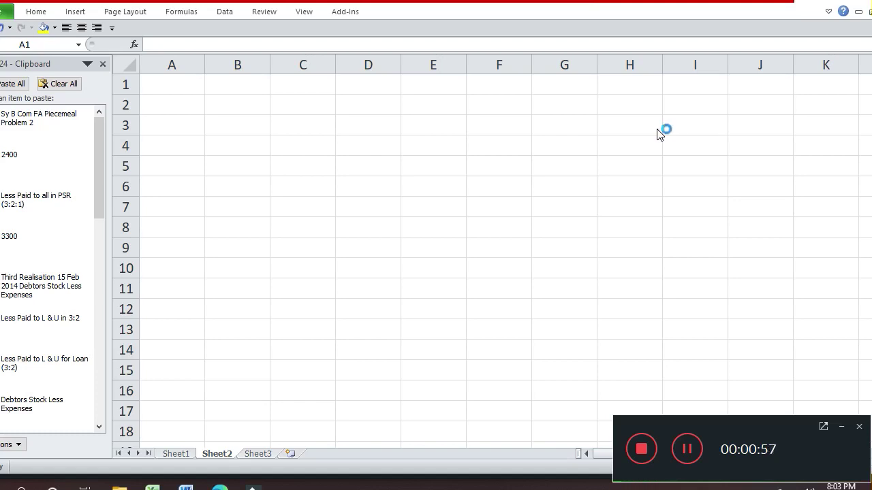
Enter "In the Books of" followed by a long underscore blank in cell A1
left_click(161, 93)
type("In")
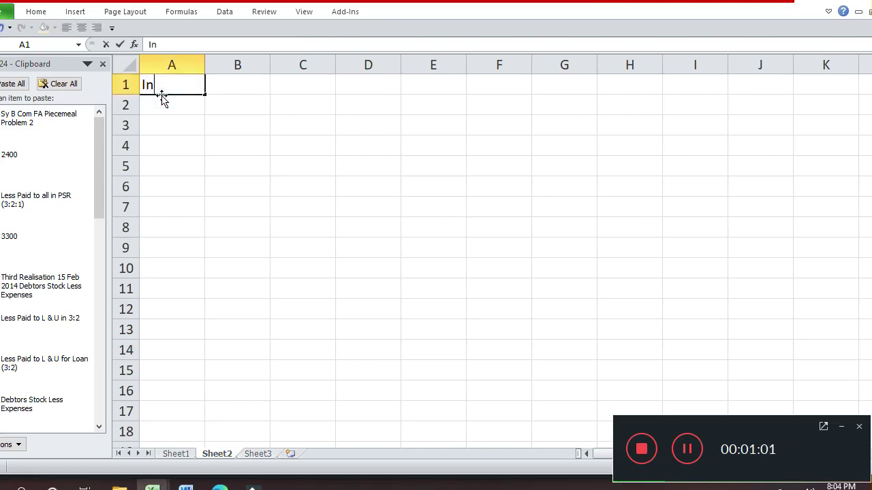
type(" the B")
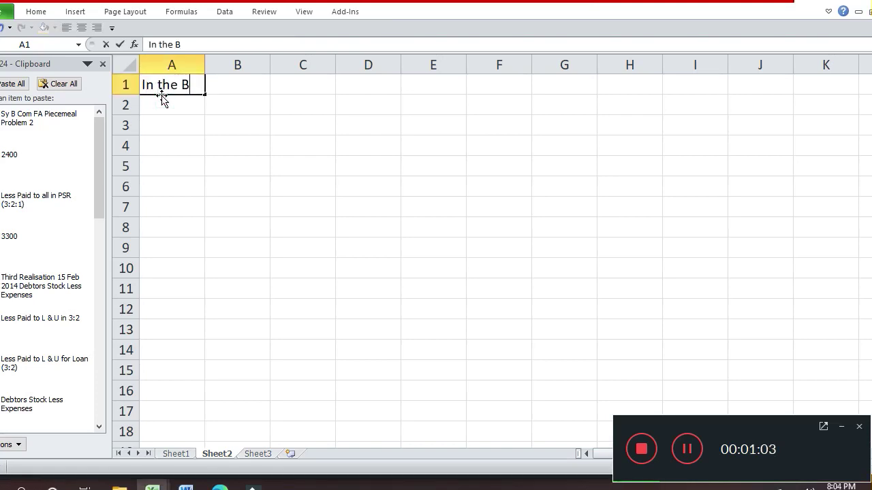
type("ooks of")
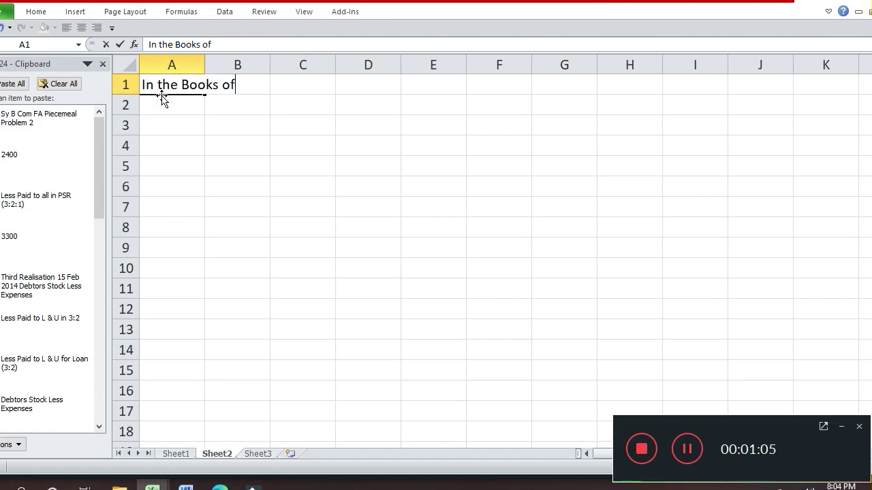
type(" _________________________")
key("Return")
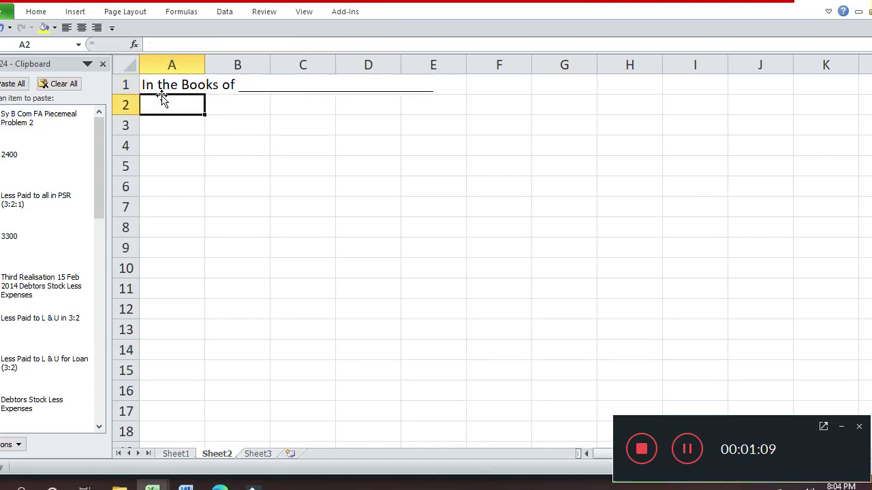
Enter the title "Statement showing Reconciliation of Cost and Financial Records" in cell A2
type("Stat")
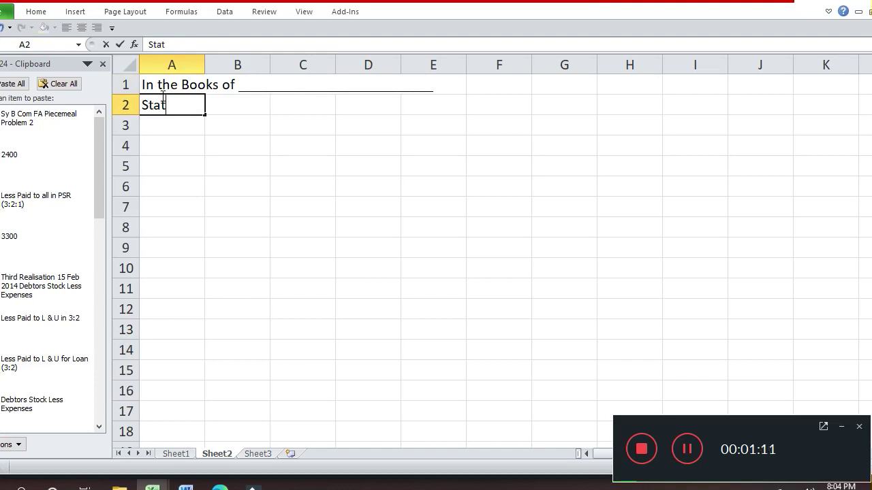
type("ement s")
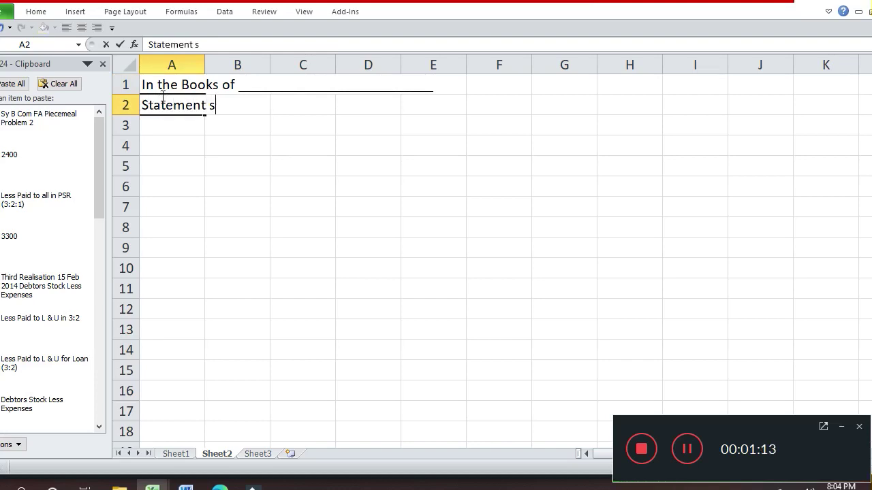
type("howing ")
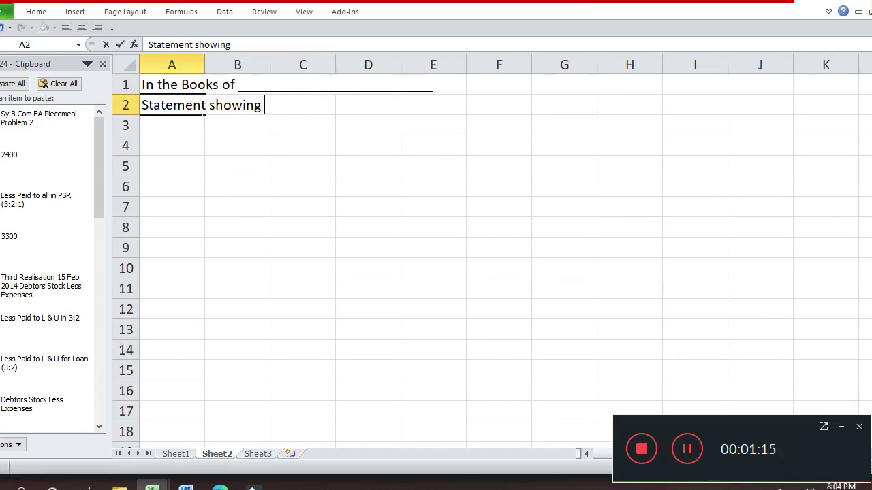
type("Reco")
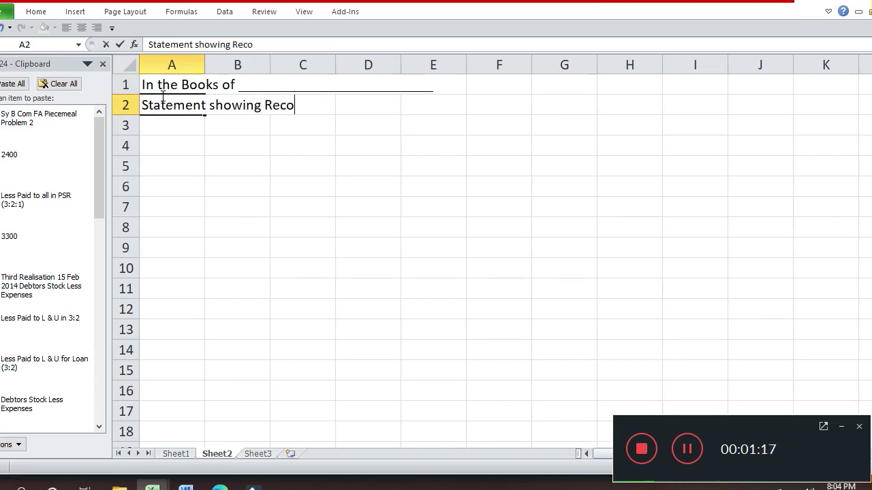
type("nciliat")
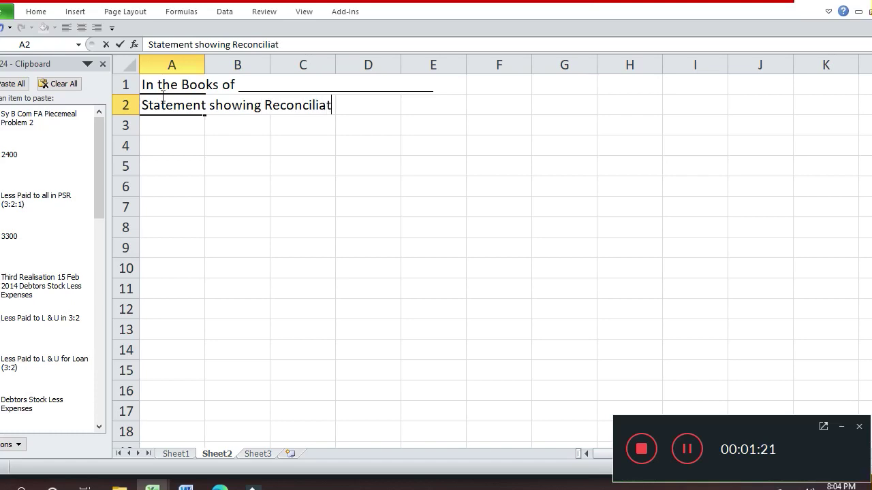
type("iion of C")
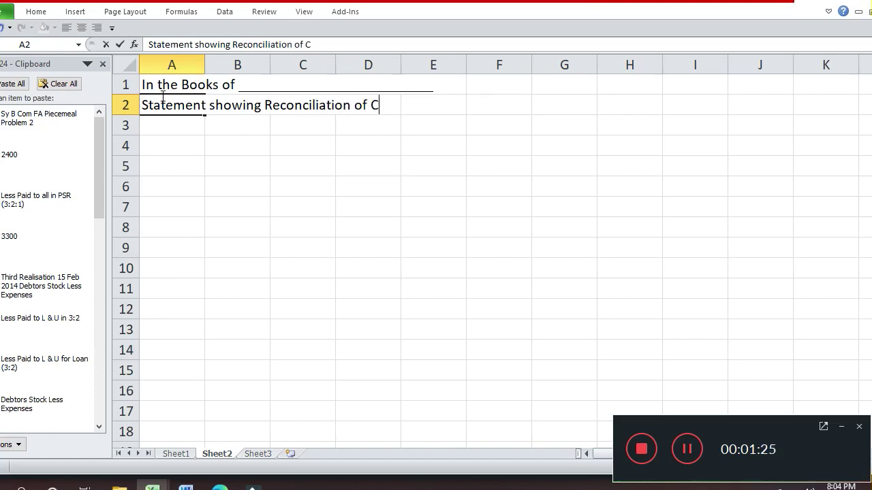
type("ost and ")
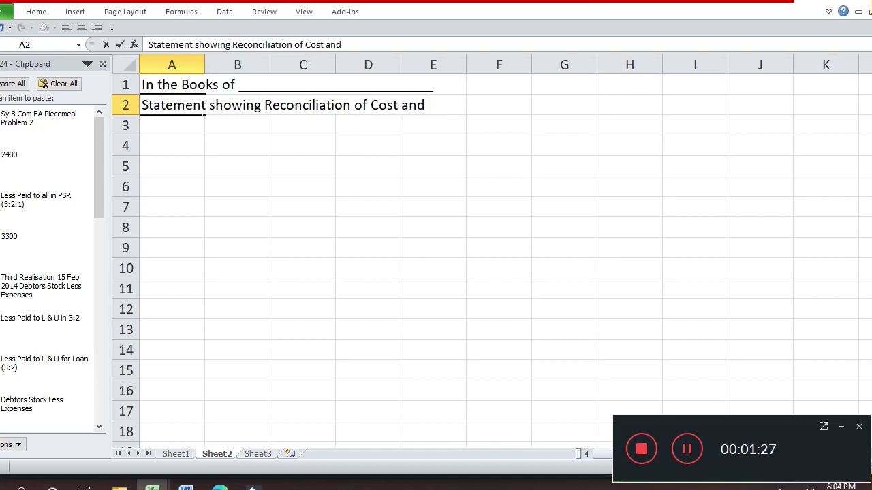
type("Finan")
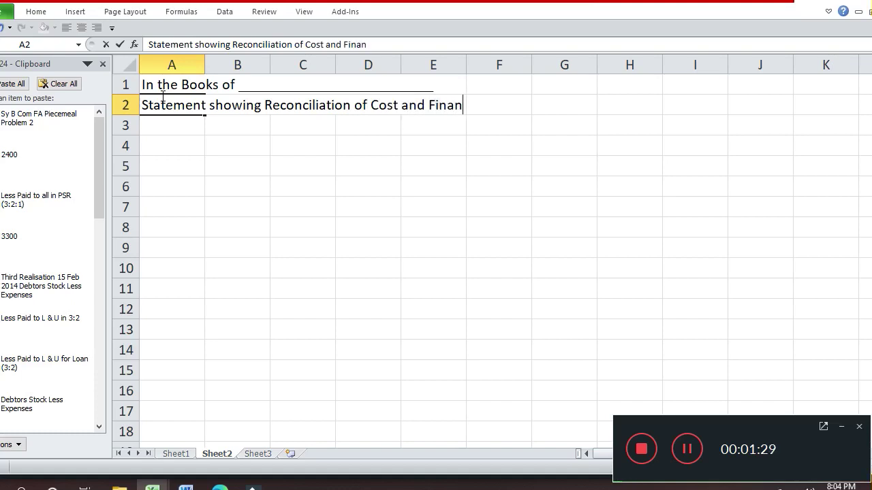
type("cial Records")
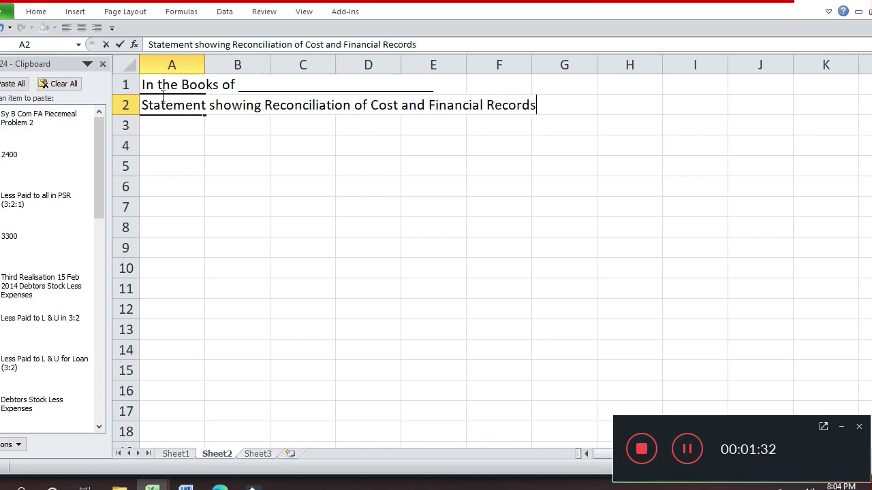
key("Return")
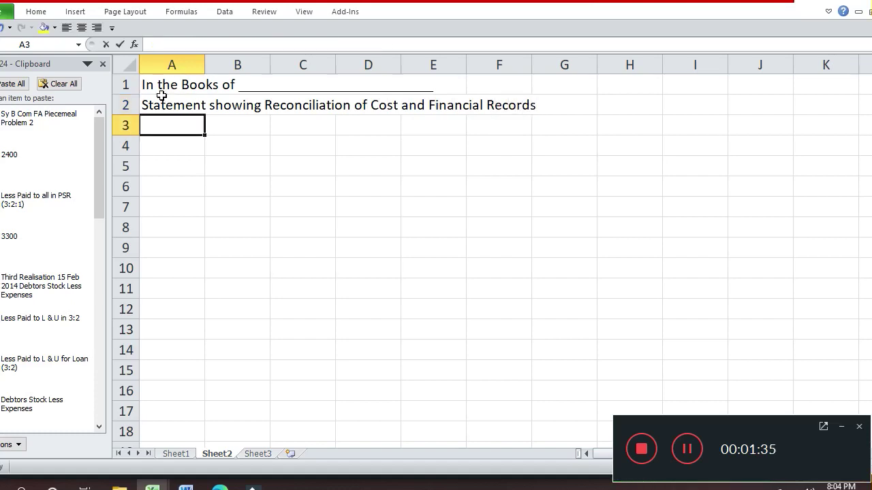
Enter the column headings "Particulars" in cell A3 and "Rs." in cell H3
type("Particulars")
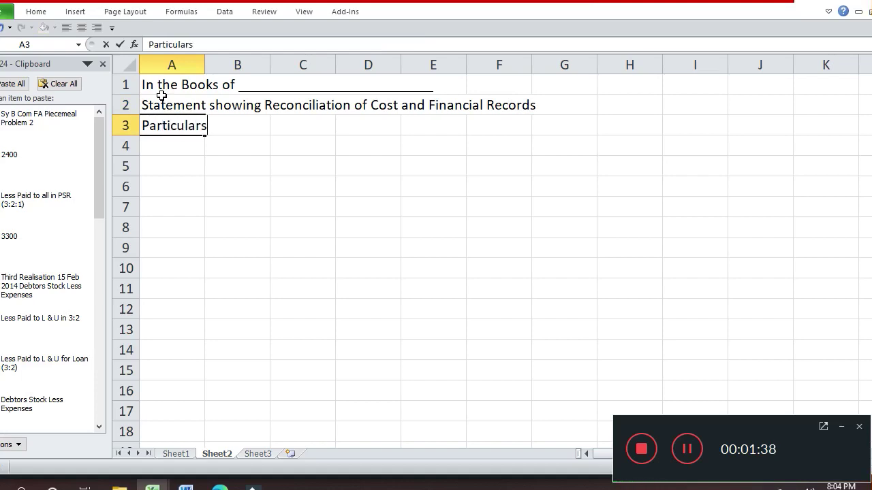
key("Return")
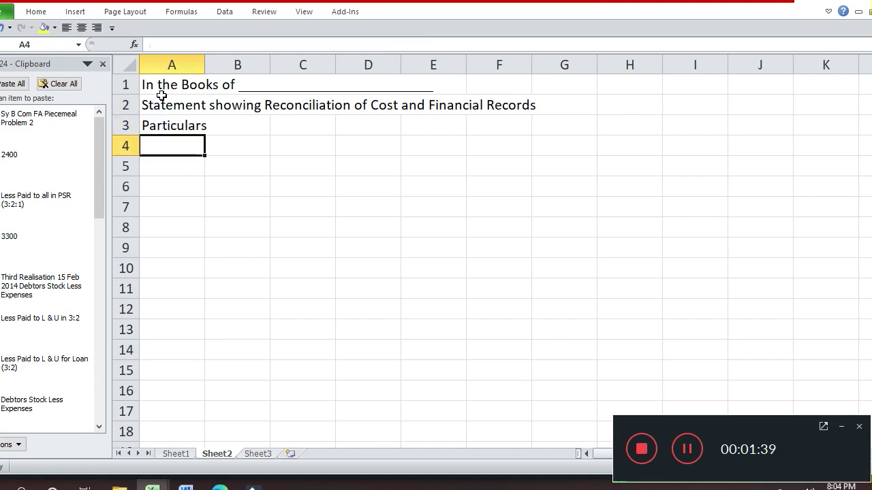
key("Up")
key("Right")
key("Right")
key("Right")
key("Right")
key("Right")
key("Right")
key("Right")
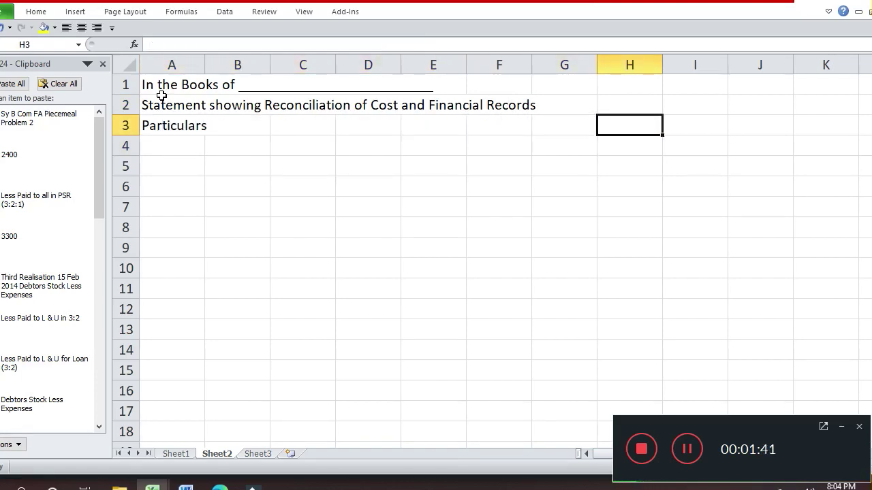
type("Rs.")
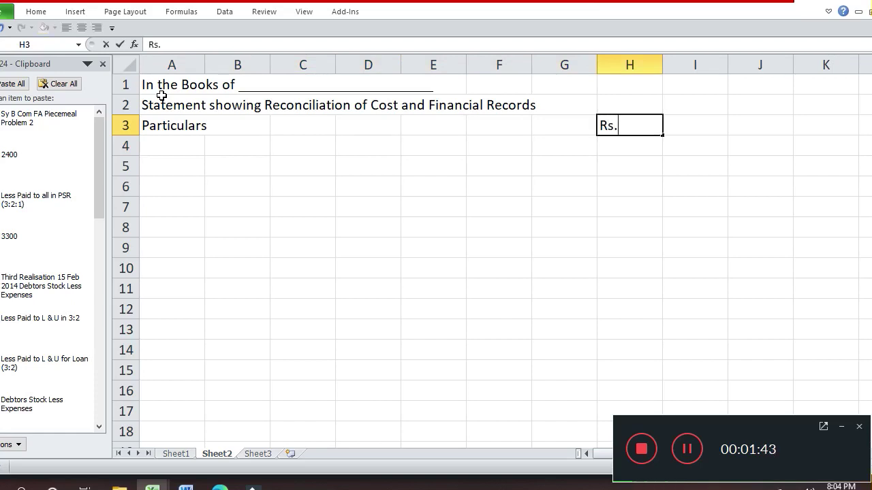
key("Return")
Enter a second amount column heading "Rs." in cell I3
key("Up")
key("Right")
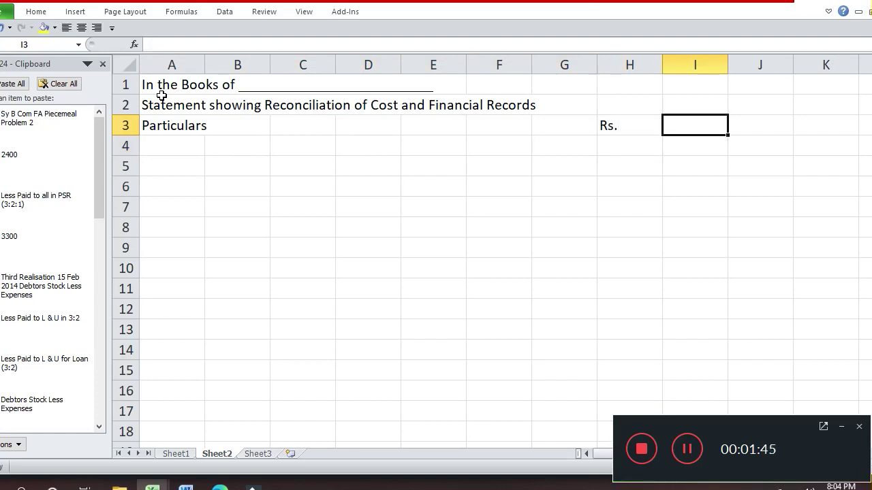
type("Ra")
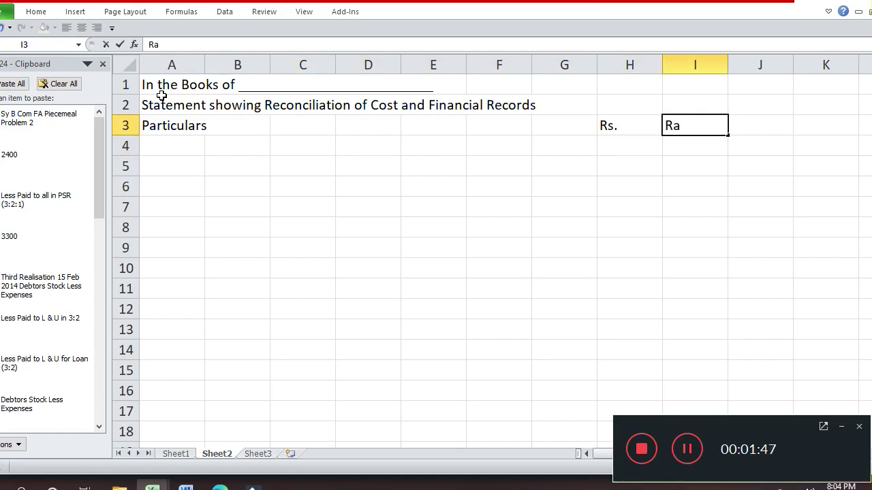
key("BackSpace")
type("s")
key("Return")
key("Up")
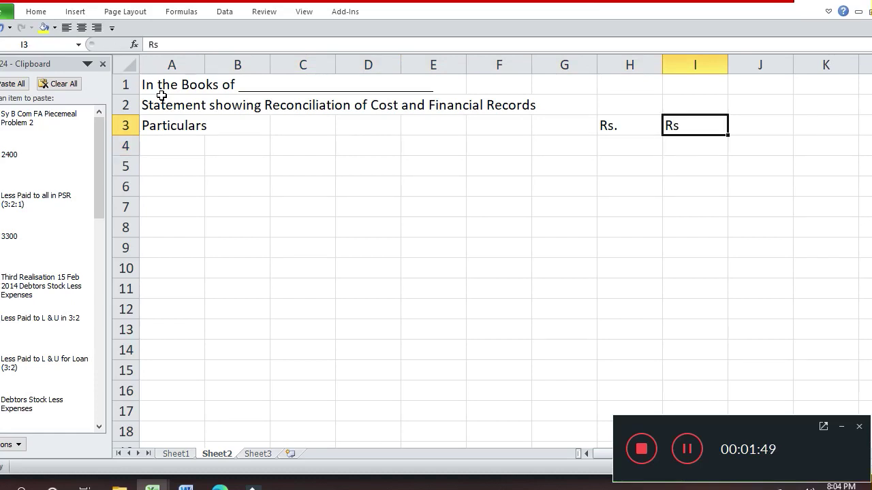
key("F2")
type(".")
key("Return")
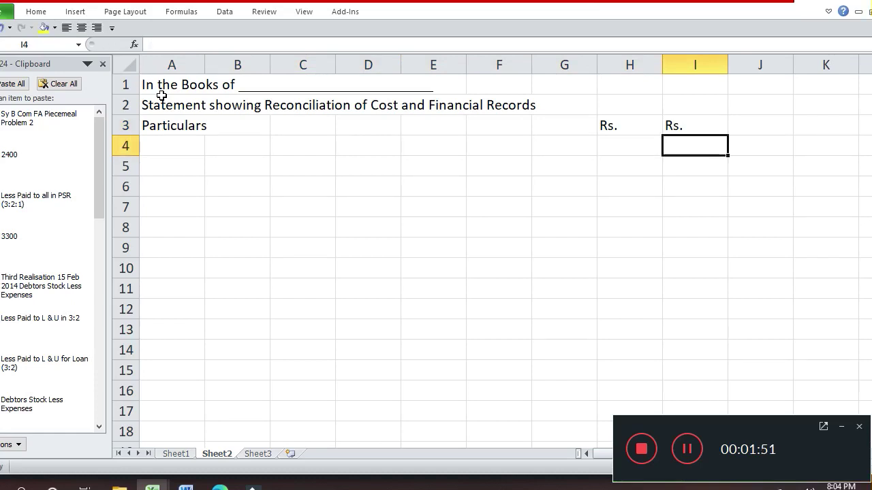
Apply a medium-thick solid outline border around the statement range A3:I23
key("Up")
key("Left")
key("Left")
key("Left")
key("Left")
key("Left")
key("Left")
key("Left")
key("Left")
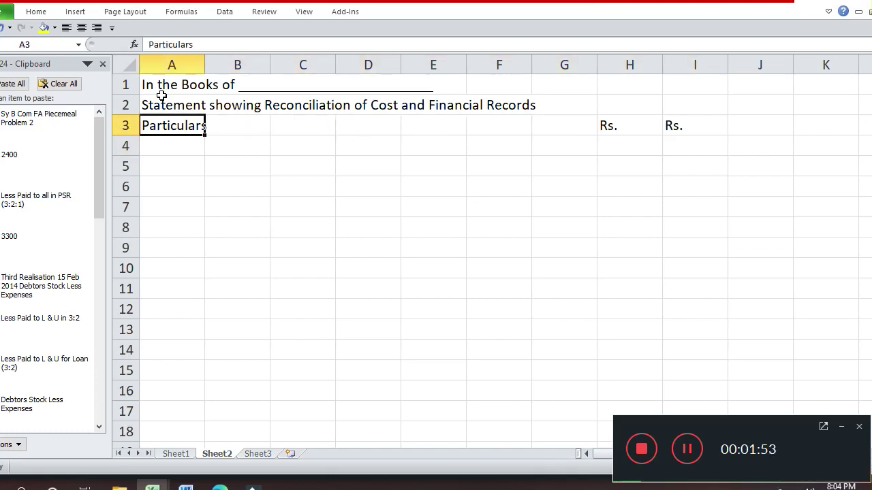
key("shift+Right")
key("shift+Right")
key("shift+Right")
key("shift+Right")
key("shift+Right")
key("shift+Right")
key("shift+Right")
key("shift+Right")
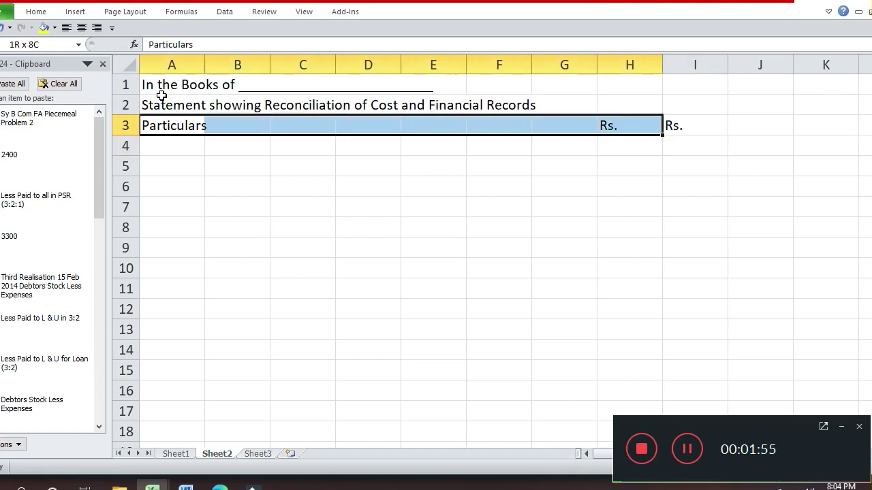
key("shift+Down")
key("shift+Down")
key("shift+Down")
key("shift+Down")
key("shift+Down")
key("shift+Down")
key("shift+Down")
key("shift+Down")
key("shift+Down")
key("shift+Down")
key("shift+Down")
key("shift+Down")
key("shift+Down")
key("shift+Down")
key("shift+Down")
key("shift+Down")
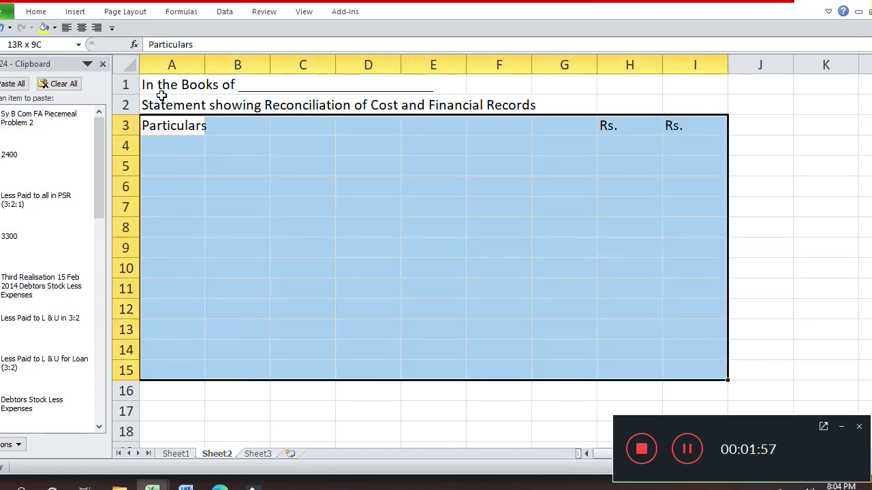
key("shift+Down")
key("shift+Down")
key("shift+Down")
key("shift+Down")
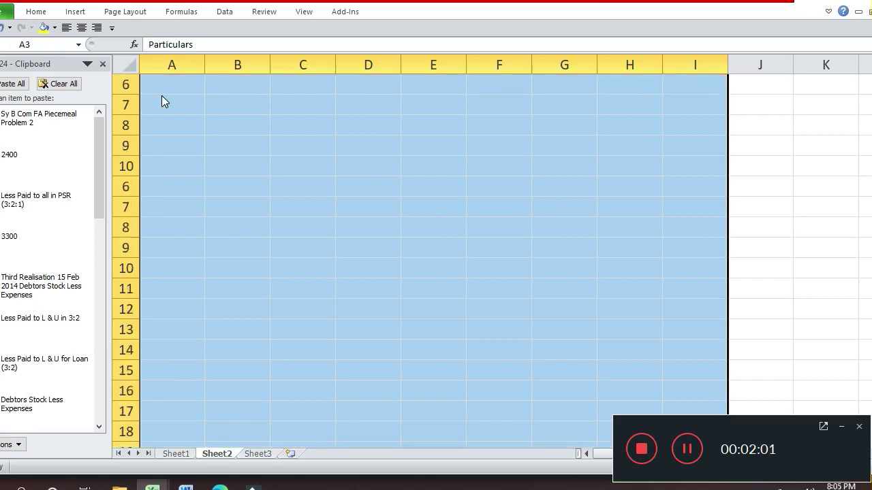
scroll(161, 96, "up", 2)
key("ctrl+1")
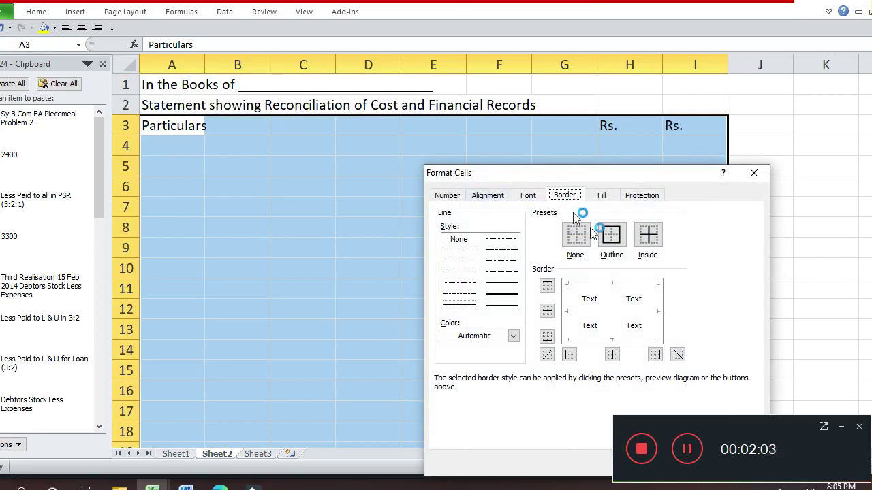
left_click(612, 234)
left_click(514, 291)
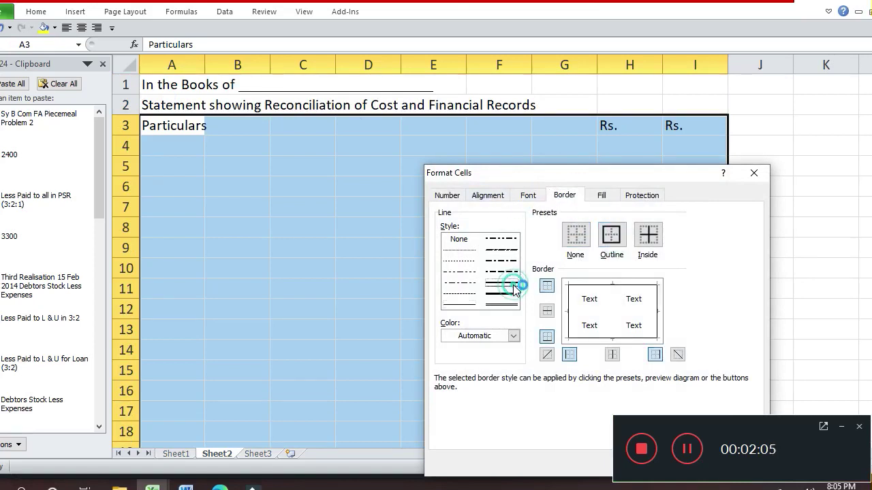
left_click(610, 236)
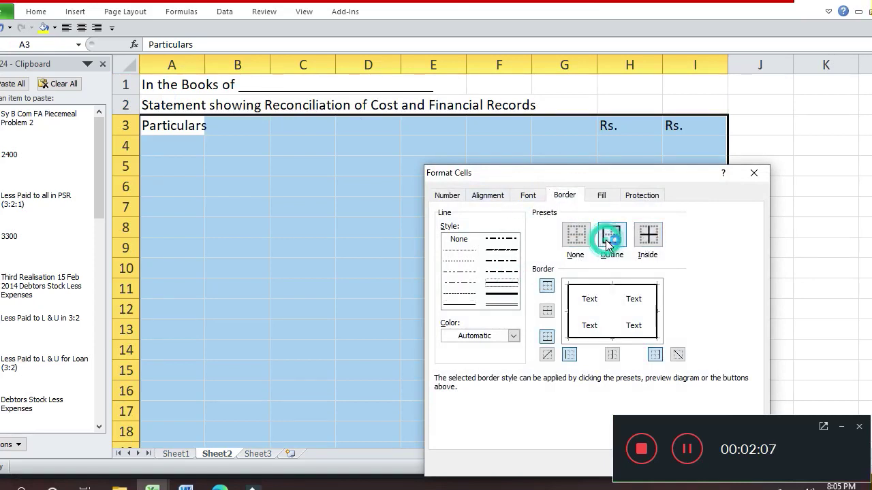
key("Return")
Apply an outline and an inner vertical border to the amount columns H3:I23, and right-align the range
key("Right")
key("Right")
key("Right")
key("Right")
key("Right")
key("Right")
key("Right")
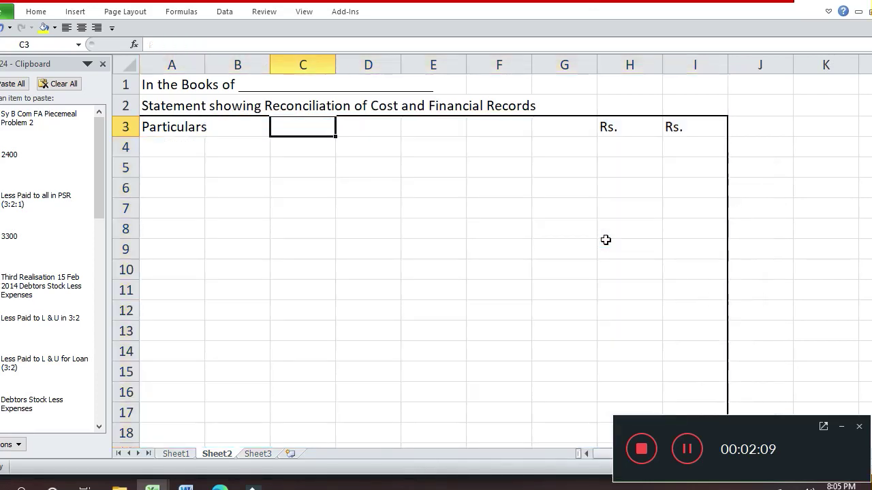
key("shift+Right")
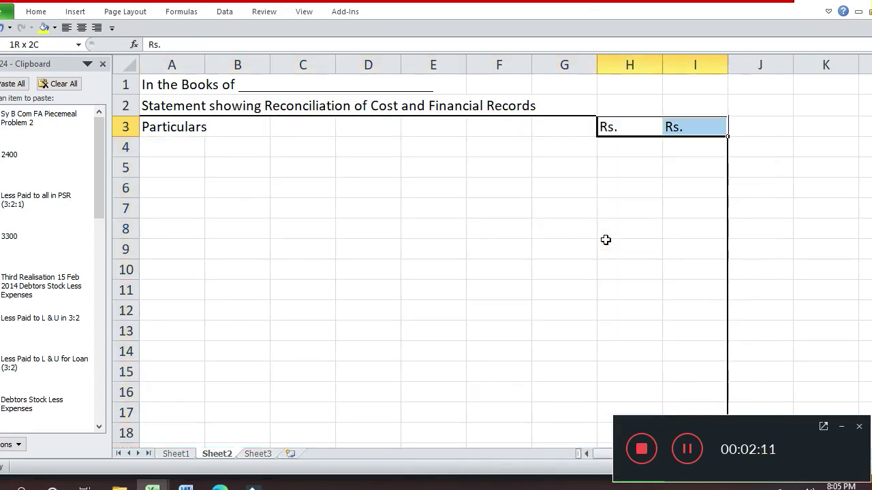
key("shift+Down")
key("shift+Down")
key("shift+Down")
key("shift+Down")
key("shift+Down")
key("shift+Down")
key("shift+Down")
key("shift+Down")
key("shift+Down")
key("shift+Down")
key("shift+Down")
key("shift+Down")
key("shift+Down")
key("shift+Down")
key("shift+Down")
key("shift+Down")
key("shift+Down")
key("shift+Down")
key("shift+Down")
key("shift+Down")
key("shift+Down")
key("shift+Down")
key("shift+Down")
key("shift+Down")
key("shift+Down")
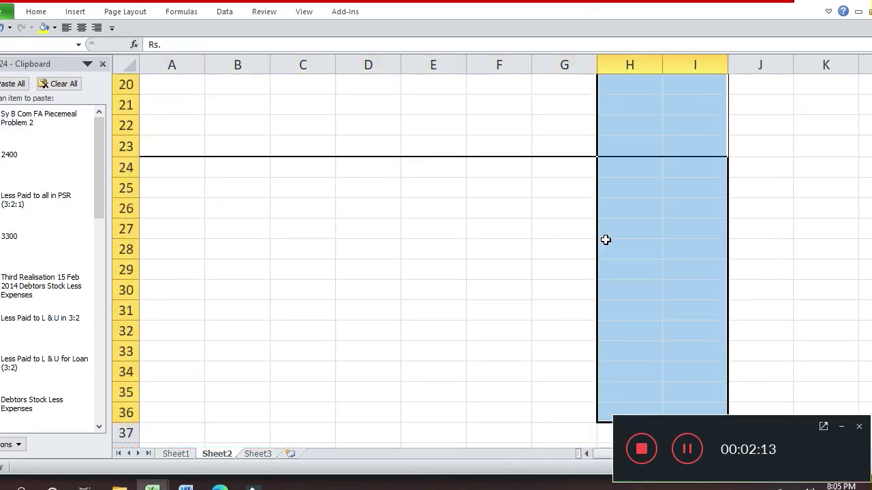
key("shift+Up")
key("shift+Up")
key("shift+Up")
key("shift+Up")
key("shift+Up")
key("shift+Up")
key("shift+Up")
key("shift+Up")
key("shift+Up")
key("shift+Up")
key("shift+Up")
key("shift+Up")
key("shift+Up")
key("shift+Up")
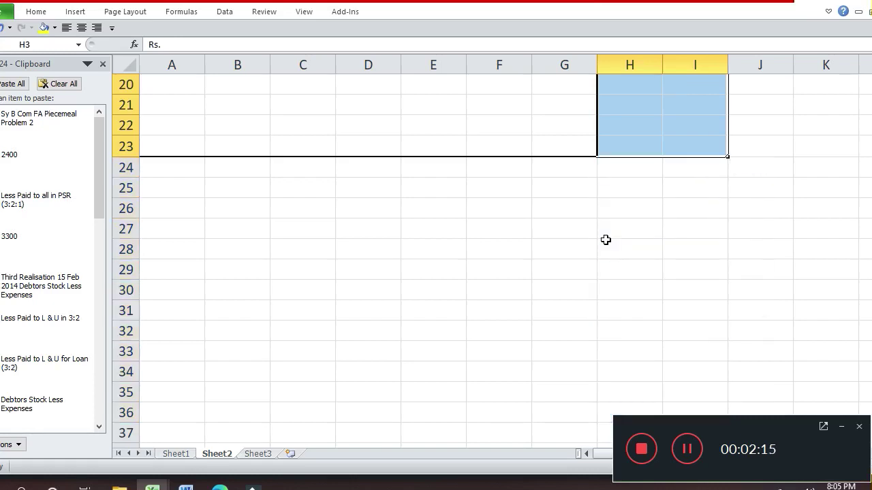
key("ctrl+1")
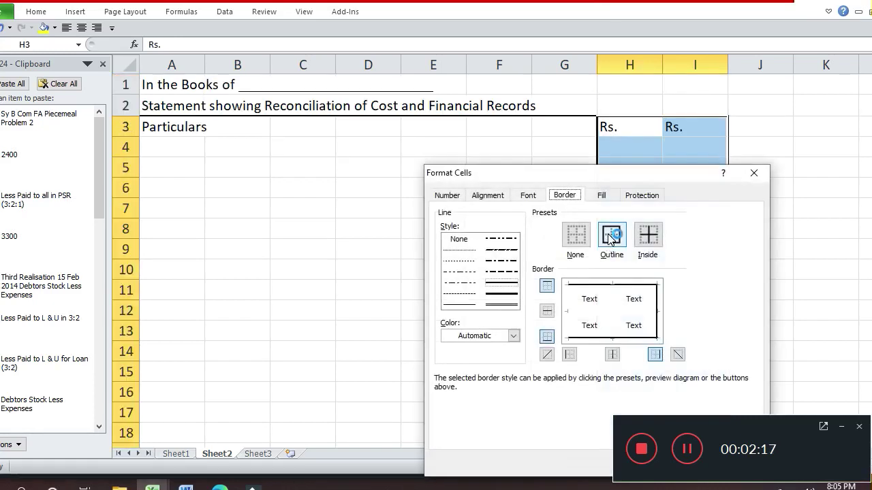
left_click(610, 235)
left_click(614, 300)
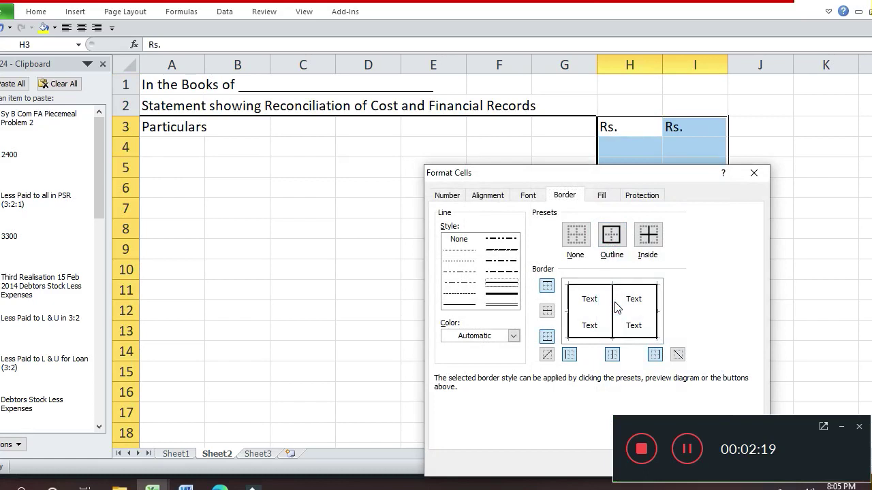
key("Return")
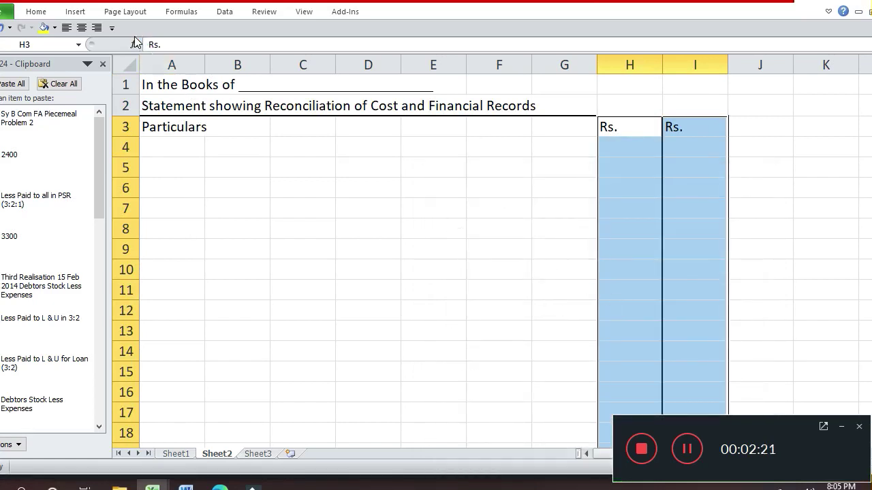
left_click(97, 27)
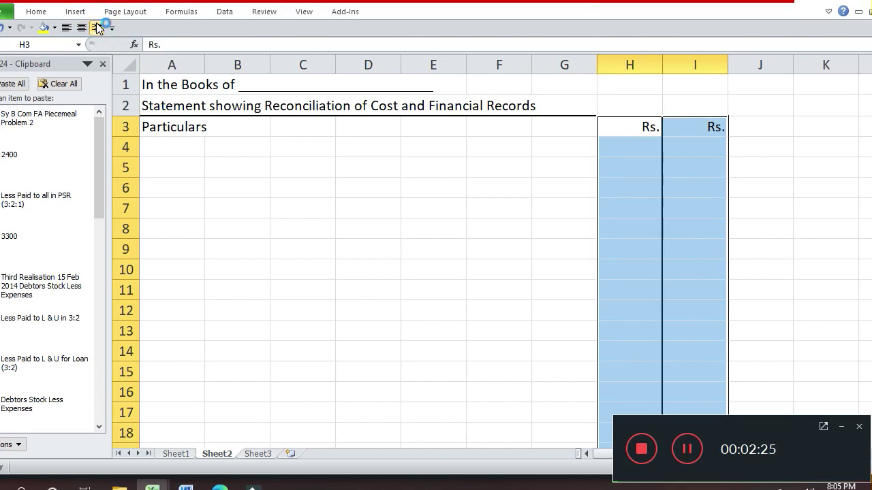
Add a bottom border in the same solid line style under the heading row A3:I3
key("Down")
key("Left")
key("Left")
key("Left")
key("Left")
key("Left")
key("Left")
key("Left")
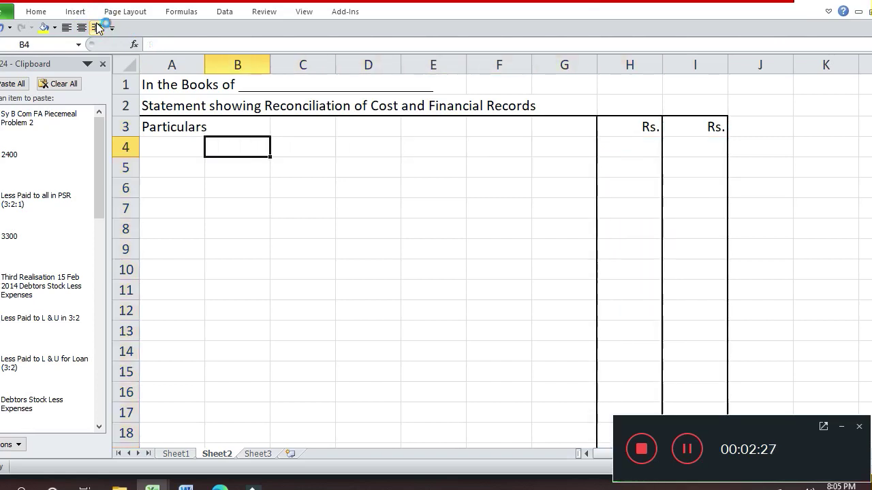
key("Down")
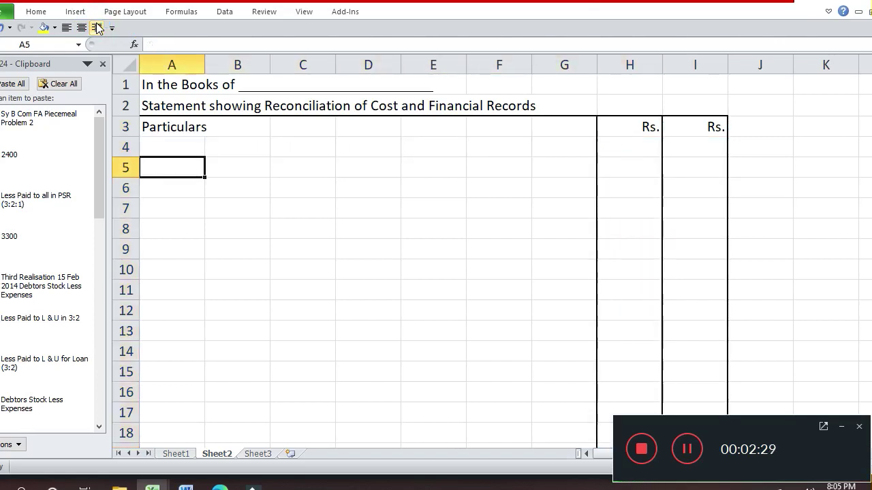
key("Up")
key("Up")
key("shift+Right")
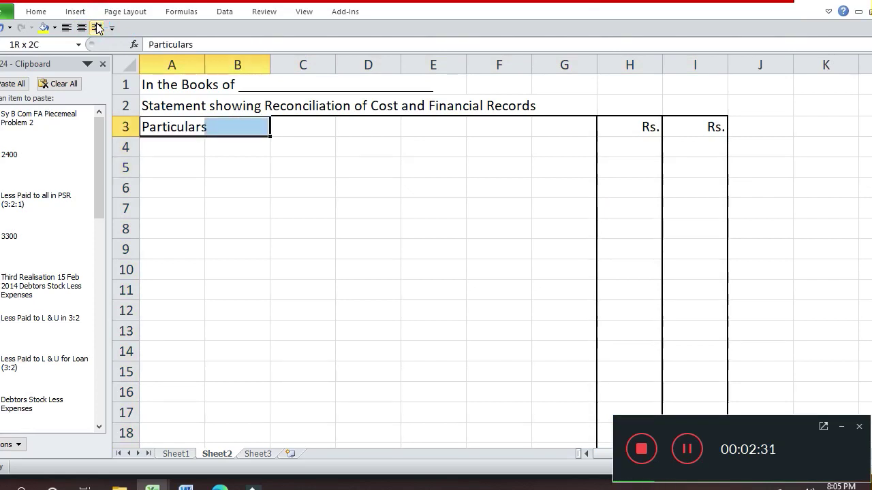
key("shift+Right")
key("shift+Right")
key("shift+Right")
key("shift+Right")
key("shift+Right")
key("shift+Right")
key("shift+Right")
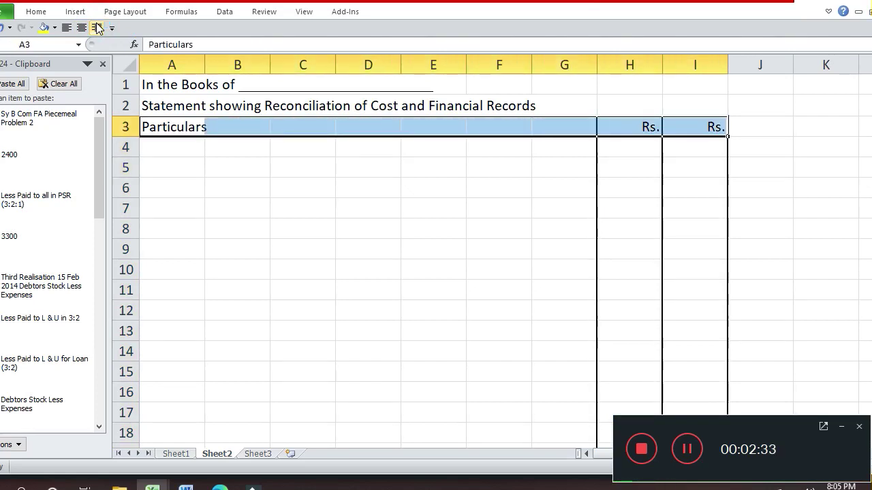
key("ctrl+1")
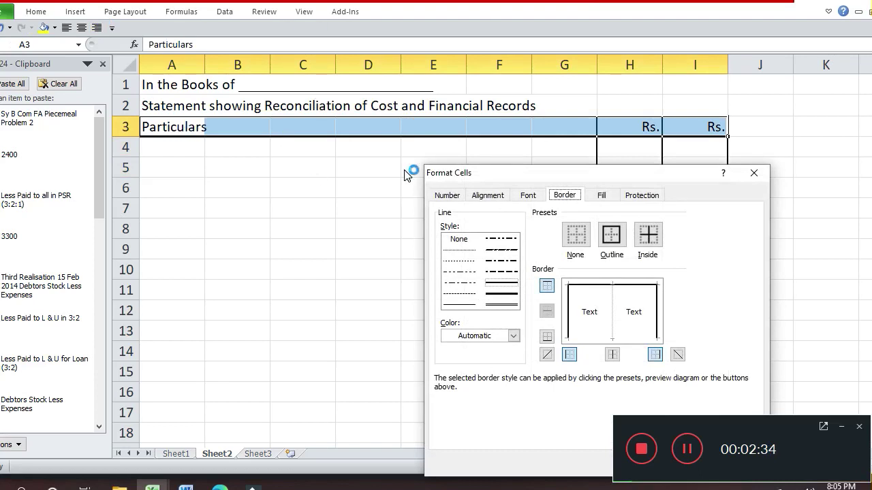
left_click(613, 339)
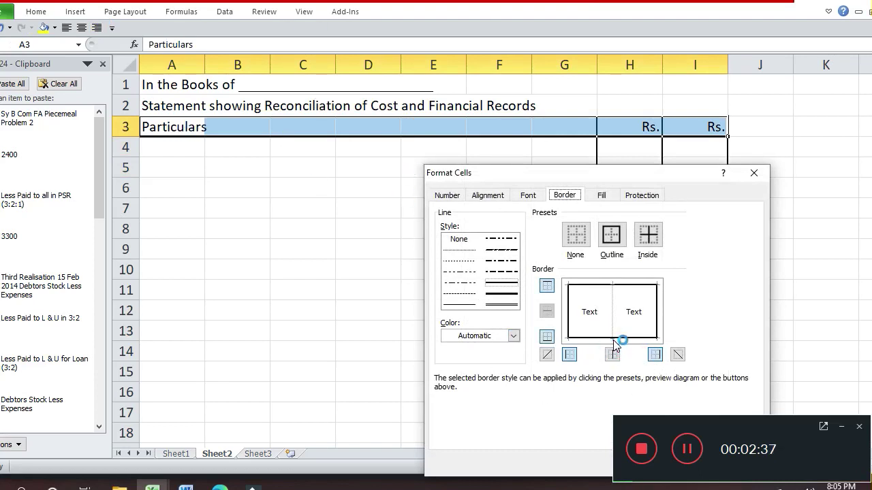
key("Return")
Enter "Net Profit / Net Loss as per Costing / Financial Records" in cell A5
key("Down")
key("Down")
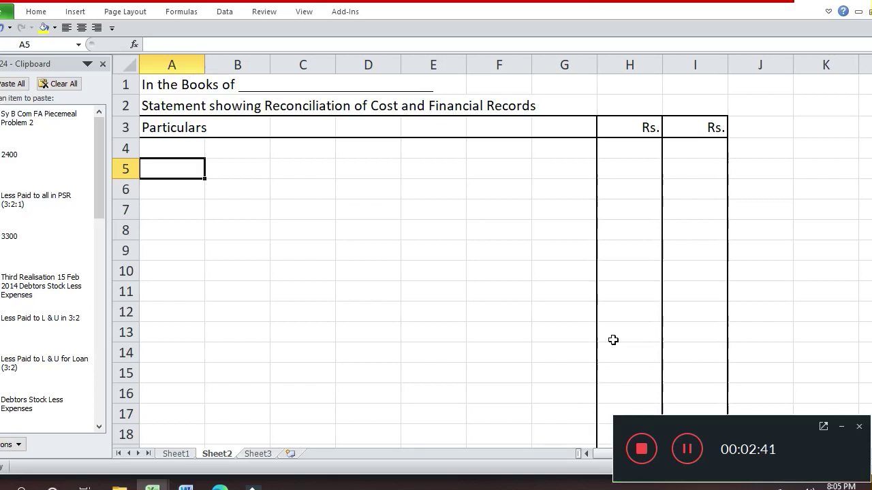
type("Net Profir")
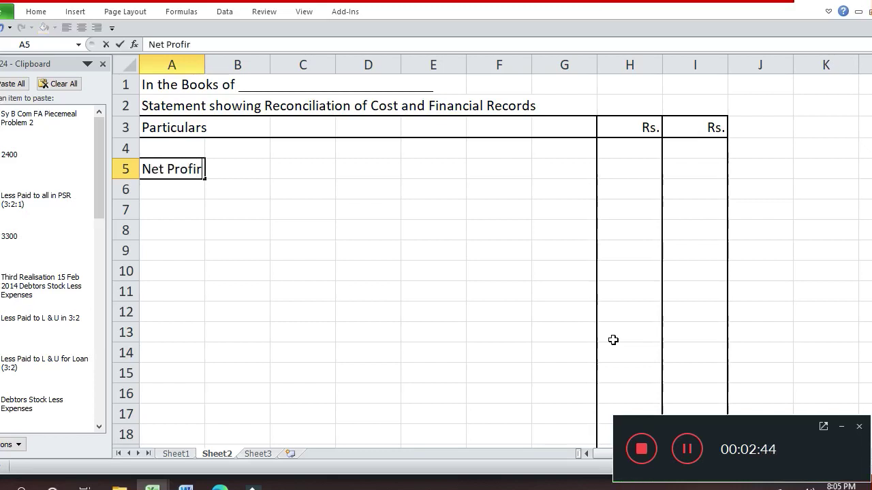
key("BackSpace")
type("t / Net Loss ")
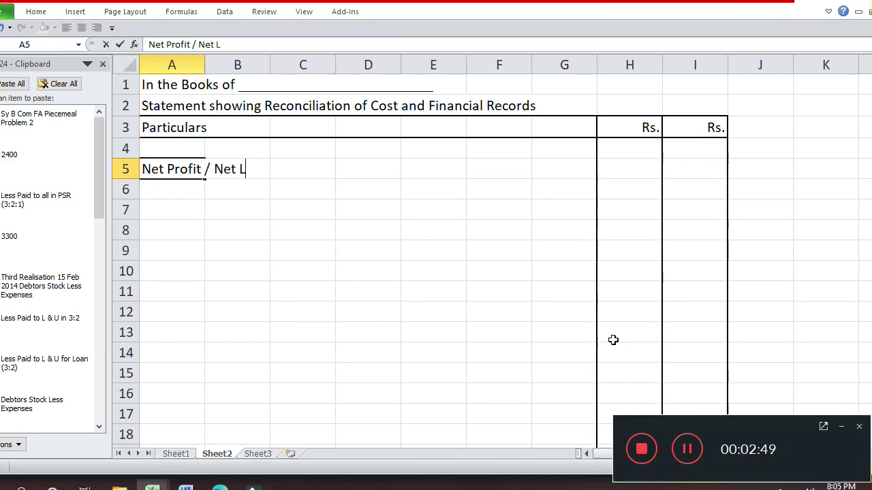
type("as ")
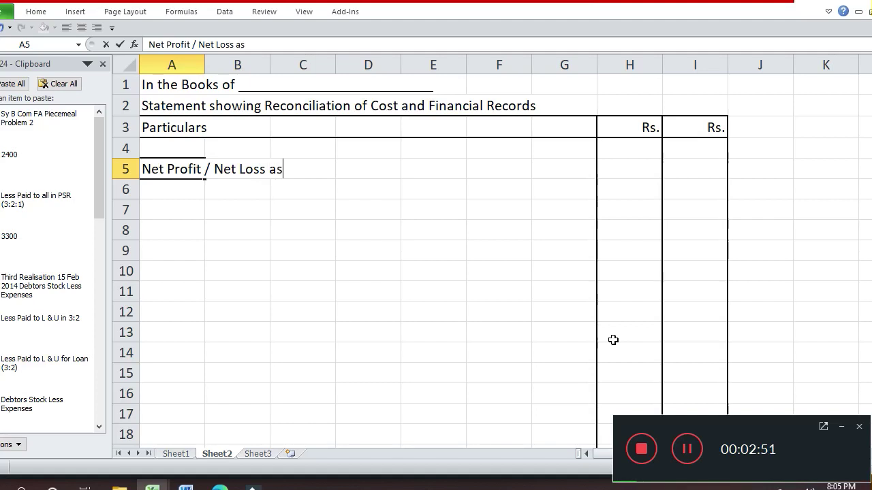
type("per Costing ")
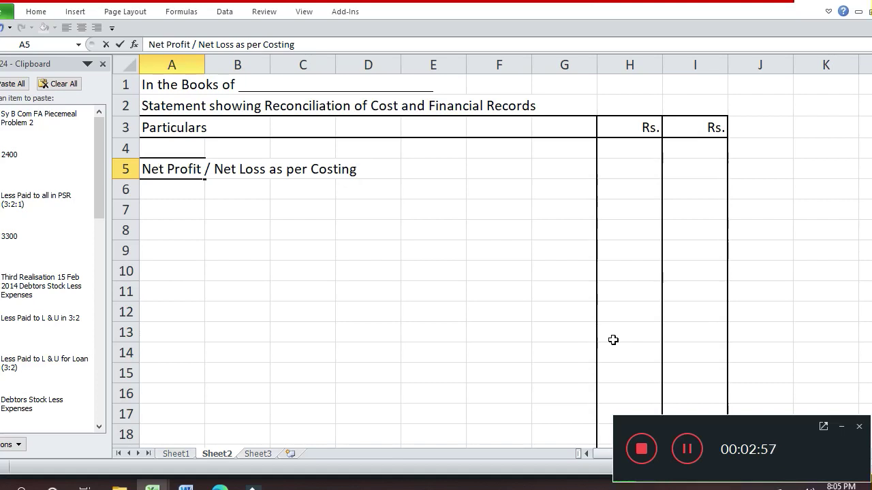
type("/ Financ")
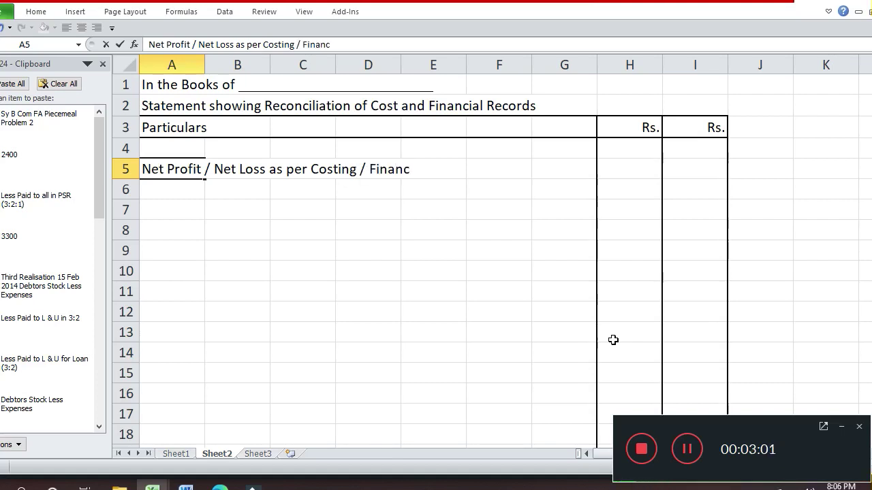
type("ial Records")
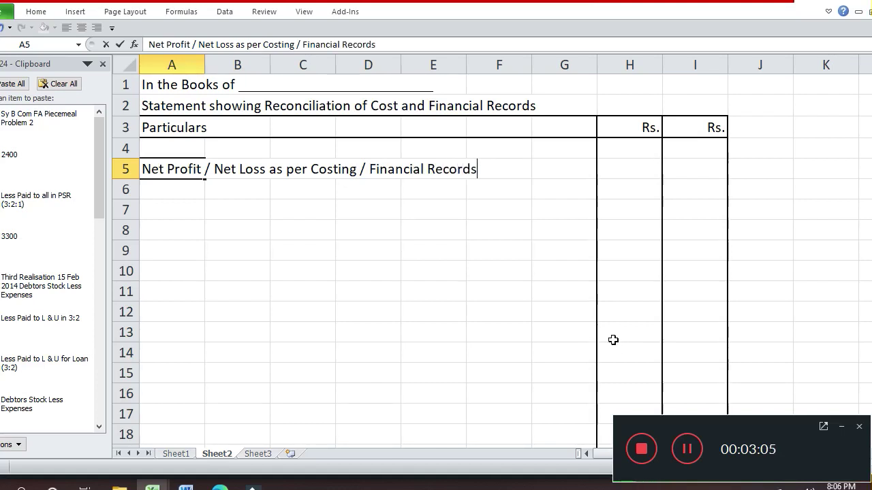
key("Return")
Enter the placeholder amount "XX" in cell I5 for the net profit or loss row
key("Up")
key("Right")
key("Right")
key("Right")
key("Right")
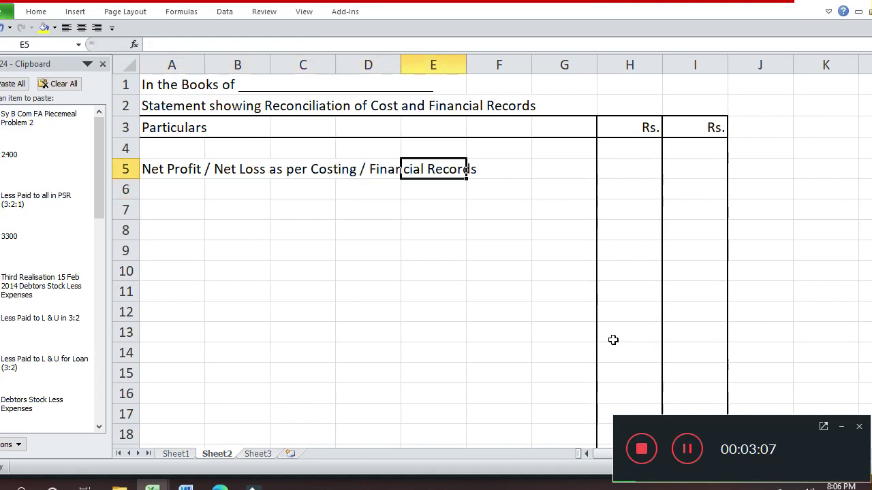
key("Right")
key("Right")
key("Right")
key("Right")
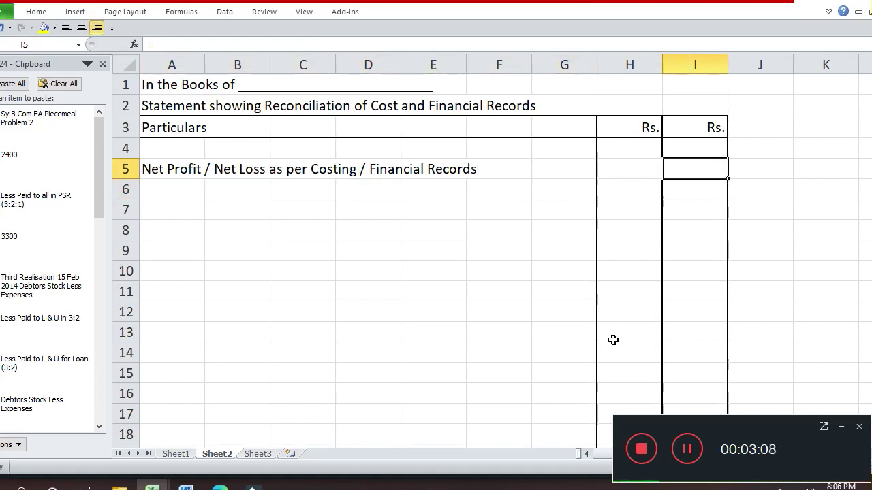
type("XX")
key("Return")
Enter "Add" followed by a long underscore blank line in cell A6, reaching nearly to the end of column G
key("Left")
key("Left")
key("Left")
key("Left")
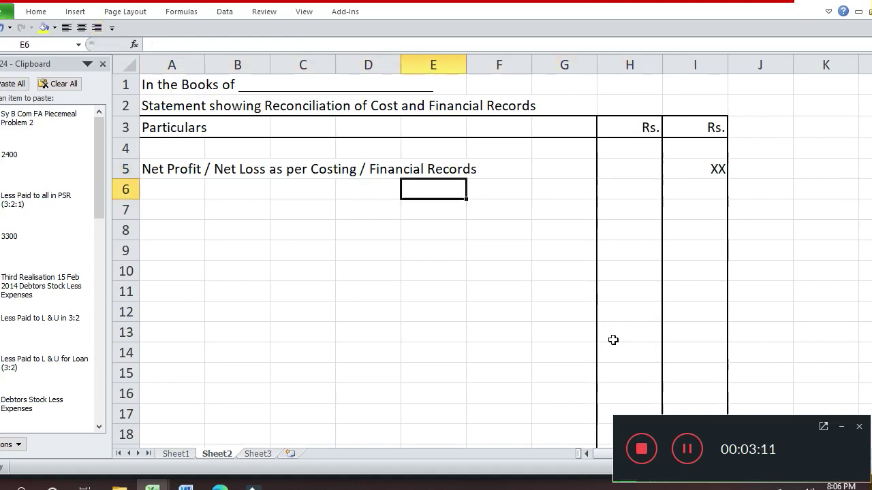
key("Left")
key("Left")
key("Left")
key("Left")
type("Ad")
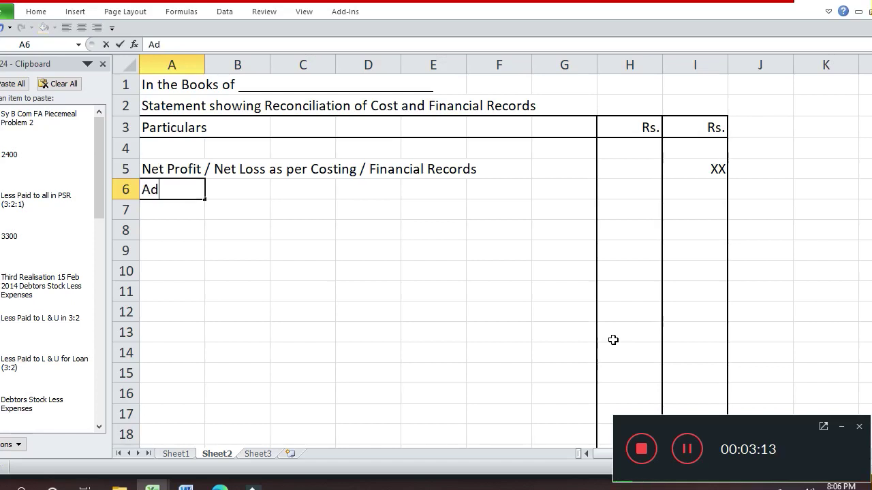
type("d _____________________________________________________")
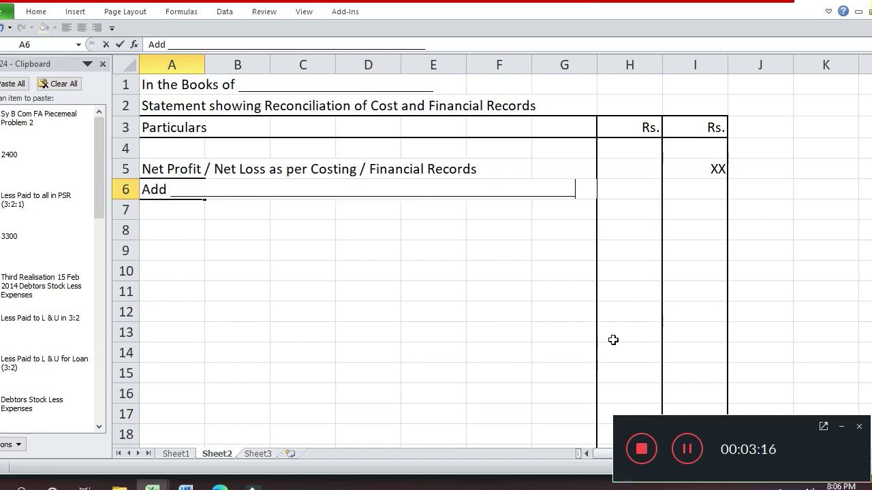
type("_")
key("Return")
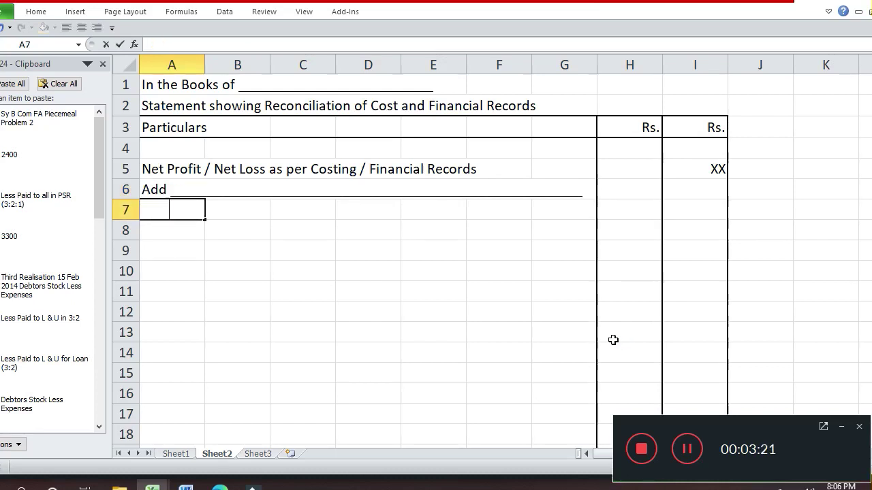
Enter an indented underscore blank line in cell A7, aligned with the blank after "Add"
type("____________________________________________")
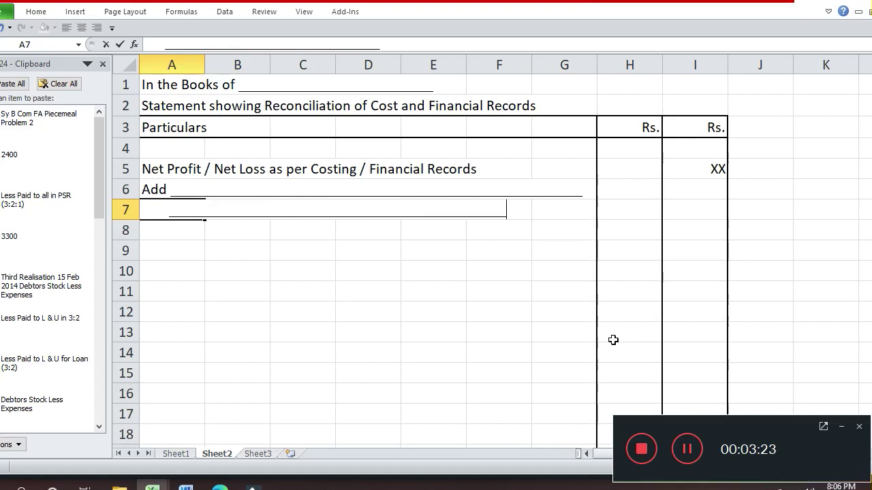
type("__________")
key("Return")
Repeat the indented blank line from cell A7 in each of the cells A8 to A13
key("ctrl+d")
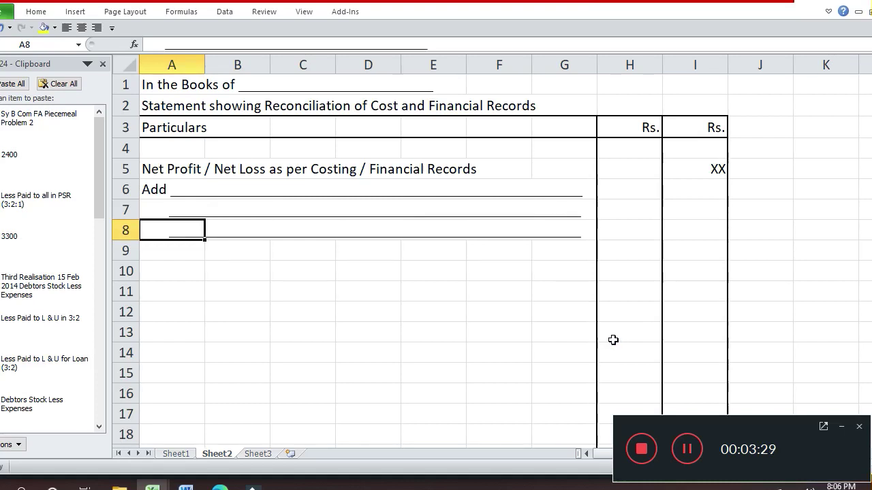
key("Return")
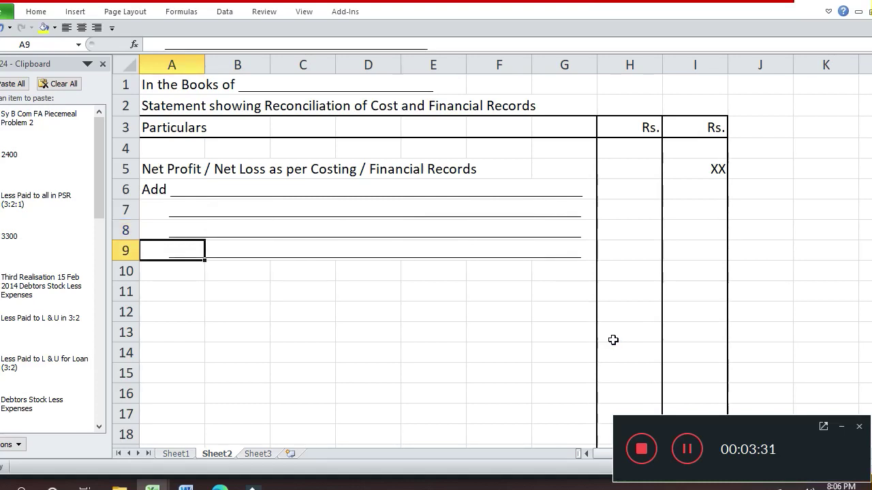
key("Down")
key("ctrl+v")
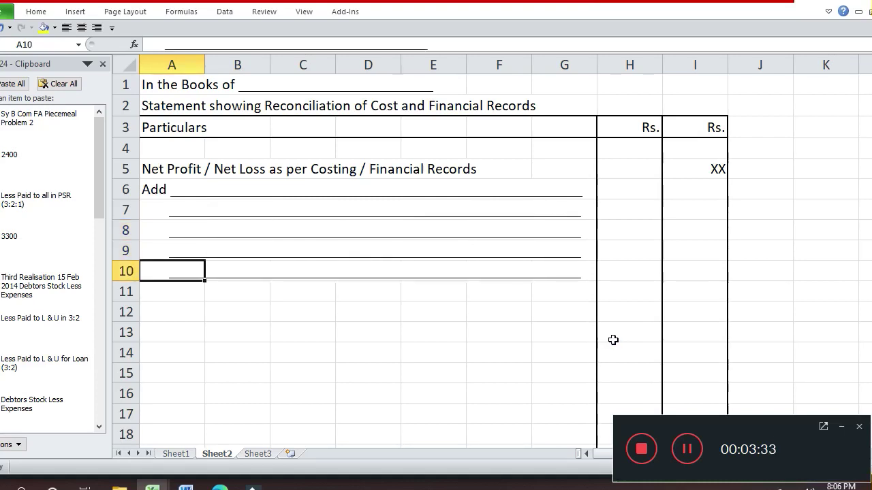
key("Down")
key("ctrl+v")
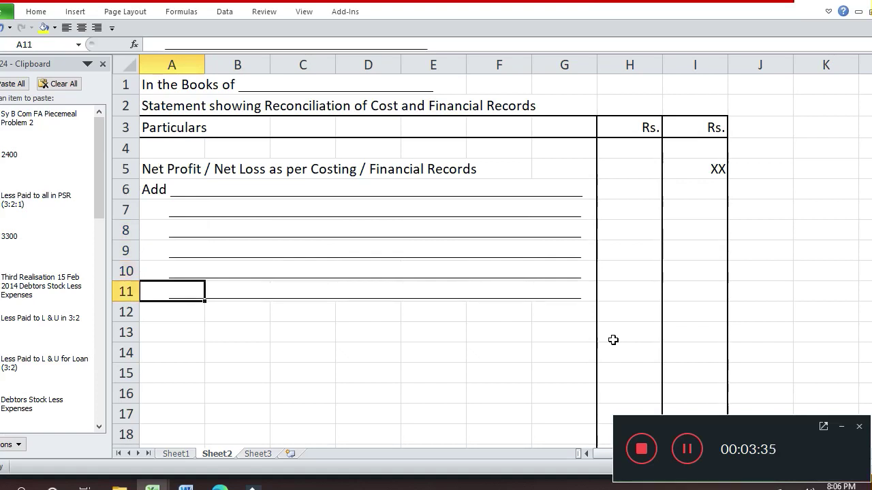
key("Down")
key("ctrl+v")
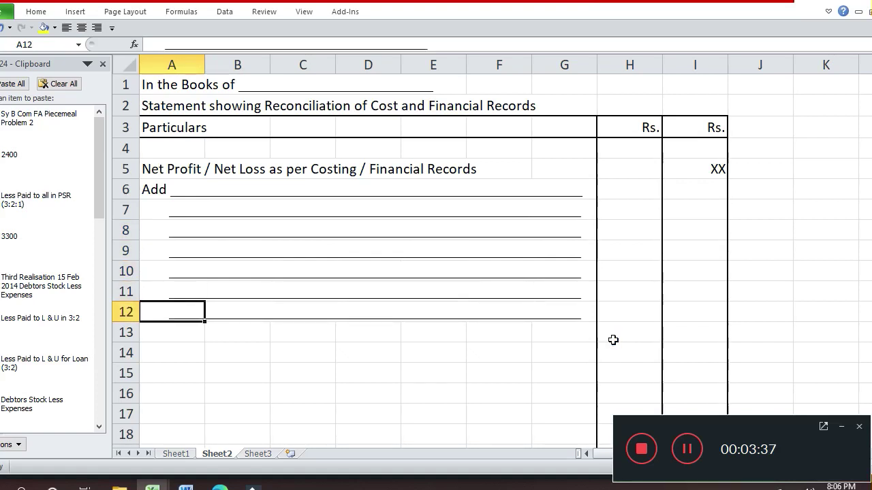
key("Down")
key("ctrl+v")
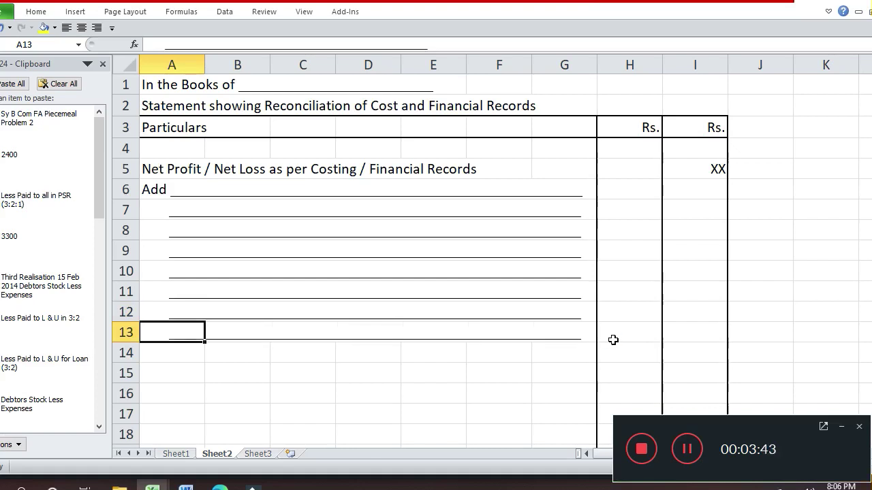
key("Up")
key("Up")
key("Up")
key("Up")
key("Up")
key("Up")
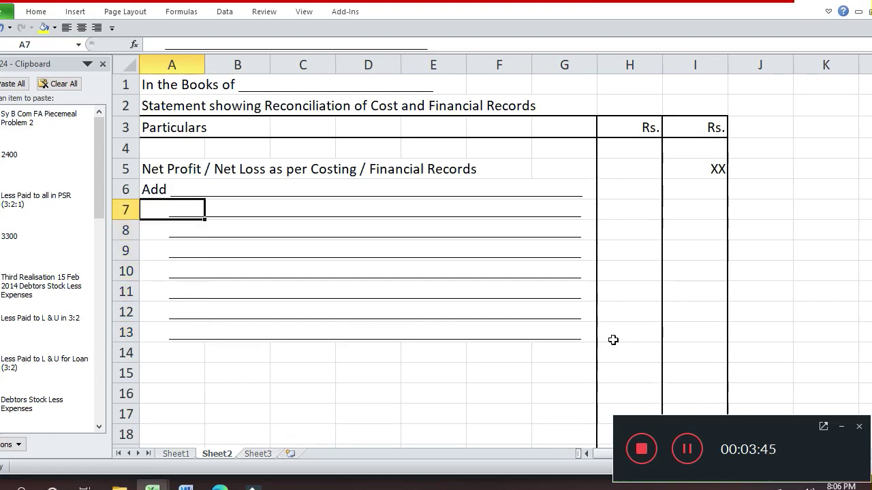
key("Down")
key("Down")
key("Down")
key("Down")
key("Down")
key("Down")
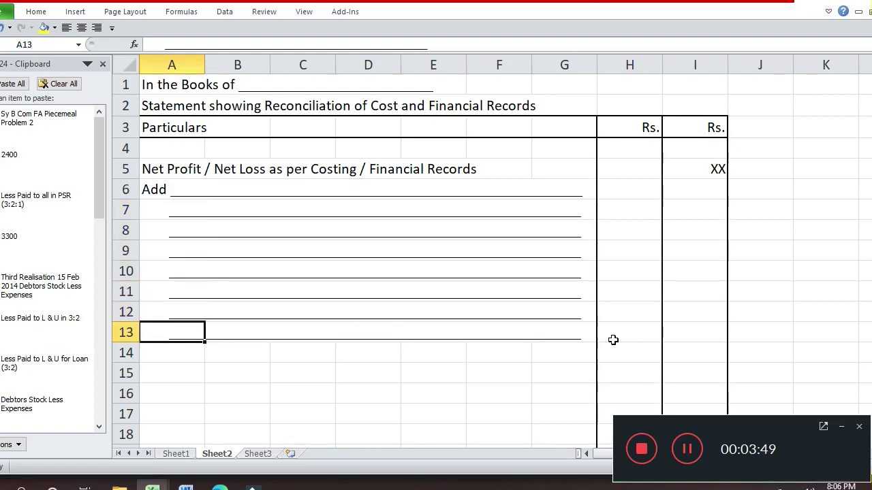
Repeat the indented underscore blank line in cell A14
key("Down")
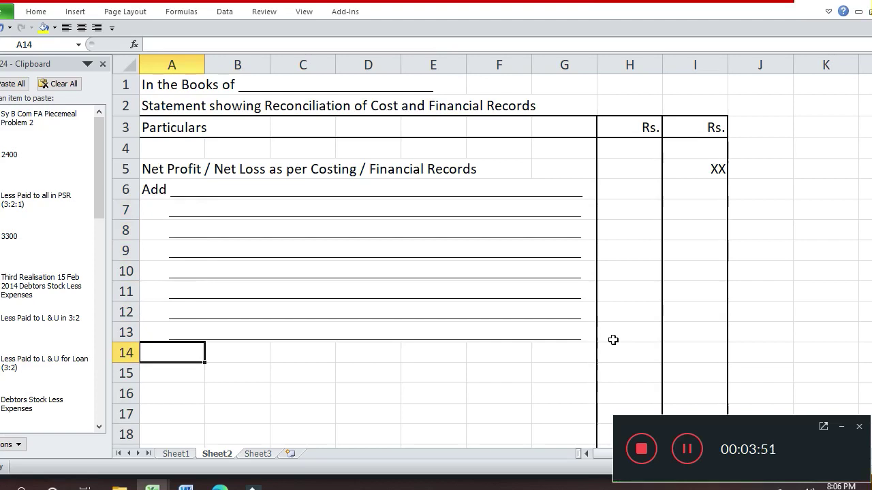
key("ctrl+v")
Enter the placeholder amount "XX" in cell H6, on the "Add" row
key("Up")
key("Right")
key("Right")
key("Right")
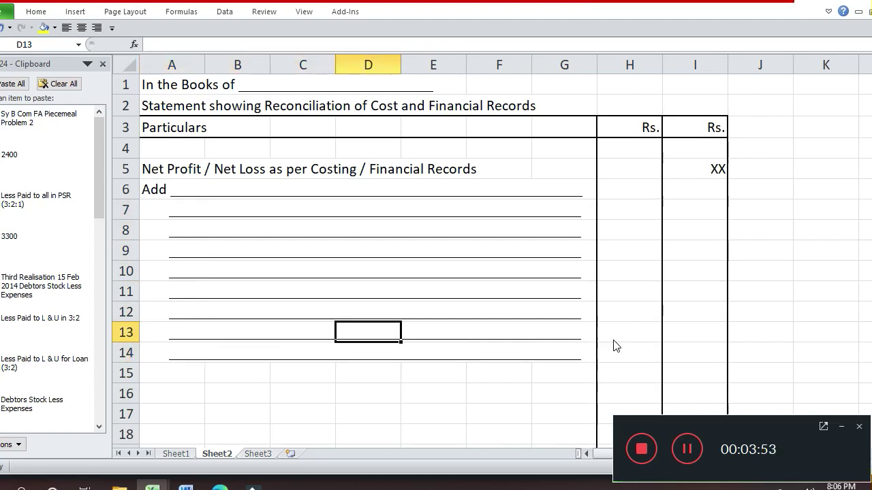
key("Right")
key("Right")
key("Up")
key("Up")
key("Up")
key("Up")
key("Up")
key("Up")
key("Up")
key("Right")
key("Right")
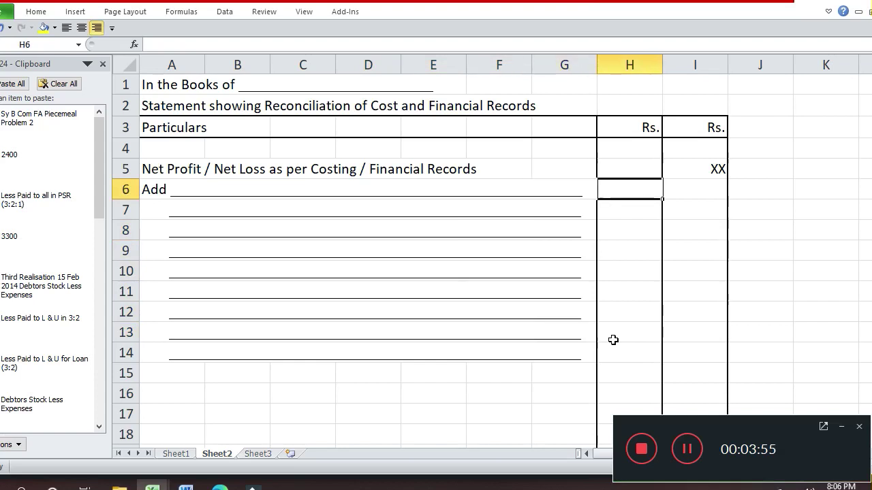
type("XX")
key("Return")
Copy the placeholder "XX" from H6 down the inner amount column through cell H14
key("Up")
key("ctrl+c")
key("shift+Down")
key("shift+Down")
key("shift+Down")
key("shift+Down")
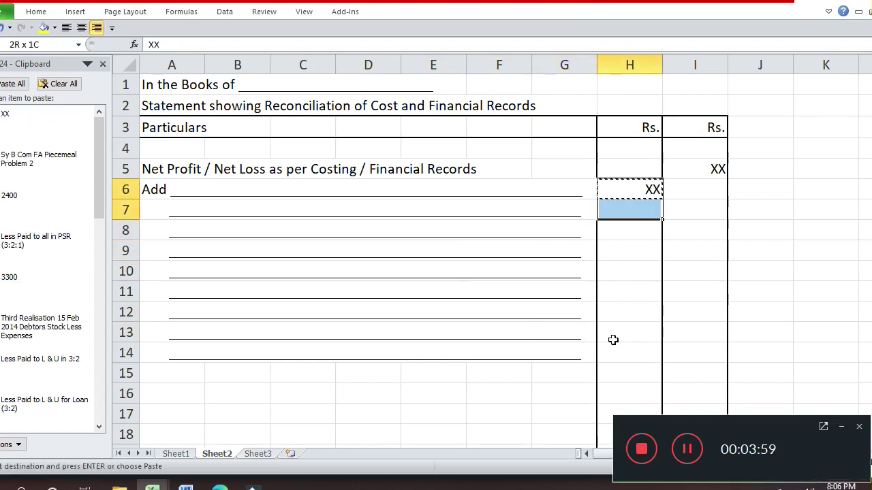
key("shift+Down")
key("shift+Down")
key("shift+Down")
key("shift+Down")
key("Return")
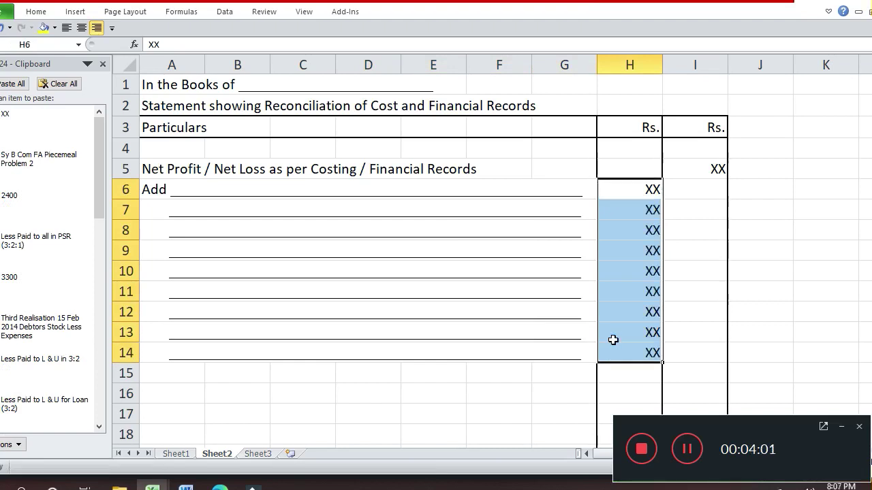
Copy the placeholder "XX" from H14 into the outer amount column at cell I14
key("Down")
key("Down")
key("Down")
key("Down")
key("Down")
key("Down")
key("Down")
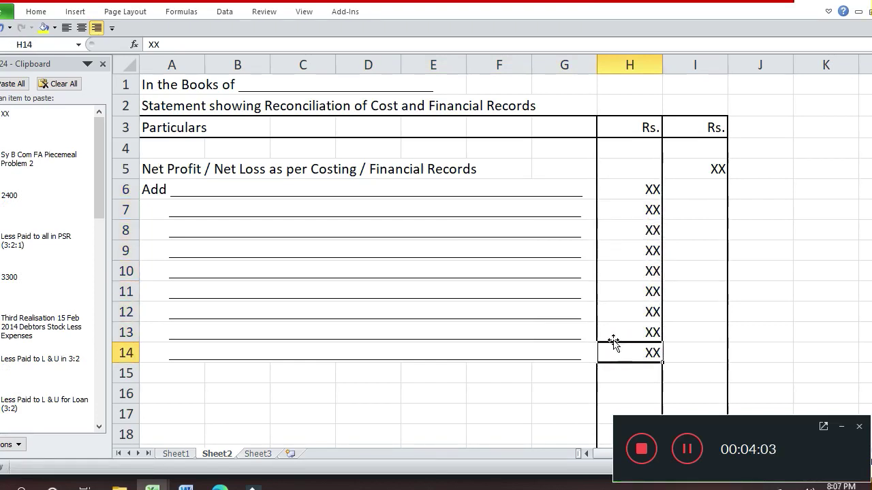
key("ctrl+c")
key("Right")
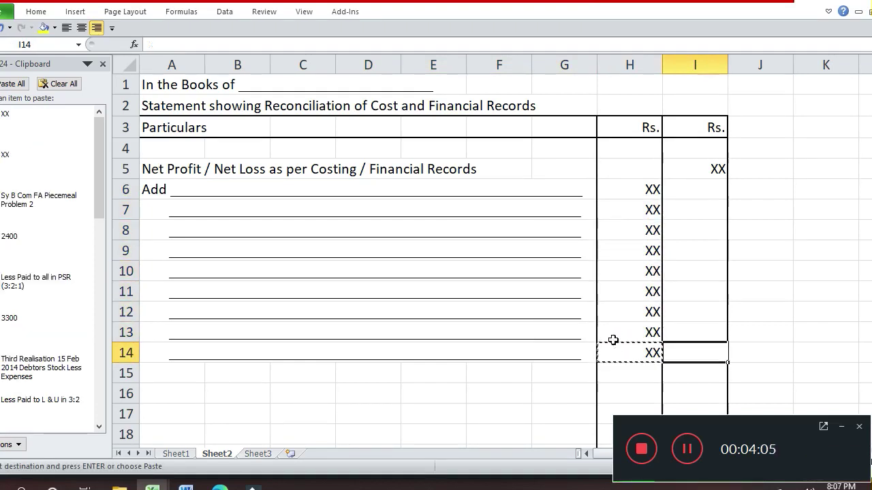
key("Return")
Put the placeholder "XX" in cell I15 as the total below the additions
key("Down")
key("Up")
key("Up")
key("Up")
key("Up")
key("Up")
key("Up")
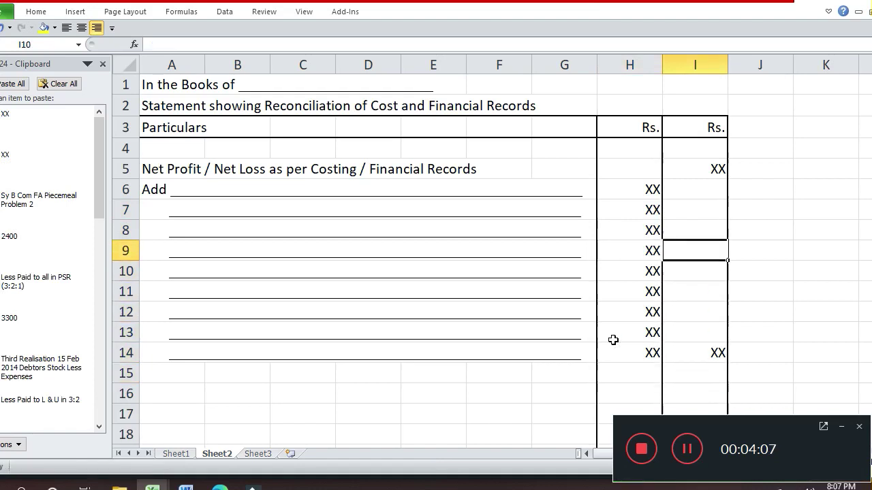
key("Up")
key("Up")
key("Up")
key("Up")
key("Down")
key("Down")
key("Down")
key("Down")
key("Down")
key("Down")
key("Down")
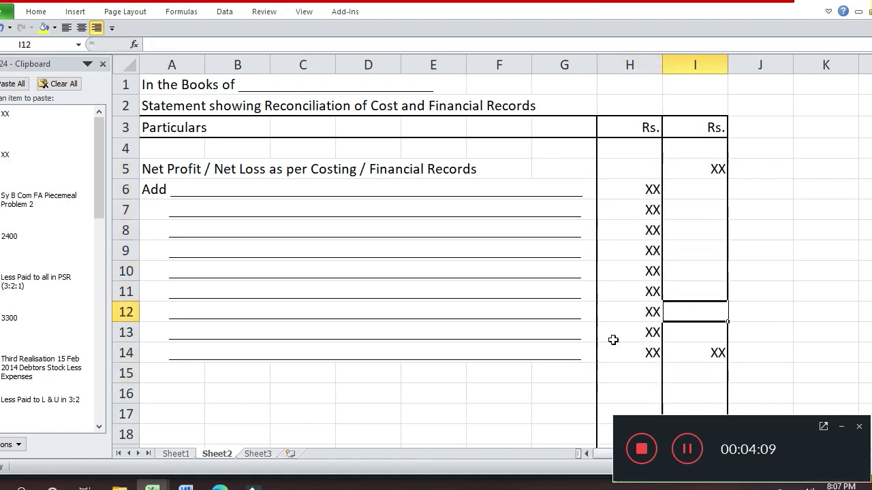
key("Down")
key("Down")
key("Down")
key("ctrl+v")
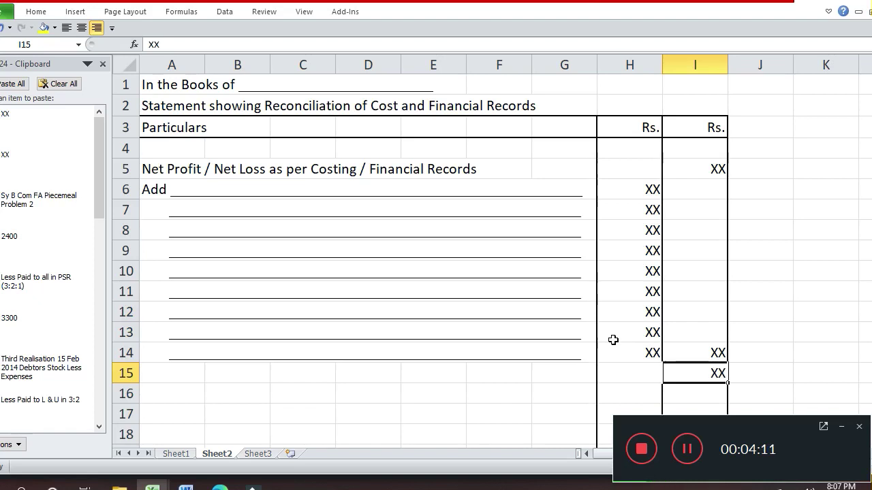
Copy the "Add" label and its blank lines from the range A6:A14
key("Down")
key("Left")
key("Left")
key("Left")
key("Left")
key("Left")
key("Left")
key("Left")
key("Left")
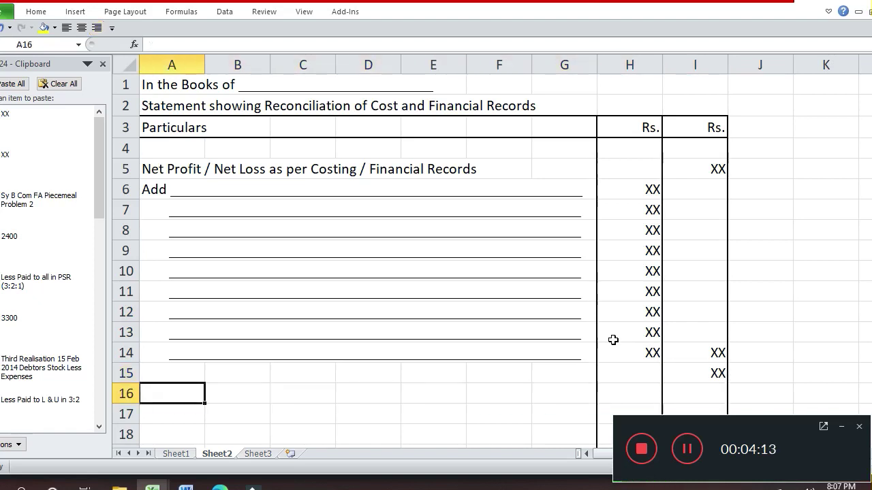
key("Up")
key("Up")
key("Up")
key("Up")
key("Up")
key("Up")
key("Up")
key("Up")
key("Up")
key("Up")
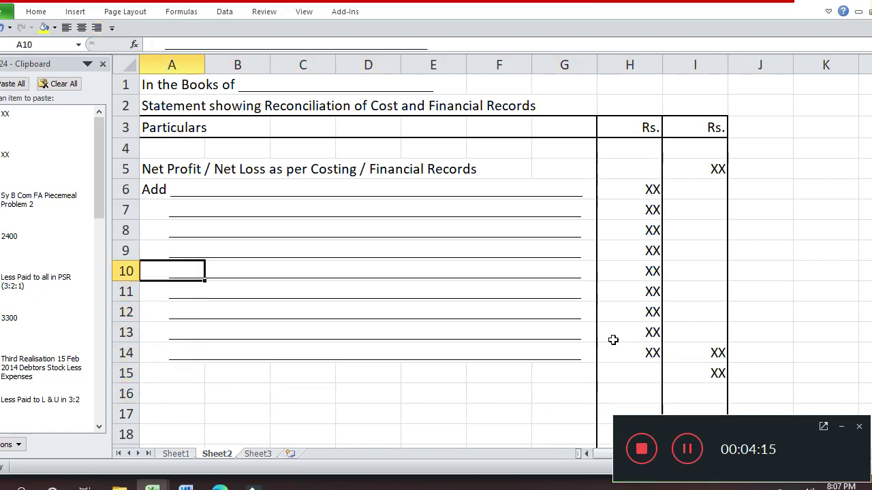
key("shift+Down")
key("shift+Down")
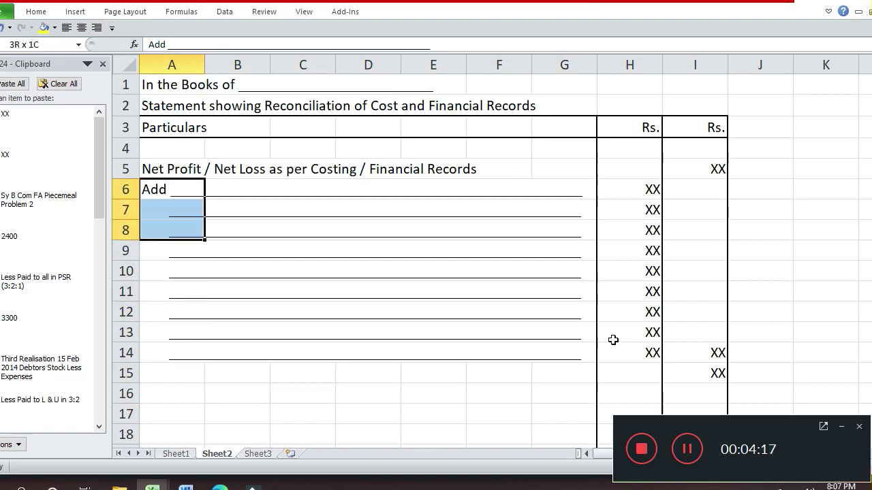
key("shift+Down")
key("shift+Down")
key("shift+Down")
key("shift+Down")
key("shift+Down")
key("shift+Down")
key("ctrl+c")
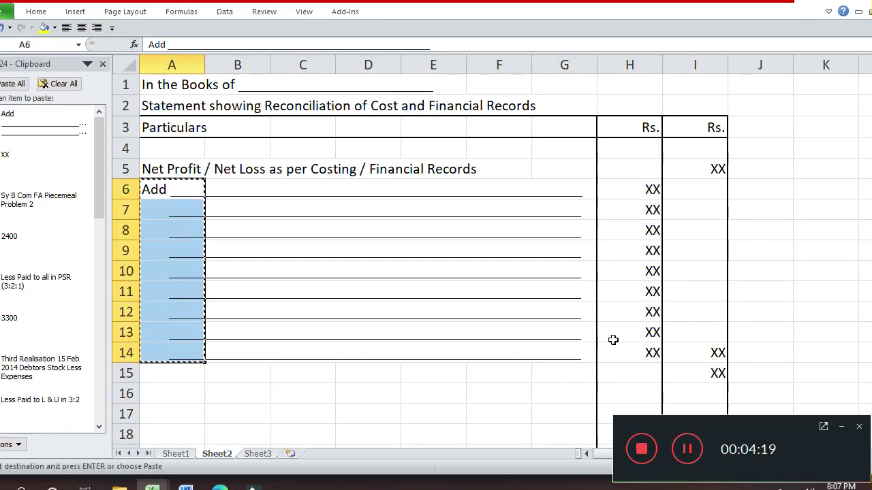
Paste the copied "Add" block of blank lines starting at cell A16
key("Down")
key("Down")
key("Down")
key("Down")
key("Down")
key("Down")
key("Down")
key("Down")
key("Down")
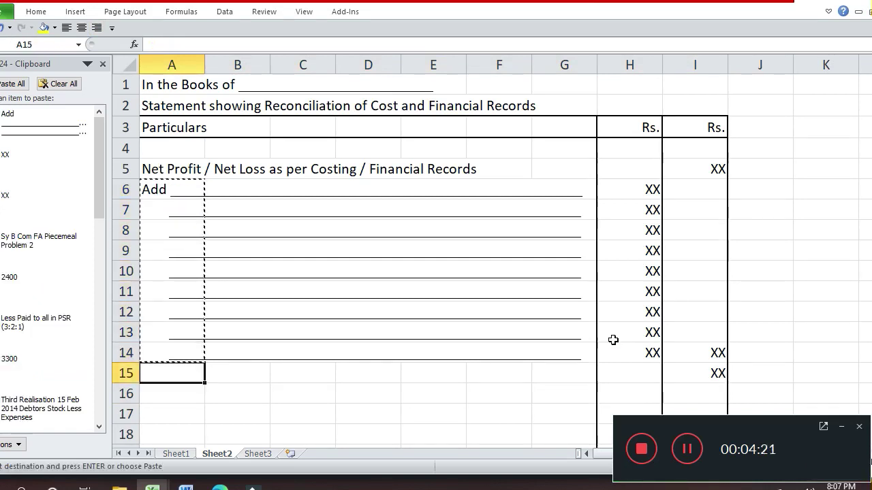
key("Down")
key("Return")
Clear the extra blank lines from cells A23 and A24 at the statement's lower border
key("Down")
key("Down")
key("Down")
key("Down")
key("Down")
key("Down")
key("Down")
key("Down")
key("Down")
key("Down")
key("Down")
key("Down")
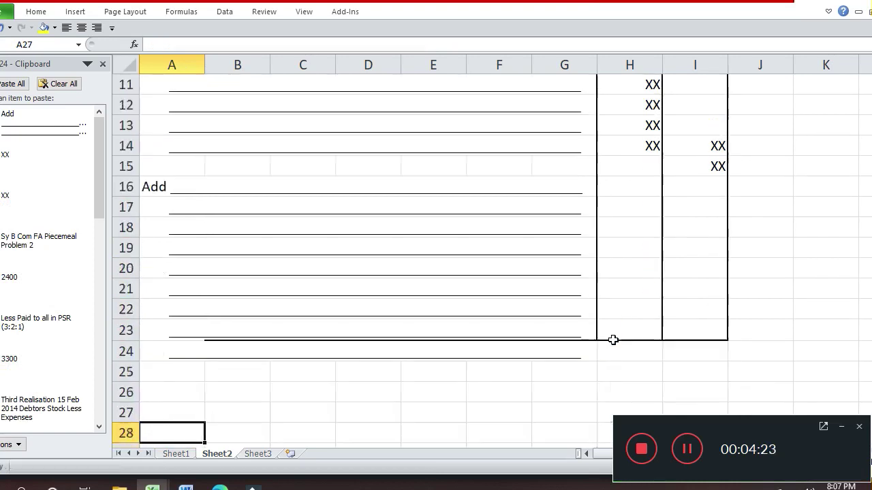
key("Down")
key("Up")
key("Up")
key("Up")
key("Up")
key("Up")
key("Up")
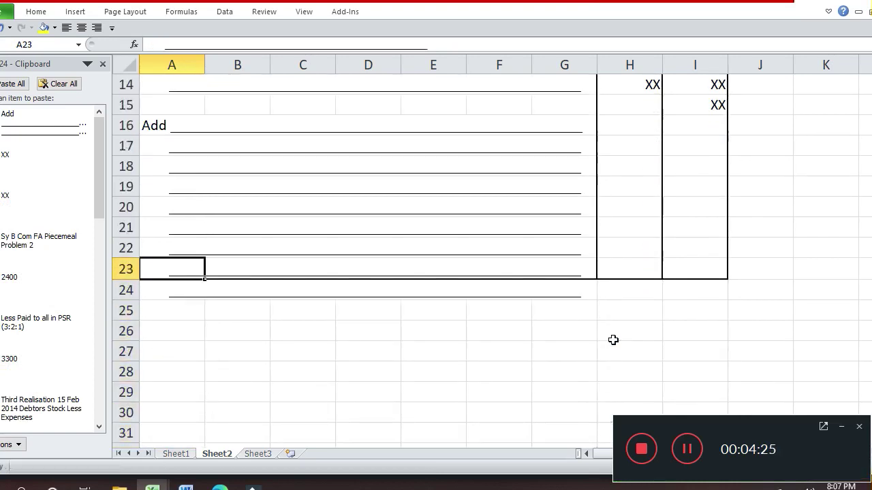
key("shift+Down")
key("Delete")
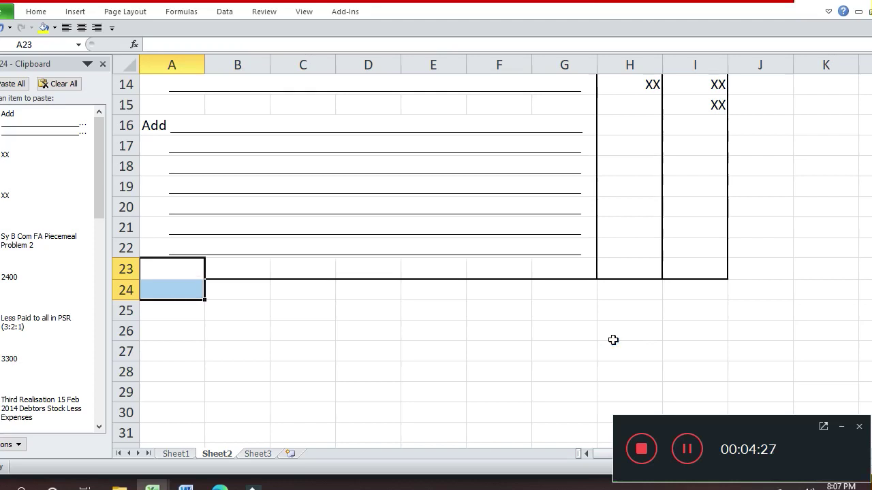
Replace the word "Add" with "Less" in cell A16, keeping the underscore blank line after it
key("Up")
key("Up")
key("Up")
key("Up")
key("Up")
key("Up")
key("Up")
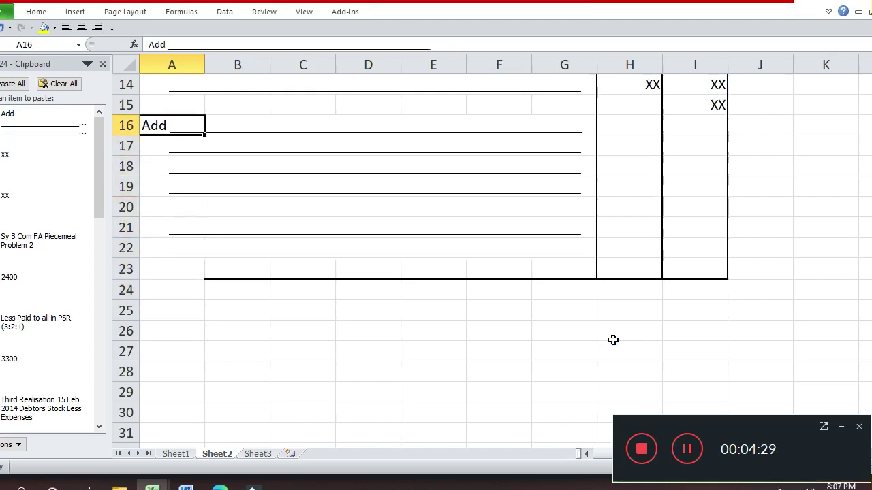
key("F2")
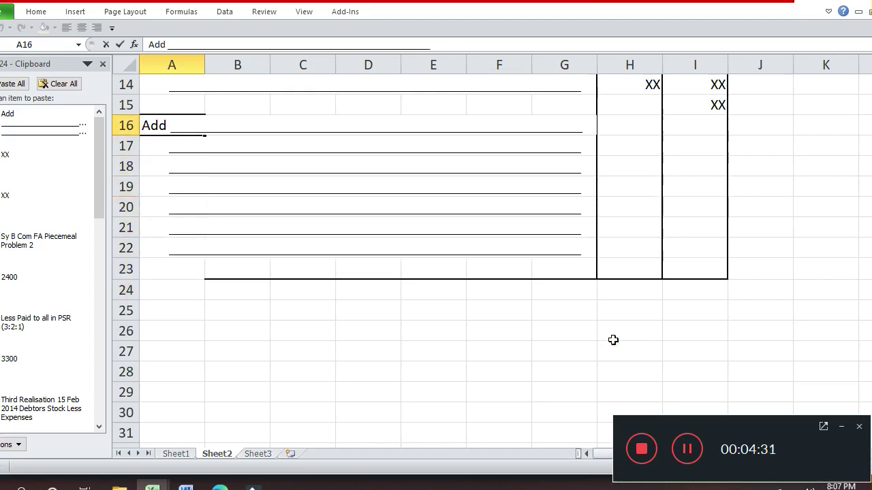
key("shift+Right")
key("shift+Right")
key("shift+Right")
type("Less")
key("Return")
key("Up")
key("Right")
key("Right")
key("Right")
key("Right")
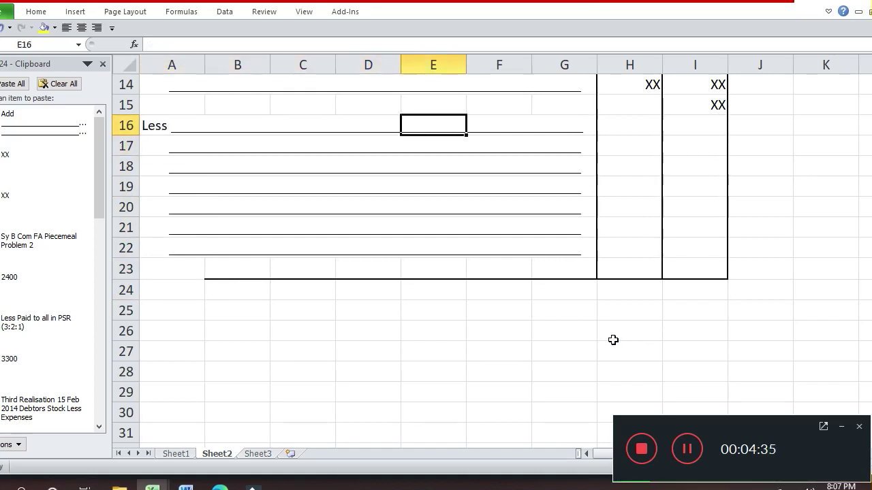
key("Right")
key("Right")
key("Right")
key("Up")
key("Up")
key("Up")
key("Up")
key("Up")
key("Up")
key("Up")
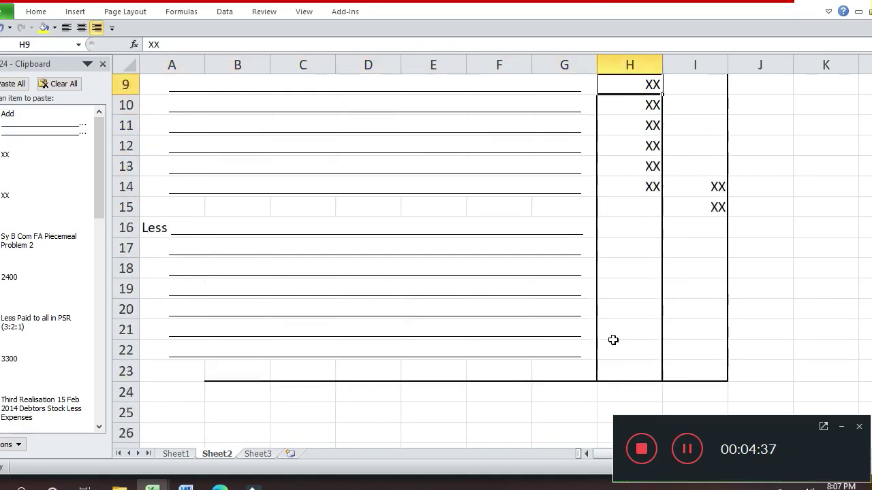
key("Up")
key("Down")
key("Down")
key("Down")
key("Down")
key("Down")
key("Down")
key("Down")
key("Down")
key("Left")
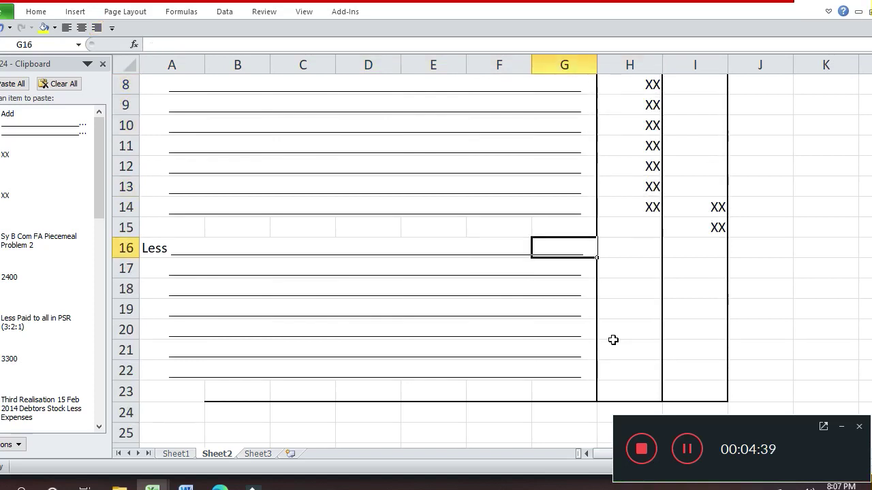
key("Down")
key("Down")
key("Down")
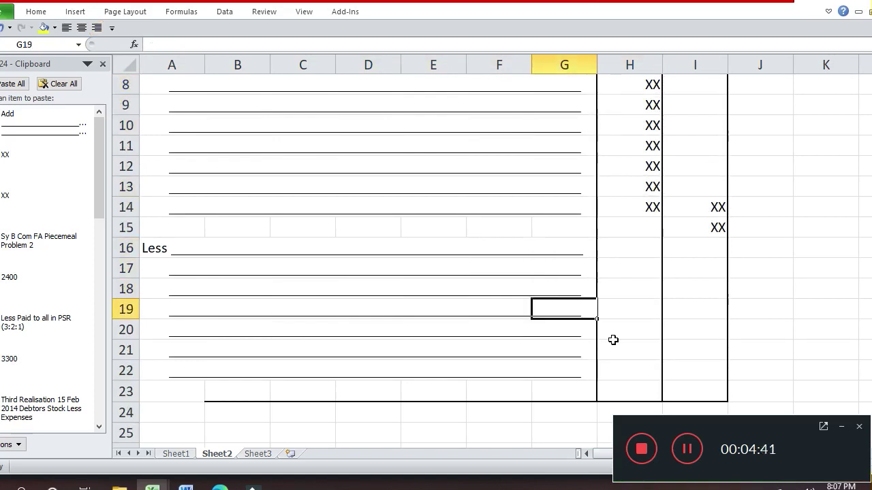
key("Down")
key("Down")
key("Down")
key("Up")
key("Up")
key("Up")
key("Up")
key("Up")
key("Up")
key("Up")
key("Up")
key("Up")
key("Up")
key("Up")
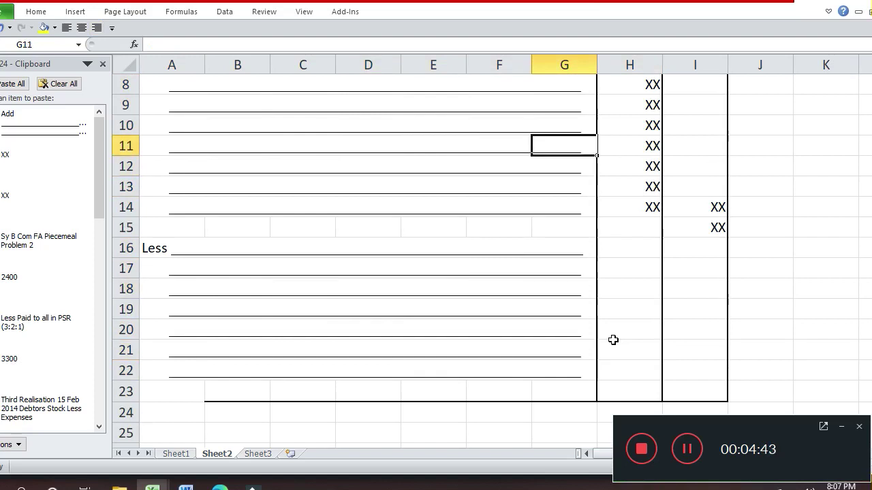
Copy the XX placeholder amounts from H8:H14 into H16:H22 beside the "Less" lines
key("Right")
key("Right")
key("Down")
key("Down")
key("Down")
key("Left")
key("shift+Up")
key("shift+Up")
key("shift+Up")
key("shift+Up")
key("shift+Up")
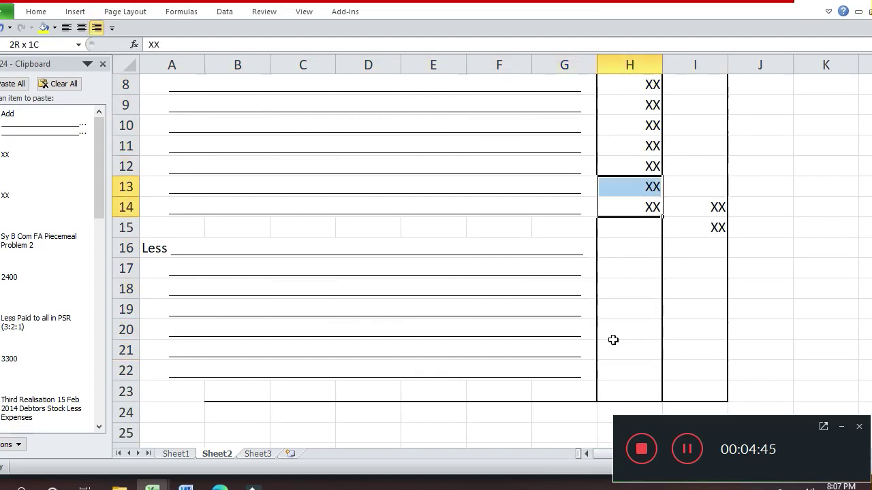
key("shift+Up")
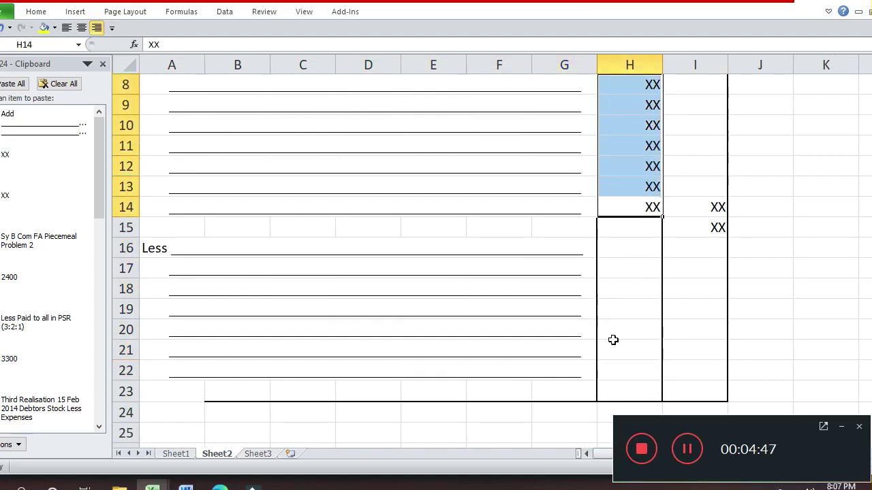
key("ctrl+c")
key("Down")
key("Down")
key("Down")
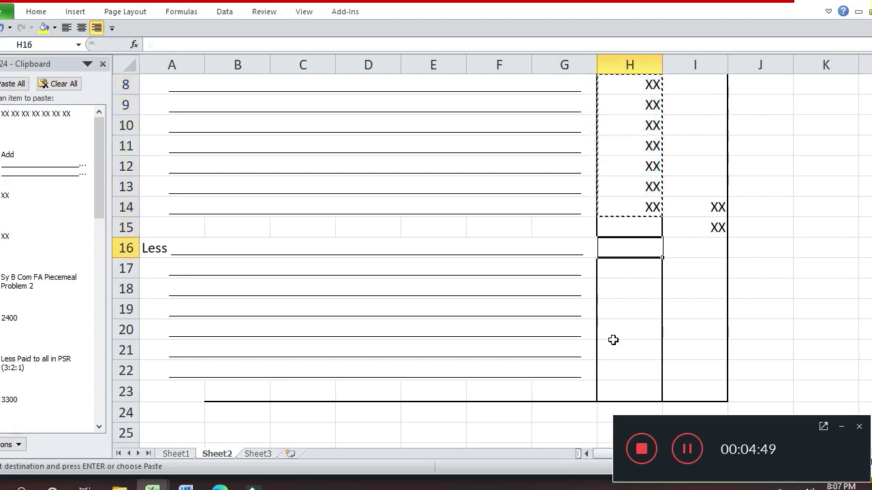
key("Up")
key("Return")
Move the XX placeholder total from cell I14 to cell I22, next to the last "Less" line
key("Right")
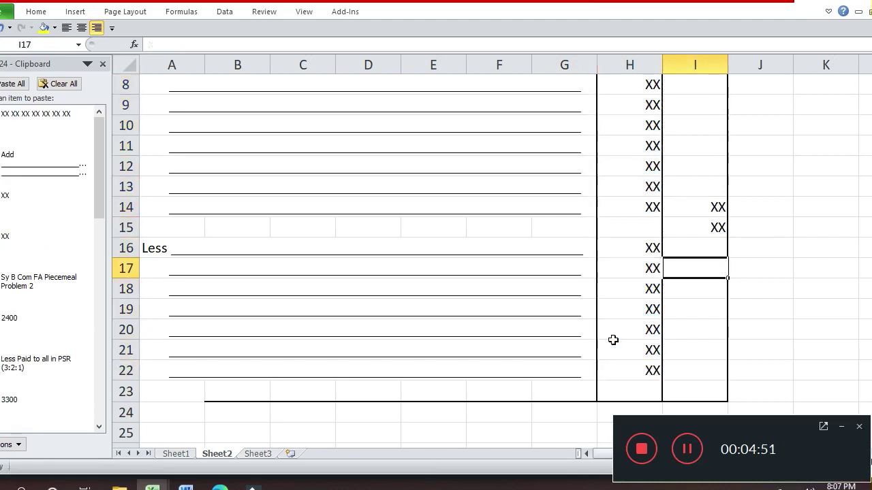
key("Right")
key("Up")
key("Up")
key("Up")
key("Left")
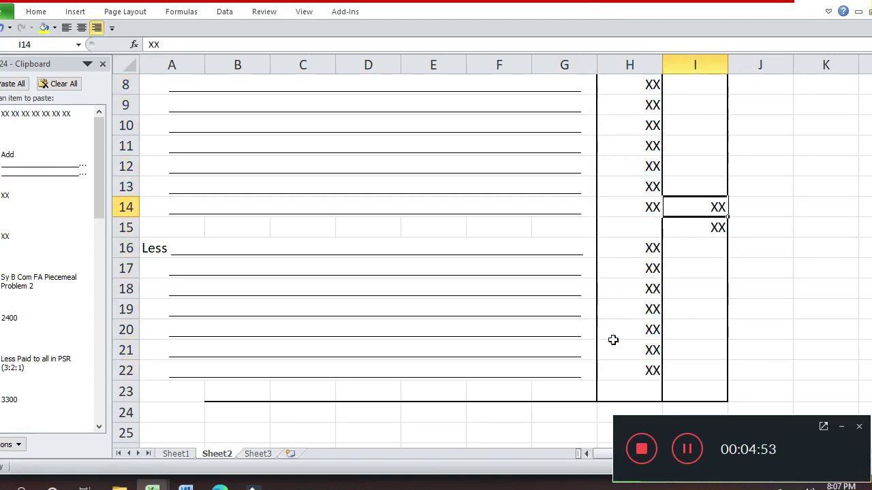
key("ctrl+c")
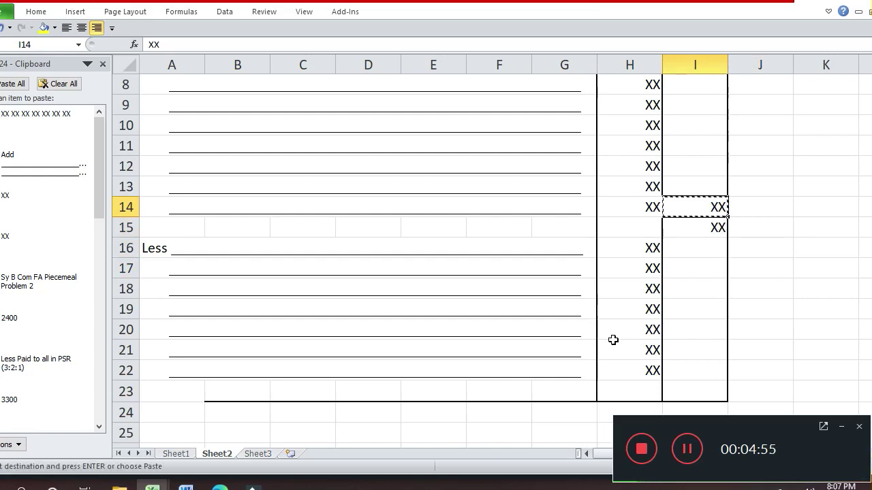
key("Down")
key("Down")
key("Down")
key("Down")
key("Down")
key("Down")
key("Down")
key("Down")
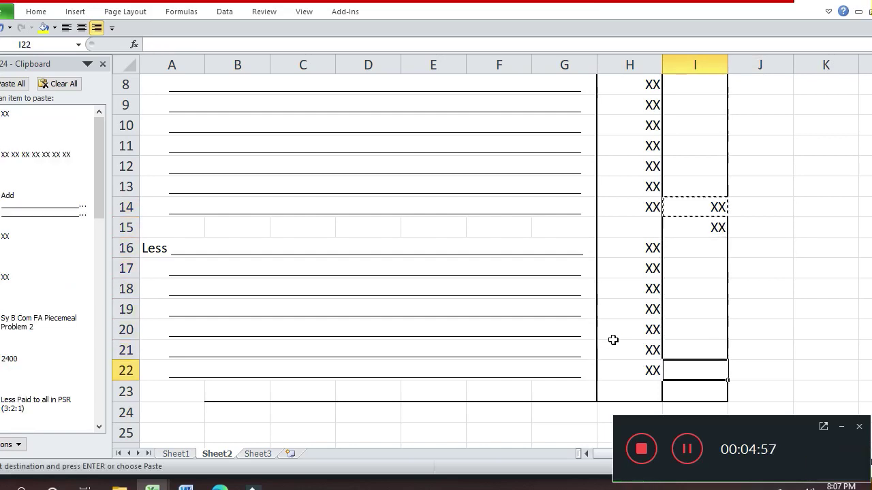
key("Return")
Add a bottom border to cell A23 so the statement's lower edge line reaches the first column
key("Down")
key("Down")
key("Down")
key("Up")
key("Up")
key("Up")
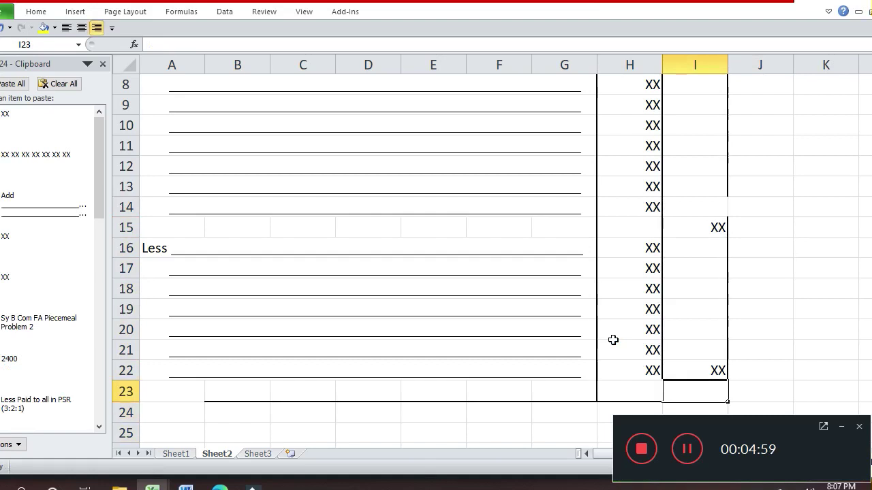
key("Left")
key("Left")
key("Left")
key("Left")
key("Left")
key("Left")
key("Left")
key("Left")
key("Down")
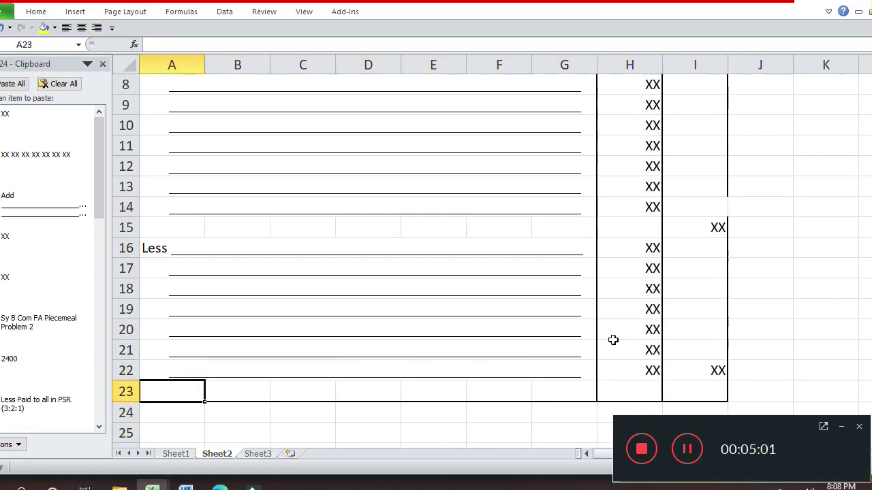
key("ctrl+1")
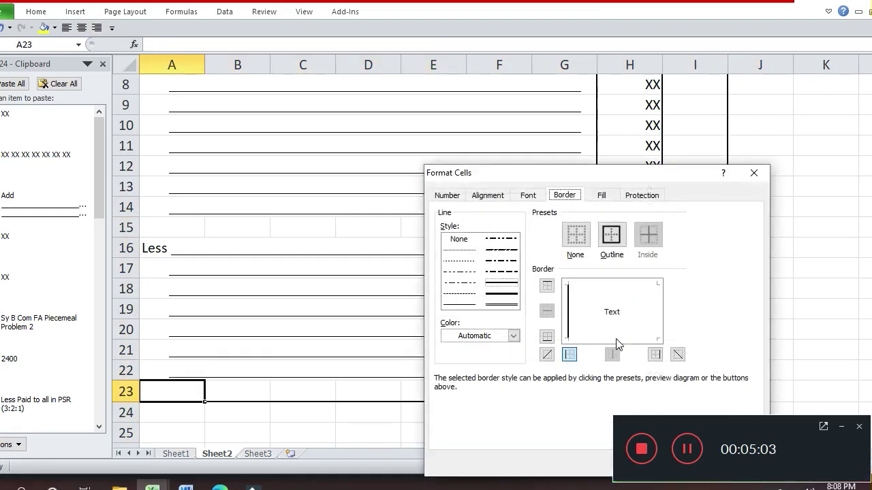
left_click(620, 338)
key("Return")
key("Right")
key("Right")
key("Right")
key("Right")
key("Right")
key("Right")
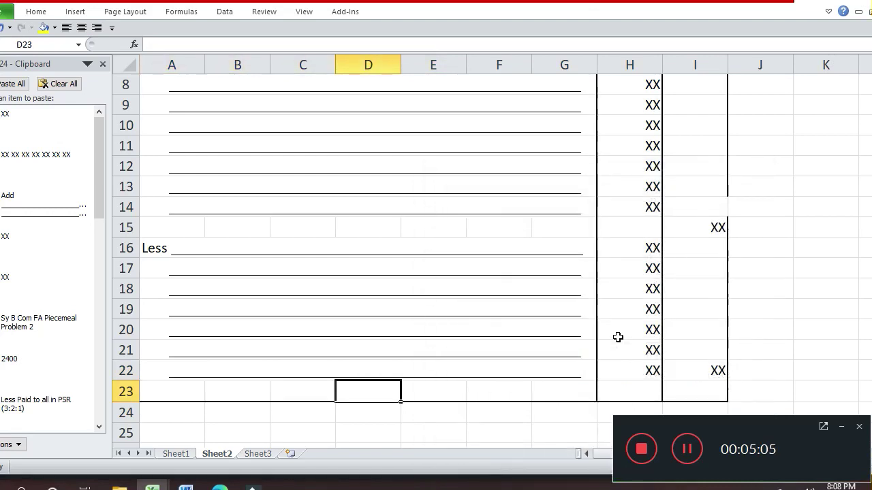
key("Left")
key("Left")
key("Left")
key("Left")
key("Left")
key("Left")
key("Up")
key("Up")
key("Up")
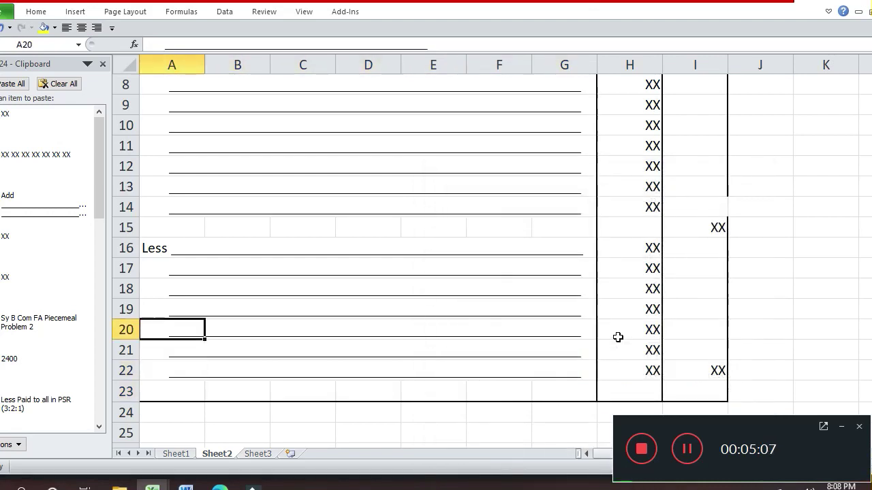
Copy the line "Net Profit / Net Loss as per Costing / Financial Records" from cell A5 into cell A23
key("ctrl+Home")
key("Down")
key("Down")
key("Down")
key("Down")
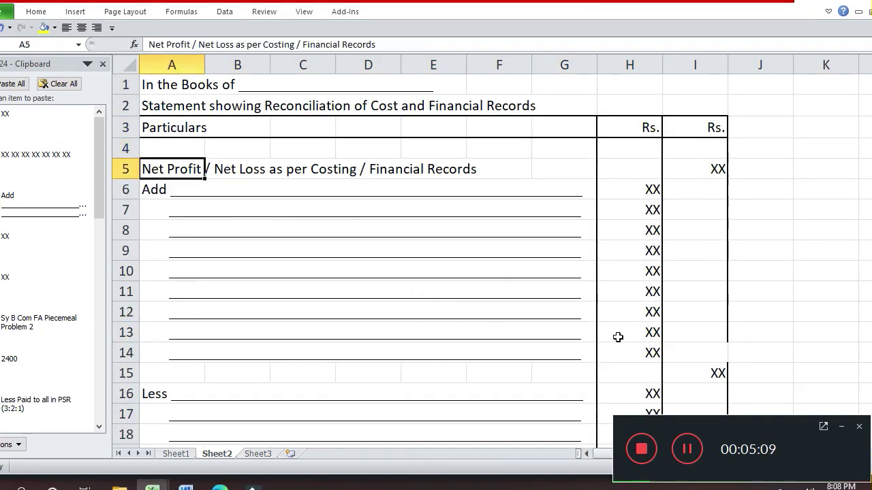
key("ctrl+c")
key("Down")
key("Down")
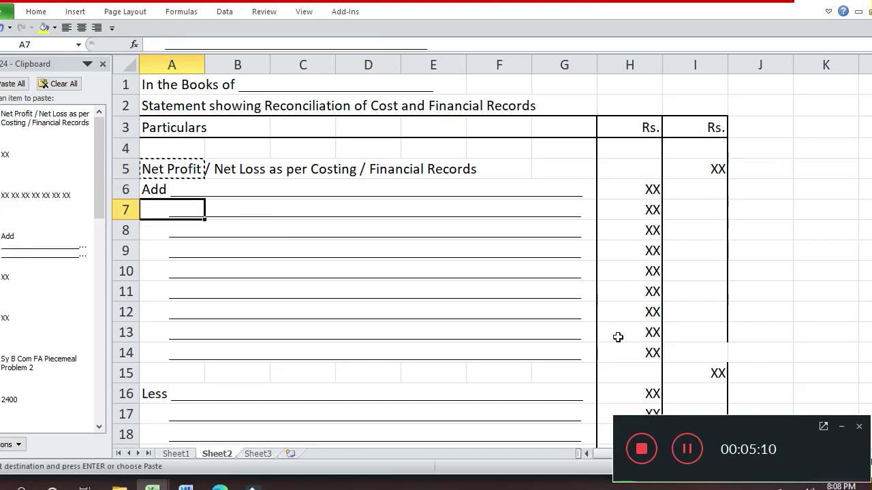
key("Down")
key("Down")
key("Down")
key("Down")
key("Down")
key("Down")
key("Down")
key("Down")
key("Down")
key("Down")
key("Down")
key("Down")
key("Down")
key("Down")
key("Down")
key("Down")
key("Down")
key("Down")
key("Down")
key("Down")
key("Down")
key("Down")
key("Down")
key("Up")
key("Up")
key("Up")
key("Up")
key("Up")
key("Up")
key("Up")
key("Up")
key("Up")
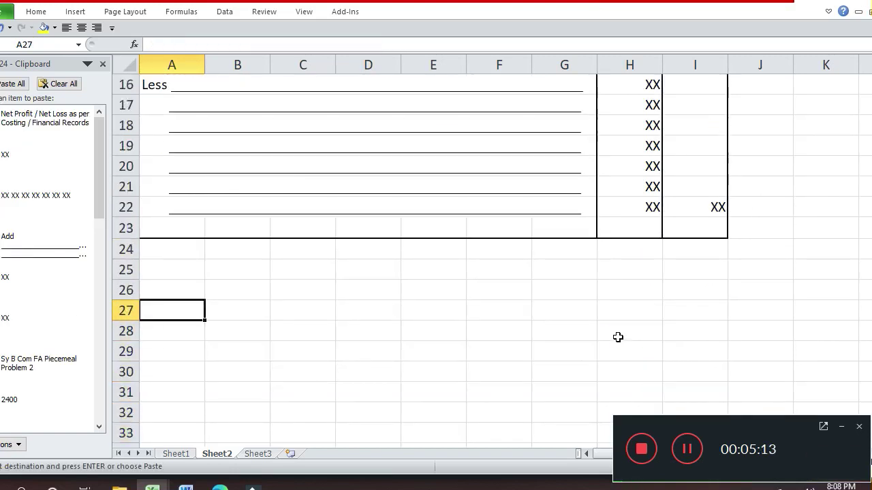
key("Up")
key("ctrl+v")
key("Down")
key("Down")
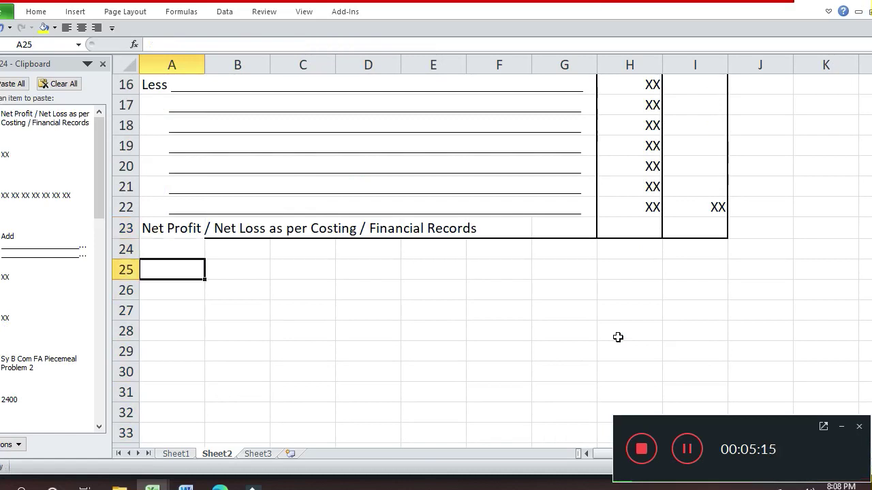
key("Up")
key("Escape")
key("Up")
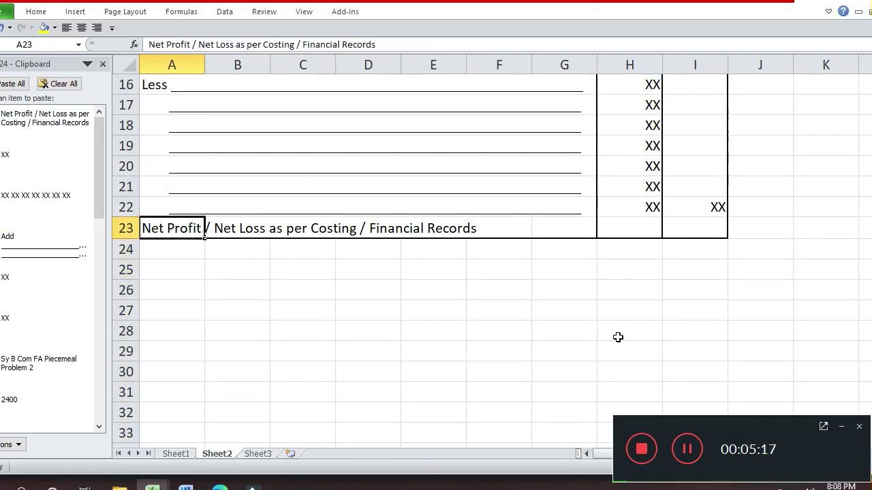
key("ctrl+1")
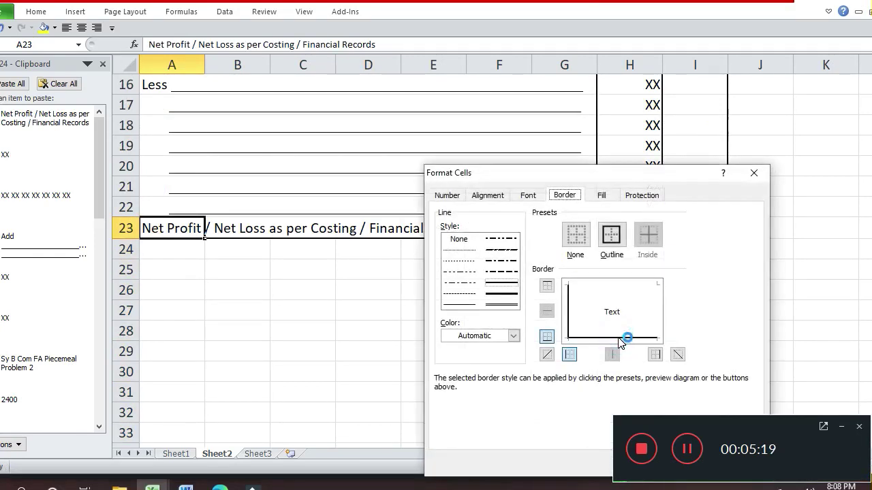
key("Escape")
Enter the placeholder amount XX in cell I23 beside the closing "Net Profit / Net Loss" line
key("Right")
key("Right")
key("Right")
key("Right")
key("Right")
key("Right")
key("Right")
key("Right")
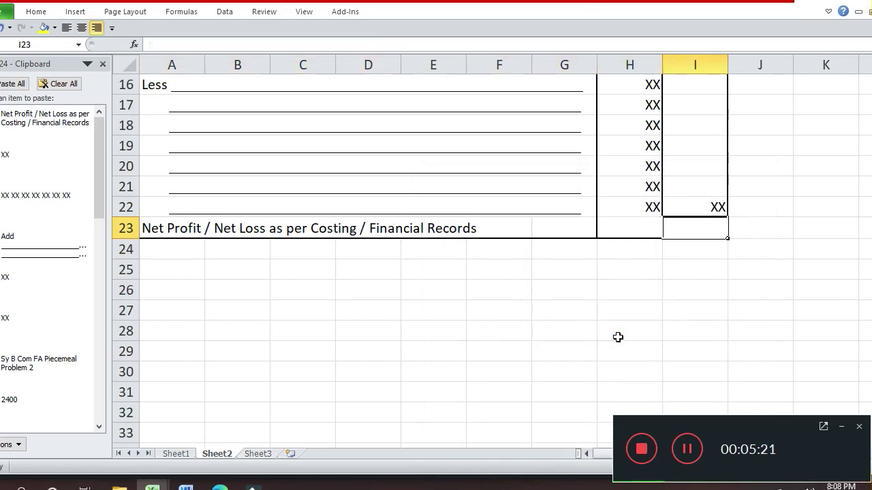
type("Xx")
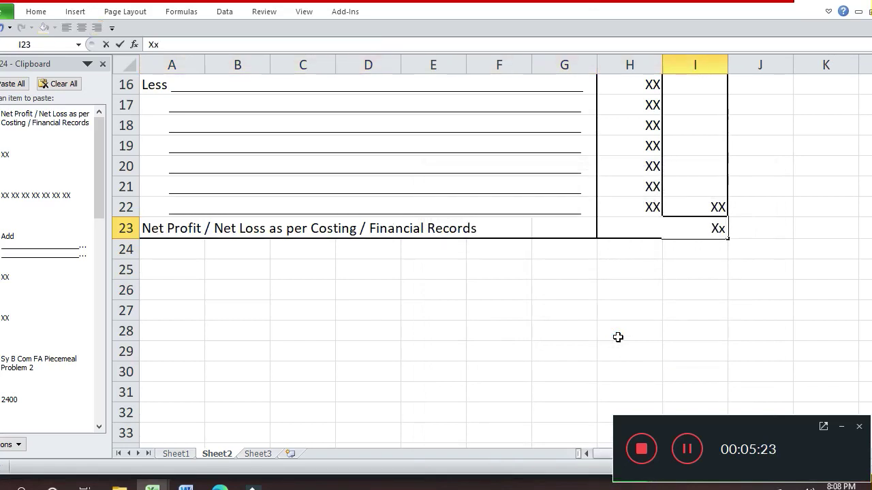
key("BackSpace")
type("X")
key("Return")
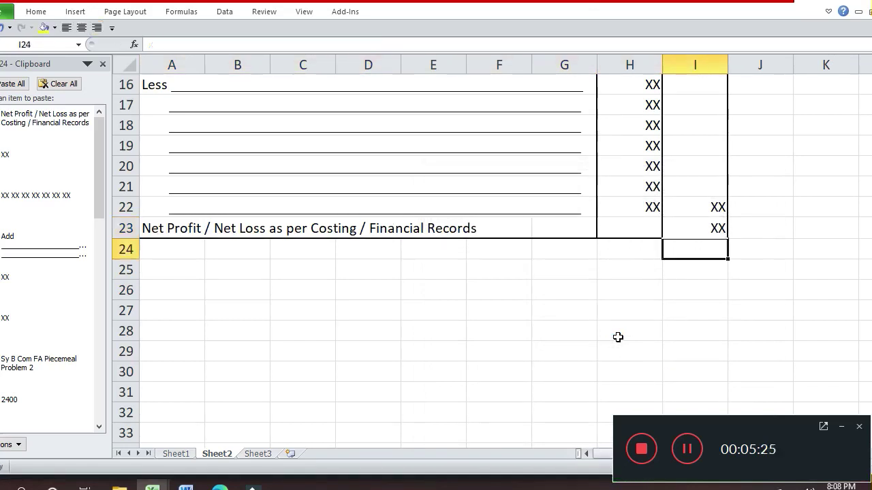
Give the closing total in cell I23 a medium top border and a double bottom border
key("Down")
key("Down")
key("Down")
key("Up")
key("Up")
key("Up")
key("Up")
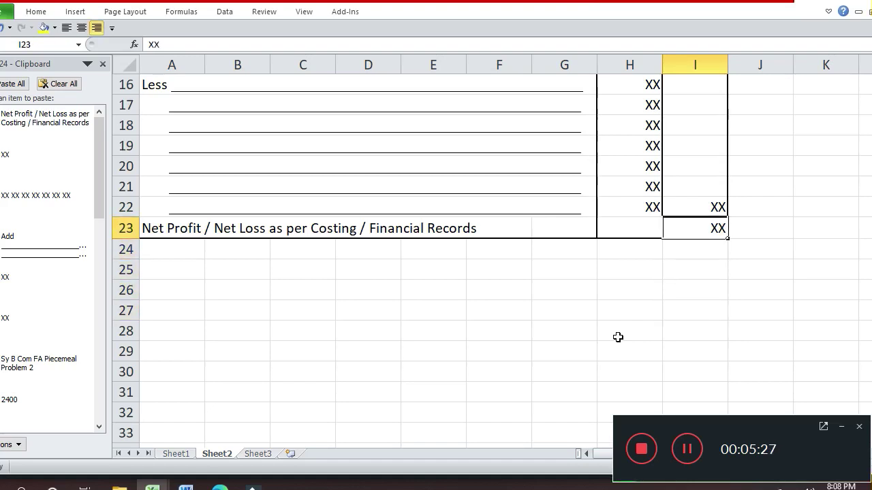
key("ctrl+1")
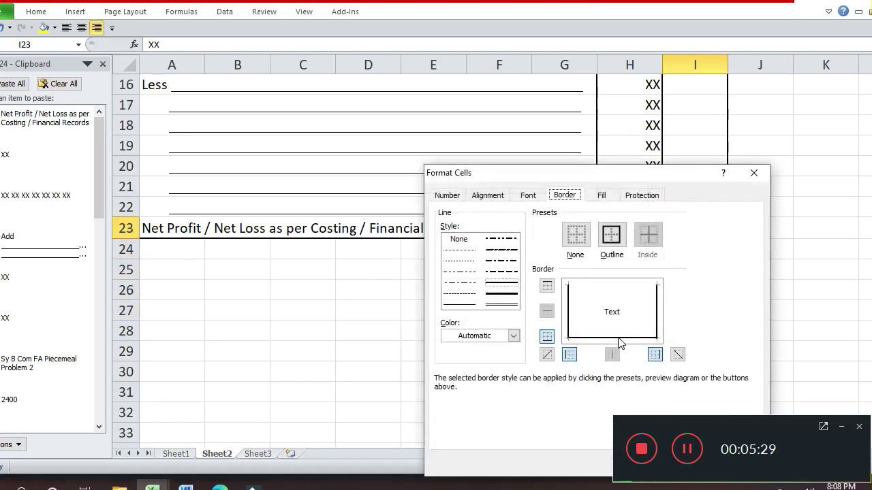
left_click(642, 285)
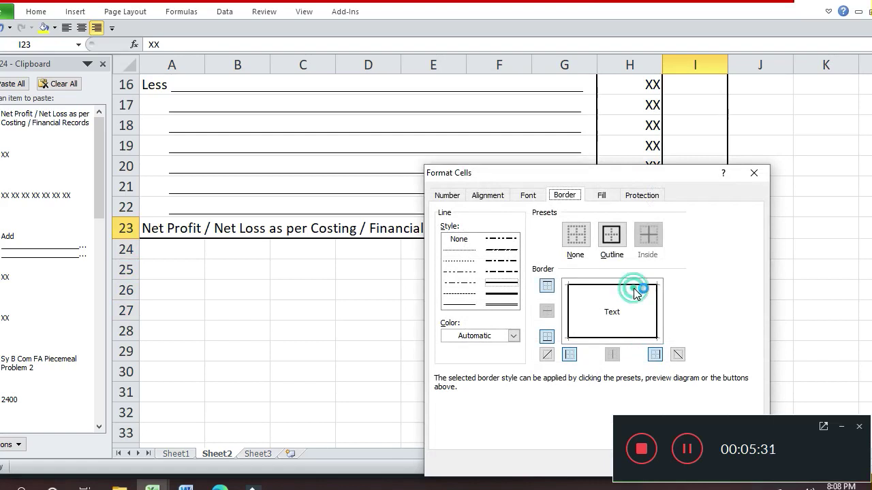
left_click(502, 304)
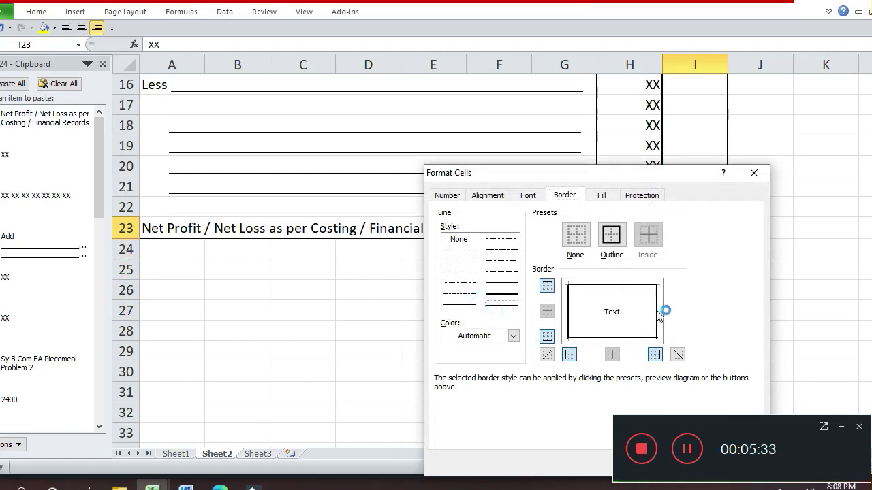
left_click(627, 339)
key("Return")
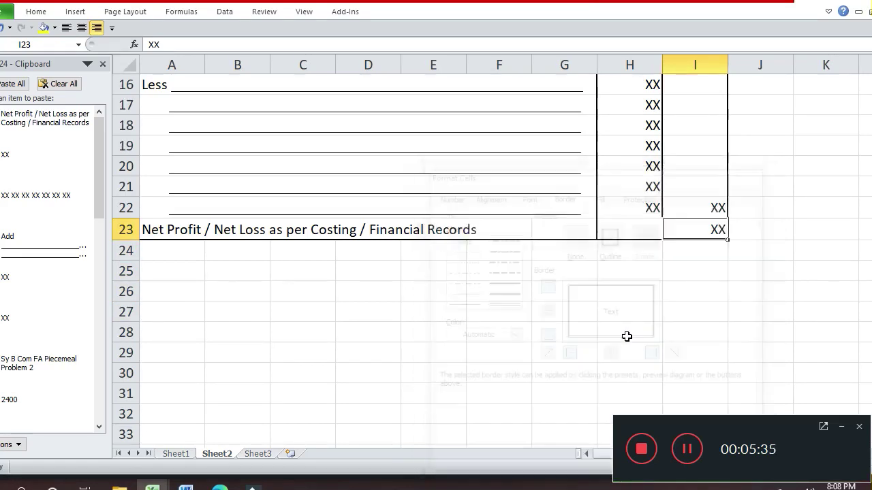
Add medium top and bottom borders to H15:H22 to rule off the "Add" and "Less" amounts
scroll(627, 336, "up", 3)
key("ctrl+Up")
key("Down")
key("Down")
key("Down")
key("Down")
key("Down")
key("Down")
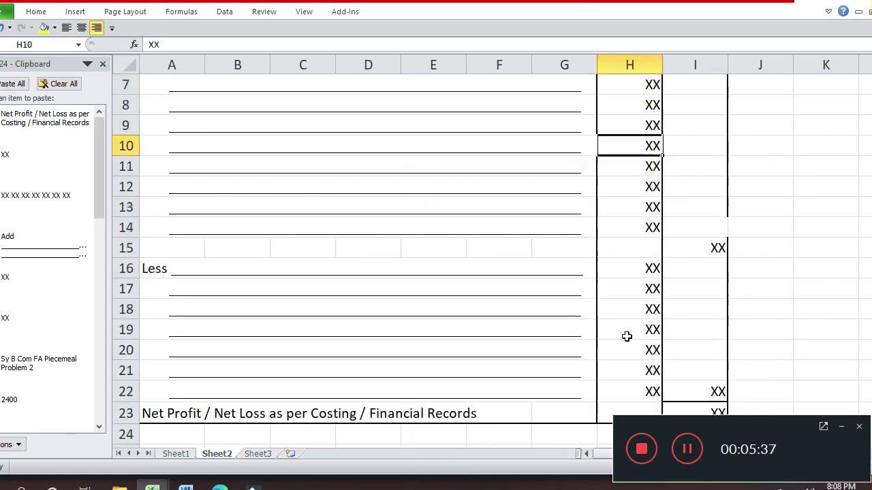
key("Down")
key("Down")
key("shift+Down")
key("shift+Down")
key("shift+Down")
key("shift+Down")
key("shift+Down")
key("shift+Down")
key("shift+Down")
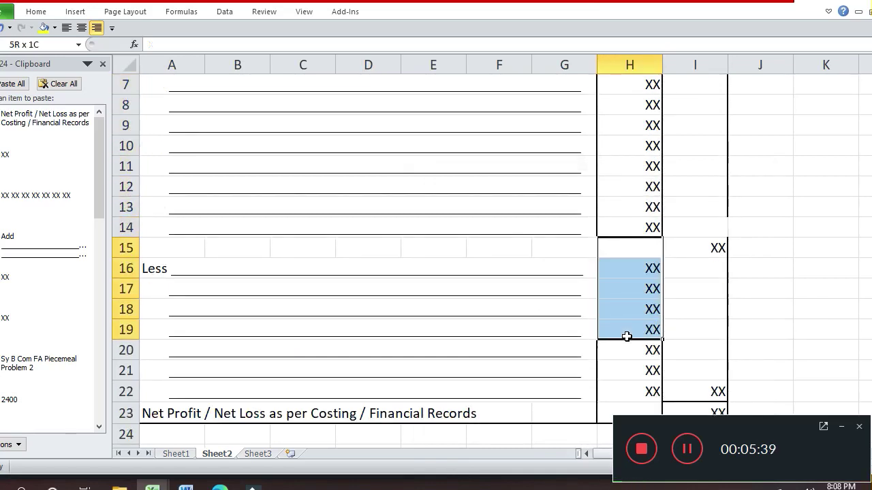
key("ctrl+1")
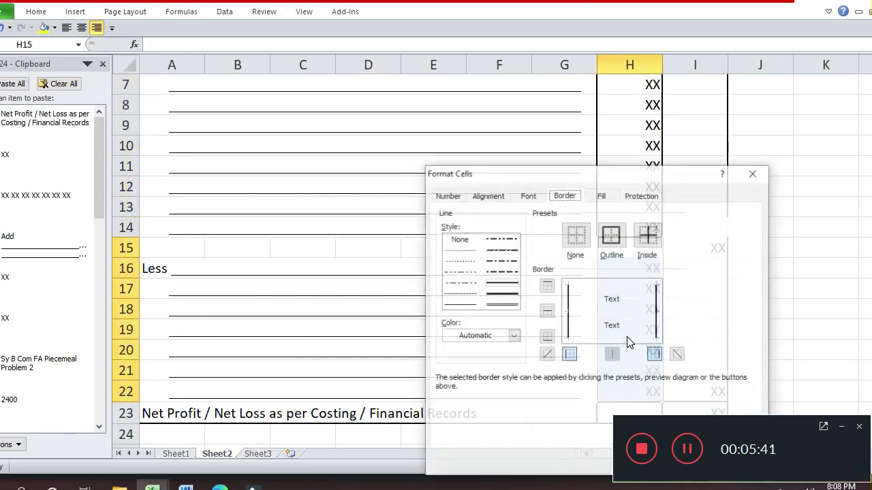
left_click(622, 290)
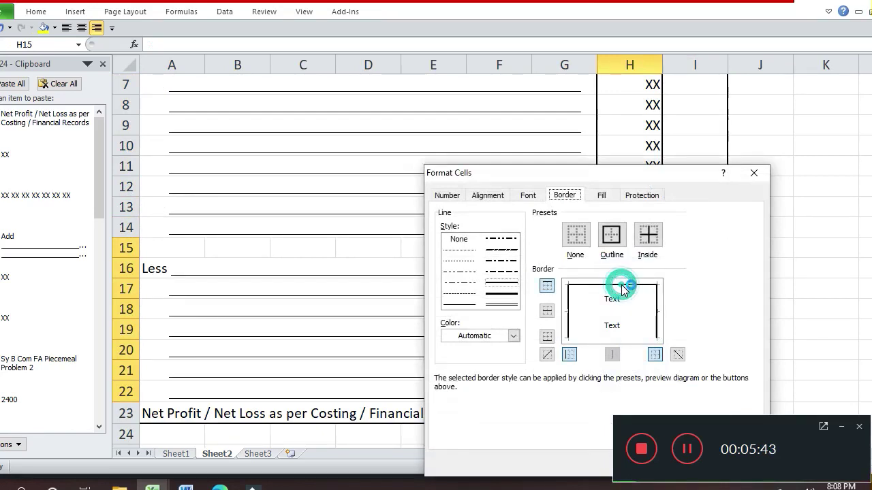
left_click(626, 342)
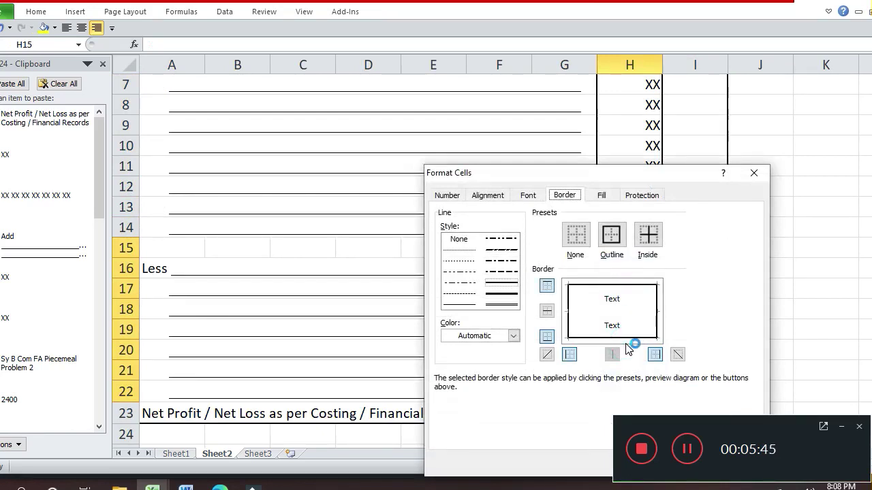
key("Return")
Look over the inner amount column and its ruled-off totals down to the closing line in row 23
key("Down")
key("Down")
key("Down")
key("Down")
key("Down")
key("Down")
key("Down")
key("Down")
key("Down")
key("Down")
key("Down")
key("Down")
key("Down")
key("Down")
key("Down")
key("Down")
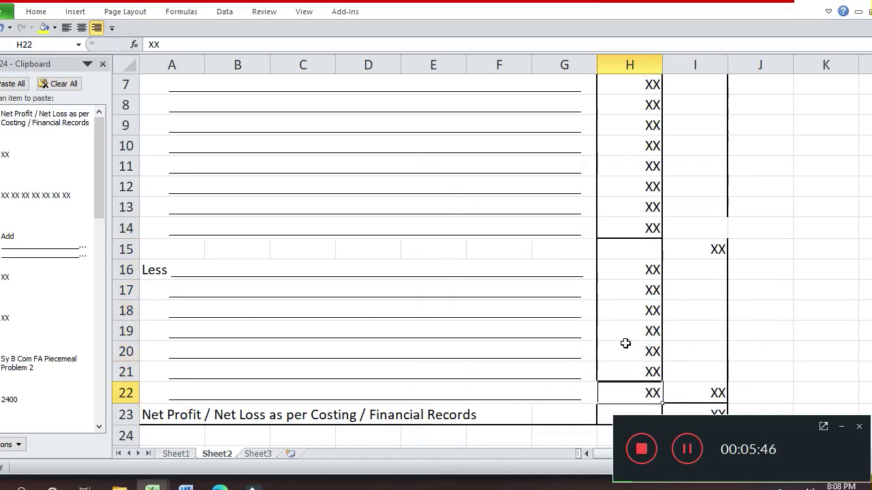
key("Up")
key("Up")
key("Up")
key("Up")
key("Up")
key("Up")
key("Up")
key("Up")
key("Up")
key("Up")
key("Up")
key("Up")
key("Up")
key("Up")
key("Up")
key("Up")
key("Up")
key("Up")
key("Up")
key("Up")
key("Up")
key("Up")
key("Up")
key("Up")
key("Up")
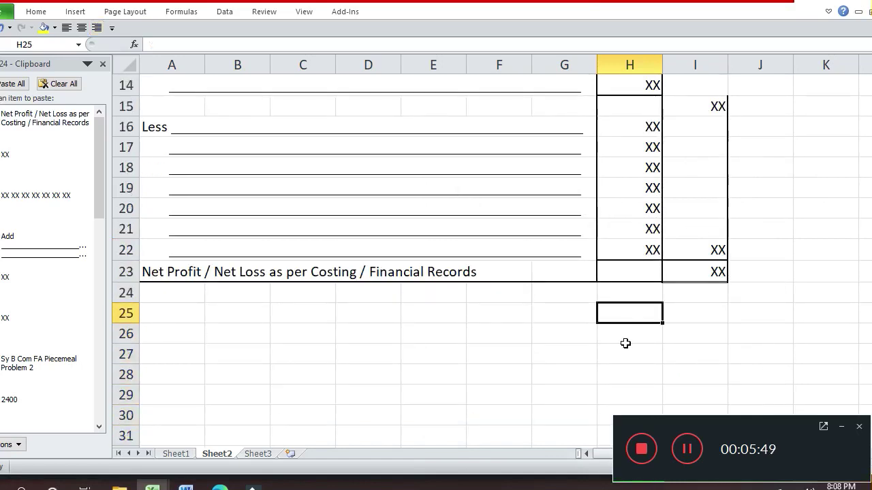
key("Down")
key("Down")
key("Down")
key("Down")
key("Down")
key("Down")
key("Down")
key("Down")
key("Down")
key("Down")
key("Down")
key("Down")
key("Down")
key("Down")
key("Down")
key("Down")
key("Down")
key("Down")
key("Down")
key("Down")
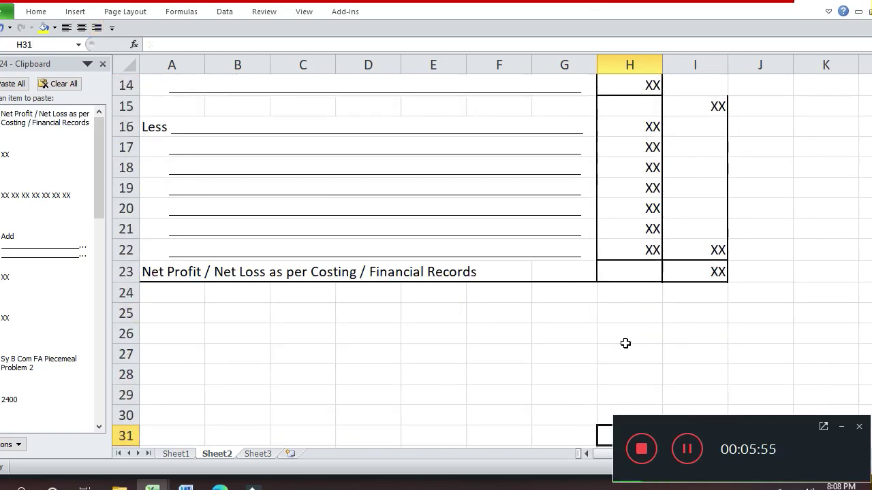
key("Up")
key("Up")
key("Up")
key("Up")
key("Up")
key("Up")
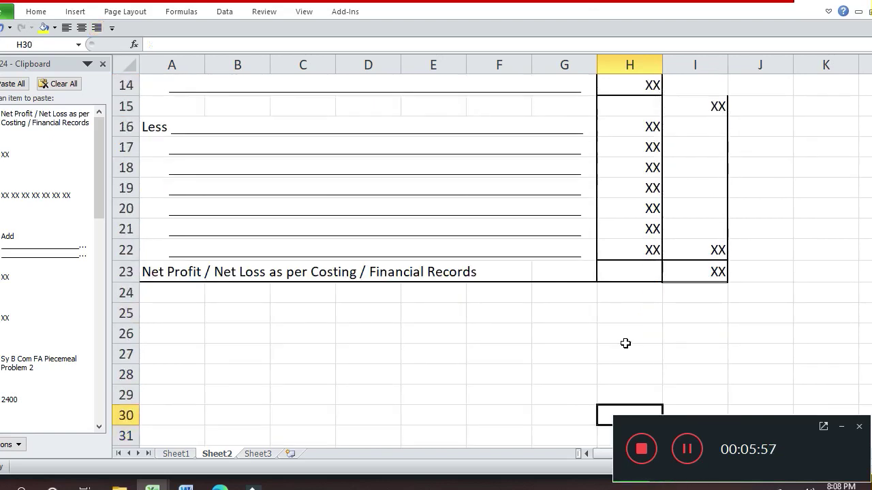
key("Left")
key("Left")
key("Left")
key("Left")
key("Left")
key("Left")
key("Left")
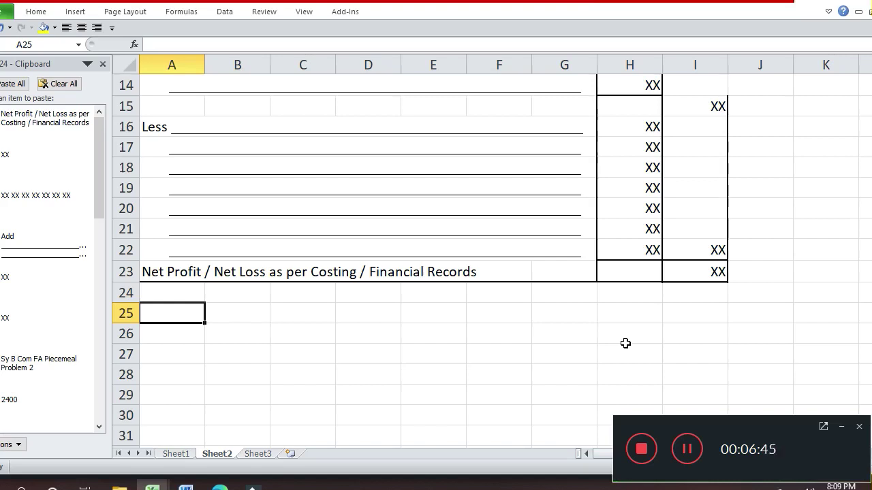
Review the upper part of the statement, checking the opening line, the "Add" rows and their amount columns
key("Up")
key("Up")
key("Up")
key("Up")
key("Up")
key("Up")
key("Up")
key("Up")
key("Up")
key("Up")
key("Up")
key("Up")
key("Up")
key("Up")
key("Up")
key("Up")
key("Up")
key("Up")
key("Up")
key("Up")
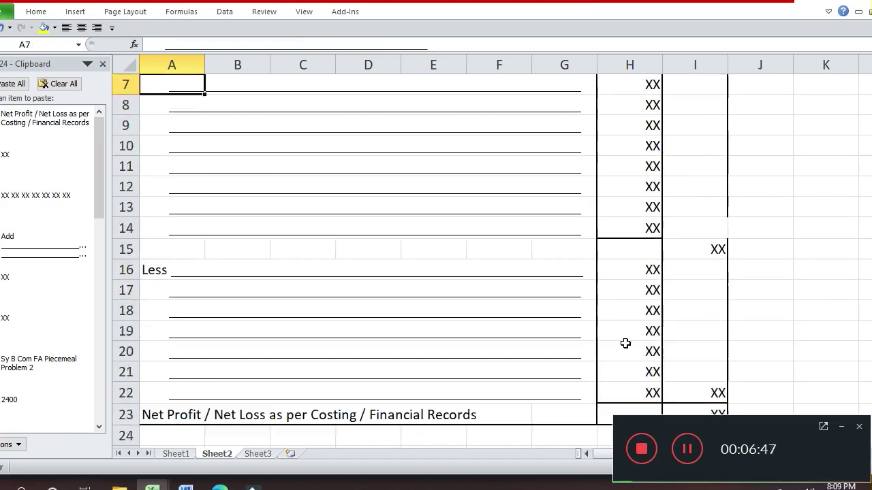
key("Down")
key("Down")
key("Down")
key("Down")
key("Down")
key("Down")
key("Right")
key("Right")
key("Right")
key("Right")
key("Right")
key("Right")
key("Right")
key("Right")
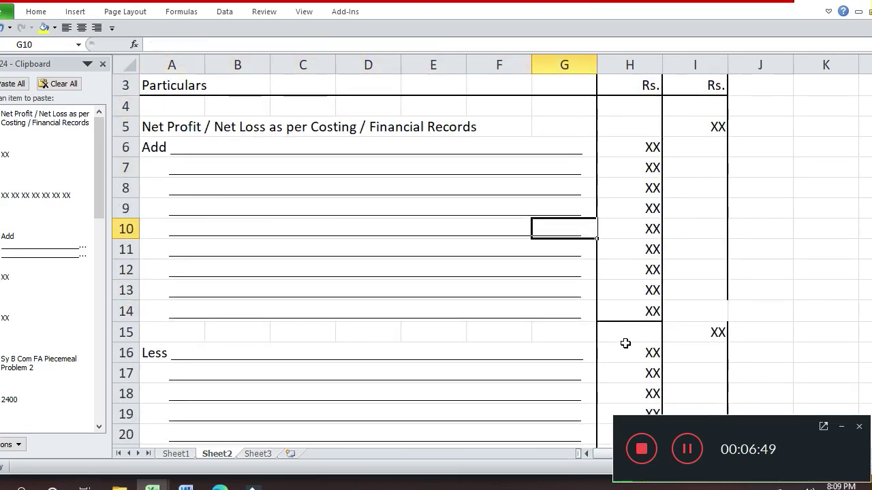
Add the missing medium right border to cell I14 in the outer amount column
key("Down")
key("Down")
key("Down")
key("Down")
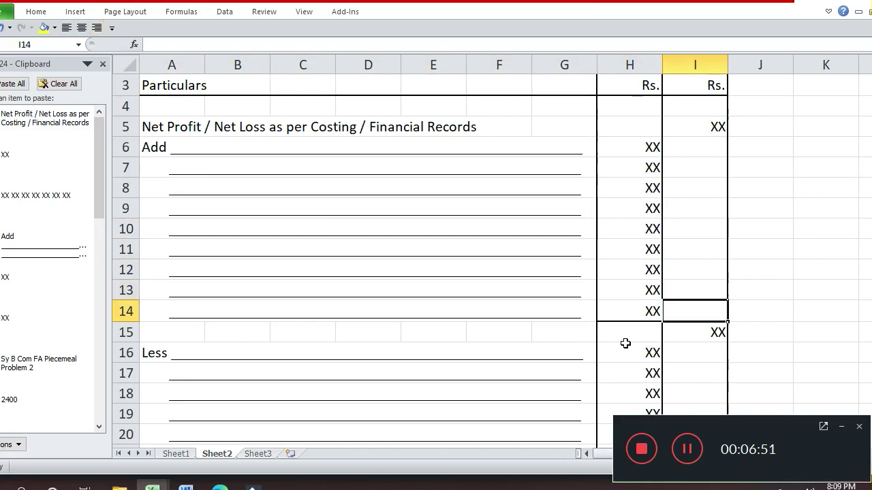
key("ctrl+1")
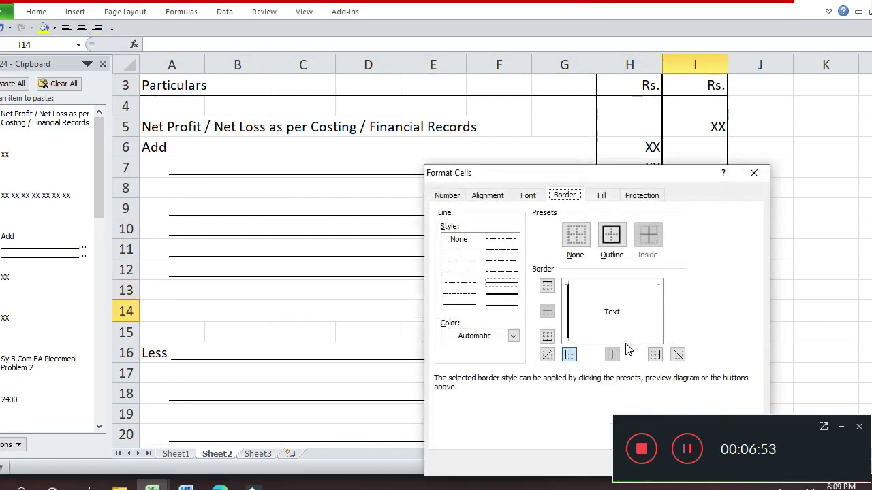
left_click(659, 301)
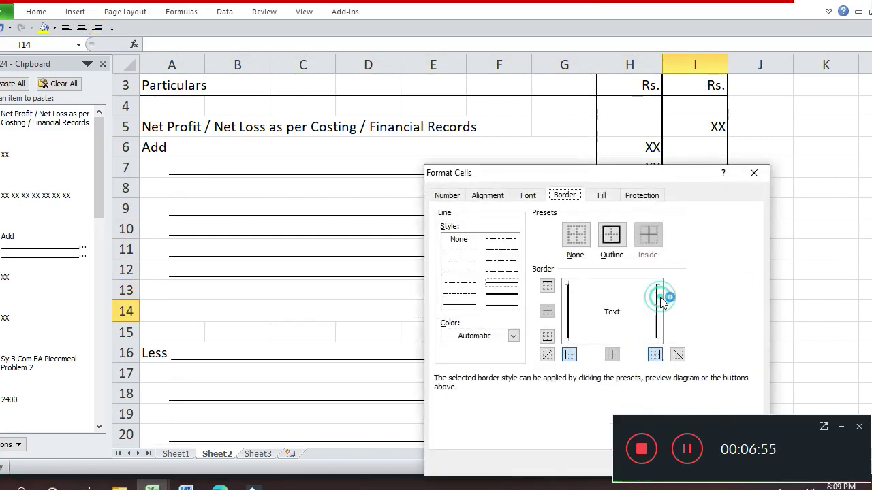
key("Return")
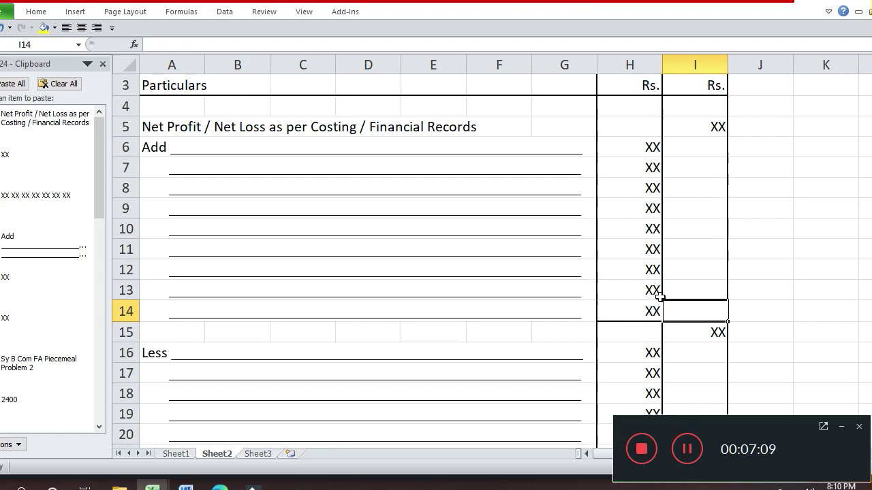
Enter the heading "Particulars" in cell A25, below the finished statement, to start a comparison table
key("Down")
key("Down")
key("Down")
key("Down")
key("Down")
key("Down")
key("Down")
key("Down")
key("Down")
key("Down")
key("Down")
key("Down")
key("Down")
key("Down")
key("Down")
key("Down")
key("Down")
key("Down")
key("Down")
key("Down")
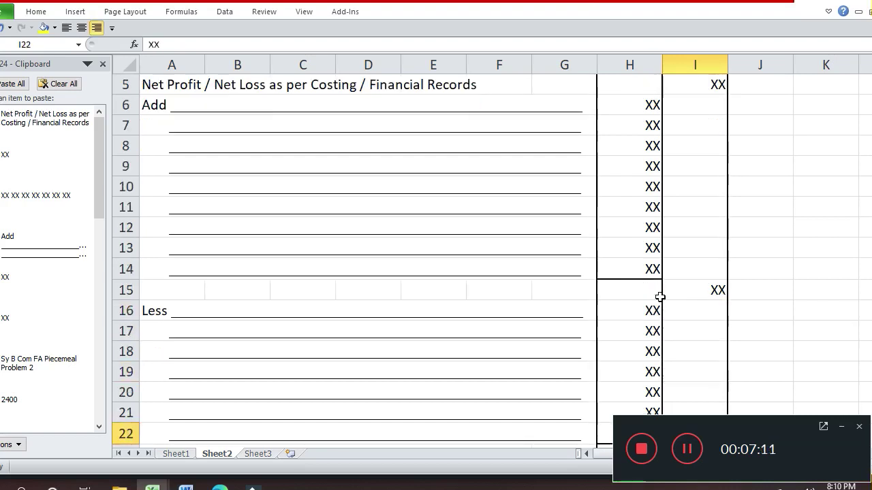
key("Up")
key("Up")
key("Up")
key("Up")
key("Up")
key("Up")
key("Up")
key("Up")
key("Up")
key("Up")
key("Up")
key("Up")
key("Up")
key("Left")
key("Left")
key("Left")
key("Left")
key("Left")
key("Left")
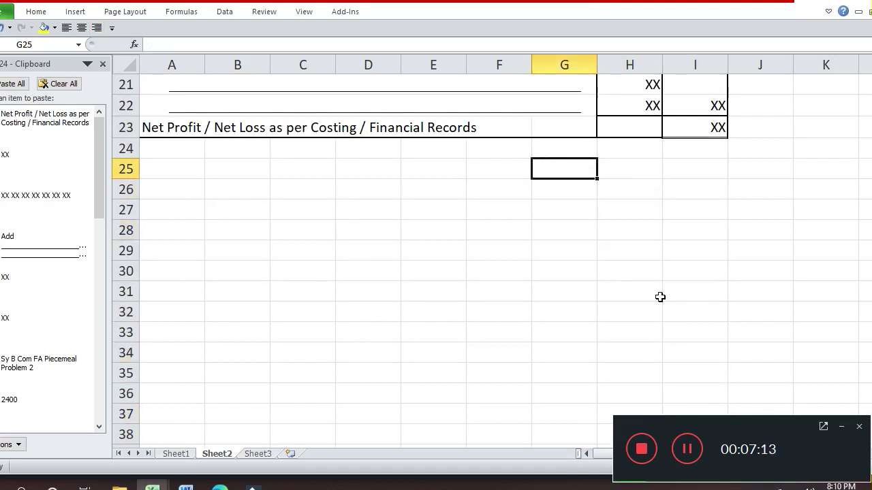
key("Left")
key("Left")
type("P")
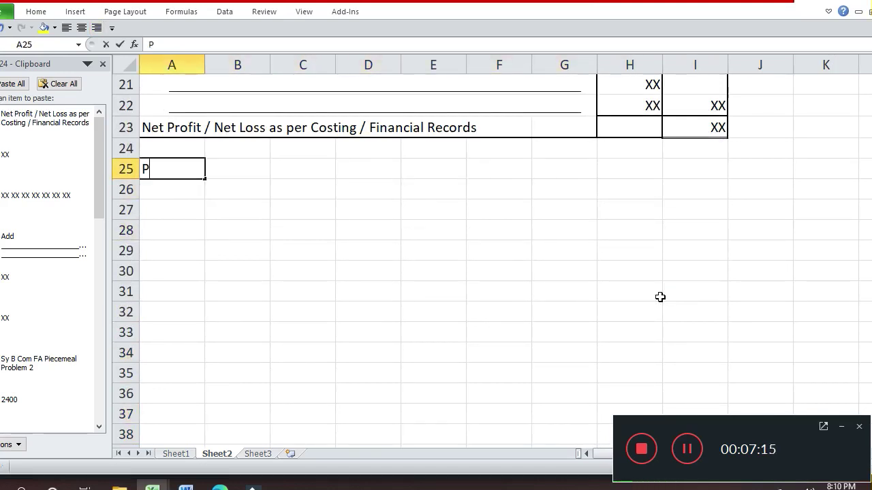
type("ar")
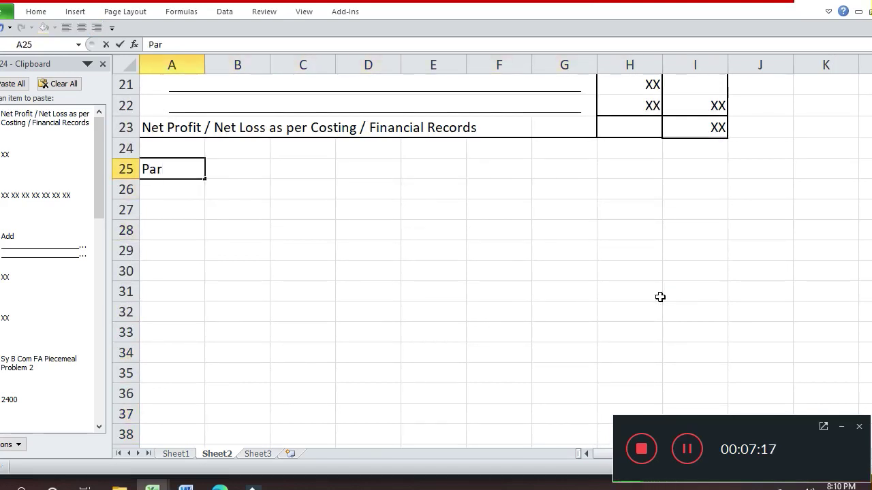
type("ticula")
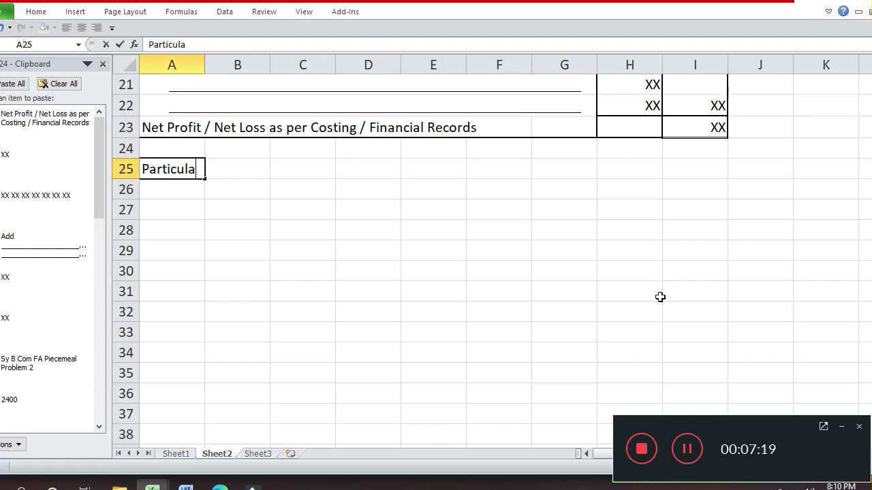
type("rs")
key("Return")
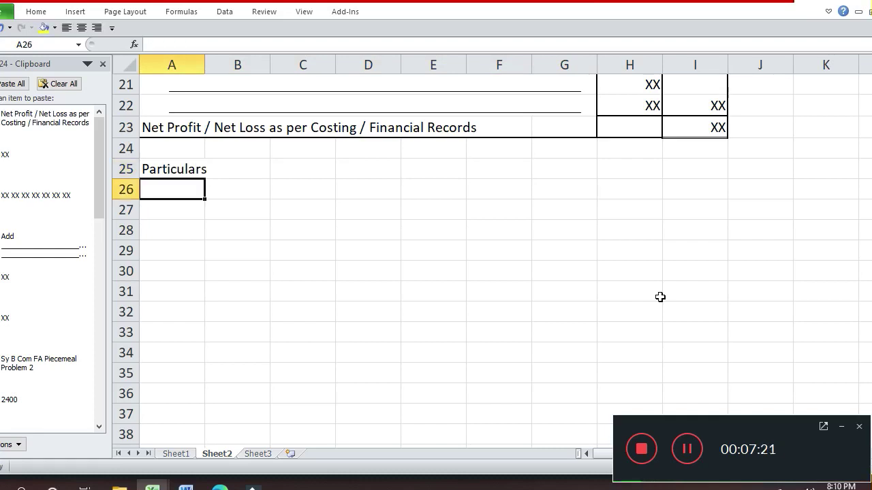
Enter the column heading "Costing" in cell G25 of the comparison table
key("Up")
key("Right")
key("Right")
key("Right")
key("Right")
key("Right")
key("Right")
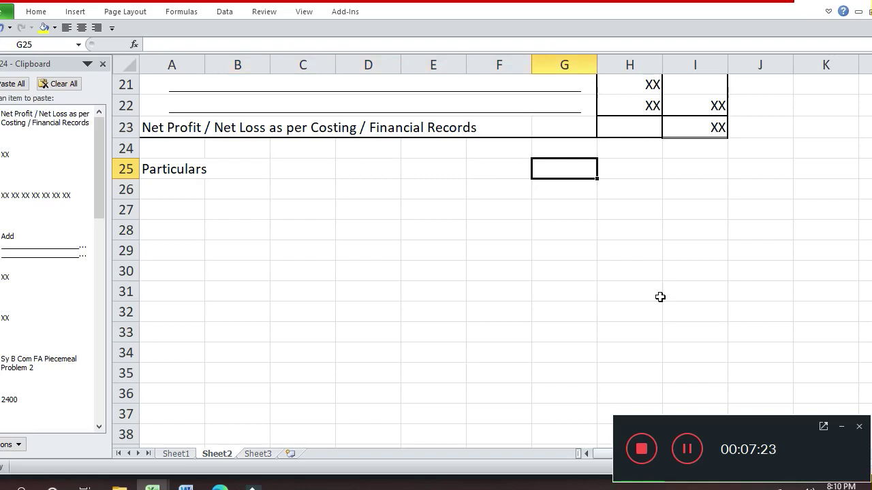
type("Co")
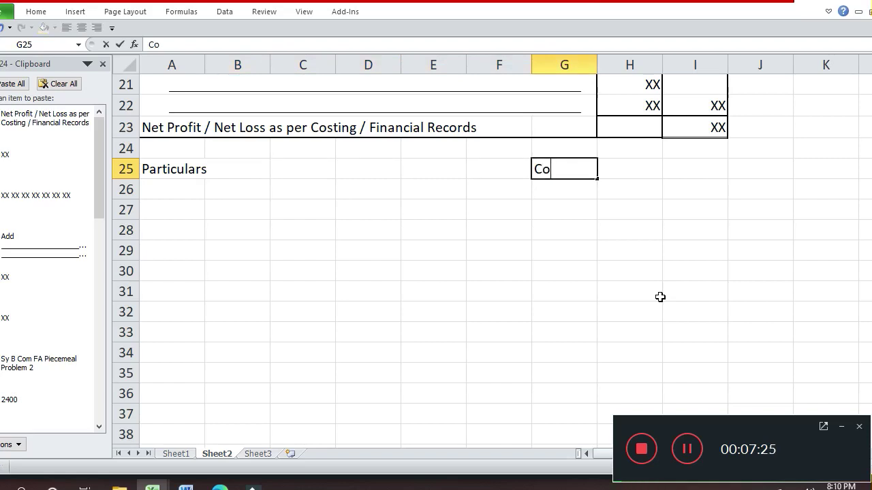
type("sting")
key("Return")
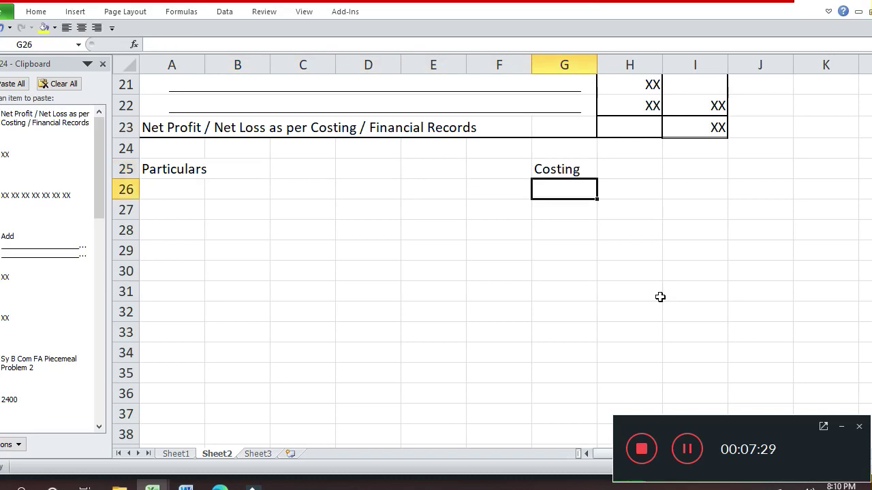
Enter the column heading "Financial" in cell H25, beside the "Costing" heading
key("Up")
key("Right")
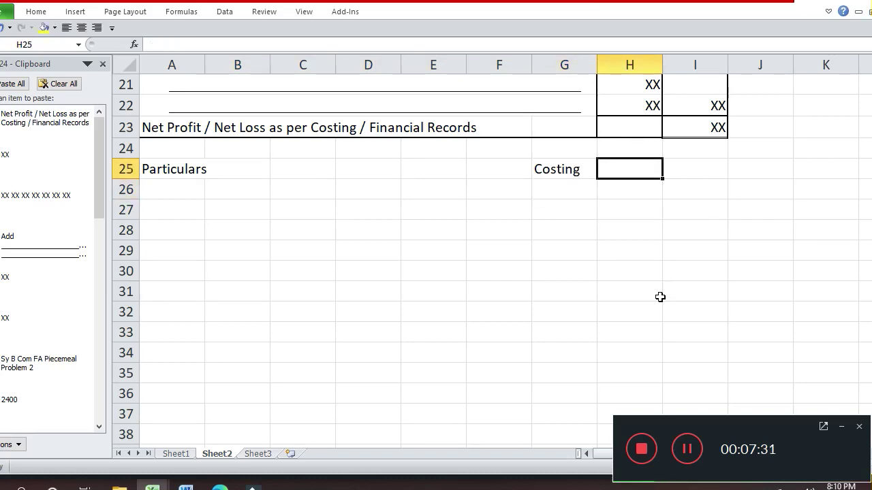
type("Fi")
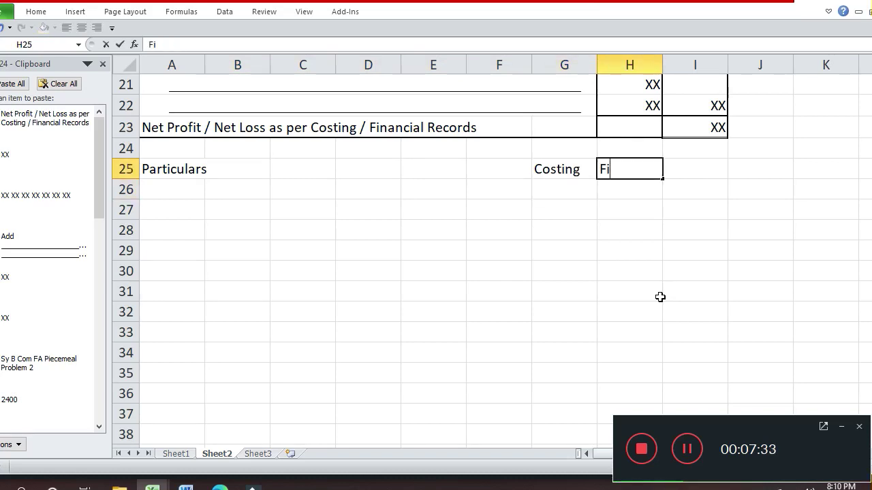
type("nancial")
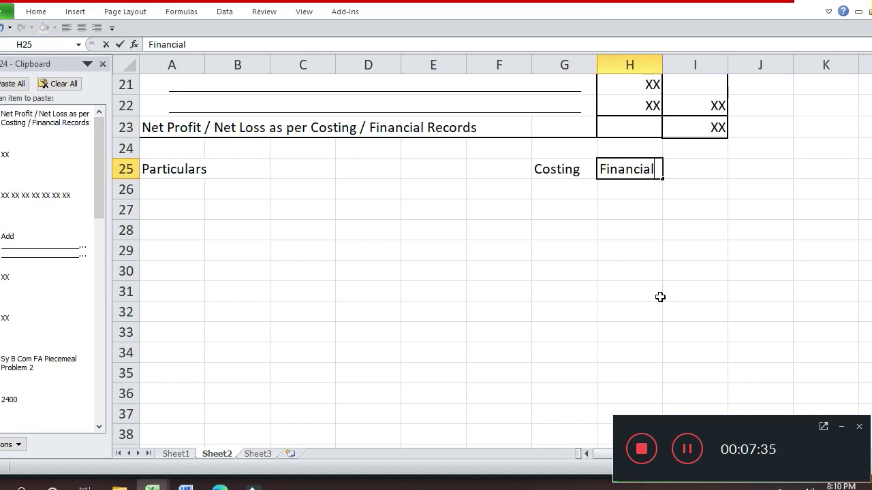
key("Return")
Enter the column heading "Difference" in cell I25 and widen column I slightly to fit it
key("Up")
key("Right")
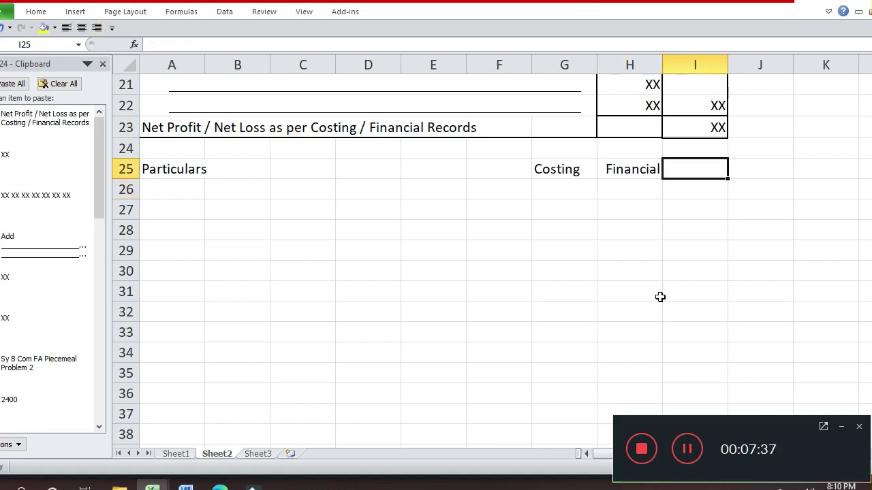
type("Di")
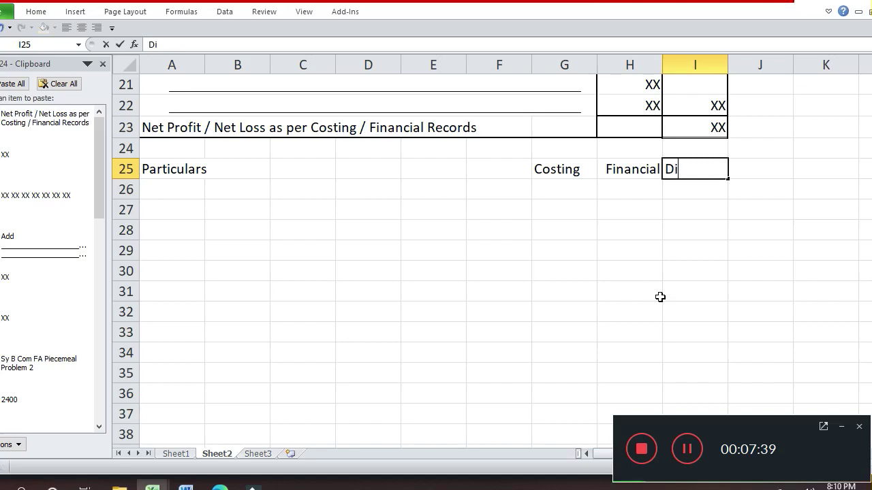
type("fference")
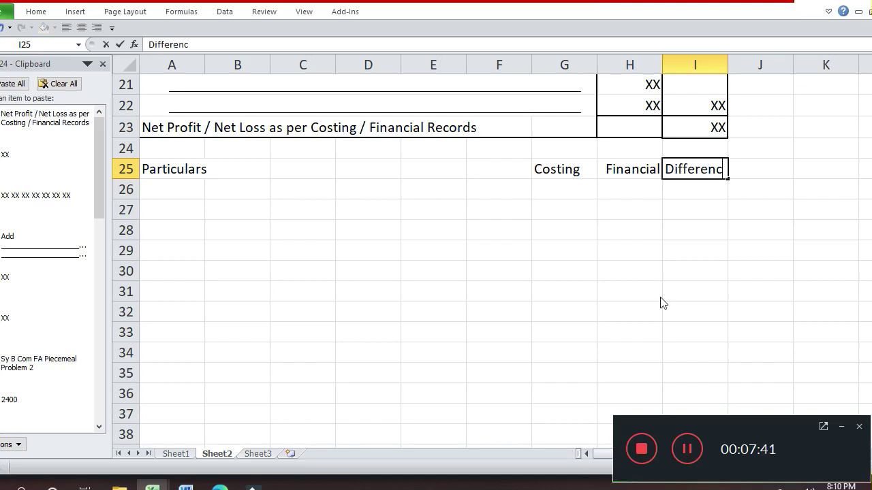
left_click(808, 263)
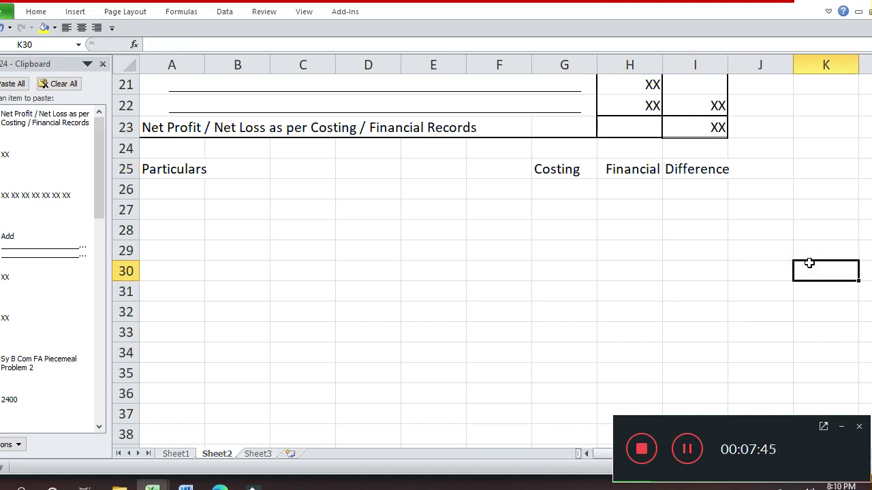
left_click_drag(729, 64, 738, 64)
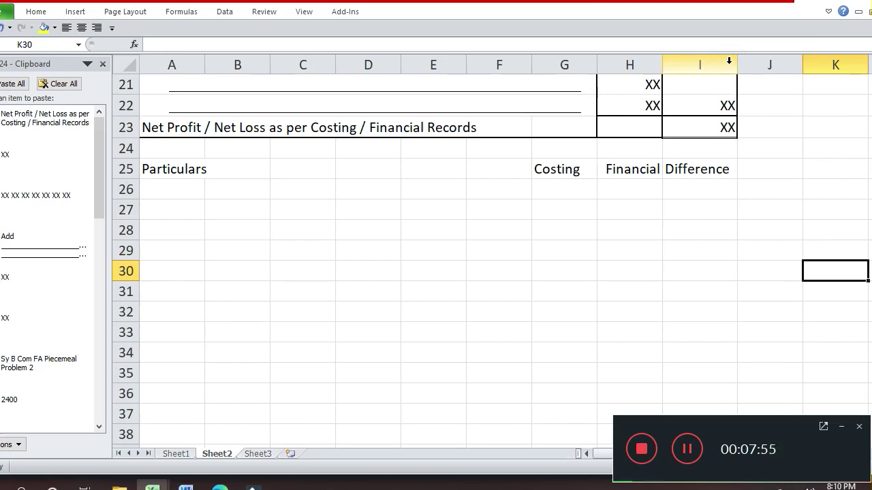
Enter the item "Goodwill Written off" in cell A27 under "Particulars"
key("Up")
key("Up")
key("Up")
key("Left")
key("Left")
key("Left")
key("Left")
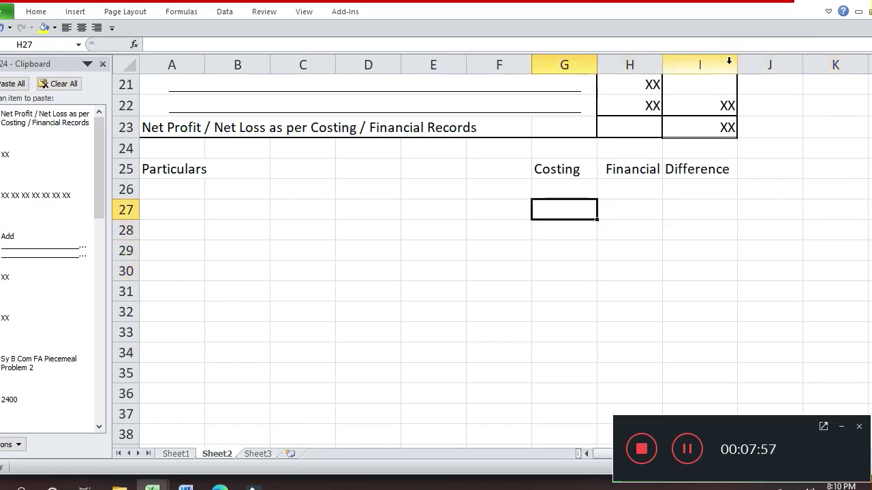
key("Left")
key("Left")
key("Left")
key("Left")
key("Left")
key("Left")
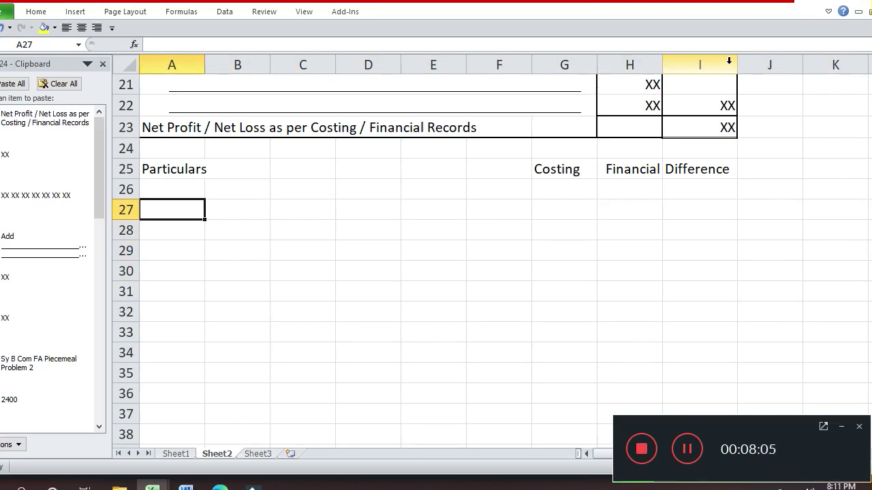
type("Good")
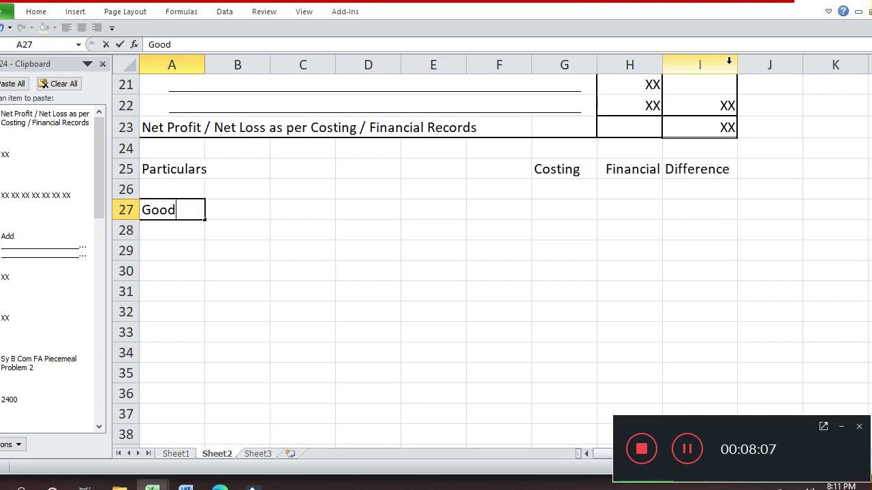
type("will")
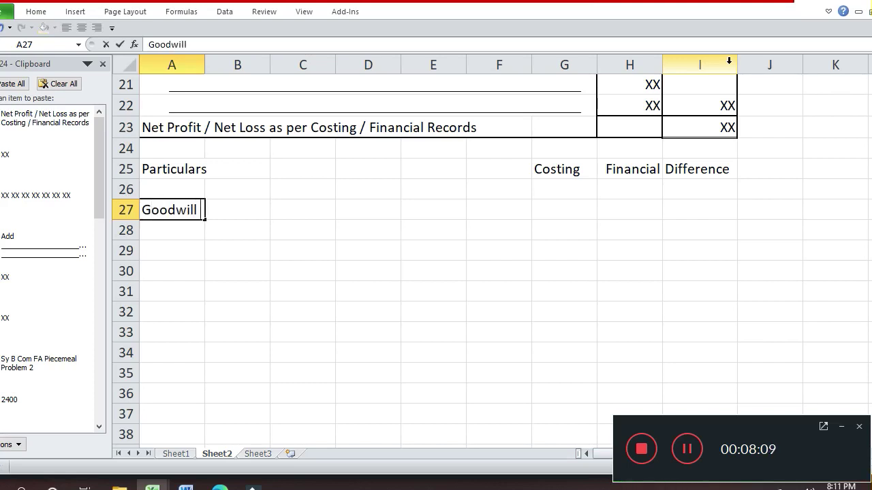
type(" Writte")
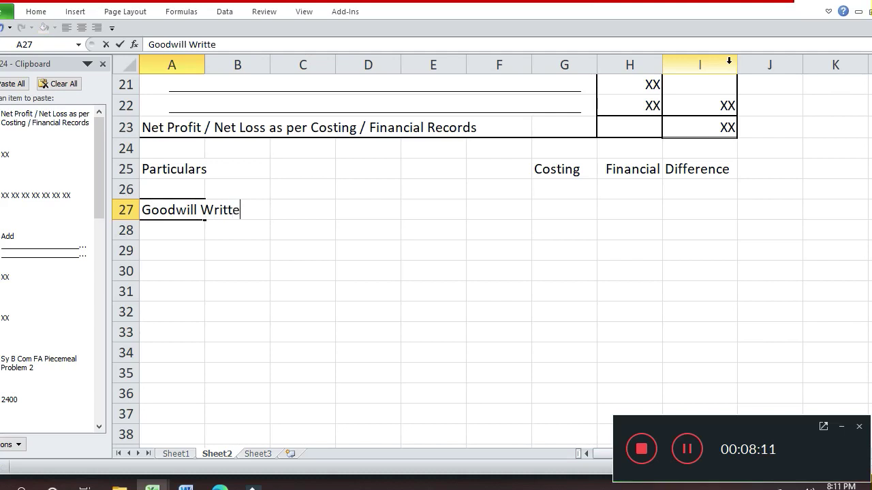
type("n oof")
key("BackSpace")
key("BackSpace")
type("ff")
key("Return")
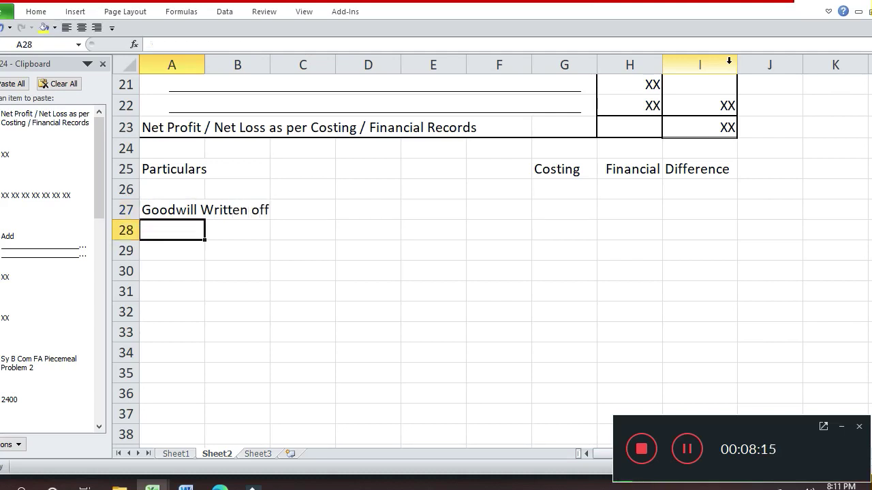
Enter 1500 in cell H27 as the "Financial" amount for goodwill written off
key("Up")
key("Right")
key("Right")
key("Right")
key("Right")
key("Right")
key("Right")
key("Right")
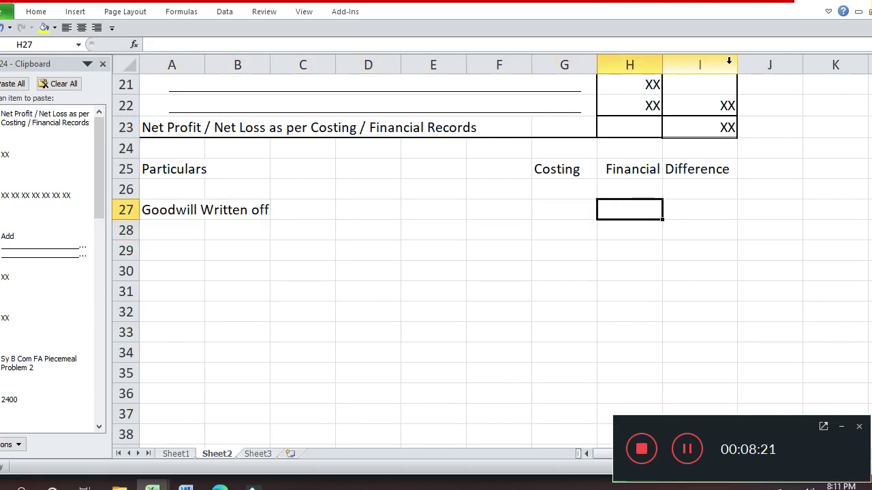
key("End")
key("End")
type("1500")
key("Return")
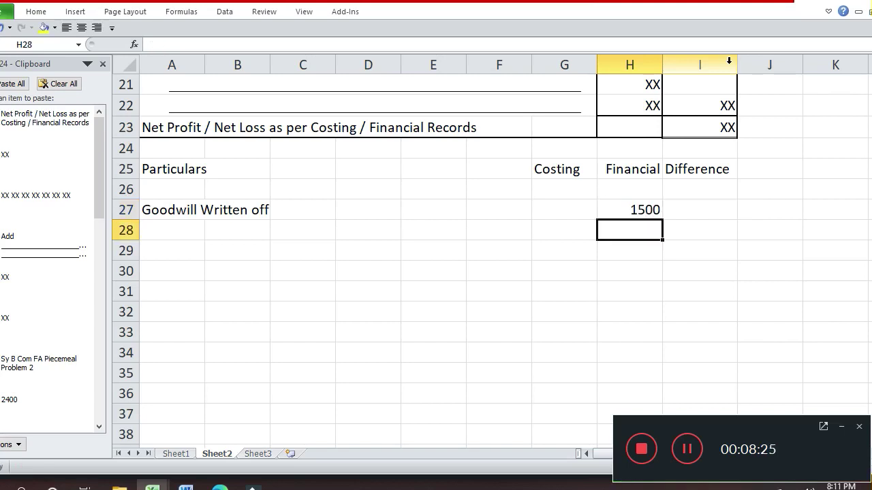
Enter 0 in cell G27 as the "Costing" amount for goodwill written off
key("Up")
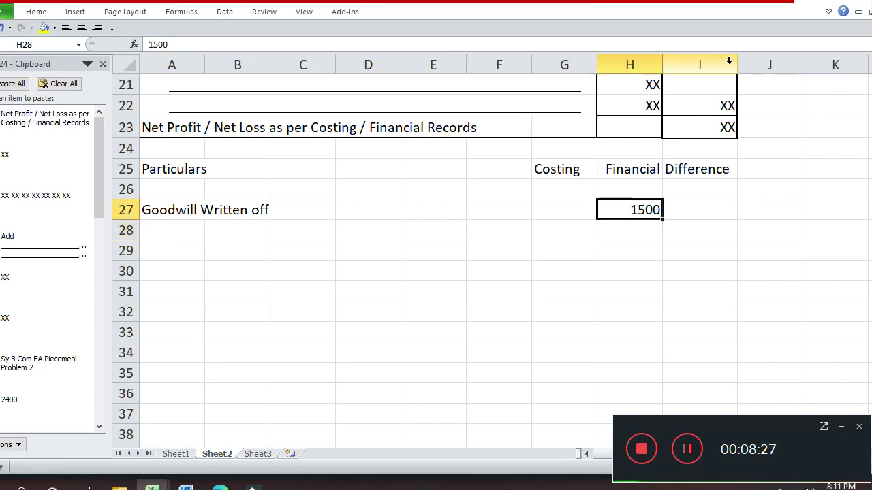
key("Left")
type("0")
key("Return")
Enter "(-) 1500" in cell I27 as the difference for goodwill written off
key("Up")
key("Right")
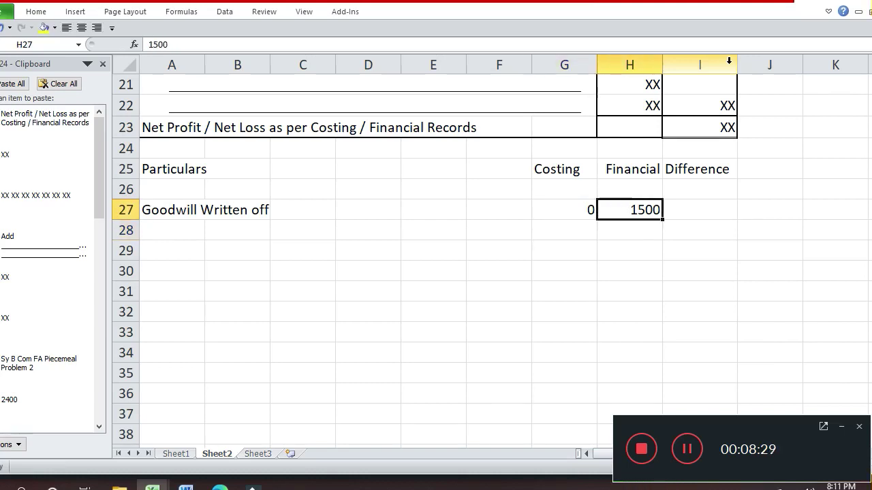
key("Right")
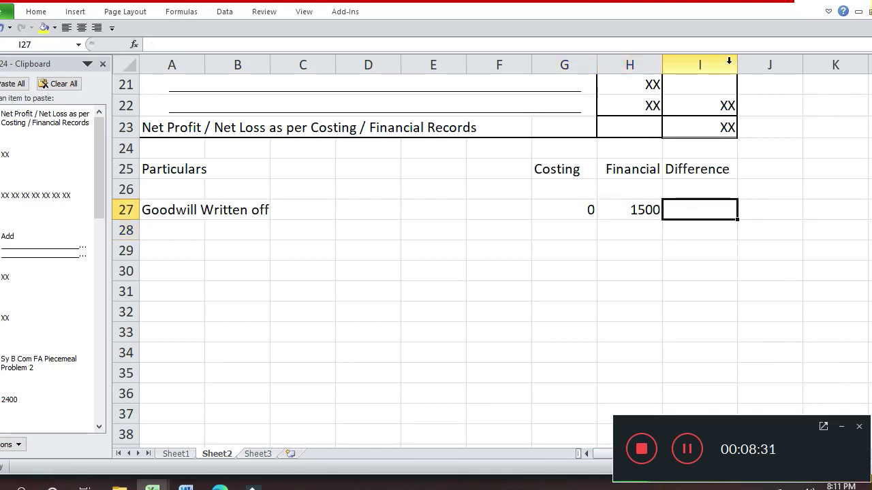
type("(-")
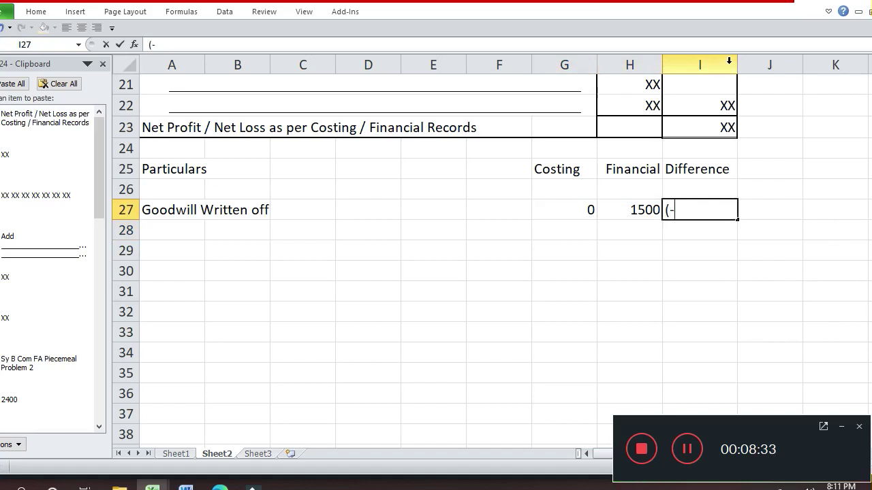
type(") 1500")
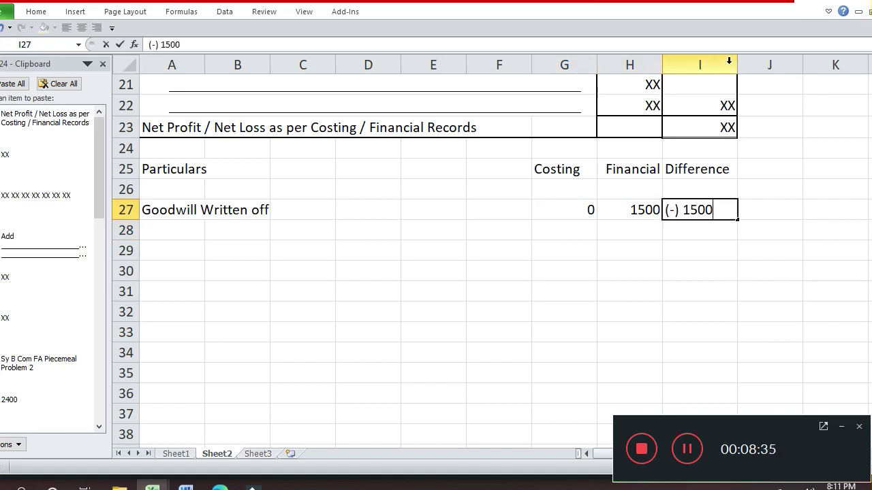
key("Return")
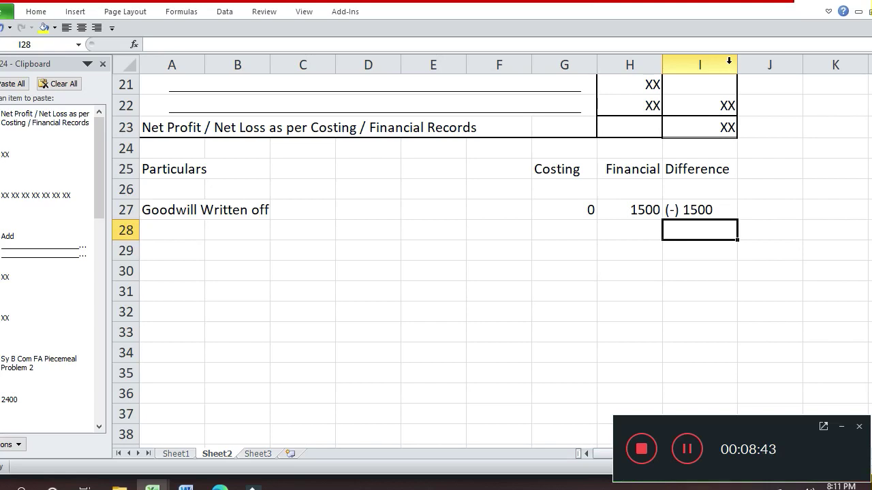
Right-align the "Costing", "Financial" and "Difference" headings in cells G25:I25
key("Up")
key("Up")
key("Left")
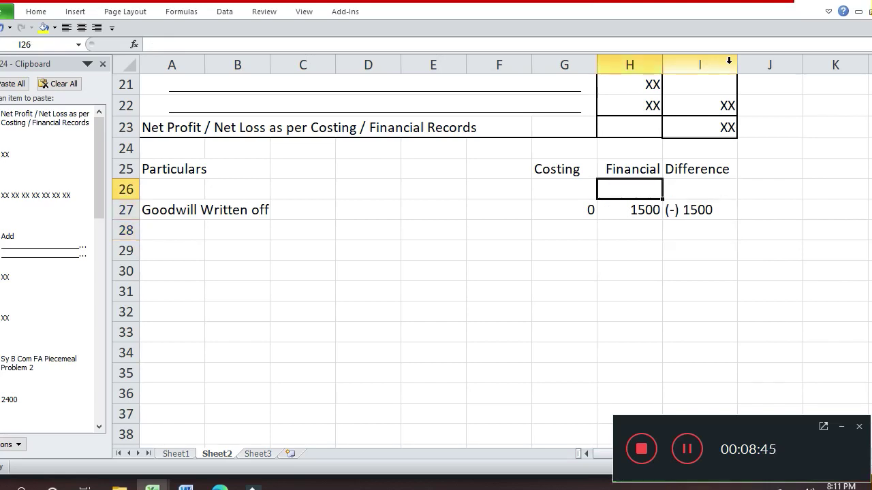
key("Up")
key("Left")
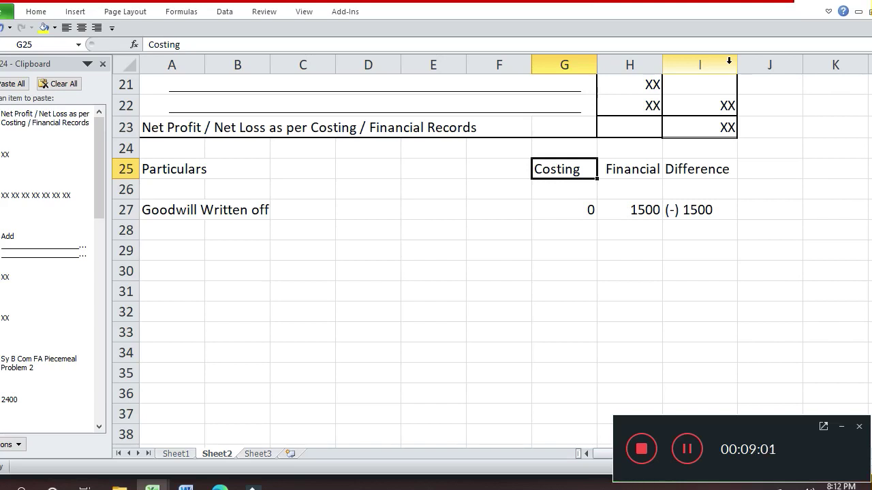
key("Down")
key("Up")
key("shift+Right")
key("shift+Right")
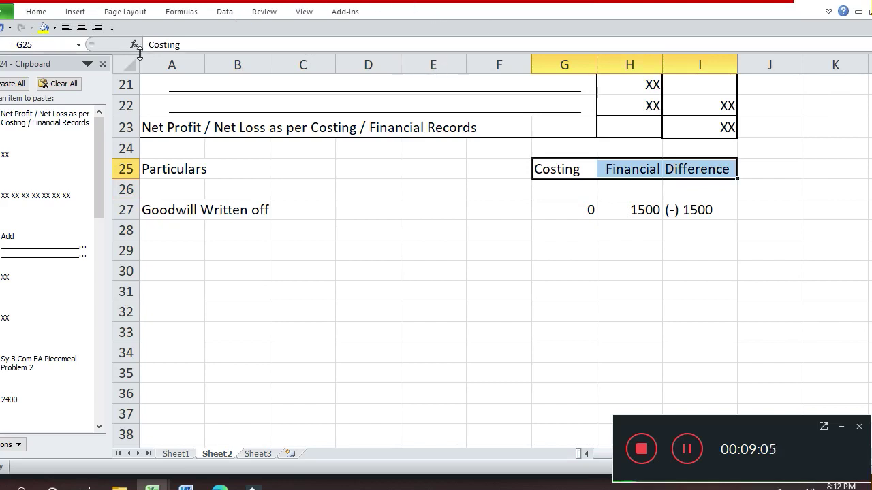
left_click(96, 28)
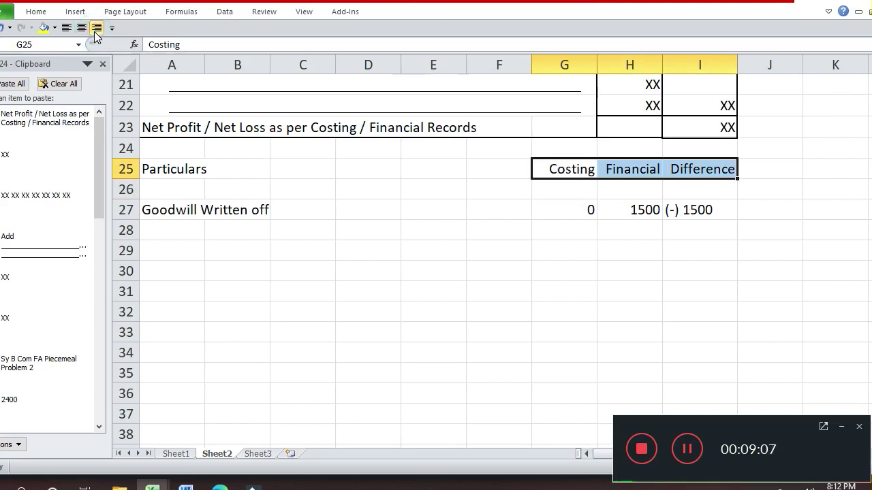
key("Down")
key("Down")
key("Down")
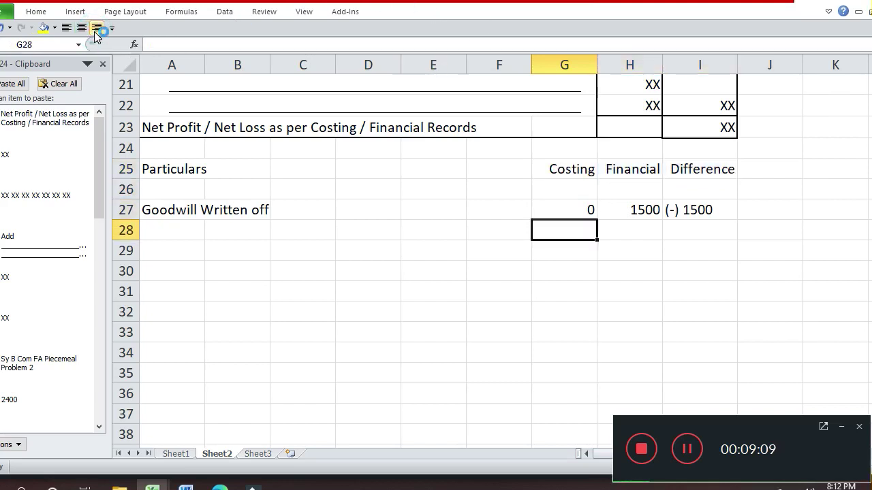
key("Left")
key("Left")
key("Left")
key("Left")
key("Left")
key("Left")
key("Right")
key("Right")
key("Right")
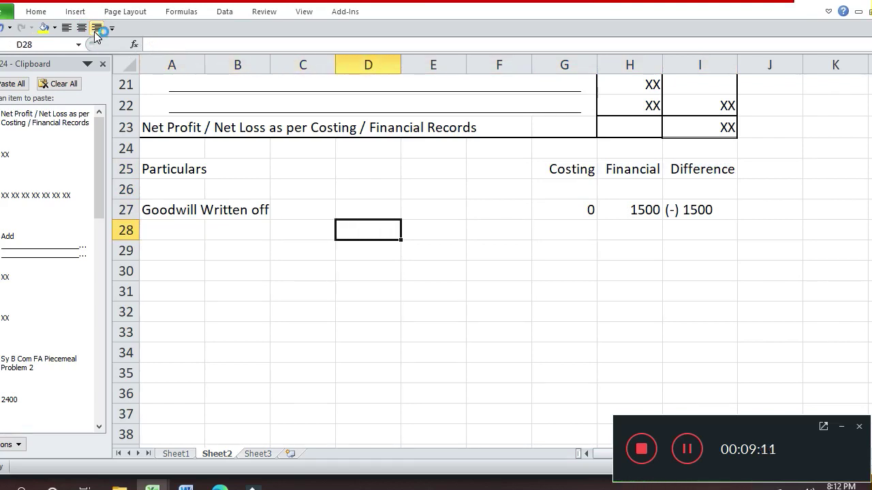
Apply a medium solid outline border around the comparison table range A25:I40
key("Up")
key("Up")
key("Right")
key("Right")
key("Up")
key("Right")
key("Left")
key("Left")
key("Left")
key("Left")
key("Left")
key("Left")
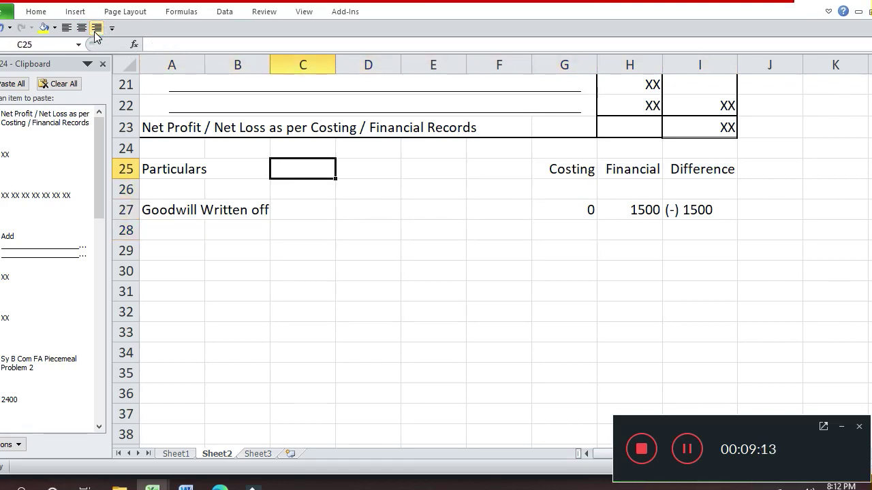
key("shift+Right")
key("shift+Right")
key("shift+Right")
key("shift+Right")
key("shift+Right")
key("shift+Right")
key("shift+Right")
key("shift+Right")
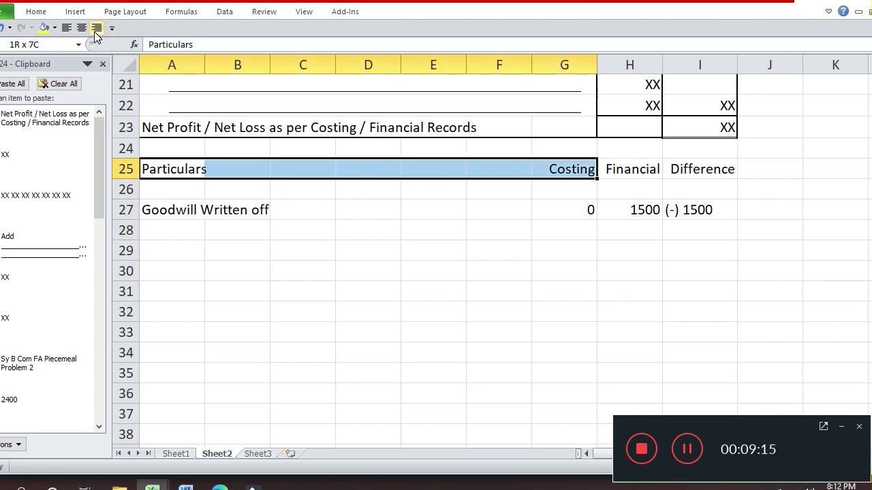
key("shift+Down")
key("shift+Down")
key("shift+Down")
key("shift+Down")
key("shift+Down")
key("shift+Down")
key("shift+Down")
key("shift+Down")
key("shift+Down")
key("shift+Down")
key("shift+Down")
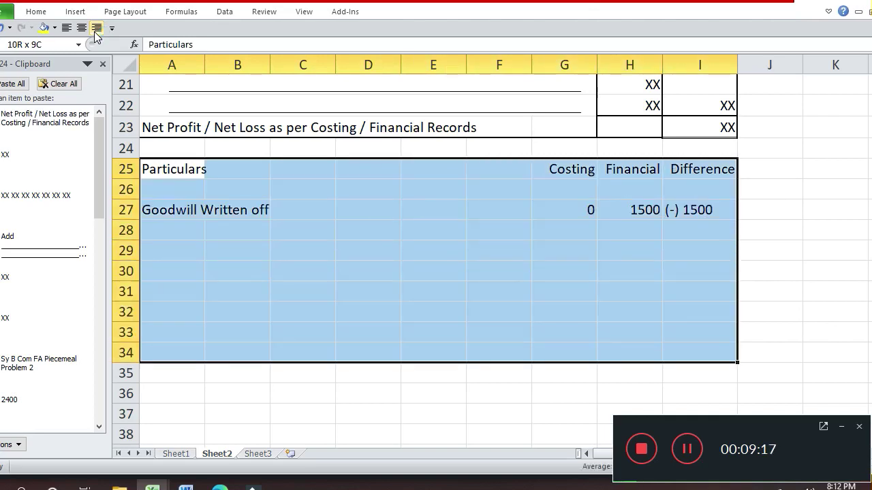
key("shift+Down")
key("shift+Down")
key("shift+Down")
key("shift+Down")
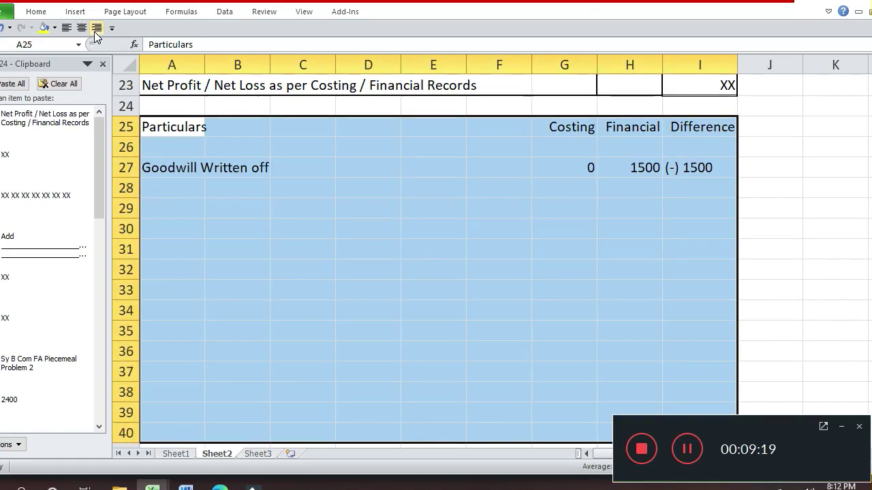
key("ctrl+1")
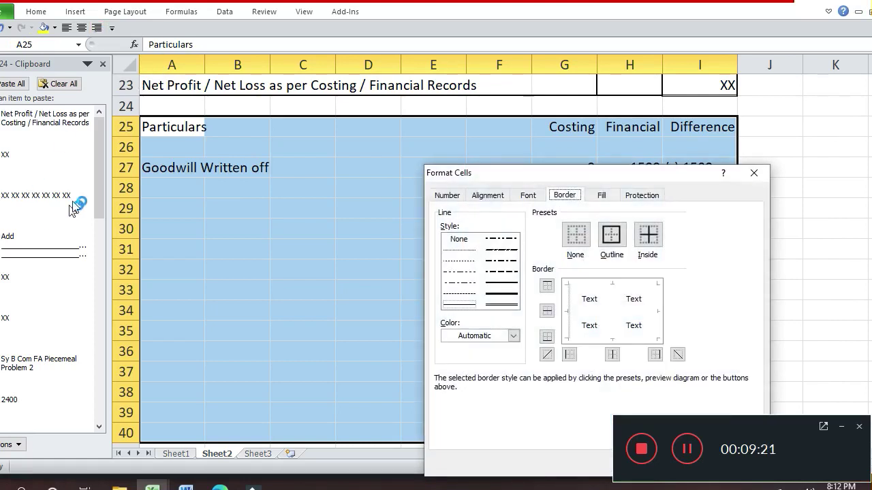
left_click(499, 293)
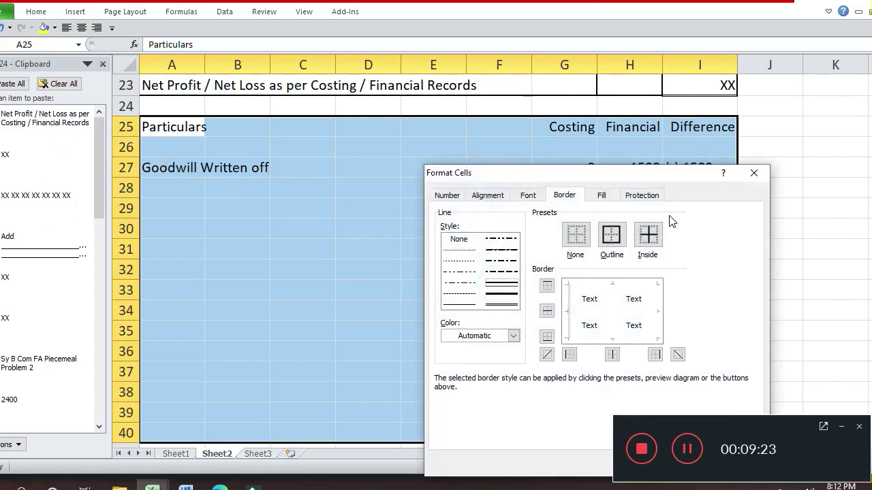
left_click(612, 235)
key("Return")
Add medium solid outline and inner vertical borders to the Costing, Financial and Difference columns in G25:I40, without horizontal or diagonal lines
key("Right")
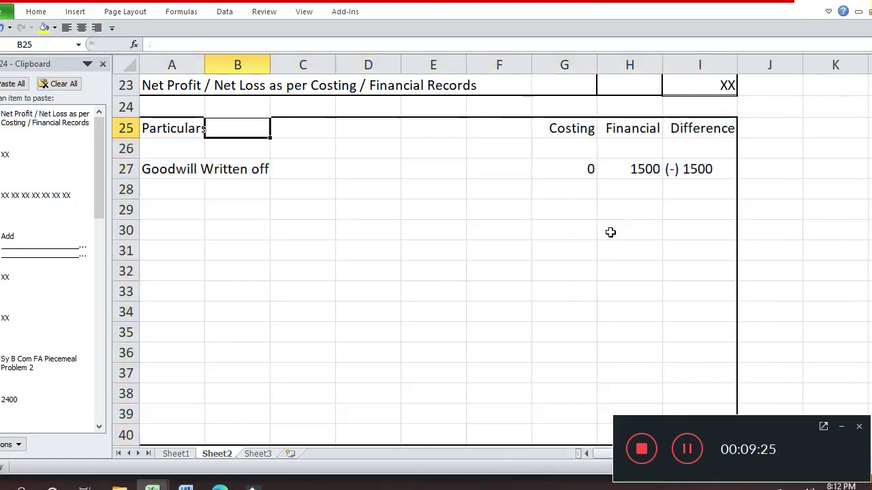
key("Right")
key("Right")
key("Right")
key("Right")
key("Right")
key("shift+Right")
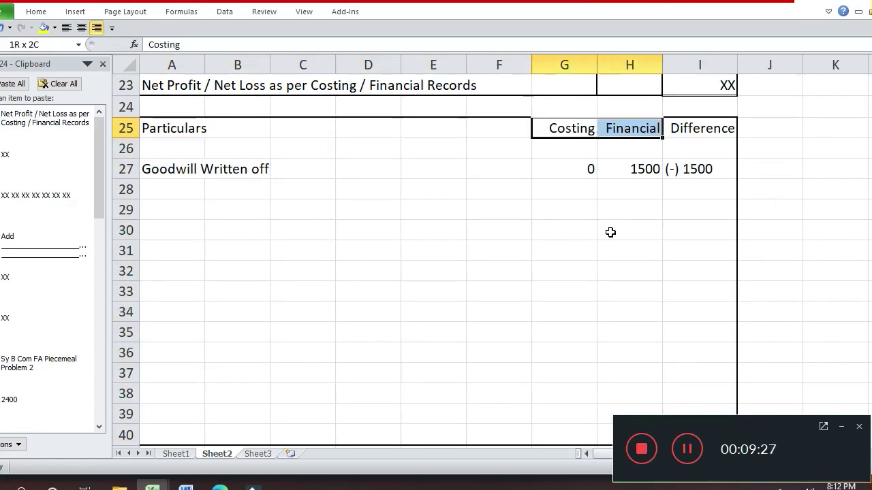
key("shift+Right")
key("shift+Down")
key("shift+Down")
key("shift+Down")
key("shift+Down")
key("shift+Down")
key("shift+Down")
key("shift+Down")
key("shift+Down")
key("shift+Down")
key("shift+Down")
key("shift+Down")
key("shift+Down")
key("shift+Down")
key("shift+Down")
key("shift+Down")
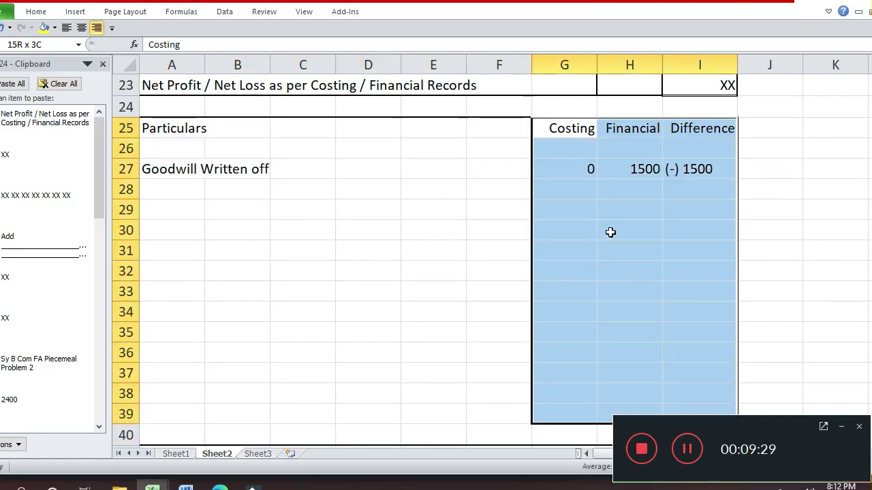
key("ctrl+1")
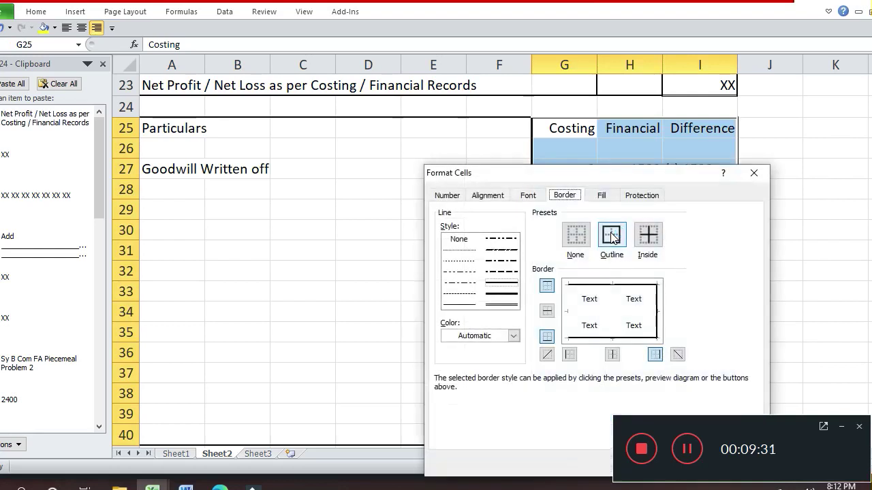
left_click(612, 235)
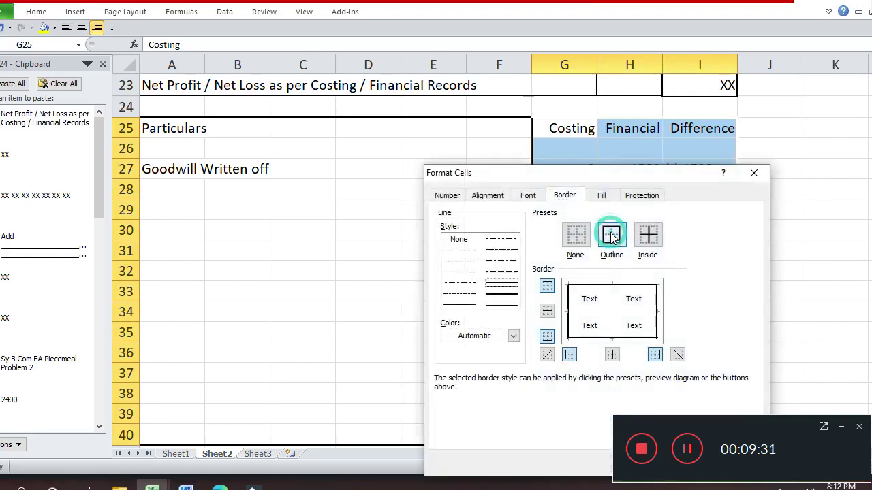
left_click(624, 326)
left_click(625, 313)
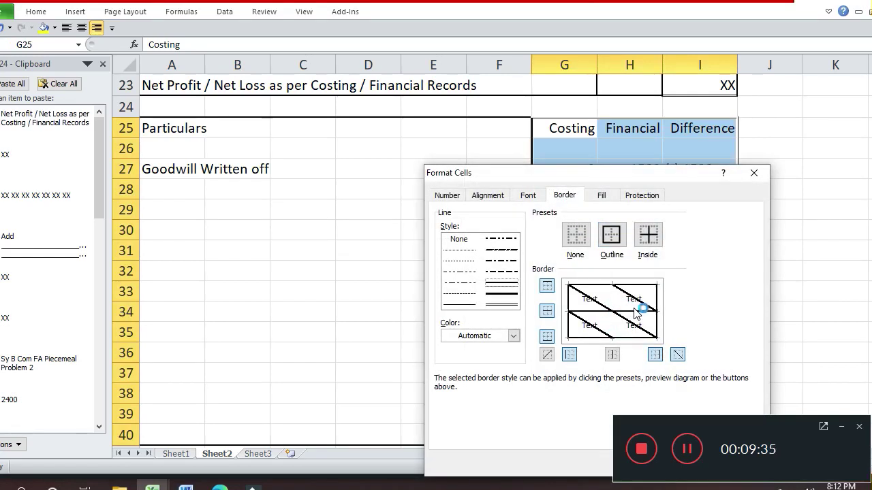
left_click(638, 301)
left_click(616, 310)
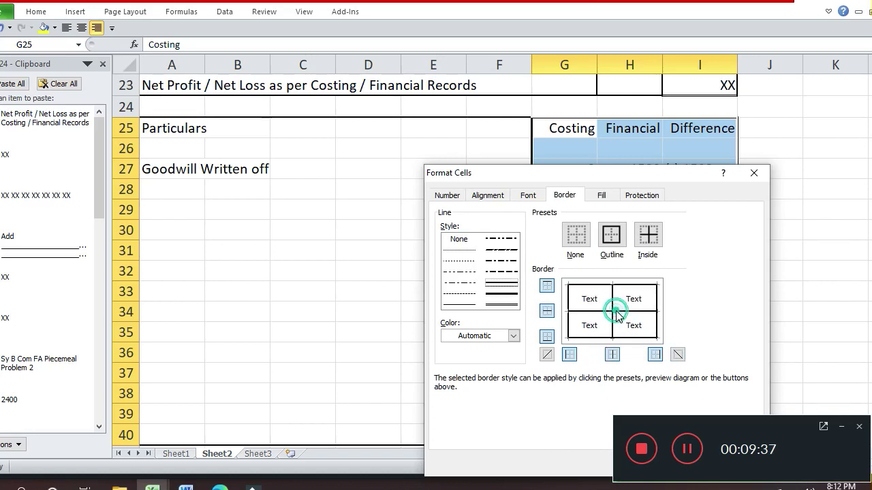
left_click(597, 312)
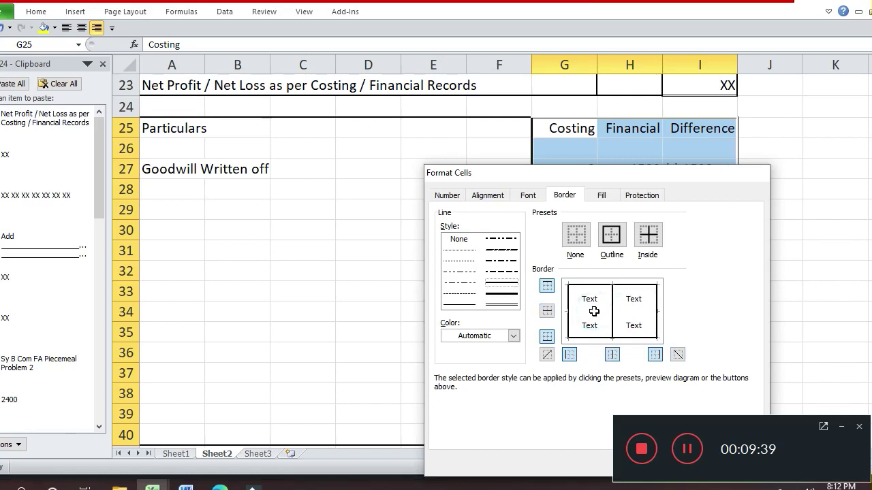
key("Return")
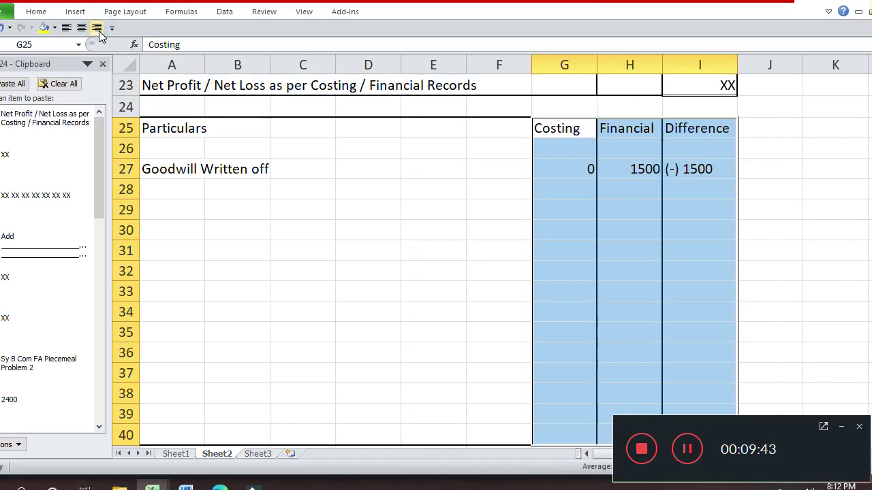
Right-align all headings and amounts in the Costing, Financial and Difference columns, G25:I40
left_click(96, 28)
key("Down")
key("Down")
key("Down")
Enter the item "Transfer Fees Received" in cell A28 under "Particulars"
key("Left")
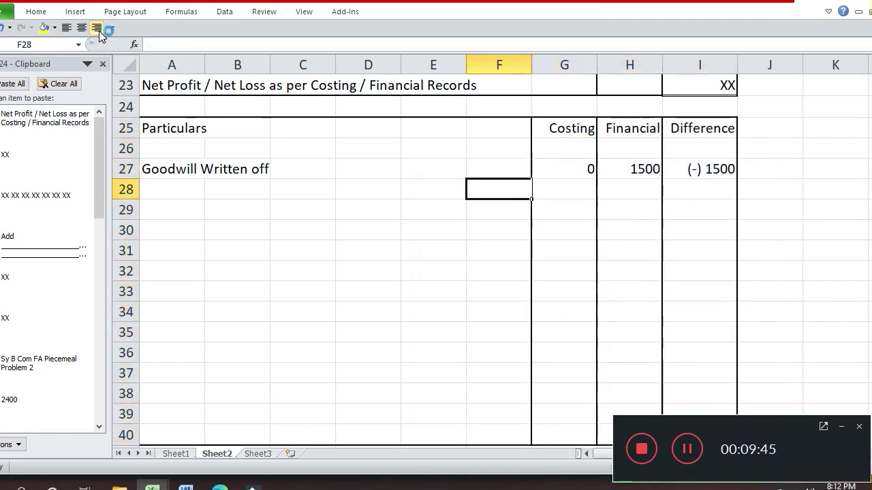
key("Left")
key("Left")
key("Left")
key("Left")
key("Left")
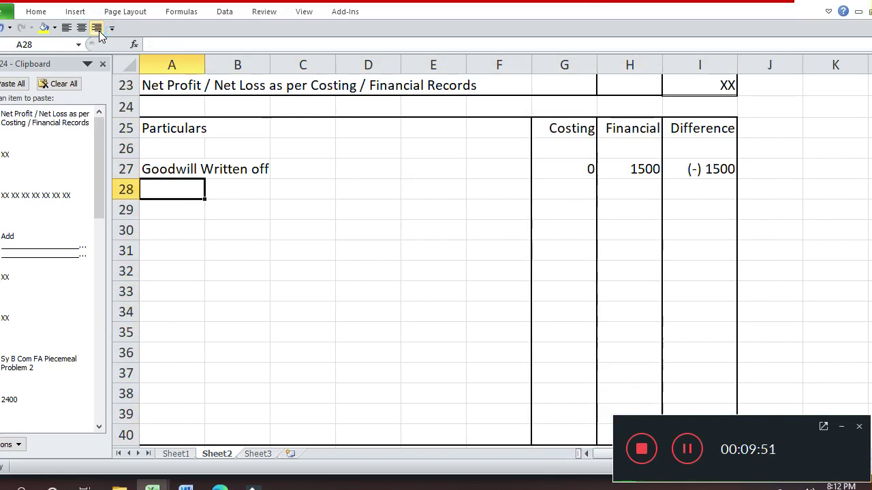
type("Tra")
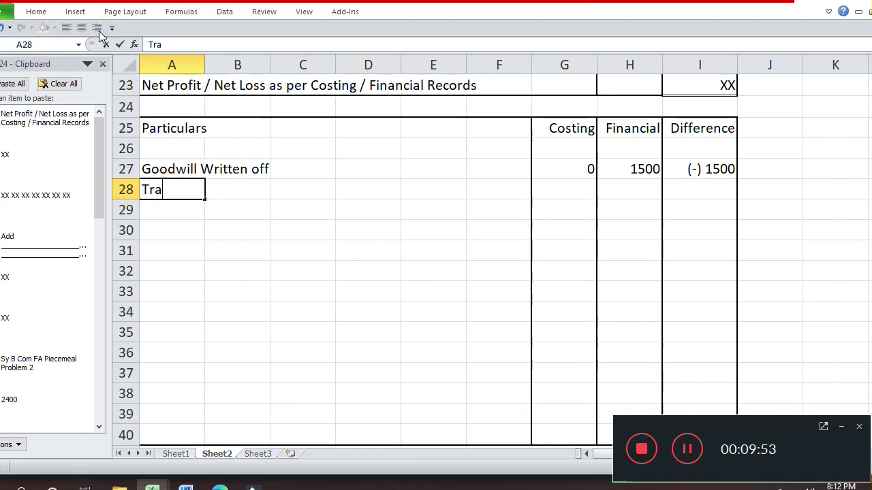
type("nsfer")
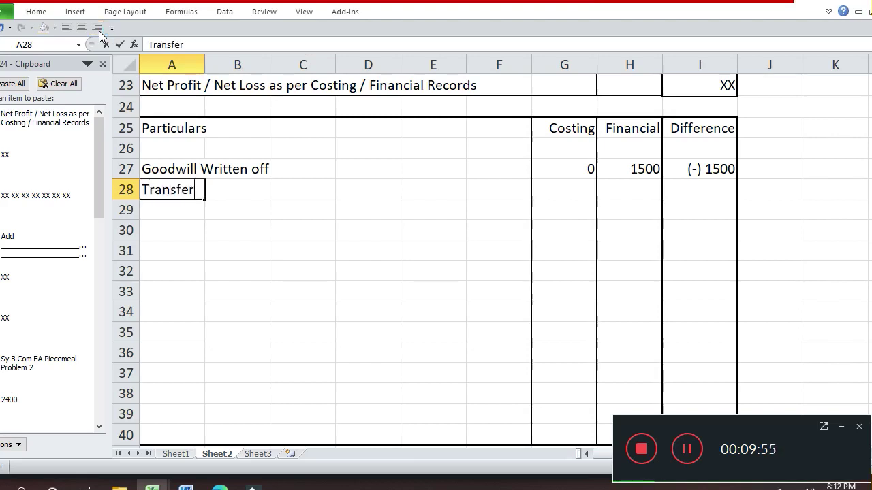
type(" Fees ")
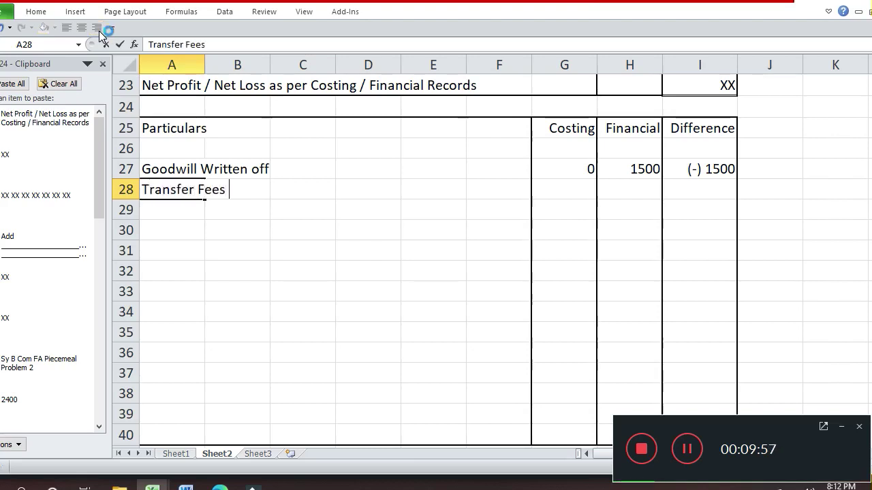
type("Recei")
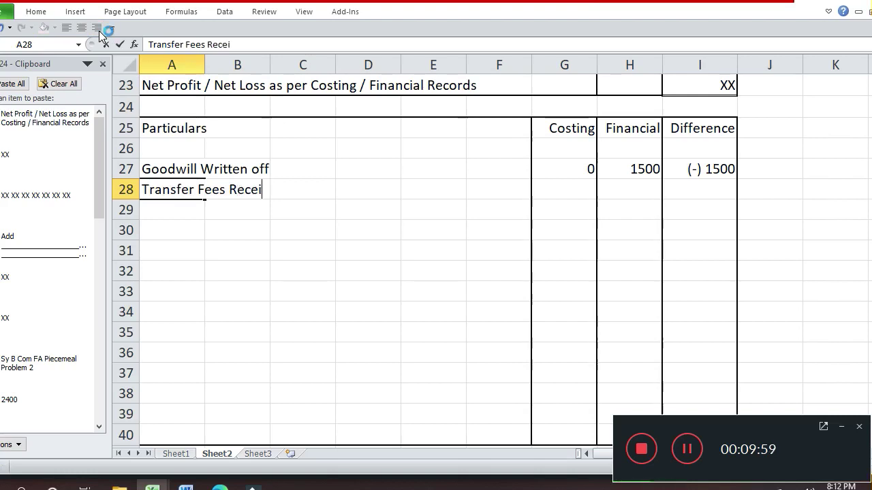
type("ved")
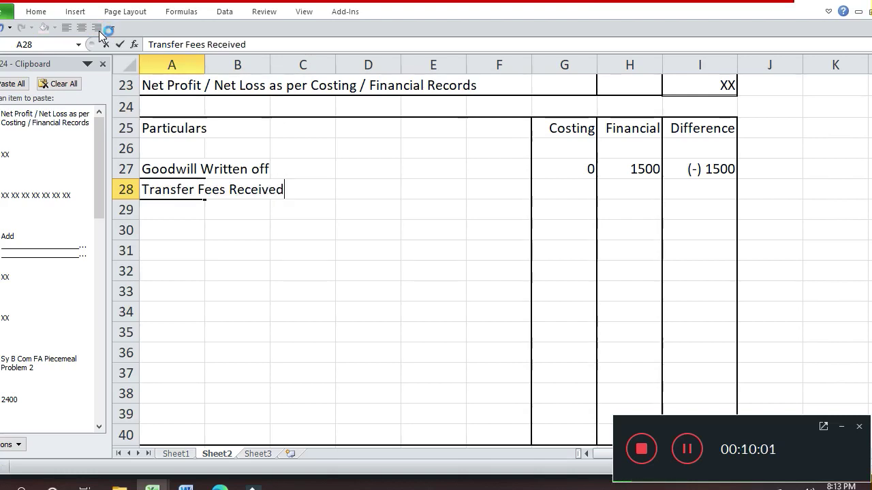
key("Return")
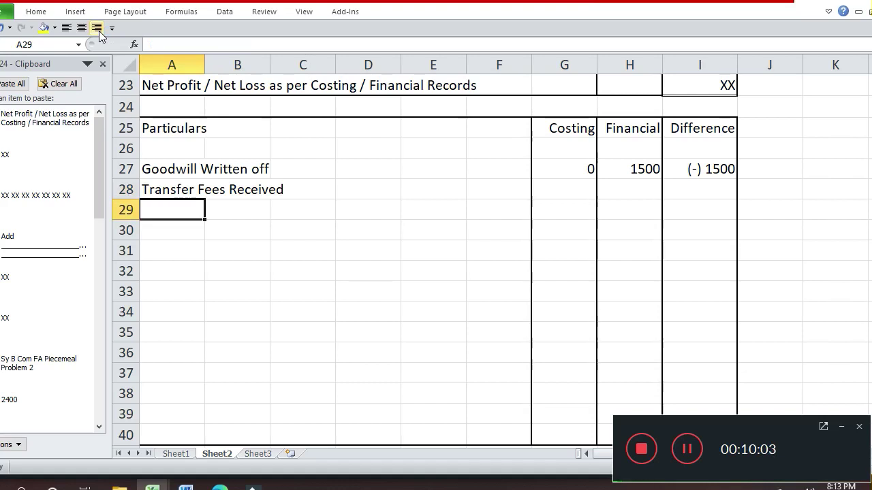
Enter 0 in cell G28 as the "Costing" amount for transfer fees received
key("Up")
key("Right")
key("Right")
key("Right")
key("Right")
key("Right")
key("Right")
type("0")
key("Return")
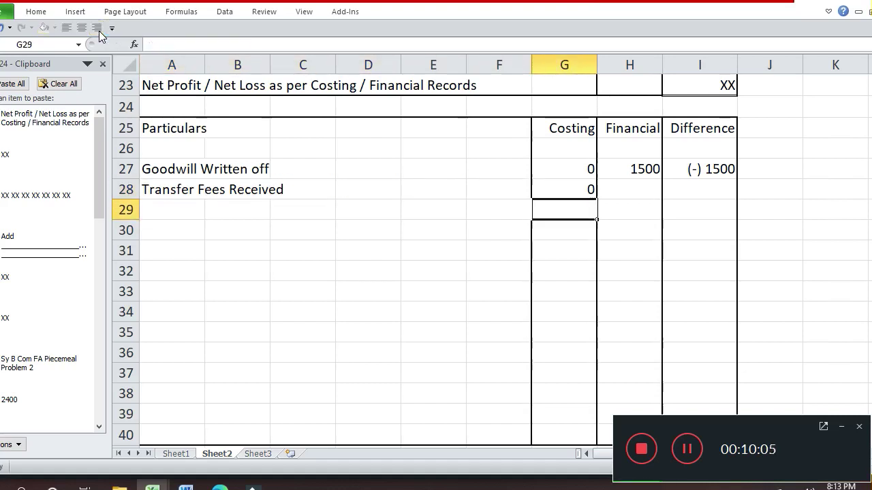
Enter 200 in cell H28 as the "Financial" amount for transfer fees received
key("Up")
key("Right")
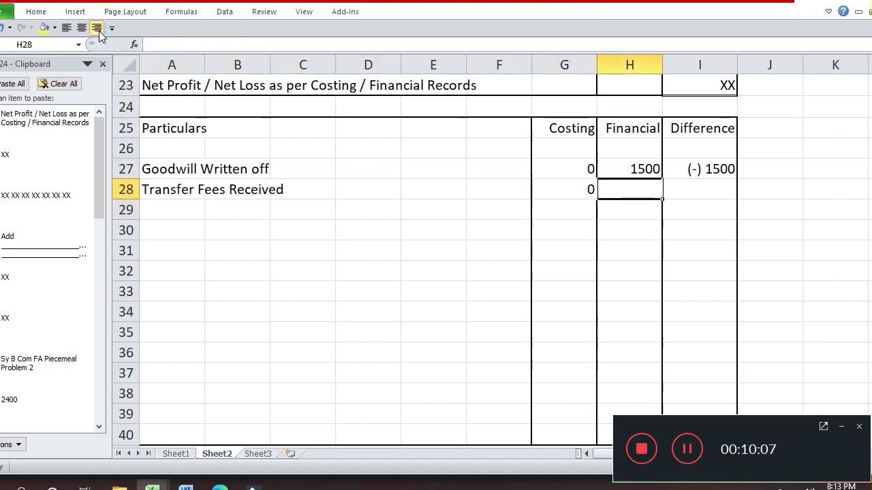
type("2000")
key("Return")
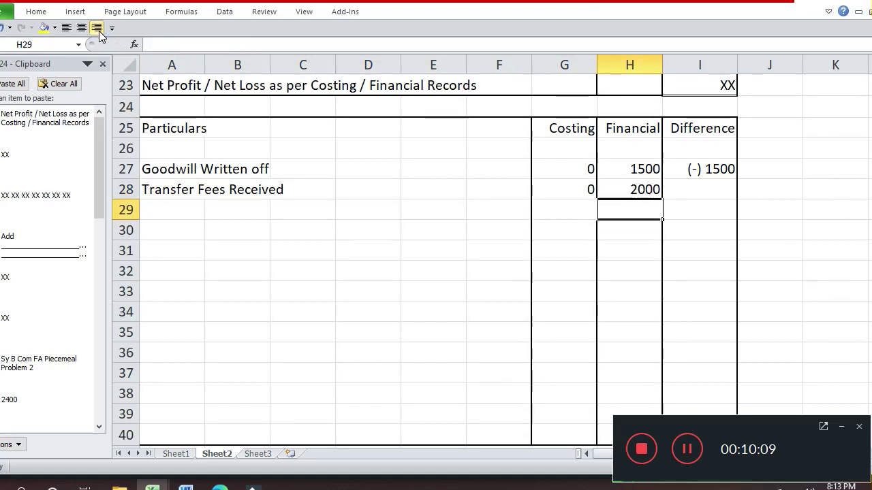
key("Up")
type("200")
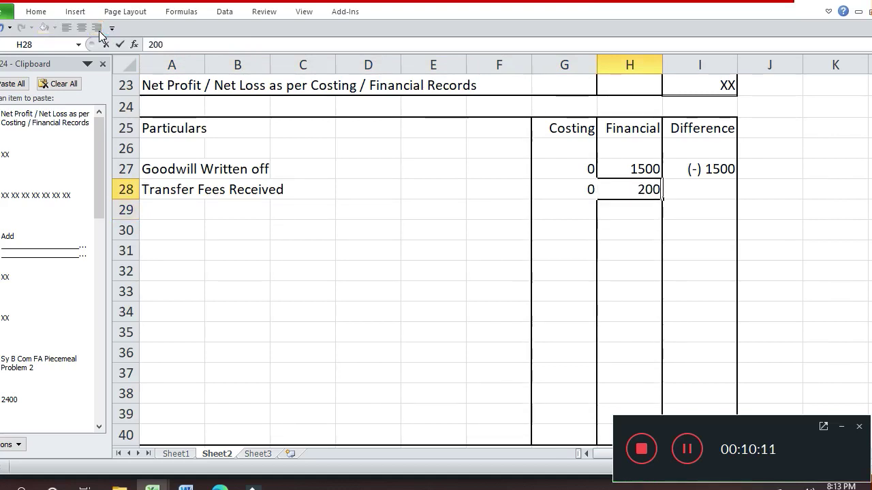
key("Return")
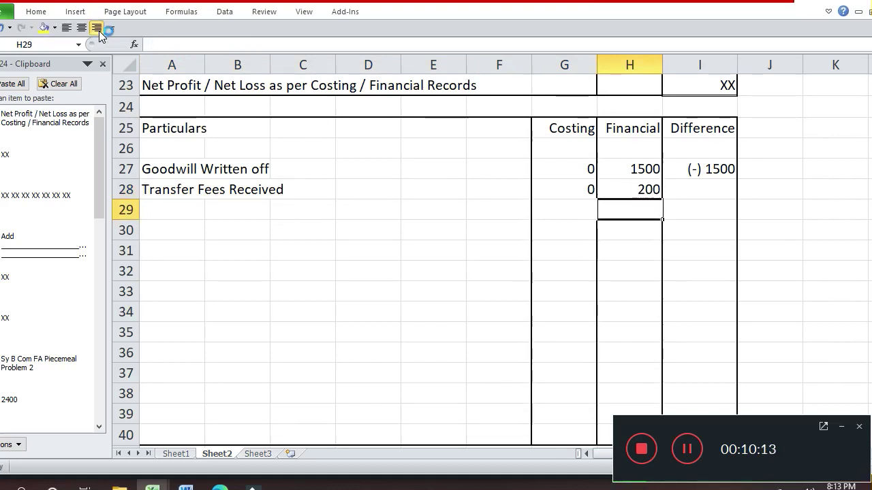
Enter "(+) 200" in cell I28 as the "Difference" for transfer fees received
key("Up")
key("Right")
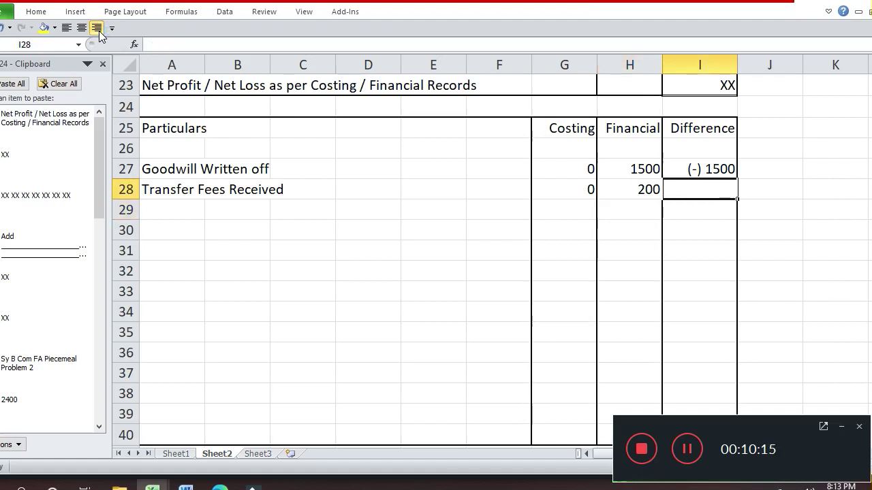
type("(+")
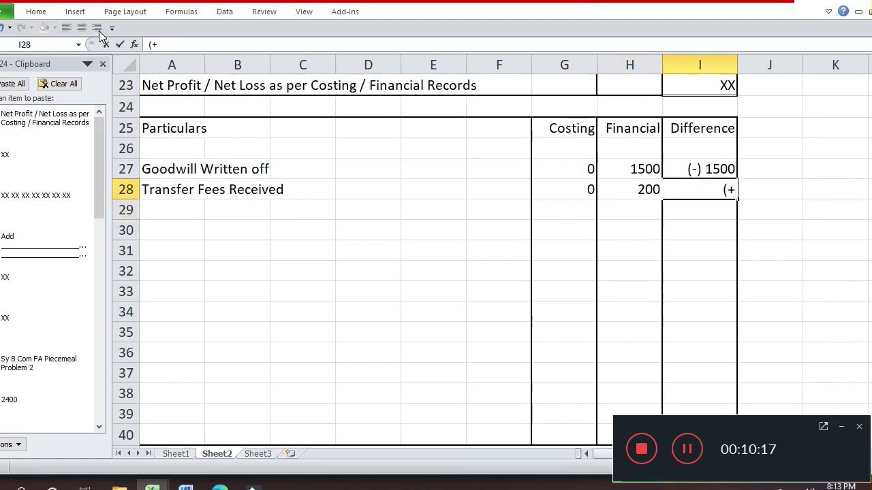
type(") 200")
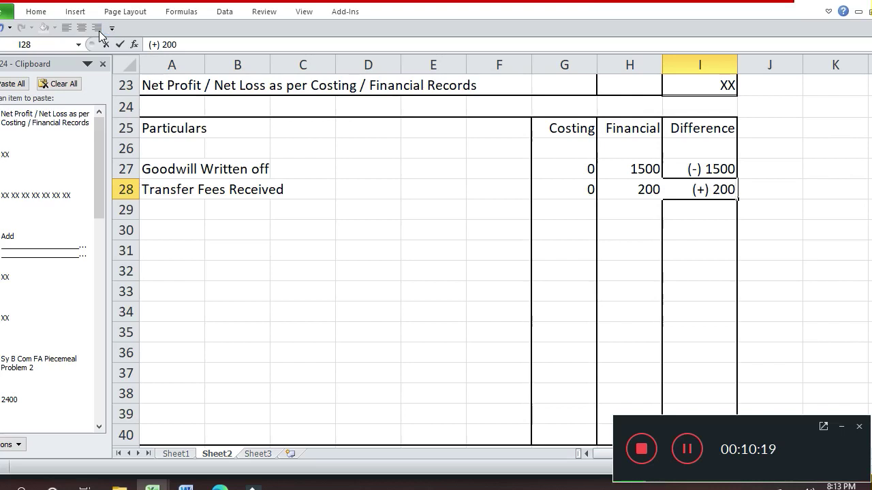
key("Return")
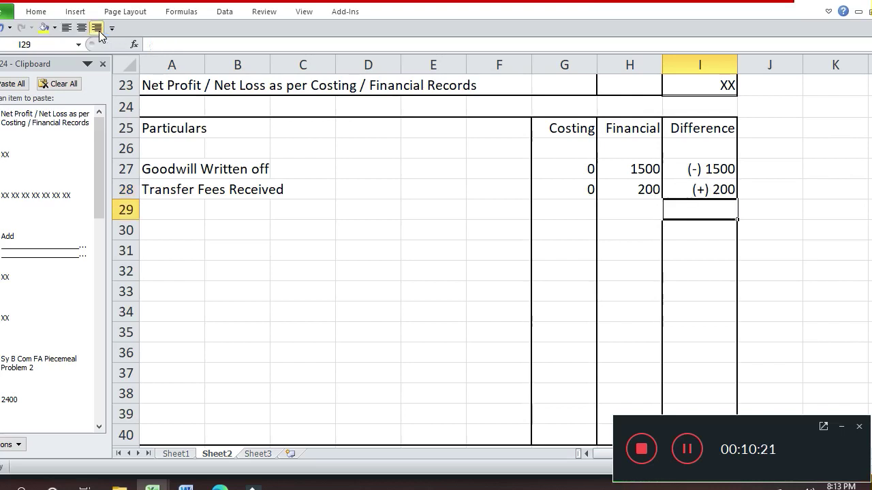
Enter the item "Depreciation Charged" in cell A29 under "Particulars"
key("Left")
key("Left")
key("Left")
key("Left")
key("Left")
key("Left")
key("Left")
key("Left")
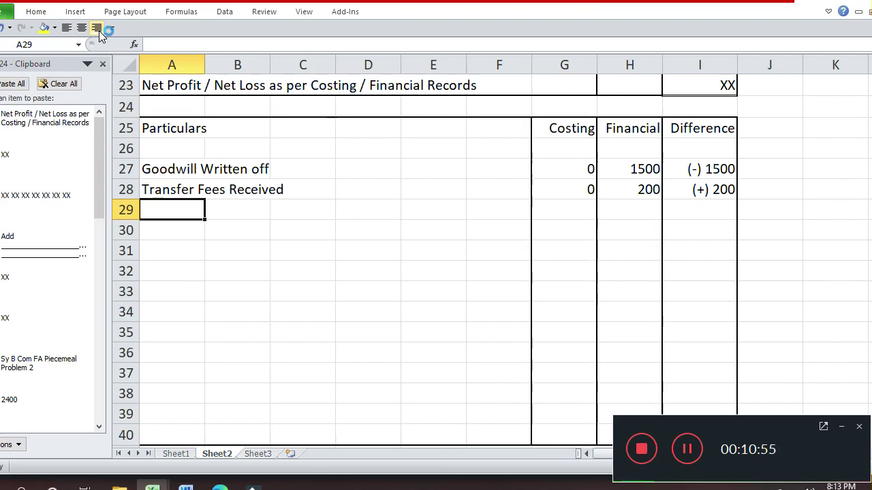
type("Dde")
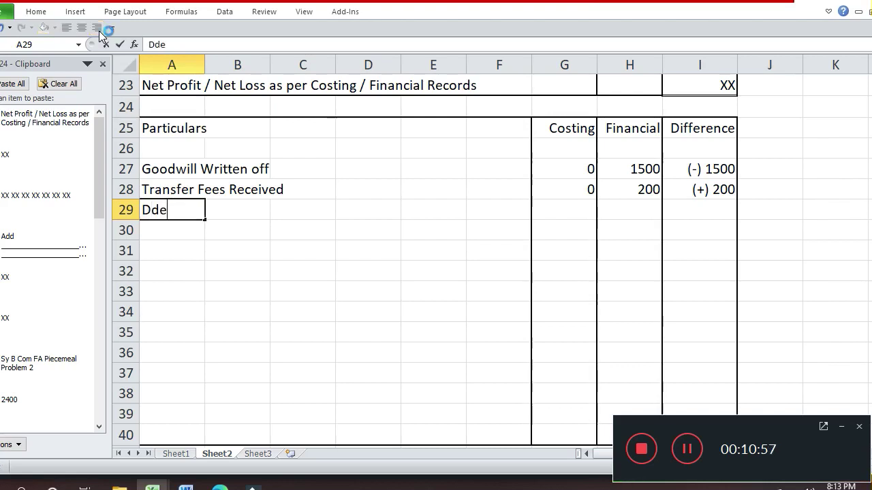
key("BackSpace")
key("BackSpace")
type("ep")
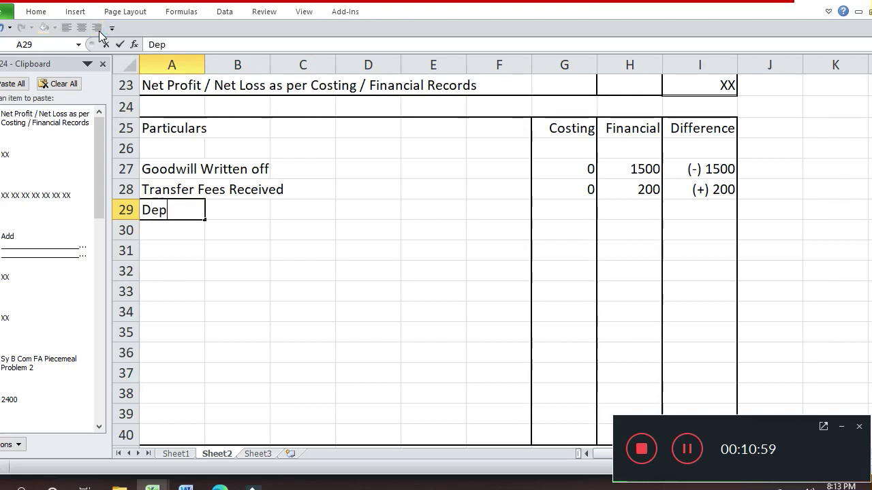
type("recia")
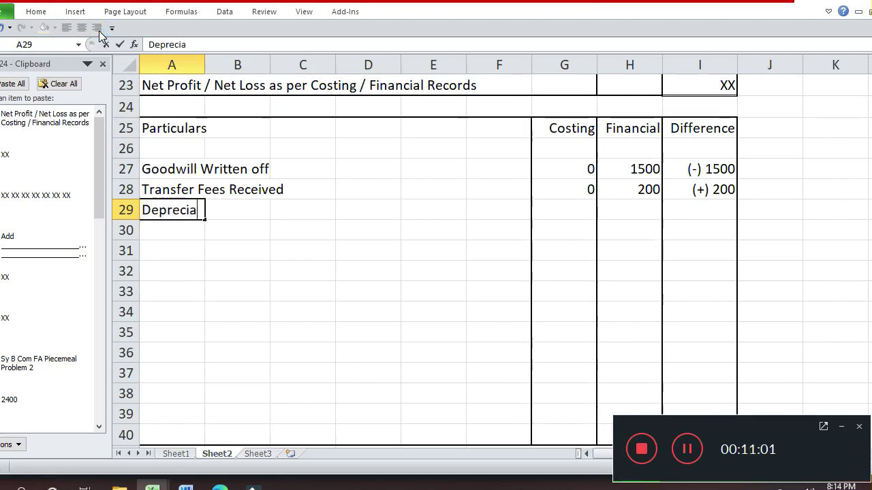
type("tion C")
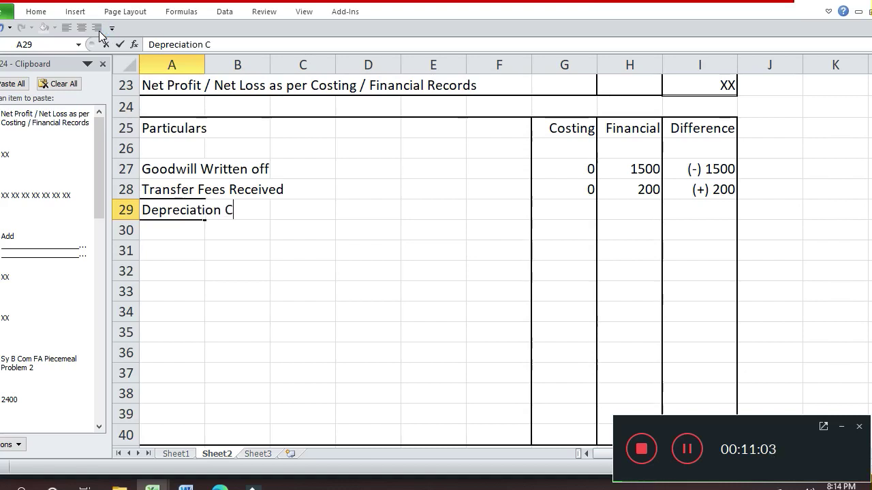
type("harged")
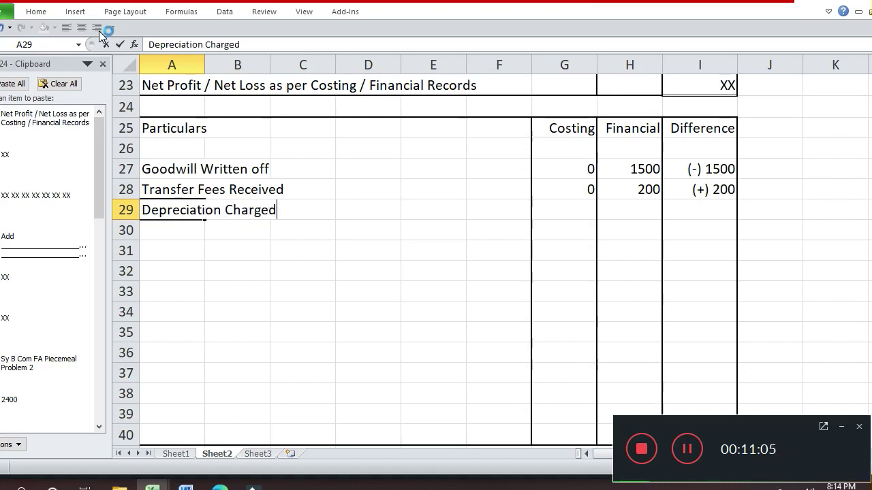
key("Return")
Enter the depreciation amounts: 1000 under "Costing" in cell G29 and 750 under "Financial" in cell H29
key("Up")
key("Right")
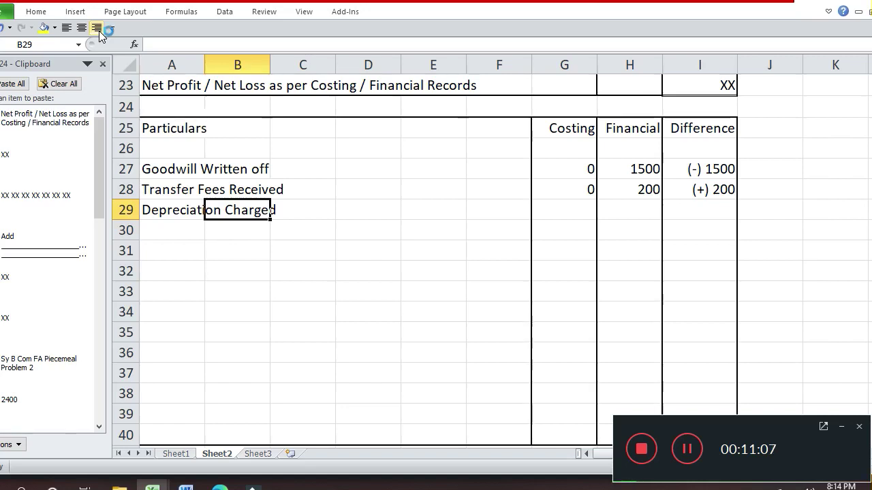
key("Right")
key("Right")
key("Right")
key("Right")
key("Right")
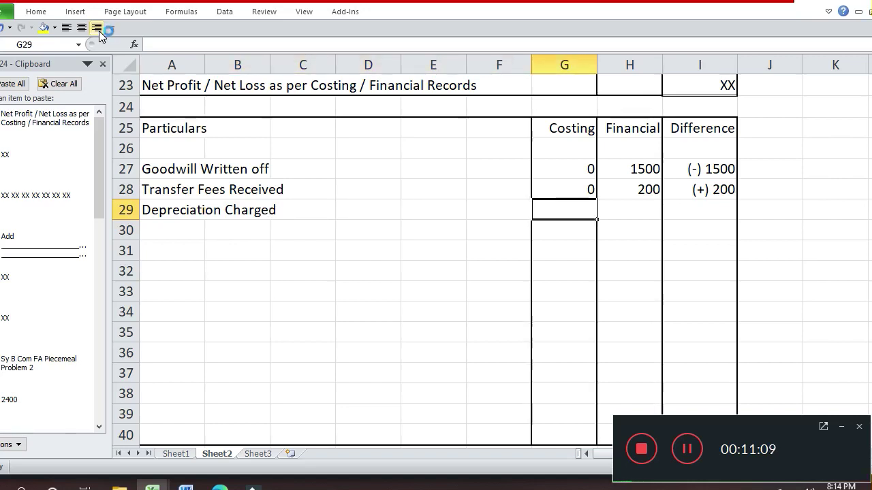
type("1000")
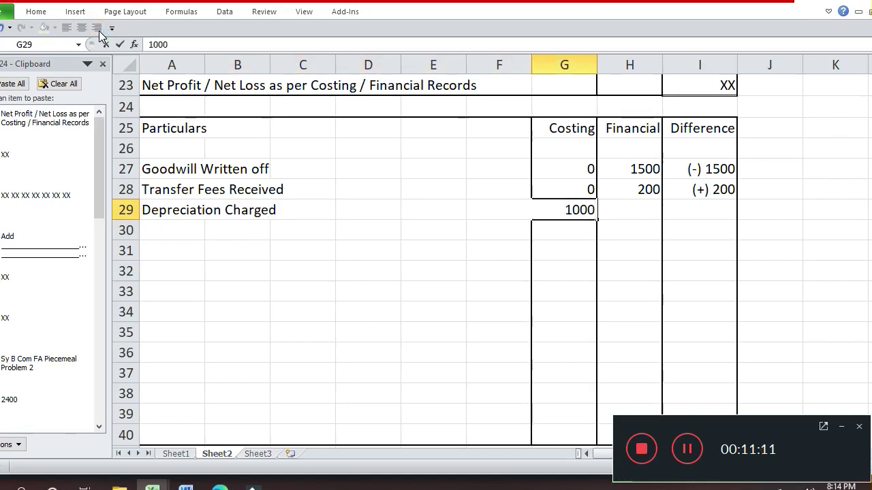
key("Right")
type("750")
key("Return")
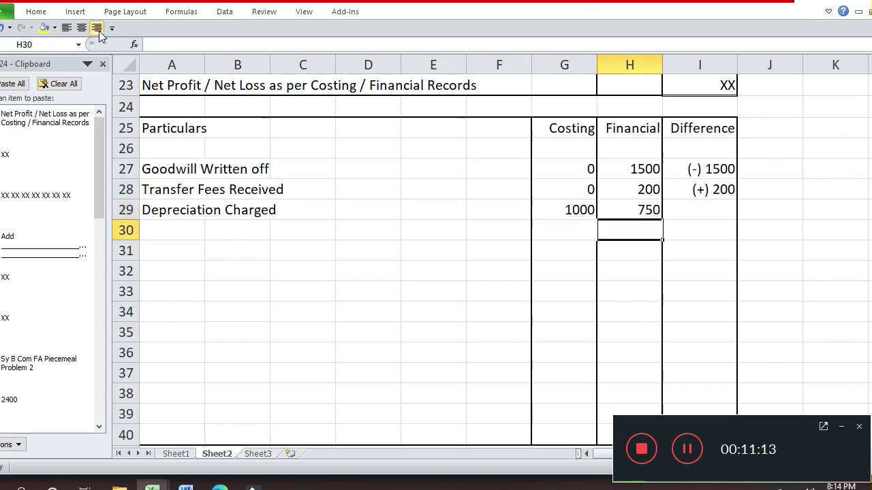
Fill the difference from the row above into cell I29 and change it to "(+) 250" for depreciation charged
key("Up")
key("Right")
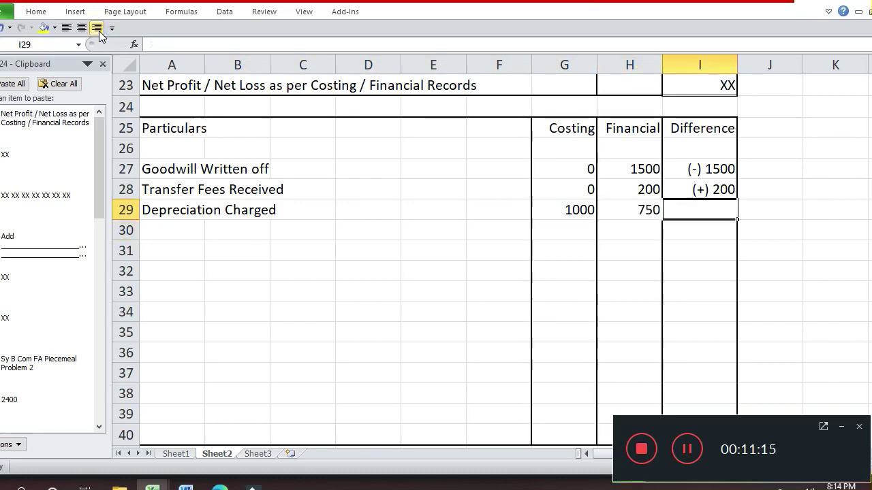
key("ctrl+d")
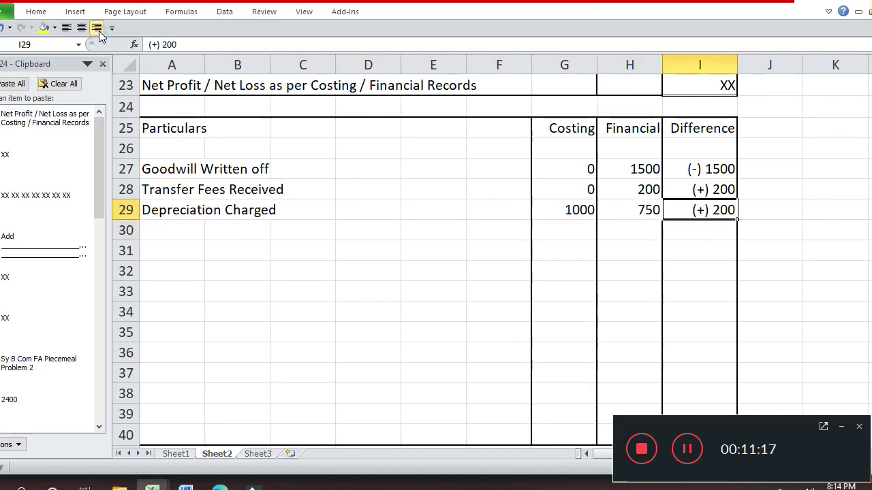
key("F2")
key("BackSpace")
key("BackSpace")
type("50")
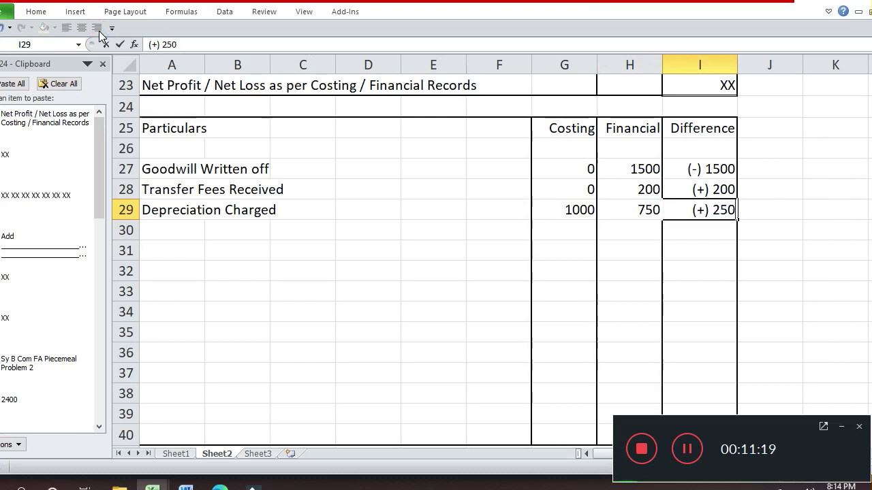
key("Return")
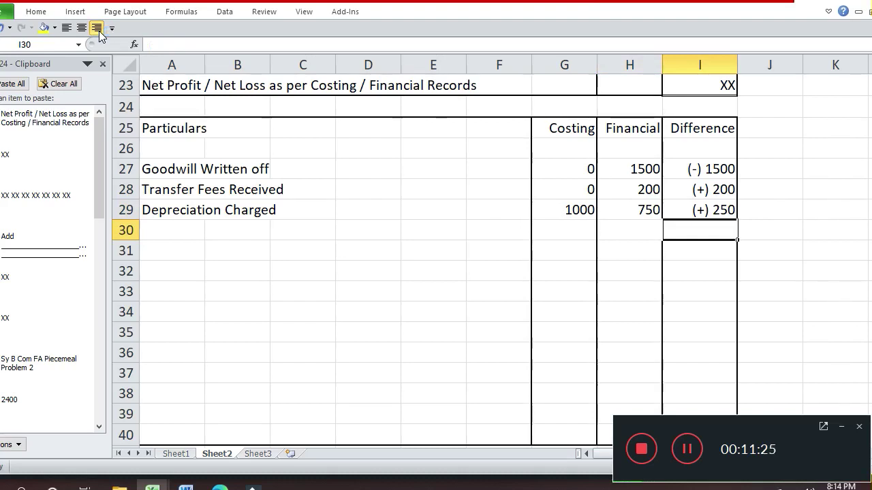
Enter the item "Opening Stock" in cell A30 under "Particulars"
key("Left")
key("Left")
key("Left")
key("Left")
key("Left")
key("Left")
key("Left")
key("Left")
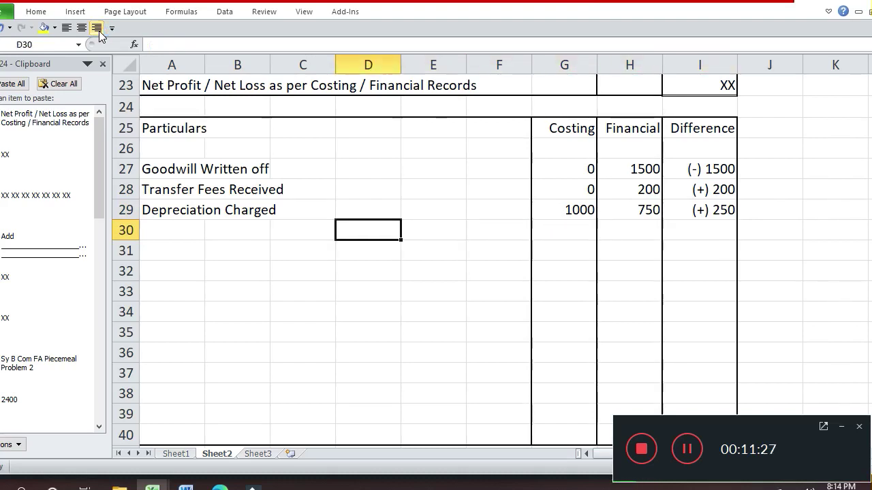
type("Op")
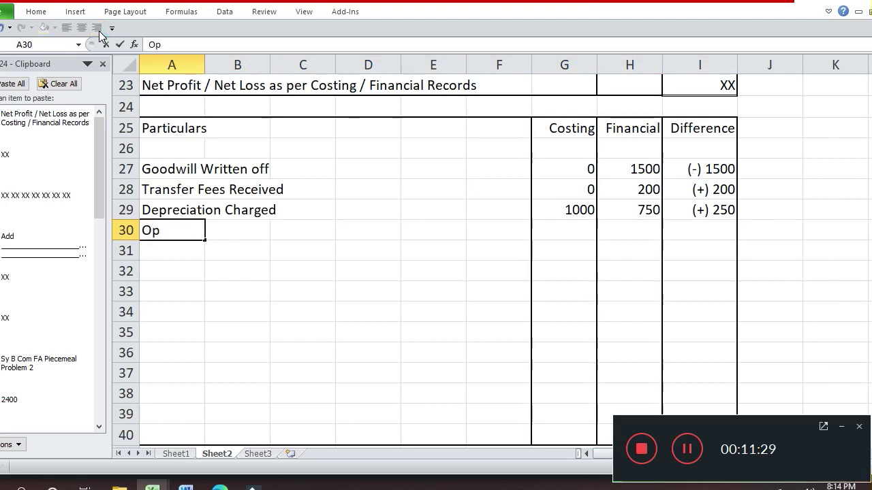
type("ening Sr")
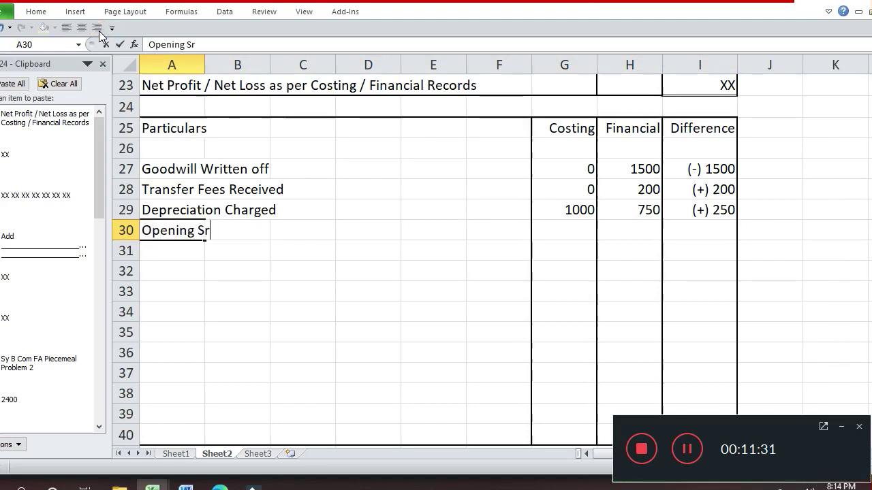
key("BackSpace")
type("tock")
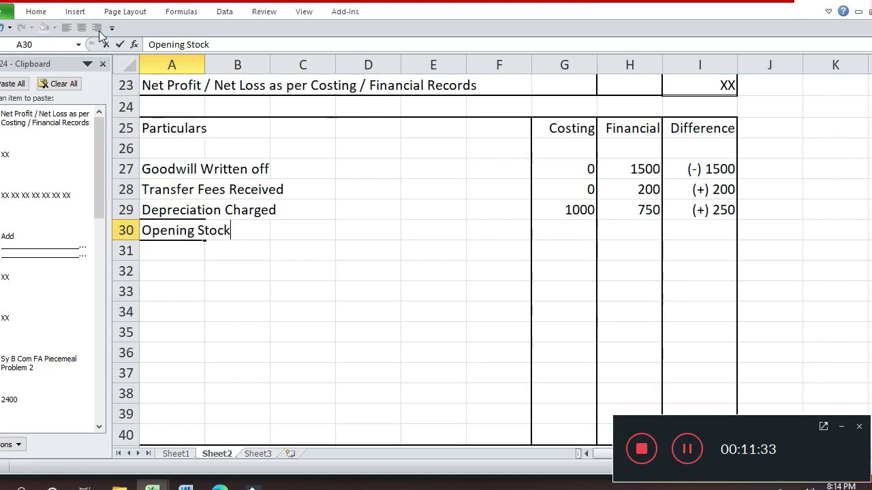
key("Return")
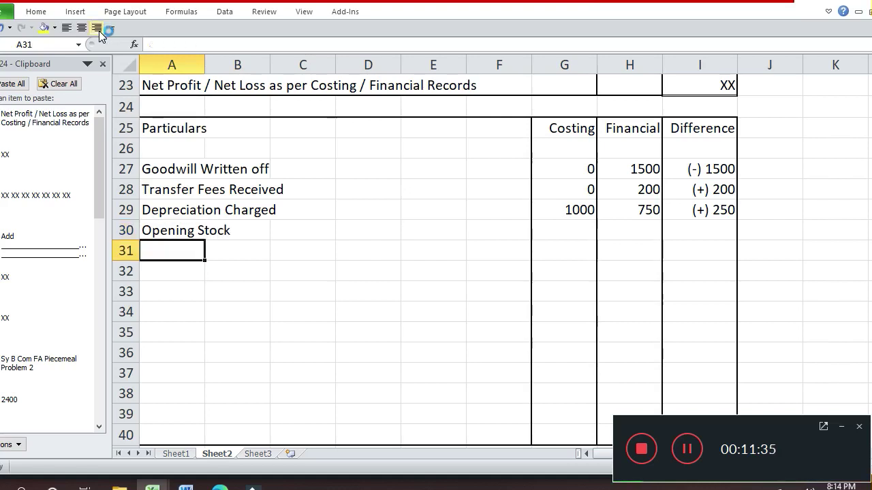
Enter 13000 in cell H30 as the "Financial" amount for opening stock
key("Up")
key("Right")
key("Right")
key("Right")
key("Right")
key("Right")
key("Right")
key("Right")
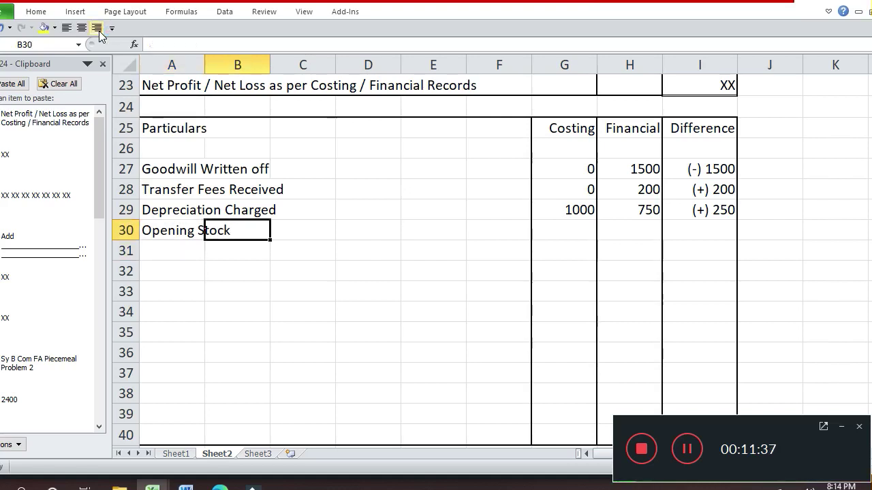
type("13000")
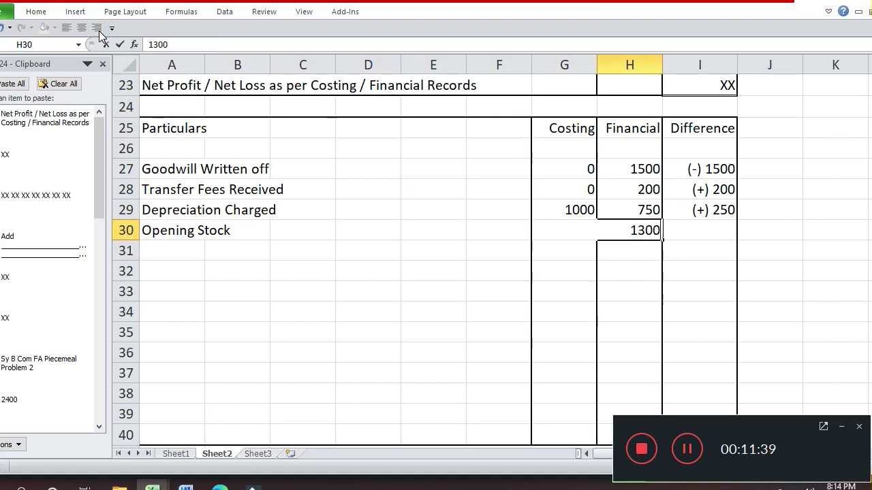
key("Return")
Enter 12000 in cell G30 as the "Costing" amount for opening stock
key("Up")
key("Left")
type("12000")
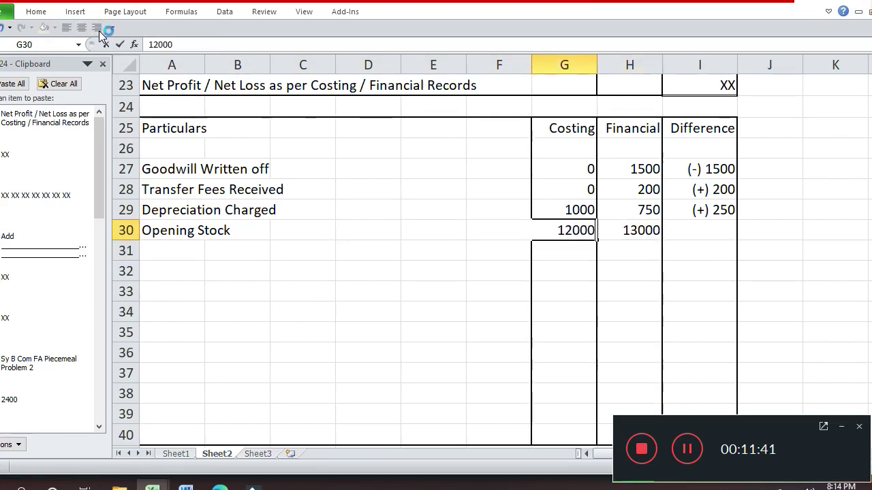
key("Return")
key("Up")
key("Up")
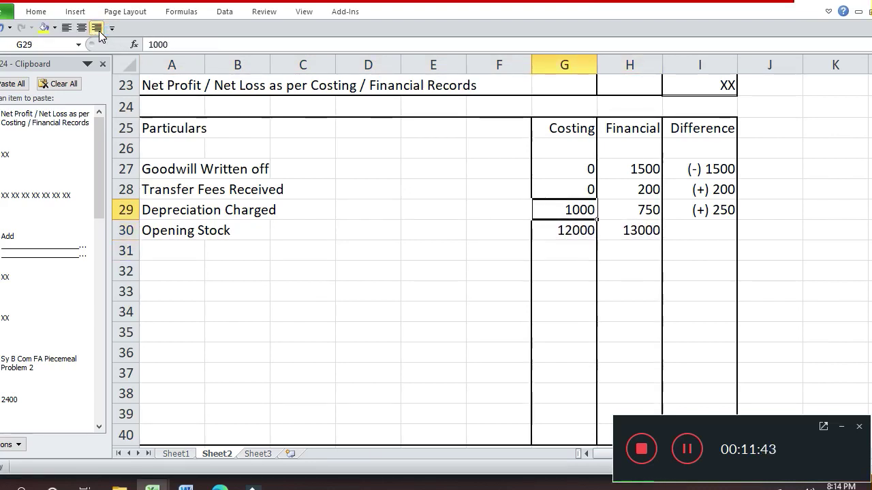
key("Right")
key("Right")
key("Left")
key("Left")
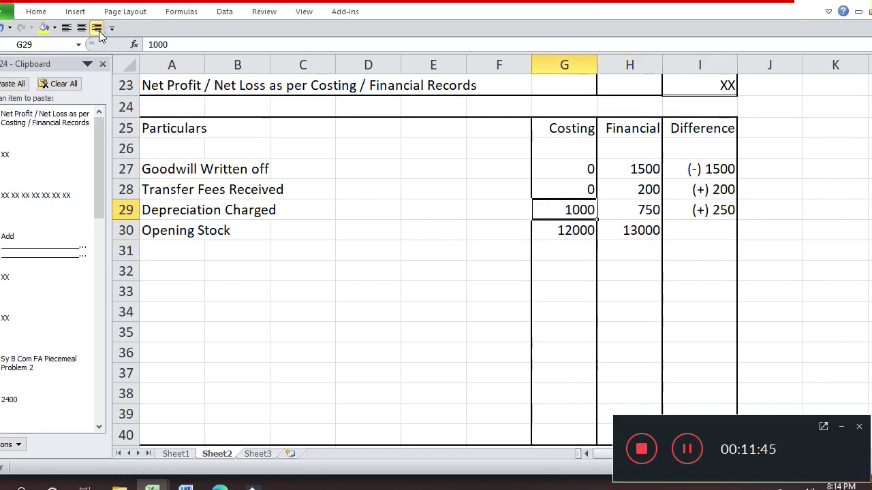
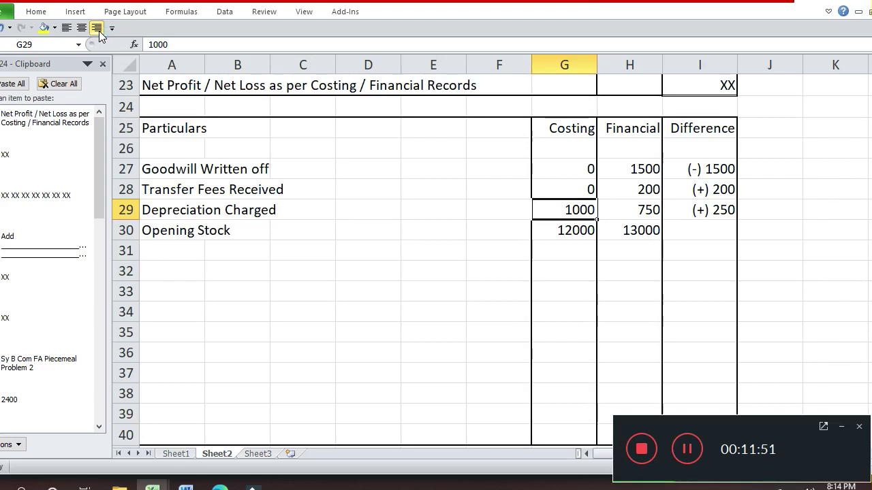
Enter "(-) 1000" in cell I30 as the "Difference" for opening stock
key("Down")
key("Right")
key("Right")
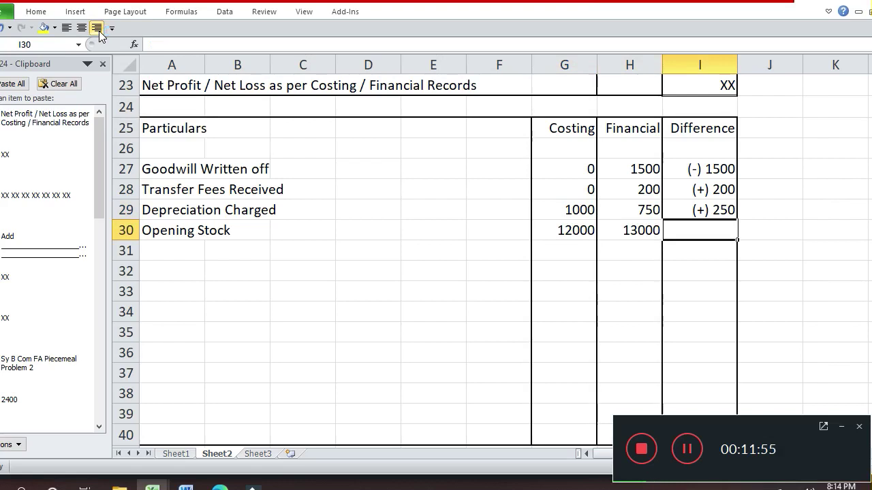
type("(")
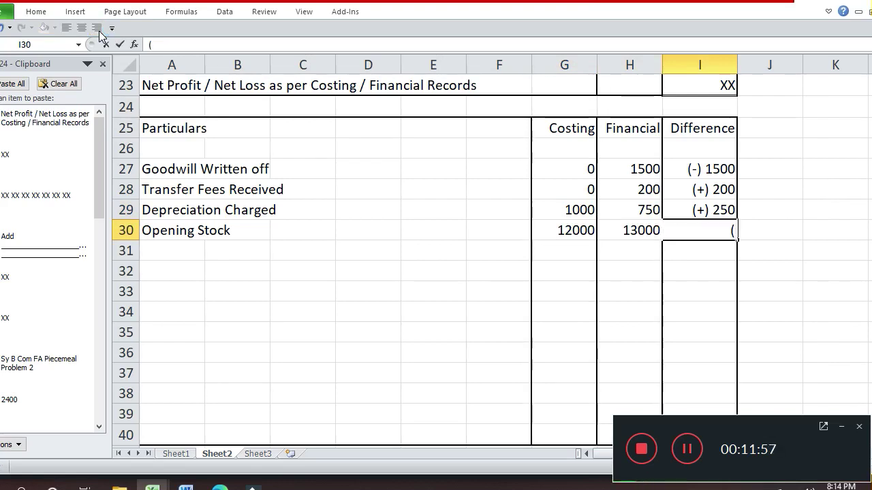
type("-) 1000")
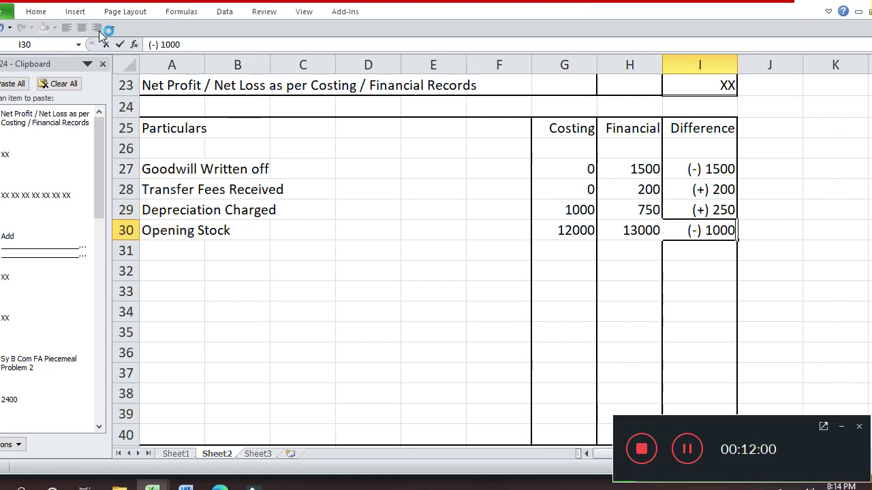
key("Return")
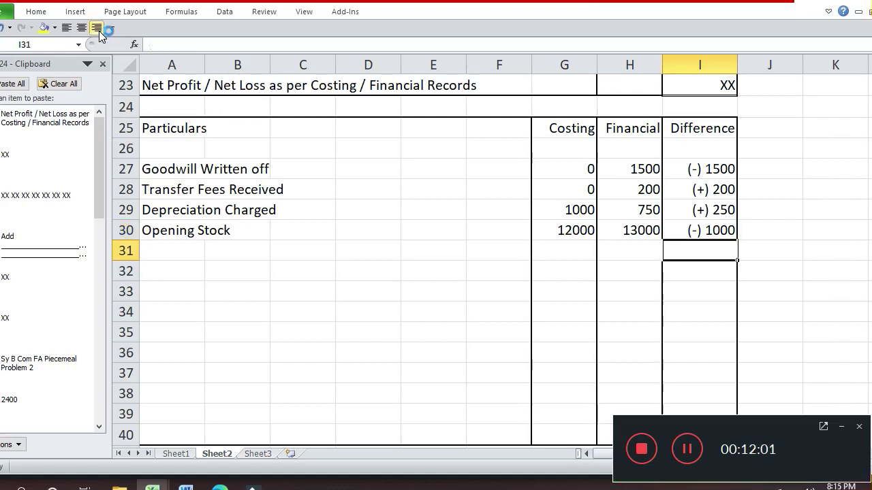
Enter the item "Closing Stock" in cell A31 under "Particulars"
key("Left")
key("Left")
key("Left")
key("Left")
key("Left")
key("Left")
key("Left")
key("Left")
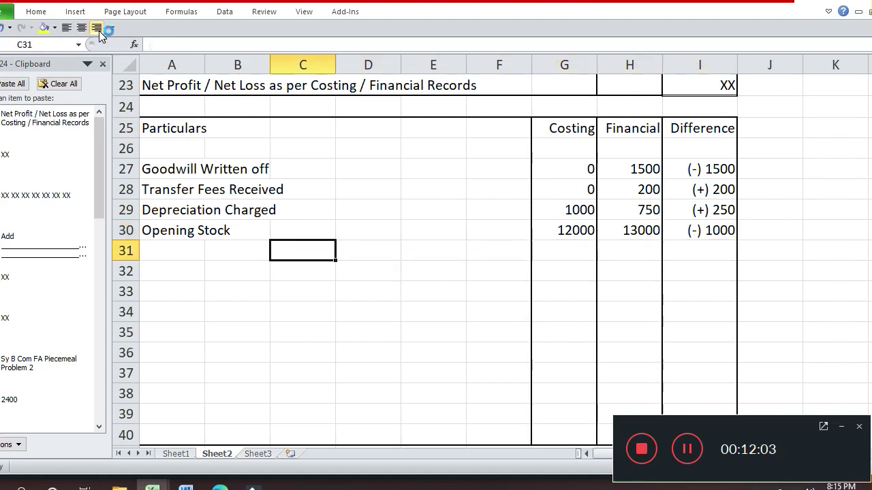
type("Clos")
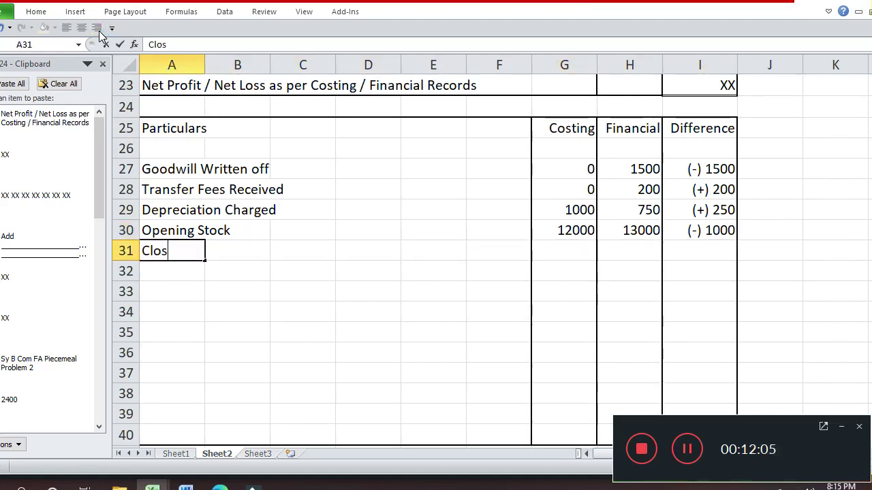
type("ing S")
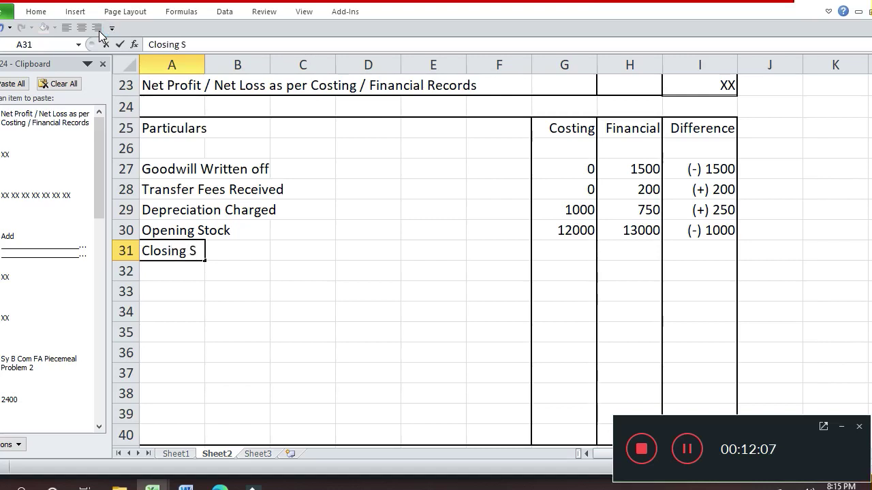
type("tock")
key("Return")
Enter 14000 in cell H31 as the "Financial" amount for closing stock
key("Up")
key("Right")
key("Right")
key("Right")
key("Right")
key("Right")
key("Right")
key("Right")
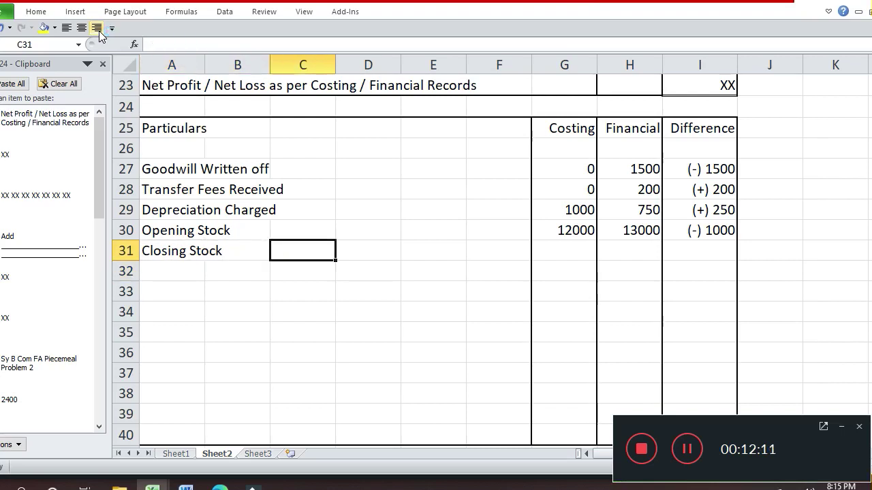
key("Left")
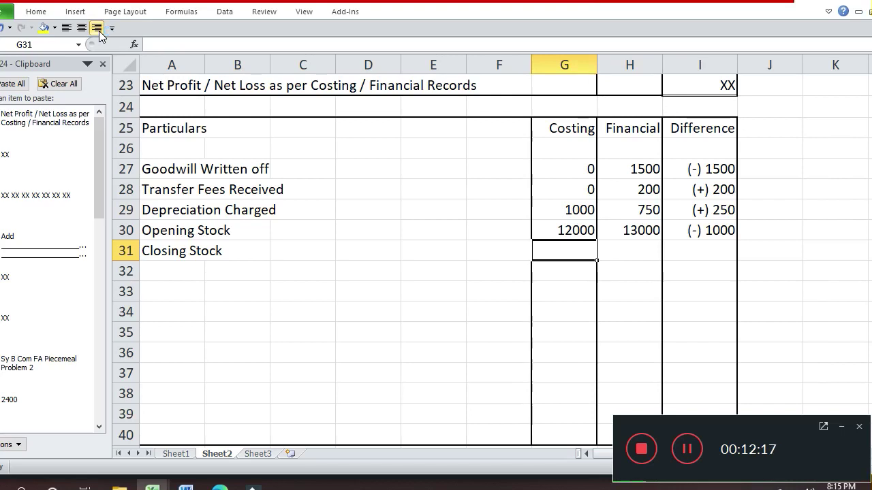
key("Right")
type("14000")
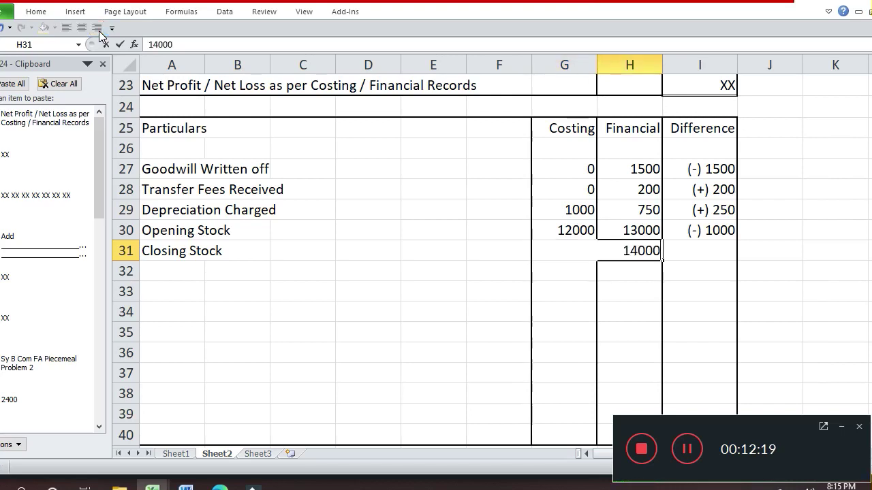
key("Return")
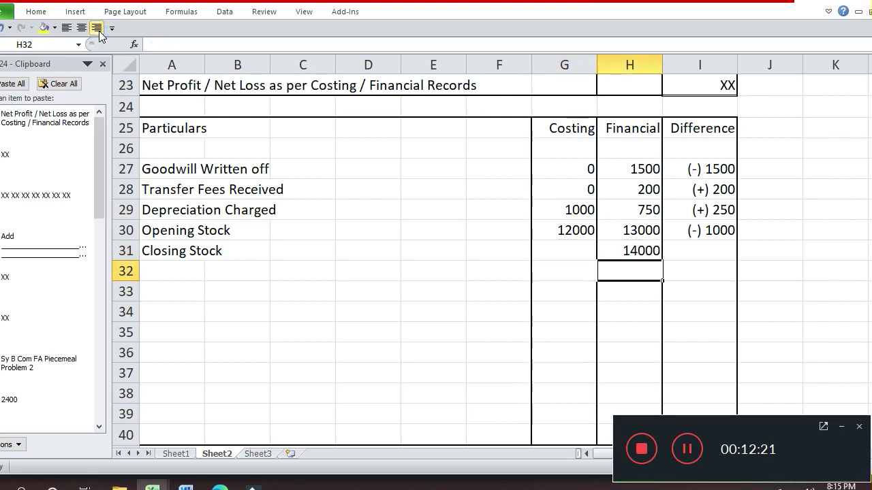
Enter 15000 in cell G31 as the "Costing" amount for closing stock
key("Up")
key("Left")
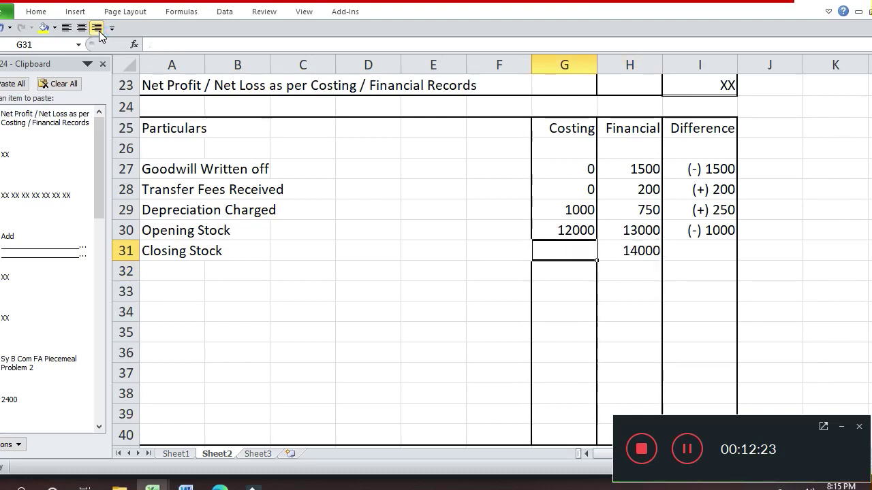
type("15000")
key("Return")
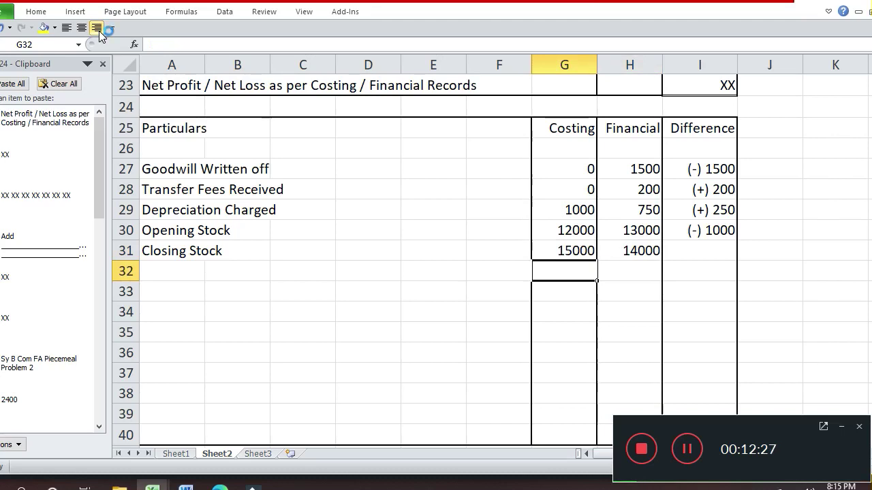
Fill cell I31 with the "(-) 1000" difference from the opening stock row above
key("Up")
key("Right")
key("Right")
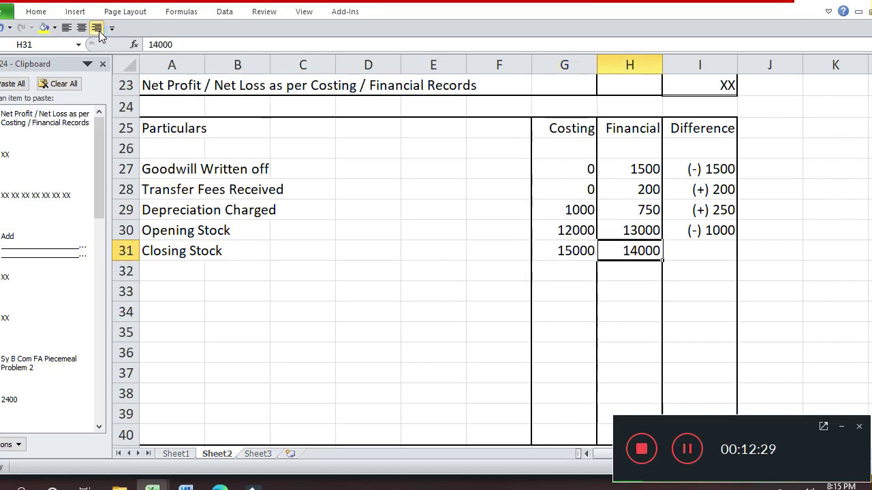
key("ctrl+d")
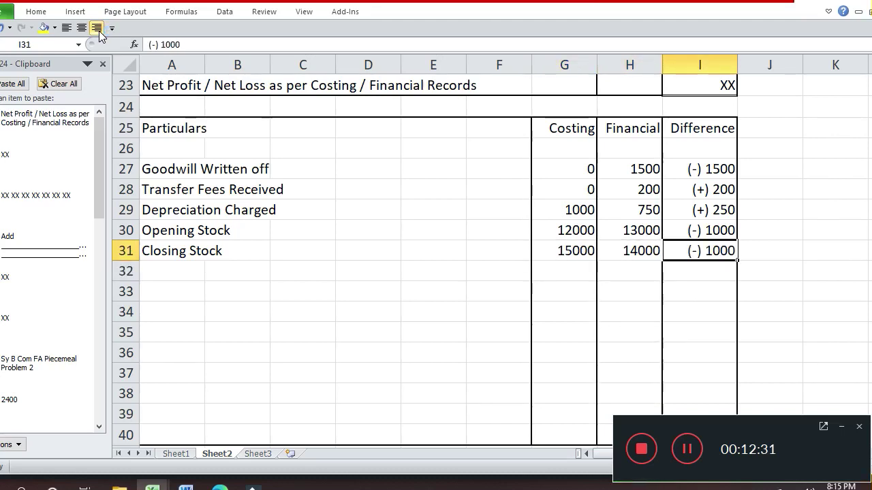
Review the signed amounts in the "Difference" column from goodwill written off to closing stock
key("Up")
key("Up")
key("Up")
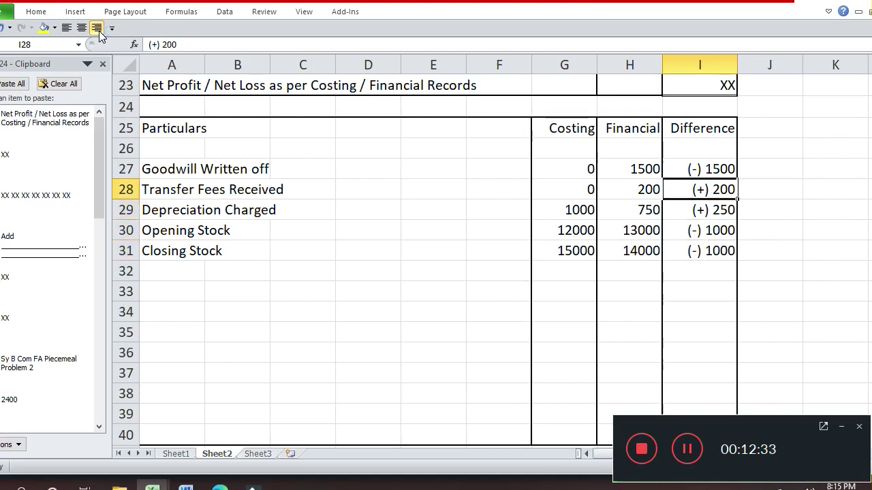
key("Down")
key("Up")
key("Down")
key("Up")
key("Up")
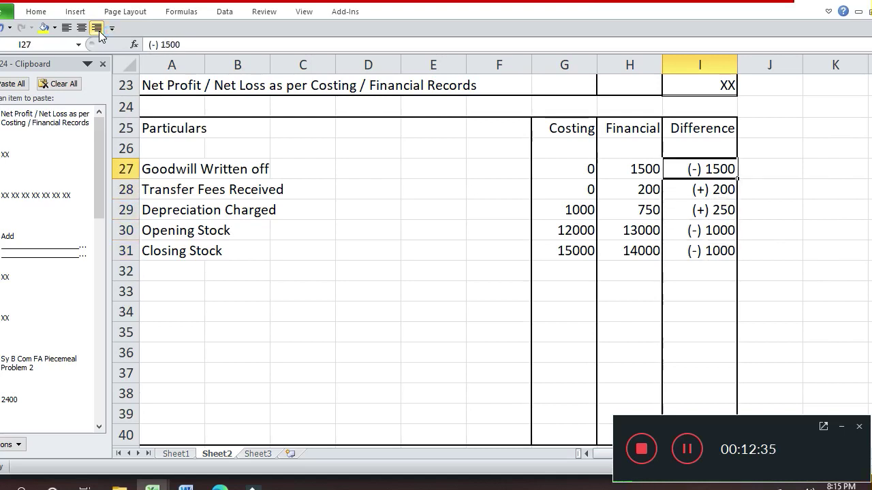
key("Down")
key("Down")
key("Up")
key("Up")
key("Down")
key("Down")
key("Down")
key("Down")
key("Down")
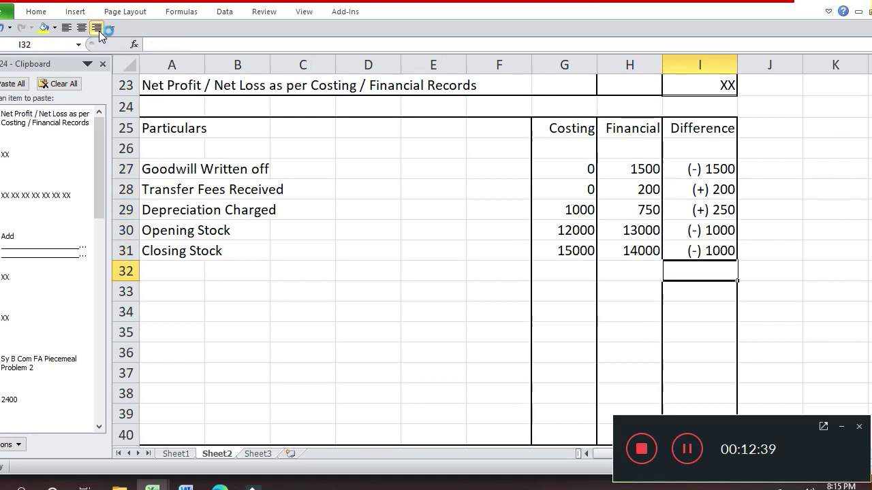
Delete the empty rows 33 to 39 inside the example table as entire rows
key("Left")
key("Left")
key("Left")
key("Left")
key("Down")
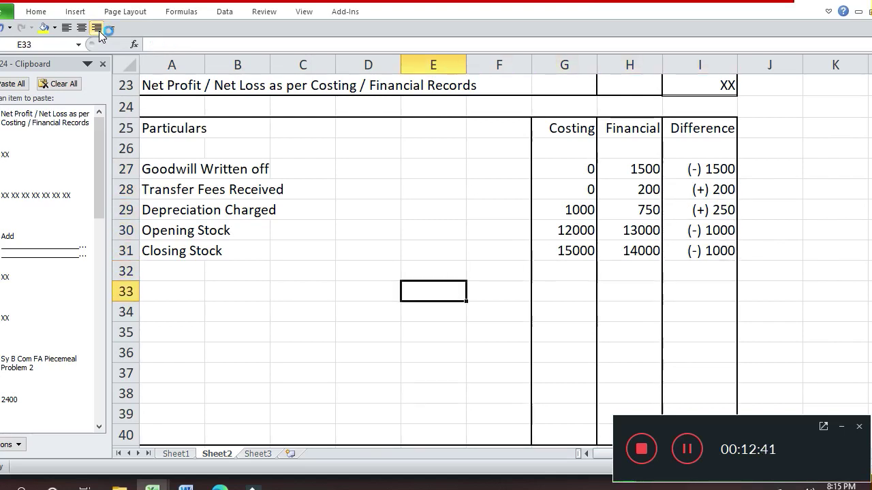
key("shift+Down")
key("shift+Down")
key("shift+Down")
key("shift+Down")
key("shift+Down")
key("shift+Down")
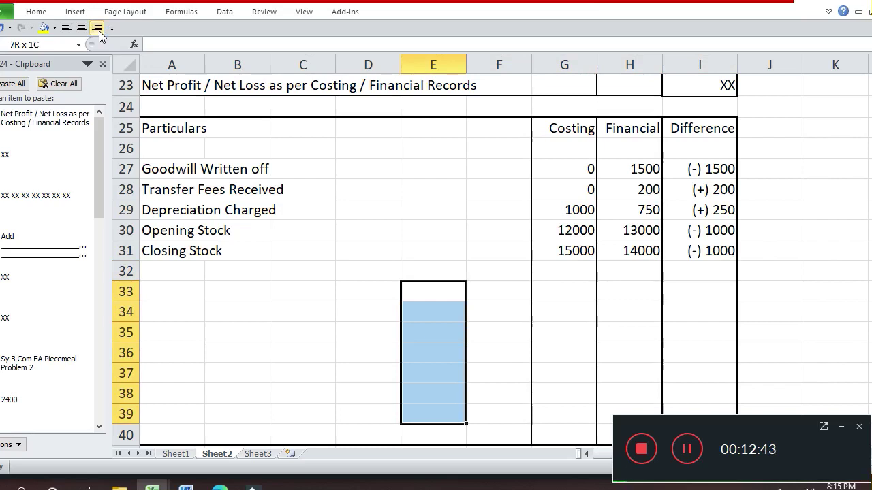
key("ctrl+minus")
key("r")
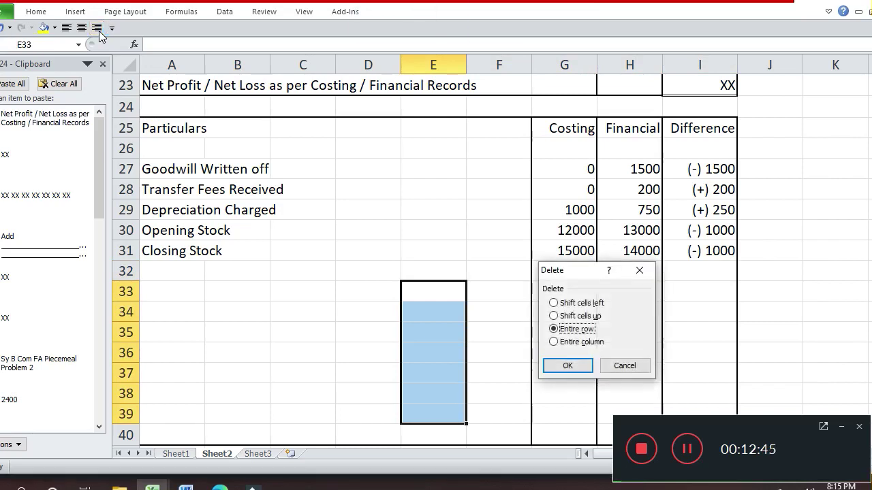
key("Return")
Delete the entire empty row 32 directly below the closing stock entry
key("Up")
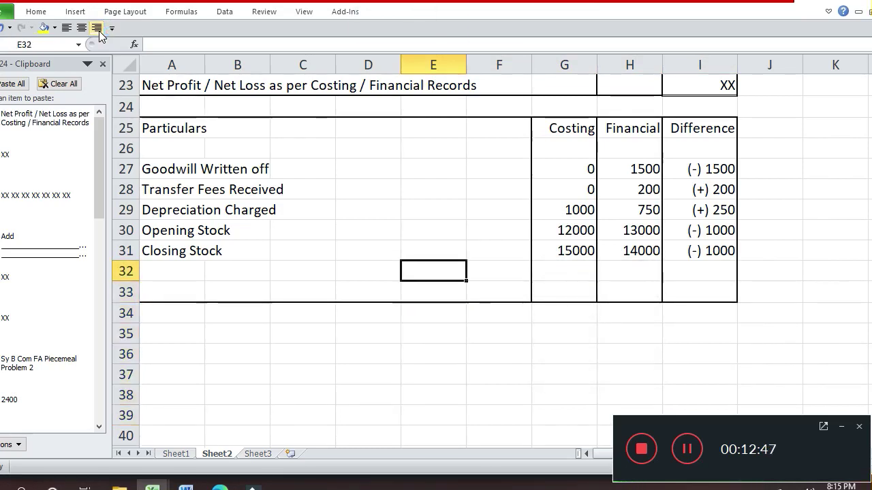
key("ctrl+minus")
key("r")
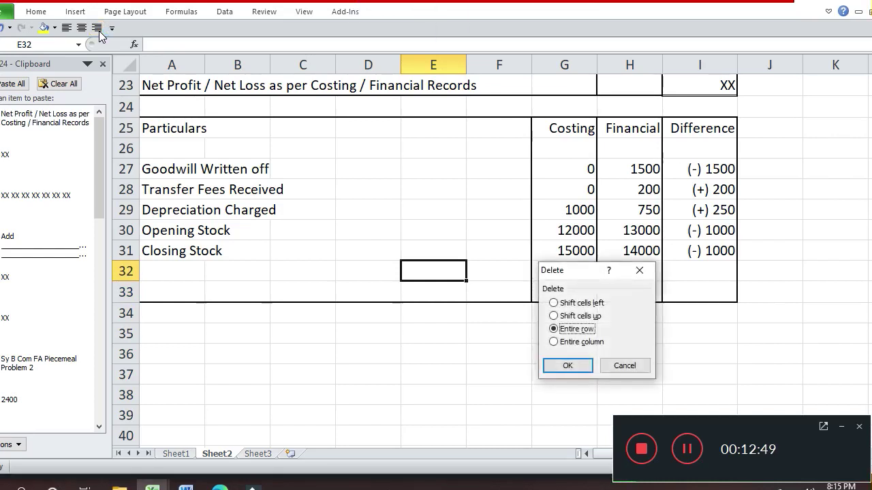
key("Return")
Enter the heading "In the Books of ?" in cell K25 beside the example table
key("Up")
key("Up")
key("Up")
key("Up")
key("Up")
key("Up")
key("Up")
key("Up")
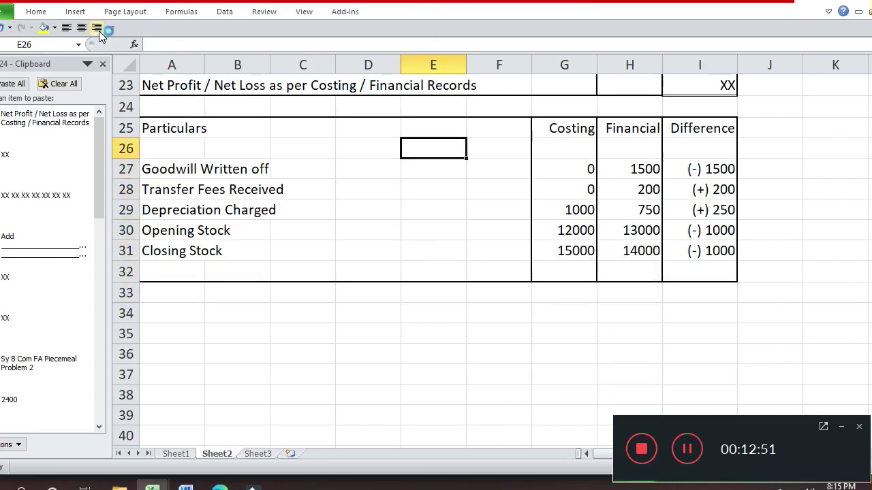
key("Right")
key("Right")
key("Right")
key("Right")
key("Down")
key("Right")
key("Right")
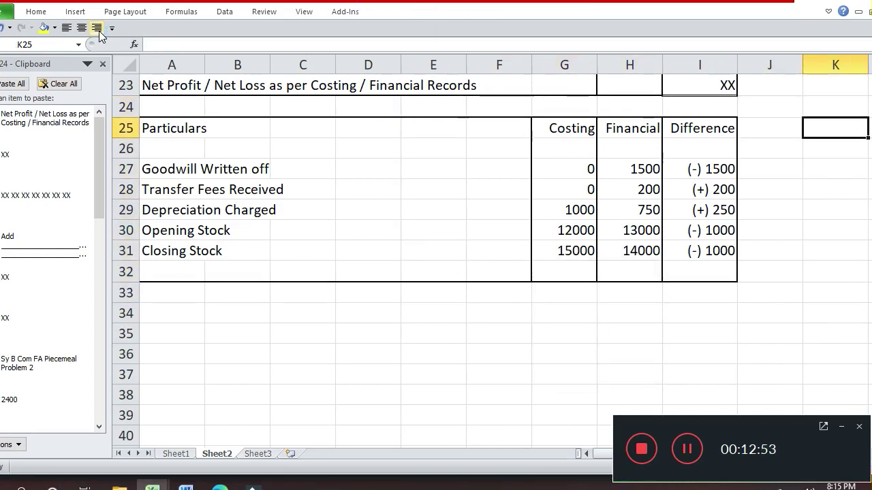
key("Up")
key("Up")
key("Down")
key("Down")
type("In r")
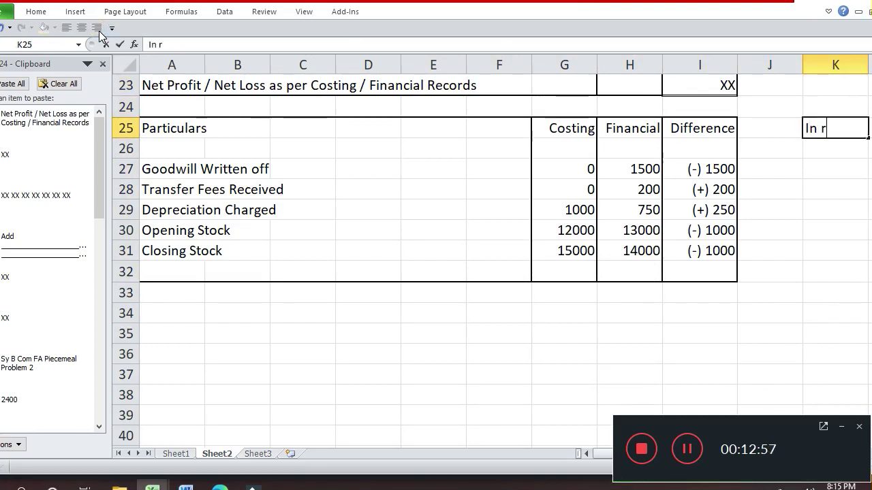
key("BackSpace")
type("thwe")
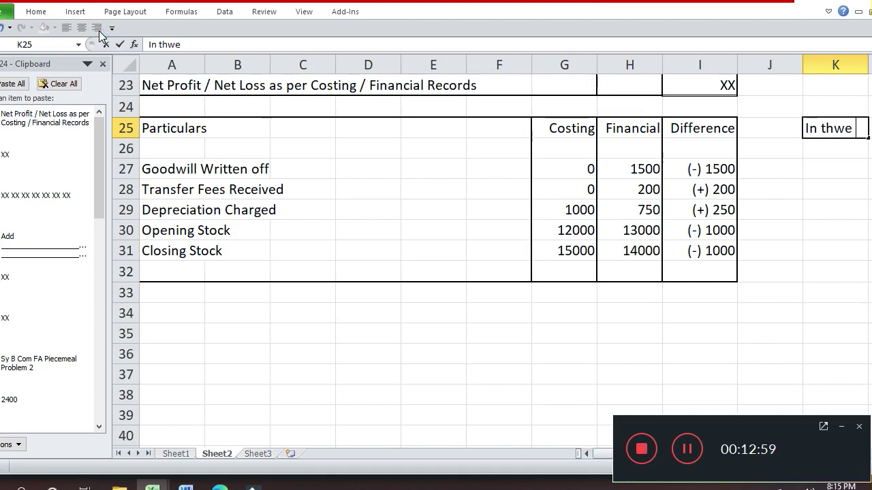
key("BackSpace")
key("BackSpace")
type("e")
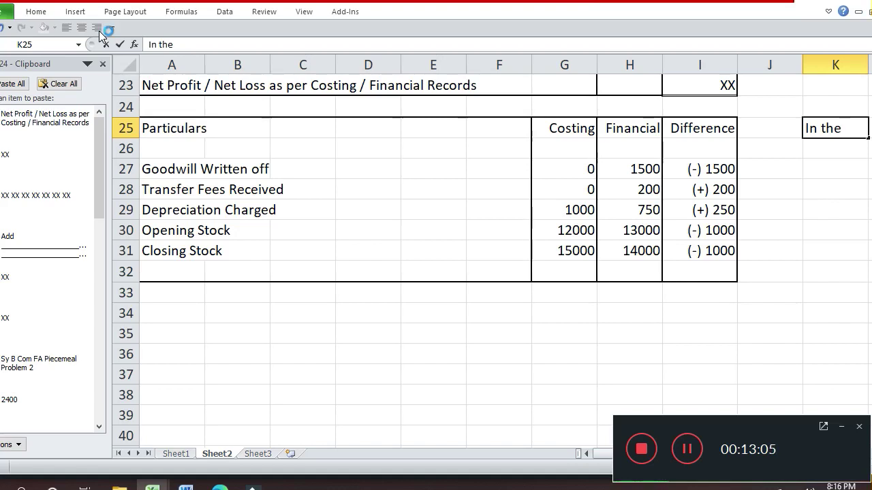
type(" Boo")
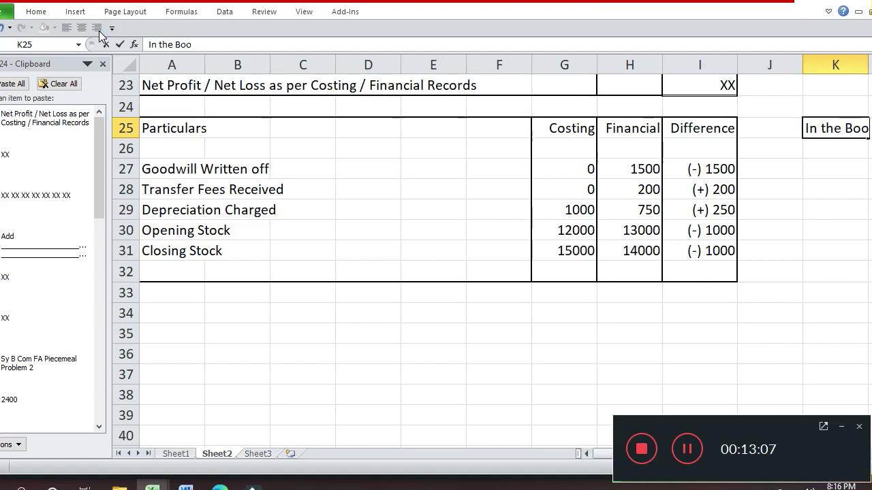
type("ks of ")
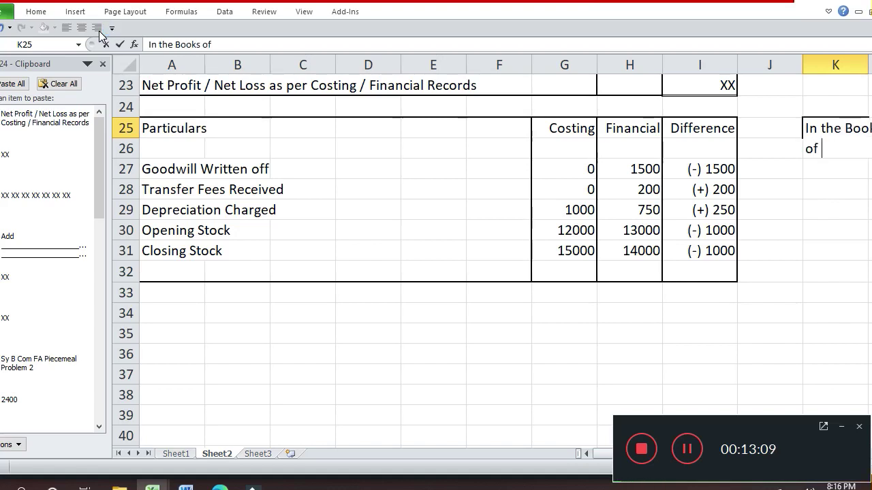
type("?")
key("Return")
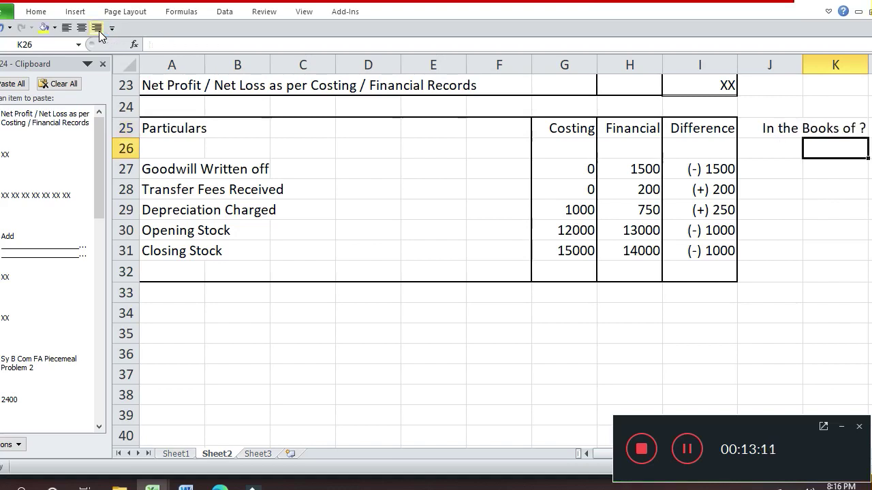
Clear the "In the Books of ?" heading from cell K25
key("Right")
key("Right")
key("Left")
key("Left")
key("Left")
key("Up")
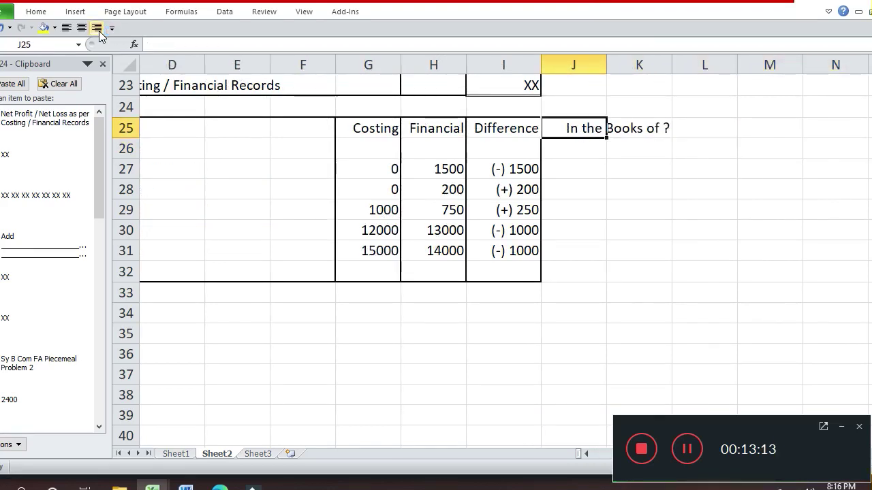
key("ctrl+c")
key("Right")
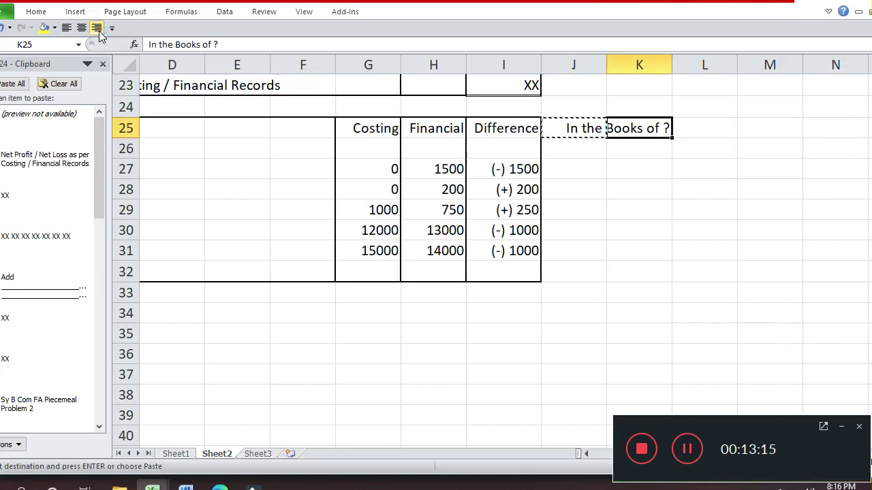
key("Delete")
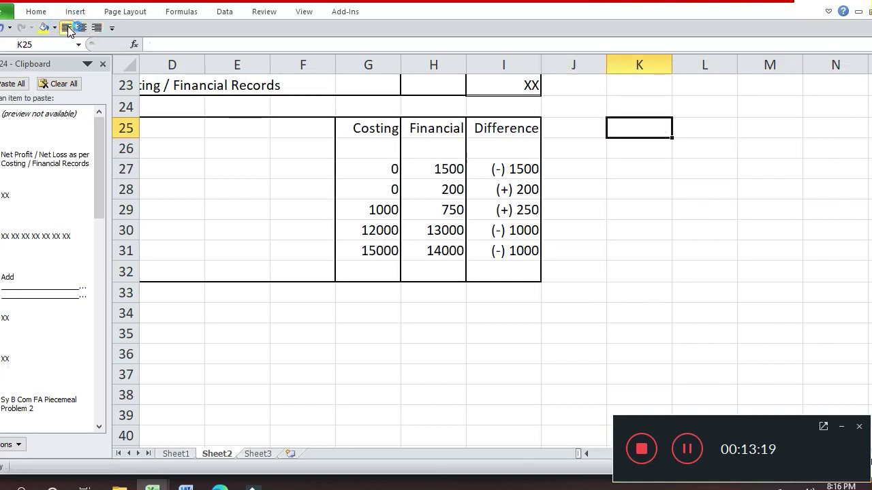
Enter the heading "In the Books of" followed by a long underscore blank in cell K25
type("In")
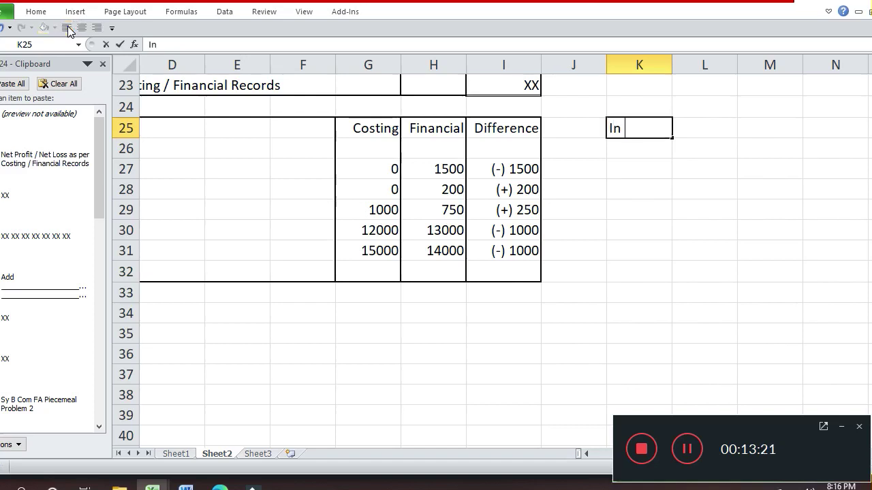
type(" the B")
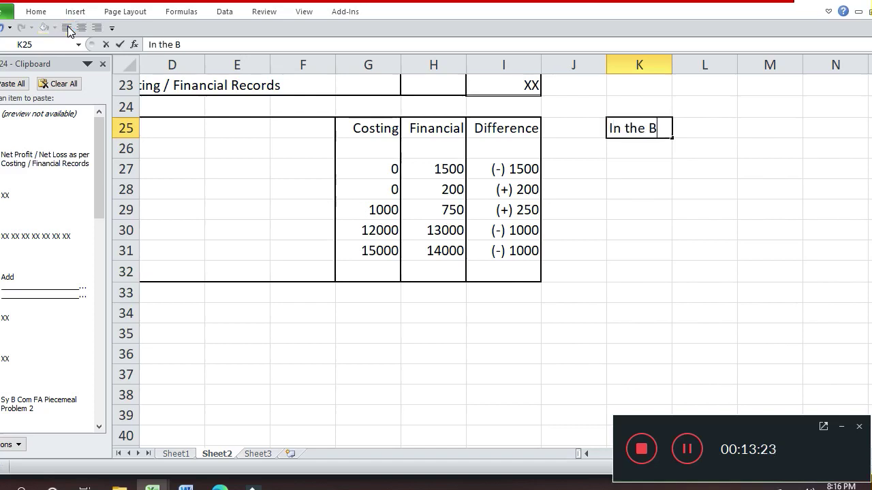
type("ooks")
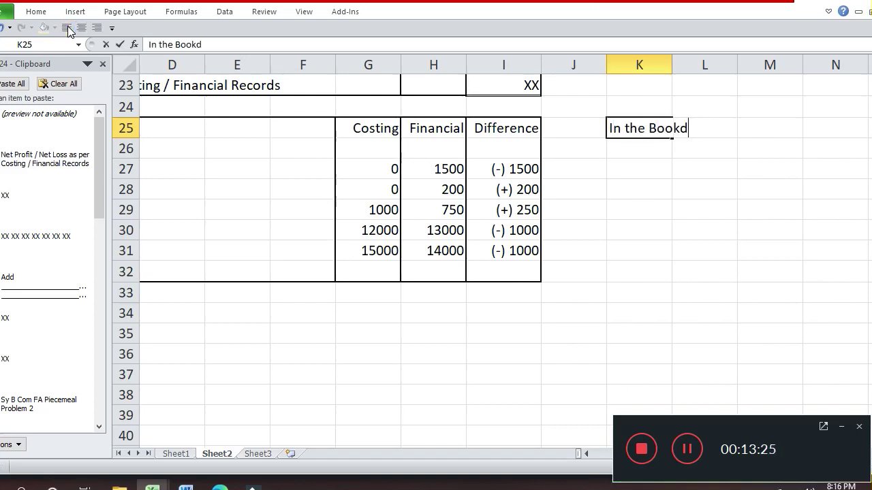
key("BackSpace")
type("d od")
key("BackSpace")
type("f")
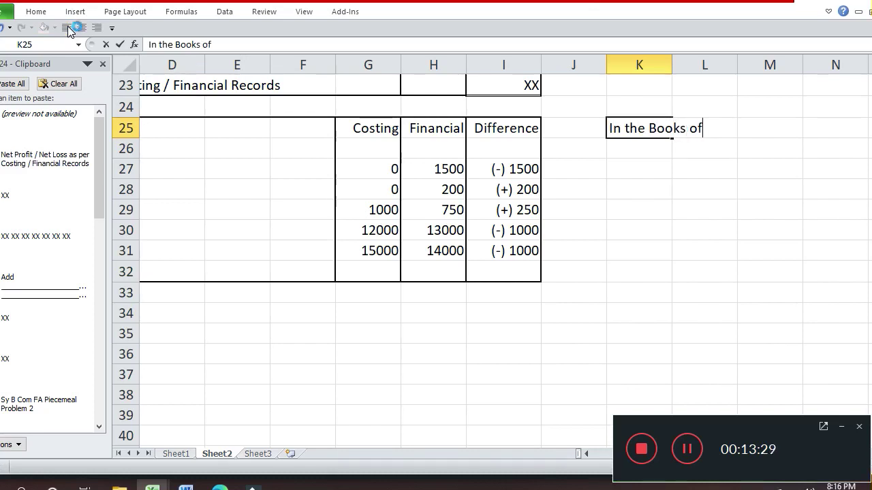
type("___________________")
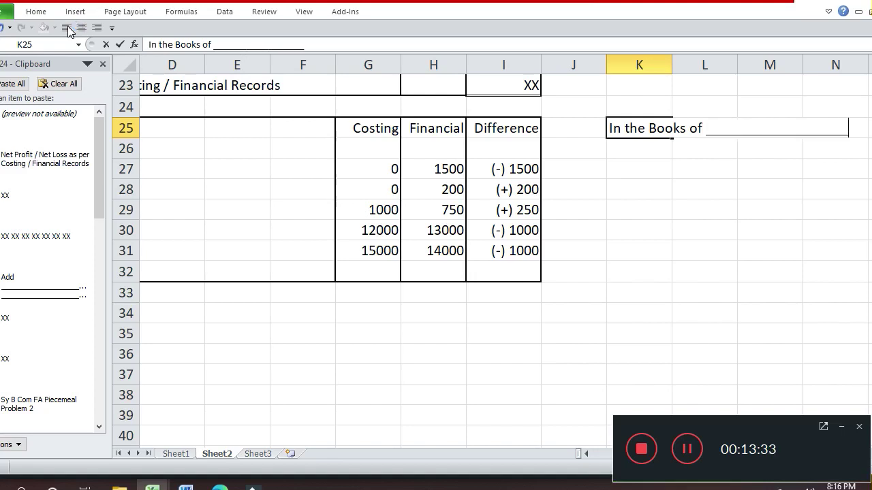
type("______")
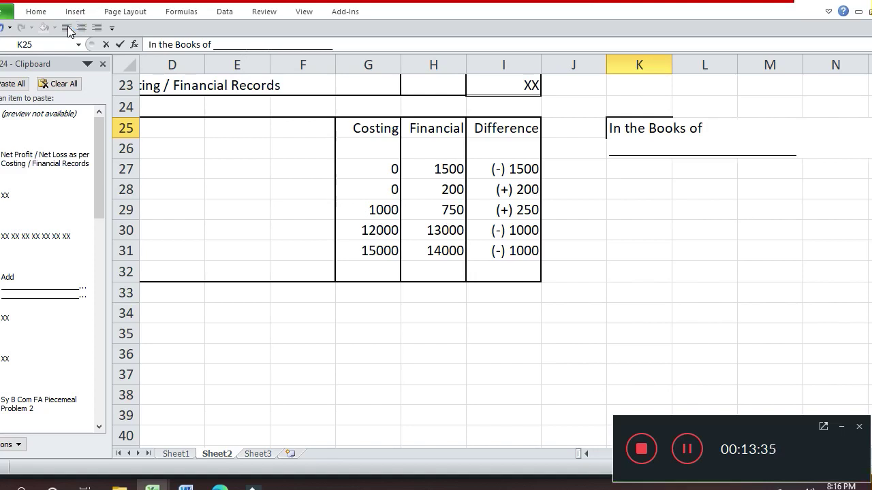
key("Return")
Enter the amount column label "Rs." in cell R26, one row below the heading row
key("Up")
key("Right")
key("Right")
key("Right")
key("Right")
key("Right")
key("Right")
key("Right")
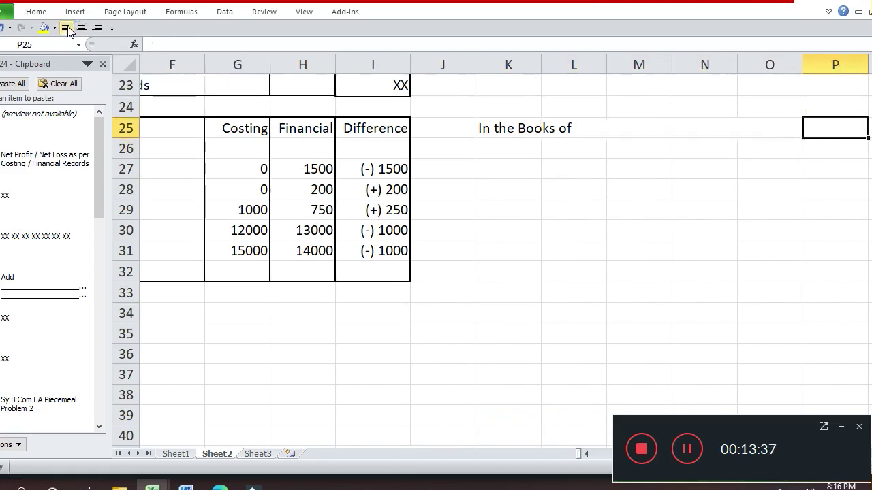
key("Left")
key("Left")
key("Left")
key("Left")
key("Left")
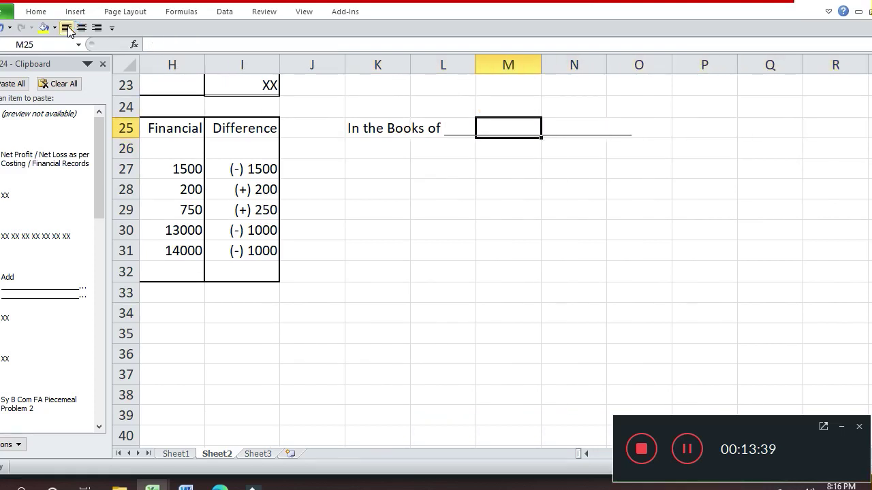
key("Right")
key("Right")
key("Right")
key("Right")
key("Right")
key("Right")
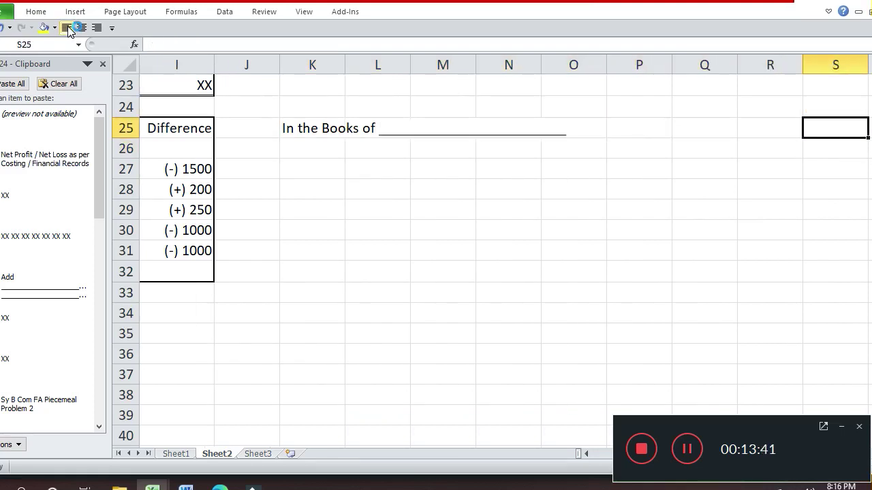
key("Down")
key("Down")
key("Left")
key("Up")
key("Left")
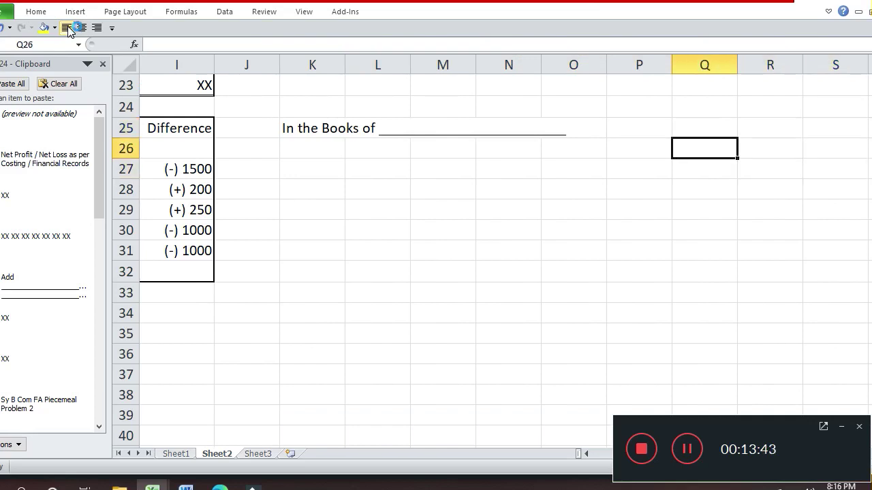
key("Right")
type("Rs")
key("Return")
type(".")
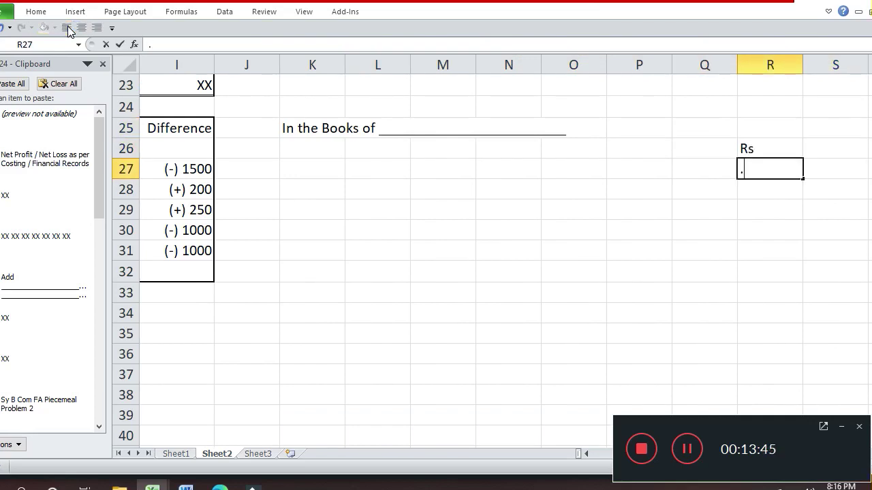
key("Up")
left_click(67, 28)
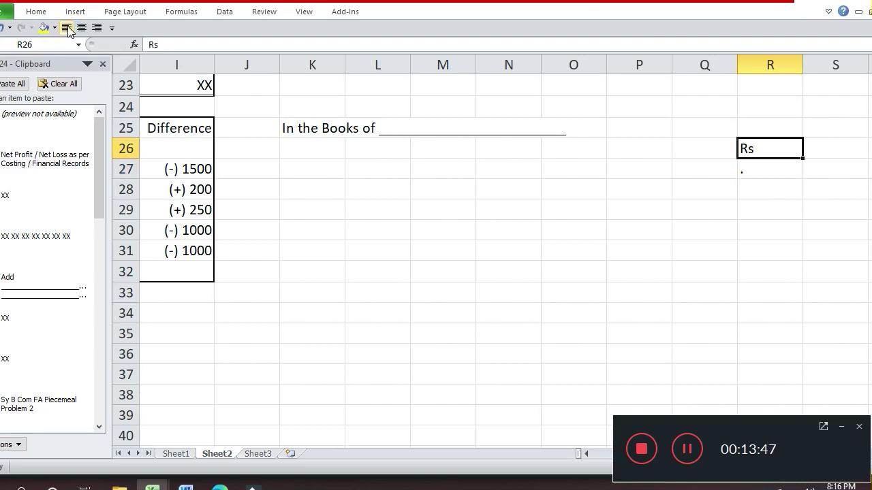
type("Rs.")
key("Return")
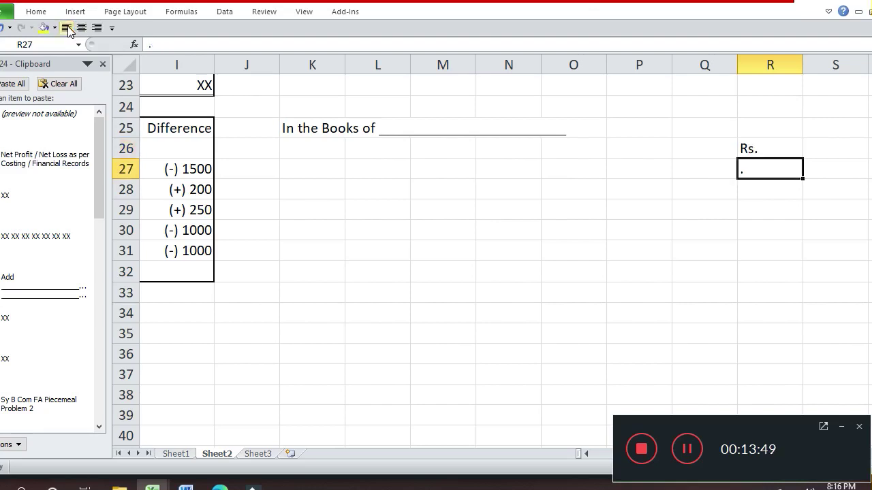
Clear the stray period from cell R27 and enter a second "Rs." label in cell S26
key("BackSpace")
key("Down")
key("Up")
key("Up")
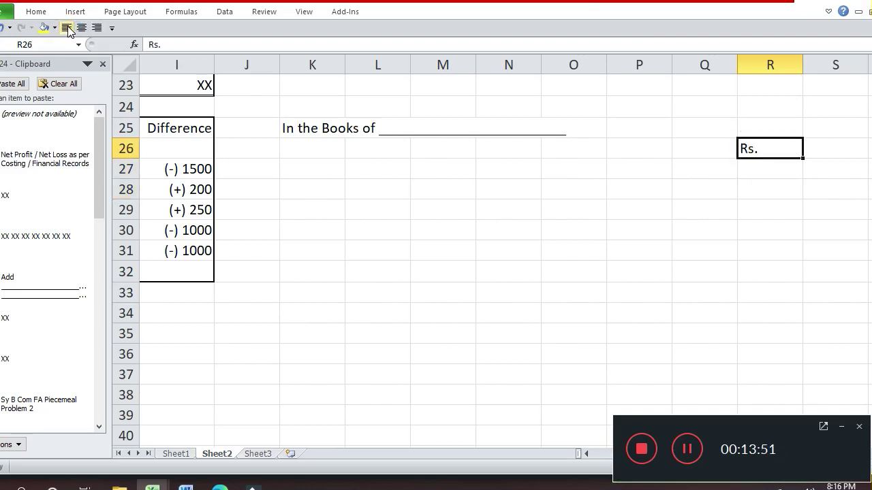
key("Right")
type("R")
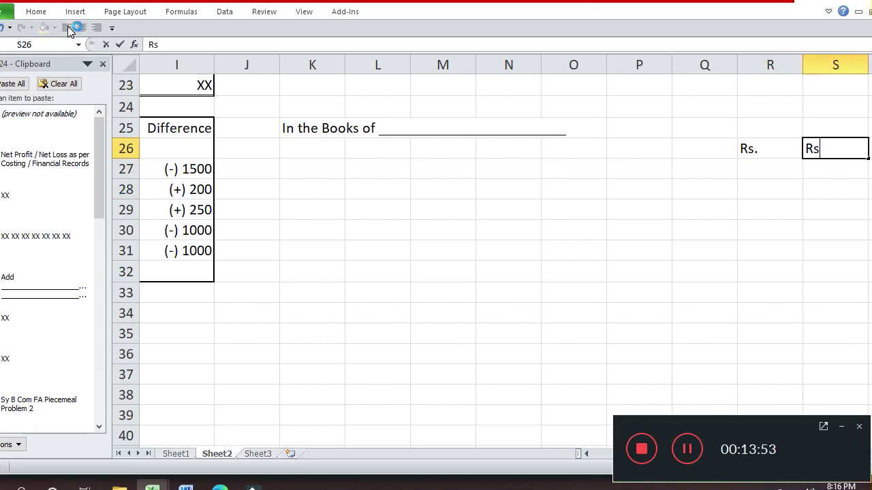
type("s.")
key("Return")
key("Down")
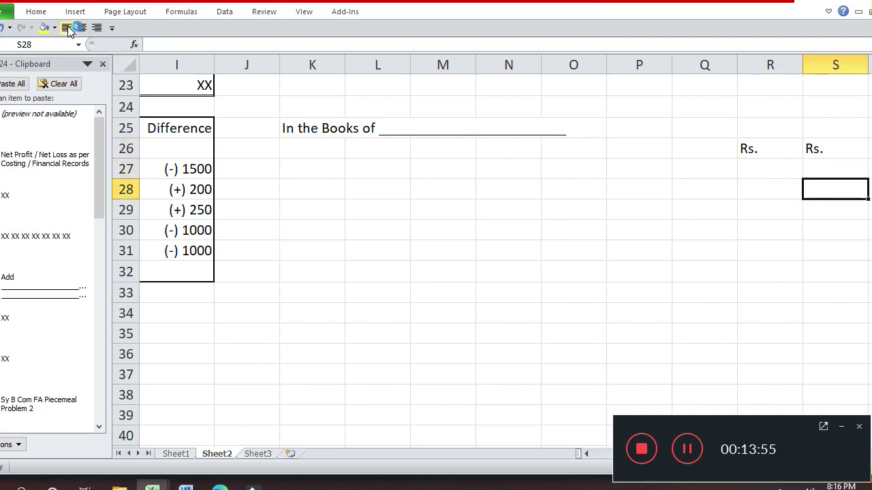
Fill both "Rs." labels down into R27:S27 and clear the originals from R26:S26
key("Up")
key("Left")
key("shift+Right")
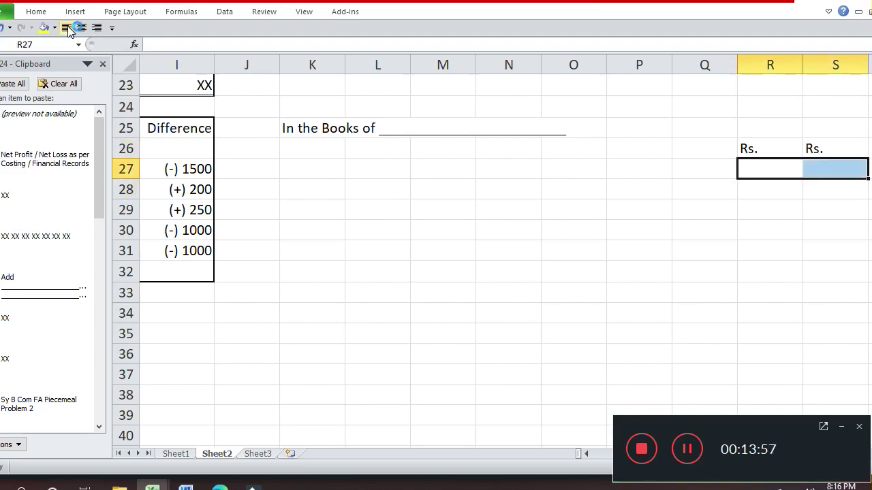
key("ctrl+d")
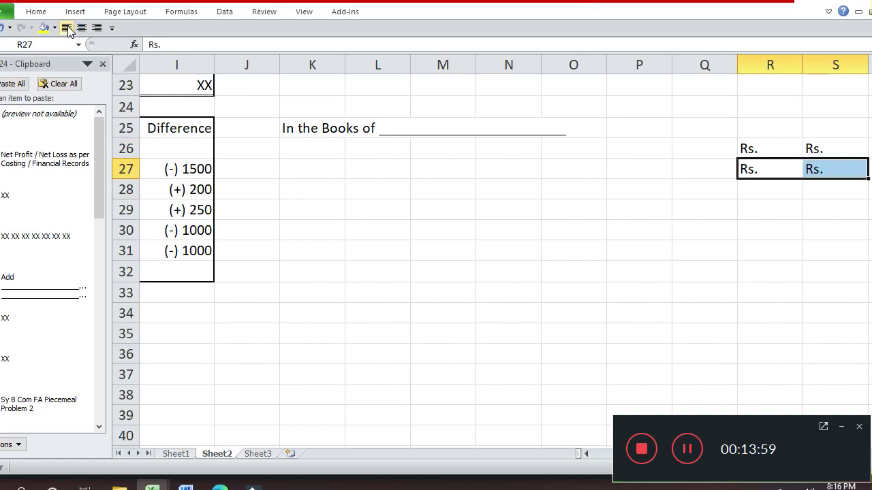
key("Up")
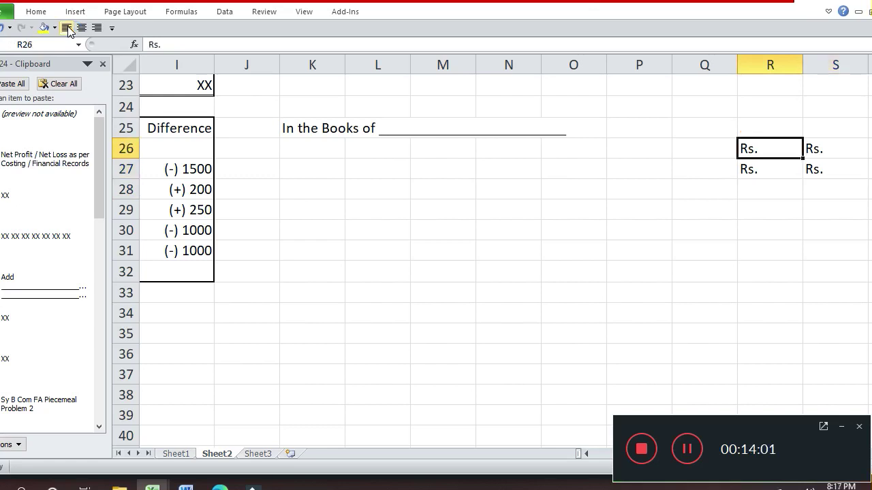
key("shift+Right")
key("Delete")
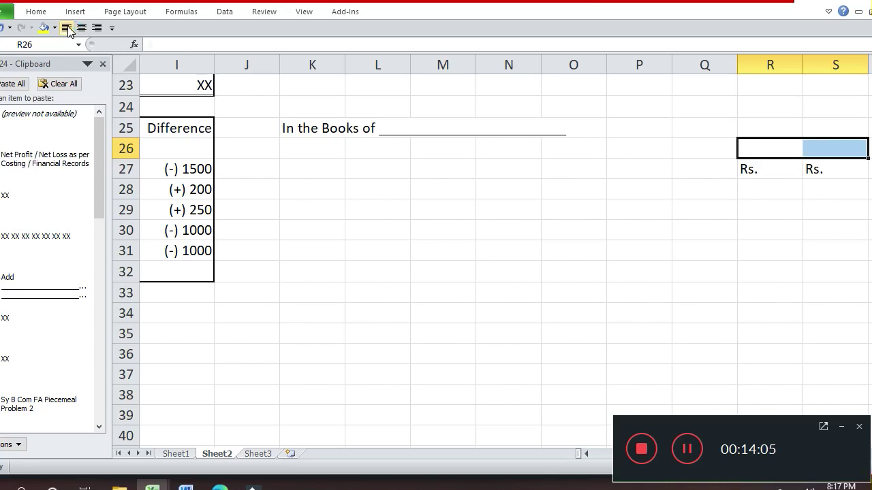
Enter the title "Statement showing Reconciliation of Cost and Financial Records" in cell K26 below the books heading
key("Left")
key("Left")
key("Left")
key("Left")
key("Up")
key("Right")
key("Right")
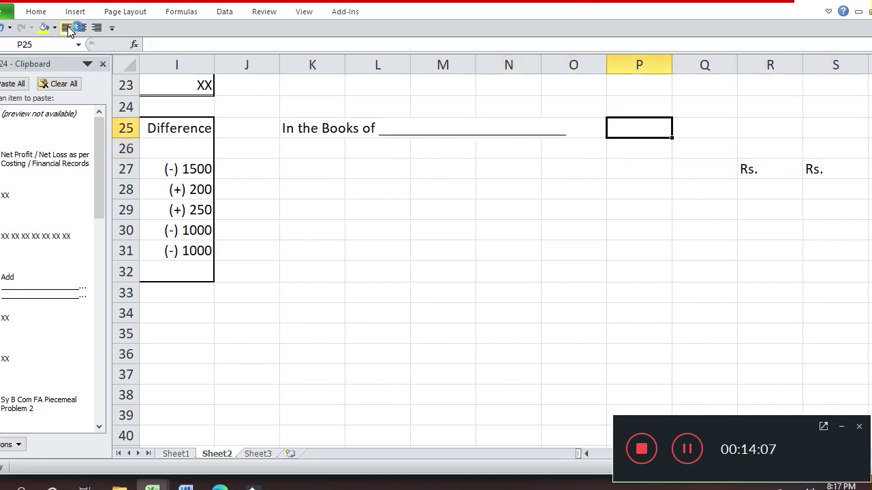
key("Down")
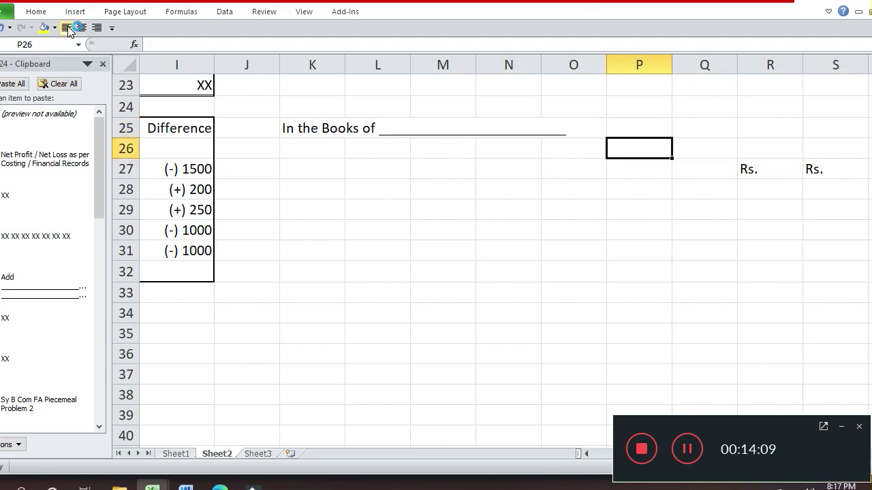
key("Left")
key("Left")
key("Left")
key("Left")
key("Left")
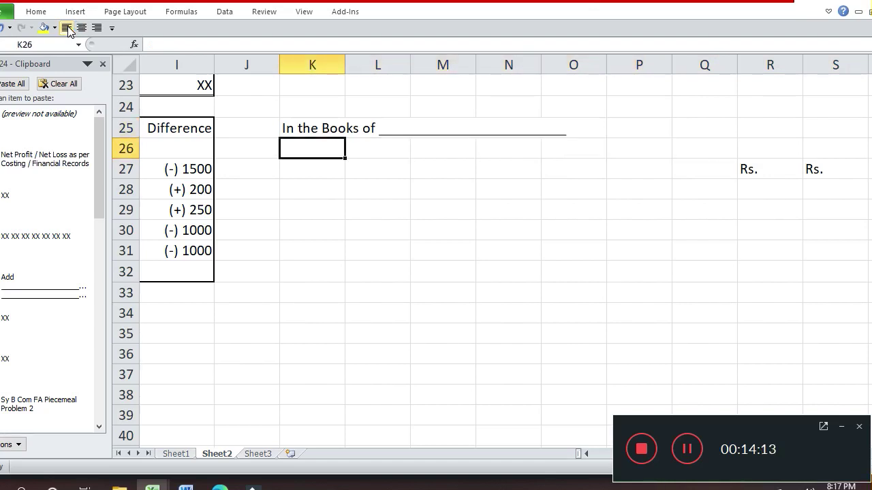
type("Stat")
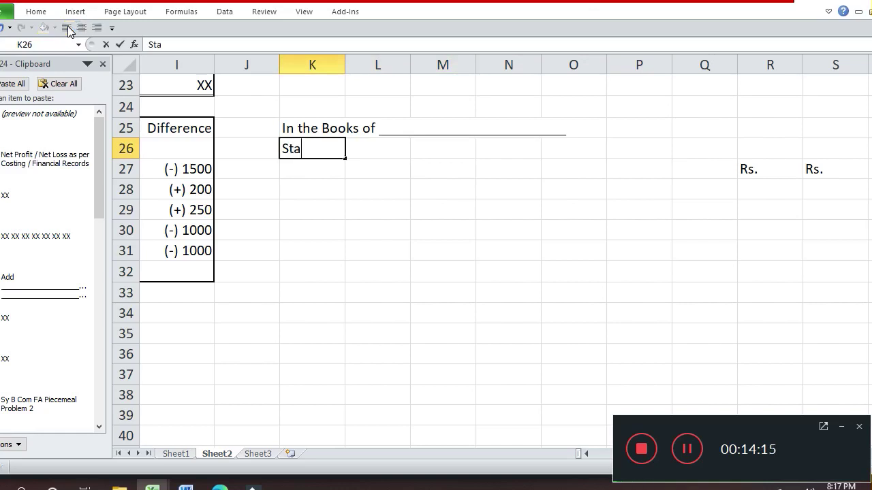
type("ement s")
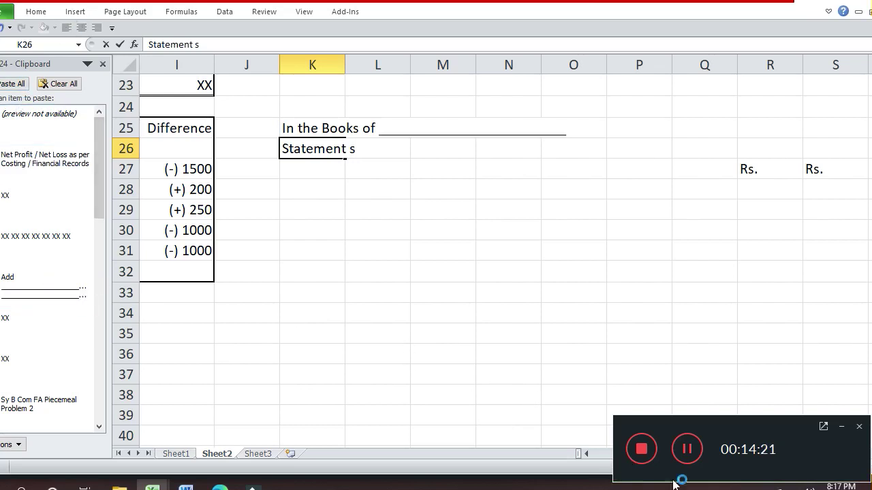
left_click(641, 449)
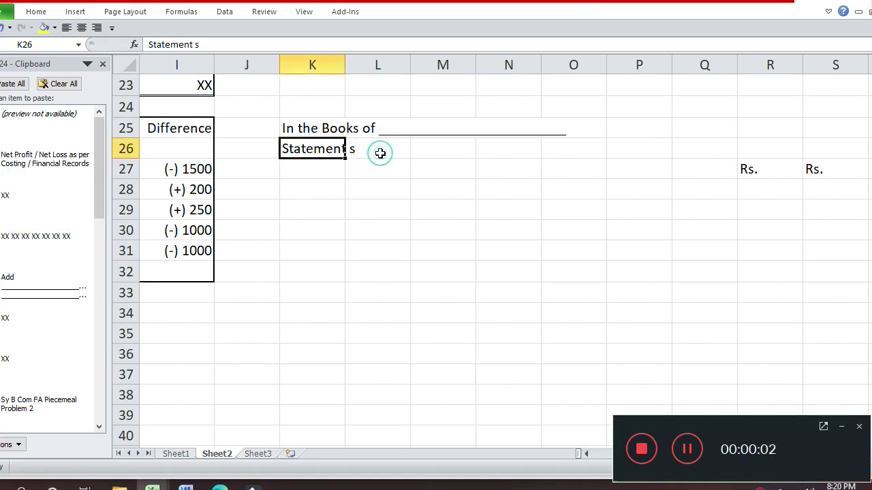
key("F2")
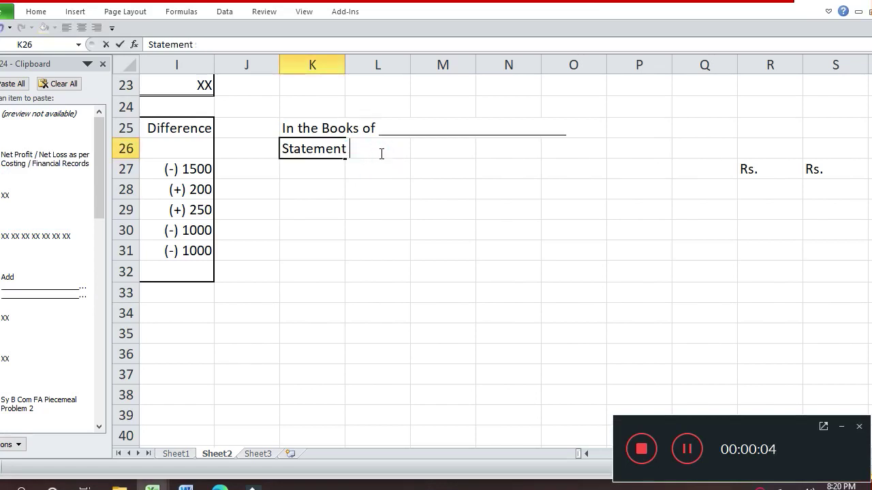
type("howing Re")
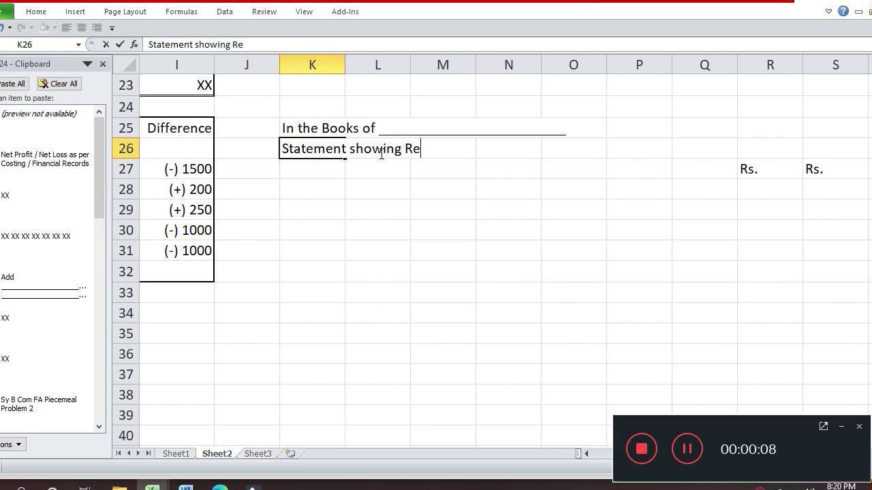
type("concil")
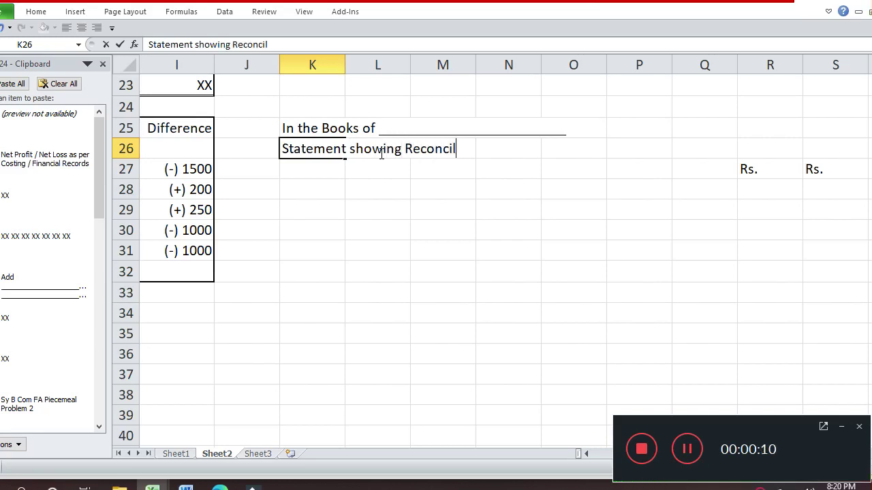
type("iatio")
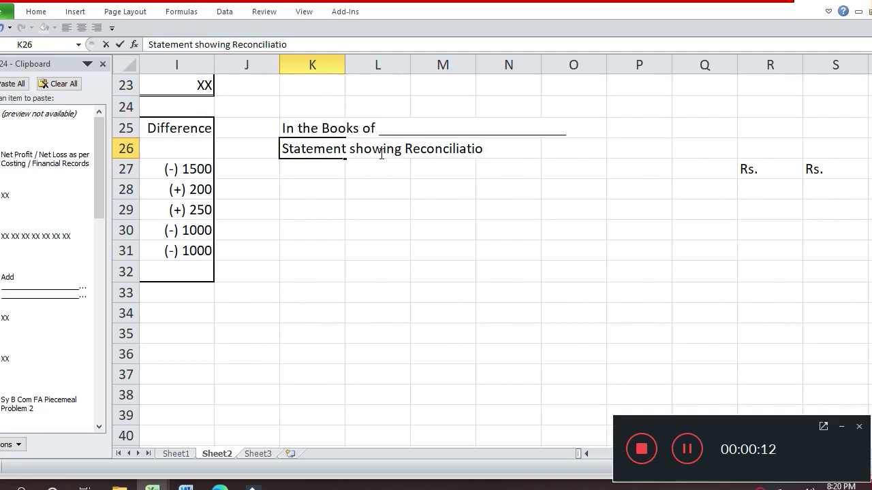
type("n of Cost a")
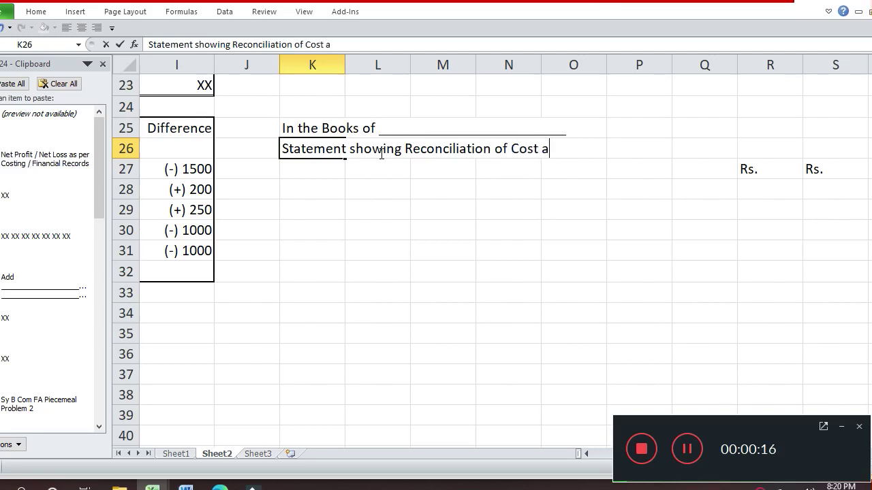
type("nd Fi")
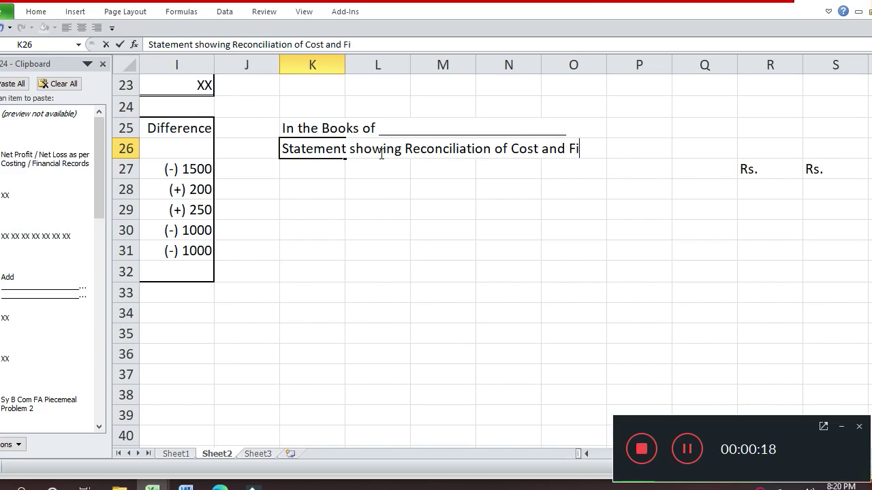
type("nancial")
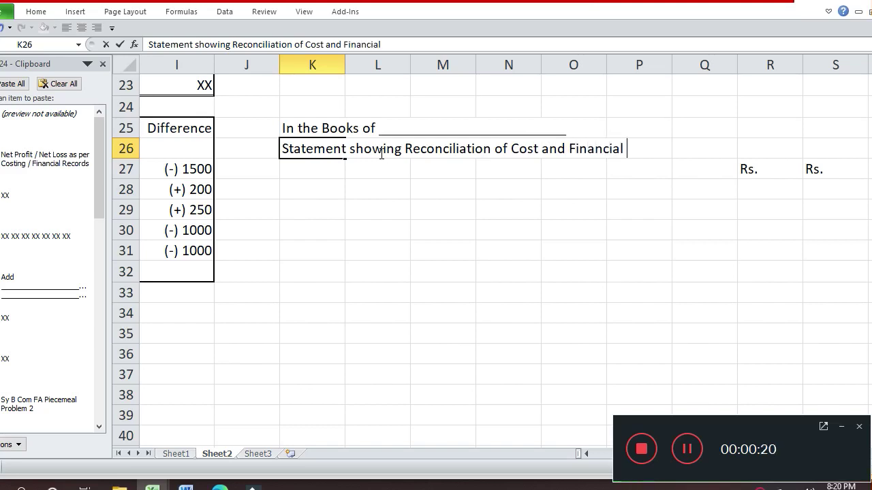
type(" Recor")
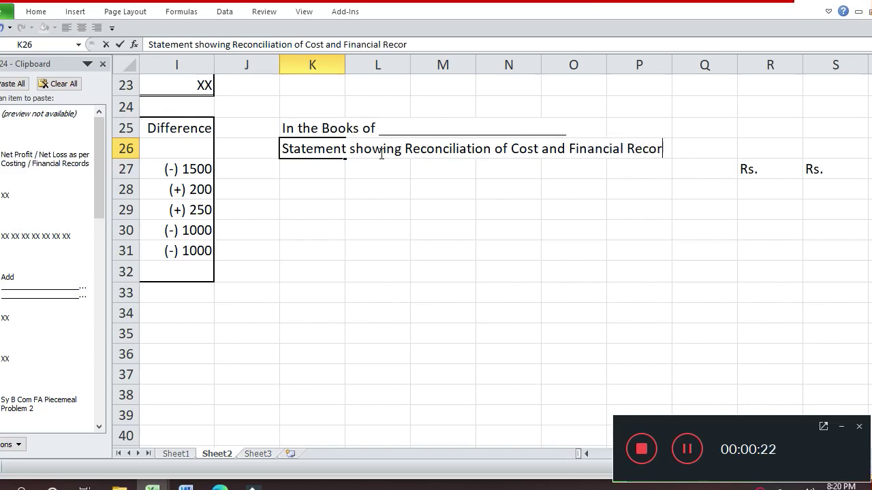
type("ds")
key("Return")
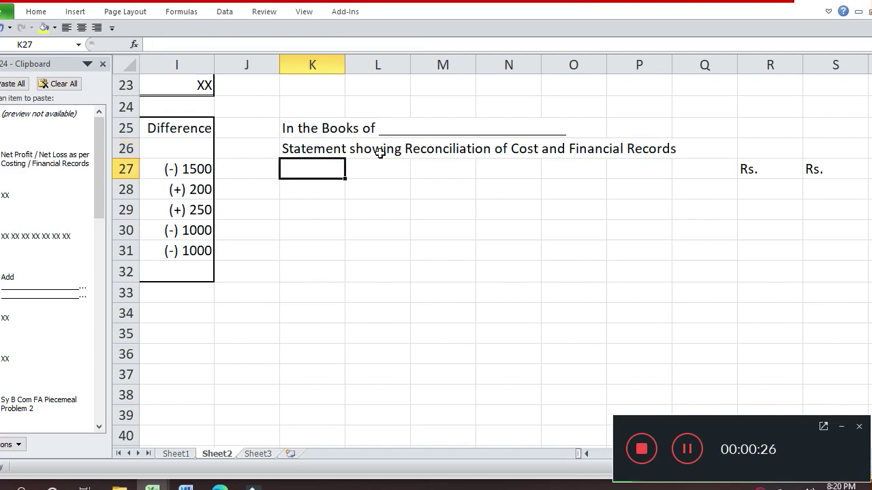
Enter the column heading "Particulars" in cell K27 below the statement title
type("Parti")
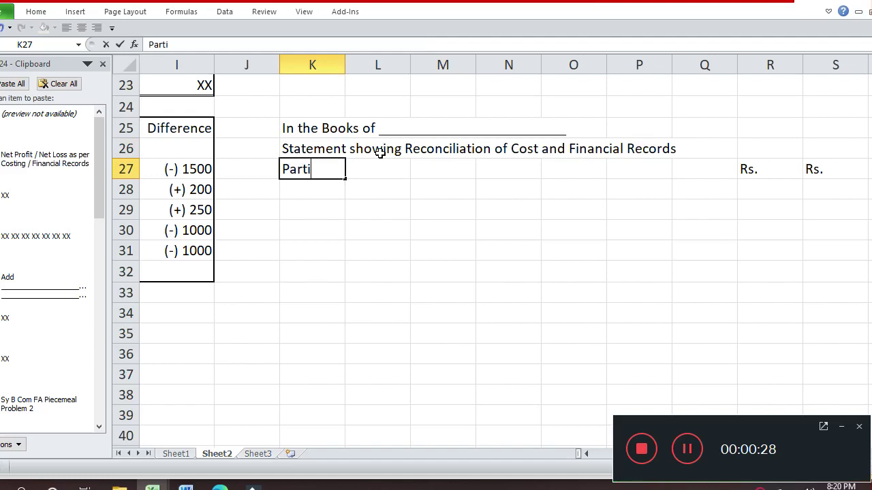
type("culars")
key("Return")
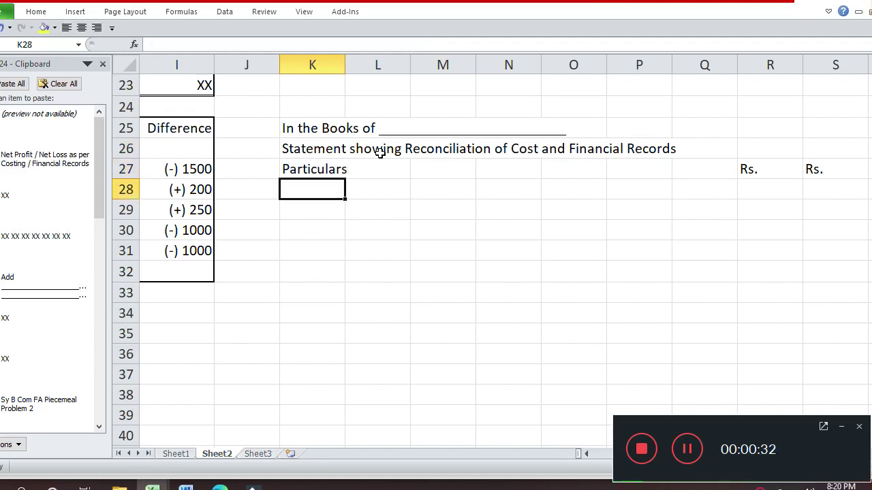
Apply a medium solid outline border around the statement area K27:S42
key("Up")
key("shift+Right")
key("shift+Right")
key("shift+Right")
key("shift+Right")
key("shift+Right")
key("shift+Right")
key("shift+Right")
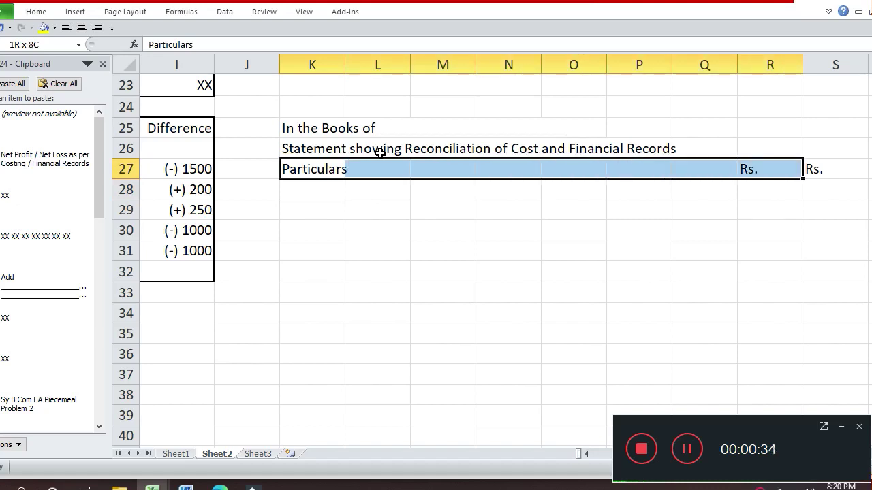
key("shift+Right")
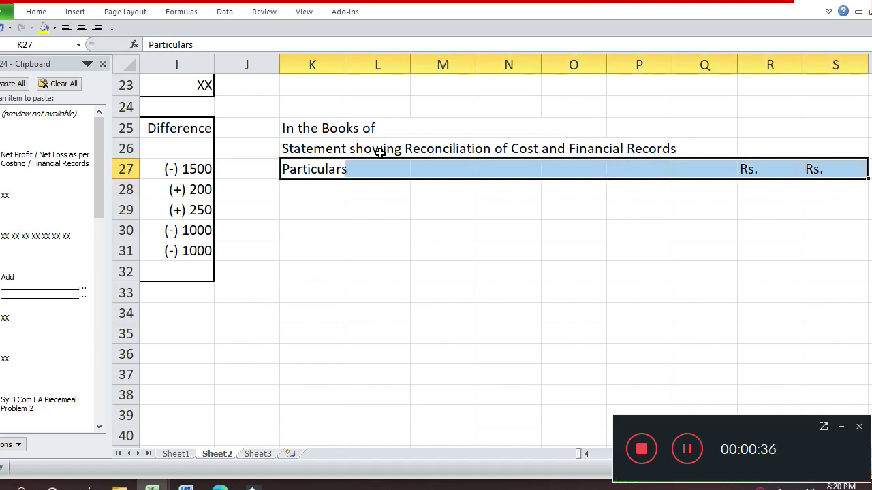
key("shift+Down")
key("shift+Down")
key("shift+Down")
key("shift+Down")
key("shift+Down")
key("shift+Down")
key("shift+Down")
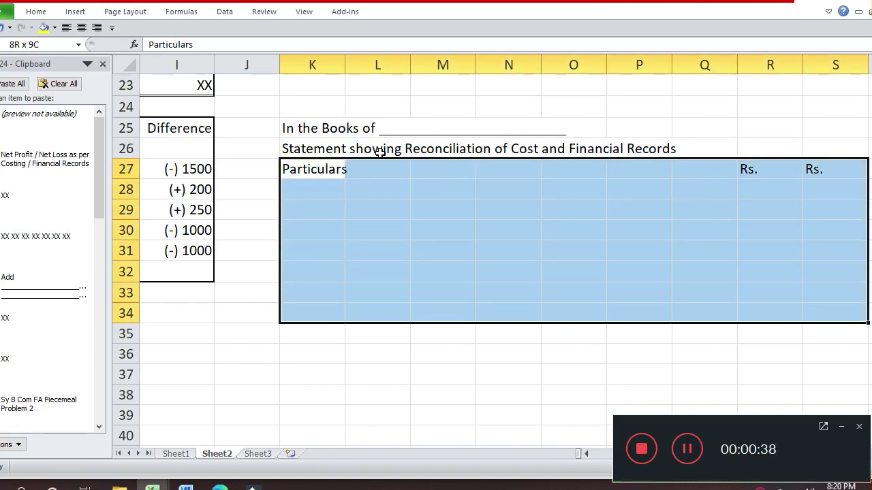
key("shift+Down")
key("shift+Down")
key("shift+Down")
key("shift+Down")
key("shift+Down")
key("shift+Down")
key("shift+Down")
key("shift+Down")
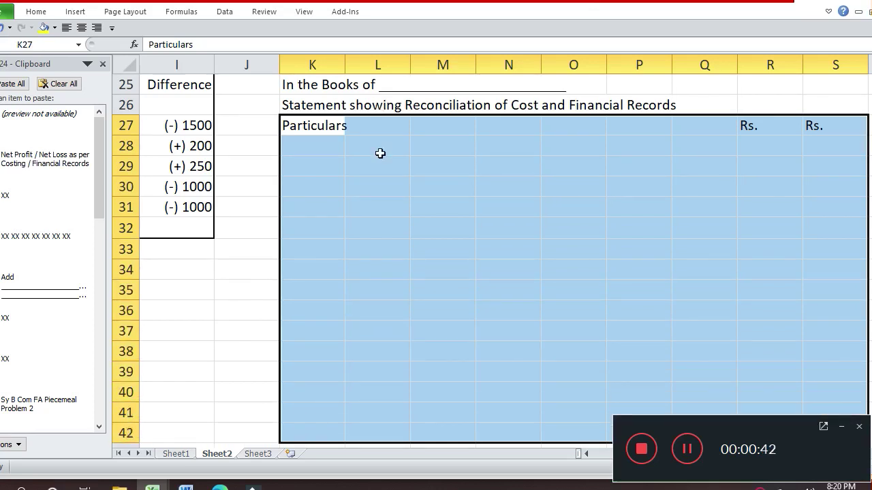
key("ctrl+1")
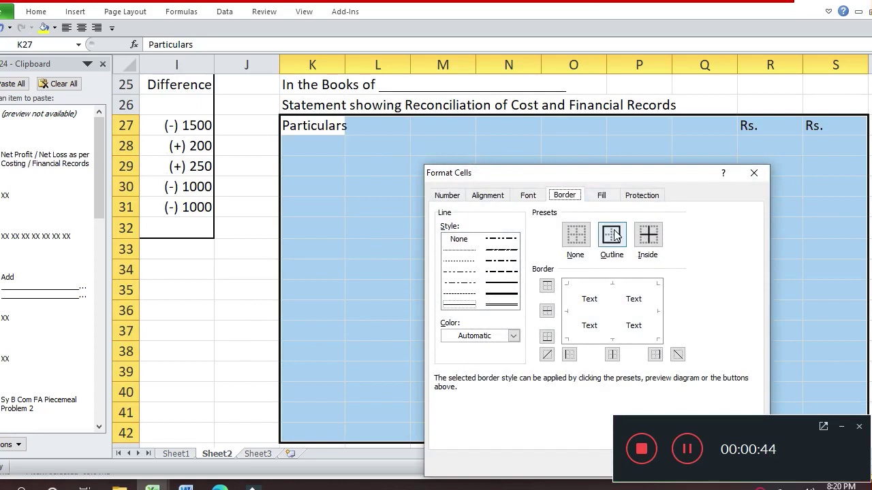
left_click(502, 288)
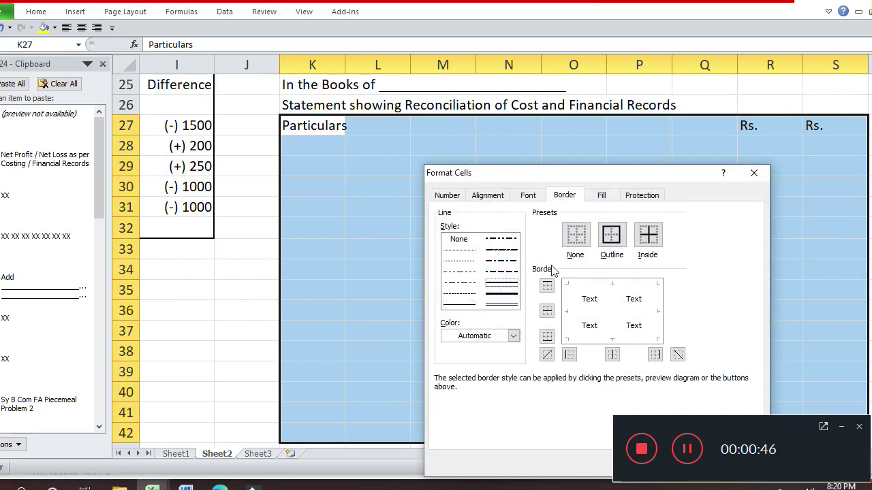
left_click(608, 236)
key("Return")
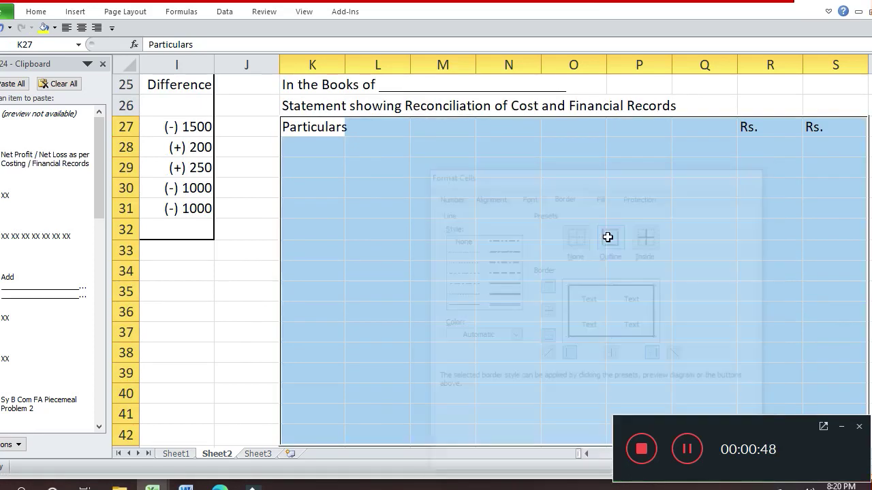
Add a medium solid outline and inner vertical divider to the two Rs. columns R27:S42, and right-align their contents
key("Right")
key("Right")
key("Right")
key("Right")
key("Right")
key("Right")
key("Right")
key("shift+Right")
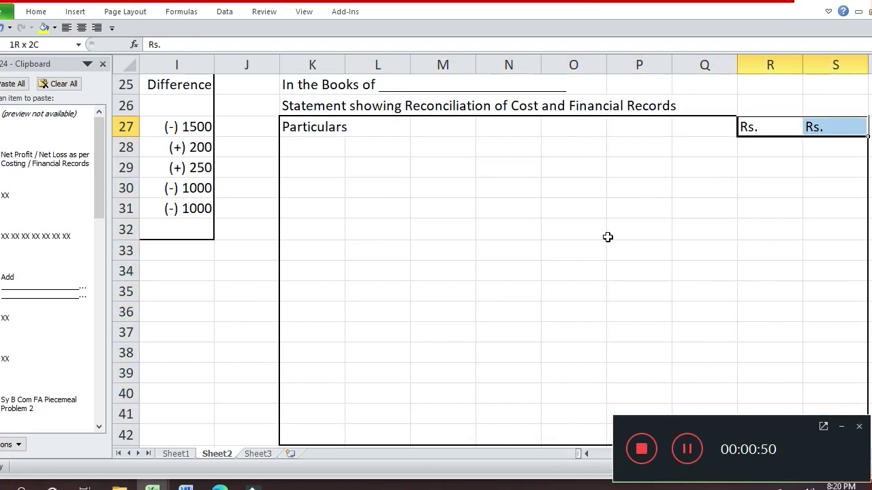
key("shift+Down")
key("shift+Down")
key("shift+Down")
key("shift+Down")
key("shift+Down")
key("shift+Down")
key("shift+Down")
key("shift+Down")
key("shift+Down")
key("shift+Down")
key("shift+Down")
key("shift+Down")
key("shift+Down")
key("shift+Down")
key("shift+Down")
key("shift+Down")
key("shift+Down")
key("shift+Down")
key("shift+Down")
key("shift+Down")
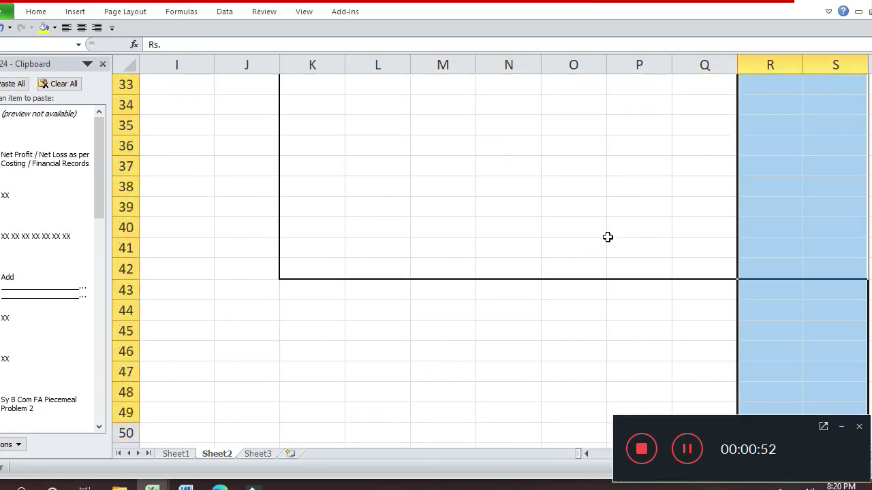
key("shift+Up")
key("shift+Up")
key("shift+Up")
key("shift+Up")
key("shift+Up")
key("shift+Up")
key("shift+Up")
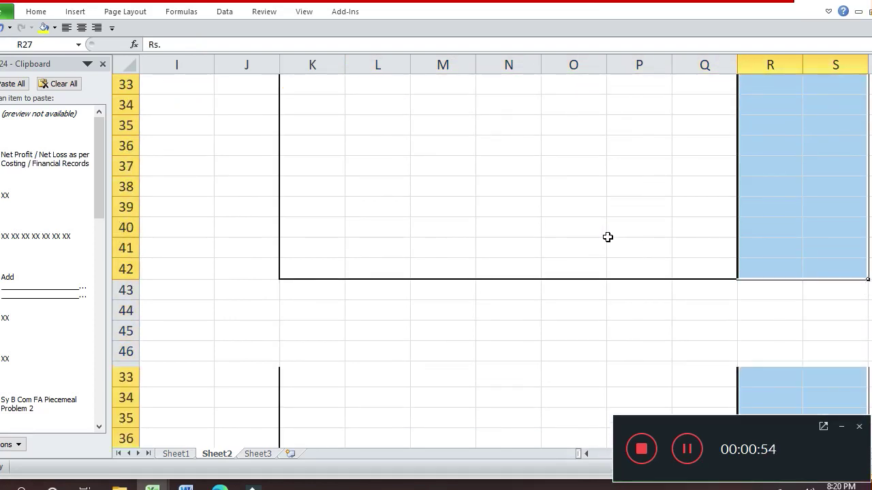
key("ctrl+1")
left_click(611, 234)
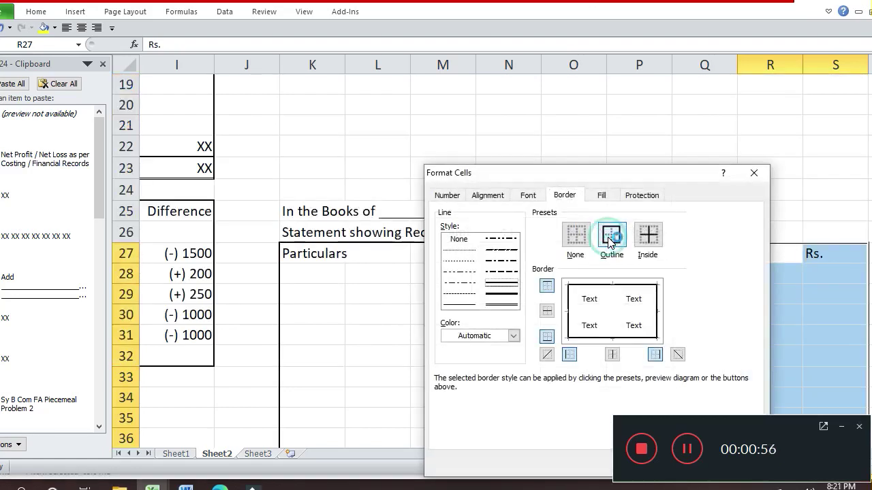
left_click(611, 327)
key("Return")
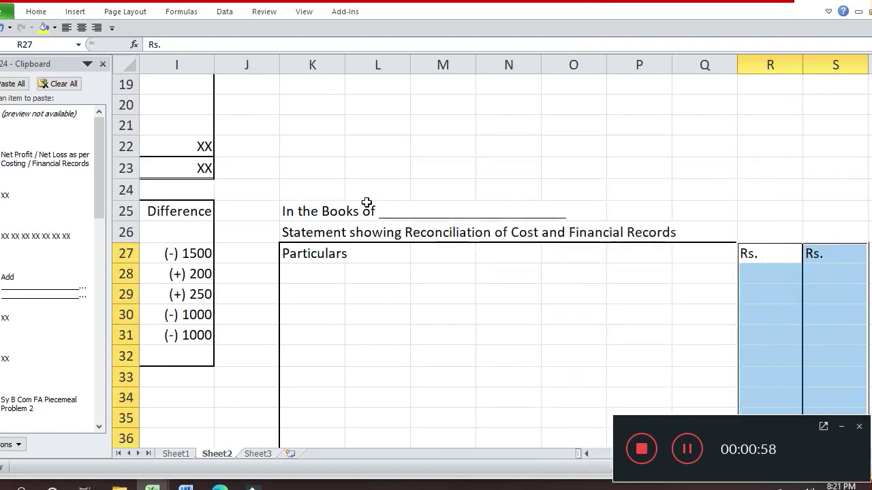
left_click(96, 27)
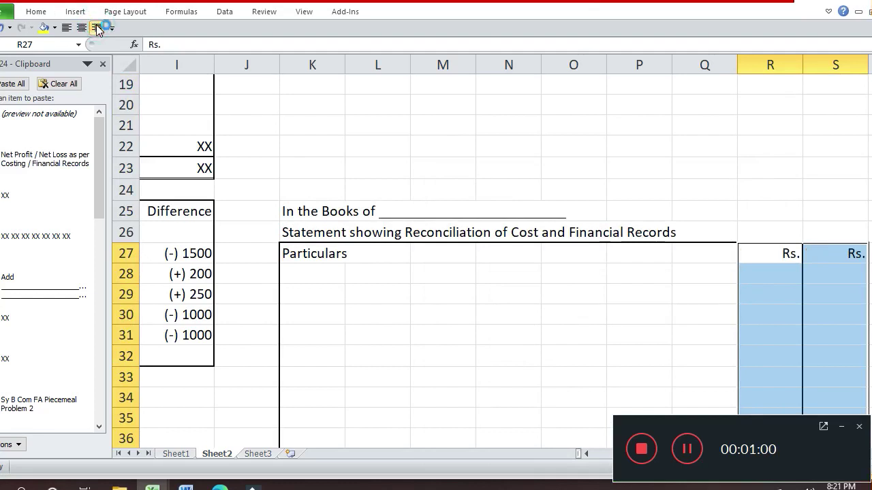
Examine the blank reconciliation format and the costing-versus-financial comparison table on Sheet2
key("Down")
key("Down")
key("Left")
key("Left")
key("Left")
key("Left")
key("Left")
key("Left")
key("Left")
key("Left")
key("Left")
key("Left")
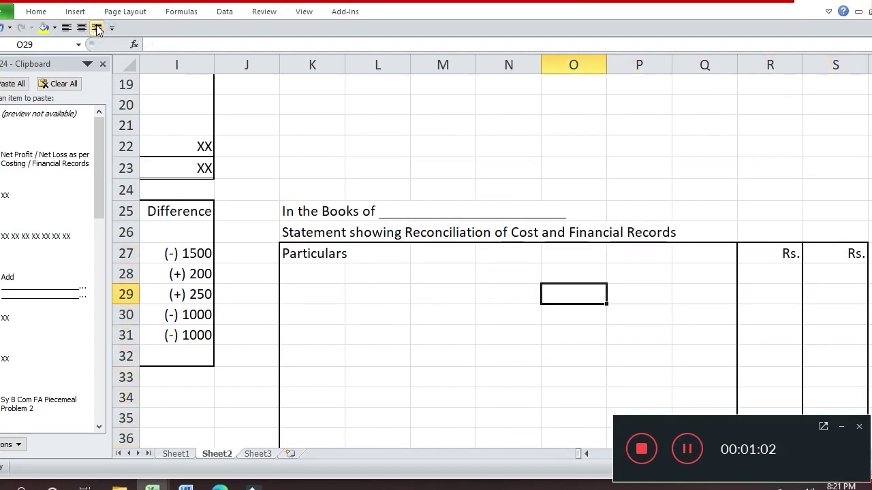
key("Right")
key("Right")
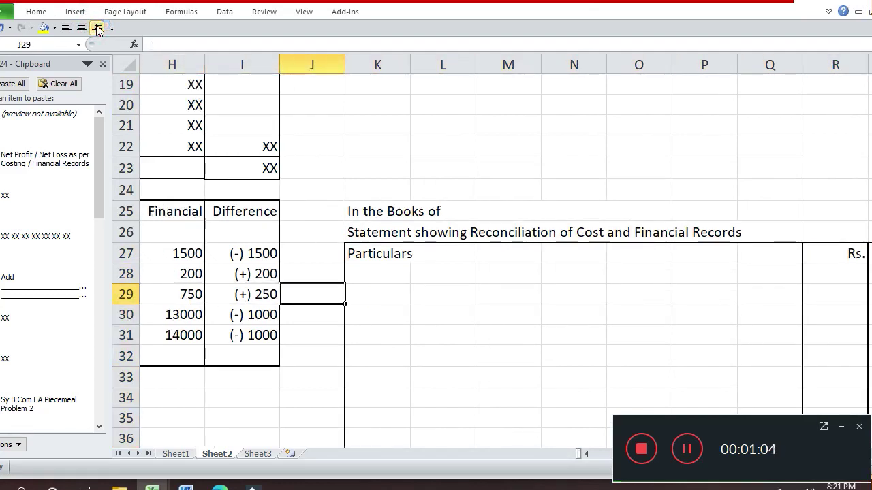
key("Left")
key("Left")
key("Left")
key("Left")
key("Left")
key("Left")
key("Left")
key("Left")
key("Left")
key("Up")
key("Up")
key("Up")
key("Up")
key("Up")
key("Up")
key("Up")
key("Up")
key("Up")
key("Up")
key("Up")
key("Up")
key("Up")
key("Up")
key("Up")
key("Up")
key("Up")
key("Up")
key("Up")
key("Up")
key("Up")
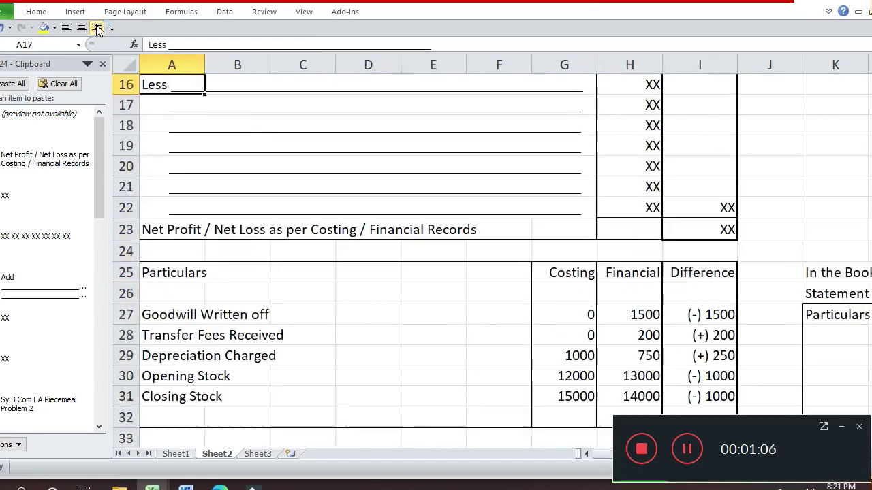
key("Down")
key("Down")
key("Down")
key("Down")
key("Down")
key("Down")
key("Down")
key("Down")
key("Down")
key("Down")
key("Down")
key("Down")
key("Down")
key("Down")
key("Down")
key("Down")
key("Down")
key("Down")
key("Down")
key("Down")
key("Down")
key("Down")
key("Down")
key("Down")
key("Down")
key("Down")
key("Down")
key("Down")
key("Down")
key("Down")
key("Down")
key("Down")
key("Down")
key("Down")
key("Down")
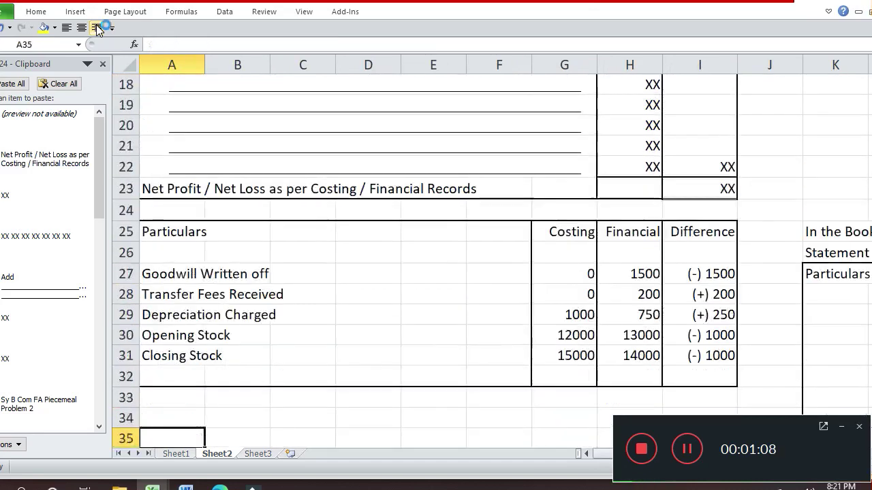
Enter "Net Profit as per Costing Records" in cell K29 of the reconciliation statement
key("Right")
key("Right")
key("Right")
key("Right")
key("Right")
key("Right")
key("Right")
key("Right")
key("Right")
key("Right")
key("Right")
key("Right")
key("Right")
key("Right")
key("Right")
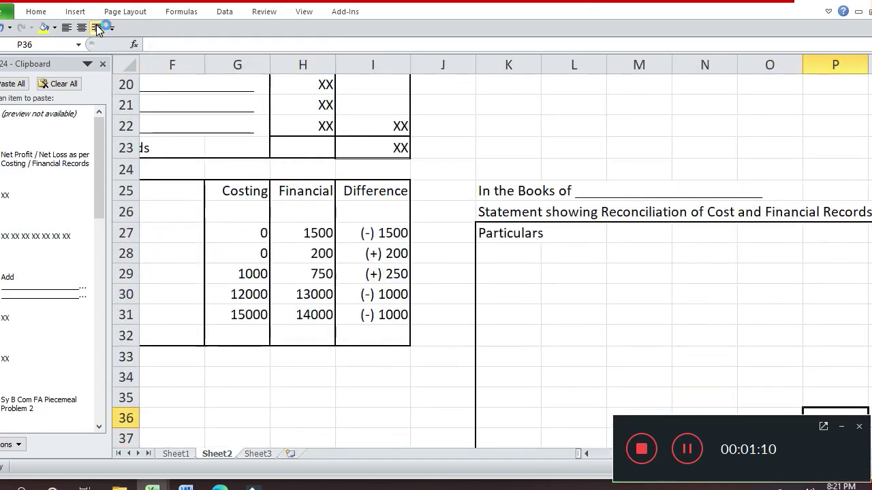
key("Up")
key("Up")
key("Up")
key("Up")
key("Up")
key("Up")
key("Up")
key("Left")
key("Left")
key("Left")
key("Left")
key("Left")
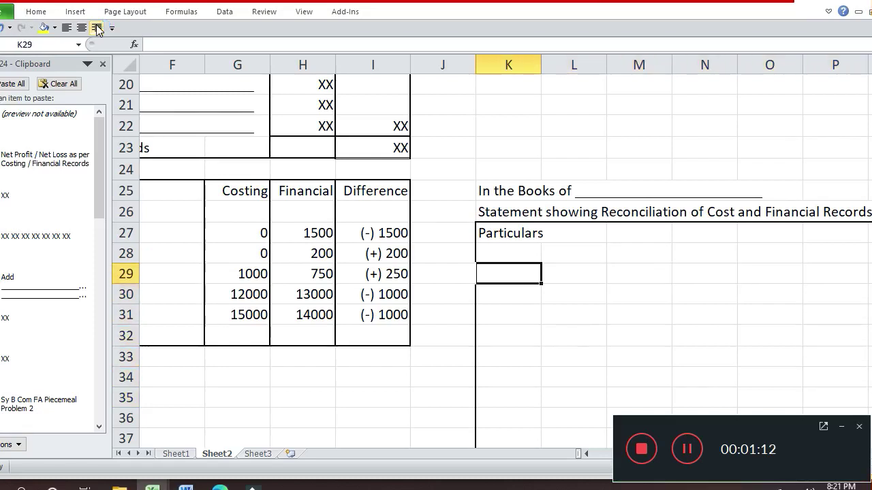
type("Net ")
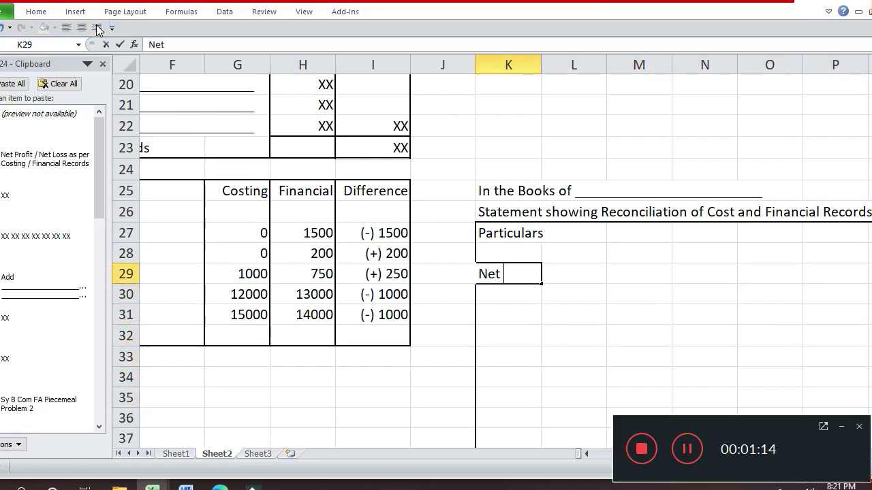
type("Profit a")
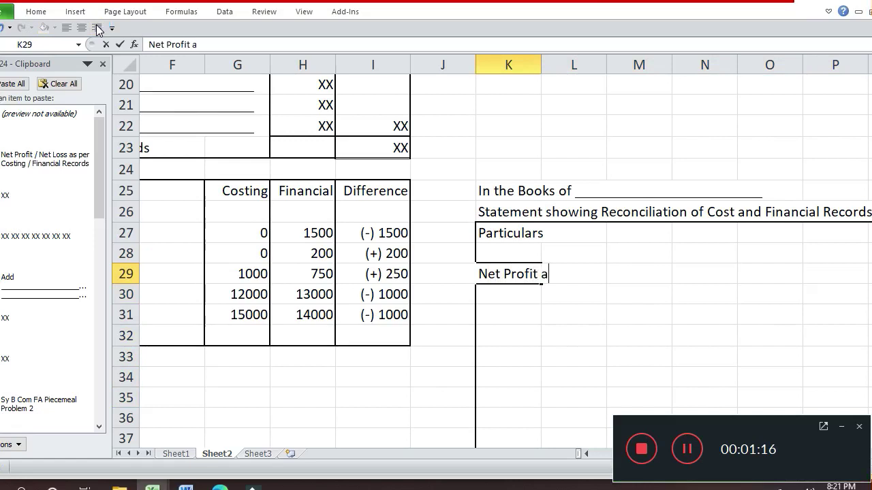
type("s per Costin")
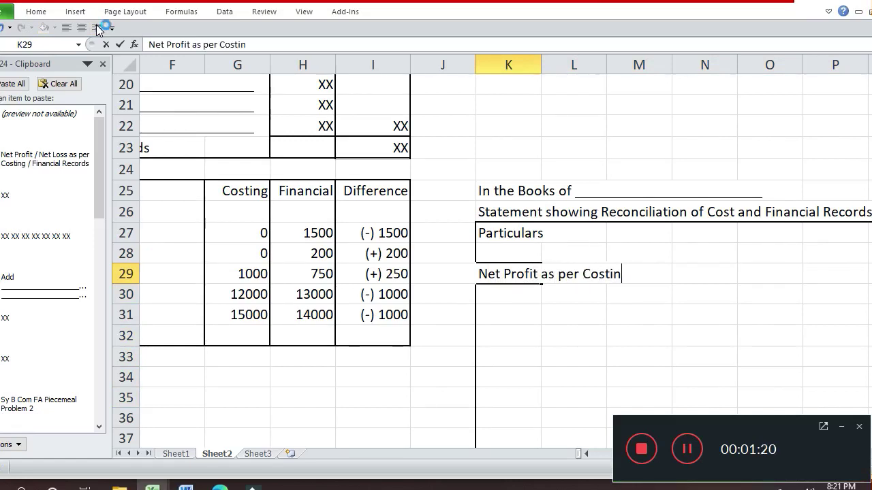
type("g Rec")
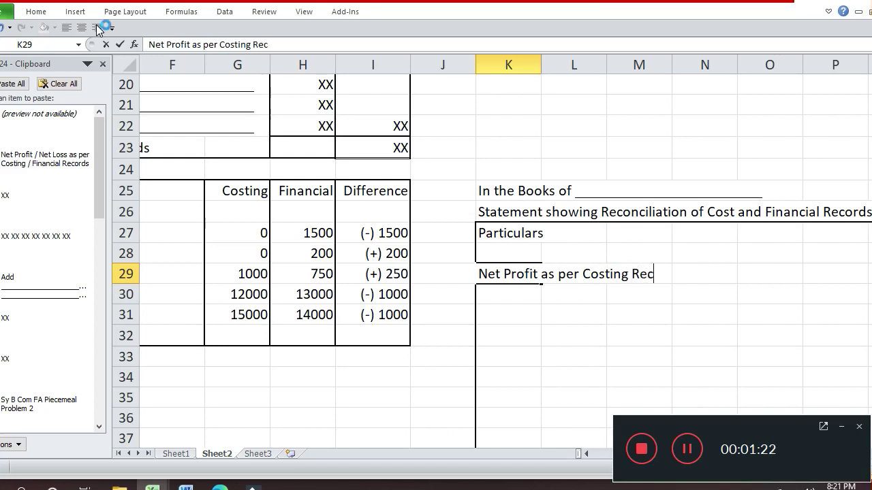
type("ords")
key("Return")
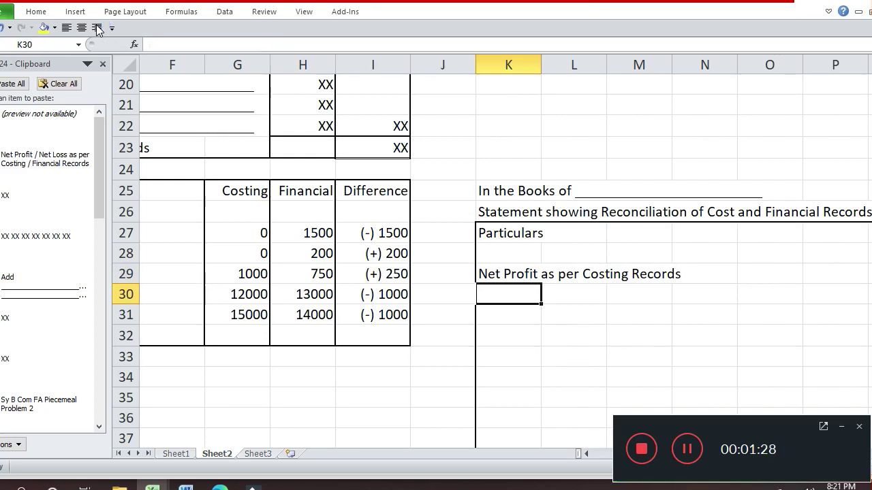
Enter 59650 in cell S29, the outer Rs. column of the net profit row
key("Up")
key("Right")
key("Right")
key("Right")
key("Right")
key("Right")
key("Right")
key("Right")
key("Right")
key("Right")
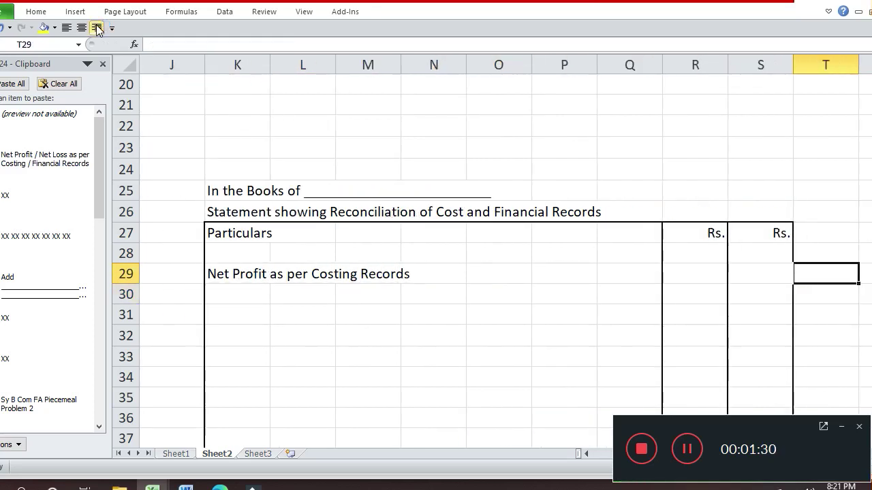
key("Left")
type("59650")
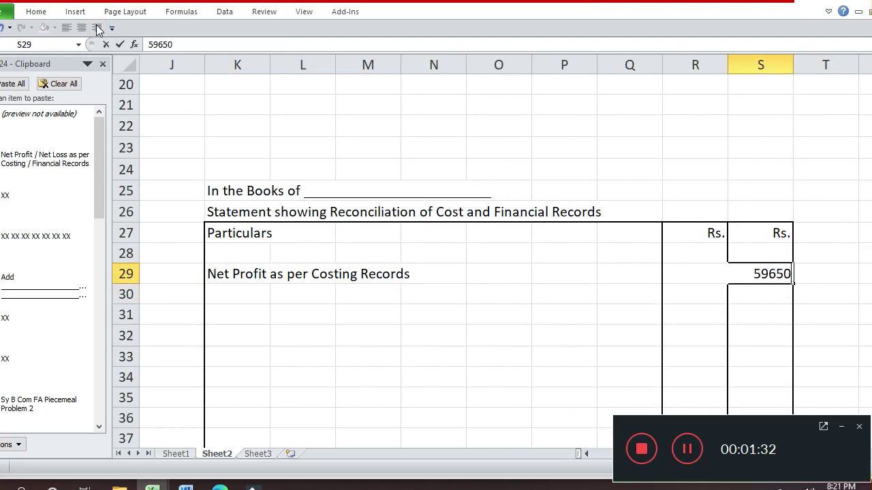
key("Return")
Enter the label "Add" in cell K31, below the net profit row of the statement
key("Left")
key("Left")
key("Left")
key("Left")
key("Left")
key("Left")
key("Left")
key("Left")
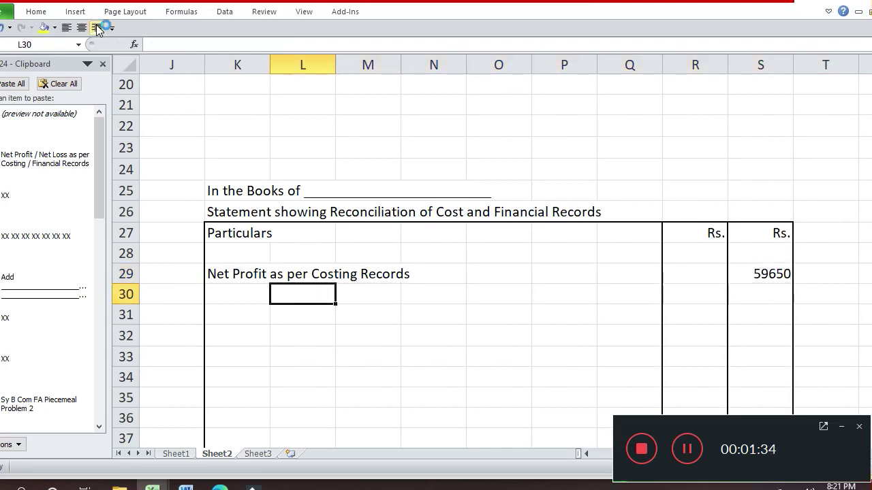
key("Down")
type("Add")
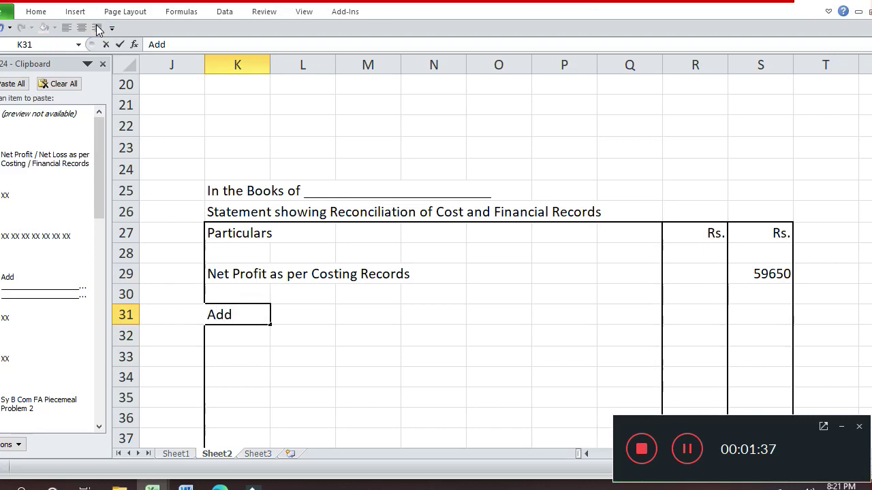
key("Return")
Check the Transfer Fees Received row and its difference in the comparison table
key("Left")
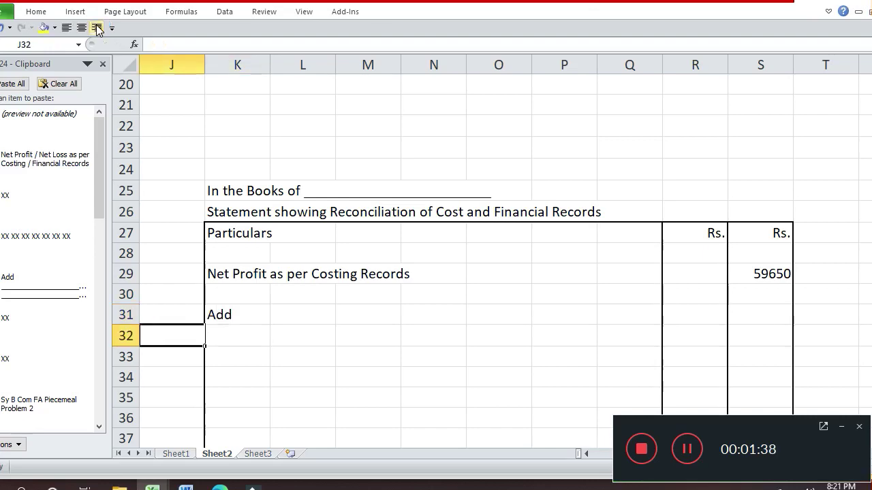
key("Home")
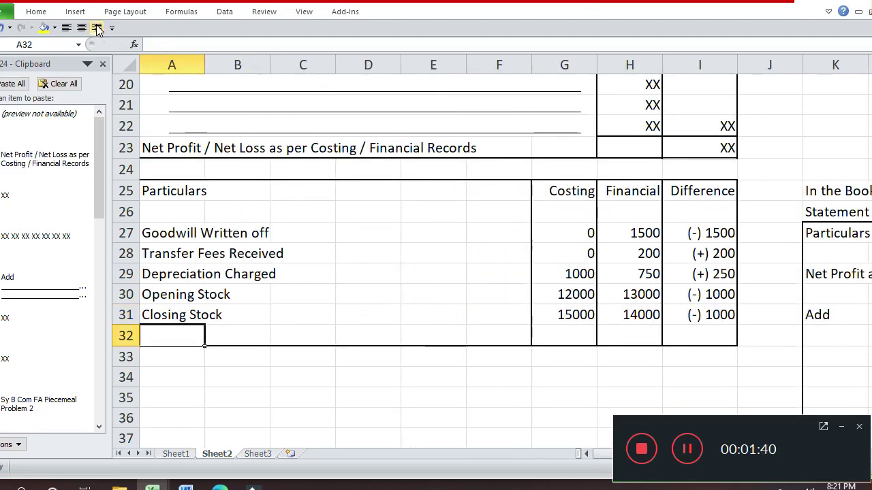
key("Up")
key("Up")
key("Up")
key("Up")
key("Right")
key("Right")
key("Right")
key("Right")
key("Right")
key("Right")
key("Right")
key("Right")
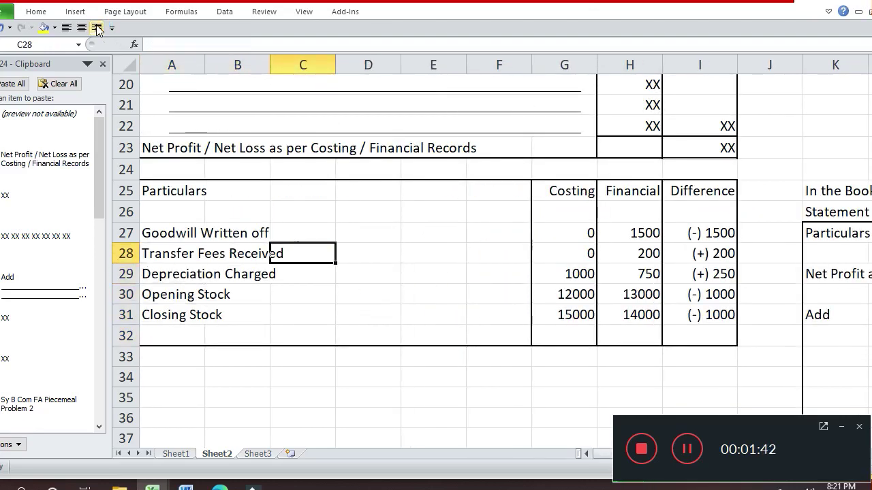
Extend the "Add" label in cell K31 of the reconciliation statement to read "Add Transfer"
key("Right")
key("Down")
key("Down")
key("Down")
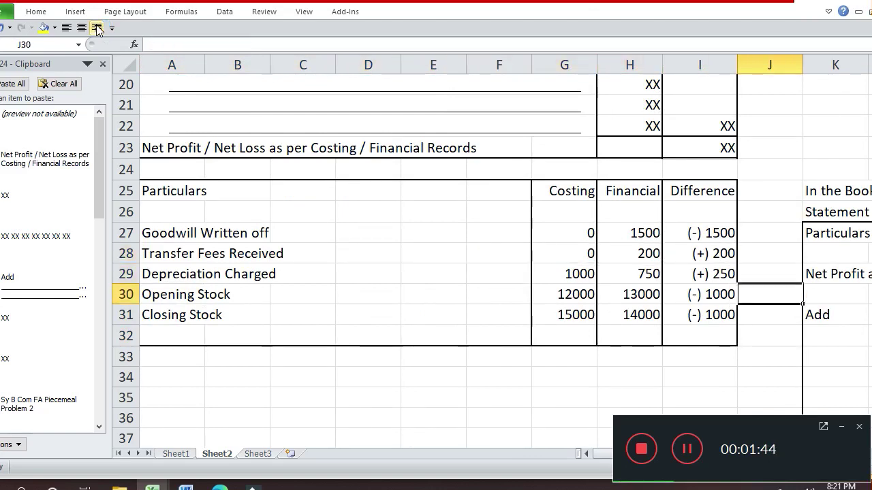
key("Right")
key("F2")
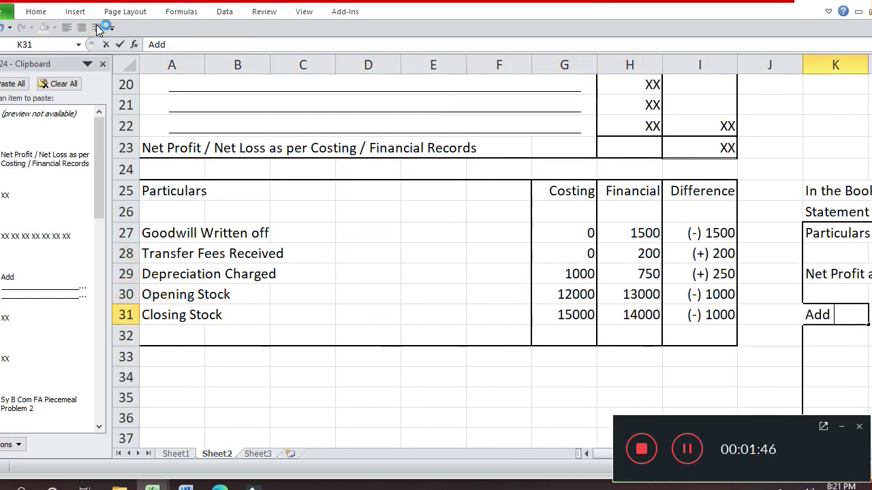
type("Tra")
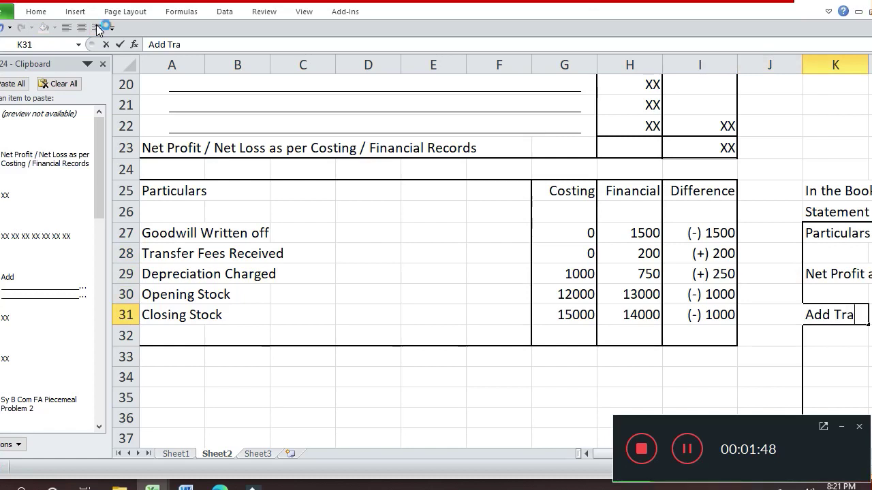
type("nsfer")
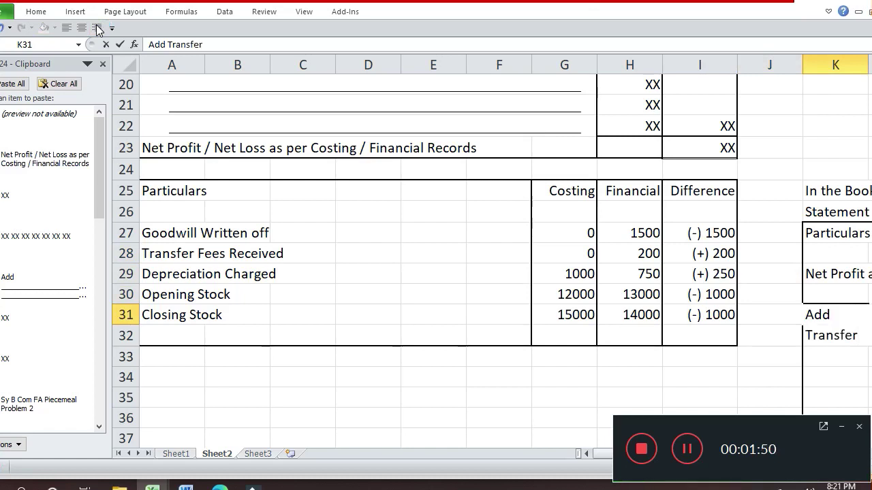
key("Return")
Complete the label in cell K31 as "Add Transfer Fees received recorded in Financial recorded not recorded"
key("Up")
key("Right")
key("Right")
key("Right")
key("Right")
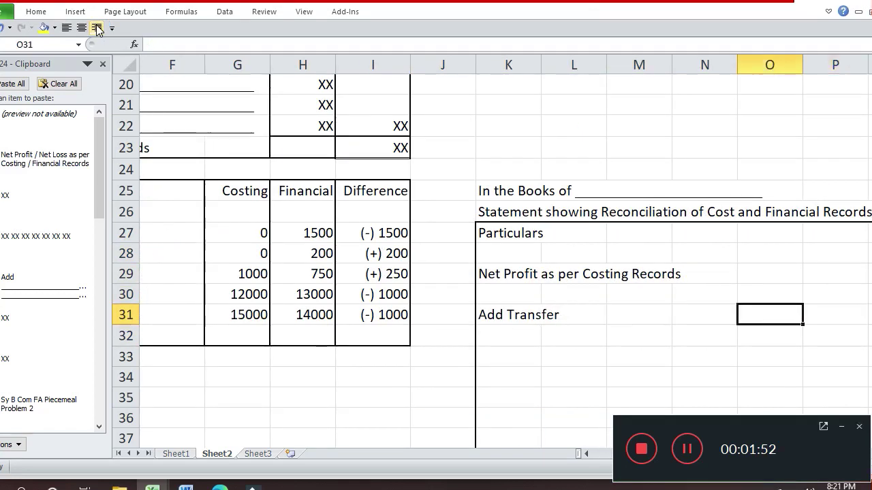
key("Right")
key("Right")
key("Right")
key("Left")
key("Left")
key("Left")
key("Left")
key("Left")
key("Left")
key("Left")
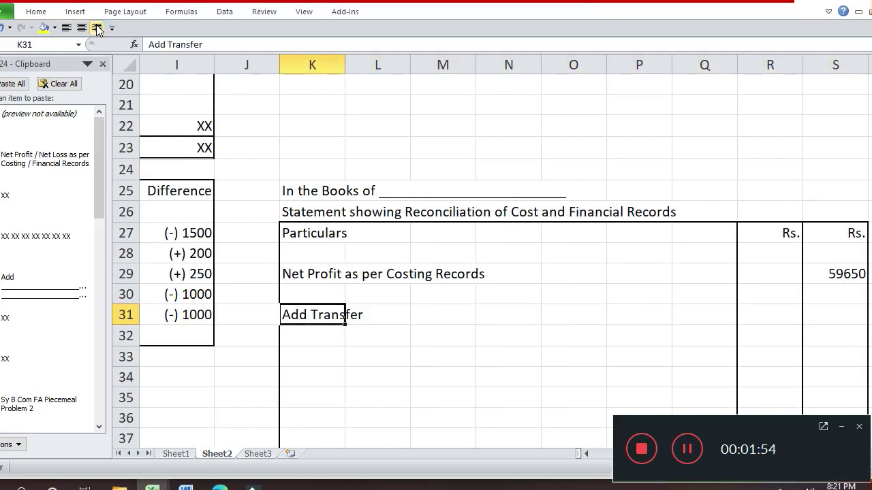
key("F2")
type("F")
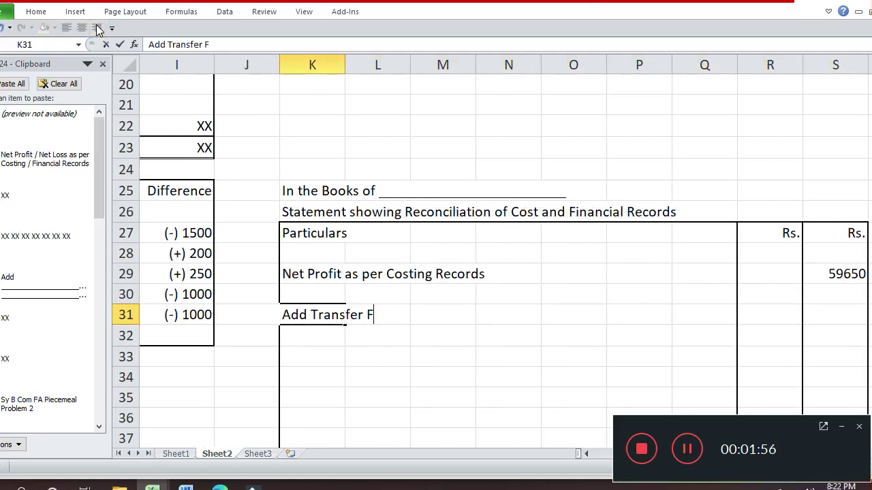
type("ees rec")
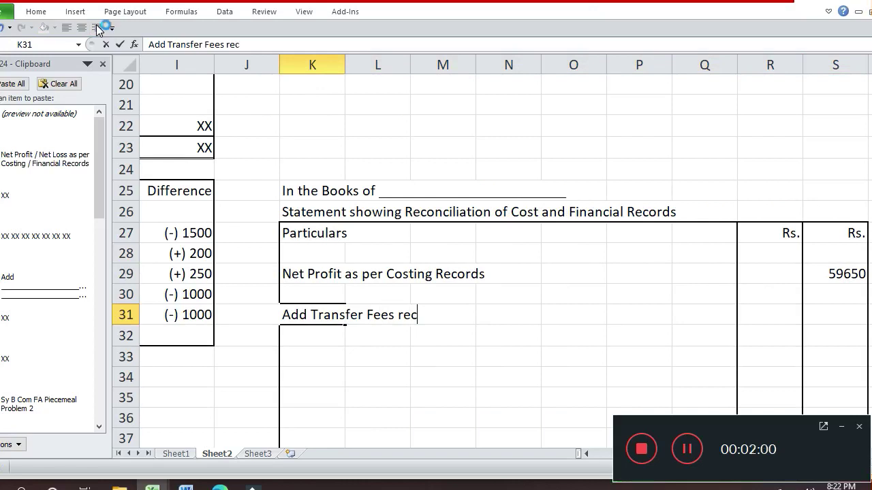
type("eived ")
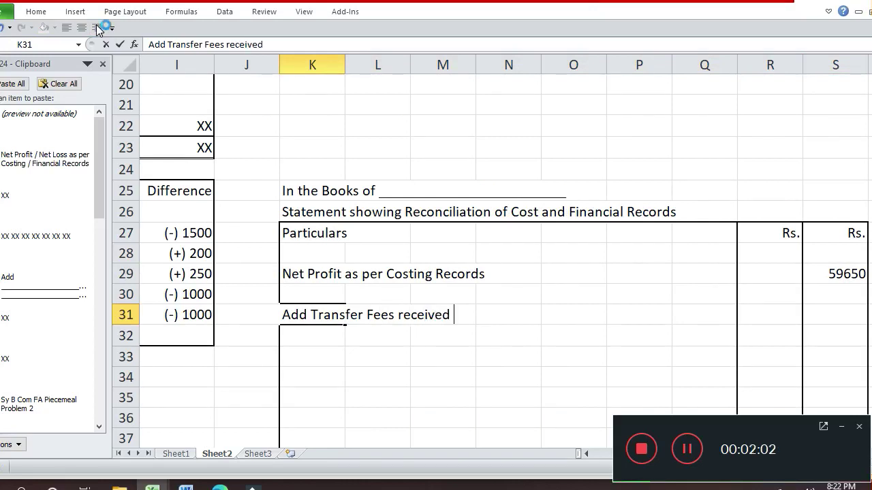
type("re")
type("co")
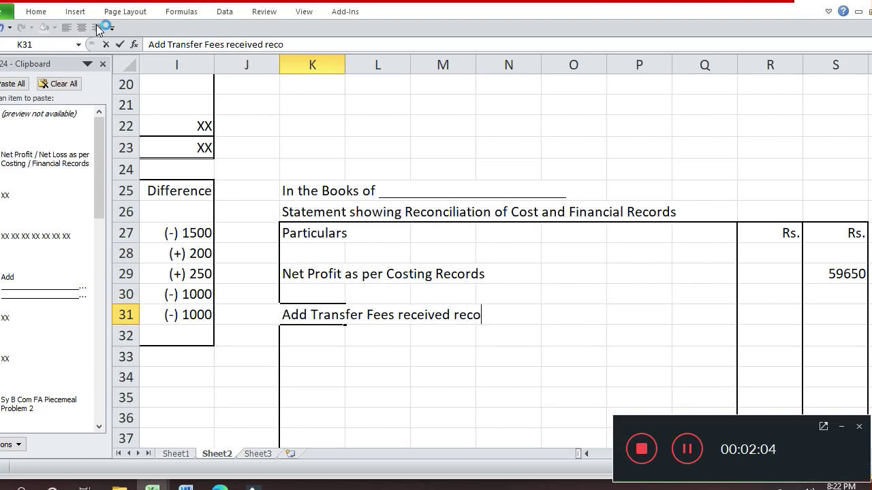
type("frded in ")
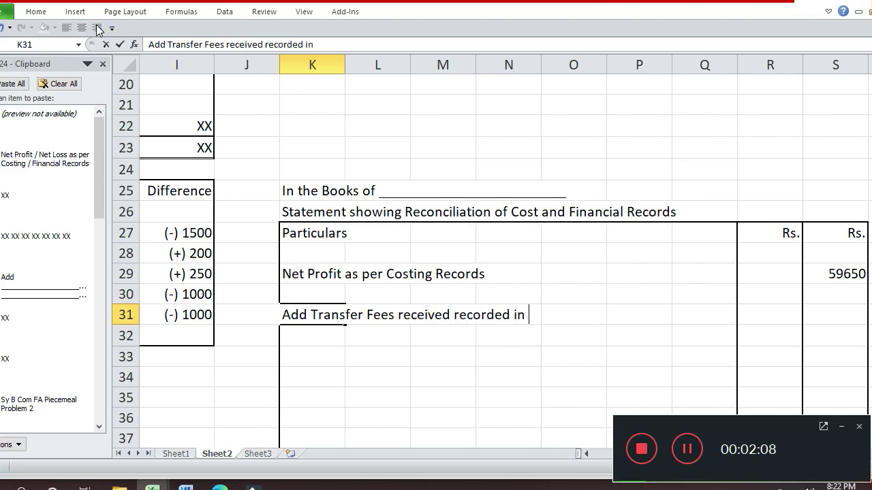
type("Financial")
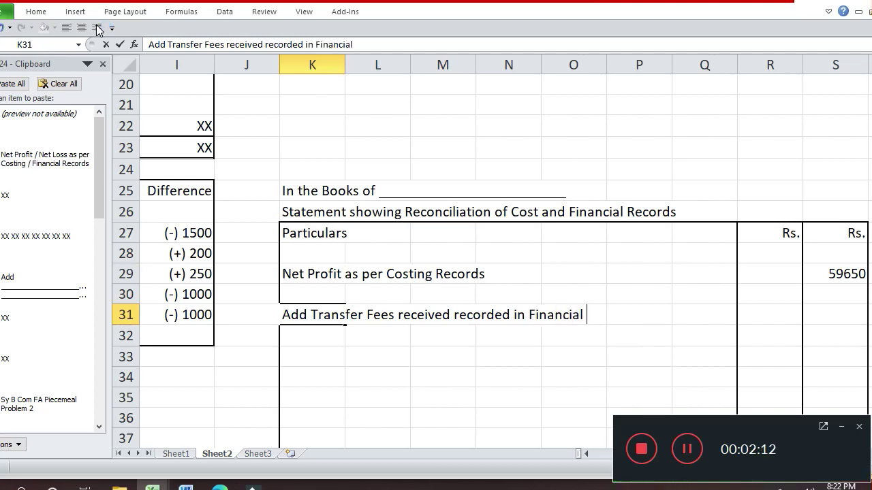
type(" recorde")
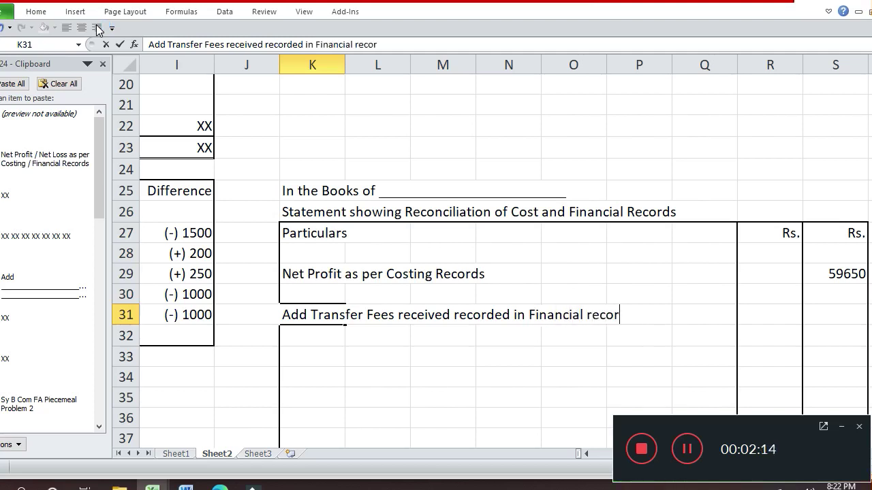
type("d no")
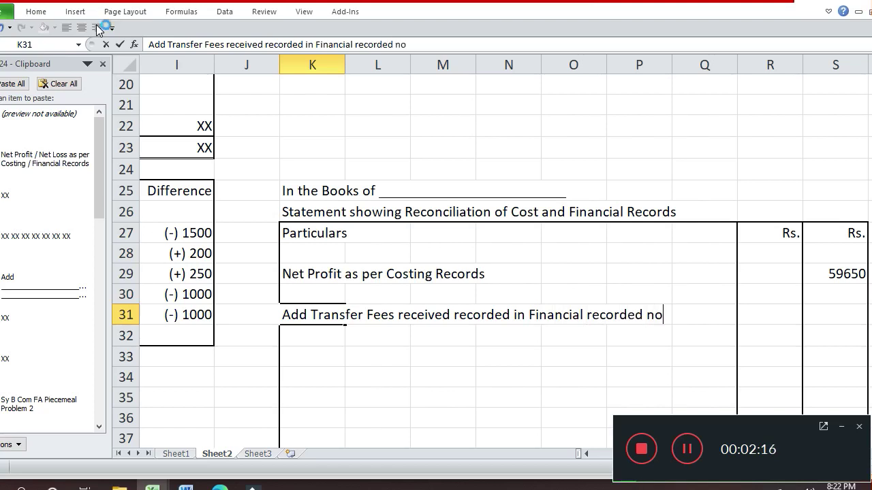
type("t recorded")
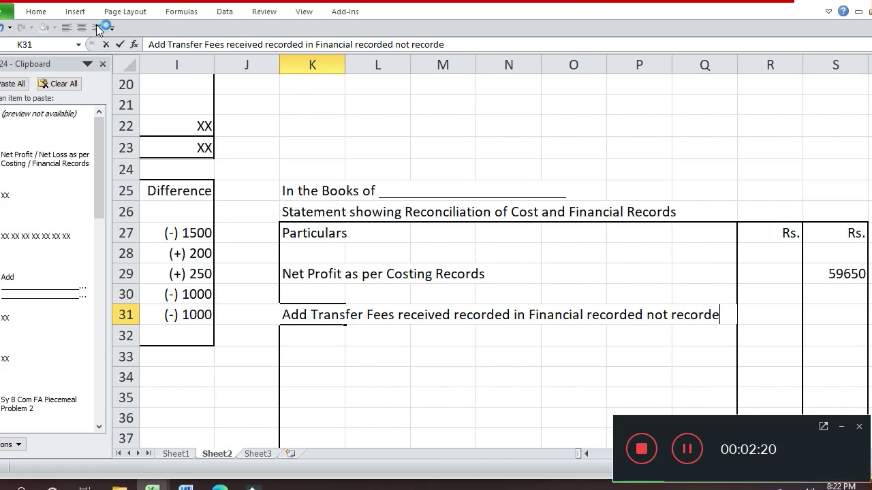
key("Return")
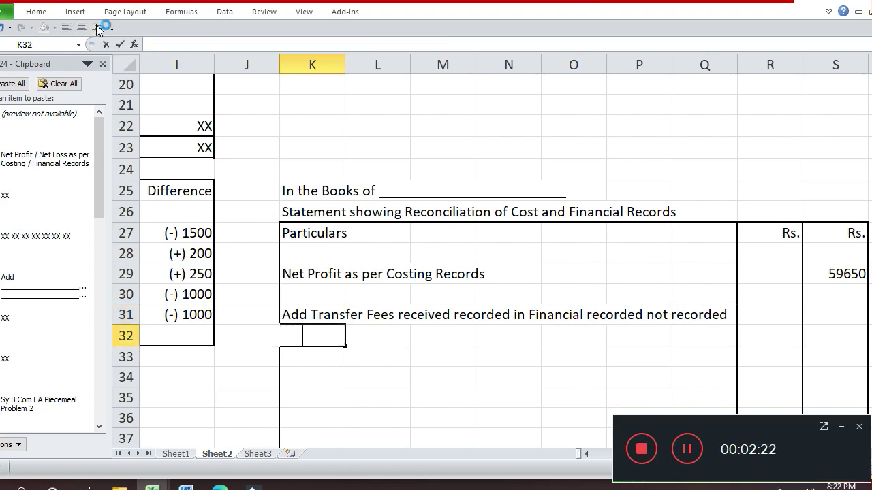
Continue the transfer fees label in cell K32 with "in Costing Records", indented with leading spaces
type("in Co")
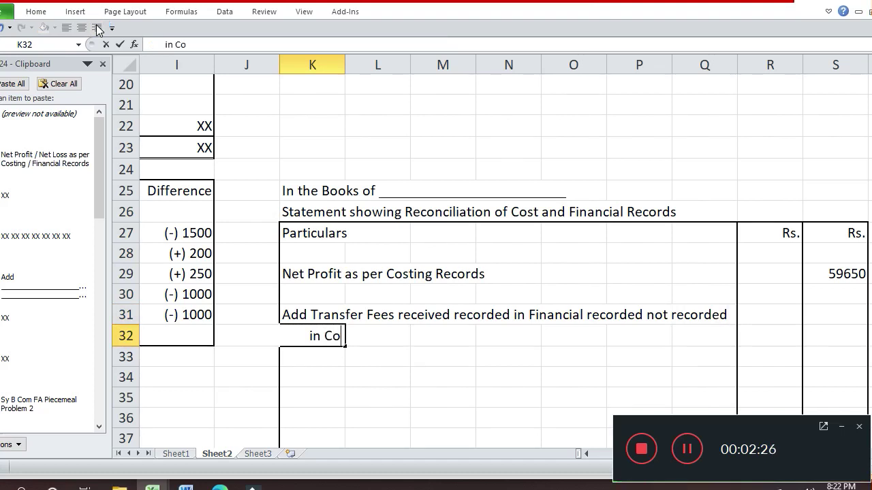
type("s")
type("ting ")
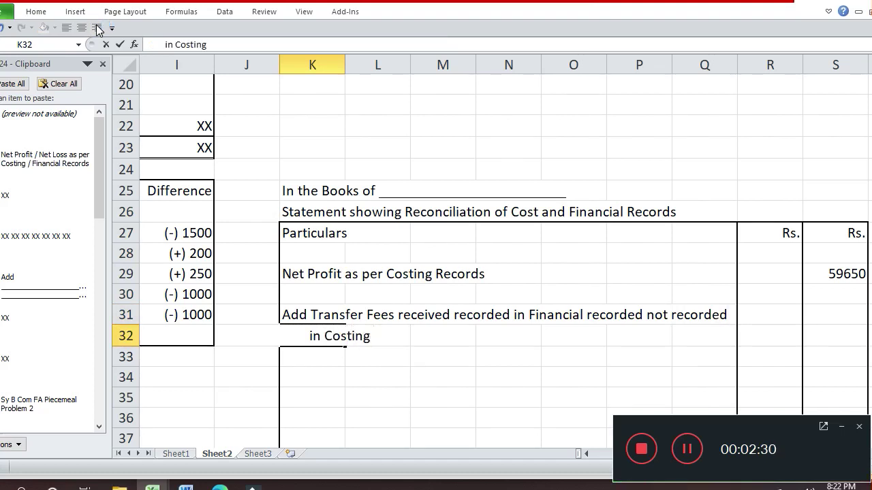
type("Records")
key("Return")
Review the transfer fees label and check the Transfer Fees Received difference in the comparison table
key("Up")
key("Up")
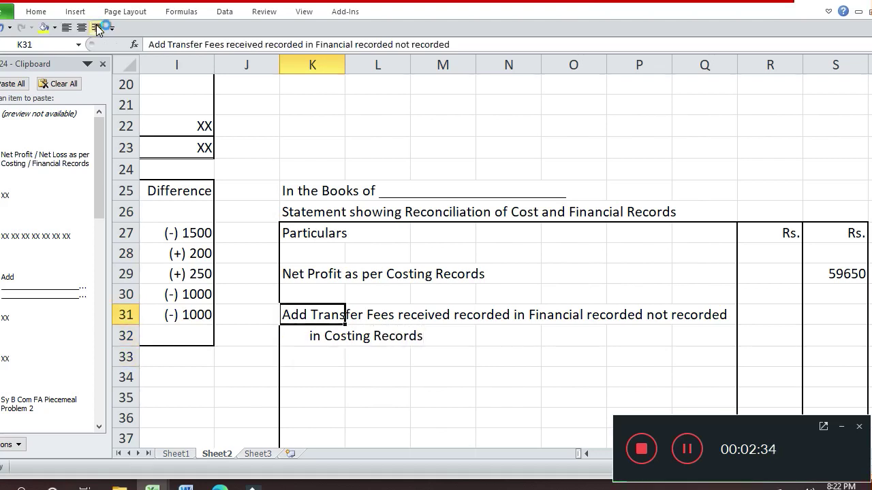
key("Right")
key("Right")
key("Right")
key("Right")
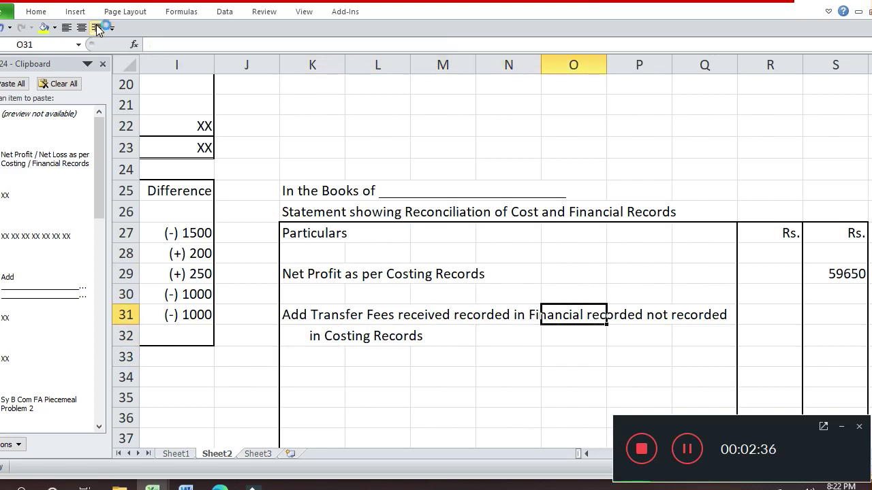
key("Left")
key("Left")
key("Right")
key("Down")
key("Left")
key("Left")
key("Left")
key("Left")
key("Left")
key("Left")
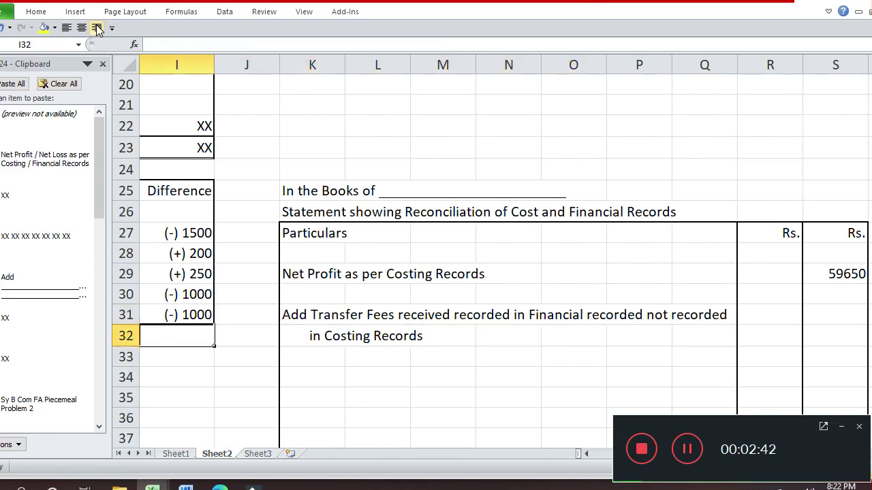
key("Up")
key("Up")
key("Up")
key("Up")
Enter 200 in cell R31, the inner Rs. column of the transfer fees row
key("Right")
key("Right")
key("Right")
key("Right")
key("Right")
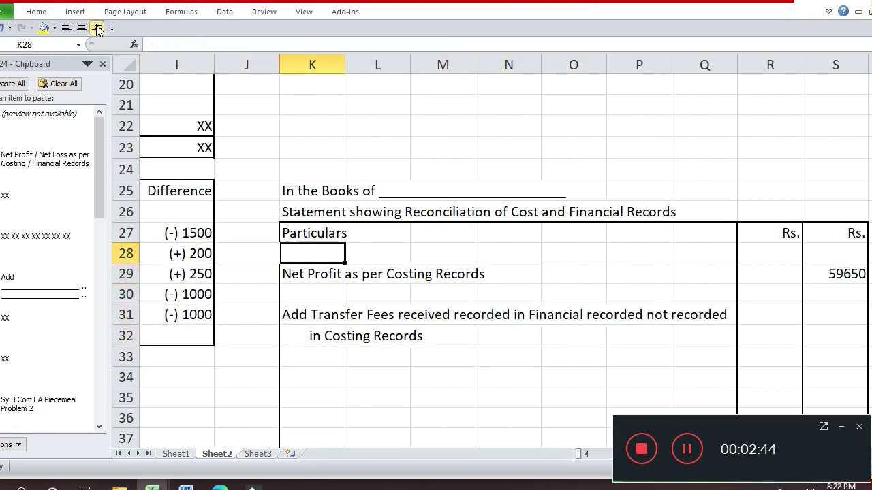
key("Right")
key("Right")
key("Right")
key("Right")
key("Down")
key("Down")
key("Down")
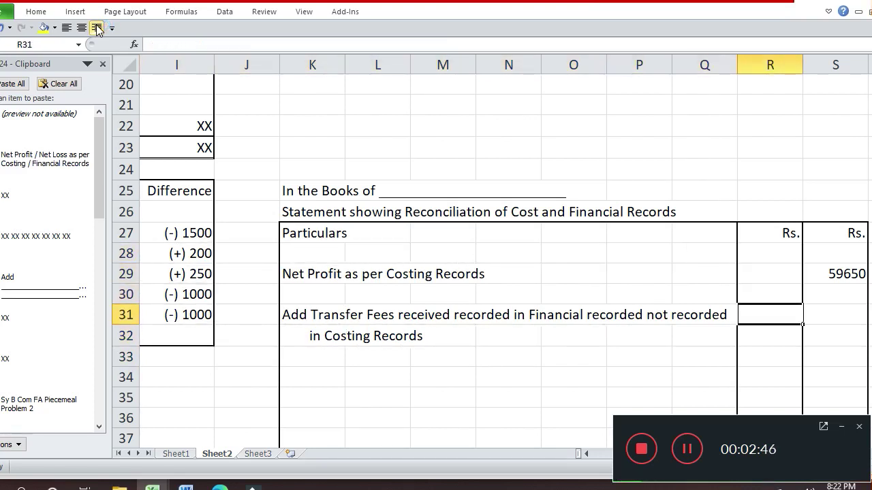
type("200")
key("Return")
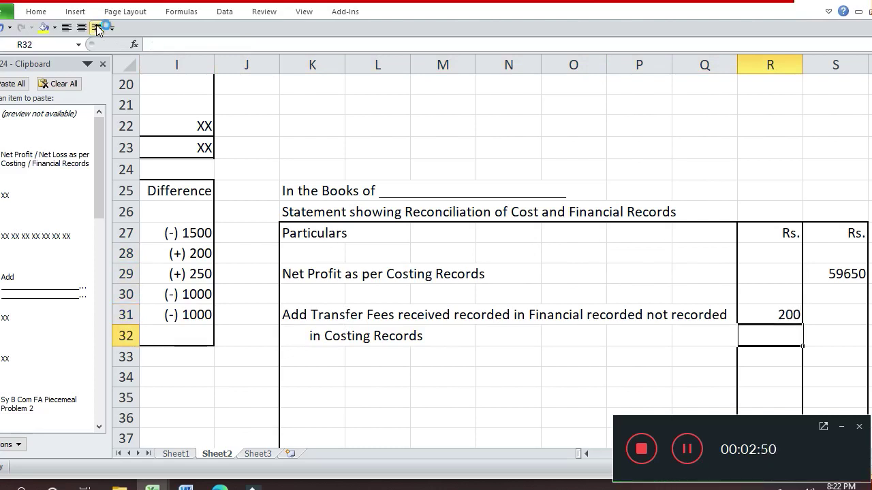
Examine the Depreciation Charged row in the comparison table, comparing its costing and financial amounts and their difference
key("Left")
key("Left")
key("Left")
key("Left")
key("Left")
key("Left")
key("Left")
key("Left")
key("Left")
key("Left")
key("Left")
key("Left")
key("Left")
key("Left")
key("Left")
key("Left")
key("Left")
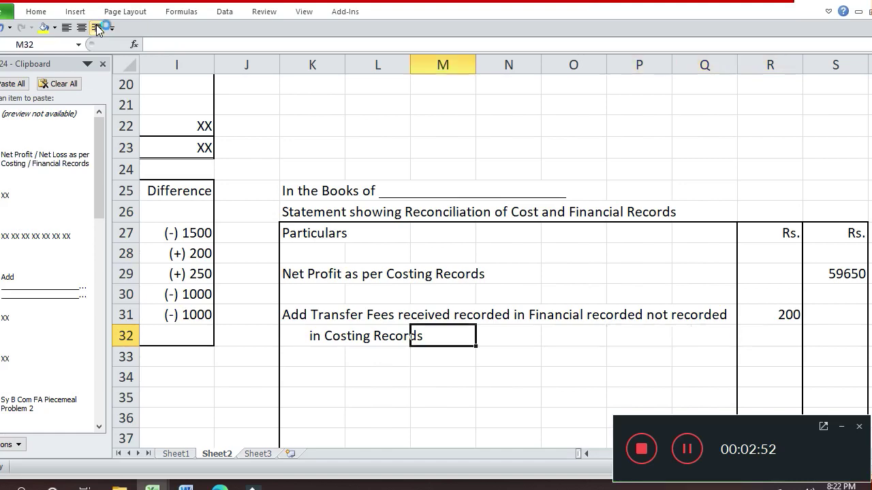
key("Up")
key("Up")
key("Up")
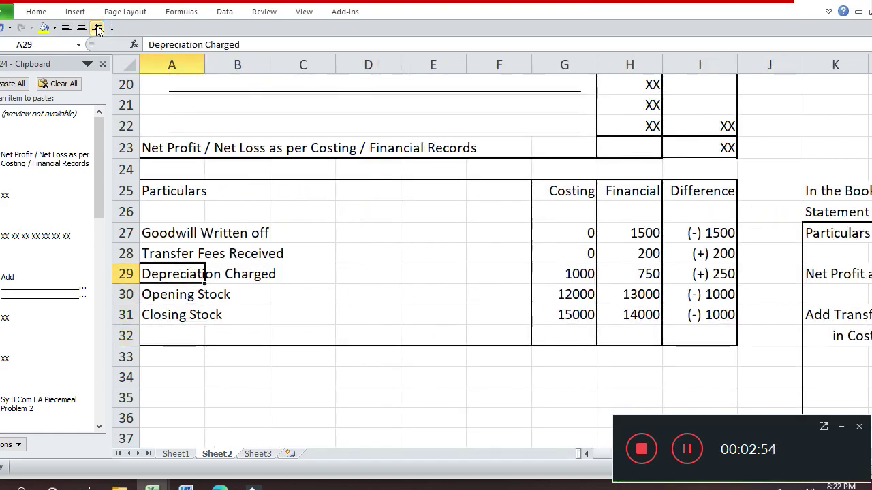
key("Right")
key("Right")
key("Right")
key("Right")
key("Right")
key("Right")
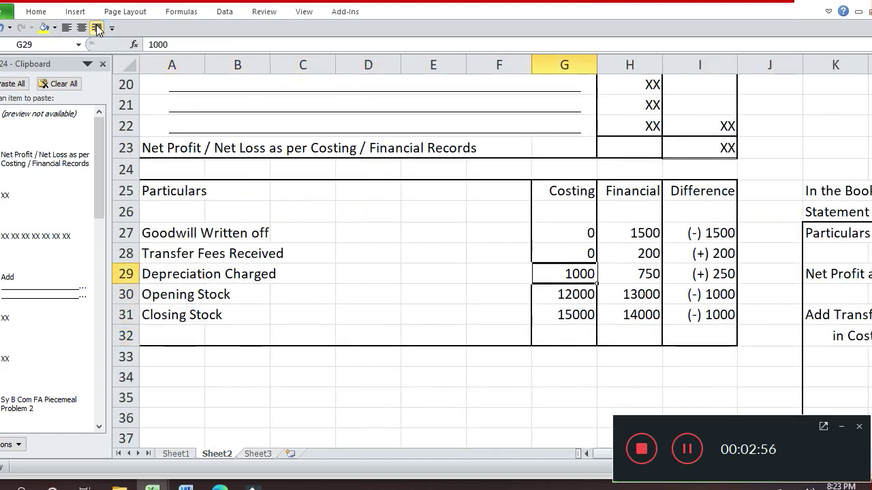
key("Right")
key("Right")
key("Left")
key("Left")
key("Right")
key("Right")
key("Right")
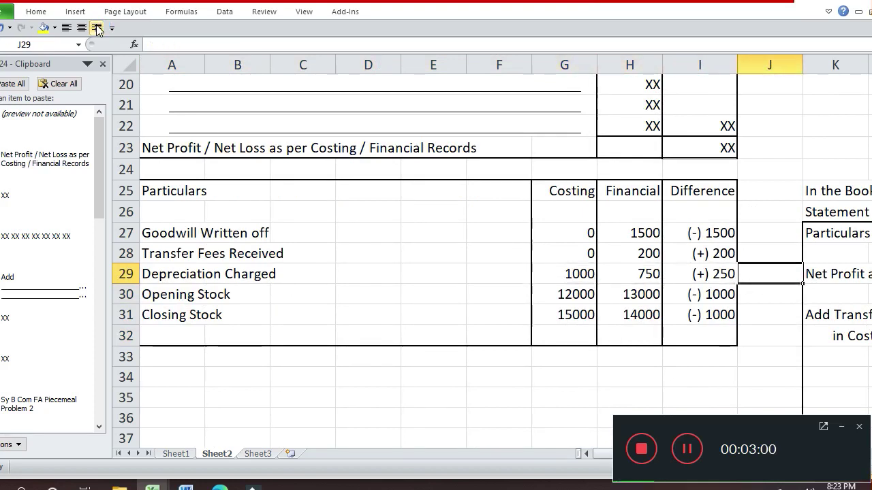
key("Left")
key("Left")
key("Left")
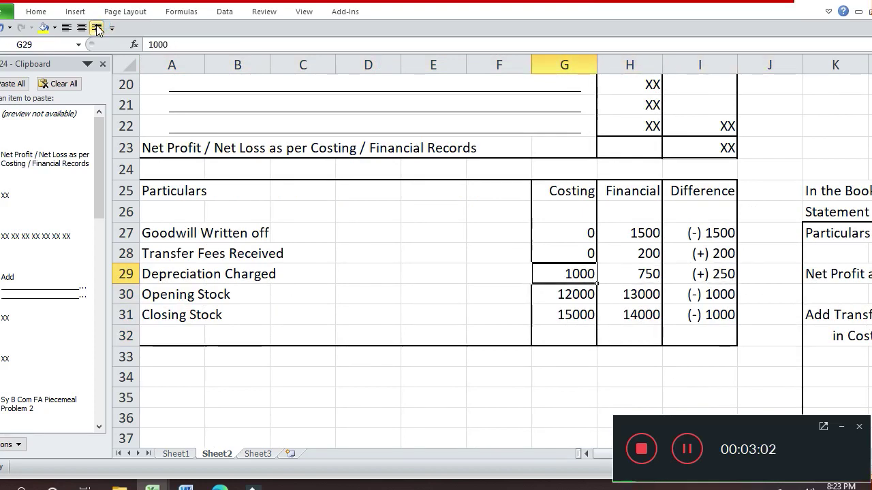
key("Right")
key("Right")
key("Right")
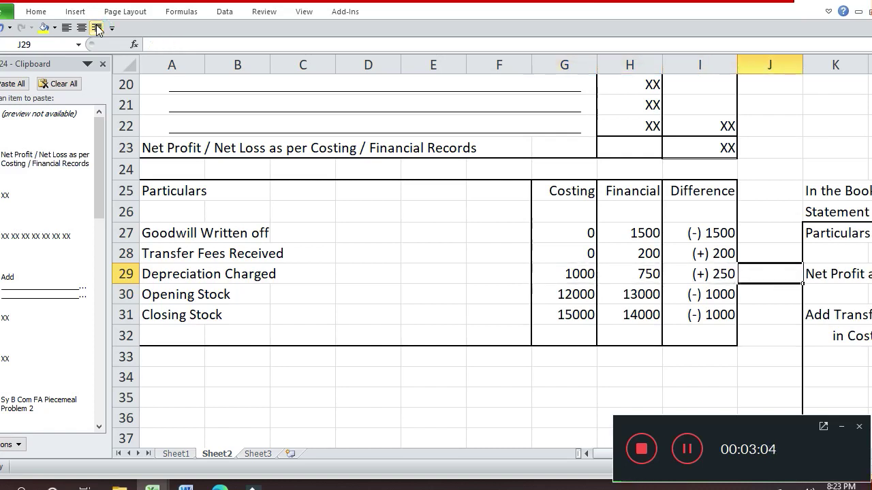
Enter the label "Over Absorption of Depreciation" in cell K33, indented with leading spaces
key("Down")
key("Down")
key("Right")
key("Down")
key("Down")
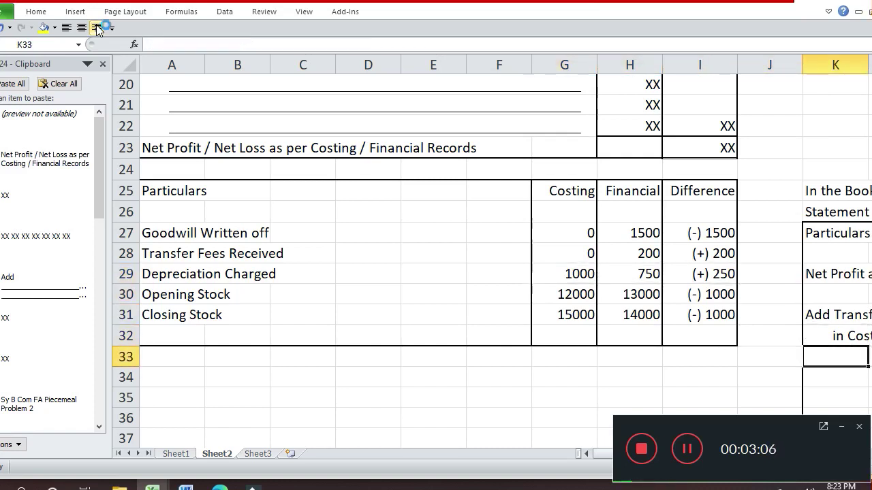
key("Right")
key("Right")
key("Right")
key("Right")
key("Right")
key("Right")
key("Right")
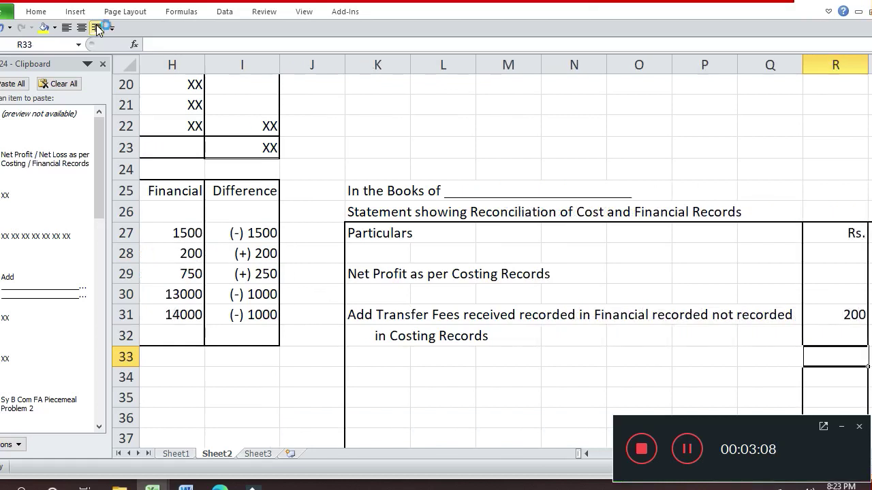
key("Left")
key("Left")
key("Left")
key("Left")
key("Left")
key("Left")
key("Left")
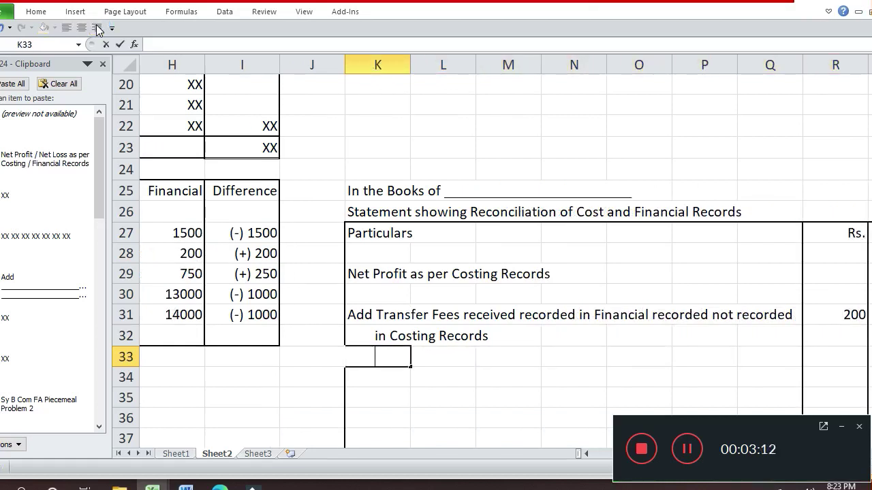
type("Over")
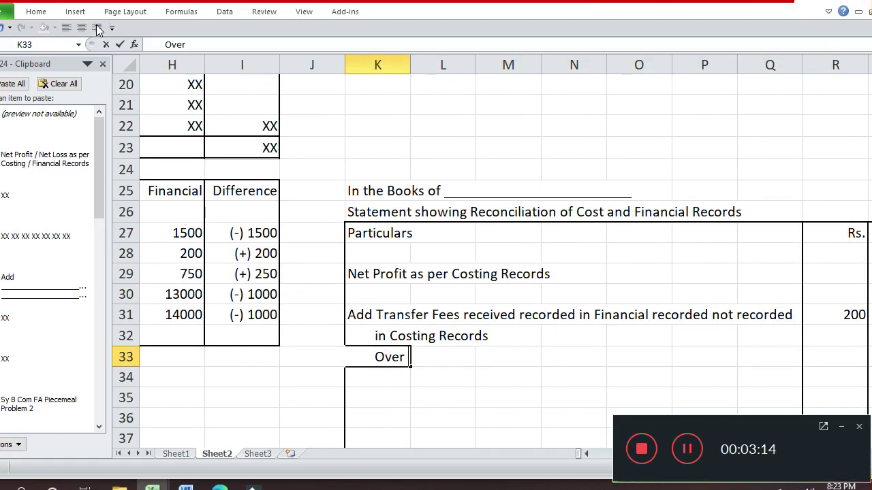
type(" Ab")
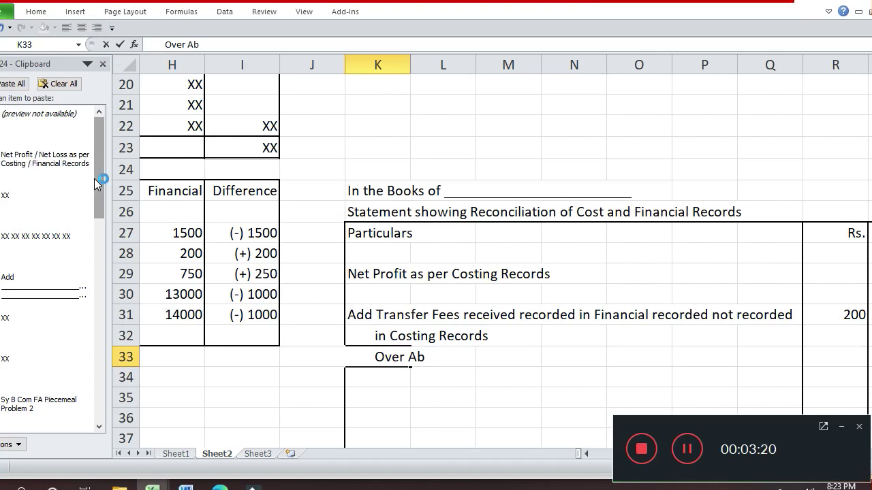
type("sorption o")
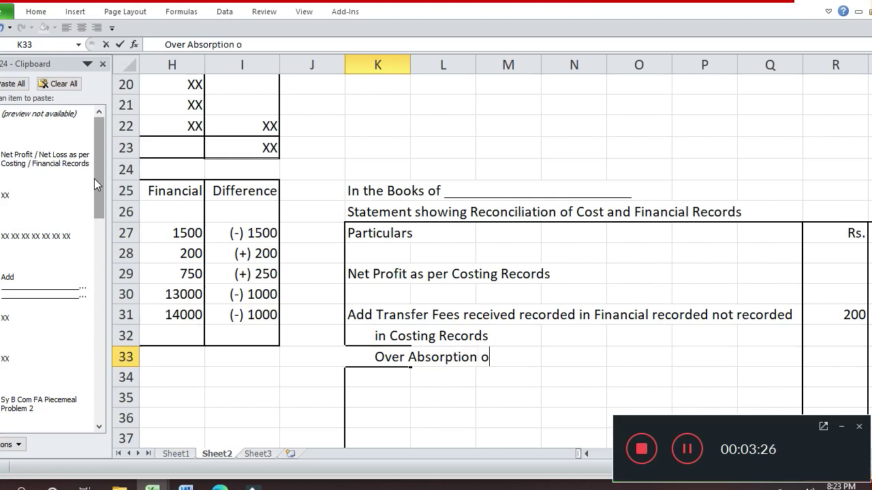
type("f Depr")
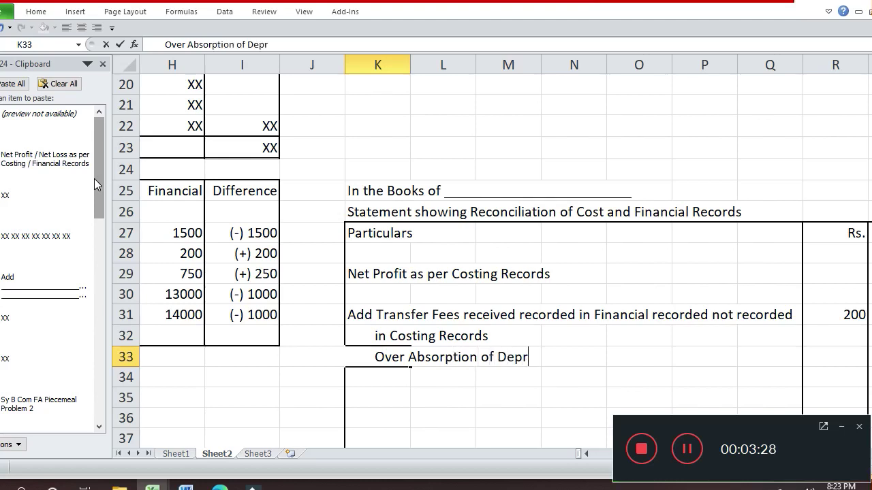
type("ecialtion")
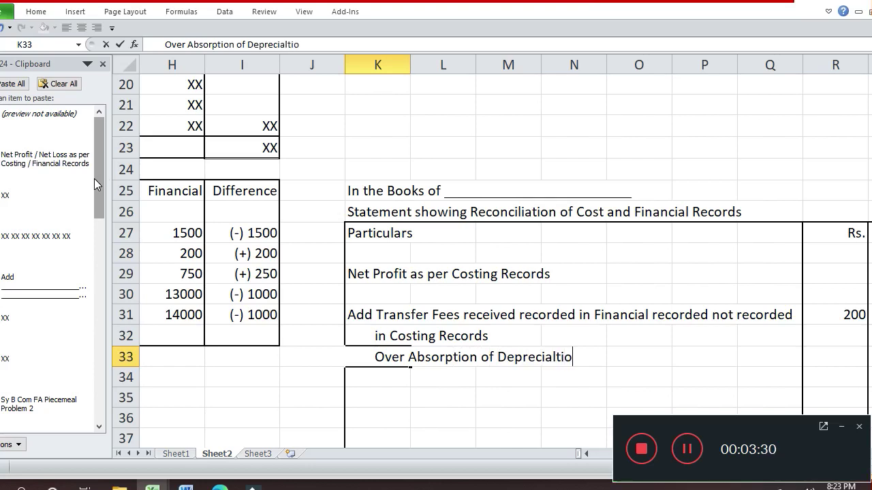
key("BackSpace")
key("BackSpace")
key("BackSpace")
key("BackSpace")
type("tio")
key("Return")
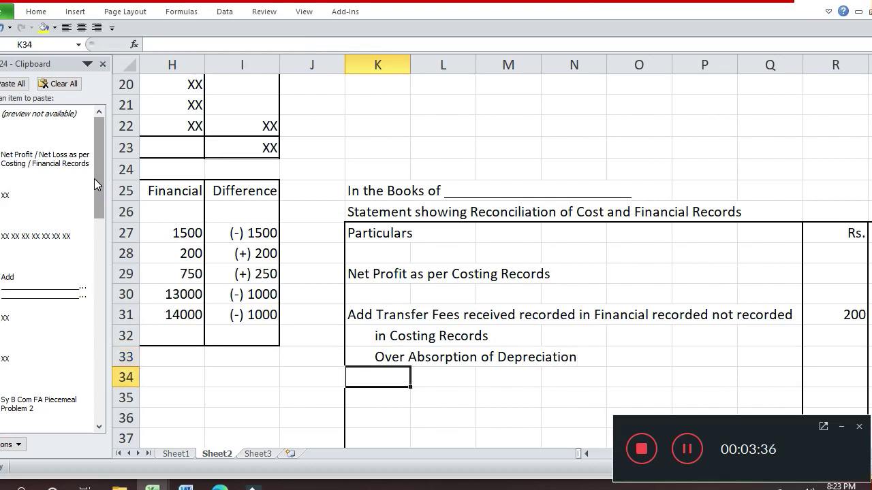
Enter 250 in cell R33, the inner Rs. column of the depreciation row
key("Up")
key("Right")
key("Right")
key("Right")
key("Right")
key("Right")
key("Right")
key("Right")
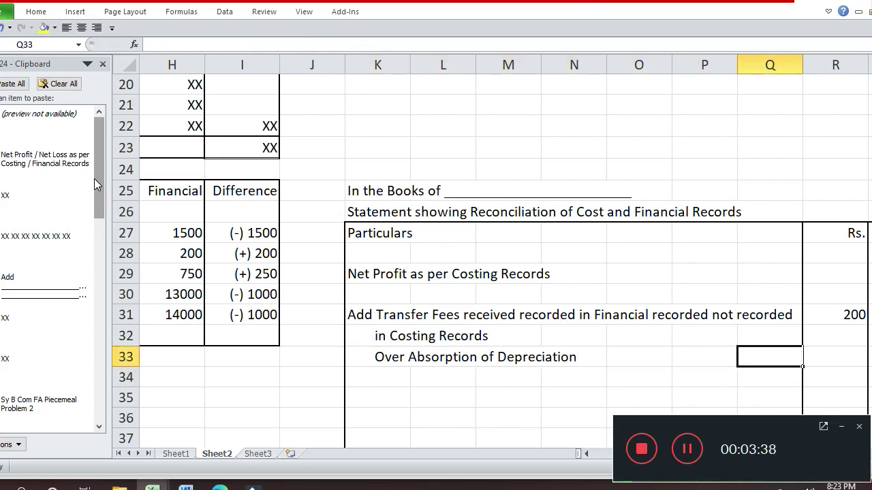
type("250")
key("Return")
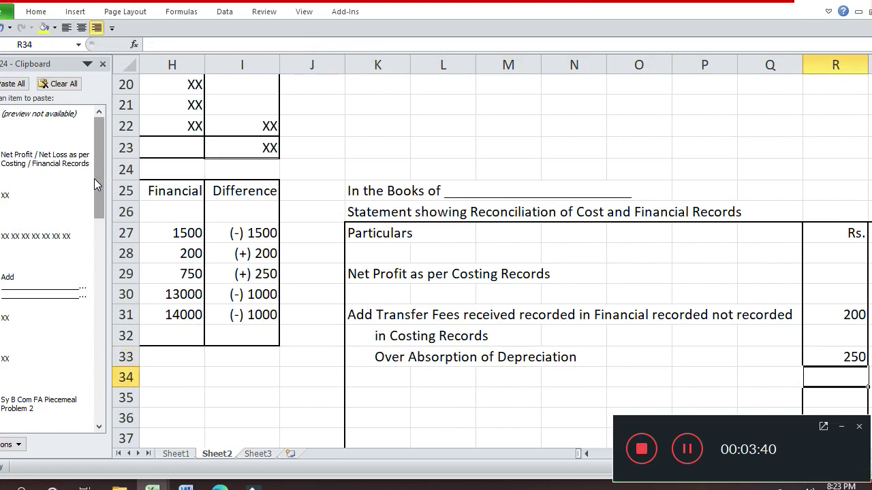
Enter 450 in cell S33 as the total of the additions in the outer Rs. column
key("Up")
key("Right")
type("450")
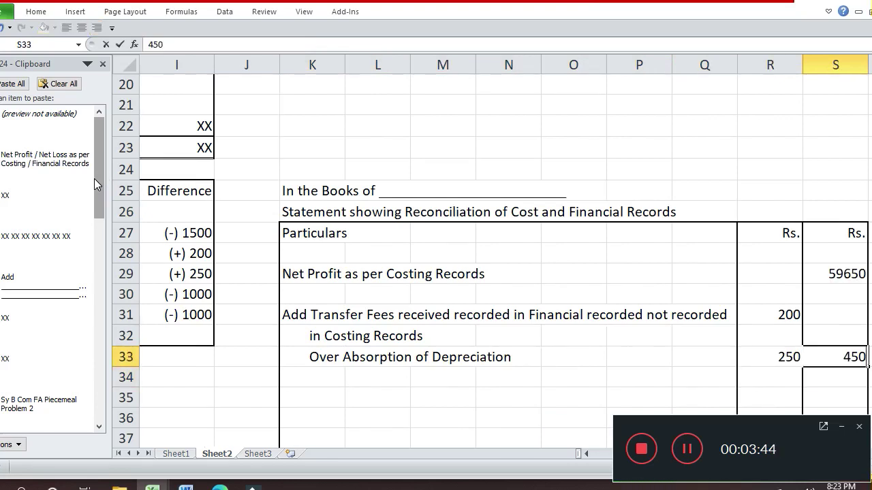
key("Return")
key("Down")
key("Up")
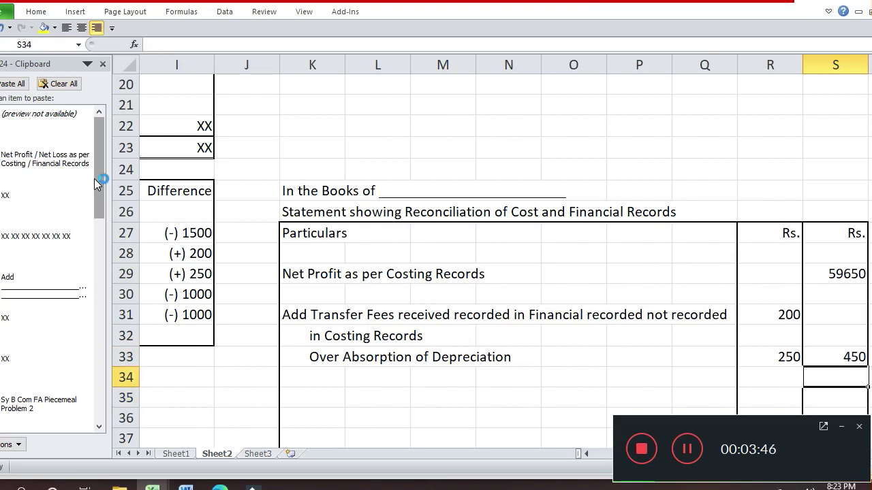
Add the costing net profit and the additions total in cell S34 with the formula =S29+S33
type("=")
key("Up")
key("Up")
key("Up")
key("Up")
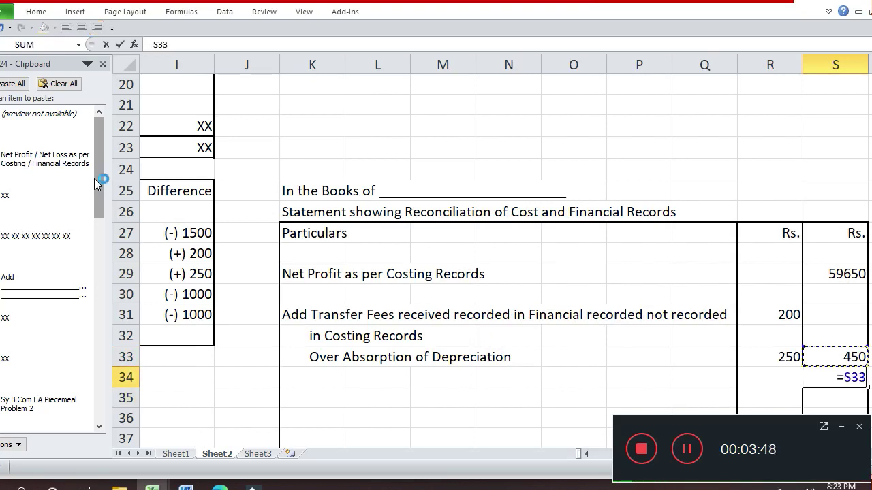
key("Up")
type("+")
key("Up")
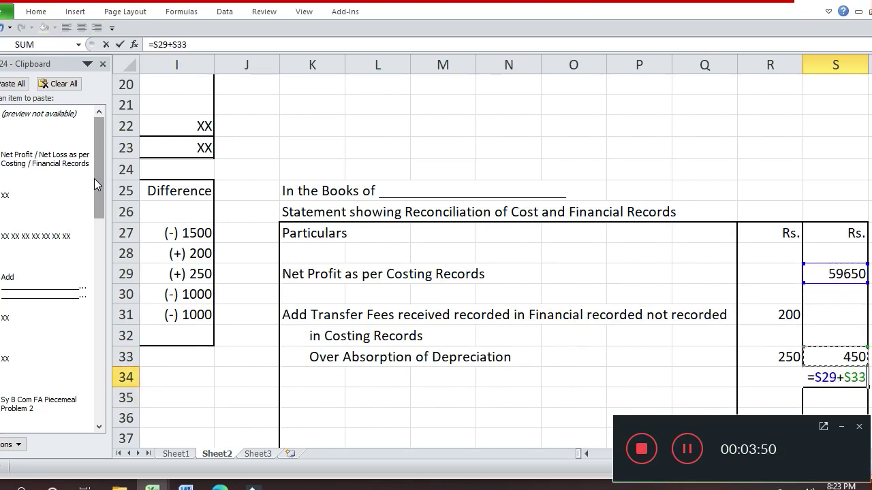
key("Return")
Apply a bottom border to cells R33:S33, beneath the depreciation amount and the additions total
key("Up")
key("Up")
key("Left")
key("shift+Right")
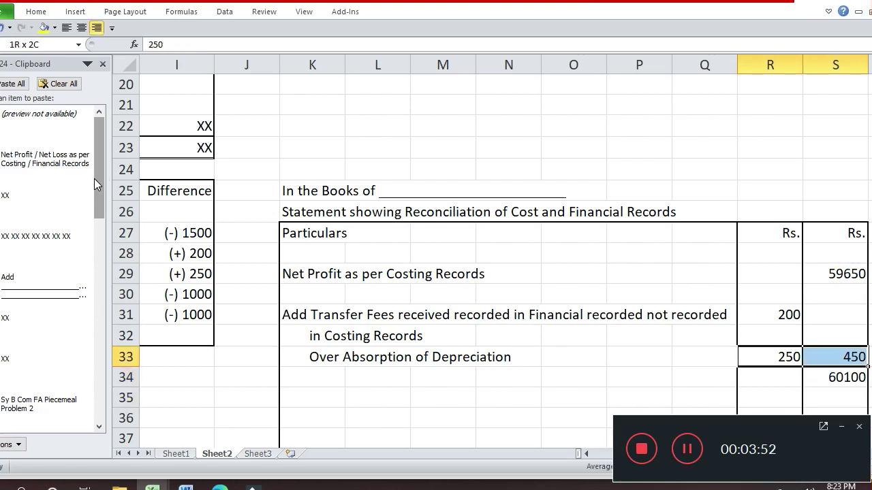
key("ctrl+1")
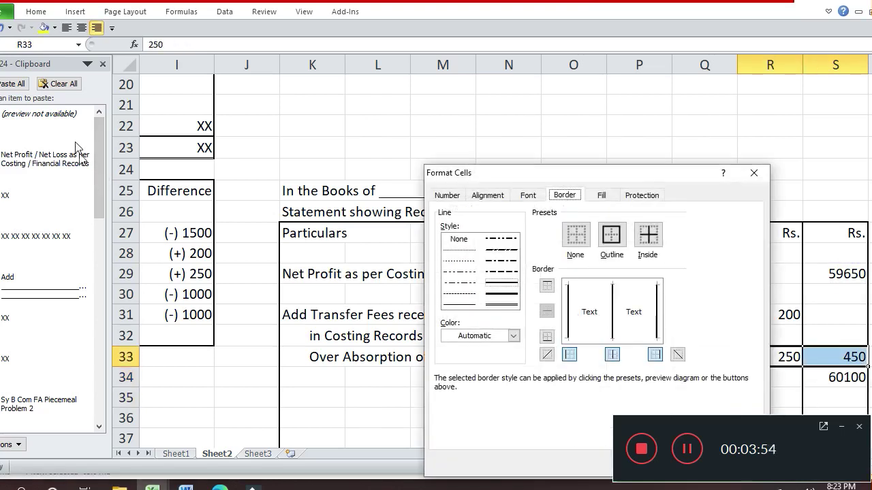
left_click(622, 337)
key("Return")
key("Down")
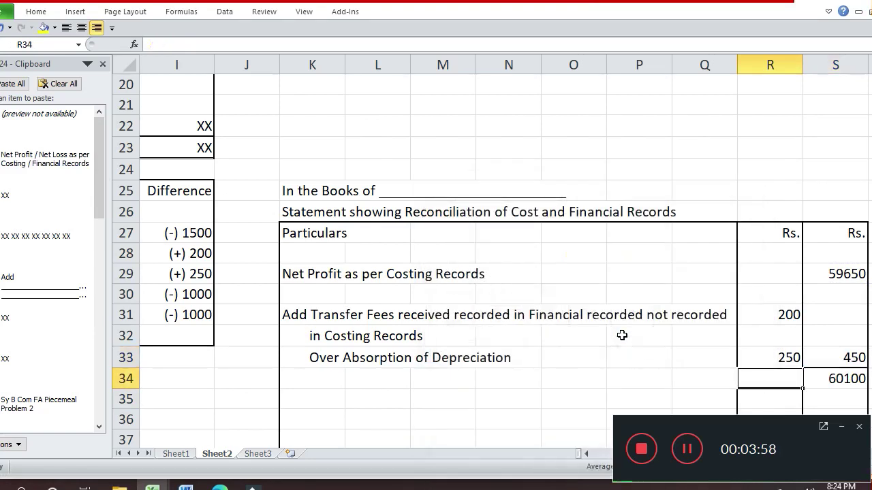
Enter "Less" in cell K36 to start the deductions section of the statement
key("Down")
key("Left")
key("Left")
key("Down")
key("Left")
key("Left")
key("Left")
key("Left")
key("Left")
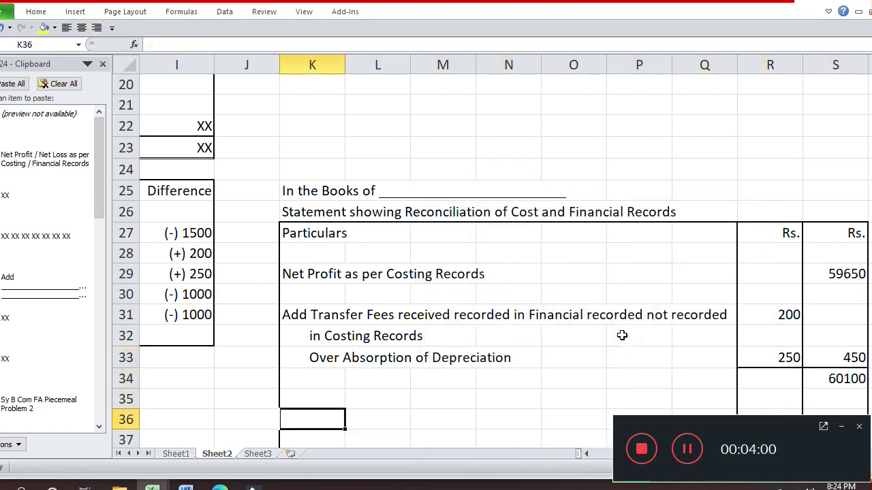
type("Less")
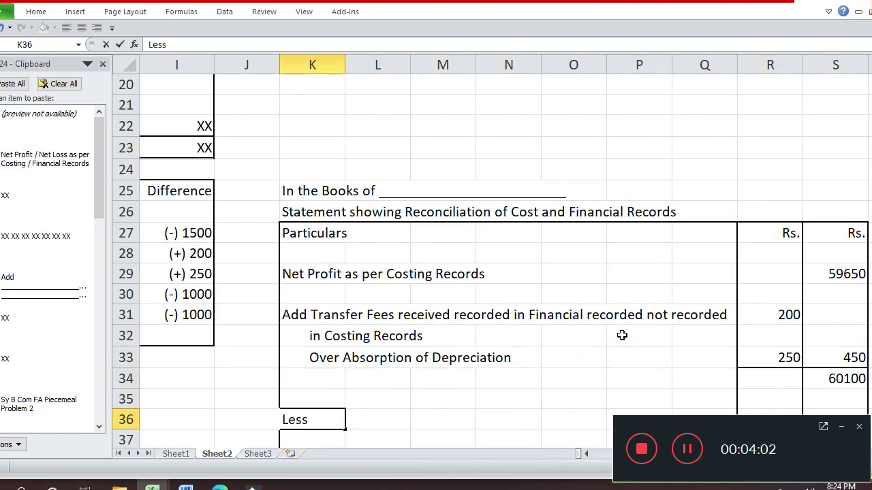
key("Return")
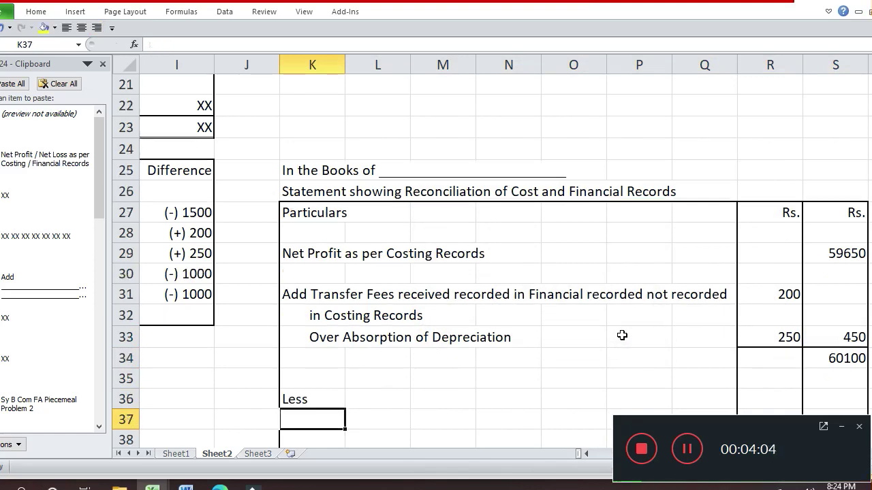
Examine the comparison table for the items with negative differences that belong under the deductions
key("Left")
key("Home")
key("Up")
key("Up")
key("Up")
key("Up")
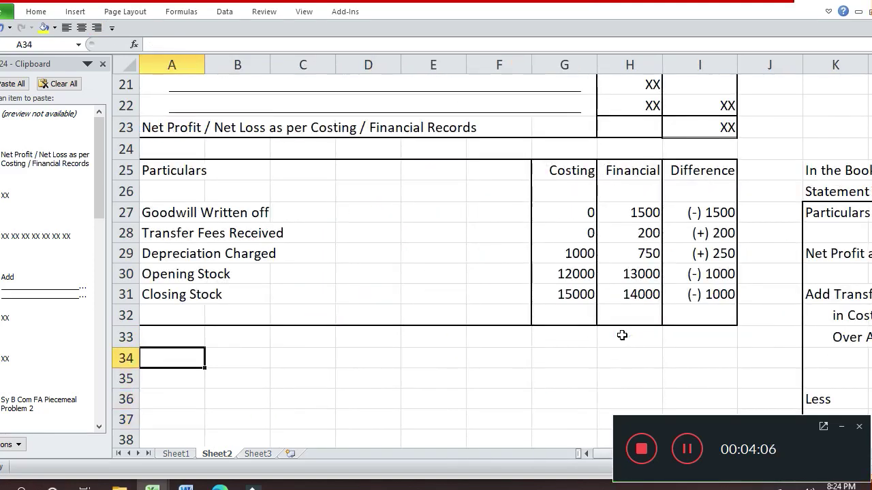
key("Down")
key("Down")
key("Right")
key("Right")
key("Right")
key("Right")
key("Right")
key("Right")
key("Right")
key("Right")
key("Right")
key("Right")
key("Right")
key("Right")
key("Right")
key("Right")
key("Right")
key("Right")
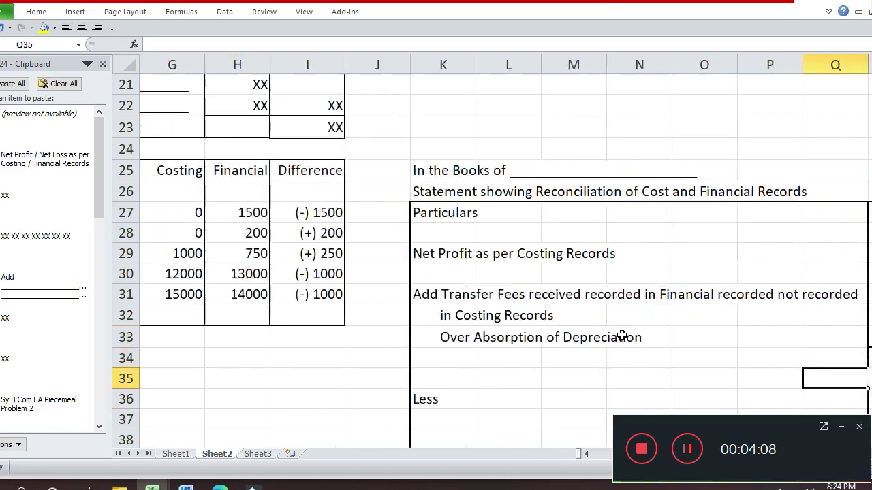
Extend the label in cell K36 to "Less Goodwill written off recorded in Financial Records not recorded in"
key("Left")
key("Left")
key("Left")
key("Left")
key("Left")
key("Left")
key("Down")
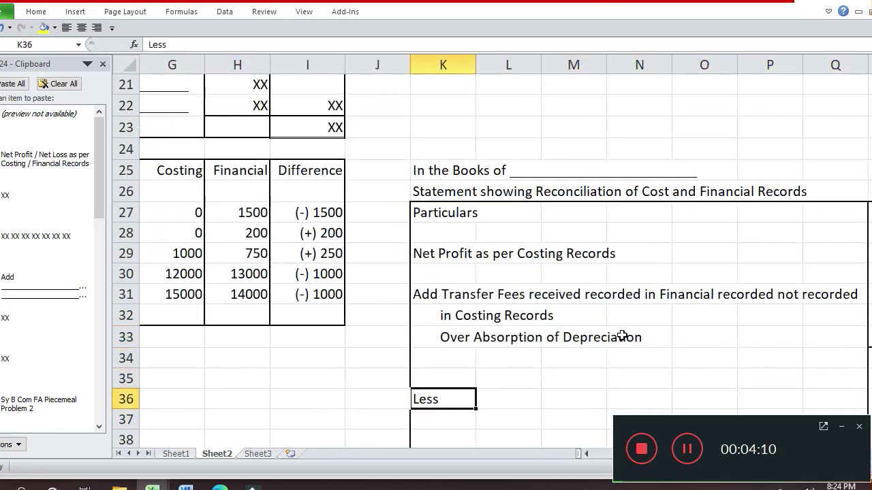
key("F2")
type("G")
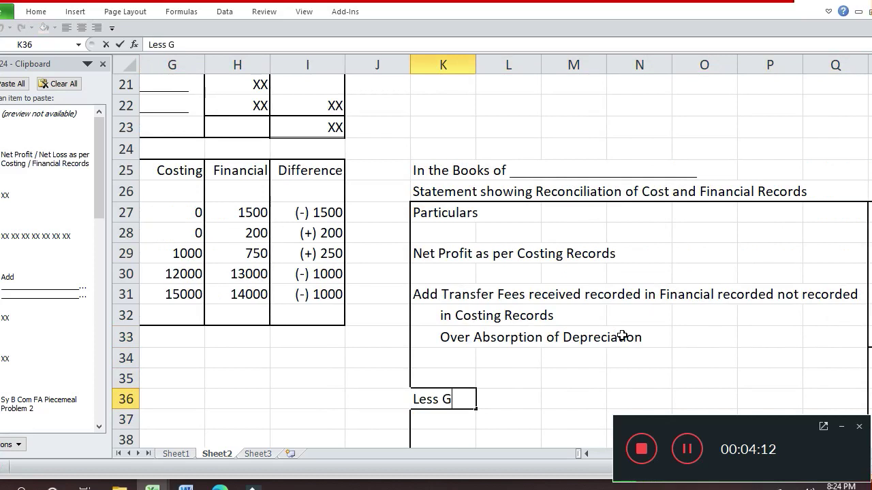
type("oodw")
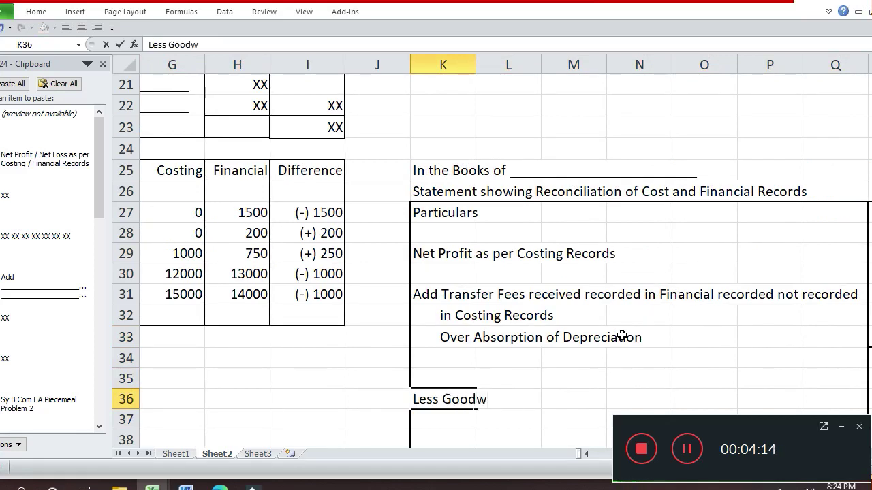
type("ill writte")
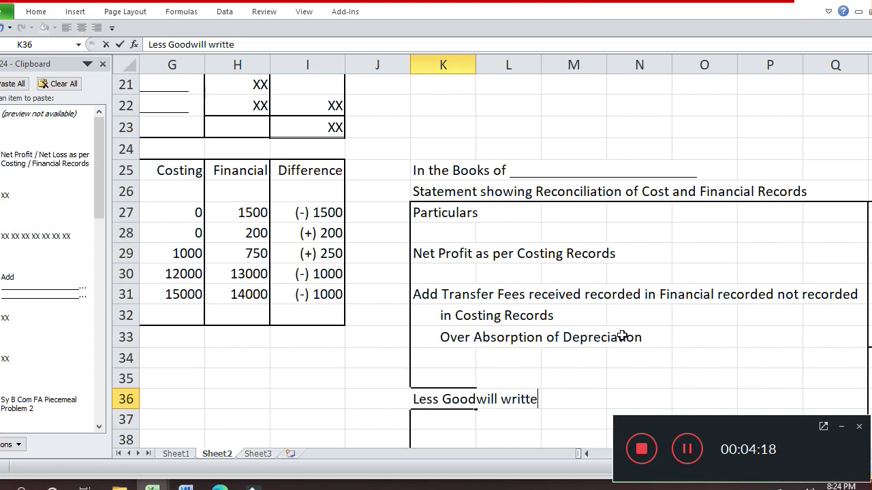
type("n off r")
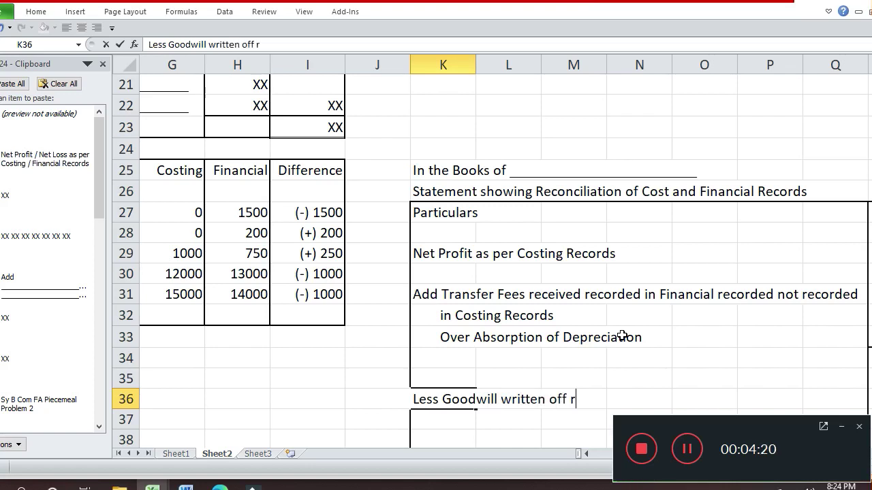
type("ecorded")
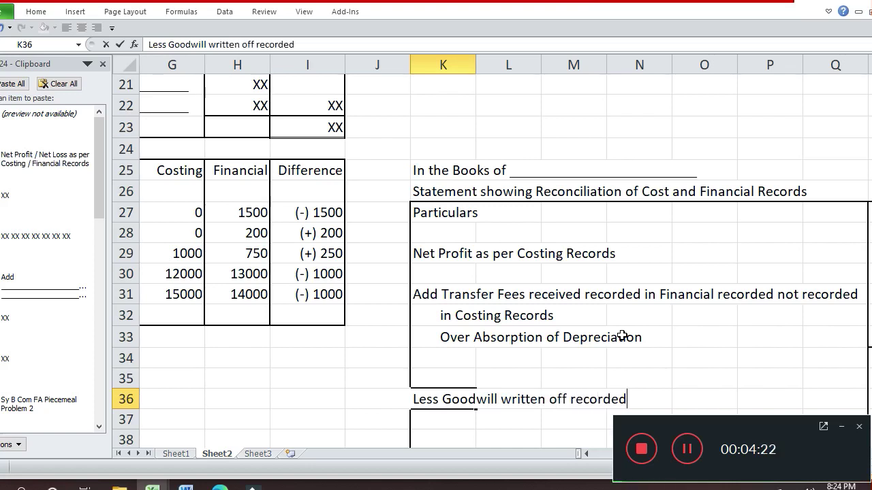
type(" in Fin")
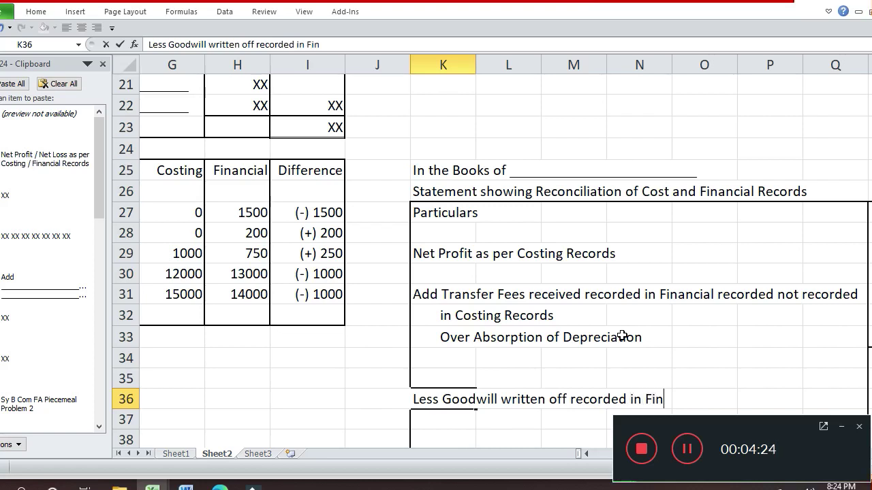
type("ancial ")
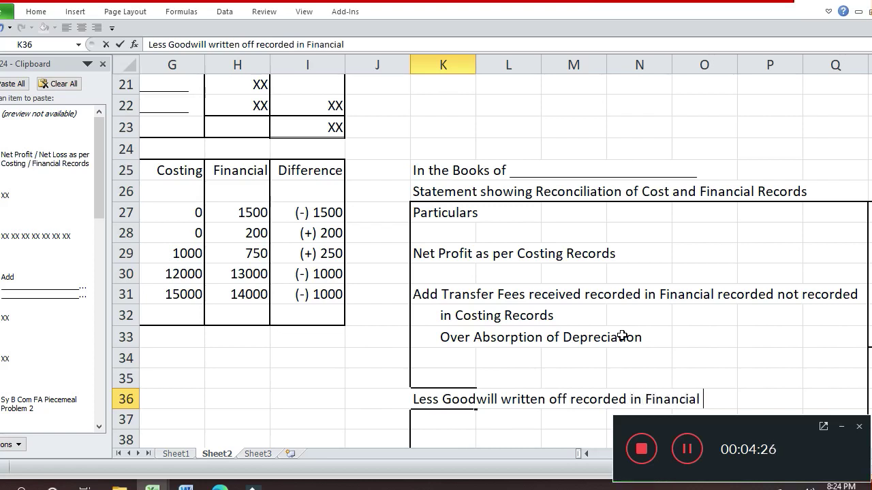
type("Records")
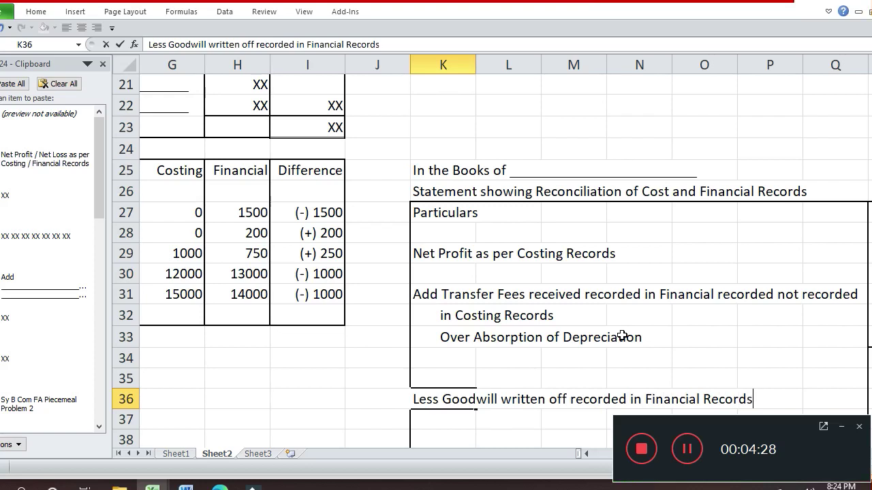
type(" not")
type(" rec")
type("orded ")
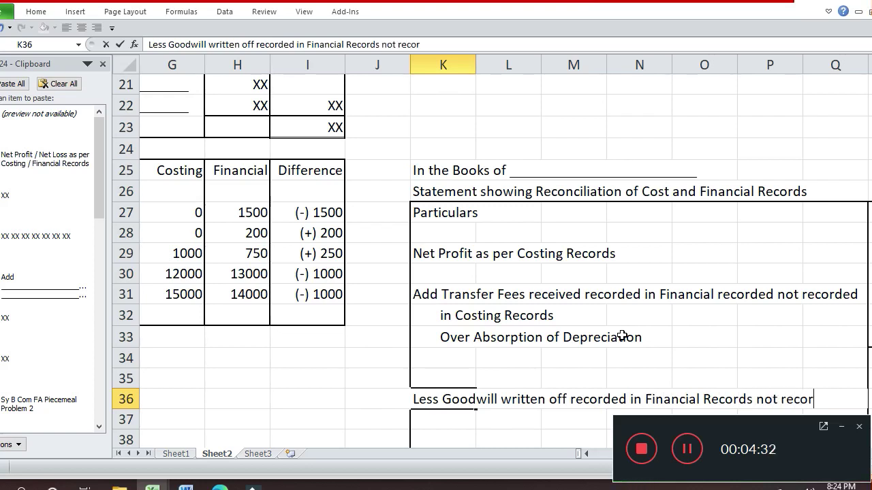
type("in")
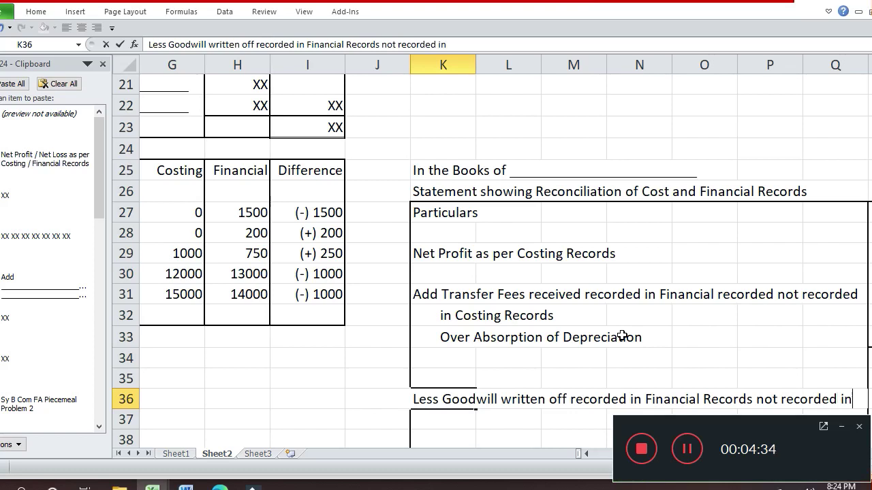
key("Return")
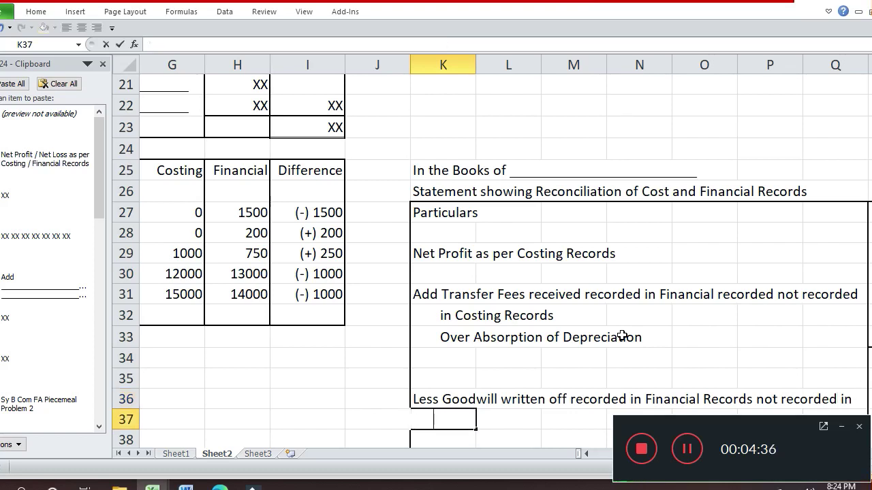
Enter "Costing Records" in cell K37 to complete the goodwill deduction label
type("Costi")
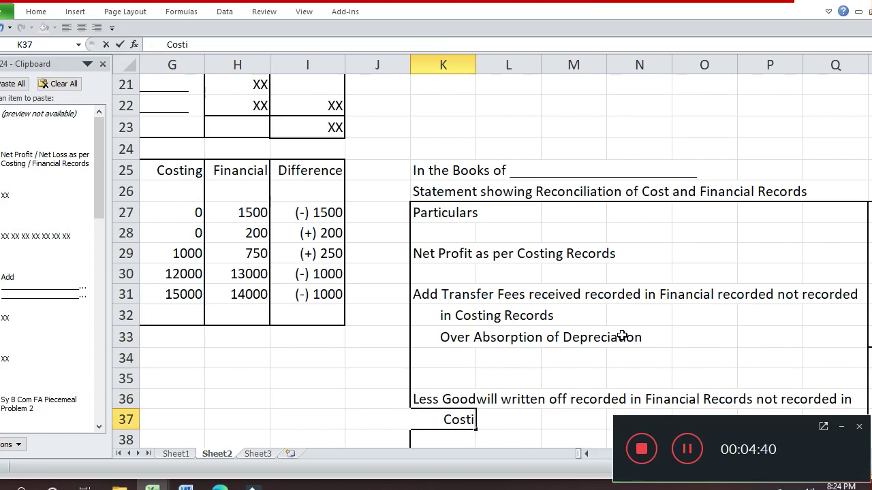
type("ng Rec")
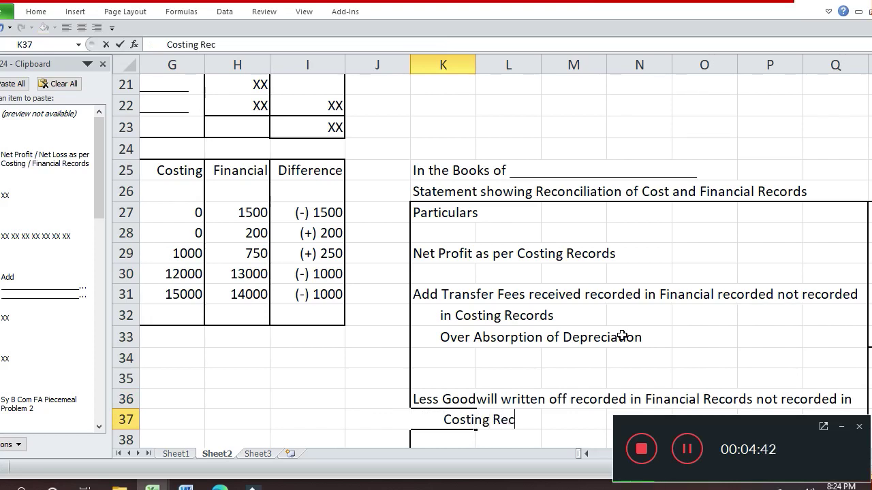
type("ords")
key("Return")
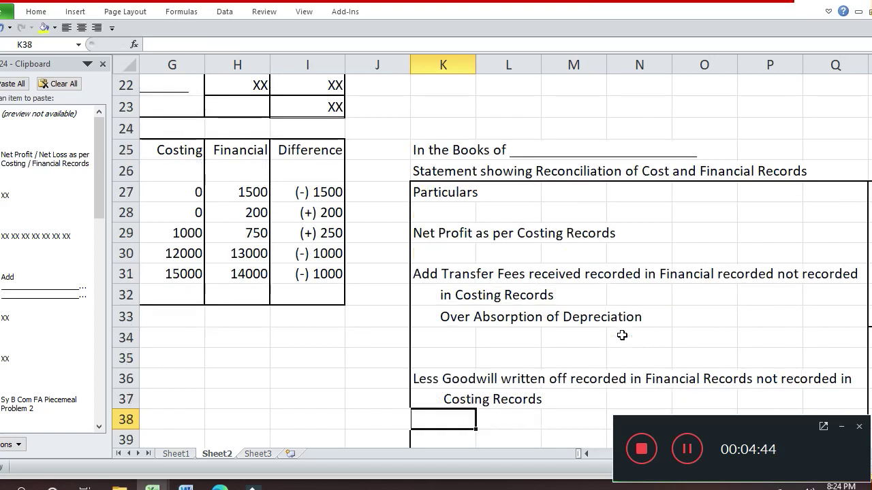
Enter 1500 in cell R36 as the goodwill written off amount
key("Up")
key("Up")
key("Right")
key("Right")
key("Right")
key("Right")
key("Right")
key("Right")
key("Right")
key("Right")
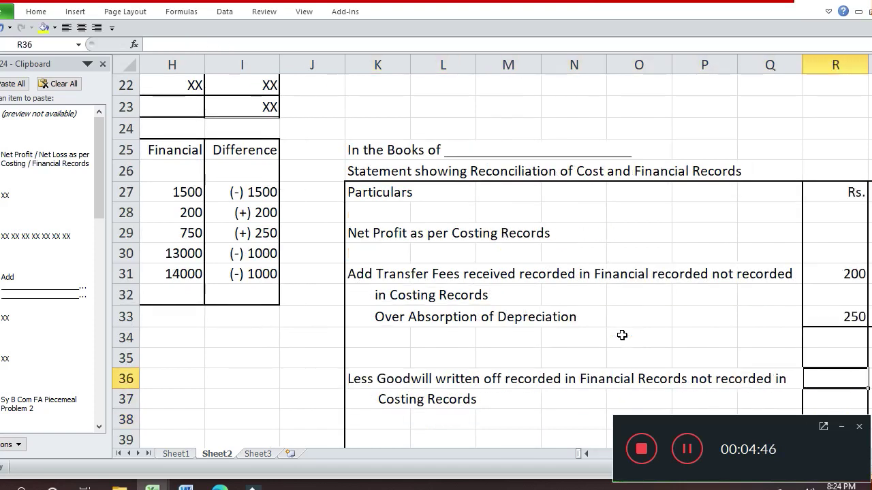
key("Left")
type("1500")
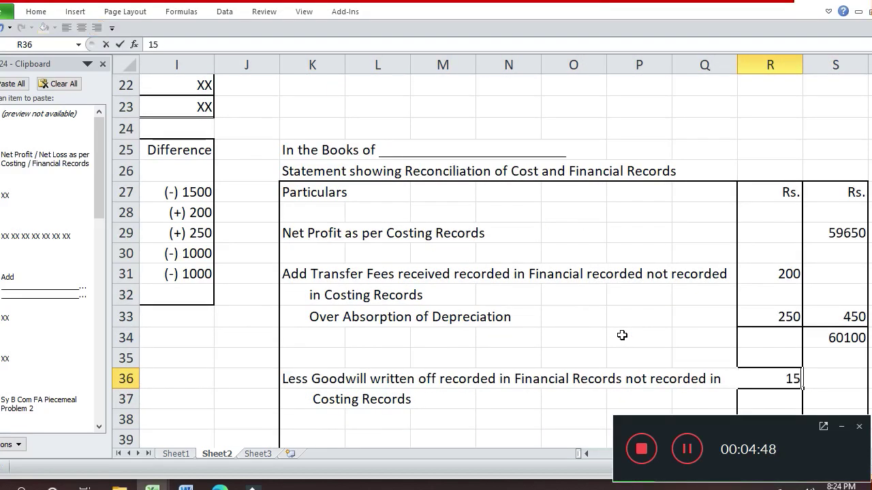
key("Return")
Examine the Opening Stock row of the comparison table, comparing its costing and financial amounts
key("Left")
key("Left")
key("Left")
key("Home")
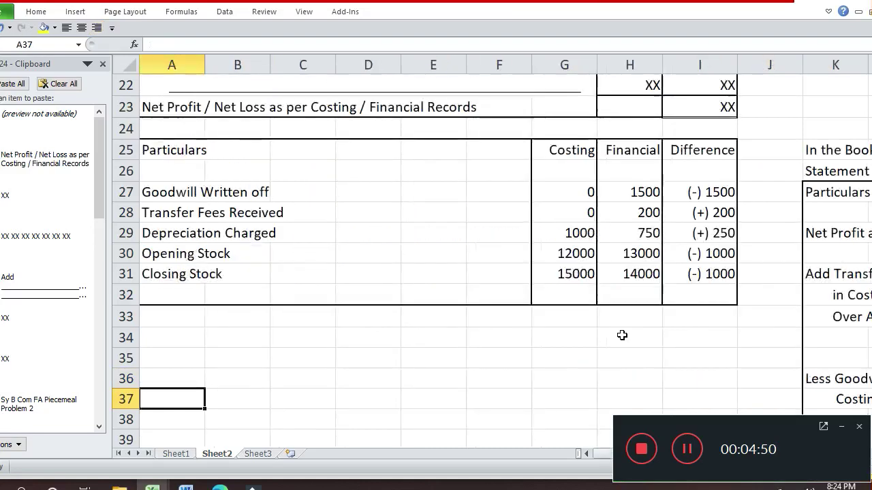
key("Up")
key("Up")
key("Up")
key("Up")
key("Up")
key("Up")
key("Up")
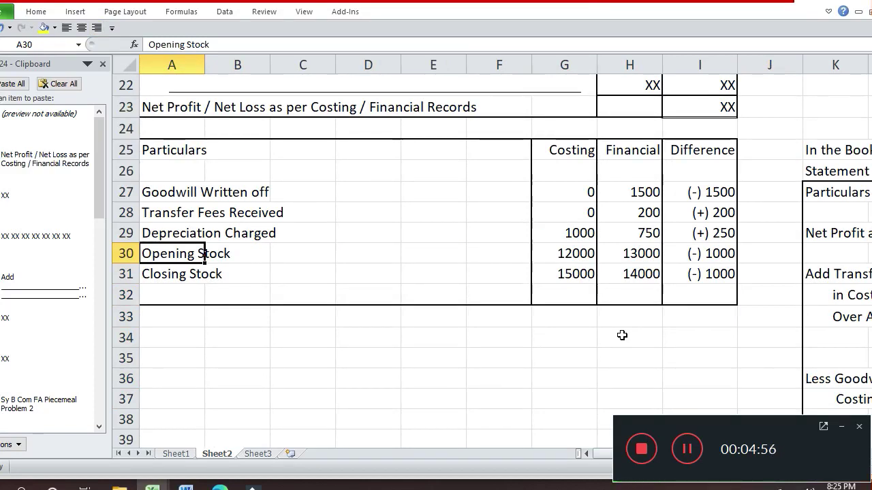
key("Right")
key("Right")
key("Right")
key("Right")
key("Right")
key("Right")
Enter the deduction label "Under Valuation of Opening Stock" in cell K38, beneath the goodwill item
key("Down")
key("Down")
key("Down")
key("Down")
key("Down")
key("Down")
key("Down")
key("Down")
key("Down")
key("Down")
key("Down")
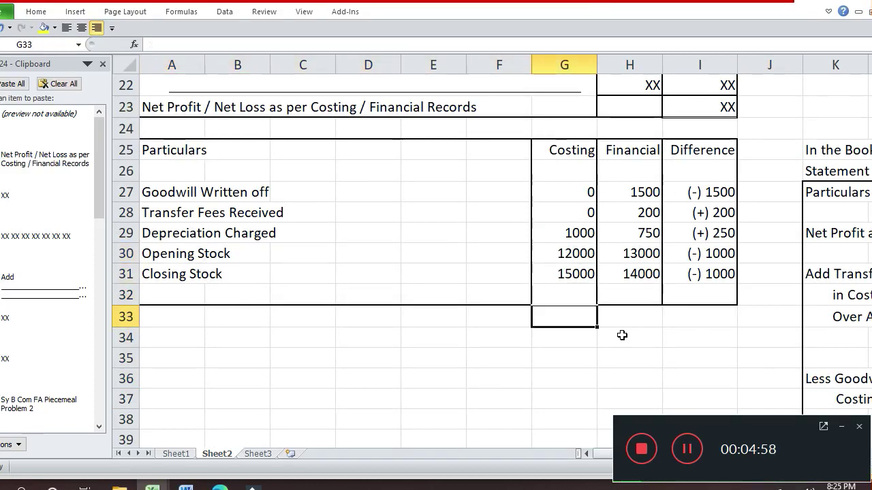
key("Up")
key("Up")
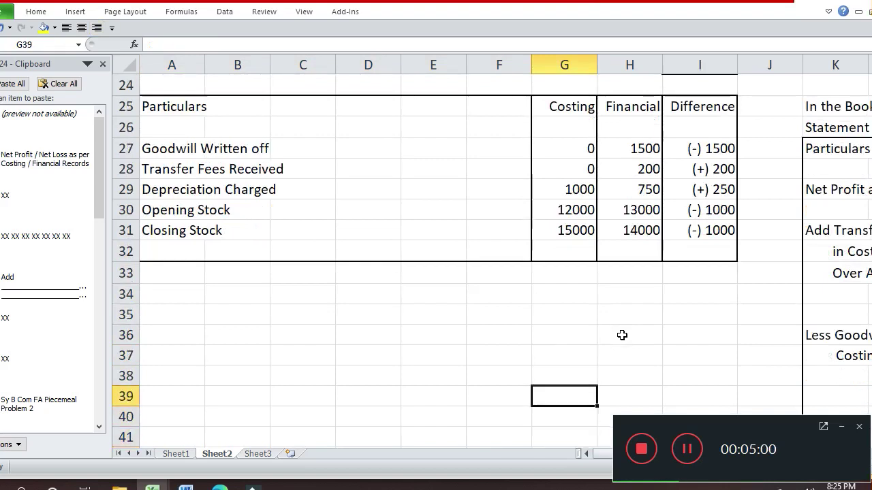
key("Right")
key("Right")
key("Right")
key("Right")
key("Right")
key("Up")
key("Up")
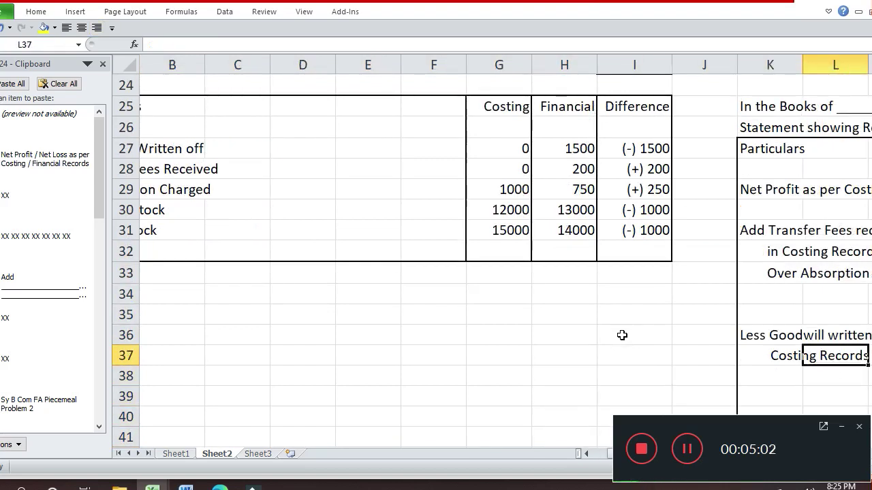
key("Left")
key("Down")
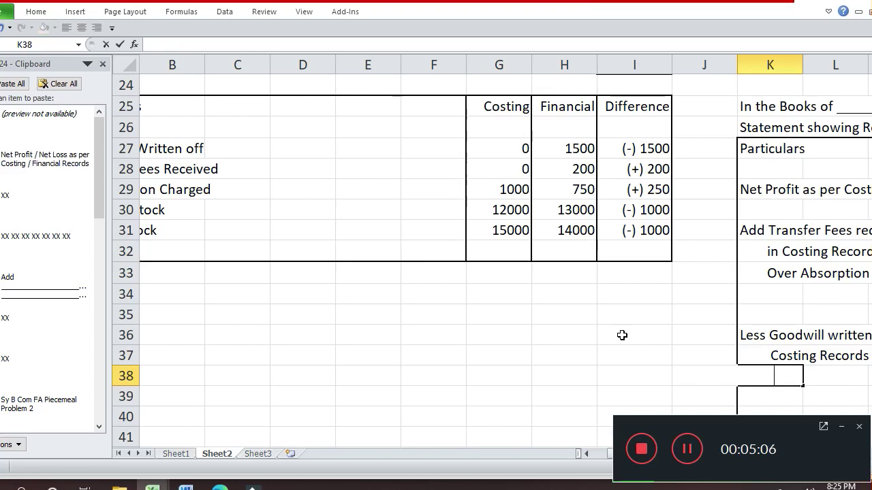
type("Under Valuation")
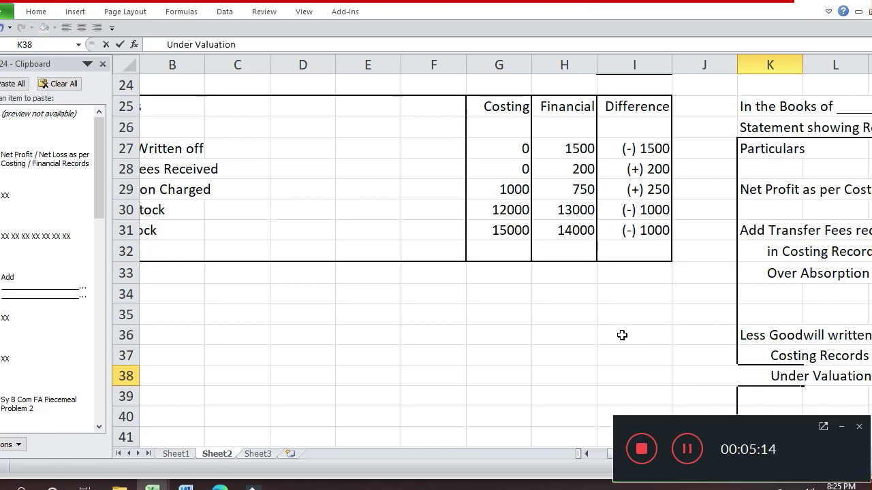
type(" of Ope")
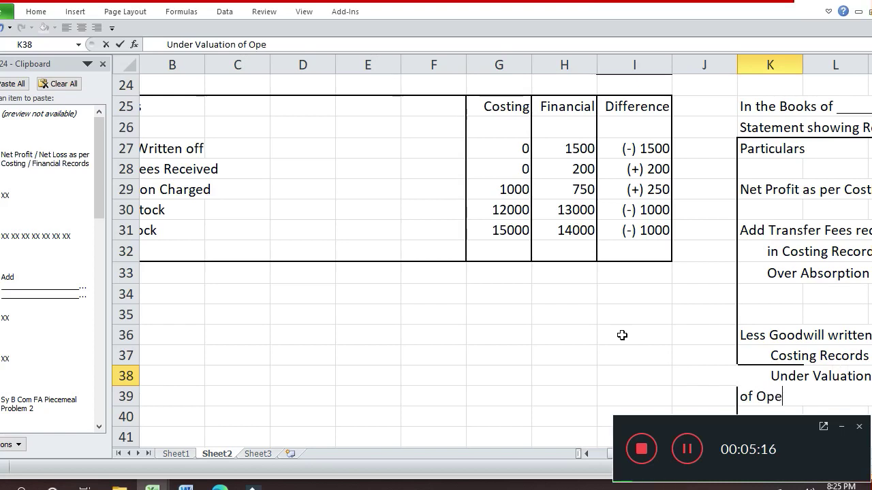
type("ning S")
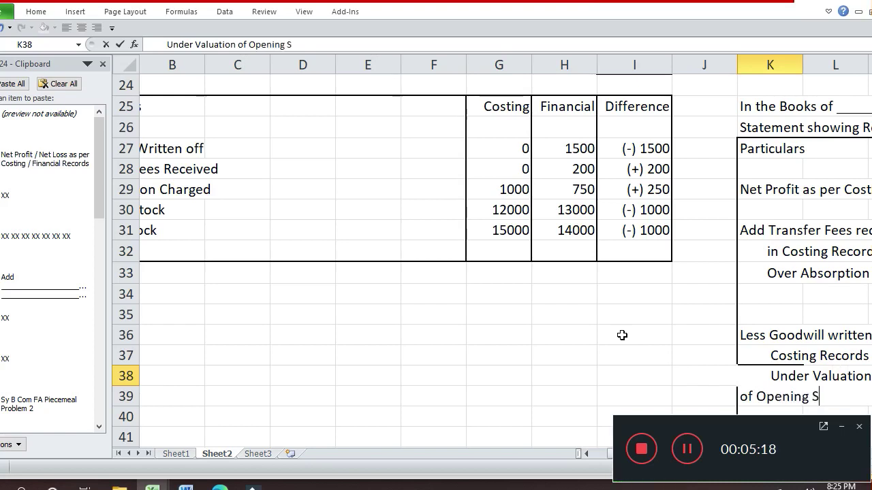
type("tock")
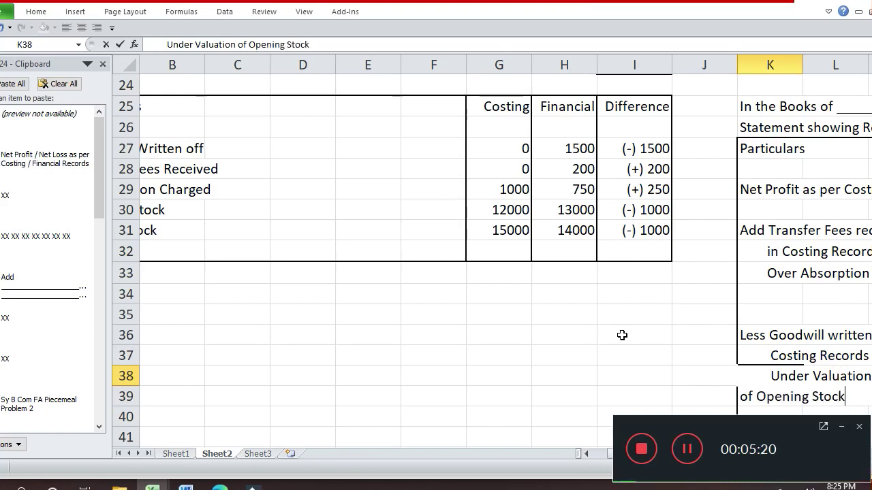
key("Return")
Check the Opening Stock difference in the comparison table for the amount to deduct
key("Up")
key("Right")
key("Right")
key("Right")
key("Right")
key("Right")
key("Right")
key("Right")
key("Right")
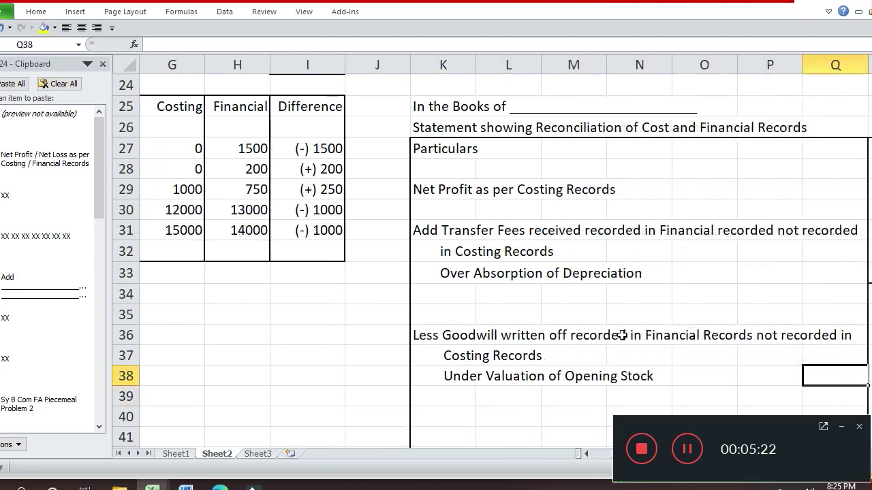
key("Left")
key("Left")
key("Left")
key("Left")
key("Left")
key("Left")
key("Left")
key("Left")
key("Left")
key("Left")
key("Left")
key("Left")
key("Left")
key("Left")
key("Left")
key("Left")
key("Left")
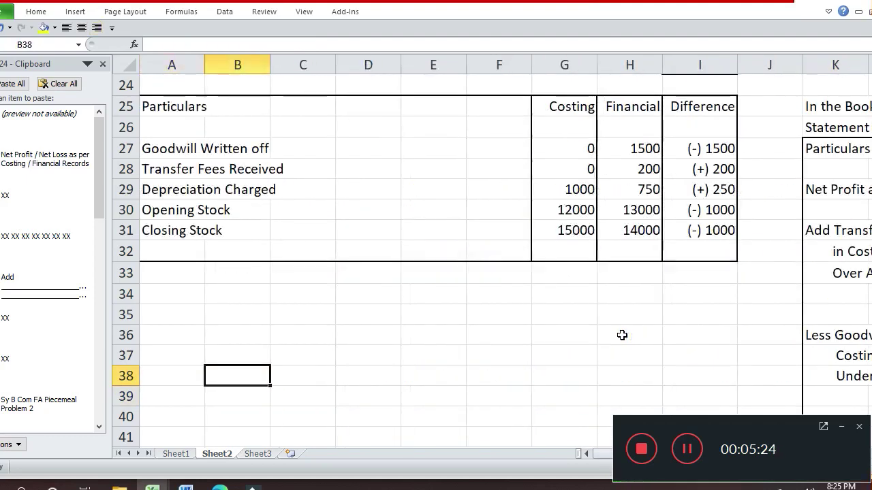
Enter 1000 in cell R38 as the amount for the undervaluation of opening stock
key("Right")
key("Right")
key("Right")
key("Right")
key("Right")
key("Right")
key("Right")
key("Right")
key("Right")
key("Right")
key("Right")
key("Right")
key("Right")
key("Right")
key("Right")
key("Right")
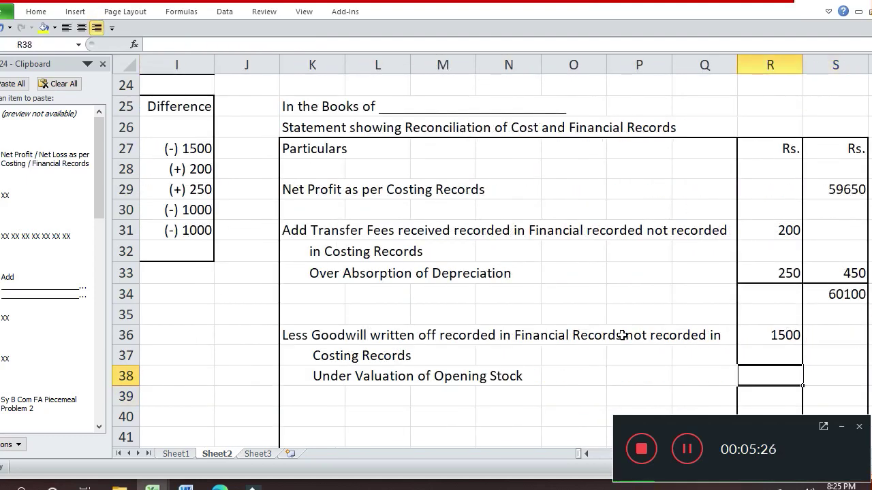
type("1000")
key("Return")
Examine the Closing Stock row of the comparison table, comparing its costing and financial amounts
key("Left")
key("Left")
key("Left")
key("Left")
key("Left")
key("Left")
key("Left")
key("Left")
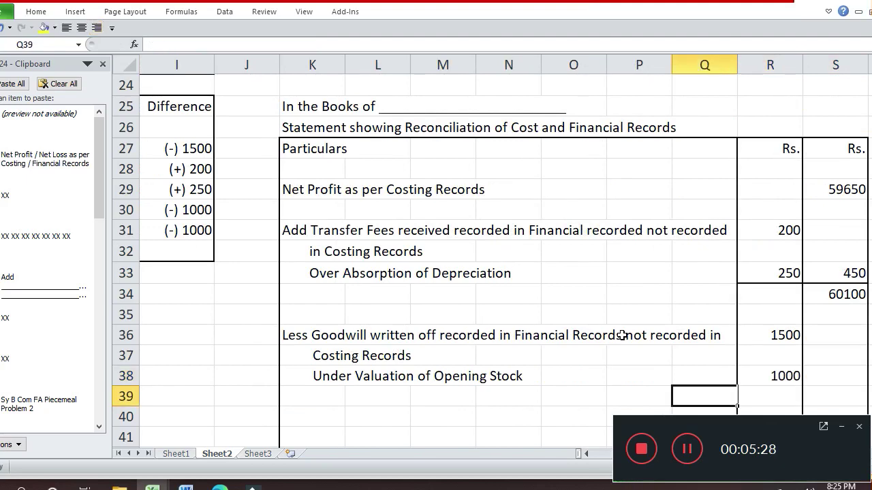
key("Left")
key("Left")
key("Left")
key("Left")
key("Left")
key("Left")
key("Left")
key("Left")
key("Left")
key("Up")
key("Up")
key("Up")
key("Up")
key("Up")
key("Up")
key("Up")
key("Up")
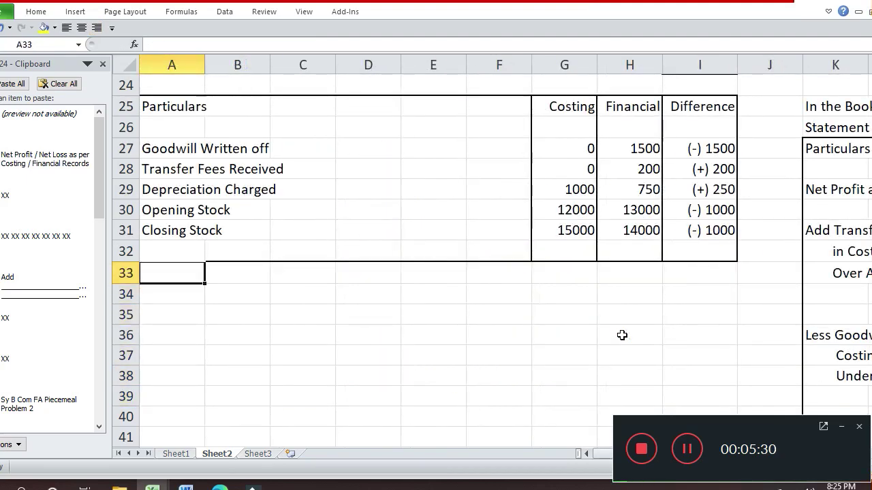
key("Right")
key("Right")
key("Right")
key("Right")
key("Right")
key("Right")
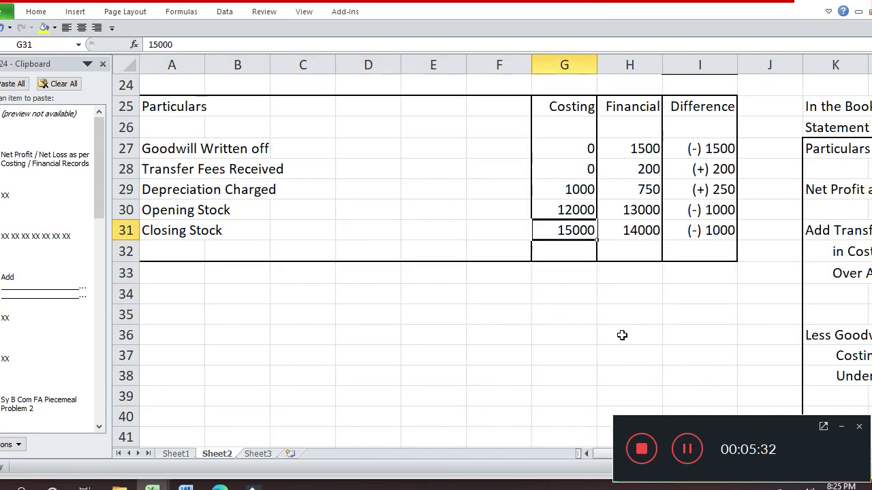
Copy the "Under Valuation of Opening Stock" label down into cell K39 of the reconciliation statement
key("Down")
key("Down")
key("Down")
key("Down")
key("Down")
key("Down")
key("Down")
key("Down")
key("Down")
key("Down")
key("Down")
key("Down")
key("Right")
key("Right")
key("Right")
key("Right")
key("Right")
key("Right")
key("Right")
key("Right")
key("Right")
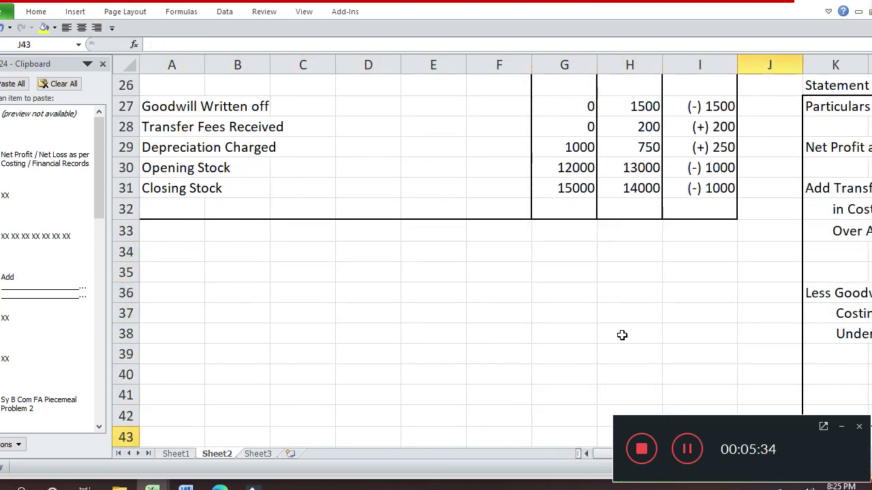
key("Up")
key("Up")
key("Up")
key("Up")
key("Left")
key("Left")
key("Left")
key("Left")
key("Left")
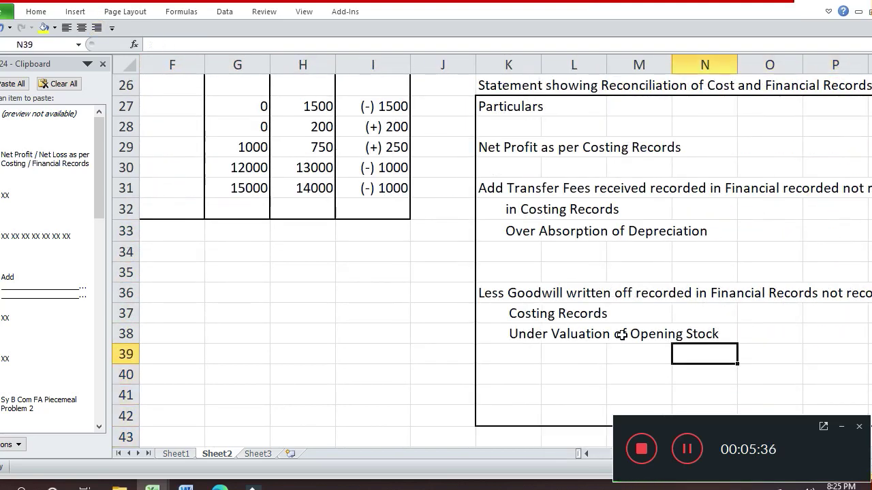
key("ctrl+d")
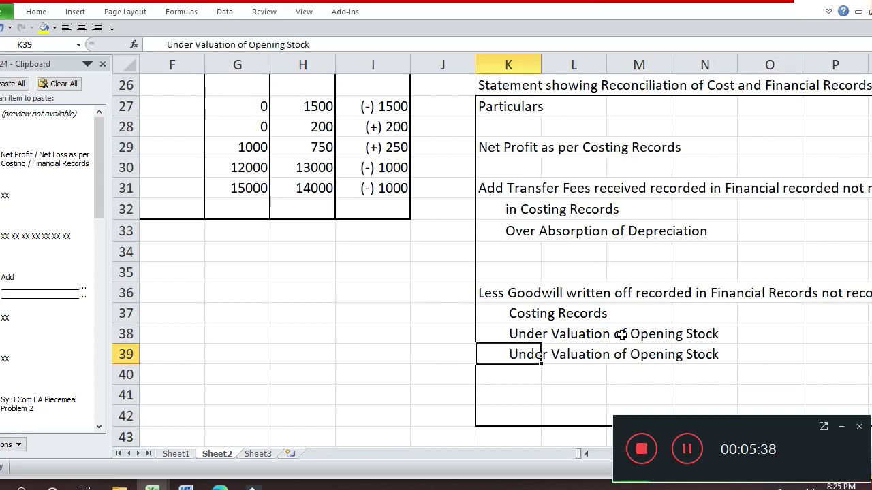
Replace the word "Under" with "Over" in the K39 label, leaving a single space before "Valuation"
key("F2")
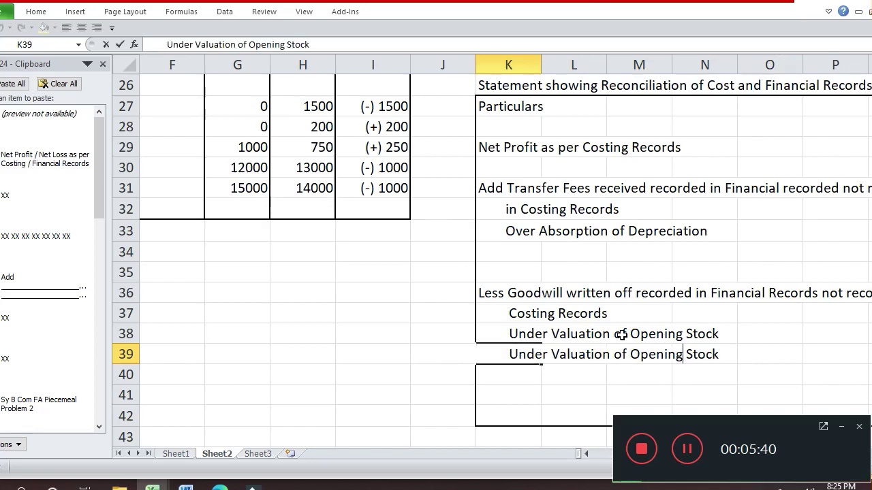
key("Left")
key("Left")
key("Left")
key("Left")
key("Left")
key("Left")
key("Left")
key("Left")
key("Left")
key("Left")
key("shift+Right")
key("shift+Right")
key("shift+Right")
key("shift+Right")
key("shift+Right")
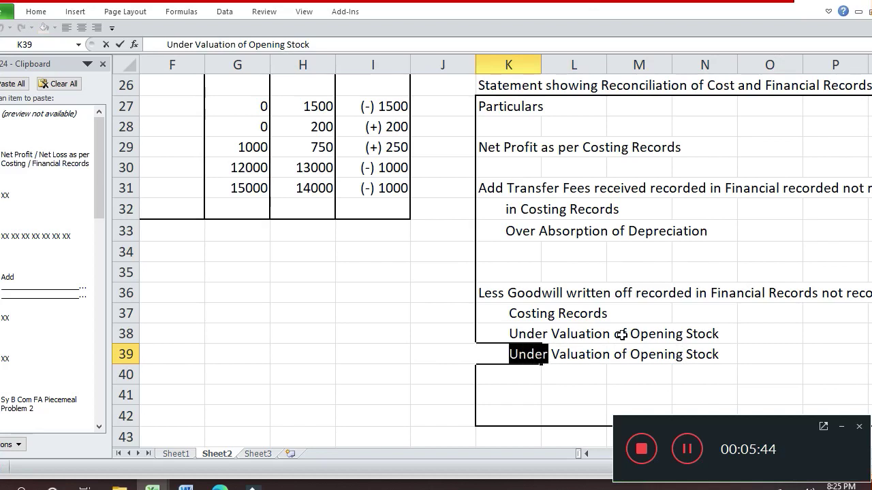
type("Over")
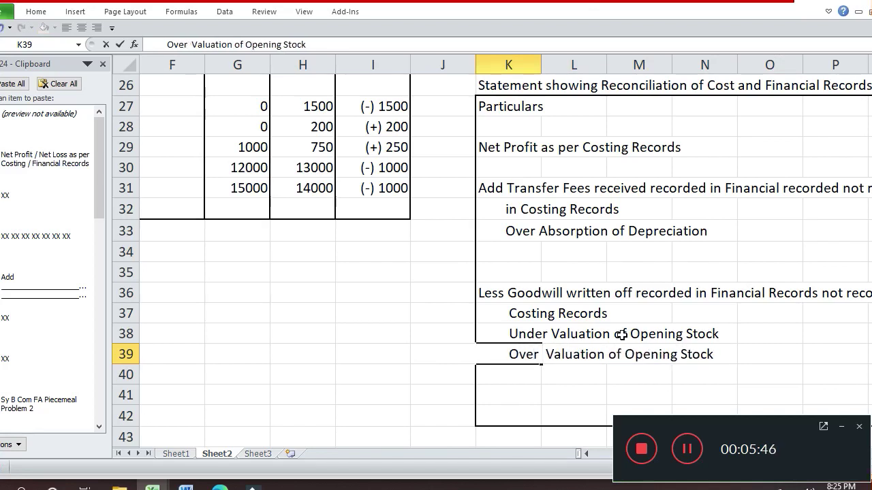
key("Delete")
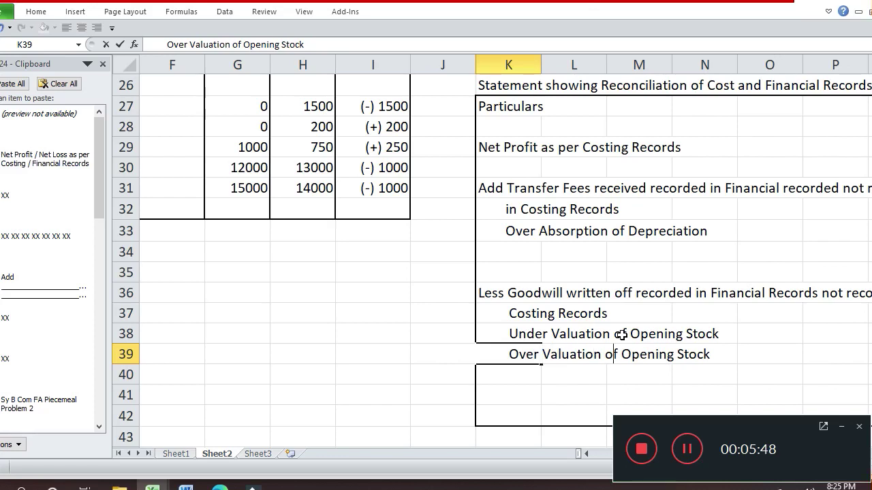
Replace "Opening" with "Closing" in cell K39 so the label reads "Over Valuation of Closing Stock"
key("shift+Right")
key("shift+Right")
key("shift+Right")
key("shift+Right")
key("shift+Right")
key("shift+Right")
key("shift+Right")
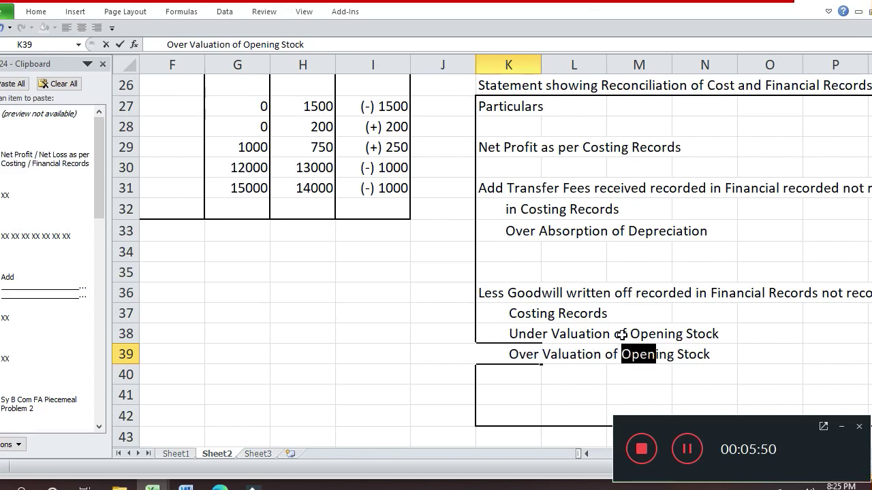
type("Closing")
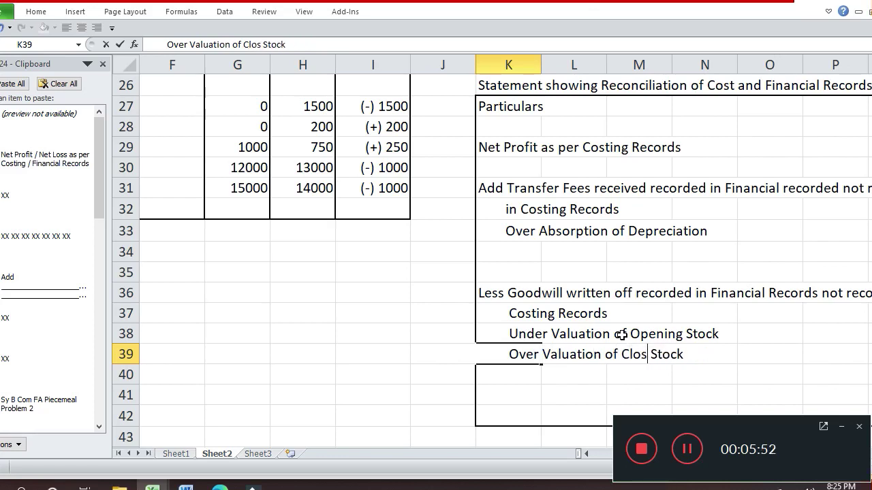
key("Return")
Enter 1000 in cell R39 as the amount for the overvaluation of closing stock
key("Up")
key("Right")
key("Right")
key("Right")
key("Right")
key("Right")
key("Right")
key("Right")
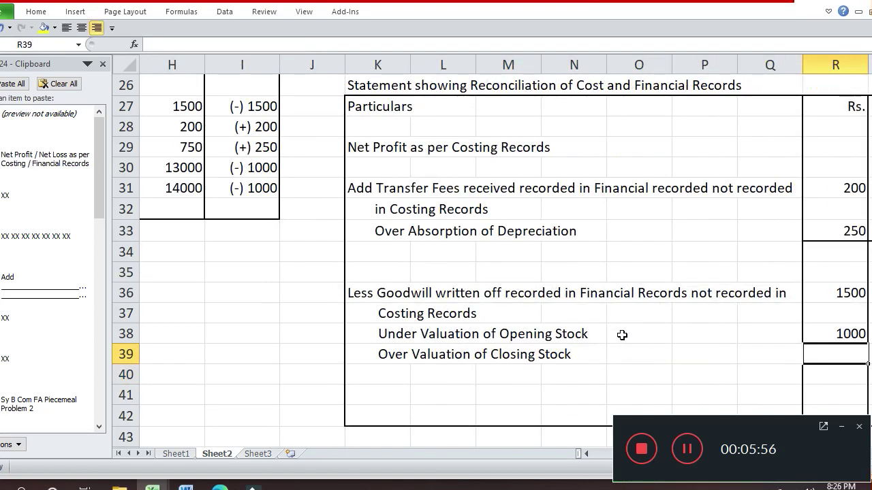
type("1000")
key("Return")
Enter 3500 in cell S39 as the total of the three deductions
key("Up")
key("Right")
key("Right")
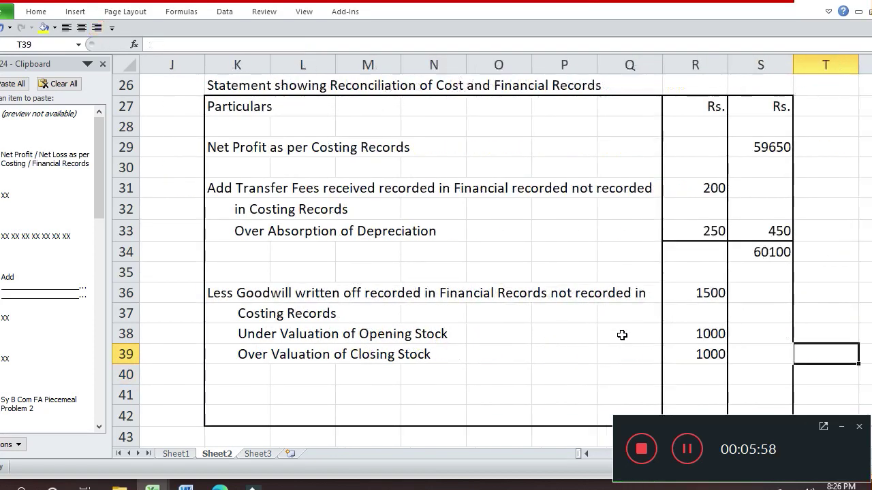
key("Left")
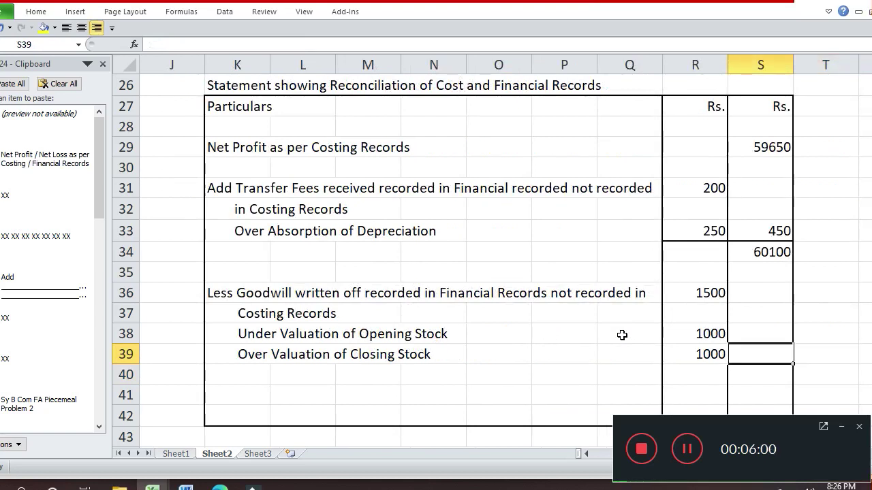
type("3500")
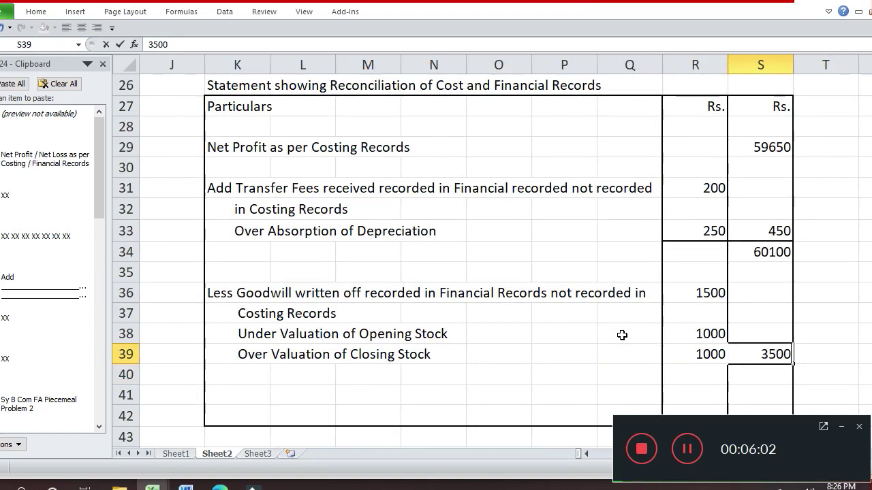
key("Return")
Calculate the final profit in cell S41 by subtracting the deductions total in S39 from the subtotal in S34
key("Return")
type("=")
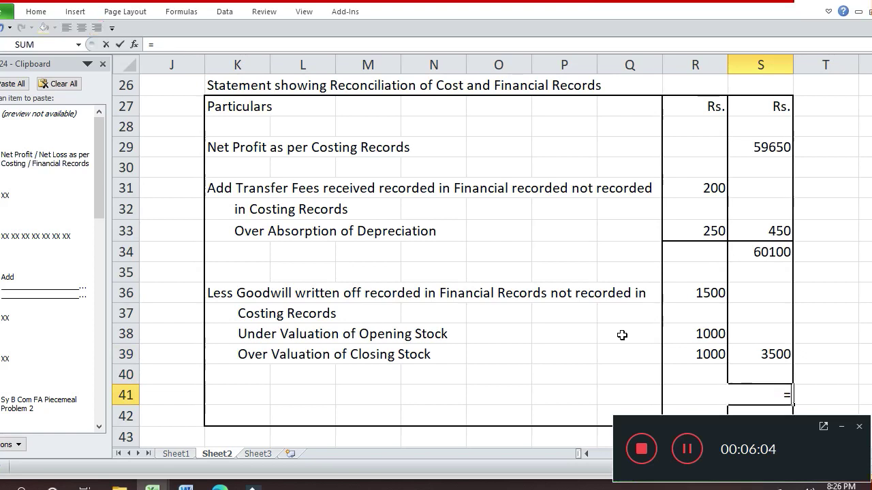
key("Up")
key("Up")
key("Up")
key("Up")
key("Up")
key("Up")
key("Up")
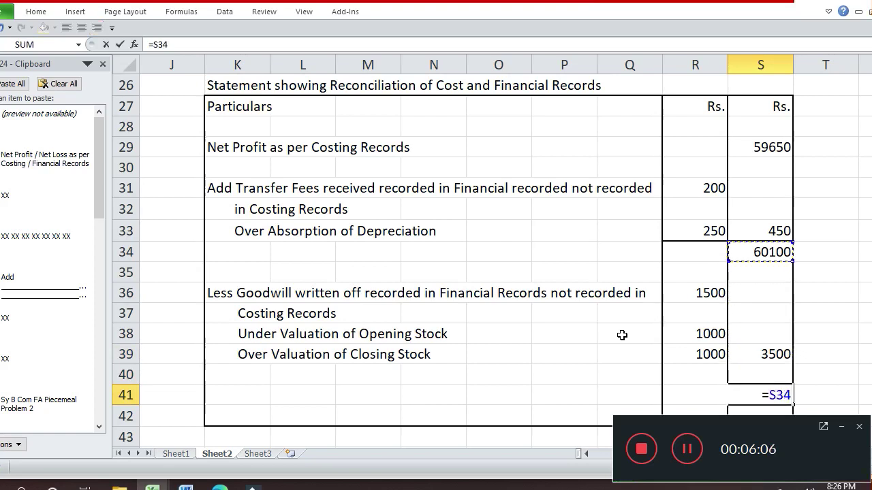
type("-")
key("Up")
key("Up")
key("Return")
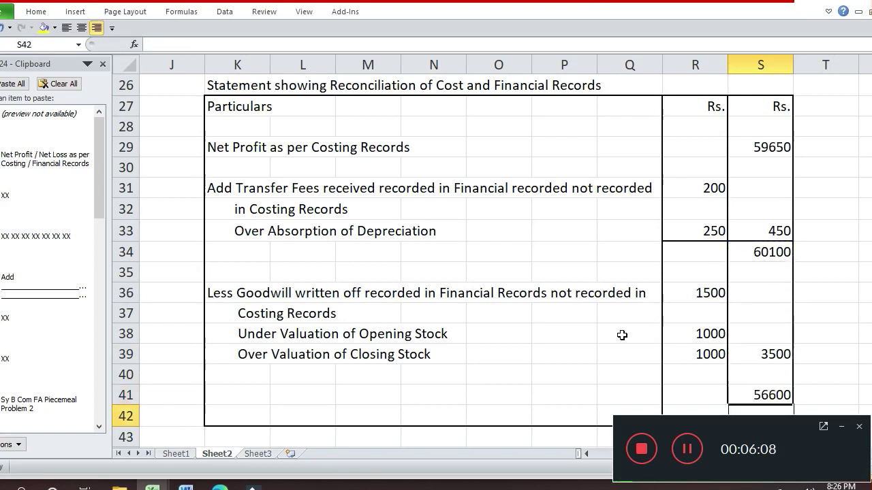
Label the final profit row in cell K41 as "Net Profit as per Financial Records"
key("Up")
key("Left")
key("Left")
key("Left")
key("Left")
key("Left")
key("Left")
key("Left")
key("Left")
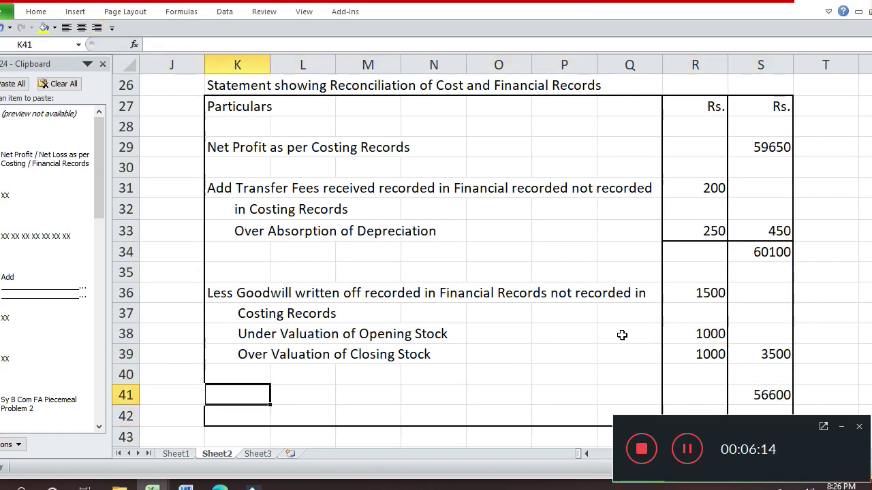
type("N")
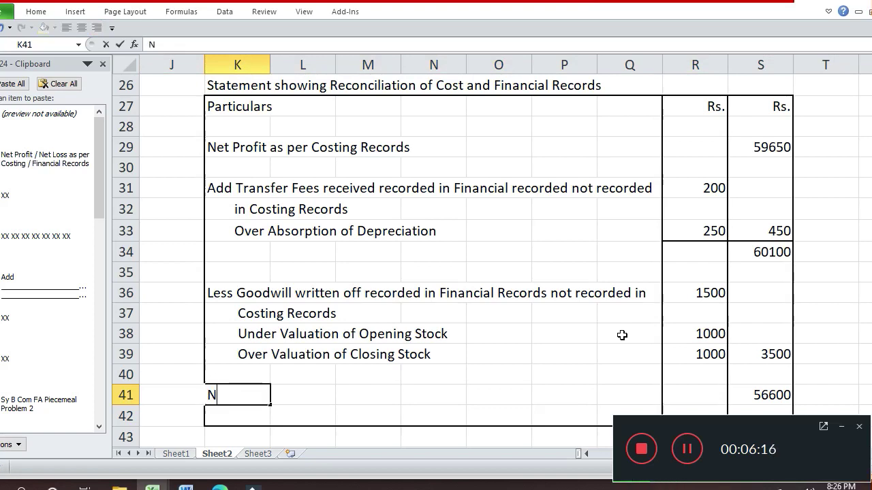
type("et Pr")
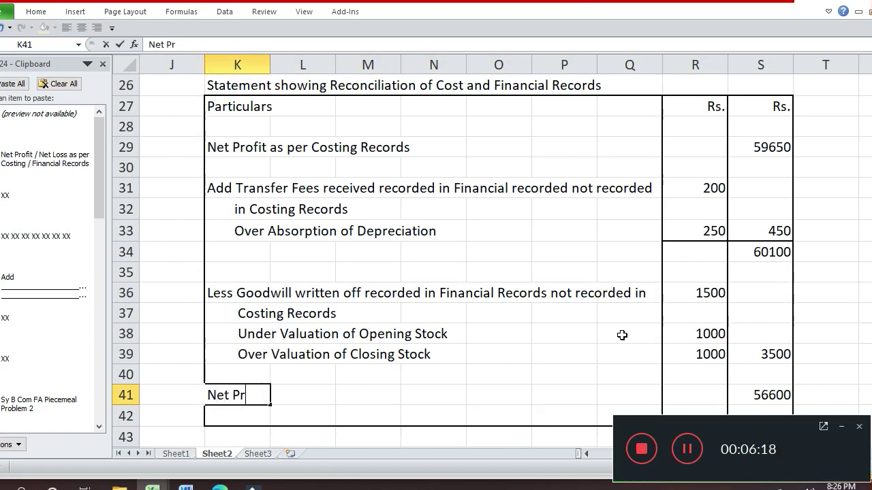
type("ofo")
key("BackSpace")
type("ir")
key("BackSpace")
type("t as")
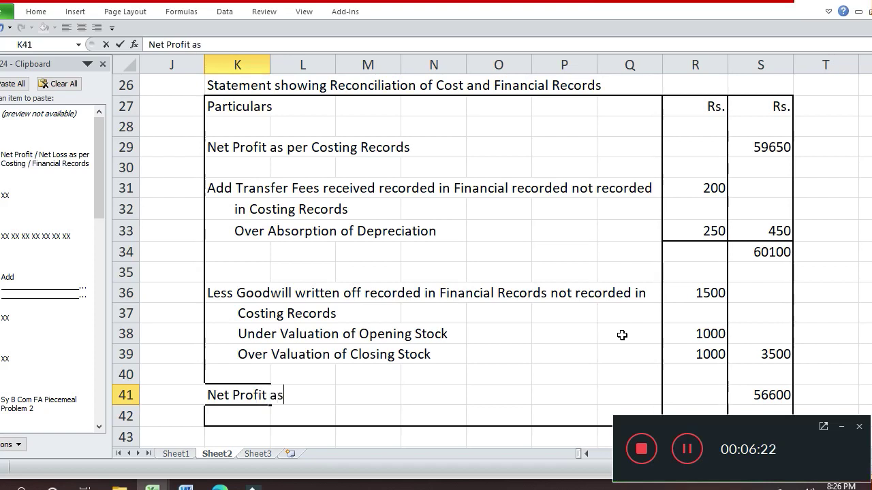
type(" per Fi")
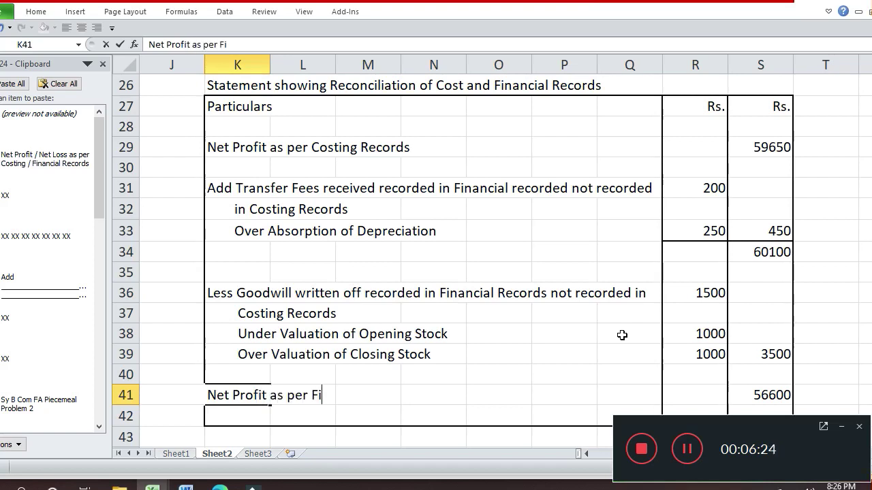
type("nancial ")
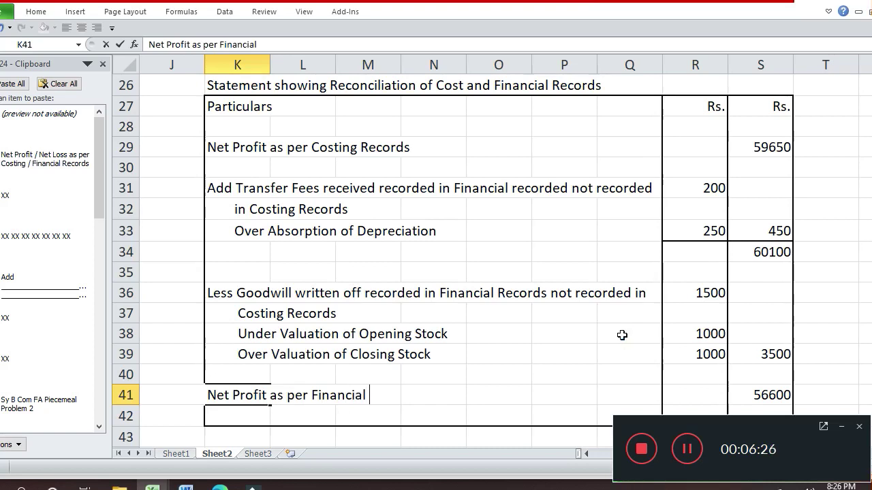
type("Records")
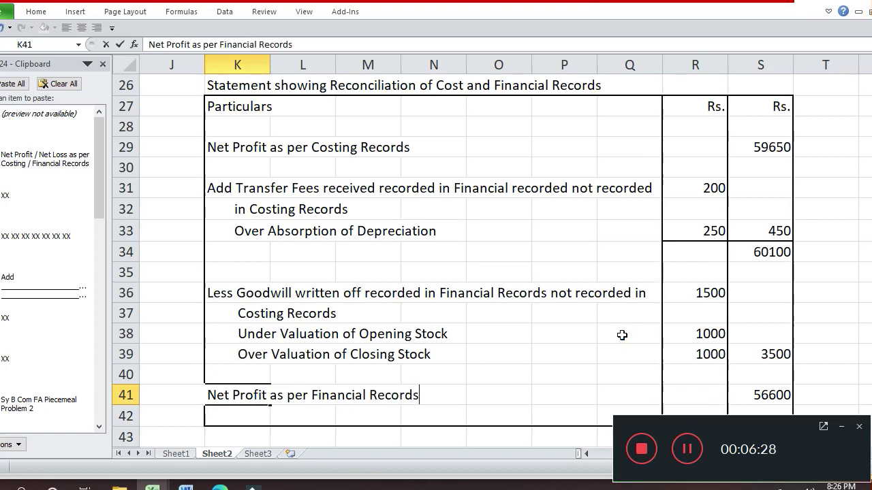
key("Return")
Review the statement from the costing profit through the additions, subtotal and deduction amounts
key("Up")
key("Up")
key("Up")
key("Up")
key("Up")
key("Up")
key("Up")
key("Up")
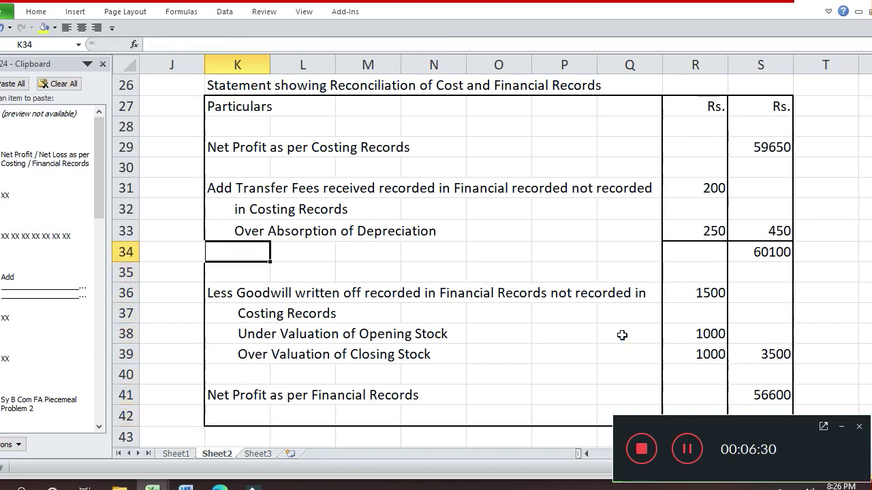
key("Up")
key("Up")
key("Up")
key("Up")
key("Up")
key("Down")
key("Down")
key("Down")
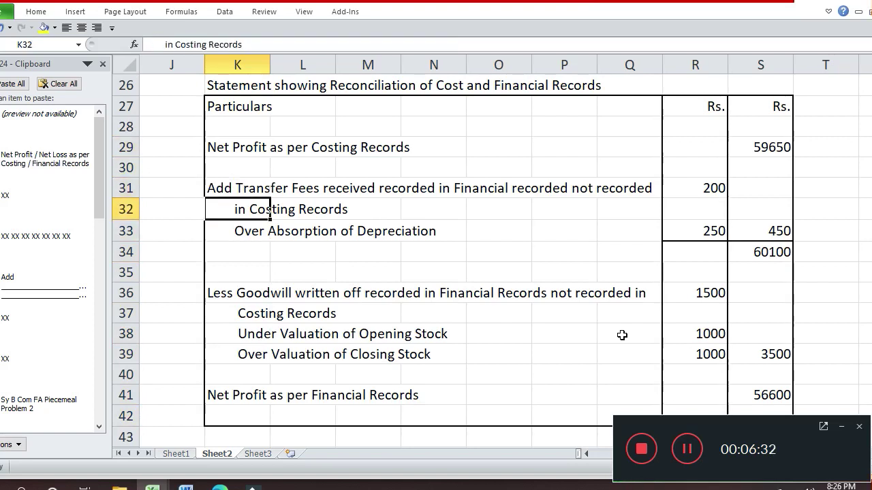
key("Down")
key("Down")
key("Right")
key("Right")
key("Right")
key("Right")
key("Right")
key("Right")
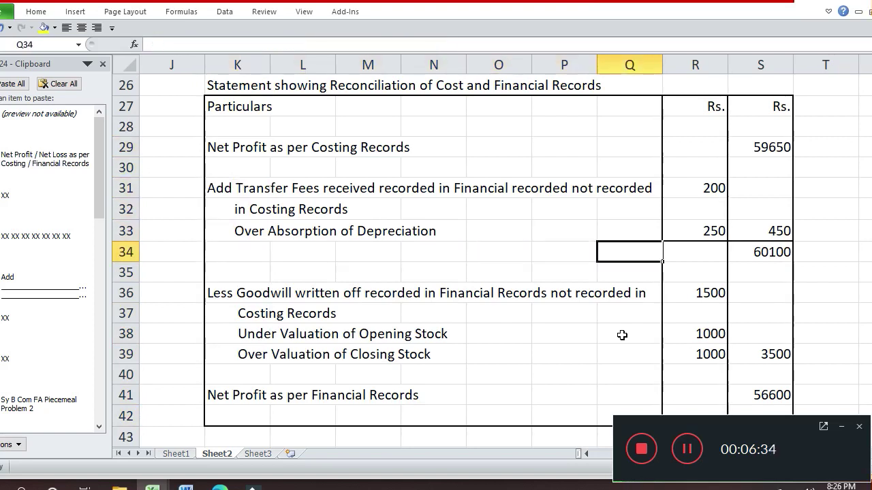
key("Right")
key("Right")
key("Down")
key("Down")
key("Left")
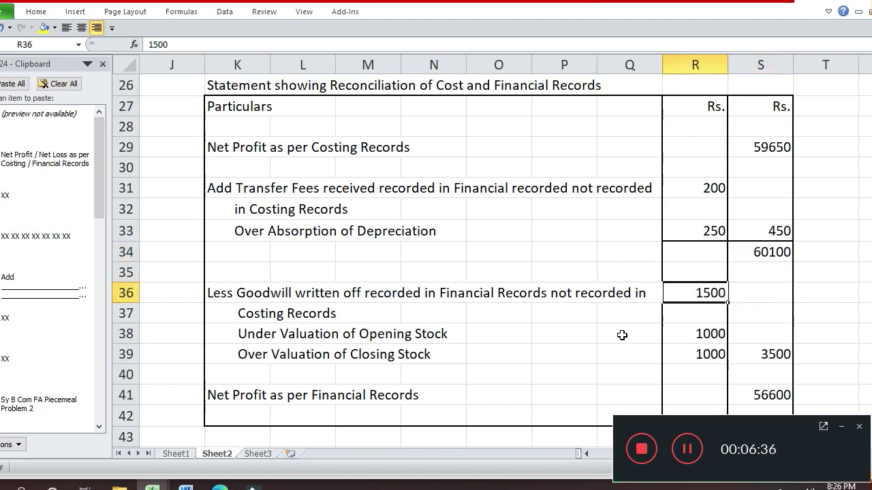
key("Down")
key("Down")
key("Down")
key("Down")
key("Up")
key("Up")
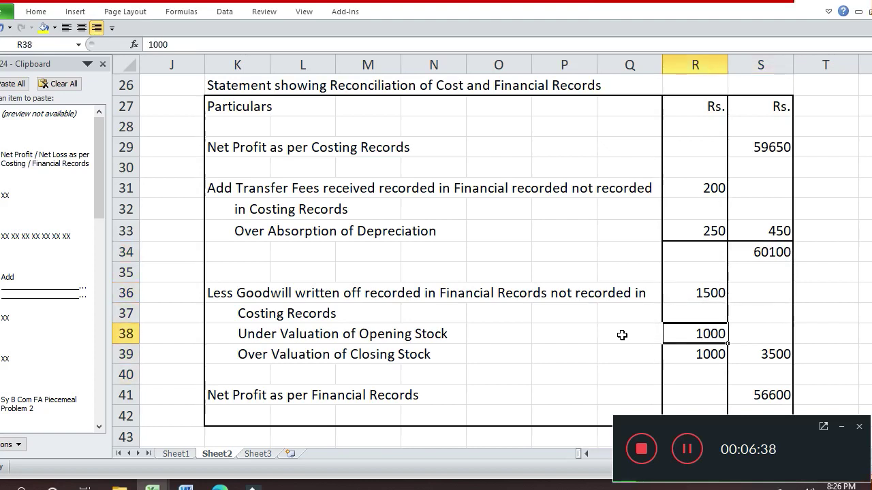
Add a bottom border beneath the deduction amounts in cells R39:S39
key("Down")
key("shift+Right")
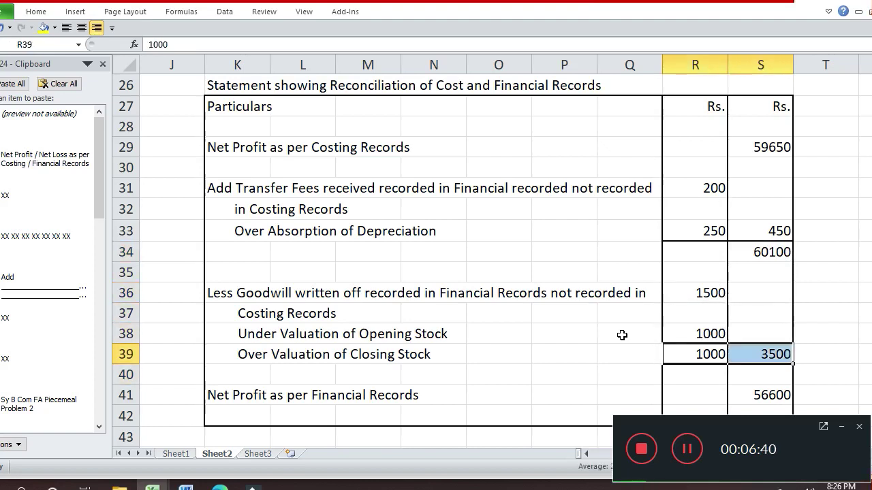
key("ctrl+1")
left_click(615, 337)
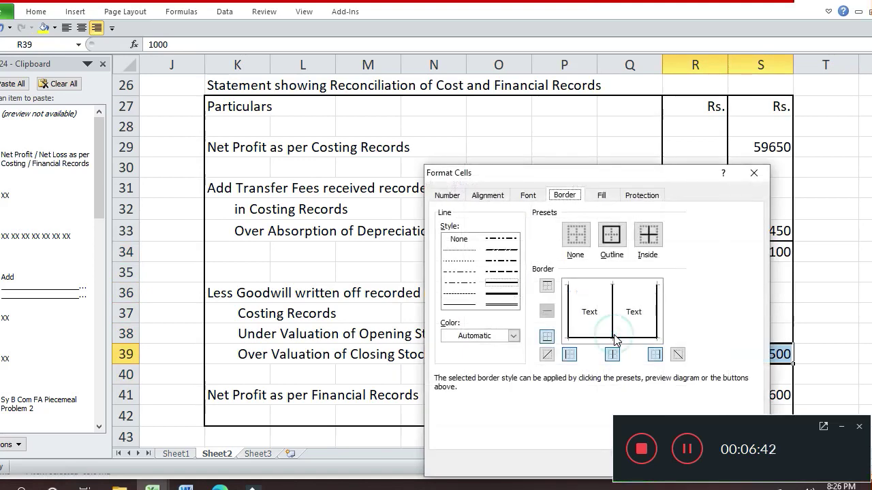
key("Return")
Rule the final net profit amount in cell S41 with a single top border and a double bottom border
key("Down")
key("Down")
key("Down")
key("Left")
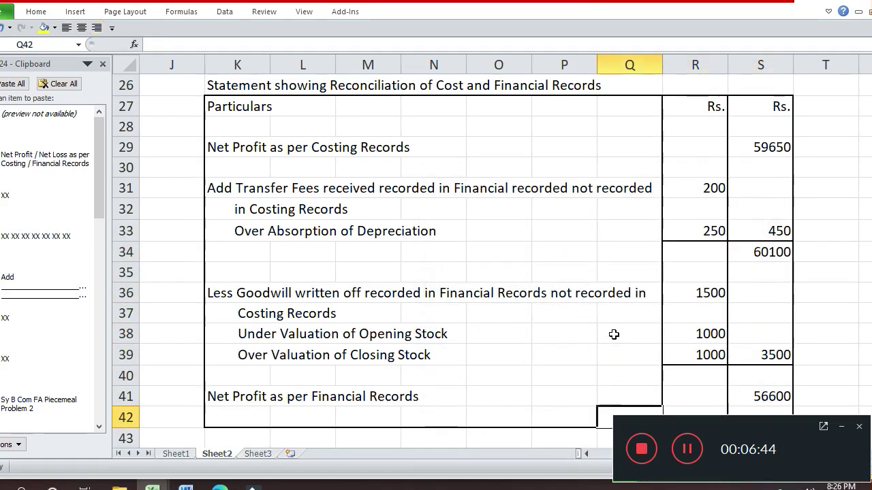
key("Left")
key("Left")
key("Left")
key("Left")
key("Left")
key("Left")
key("Up")
key("Right")
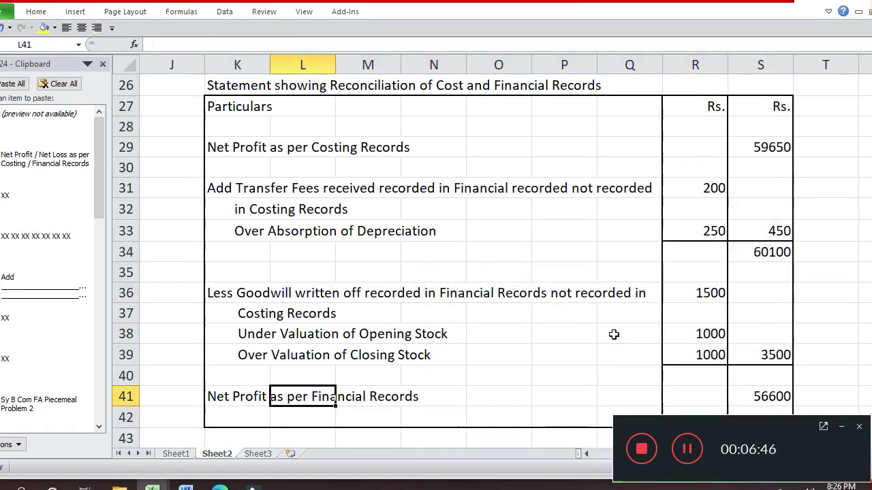
key("Right")
key("Right")
key("Right")
key("Right")
key("Right")
key("Right")
key("Right")
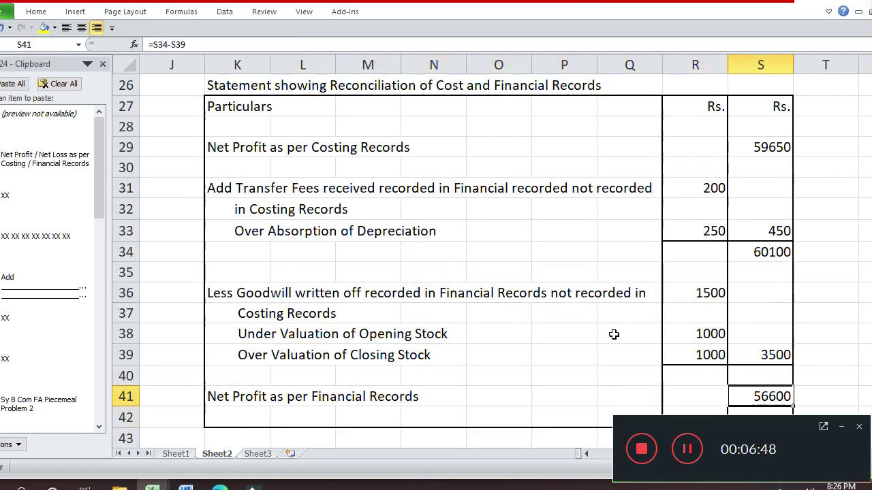
key("ctrl+1")
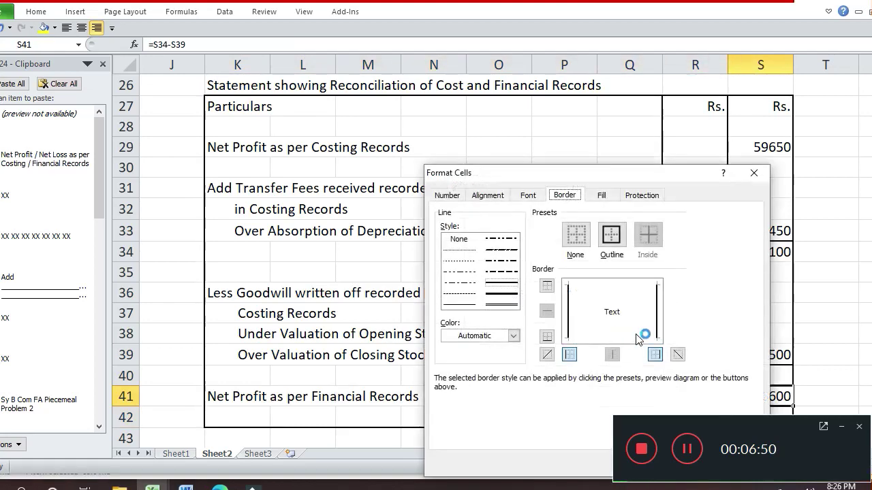
left_click(636, 295)
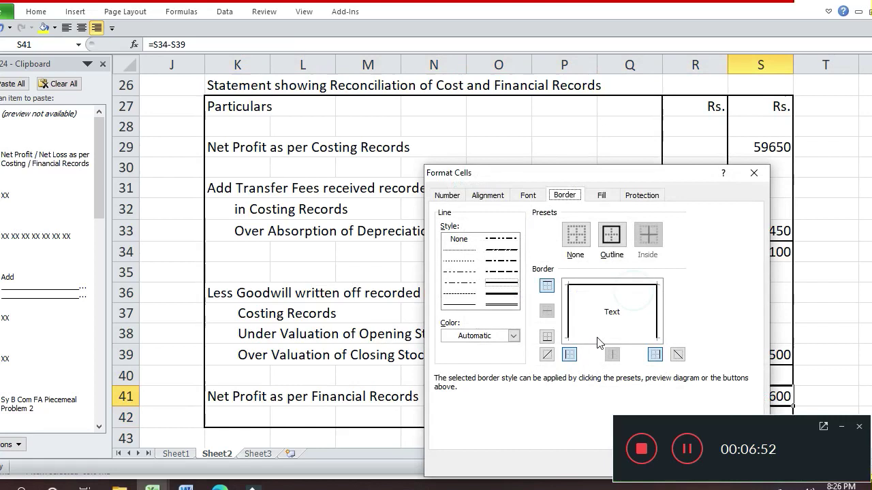
left_click(497, 306)
left_click(631, 337)
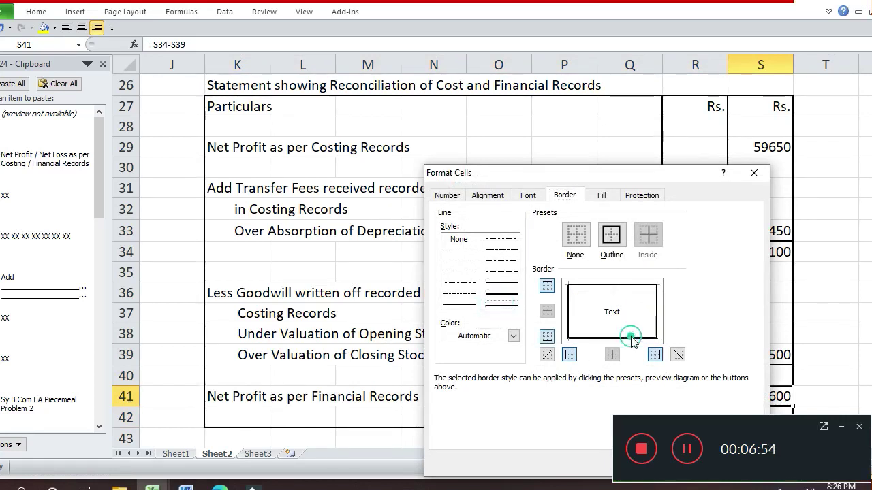
key("Return")
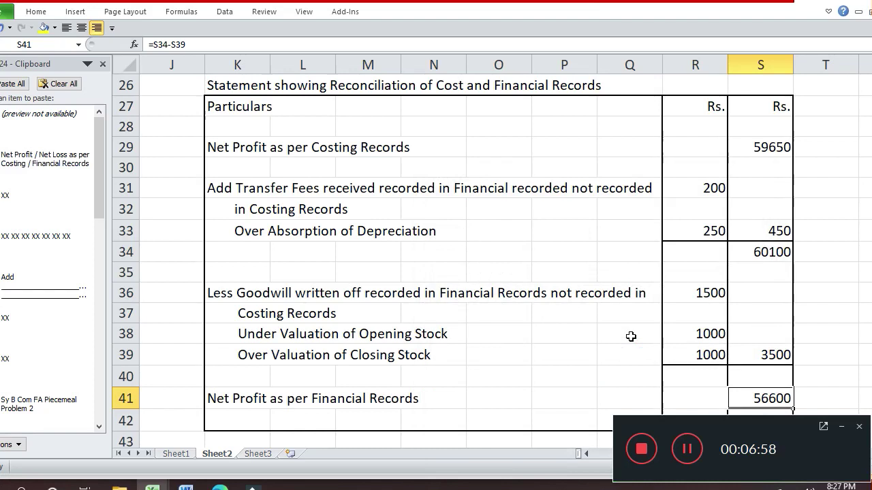
Review the earlier comparison table of costing and financial amounts in columns A to I
key("Down")
key("Down")
key("Down")
key("Left")
key("Left")
key("Left")
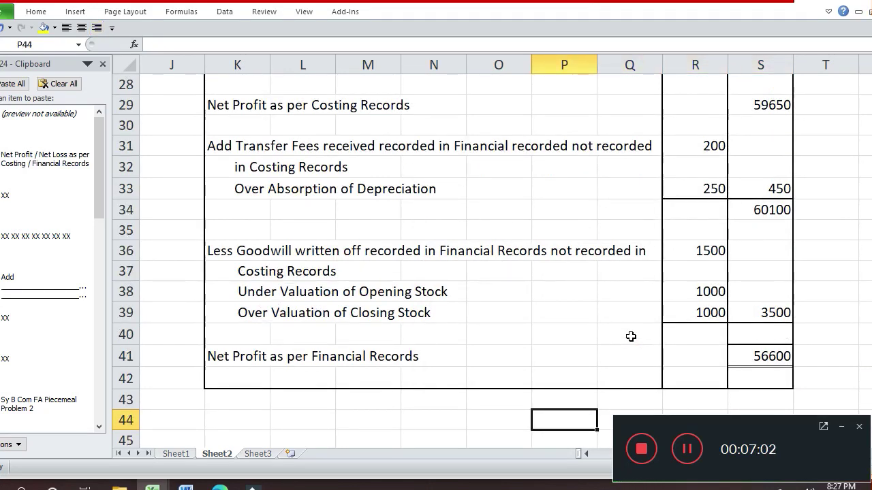
key("Left")
key("Left")
key("Left")
key("Left")
key("Left")
key("Left")
key("Left")
key("Left")
key("Left")
key("Left")
key("Left")
key("Left")
key("Left")
key("Left")
key("Left")
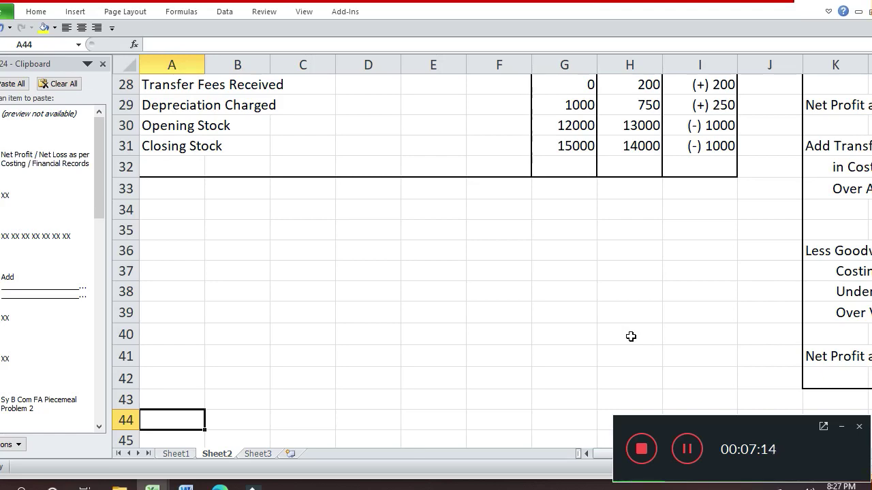
key("Up")
key("Up")
key("Up")
key("Up")
key("Up")
key("Up")
key("Up")
key("Up")
key("Up")
key("Up")
key("Up")
key("Up")
key("Up")
key("Up")
key("Up")
key("Up")
key("Up")
key("Up")
key("Up")
key("Up")
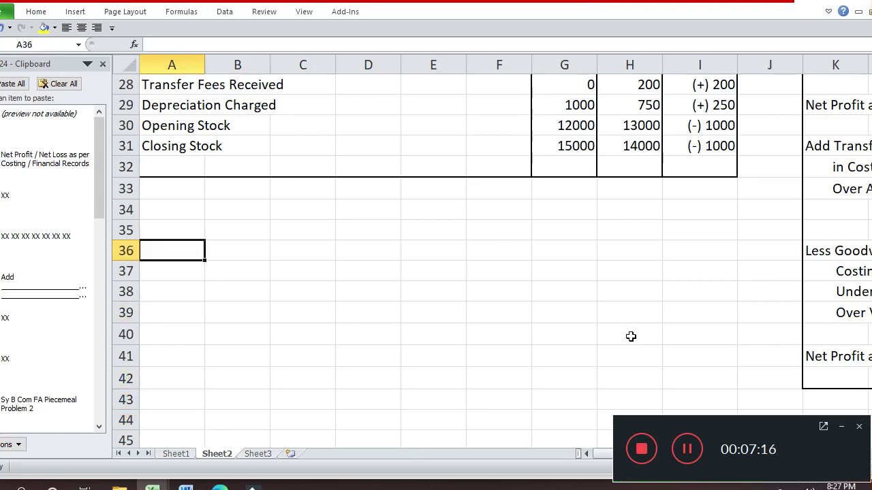
key("Down")
key("Down")
key("Down")
key("Down")
key("Down")
key("Down")
key("Down")
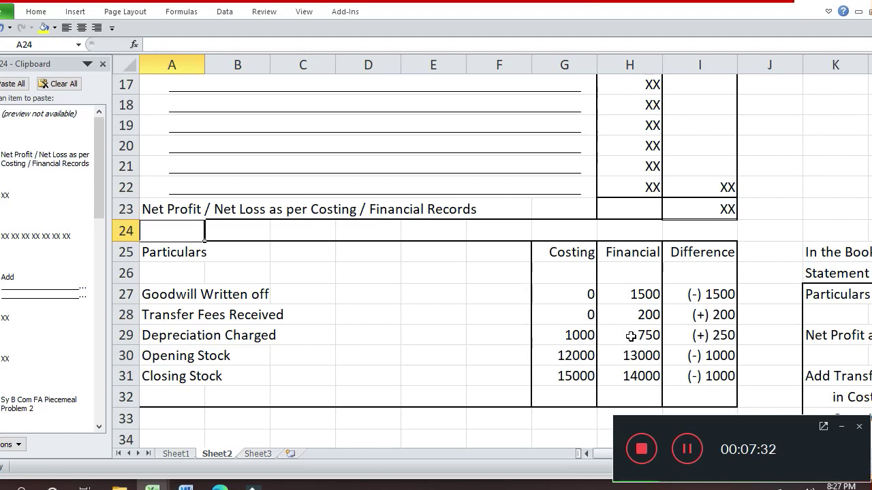
Copy the comparison table's heading rows A25:I26 and paste them at cell A44
key("Down")
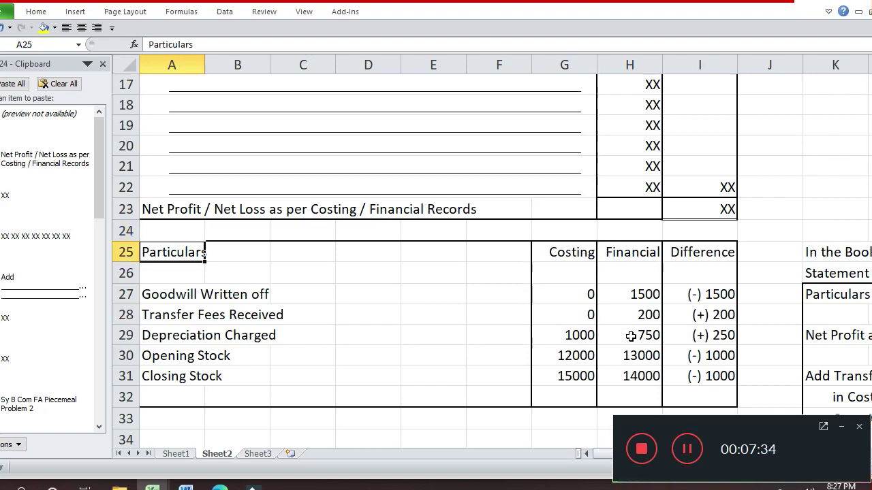
key("shift+Right")
key("shift+Right")
key("shift+Right")
key("shift+Right")
key("shift+Right")
key("shift+Right")
key("shift+Right")
key("shift+Right")
key("shift+Down")
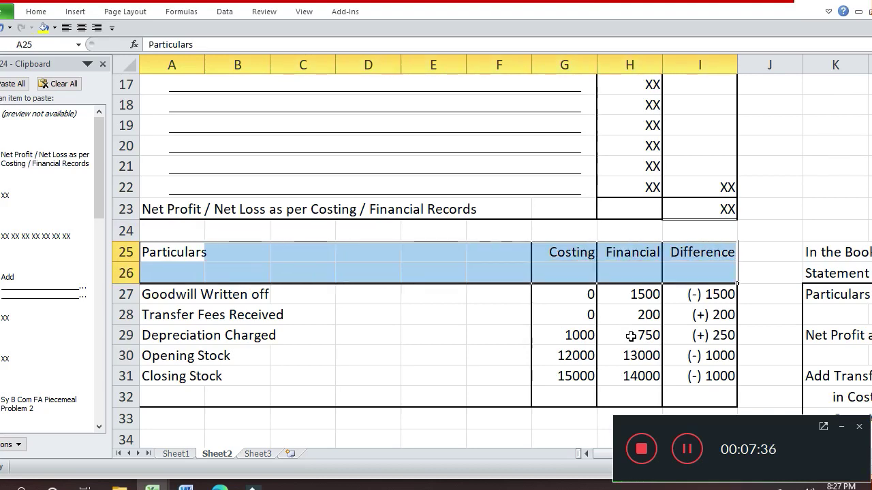
key("ctrl+c")
key("Down")
key("Down")
key("Down")
key("Down")
key("Down")
key("Down")
key("Down")
key("Down")
key("Down")
key("Down")
key("Down")
key("Down")
key("Down")
key("Down")
key("Down")
key("Down")
key("Down")
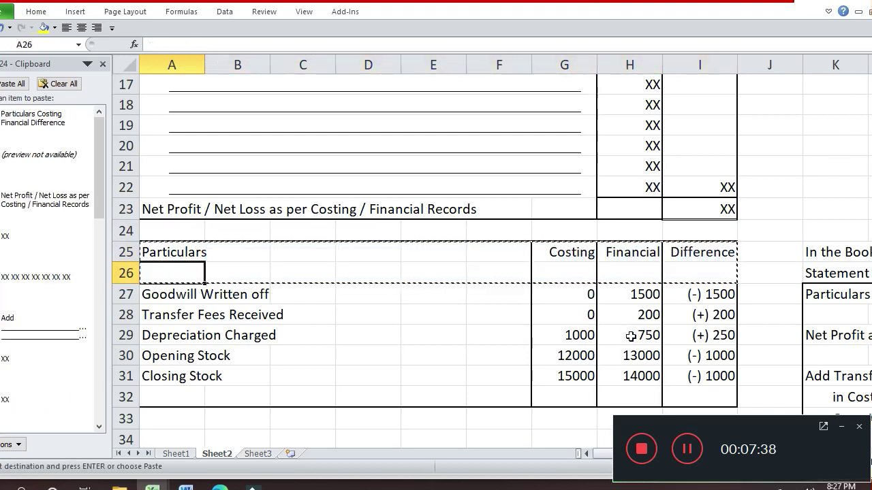
key("Down")
key("Down")
key("Down")
key("Down")
key("Down")
key("Down")
key("Down")
key("Down")
key("Right")
key("Right")
key("Up")
key("Up")
key("Up")
key("Up")
key("Up")
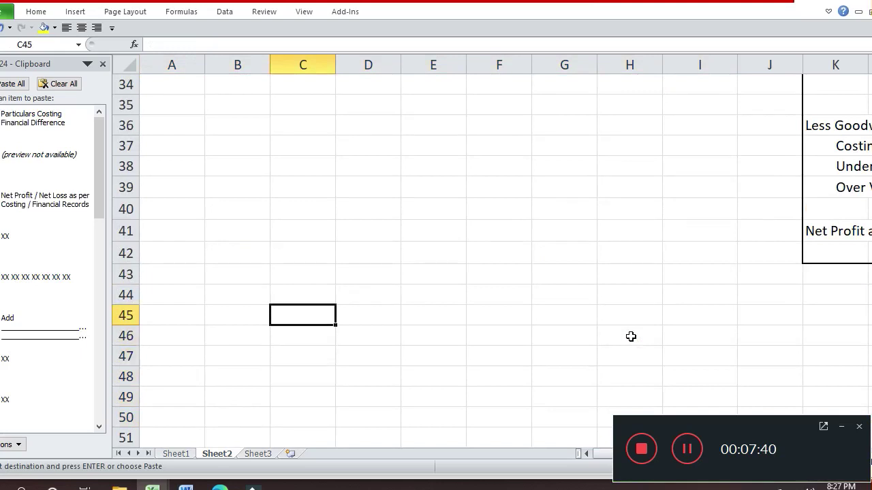
key("Up")
key("Right")
key("Right")
key("Right")
key("Right")
key("Right")
key("Right")
key("Right")
key("Left")
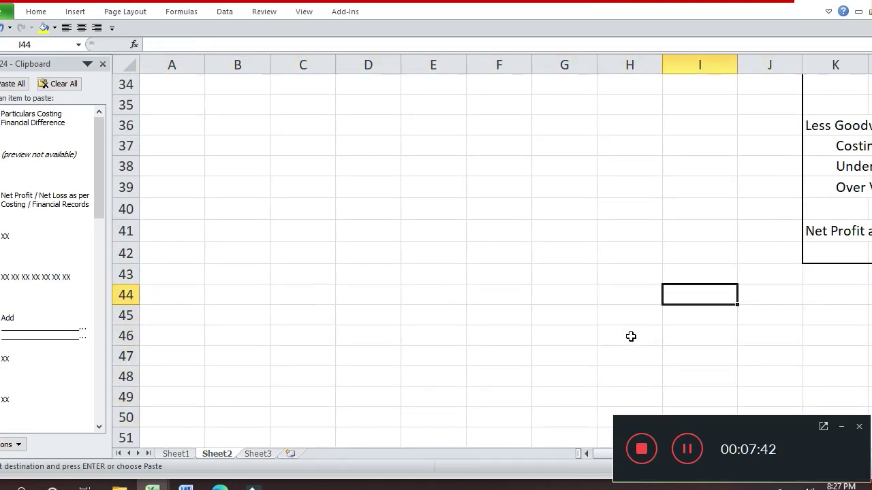
key("Left")
key("Left")
key("Left")
key("Left")
key("Left")
key("Left")
key("Left")
key("Left")
key("ctrl+v")
key("Down")
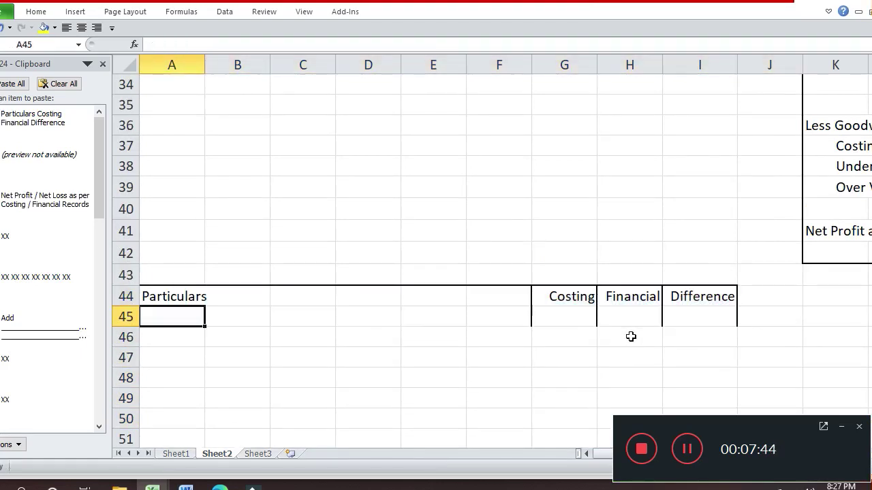
Apply an outline border around the new comparison table range A44:I60
key("Up")
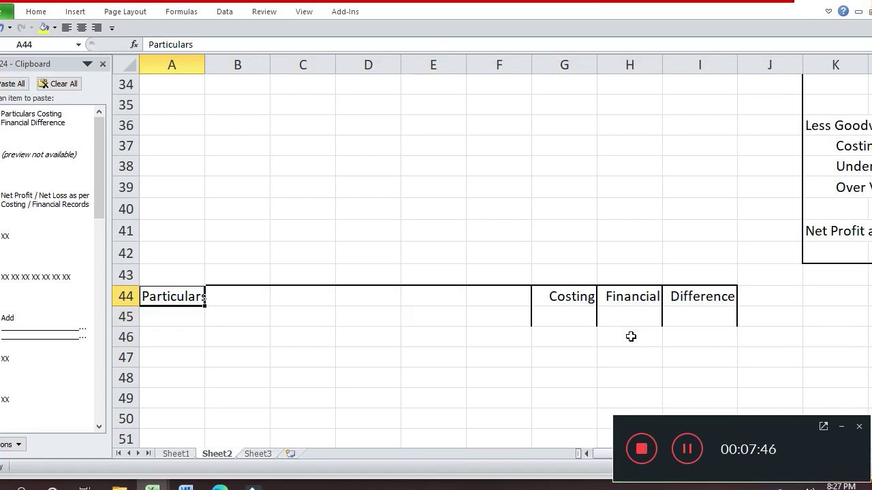
key("shift+Right")
key("shift+Right")
key("shift+Right")
key("shift+Right")
key("shift+Right")
key("shift+Right")
key("shift+Right")
key("shift+Right")
key("shift+Right")
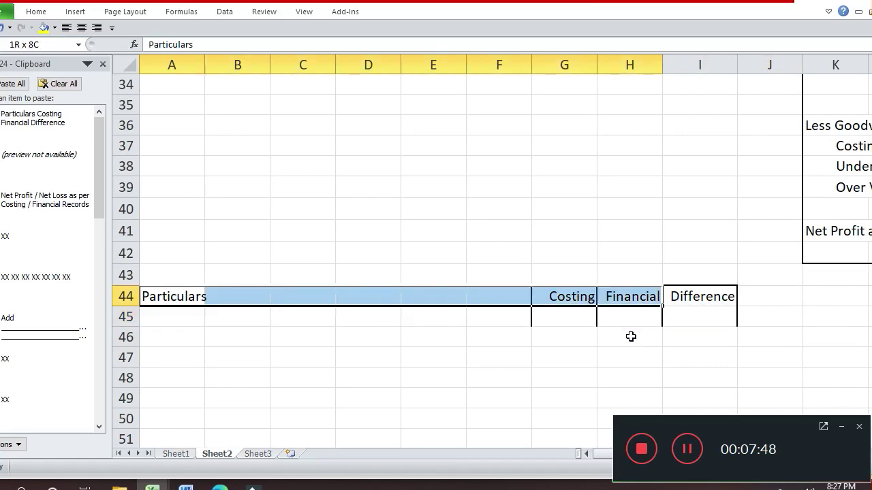
key("shift+Left")
key("shift+Down")
key("shift+Down")
key("shift+Down")
key("shift+Down")
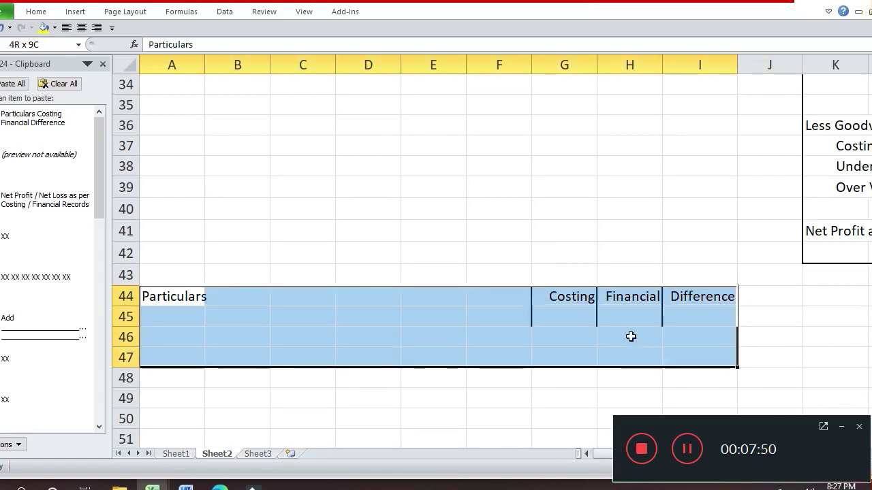
key("shift+Down")
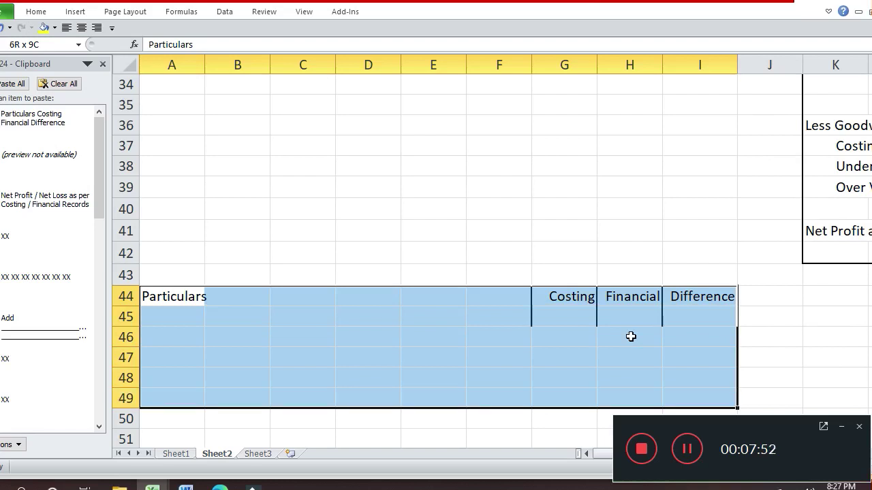
key("shift+Down")
key("shift+Down")
key("shift+Down")
key("shift+Down")
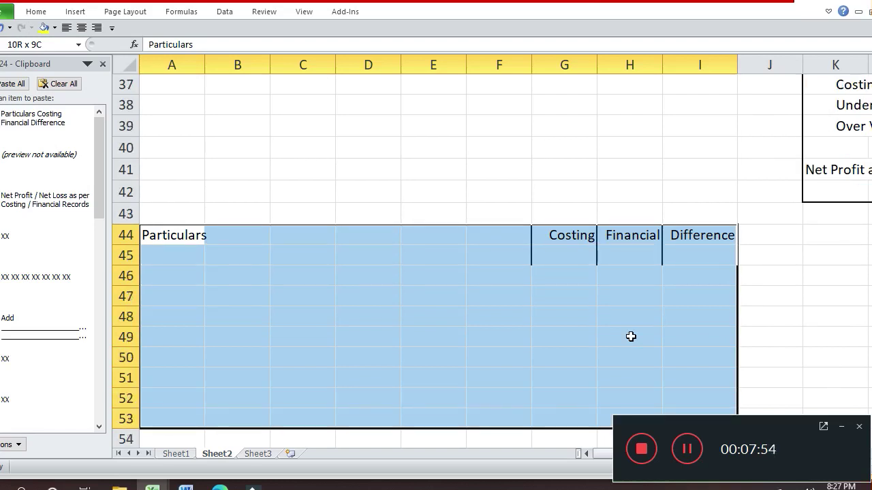
key("shift+Down")
key("shift+Down")
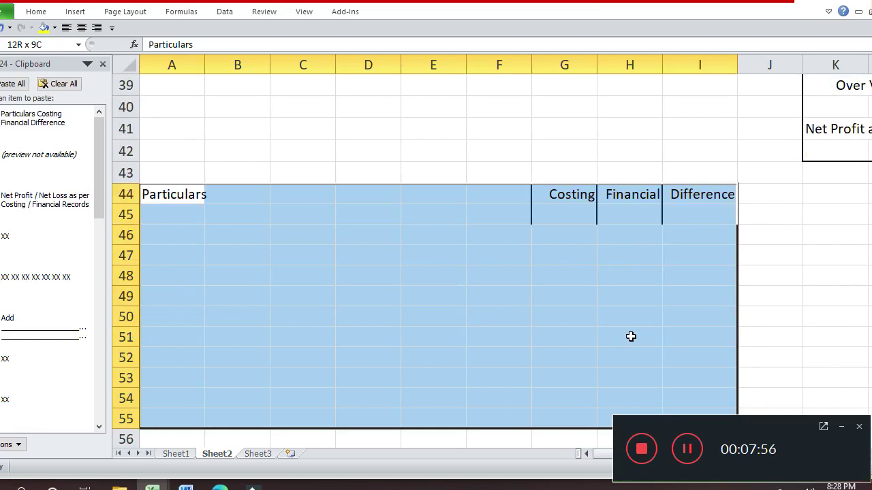
key("shift+Down")
key("shift+Down")
key("shift+Down")
key("shift+Down")
key("shift+Down")
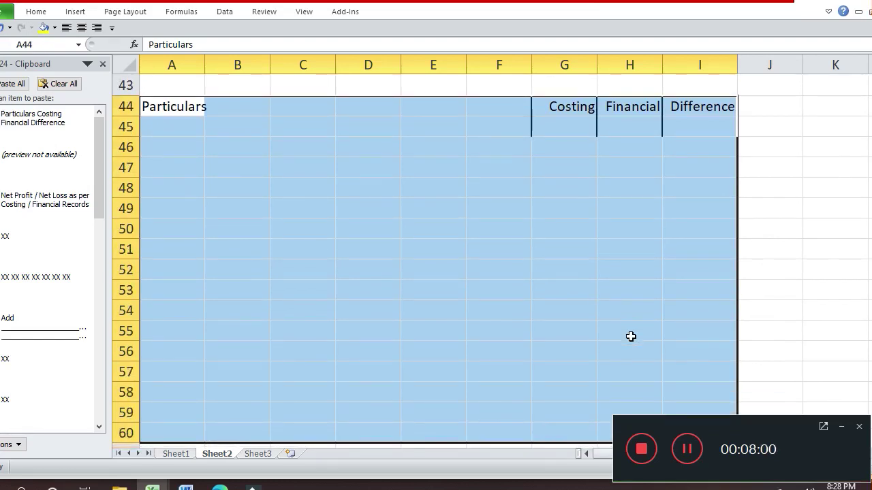
key("ctrl+1")
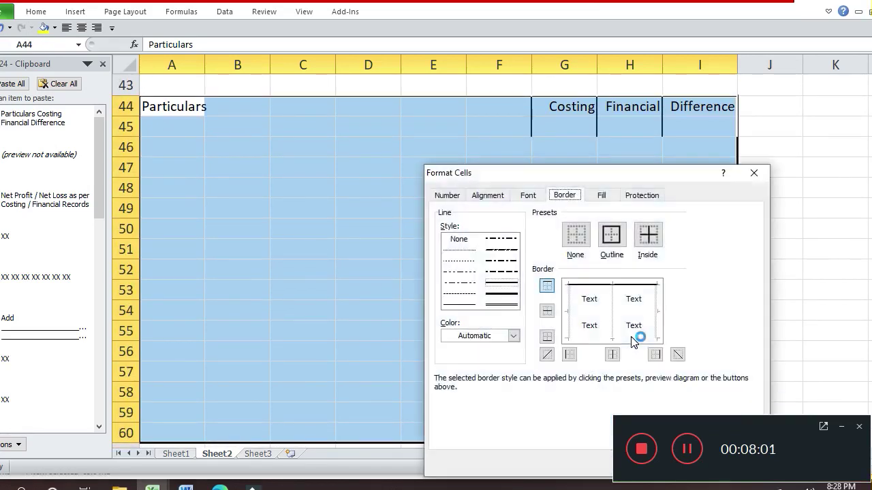
left_click(615, 236)
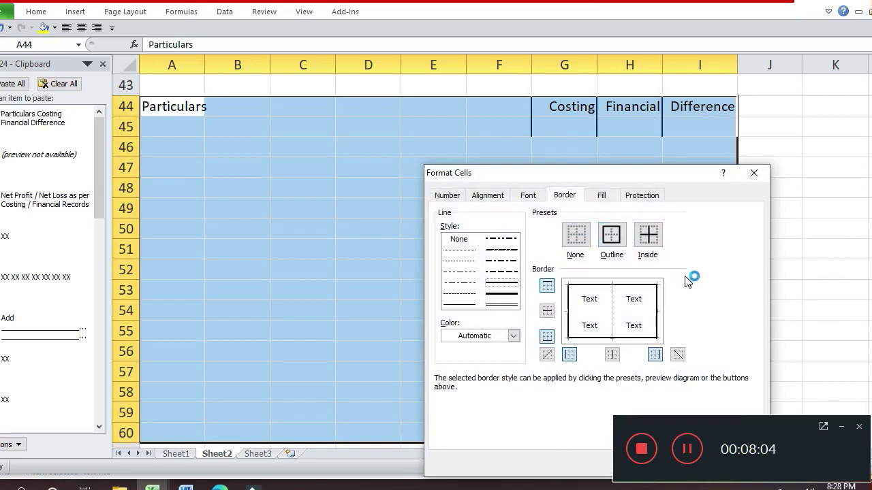
key("Return")
Add an outline and inner vertical borders to the Costing, Financial and Difference columns in G44:I60
key("Right")
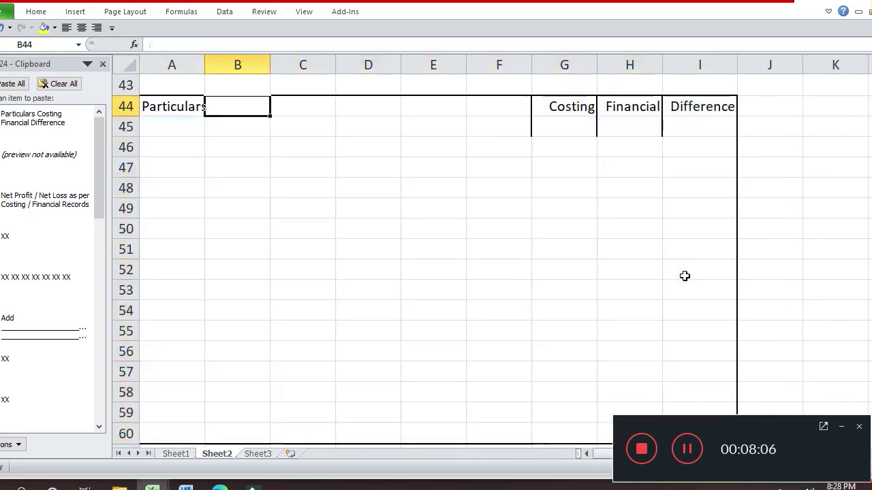
key("Right")
key("Right")
key("Right")
key("Right")
key("Right")
key("shift+Right")
key("shift+Right")
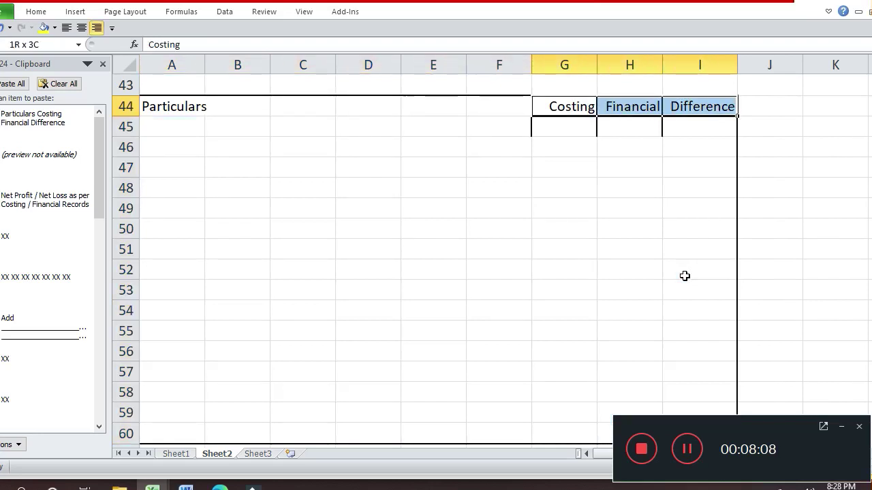
key("shift+Down")
key("shift+Down")
key("shift+Down")
key("shift+Down")
key("shift+Down")
key("shift+Down")
key("shift+Down")
key("shift+Down")
key("shift+Down")
key("shift+Down")
key("shift+Down")
key("shift+Down")
key("shift+Down")
key("shift+Down")
key("shift+Down")
key("shift+Down")
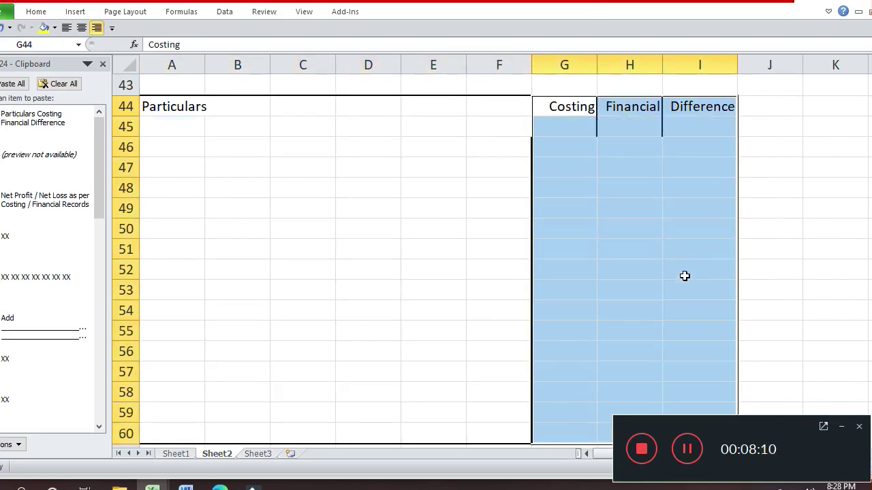
key("ctrl+1")
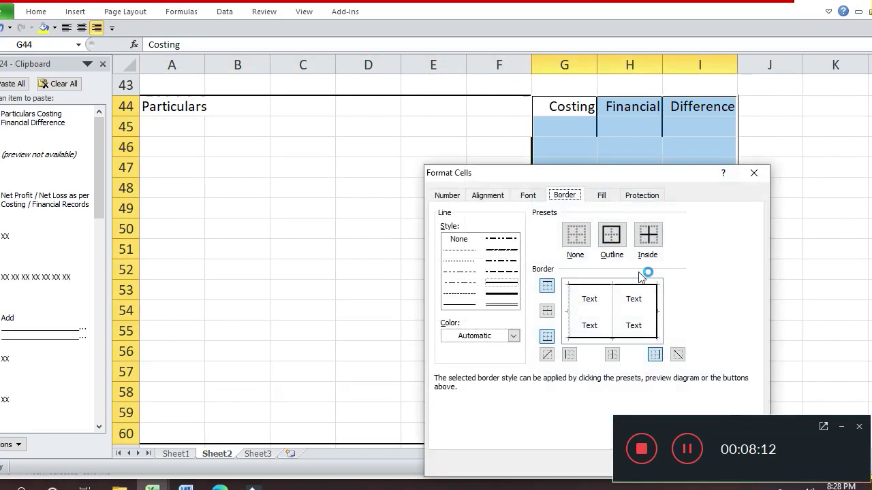
left_click(611, 235)
left_click(613, 310)
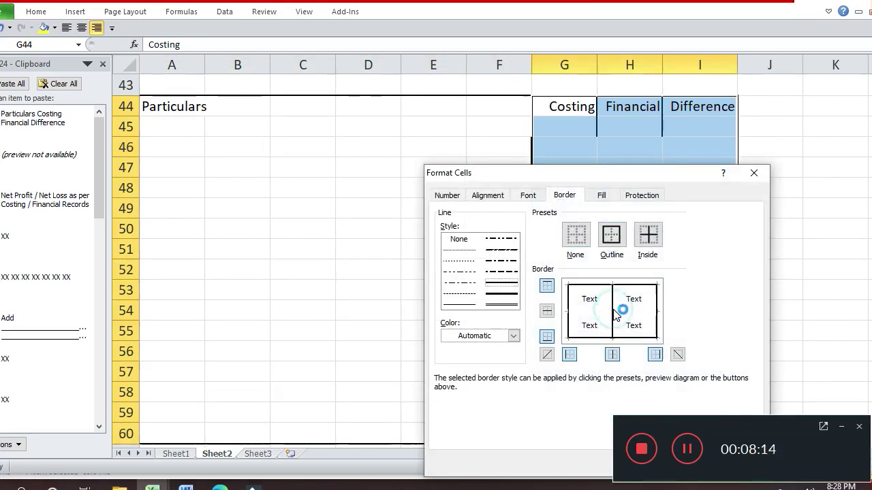
key("Return")
Apply an outline border around the new table's heading row A44:I44
key("Down")
key("Left")
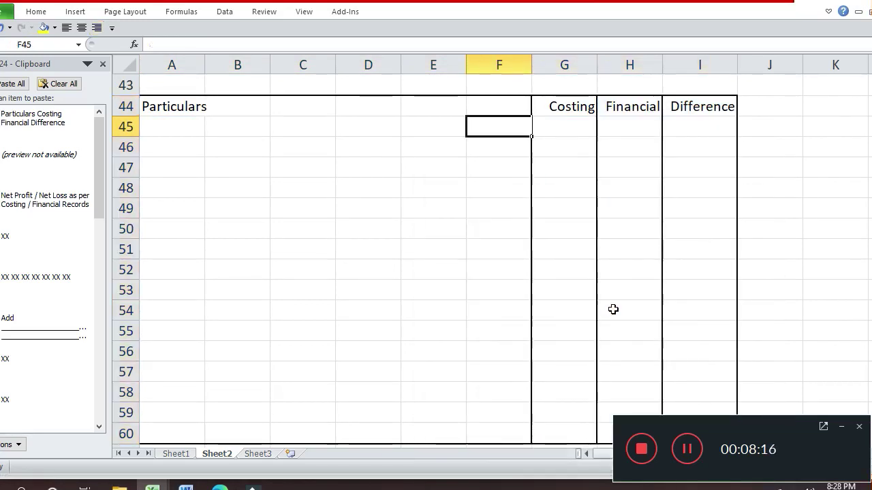
key("Up")
key("Left")
key("Left")
key("Left")
key("Left")
key("Left")
key("shift+Right")
key("shift+Right")
key("shift+Right")
key("shift+Right")
key("shift+Right")
key("shift+Right")
key("shift+Right")
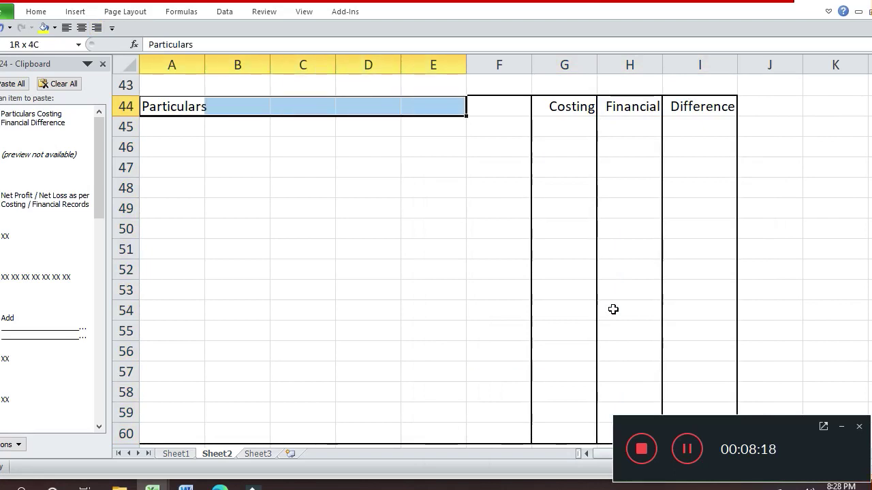
key("shift+Right")
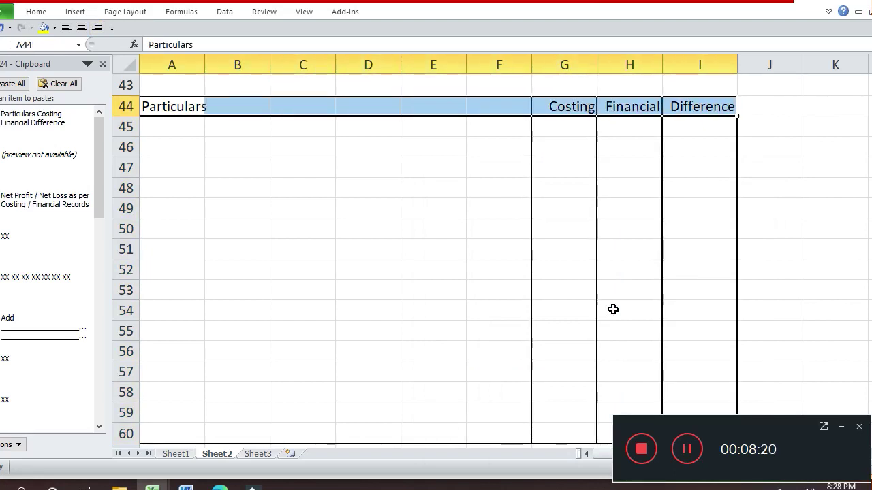
key("ctrl+1")
left_click(612, 239)
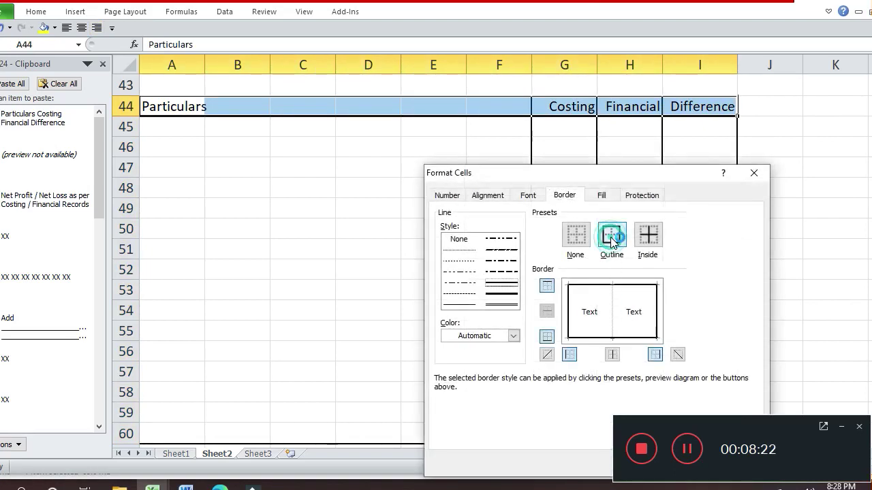
key("Return")
key("Down")
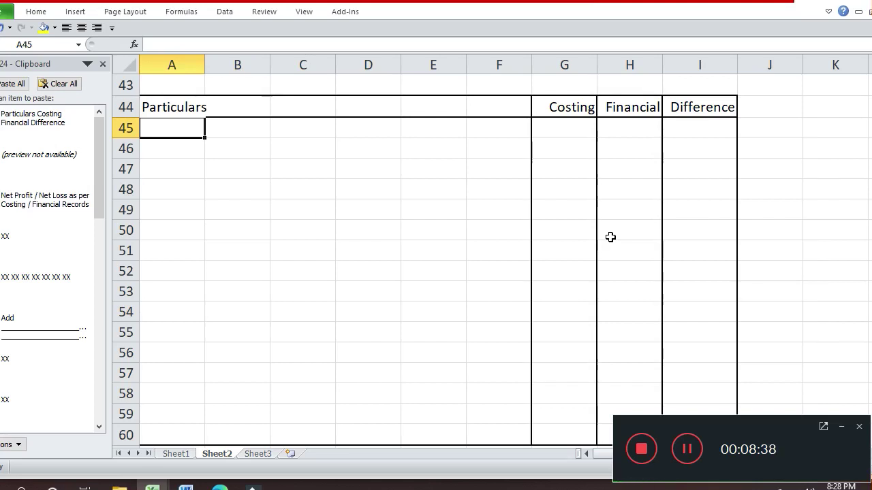
Review the Costing, Financial and Difference column headings in row 44
key("Up")
key("Right")
key("Right")
key("Right")
key("Right")
key("Right")
key("Right")
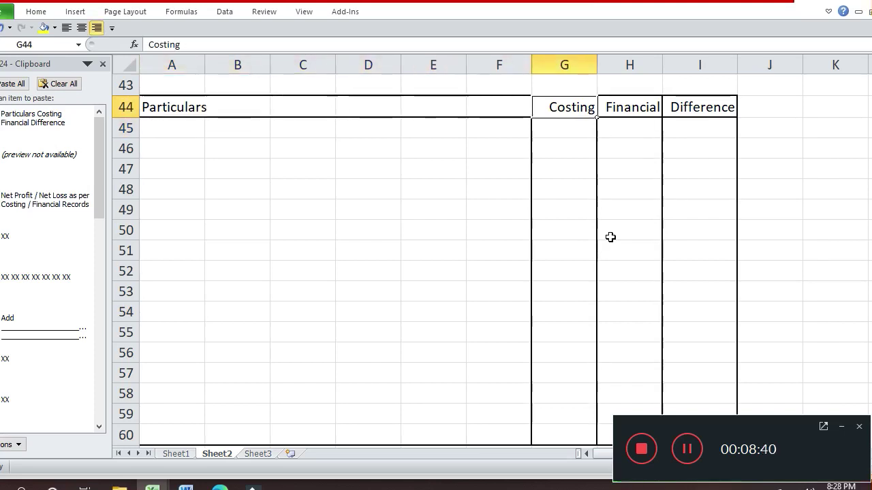
key("Right")
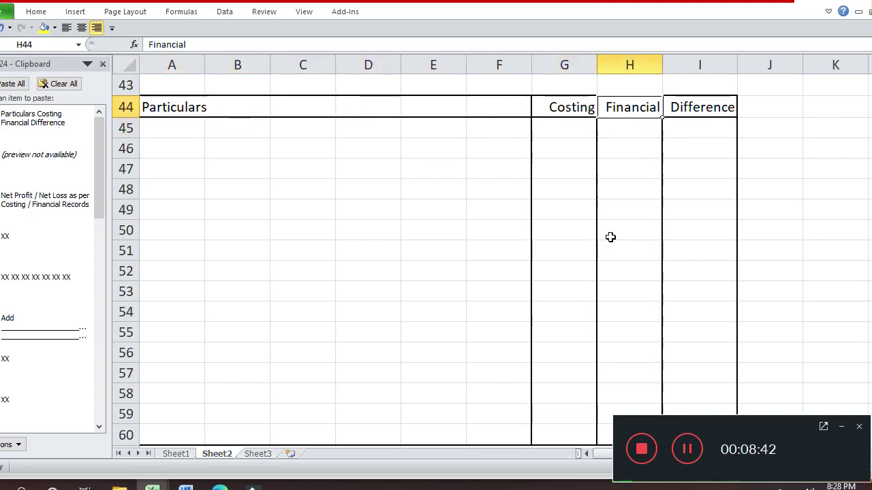
key("Right")
Enter "Work Overheads" as the first particular in cell A46
key("Down")
key("Down")
key("Left")
key("Left")
key("Left")
key("Left")
key("Left")
key("Left")
key("Left")
key("Left")
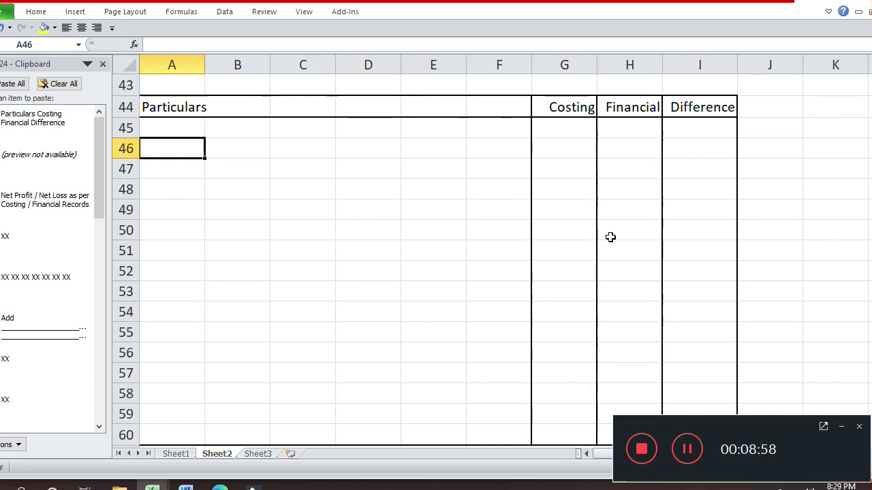
type("Work")
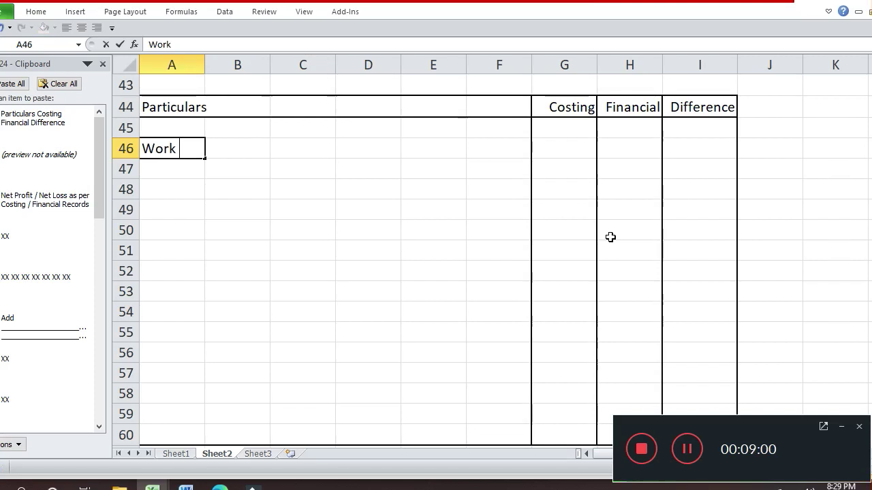
type(" Overh")
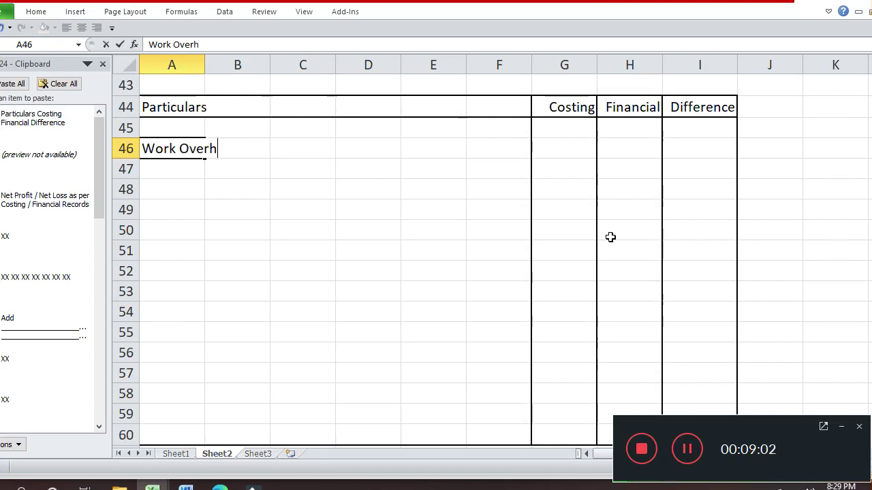
type("eads")
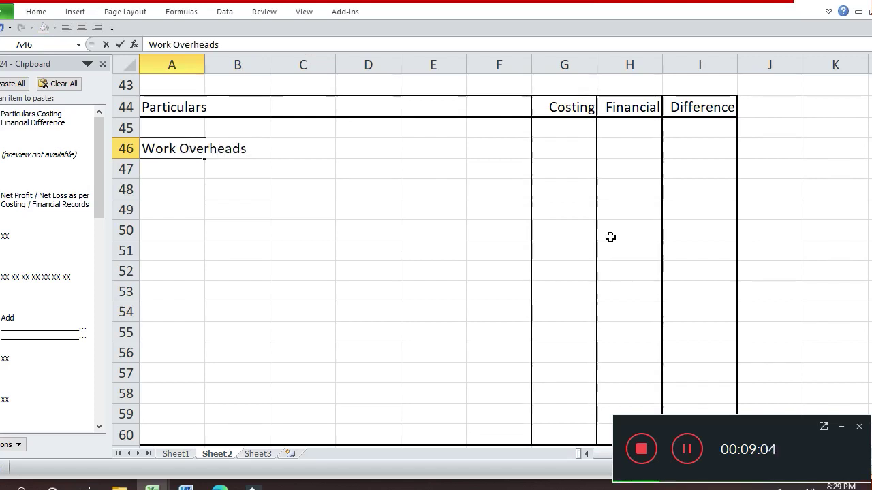
key("Return")
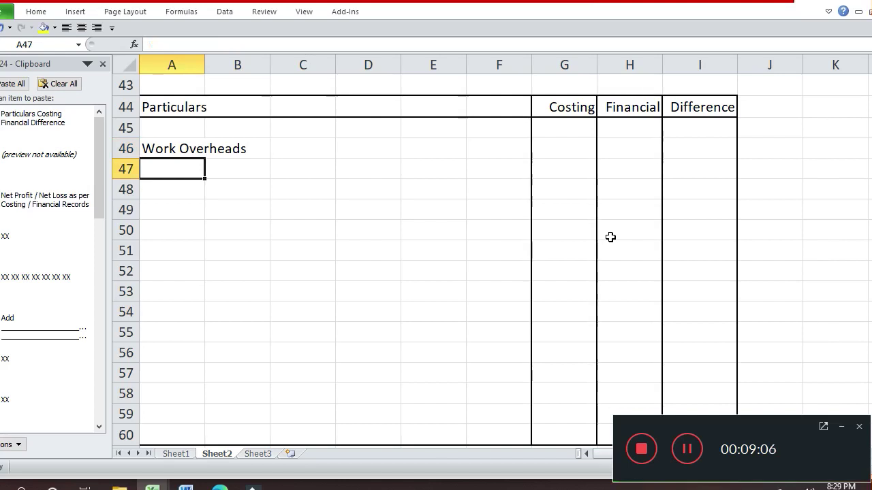
Enter 3120 as the financial amount for Work Overheads in cell H46
key("Up")
key("Right")
key("Right")
key("Right")
key("Right")
key("Right")
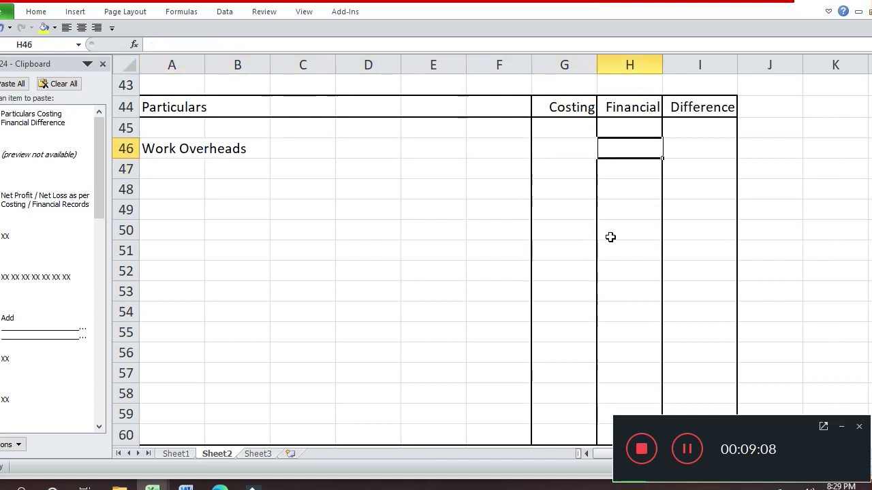
type("3120")
key("Return")
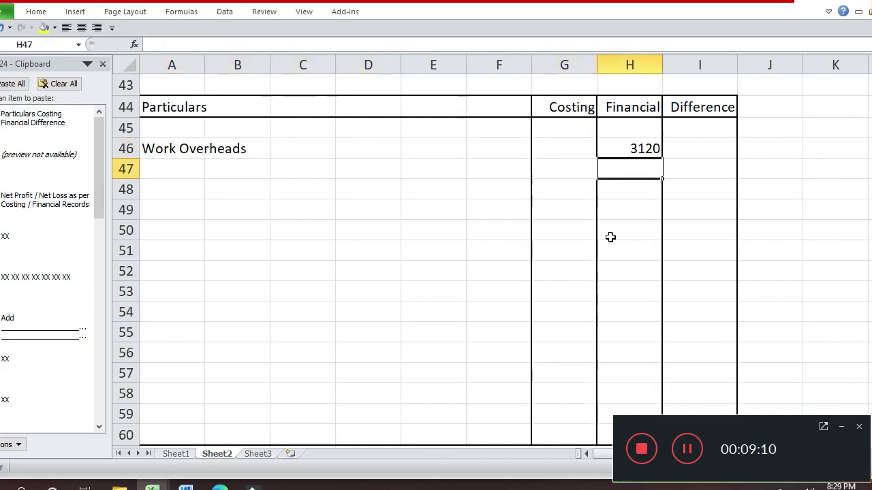
Enter "(+) 3120" as the Work Overheads difference in cell I46
key("Up")
key("Right")
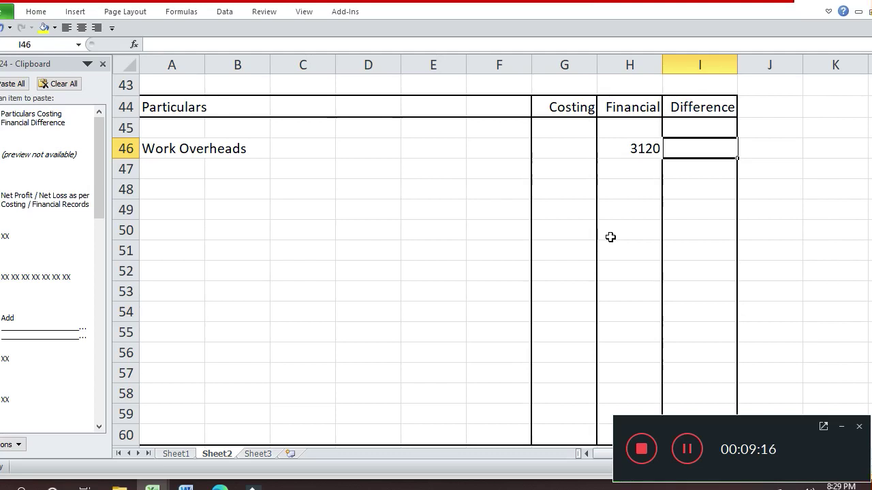
type("(")
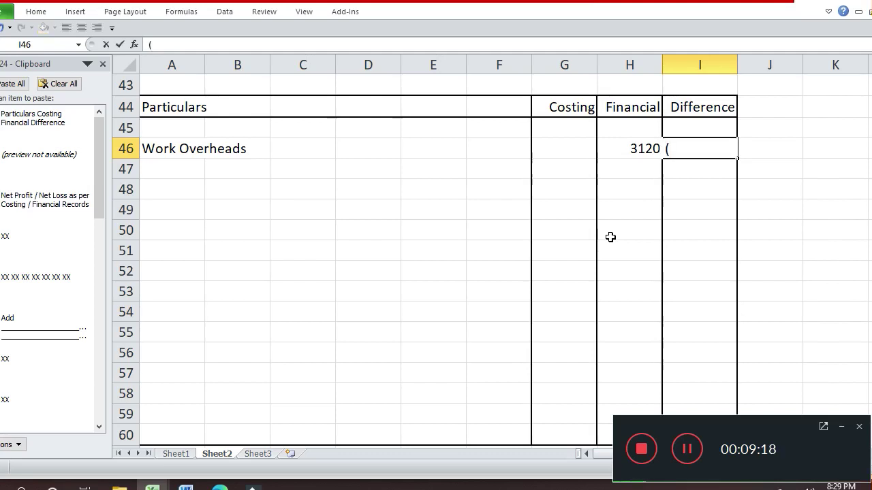
type("+) 3120")
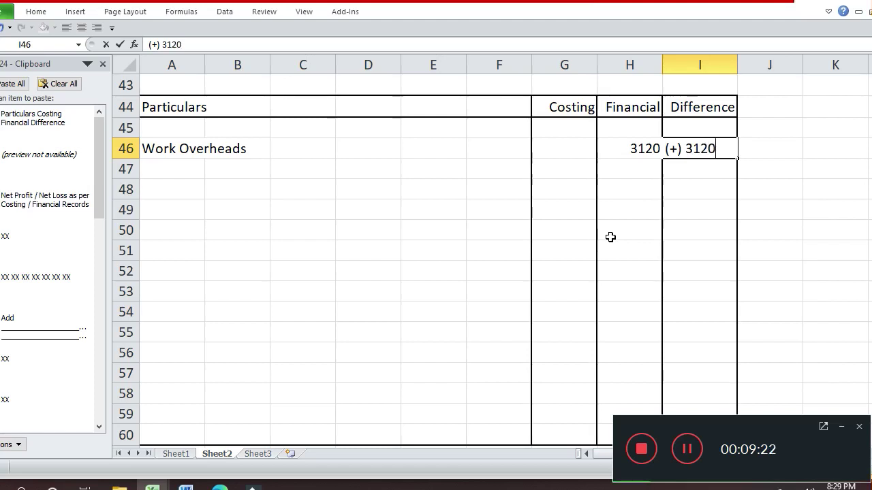
key("Return")
Right-align the Costing, Financial and Difference columns of the comparison table, cells G44 to I60
key("Left")
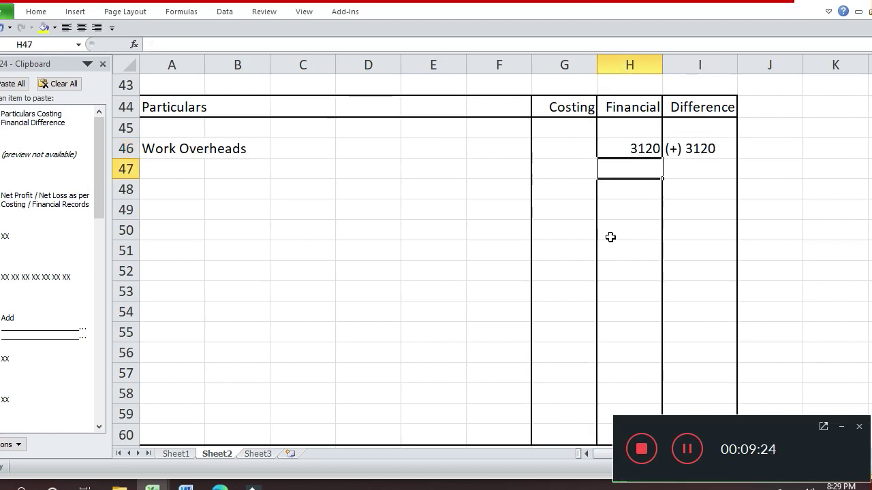
key("Up")
key("Right")
key("Up")
key("Up")
key("Left")
key("Left")
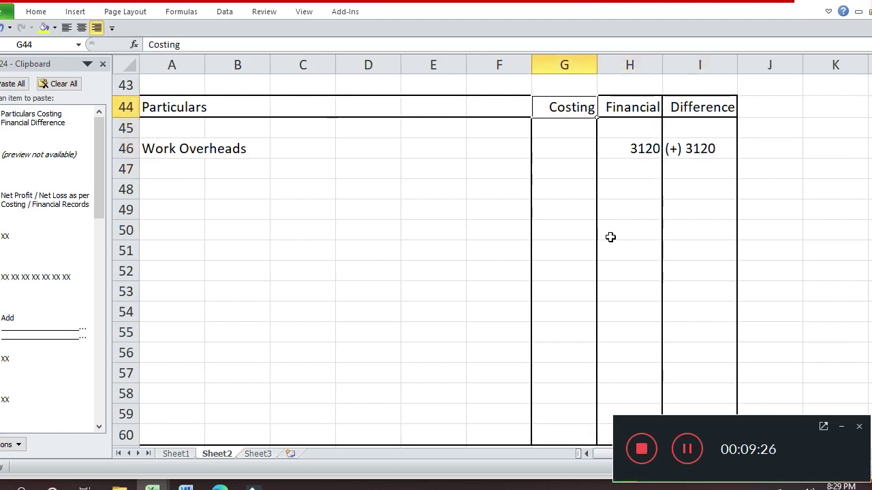
key("shift+Right")
key("shift+Right")
key("shift+Down")
key("shift+Down")
key("shift+Down")
key("shift+Down")
key("shift+Down")
key("shift+Down")
key("shift+Down")
key("shift+Down")
key("shift+Down")
key("shift+Down")
key("shift+Down")
key("shift+Down")
key("shift+Down")
key("shift+Down")
key("shift+Down")
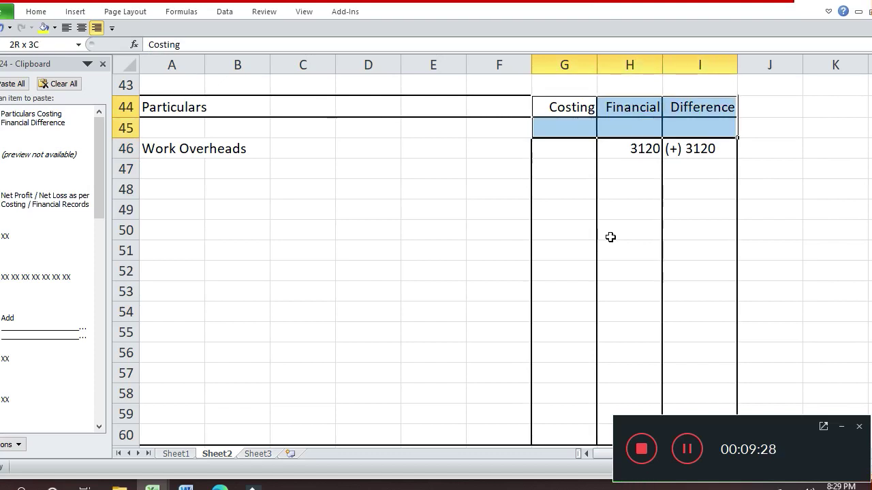
key("shift+Down")
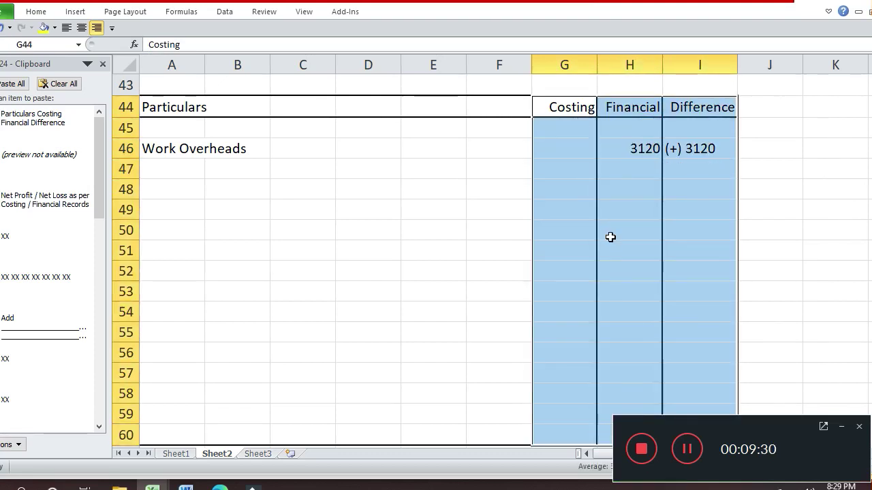
left_click(97, 28)
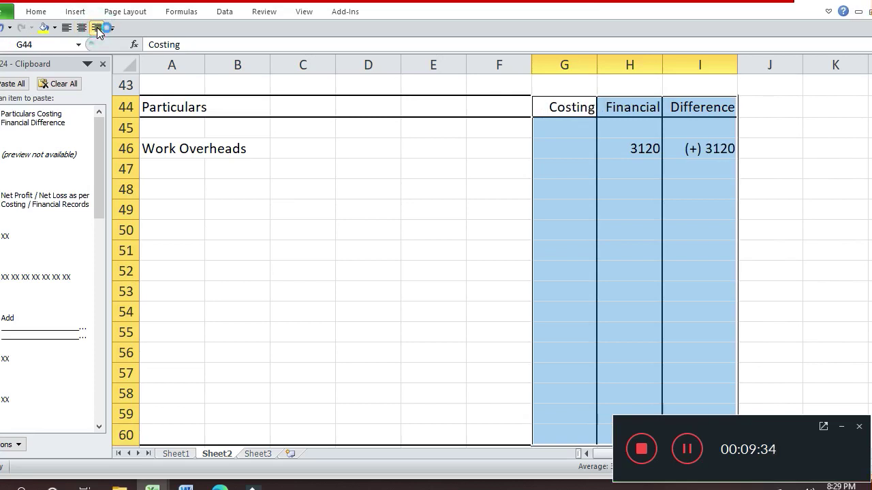
Enter "Administrative Overheads" as the next particular in cell A47
key("Down")
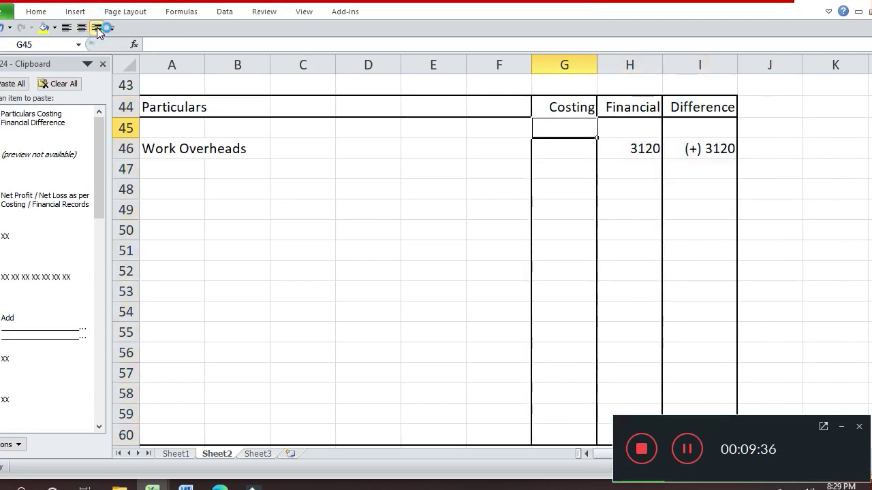
key("Down")
key("Left")
key("Left")
key("Left")
key("Left")
key("Left")
key("Left")
key("Down")
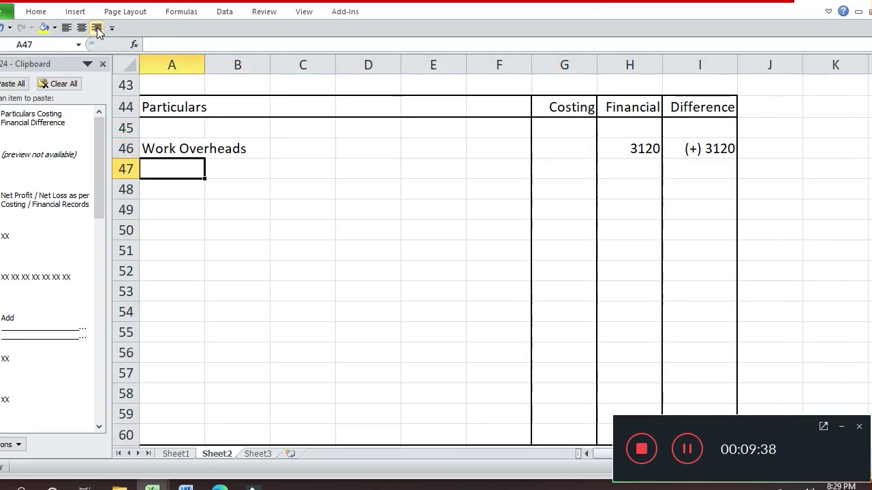
type("Admin")
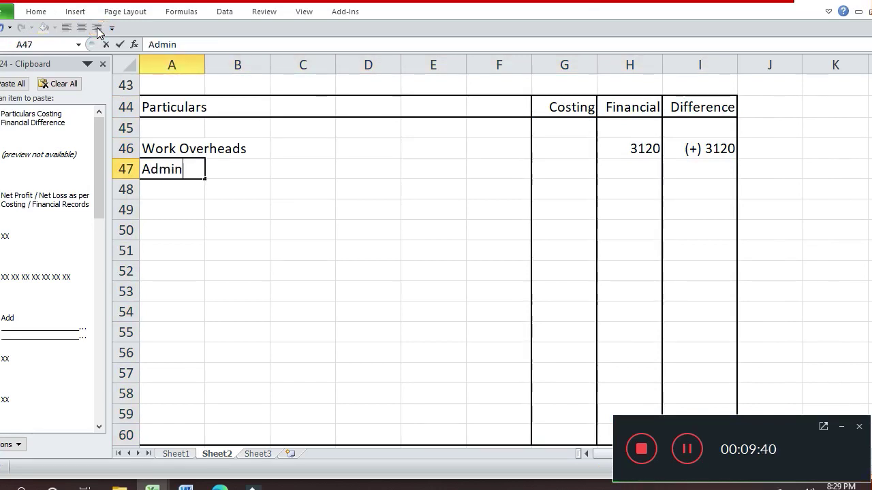
type("istrative")
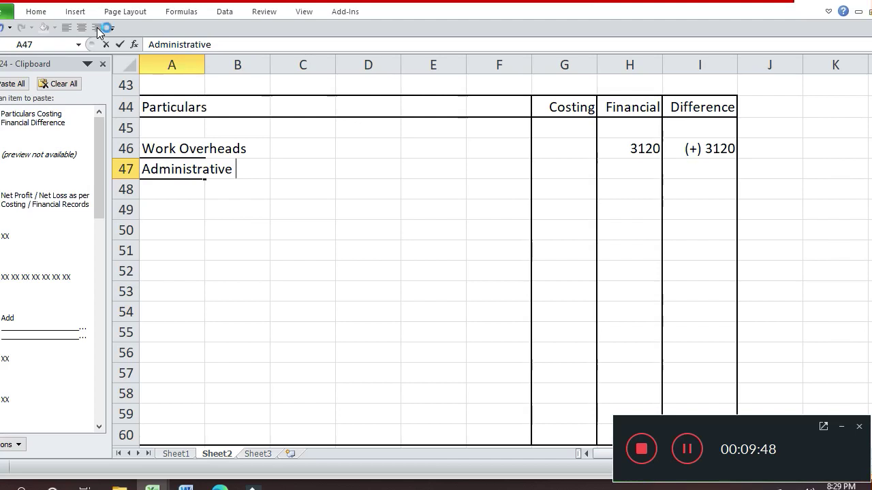
type(" Over")
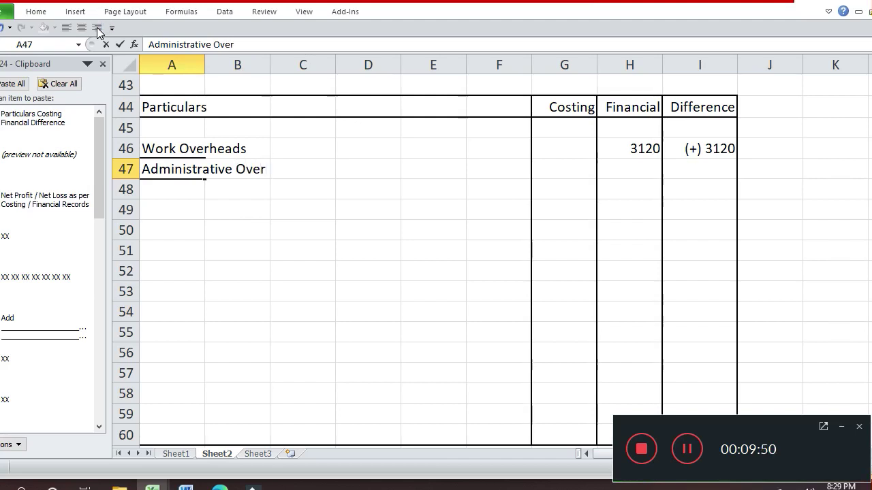
type("heads")
key("Return")
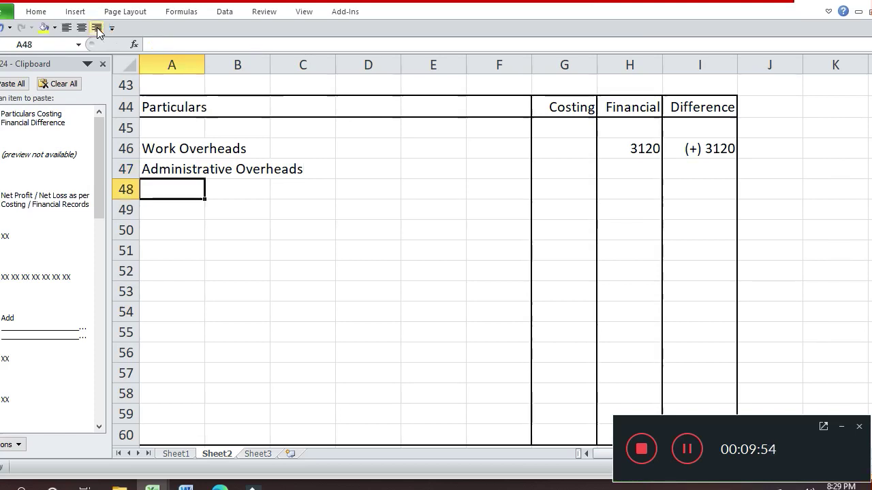
Enter 1700 as the costing amount for Administrative Overheads in cell G47
key("Up")
key("Right")
key("Right")
key("Right")
key("Right")
key("Right")
key("Right")
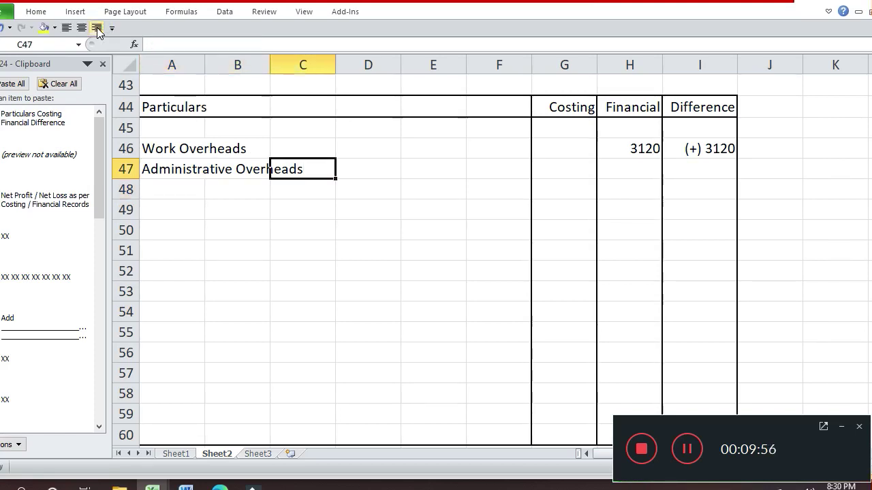
type("1700")
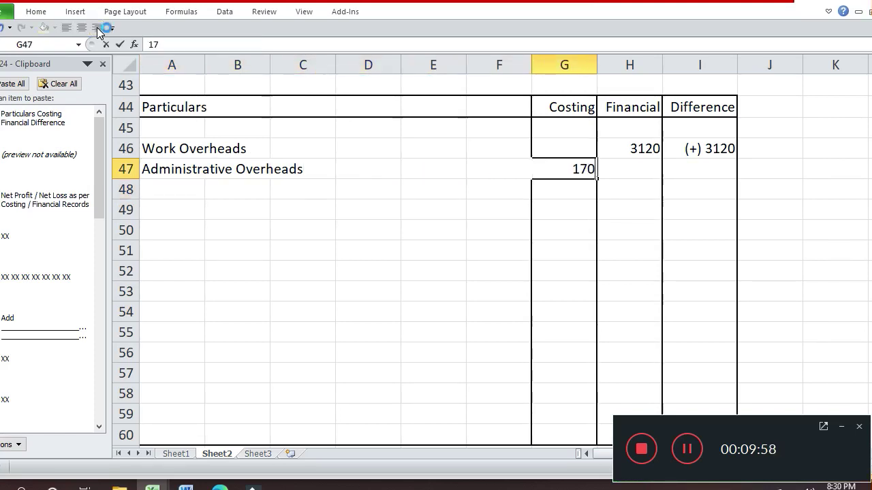
key("Return")
Enter "(-) 1700" as the Administrative Overheads difference in cell I47
key("Up")
key("Right")
key("Right")
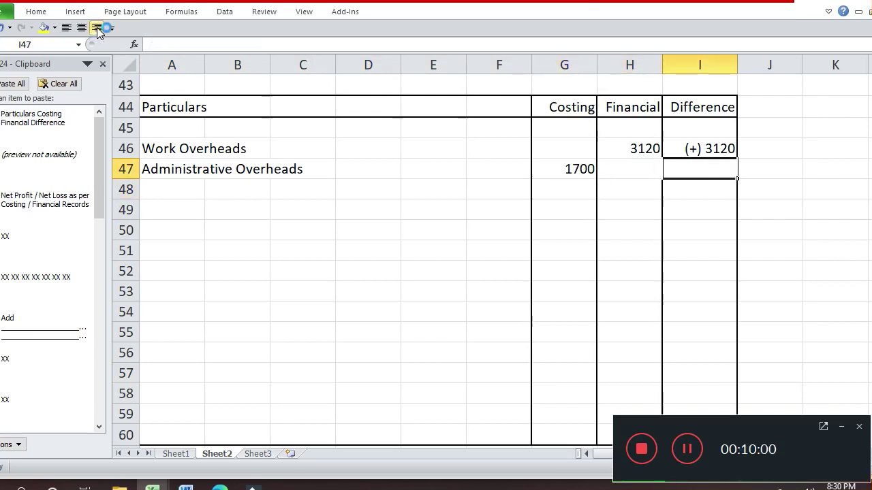
type("(")
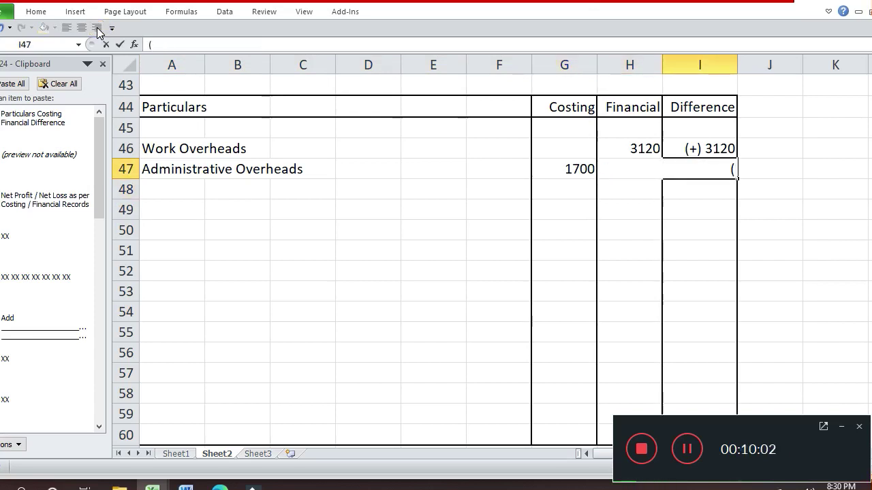
type("-)b")
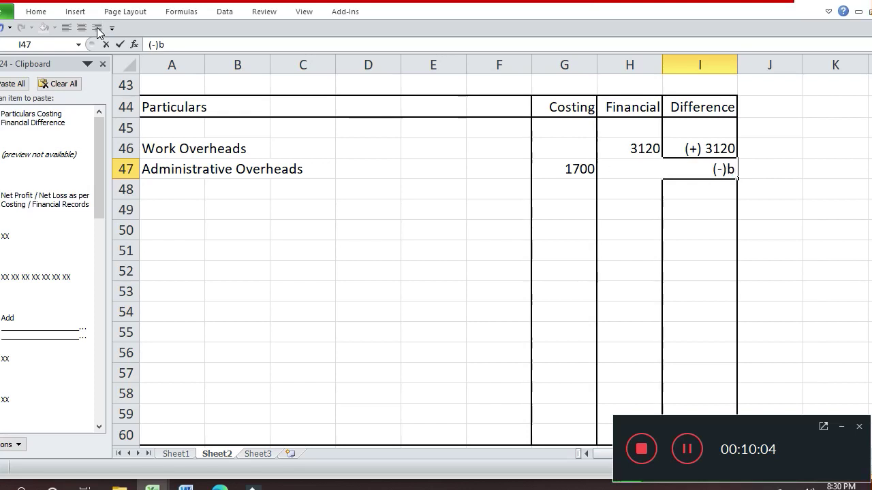
key("BackSpace")
type("1700")
key("Return")
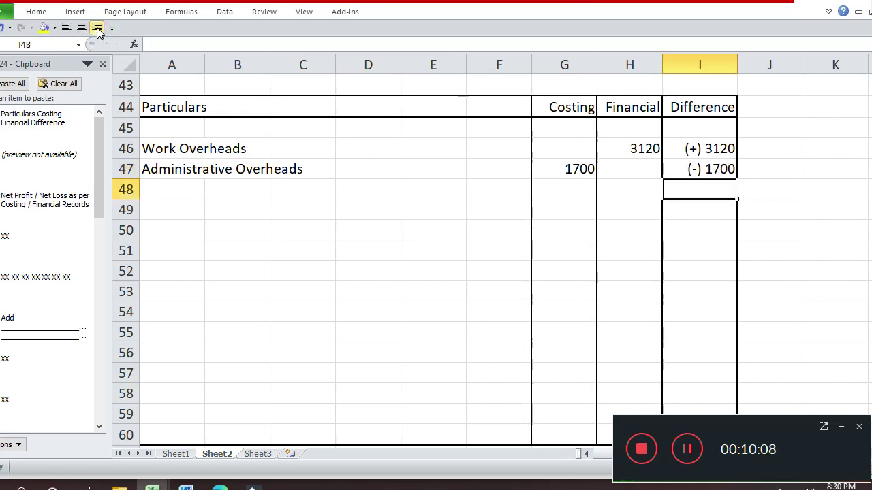
Enter "Depreciation" as the third particular in cell A48
key("Left")
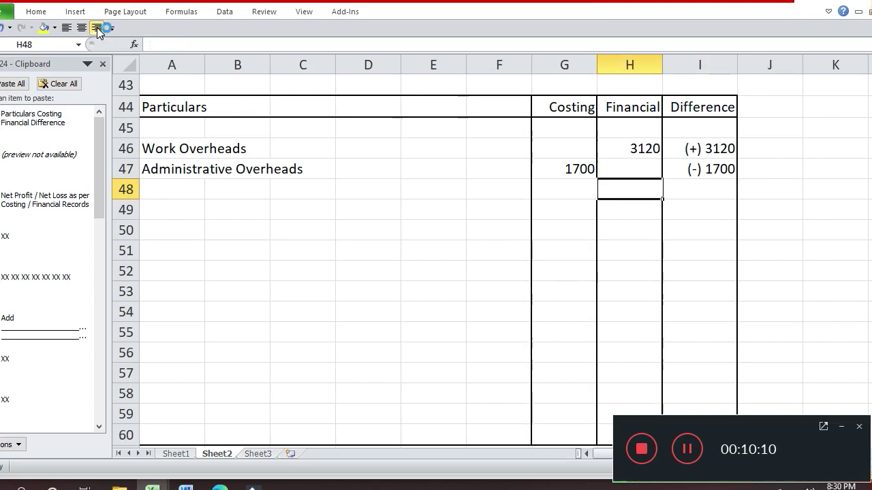
key("Home")
type("De")
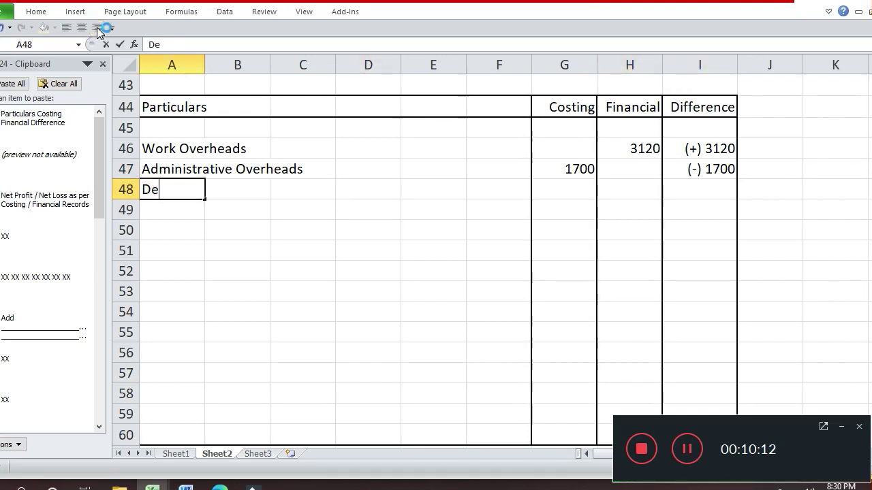
type("prec")
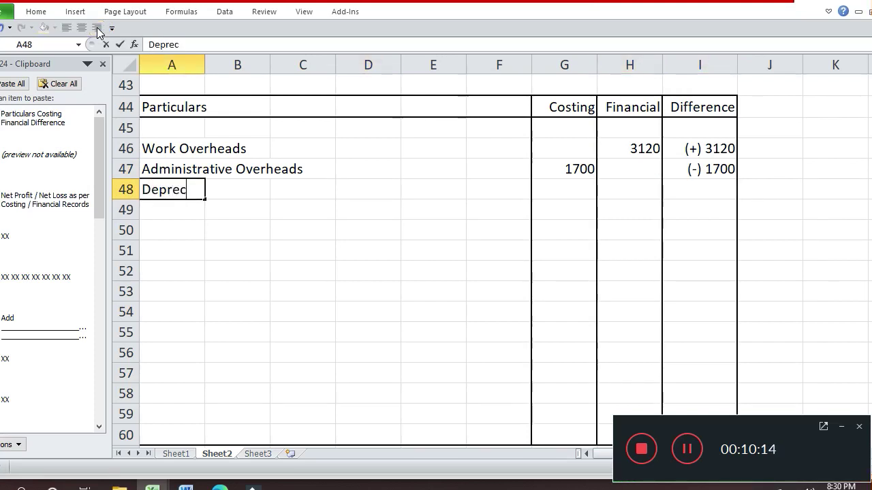
type("iation")
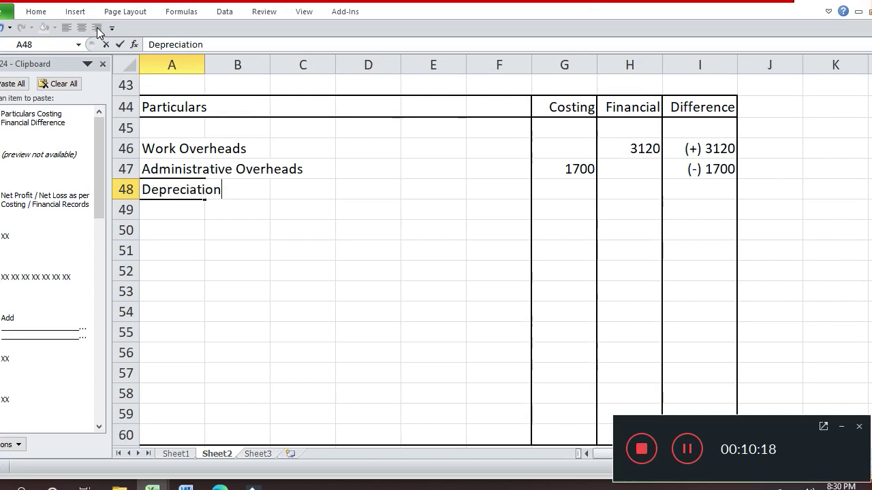
key("Return")
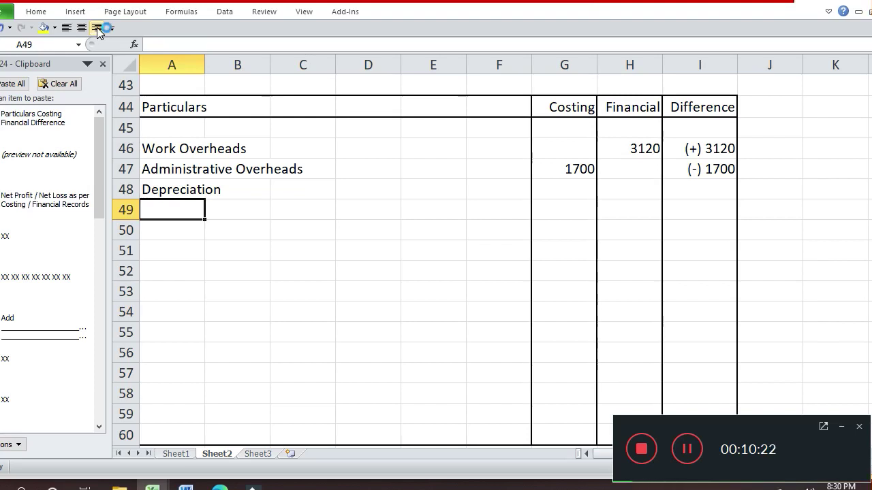
Enter 12500 as the costing amount for Depreciation in cell G48
key("Right")
key("Right")
key("Right")
key("Right")
key("Right")
key("Up")
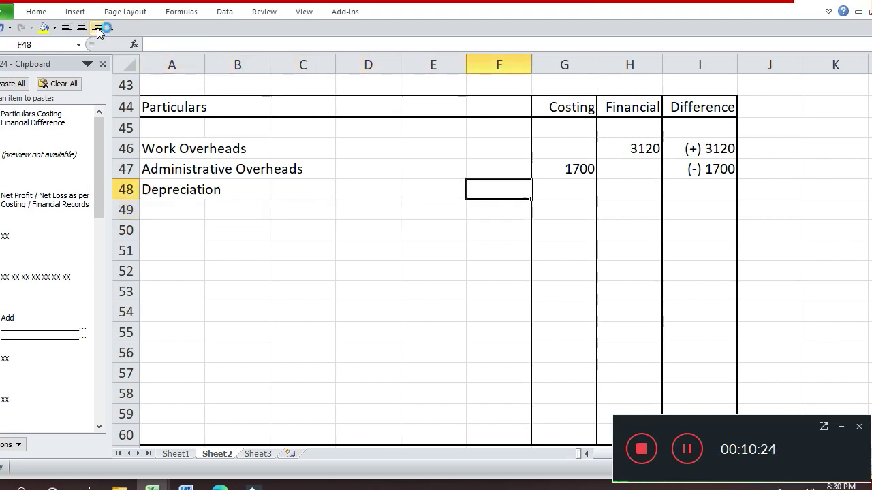
key("Right")
type("12500")
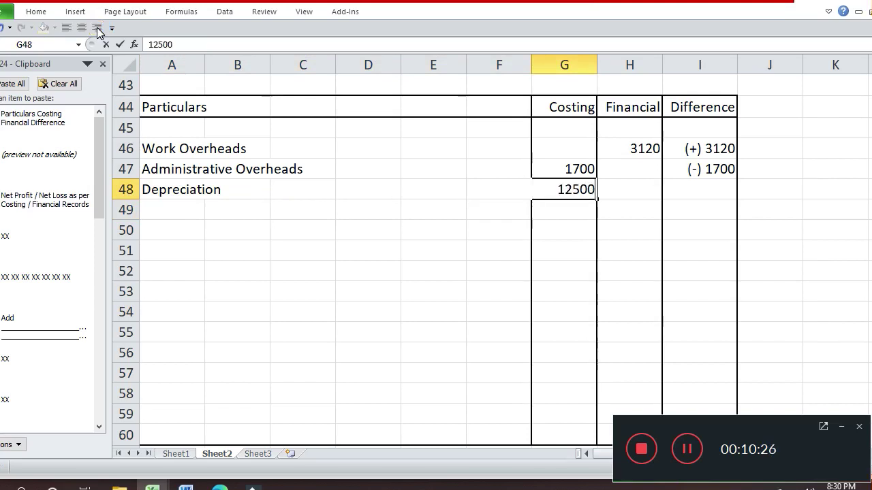
key("Return")
Enter 11200 as the financial amount for Depreciation in cell H48
key("Up")
key("Right")
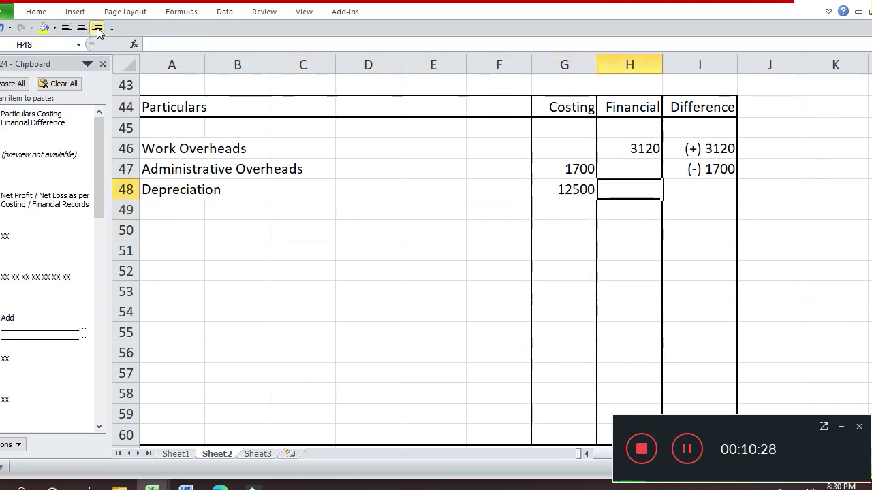
type("11200")
key("Return")
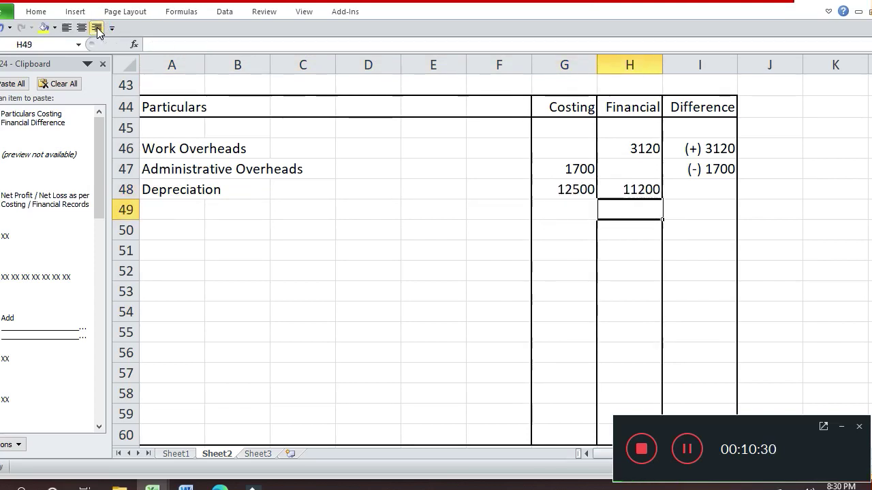
Enter "(-) 1300" as the Depreciation difference in cell I48
key("Up")
key("Right")
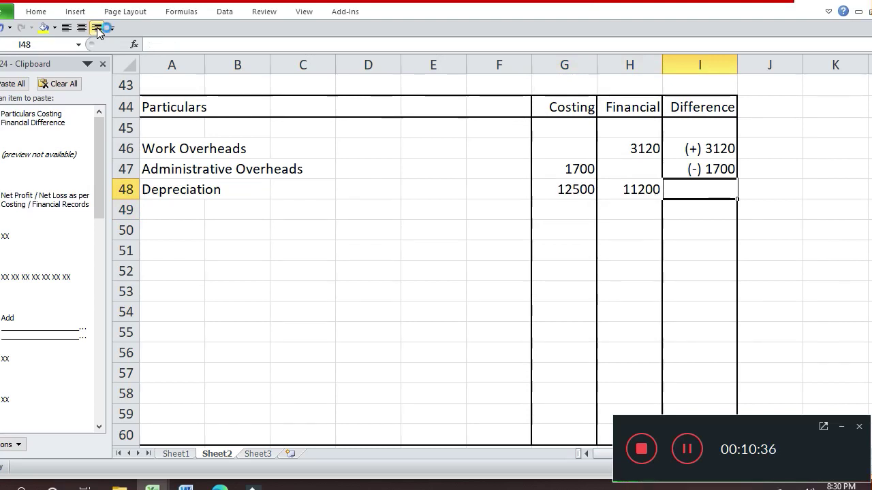
type("(")
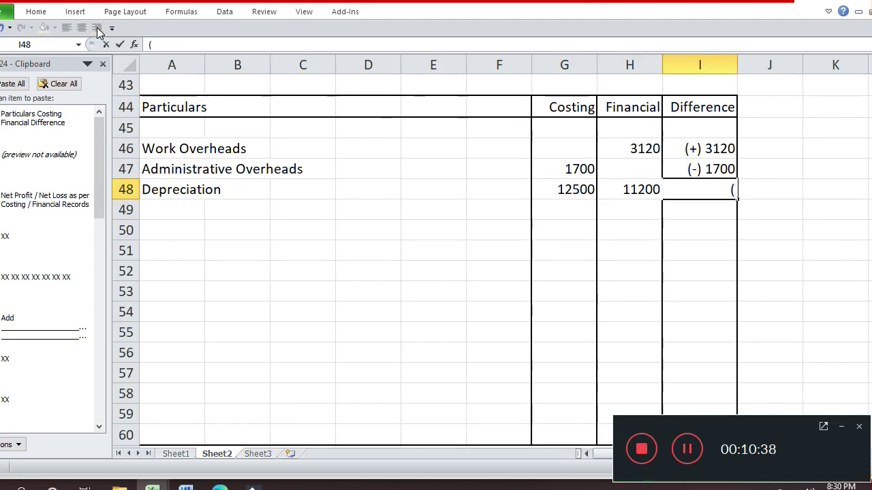
type("-) 1300")
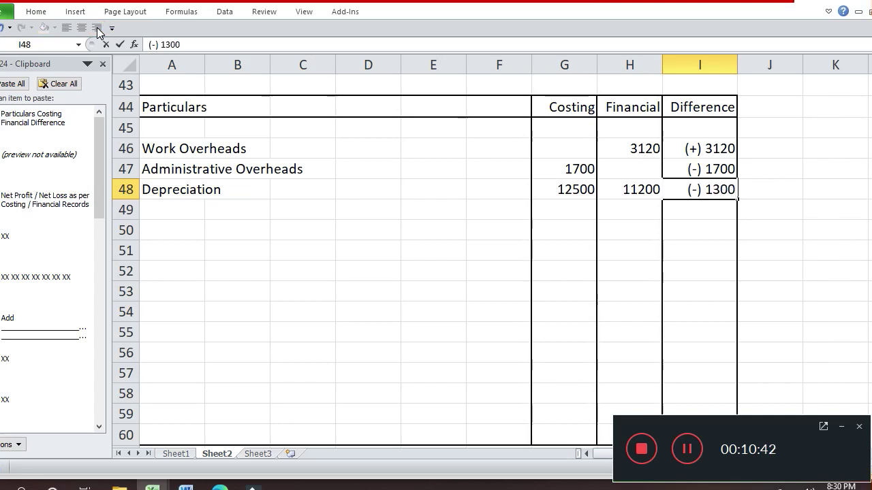
key("Return")
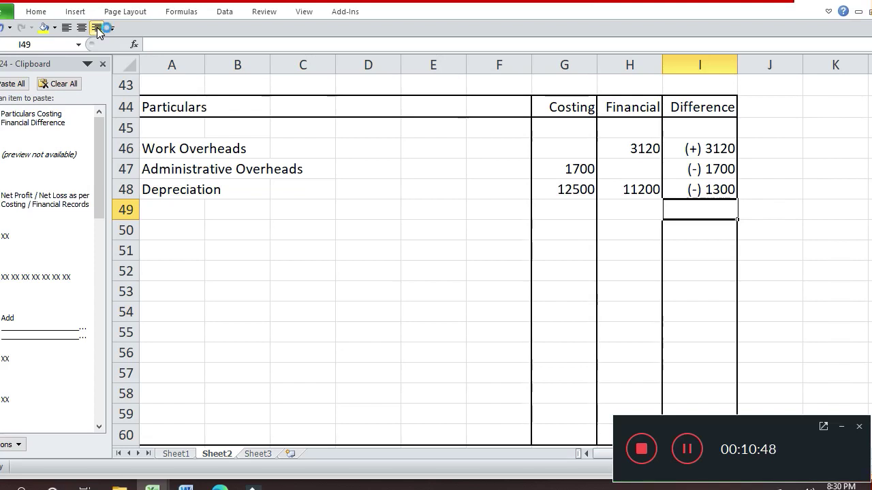
Enter "Interest Received" as the fourth particular in cell A49
key("Left")
key("Left")
key("Left")
key("Left")
key("Left")
key("Left")
key("Left")
key("Left")
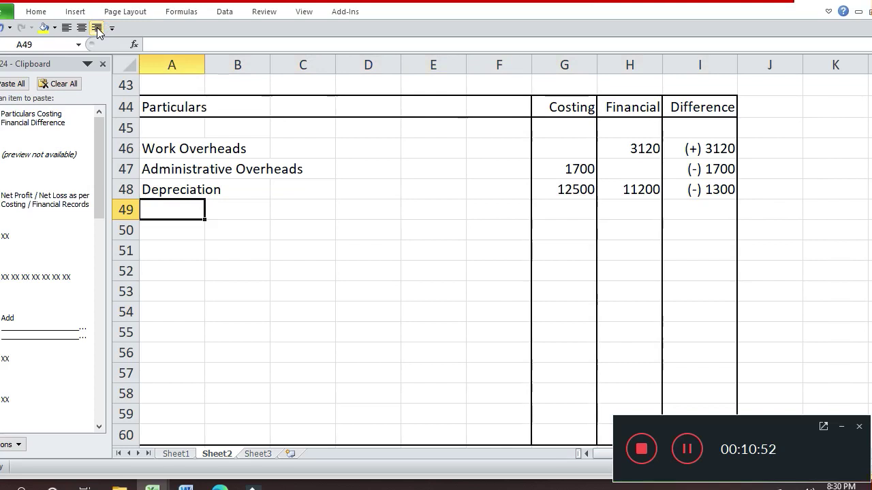
type("Int")
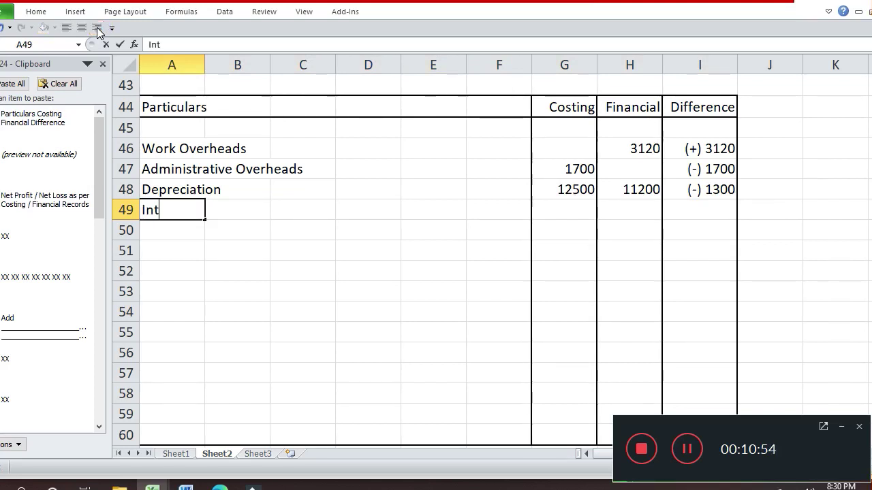
type("erest Re")
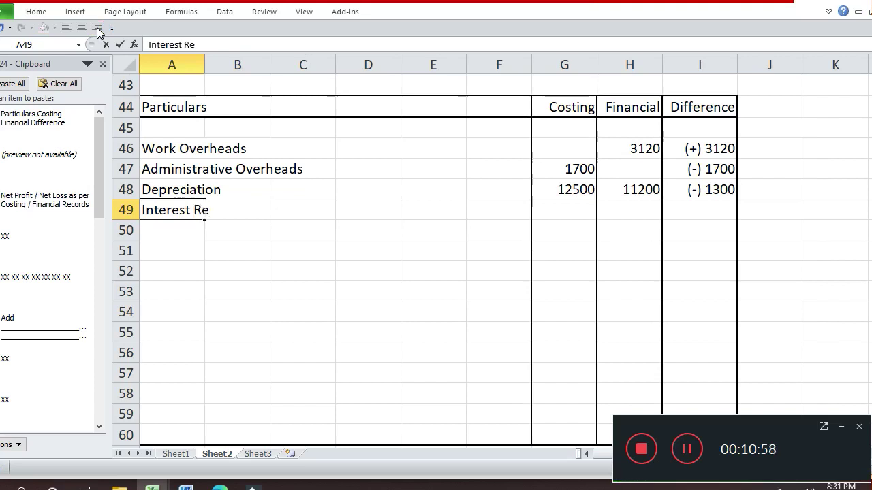
type("ceived")
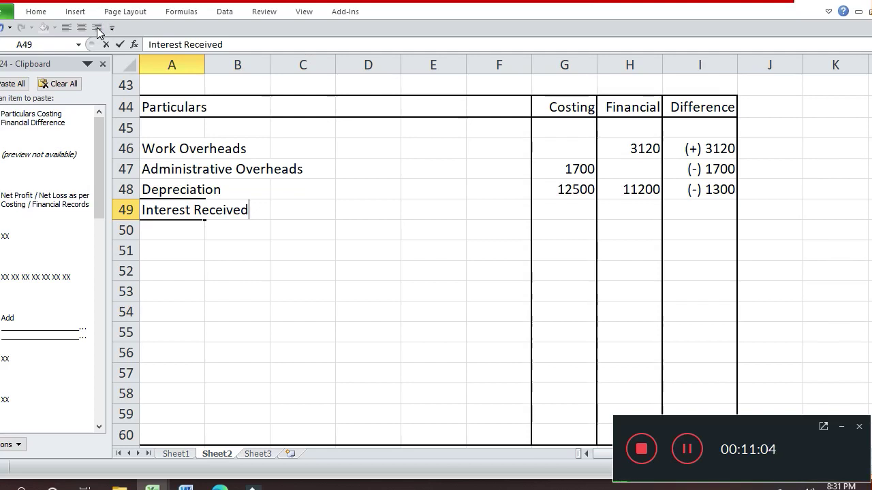
key("Return")
Enter 8750 as the financial amount for Interest Received in cell H49
key("Up")
key("Right")
key("Right")
key("Right")
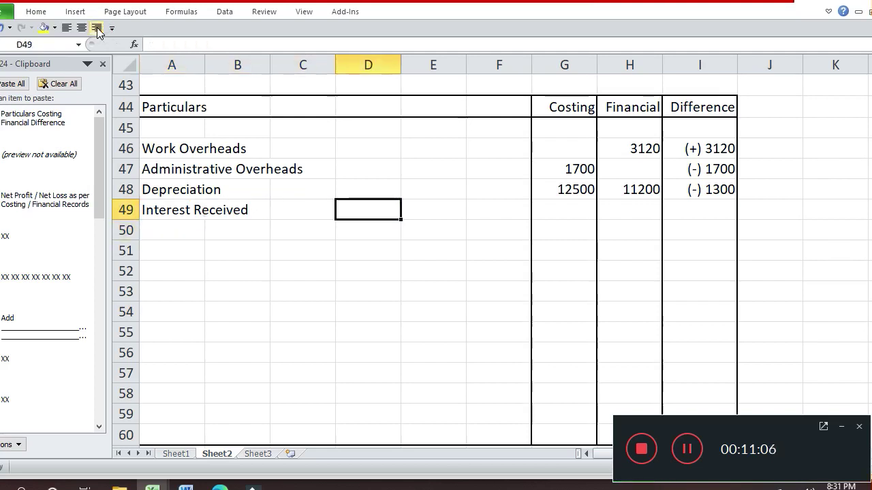
key("Right")
key("Right")
key("Right")
key("Right")
type("875")
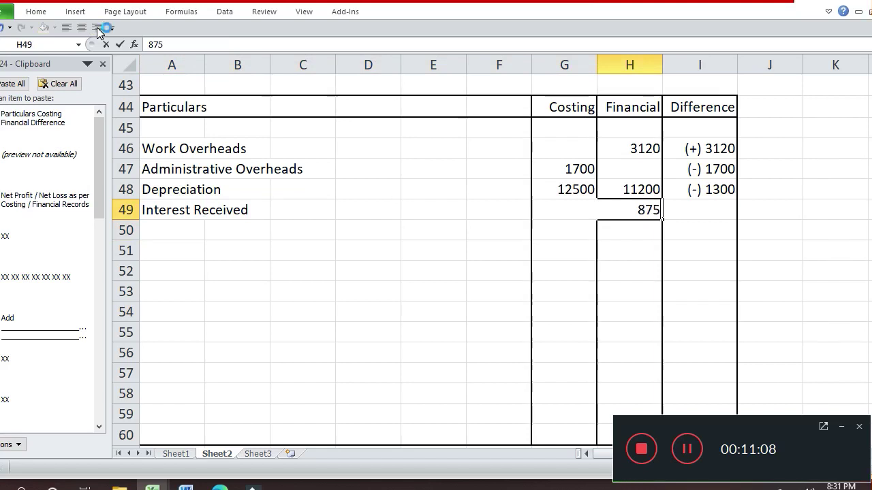
type("1")
key("BackSpace")
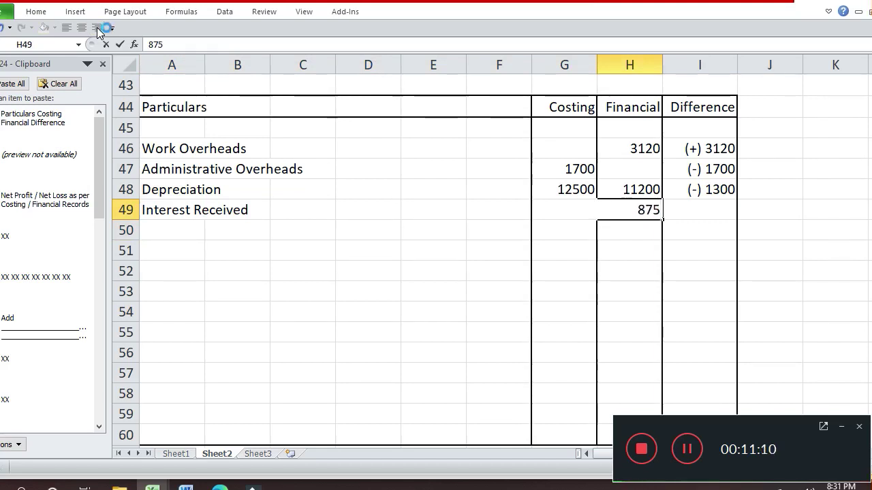
type("0")
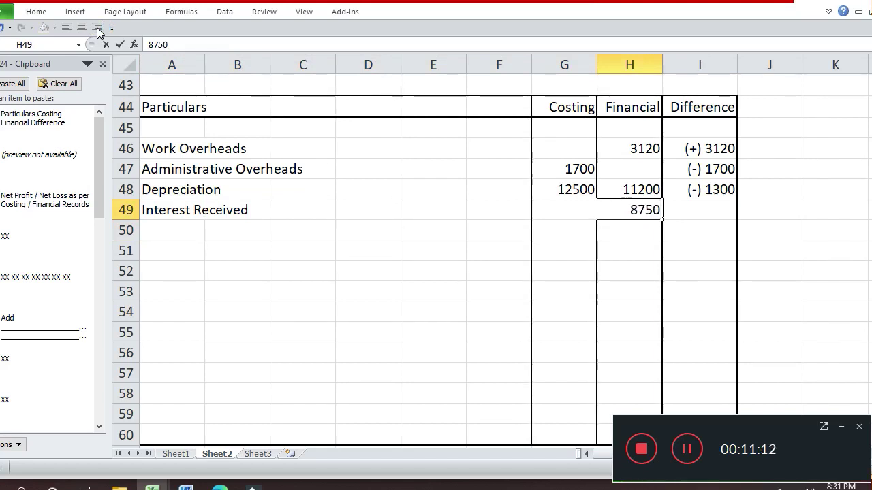
key("Return")
Enter "(-) 8750" as the Interest Received difference in cell I49
key("Up")
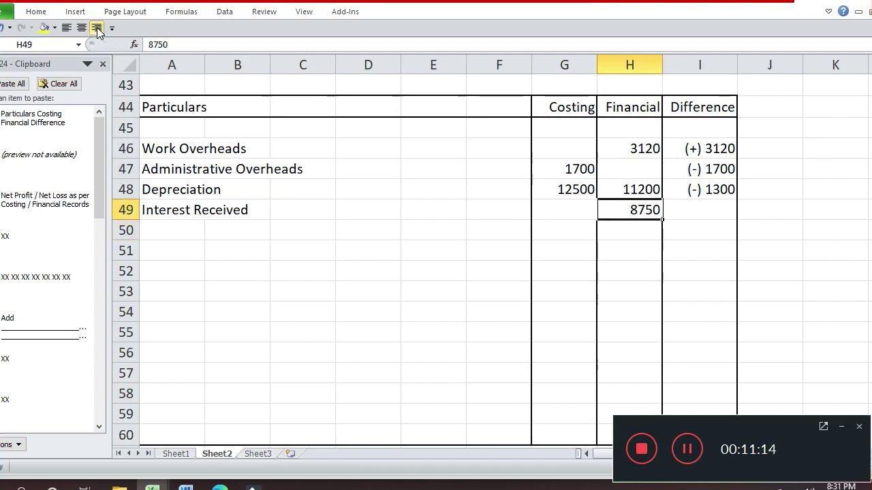
key("Right")
type("(-)")
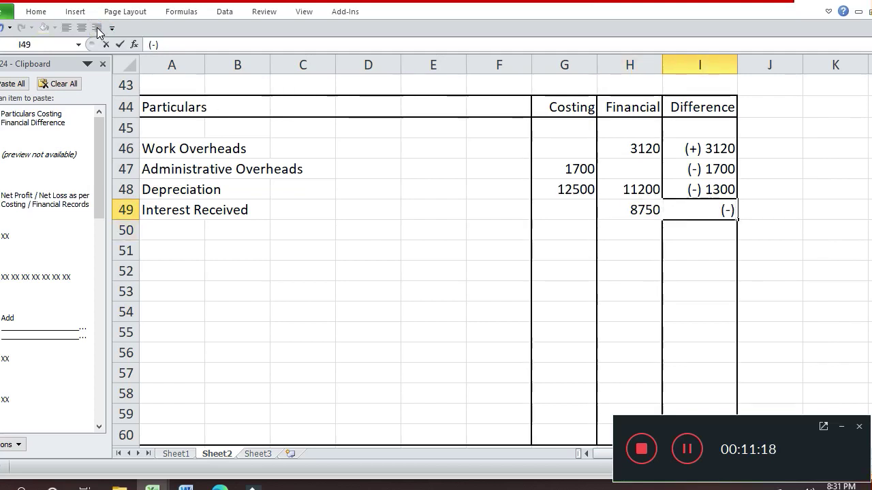
type(" 8750")
key("Return")
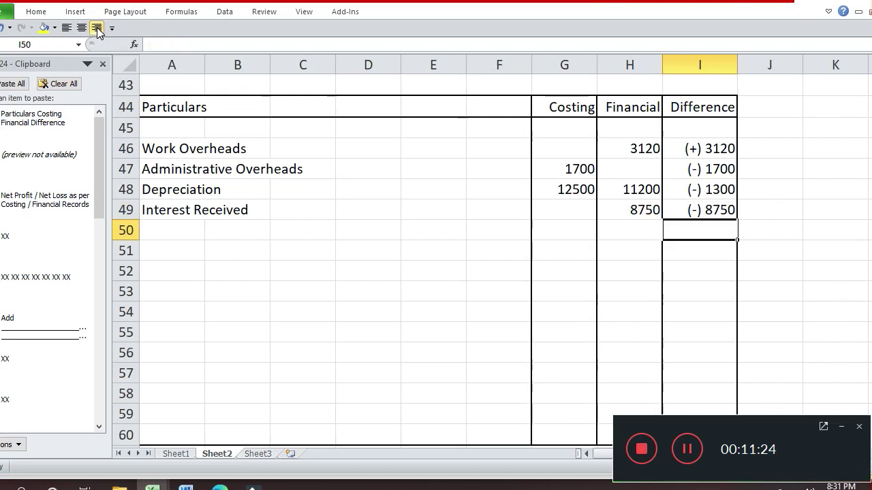
Enter "Obsolescence Loss" as the fifth particular in cell A50
key("Left")
key("Left")
key("Left")
key("Left")
key("Left")
key("Left")
key("Left")
key("Left")
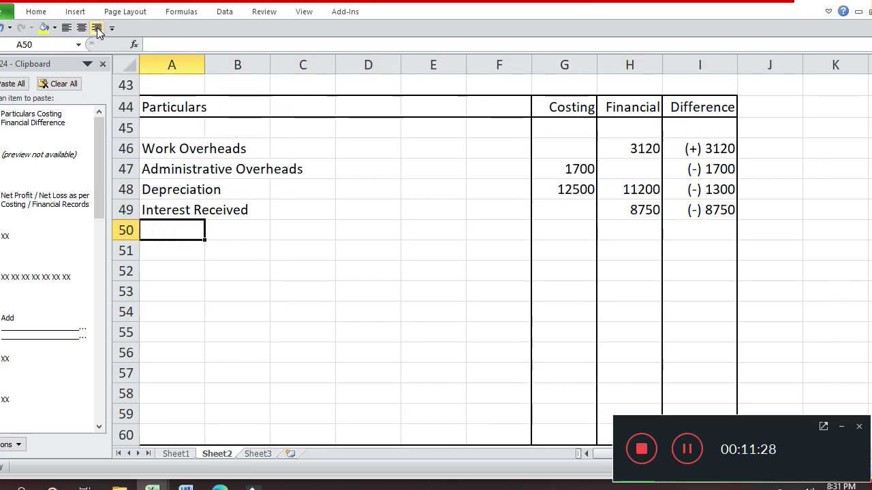
type("Obs")
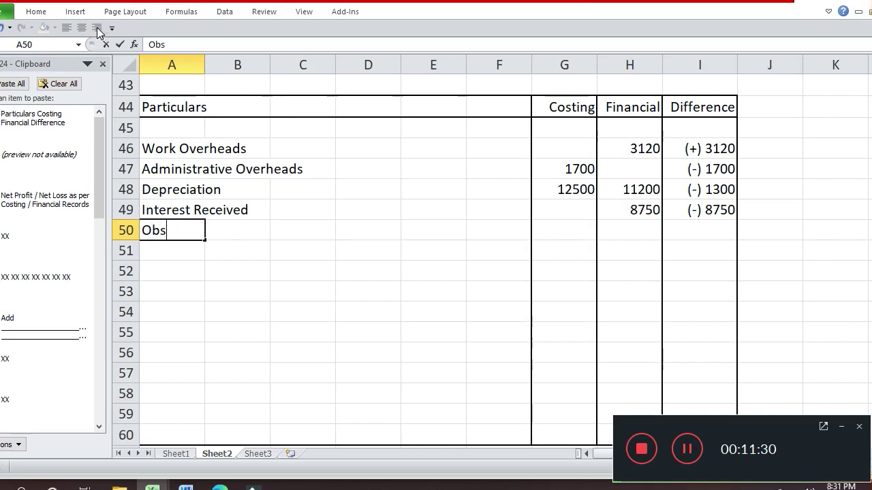
type("ol")
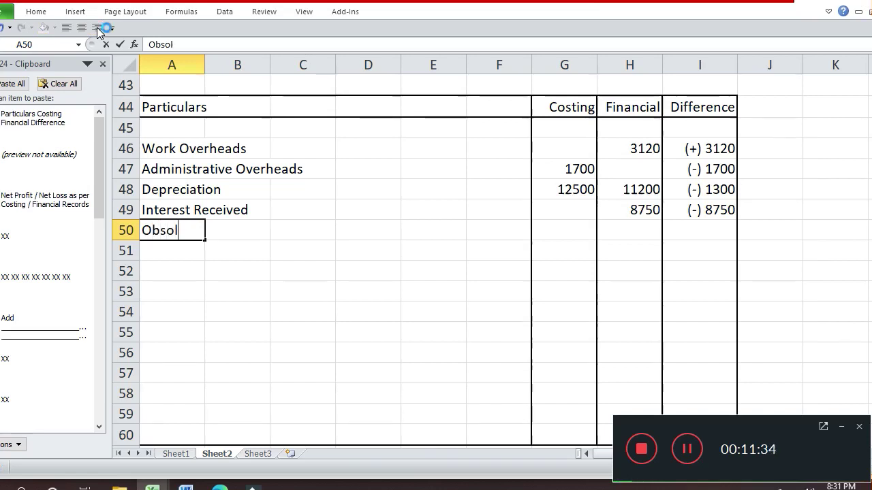
type("e")
type("c")
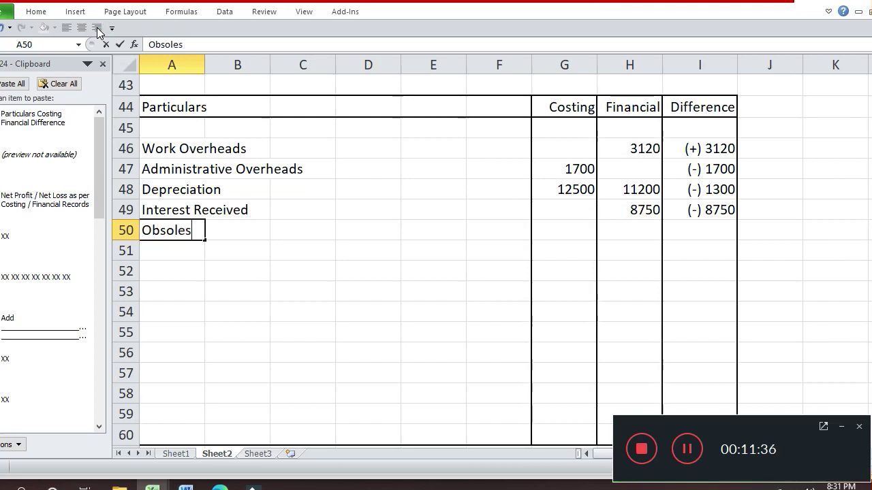
type("cence ")
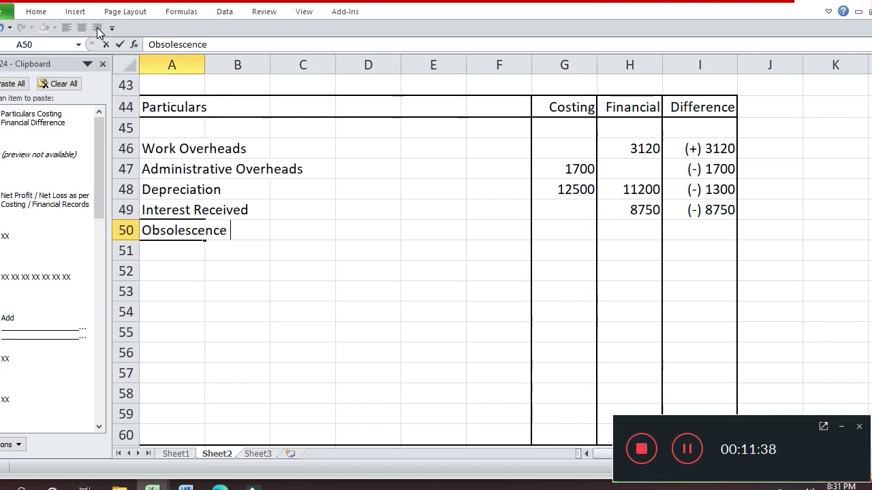
type("Loss")
key("Return")
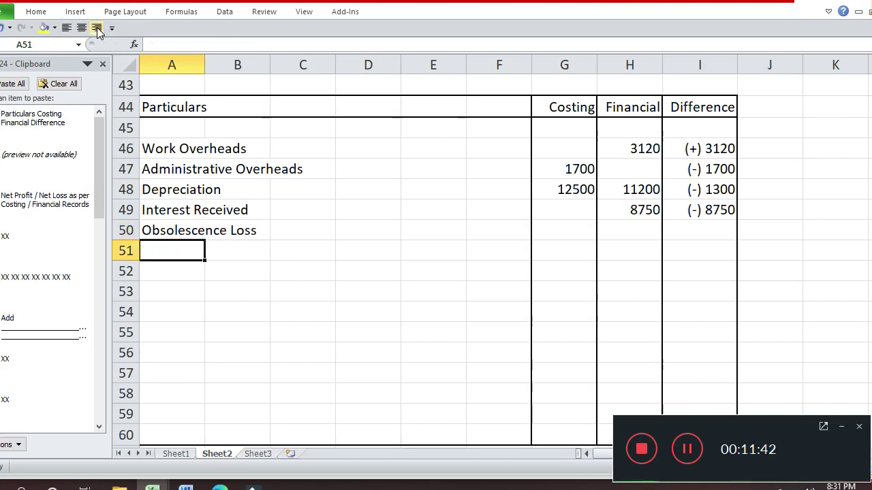
Enter 5700 as the financial amount for Obsolescence Loss in cell H50
key("Up")
key("Right")
key("Right")
key("Right")
key("Right")
key("Right")
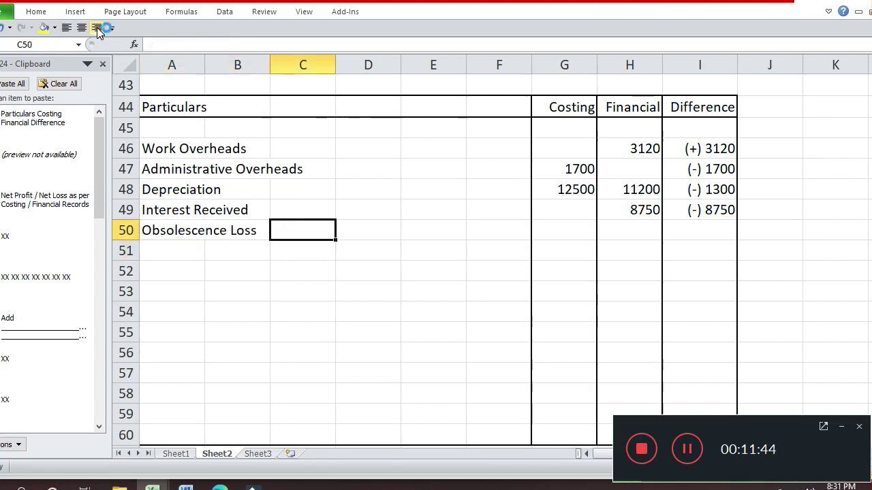
key("Right")
key("Right")
type("57")
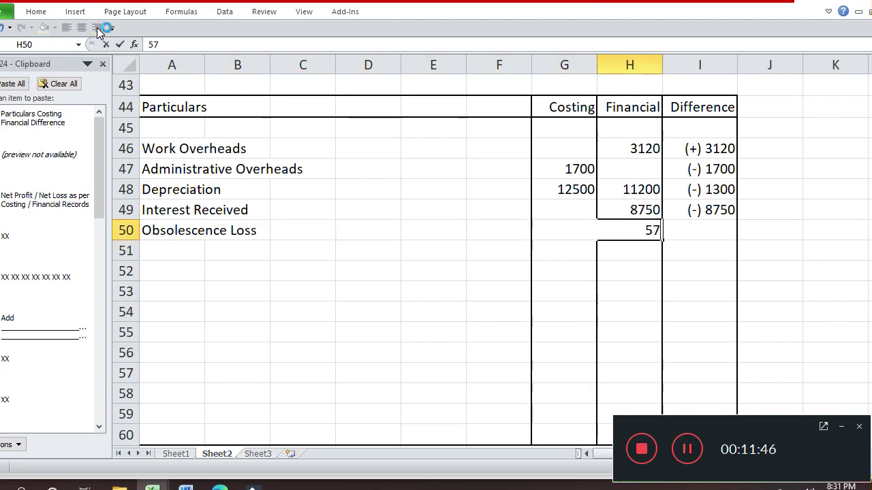
type("00")
key("Right")
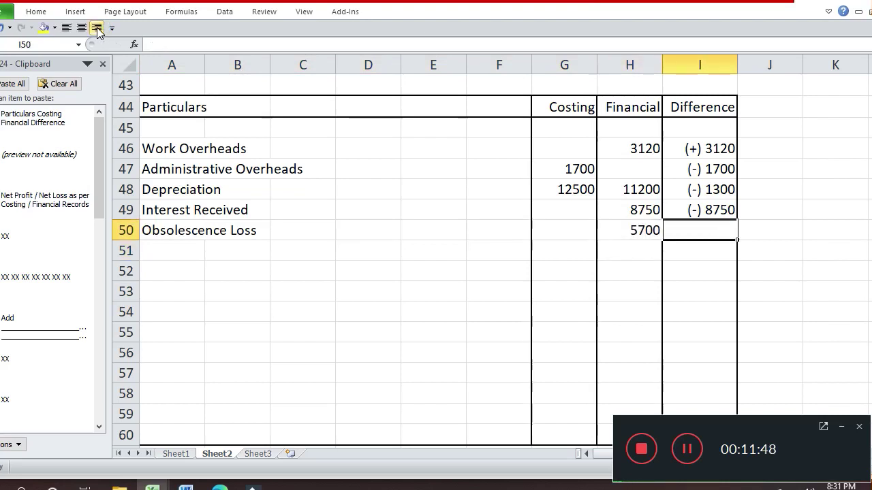
Enter "(+) 5700" as the Obsolescence Loss difference in cell I50
type("(+)")
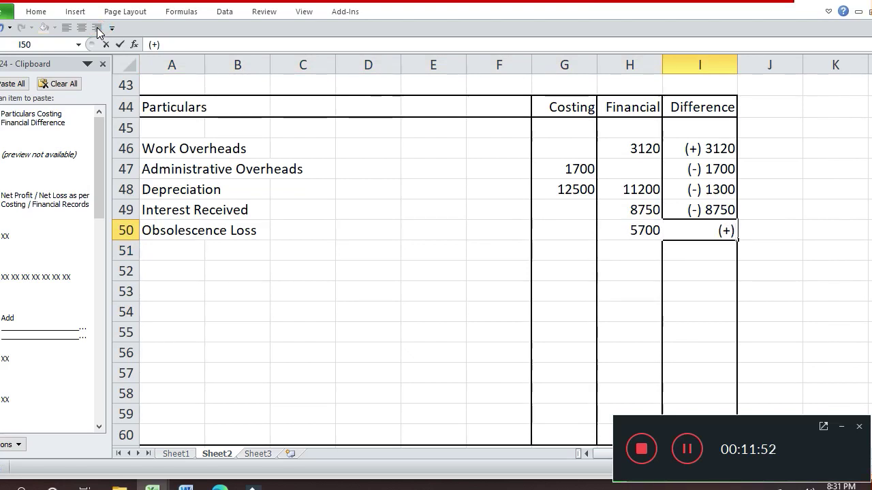
type(" 5700")
key("Return")
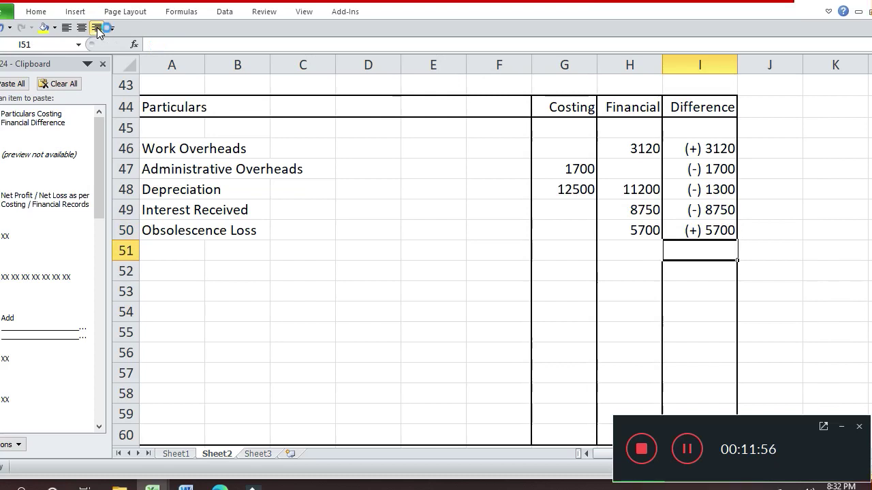
Enter "Provision for Income Tax" as the sixth particular in cell A51
key("Left")
key("Left")
key("Left")
key("Left")
key("Left")
key("Left")
key("Left")
key("Left")
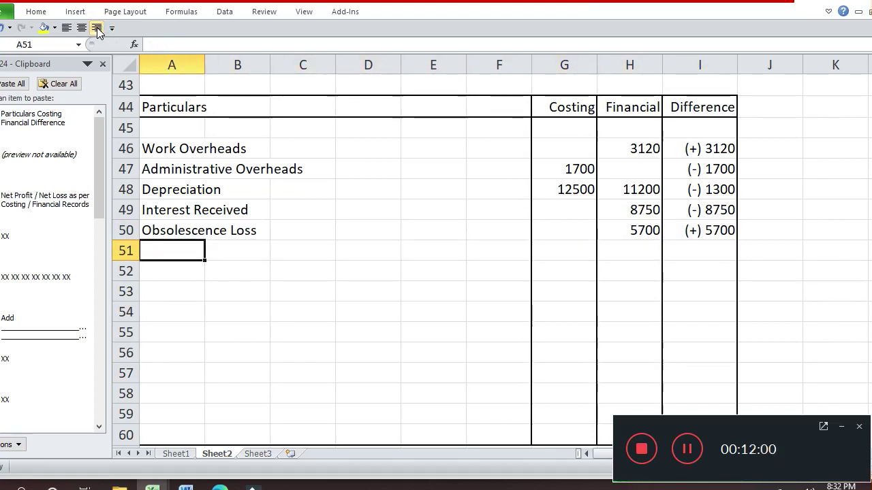
type("Prov")
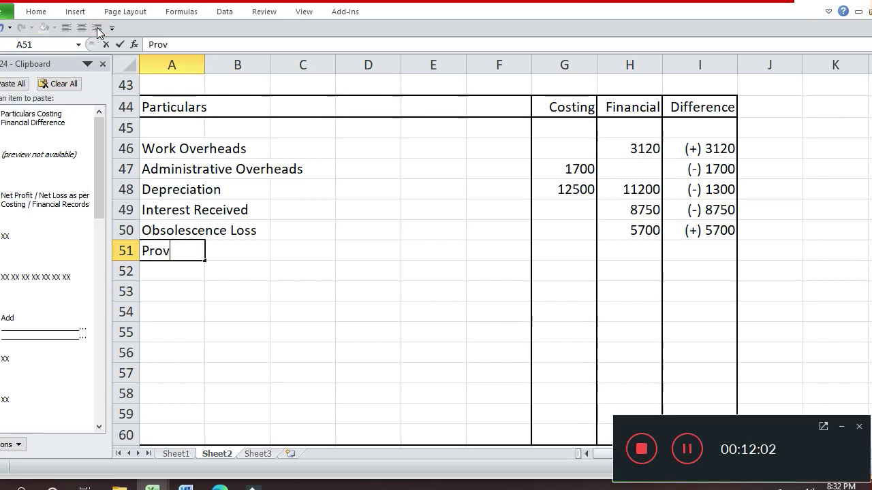
type("ision ")
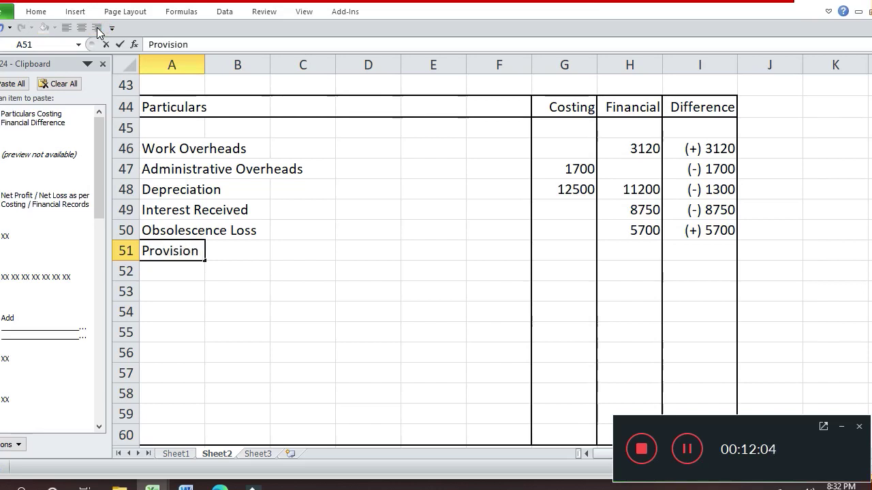
type("for Income T")
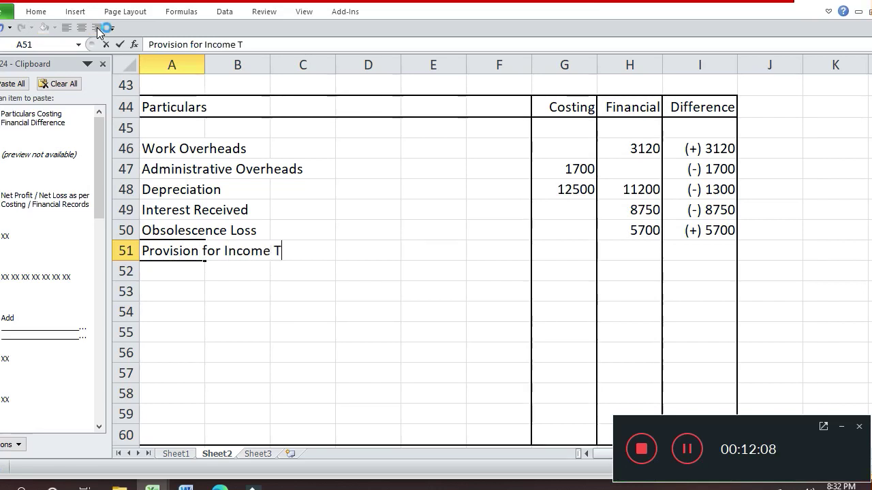
type("ax")
key("Return")
Enter 40300 as the financial amount for Provision for Income Tax in cell H51
key("Up")
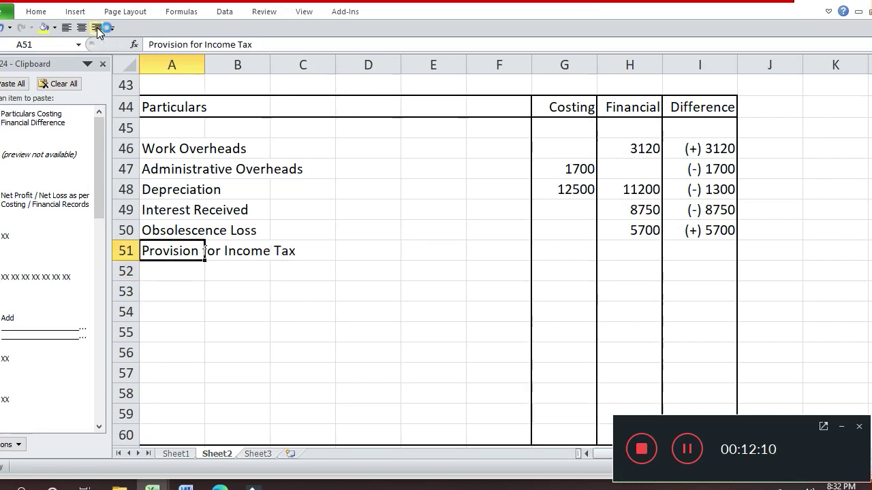
key("Right")
key("Right")
key("Right")
key("Right")
key("Right")
key("Right")
key("Right")
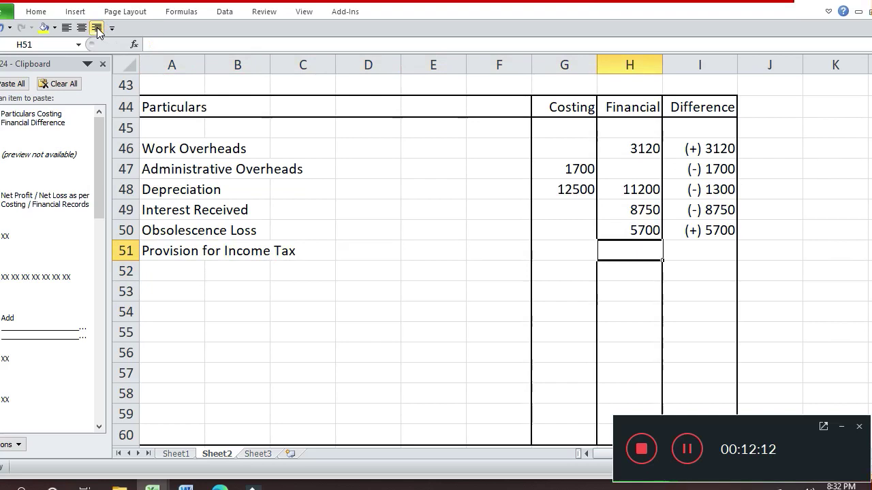
type("40300")
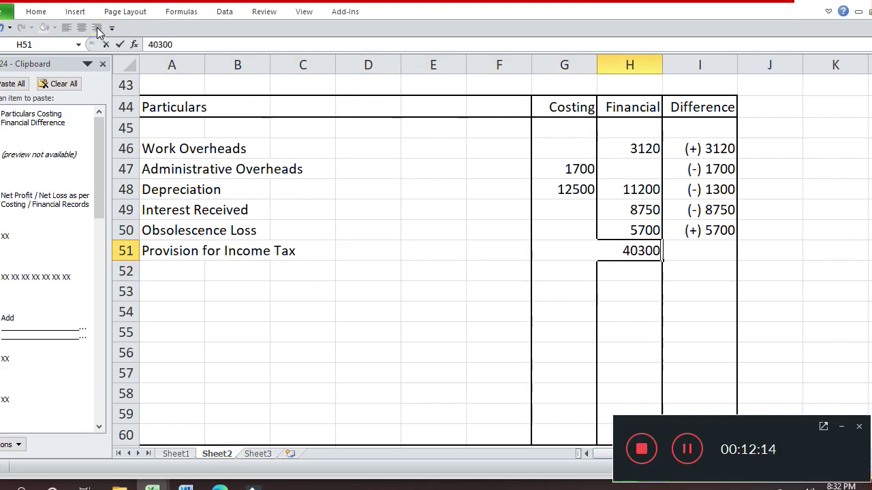
key("Return")
Enter "(+) 40300" as the Provision for Income Tax difference in cell I51
key("Up")
key("Right")
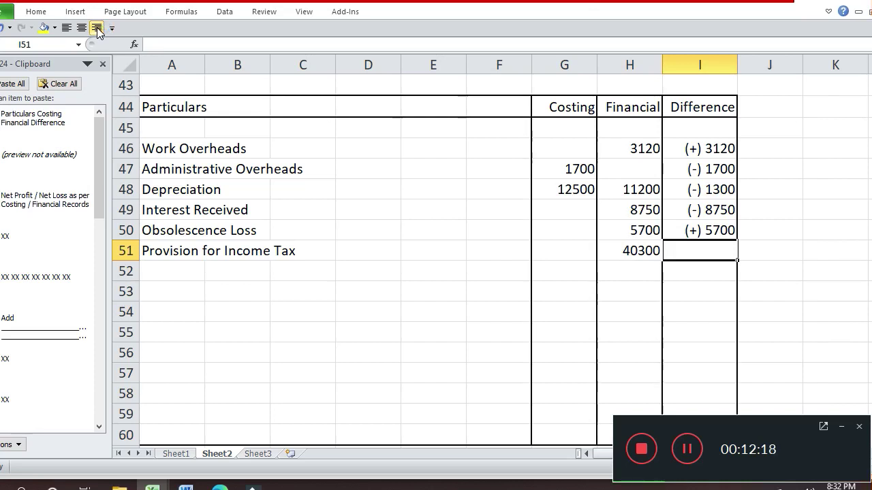
type("(+")
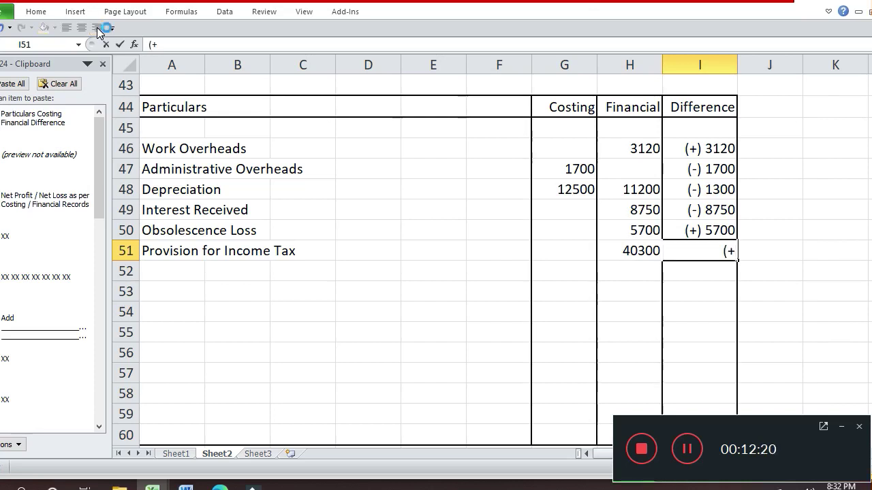
type(") 40300")
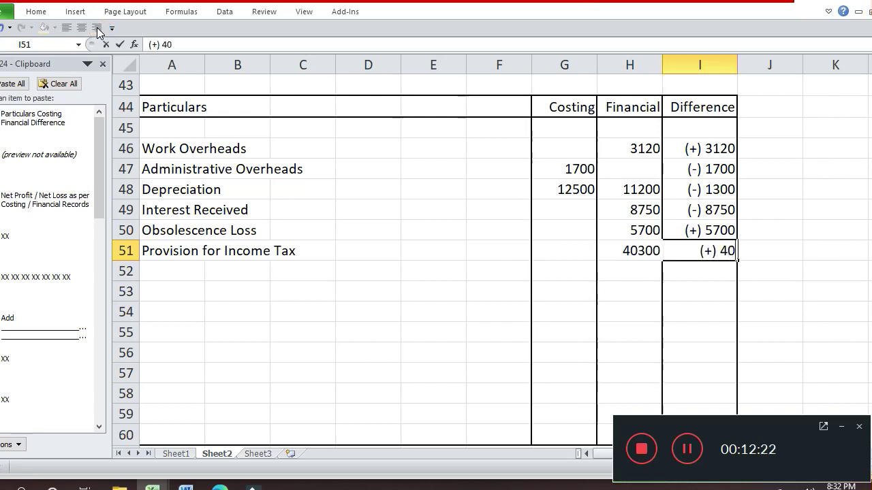
key("Return")
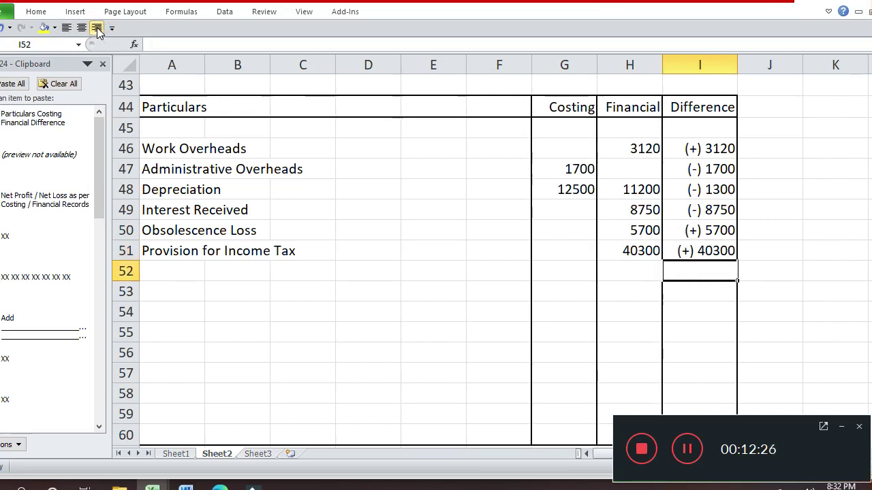
Enter "Opening Stock" as the seventh particular in cell A52
left_click(97, 30)
key("Left")
key("Left")
key("Left")
key("Left")
key("Left")
key("Left")
key("Left")
key("Left")
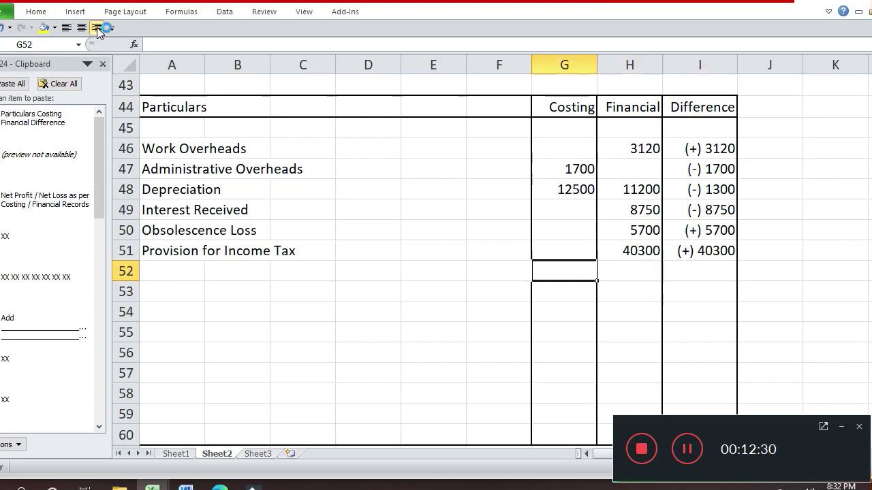
type("Op")
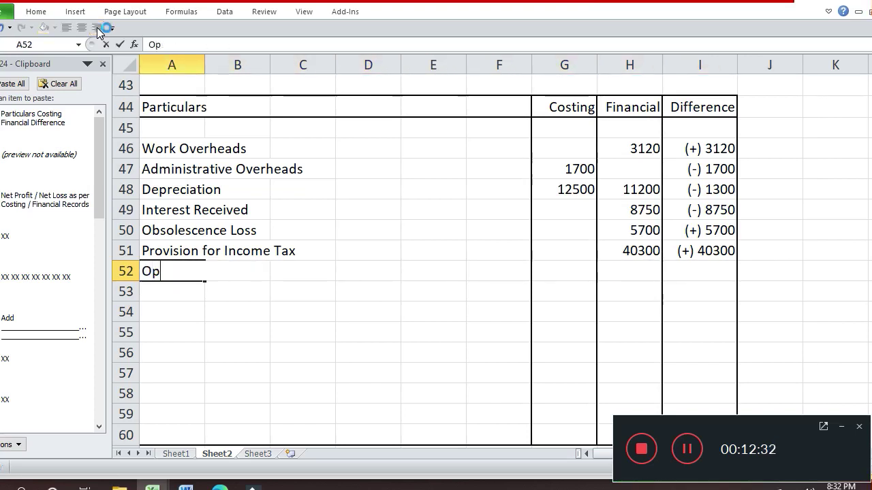
type("ening ")
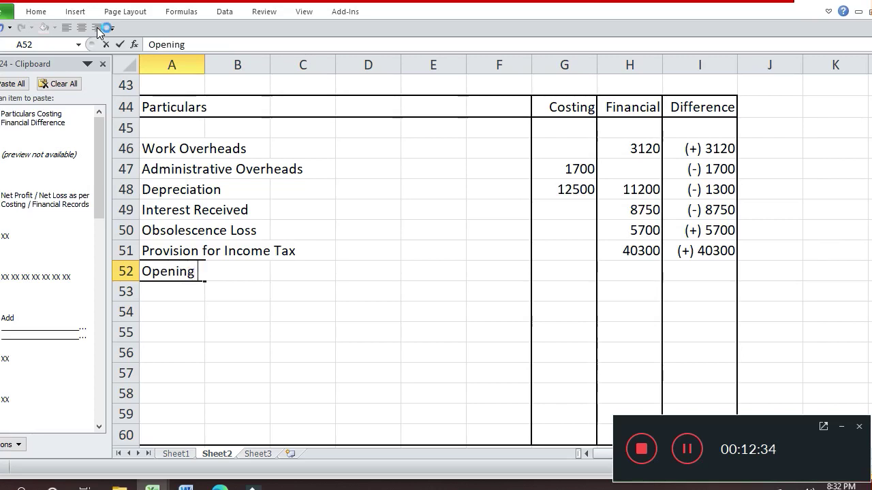
type("Stock")
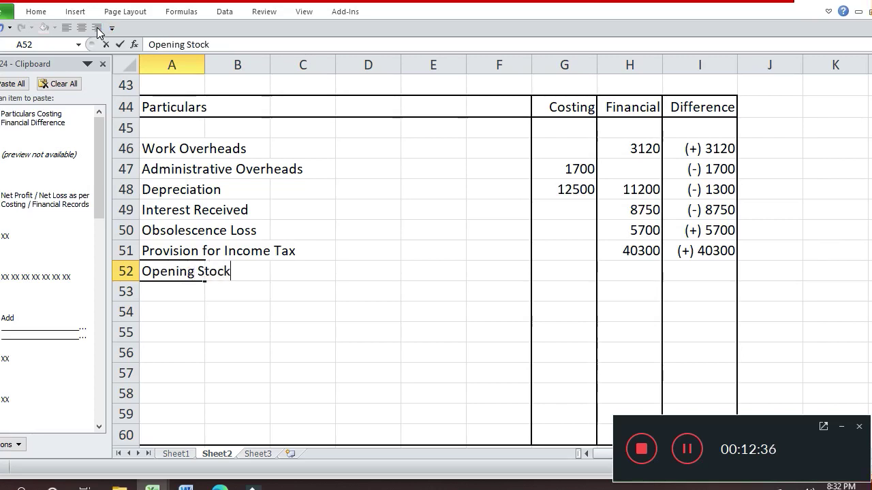
key("Return")
Enter 52600 as the financial amount for Opening Stock in cell H52
key("Up")
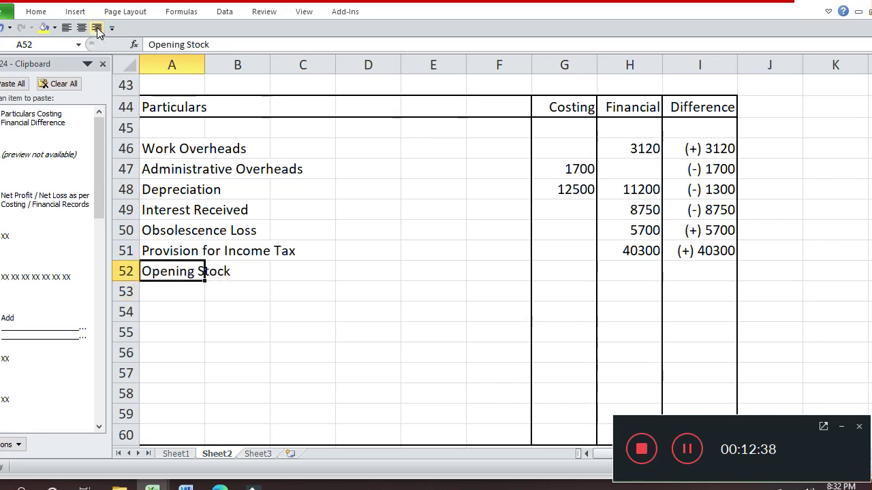
key("Right")
key("Right")
key("Right")
key("Right")
key("Right")
key("Right")
key("Right")
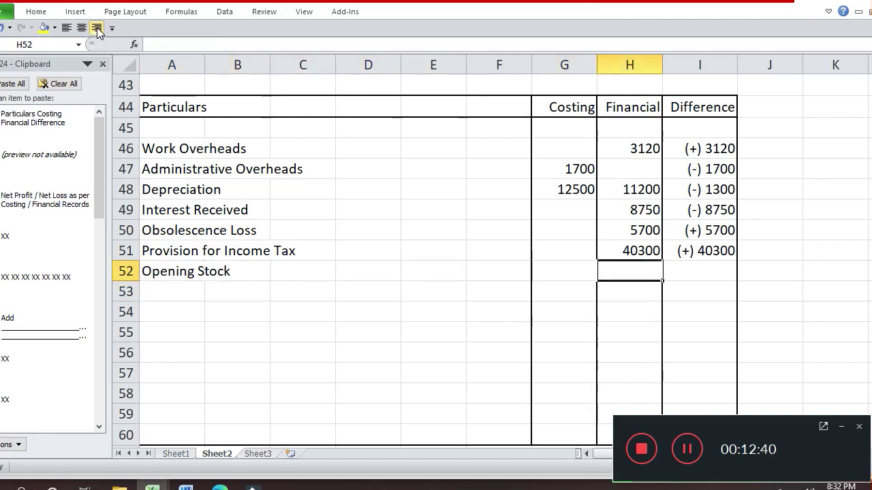
type("52600")
key("Return")
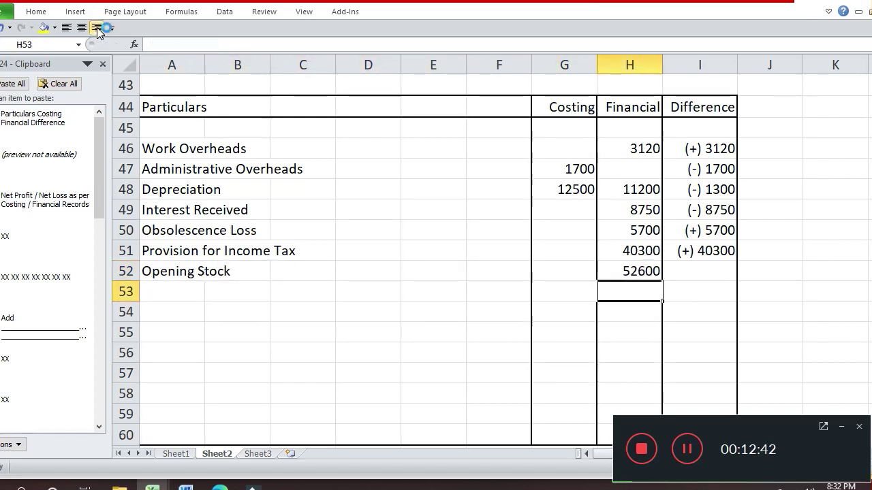
Enter 54000 as the costing amount for Opening Stock in cell G52
key("Up")
key("Left")
type("540")
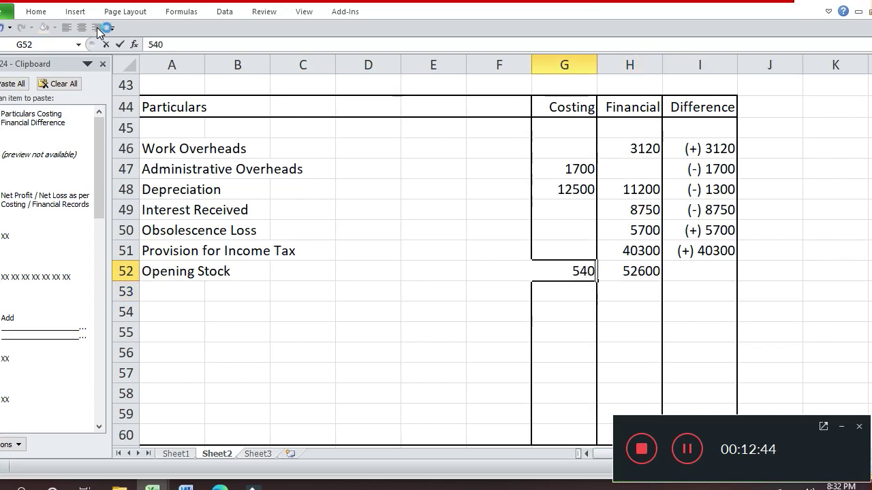
type("00")
key("Return")
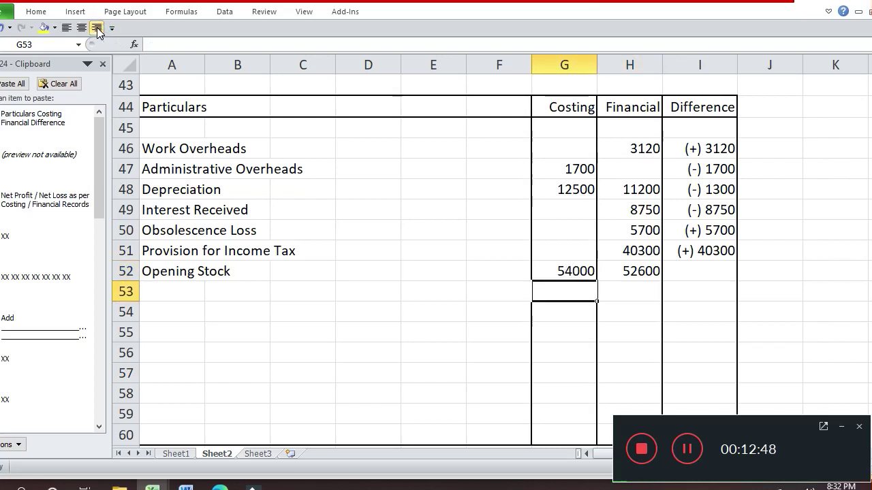
Enter "(-) 1400" as the Opening Stock difference in cell I52
key("Up")
key("Right")
key("Right")
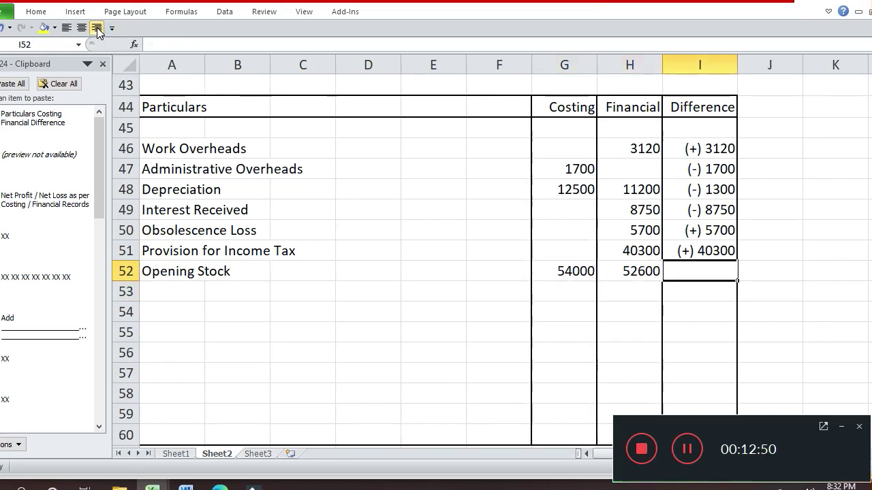
type("(-")
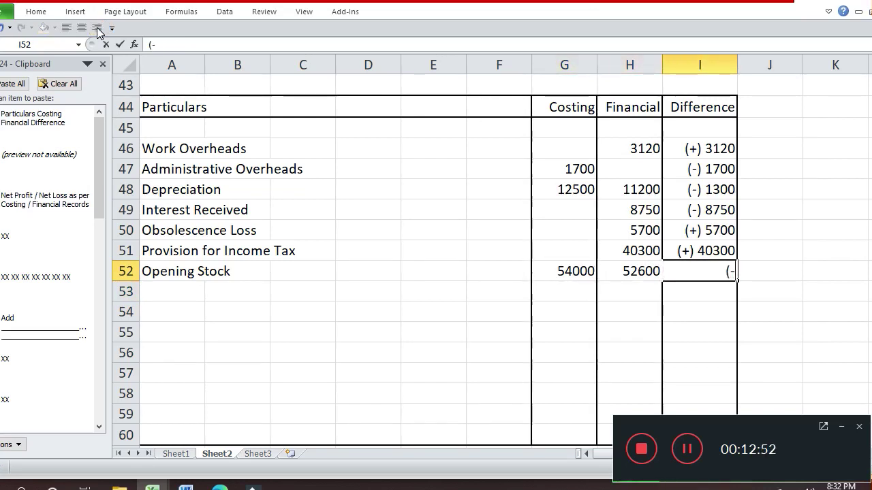
type(") 1")
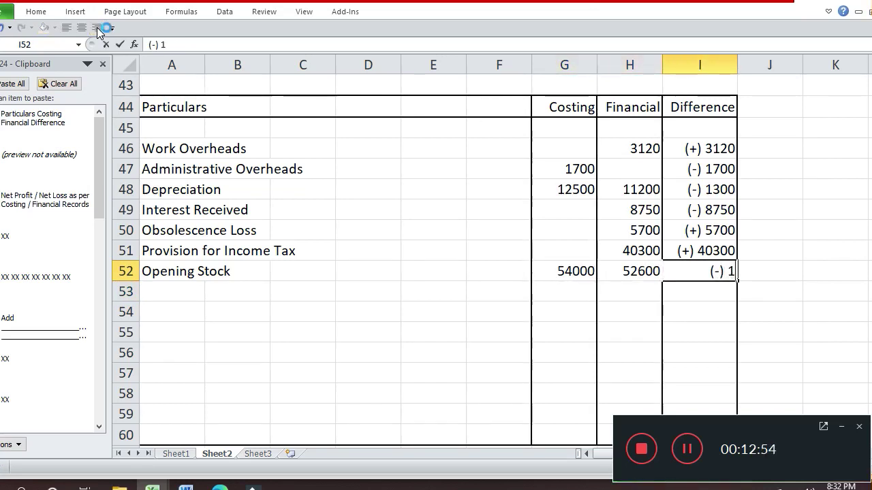
type("400")
key("Return")
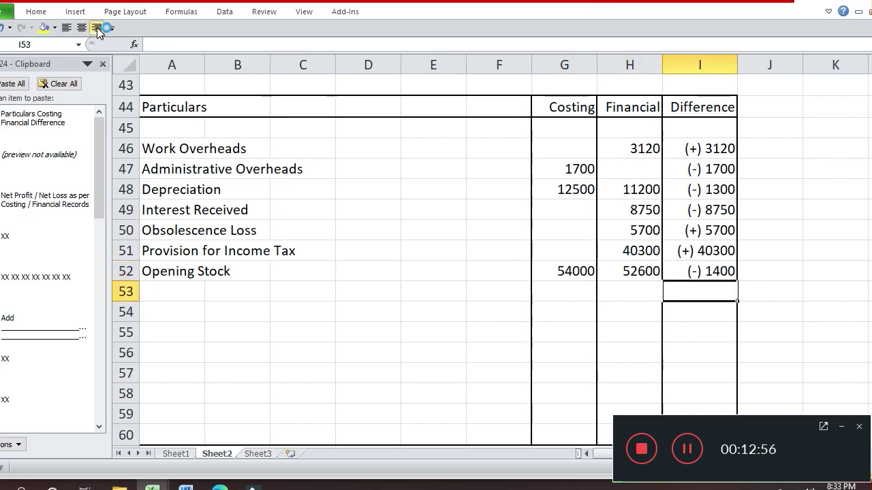
Enter "Closing Stock" as the eighth particular in cell A53
key("Left")
key("Left")
key("Left")
key("Left")
key("Left")
key("Left")
key("Left")
key("Left")
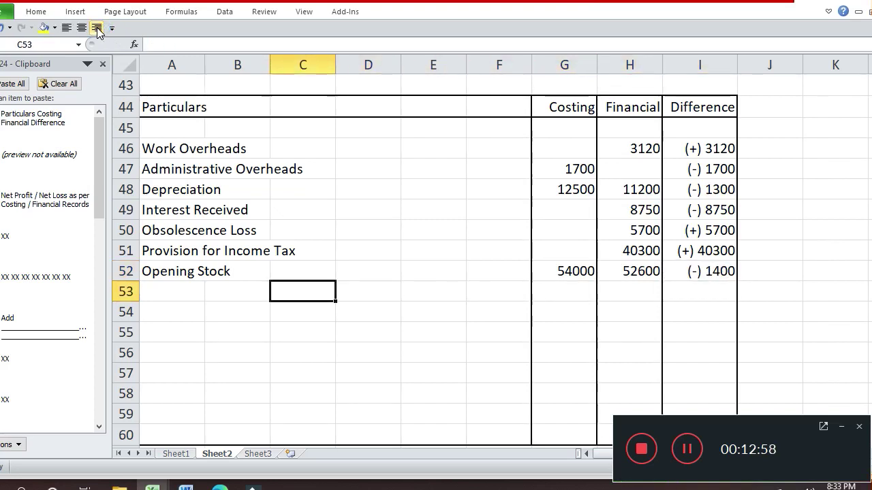
type("Clos")
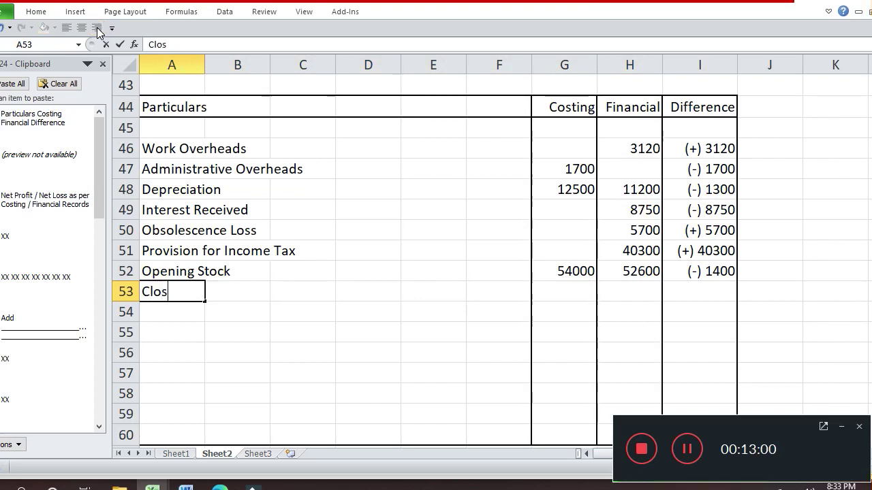
type("ing Stock")
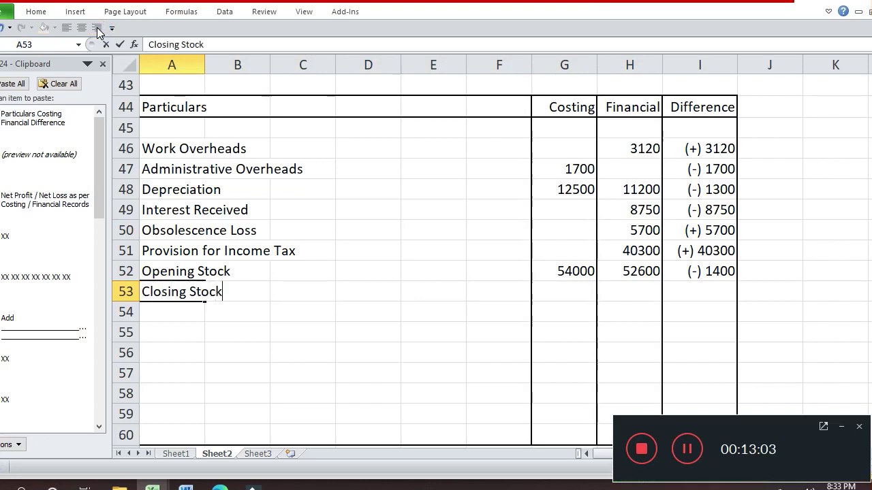
key("Return")
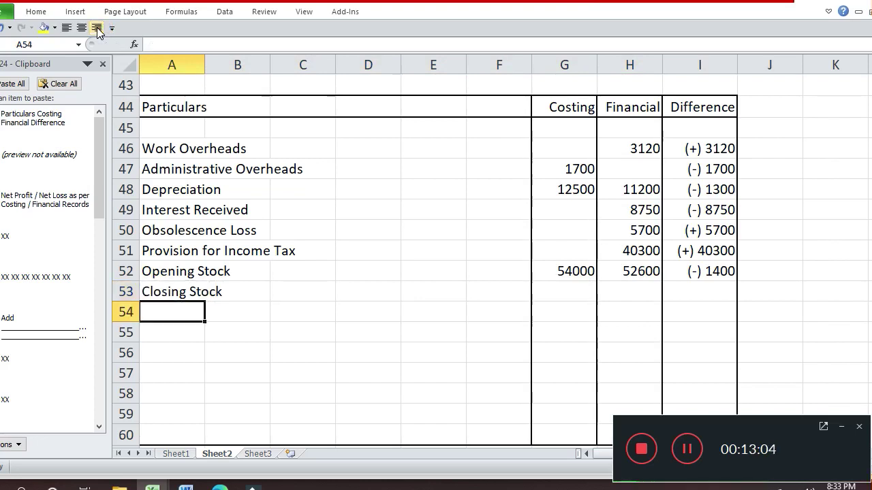
Enter 49000 as the costing amount for Closing Stock in cell G53
key("Up")
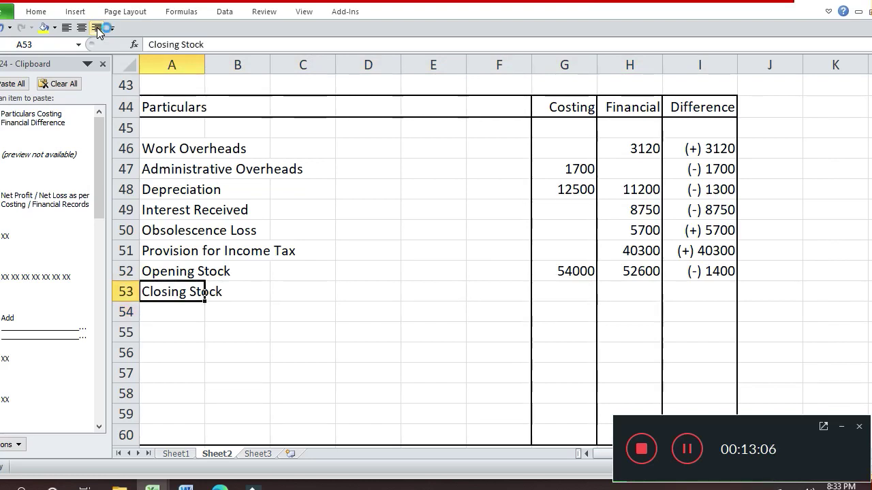
key("Up")
key("Right")
key("Right")
key("Right")
key("Right")
key("Right")
key("Down")
key("Right")
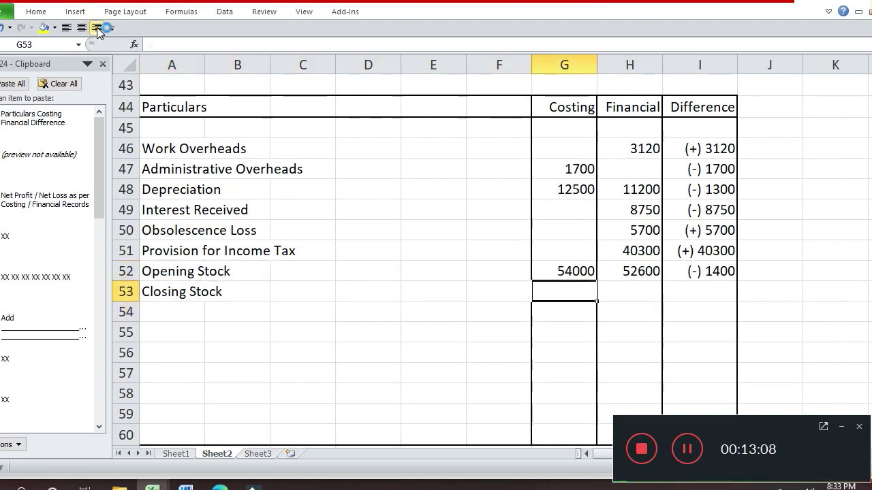
type("49")
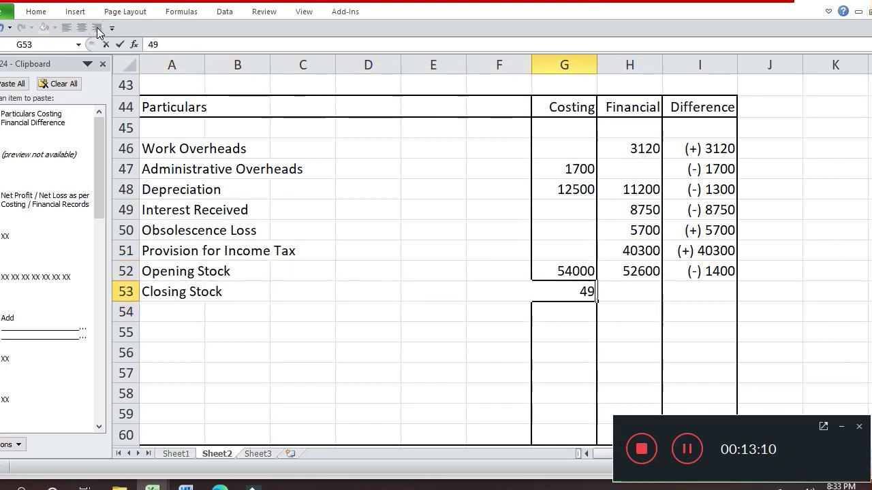
type("0000")
key("Return")
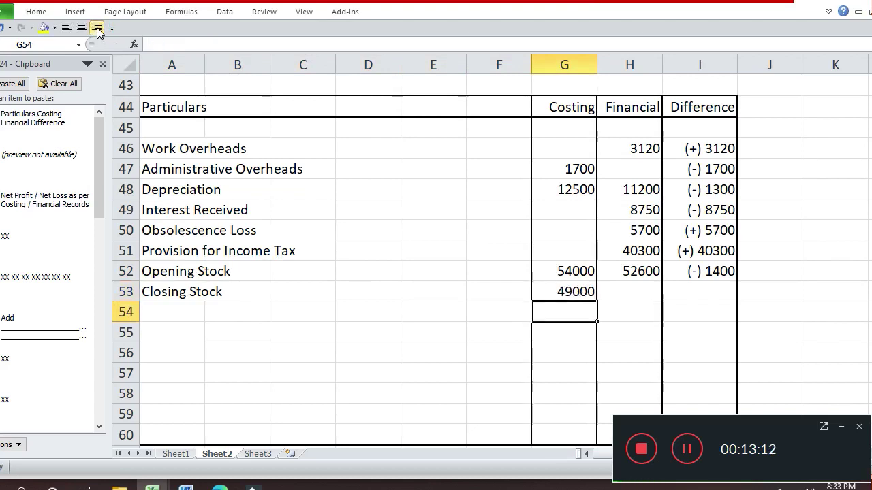
Enter 52000 as the financial amount for Closing Stock in cell H53
key("Up")
key("Right")
type("5")
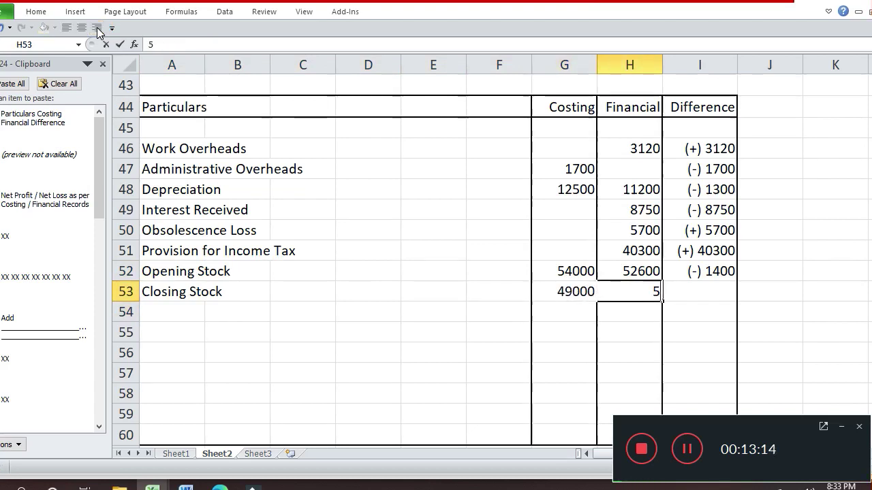
type("2000")
key("Return")
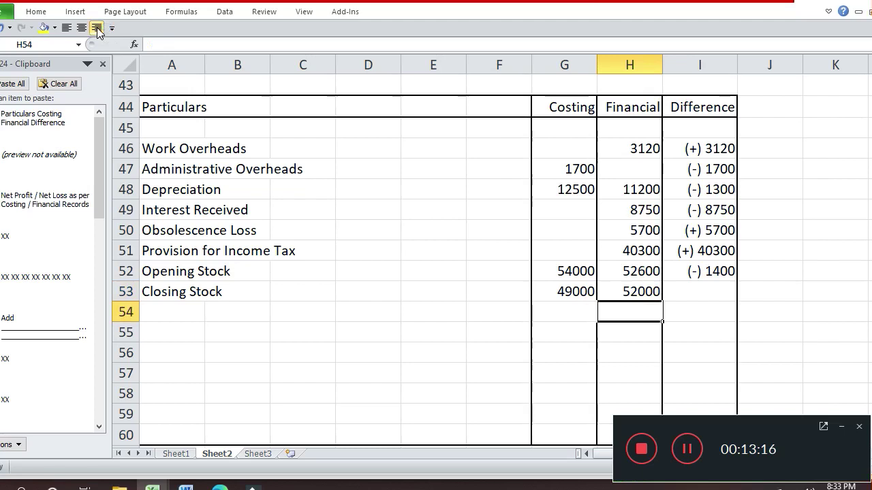
Set the Closing Stock costing amount in cell G53 to 49600
key("Up")
key("Right")
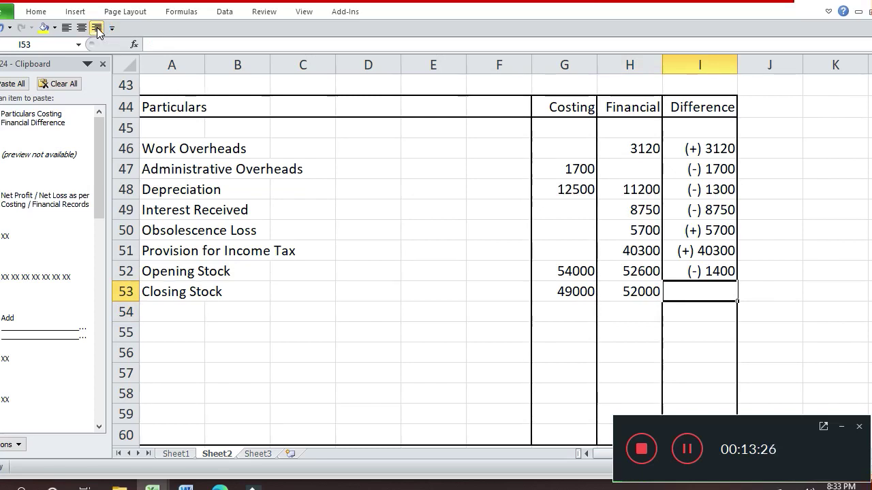
key("Left")
key("Left")
type("49620")
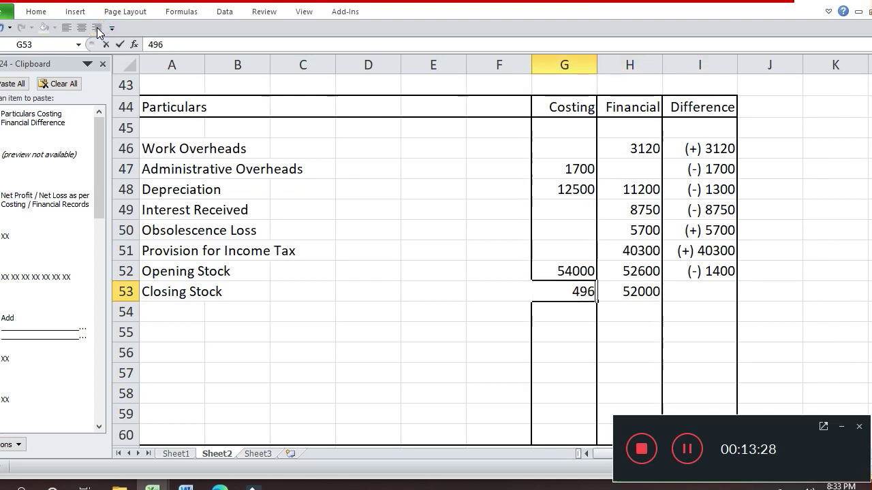
key("BackSpace")
key("BackSpace")
type("00")
key("Return")
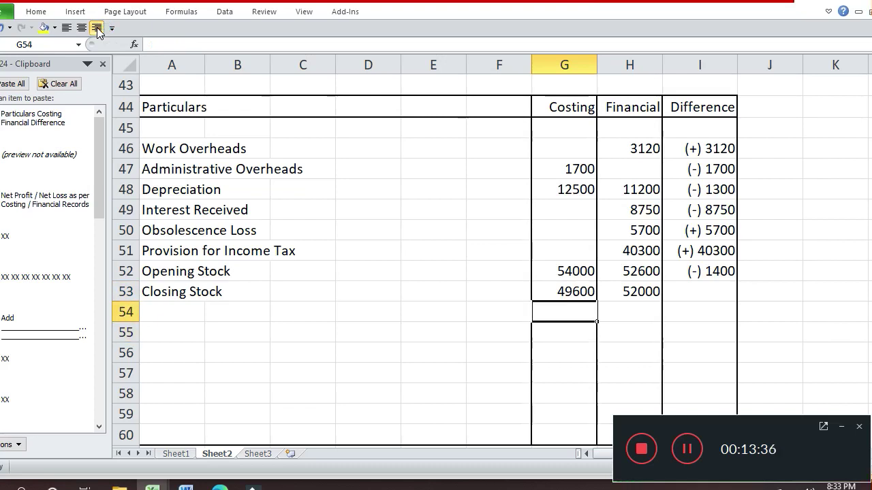
Enter "(-) 2400" as the Closing Stock difference in cell I53
key("Up")
key("Right")
key("Right")
key("Right")
key("Left")
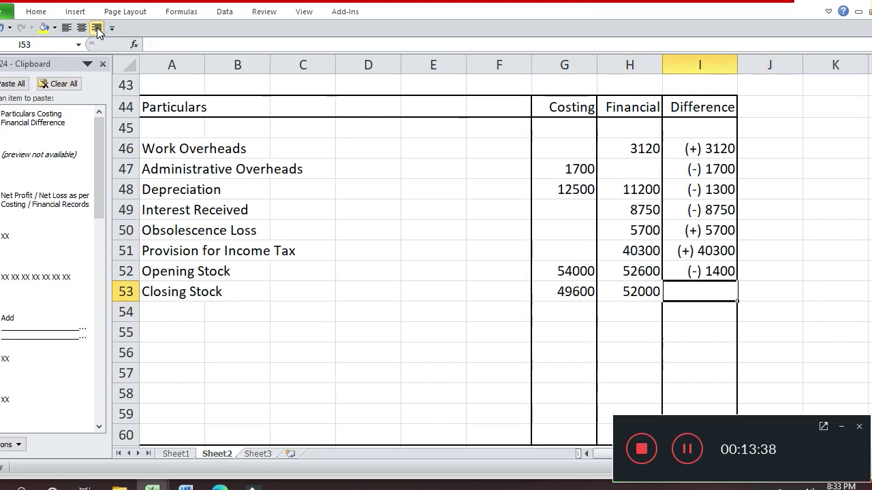
type("(-)")
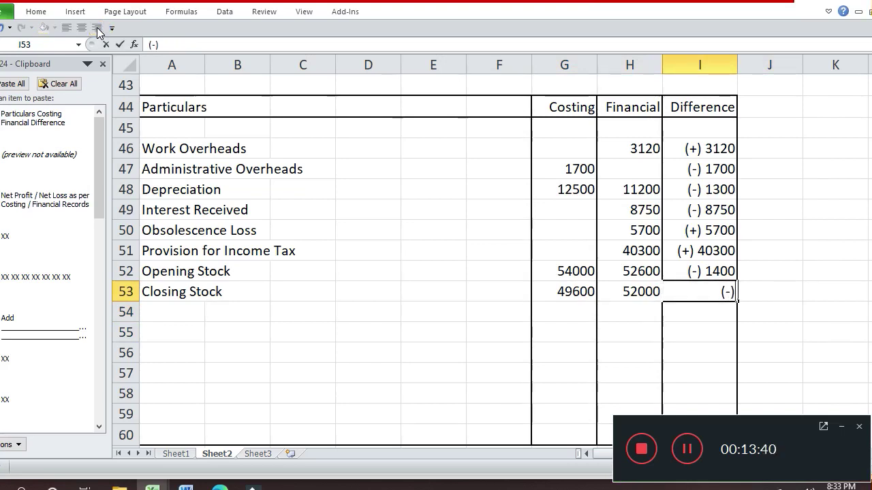
type(" 2400")
key("Return")
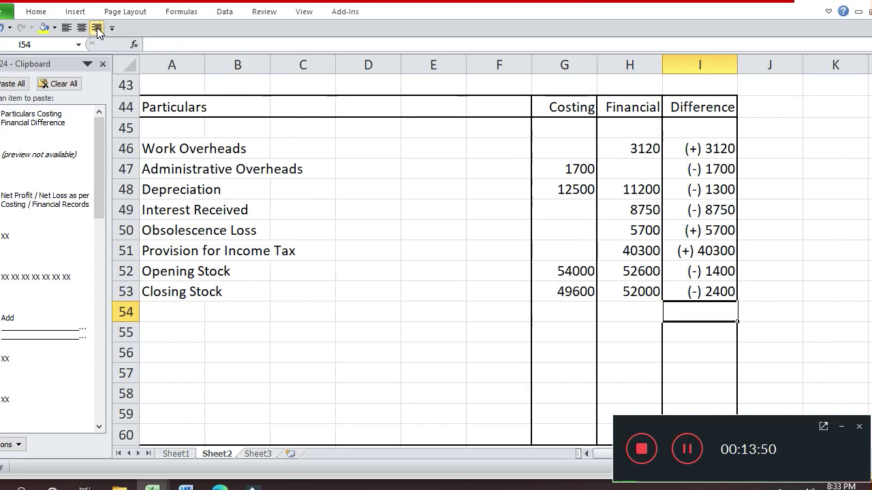
Enter "Interest Charged" as the ninth particular in cell A54
key("Left")
key("Left")
key("Left")
key("Left")
key("Left")
key("Left")
key("Left")
key("Left")
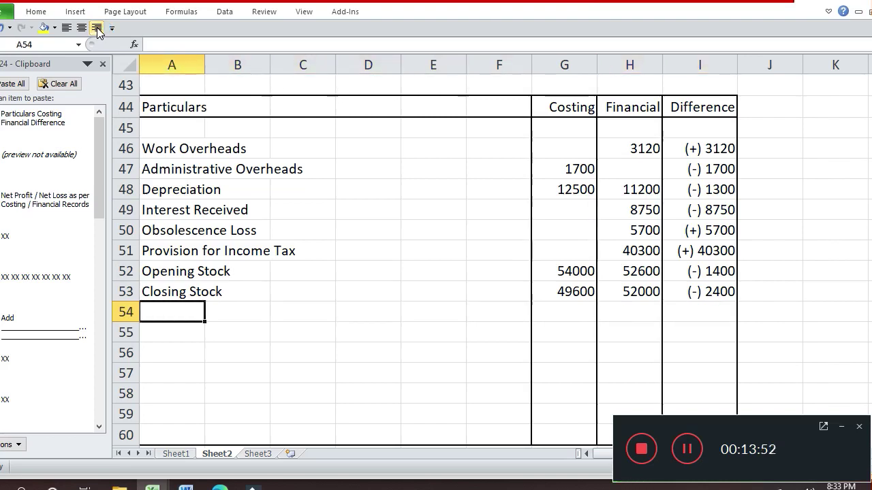
type("Inte")
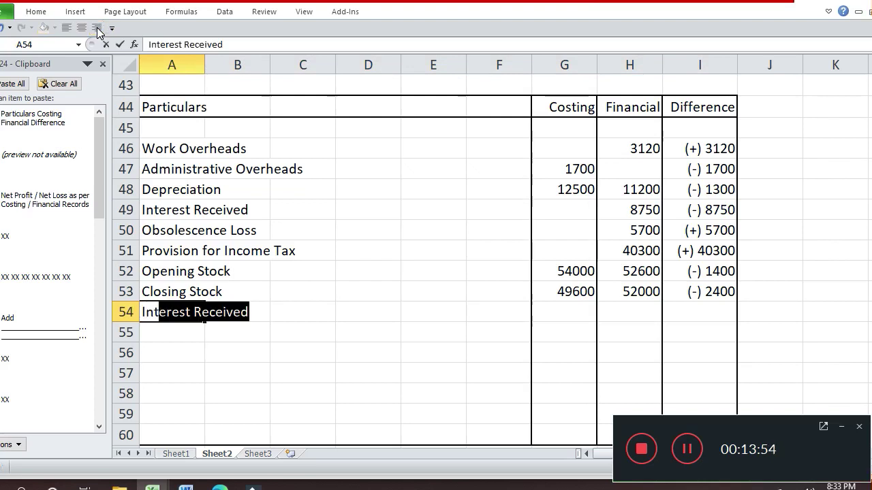
type("rest ")
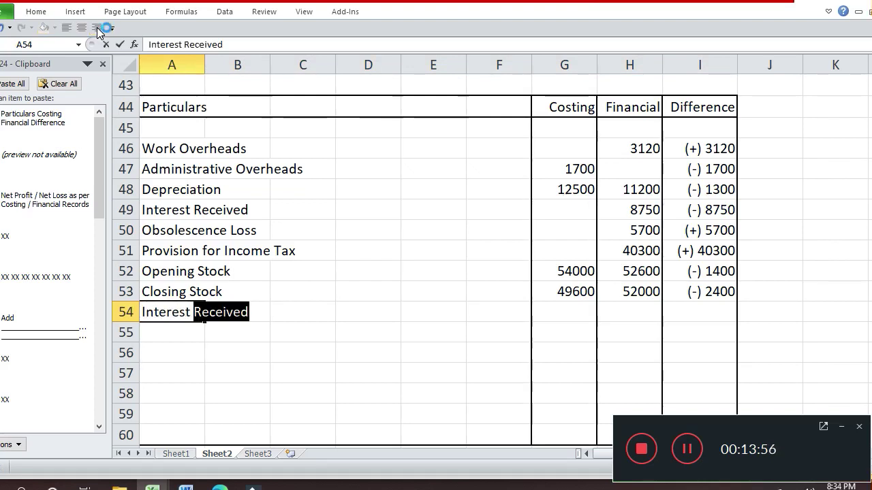
type("Charged")
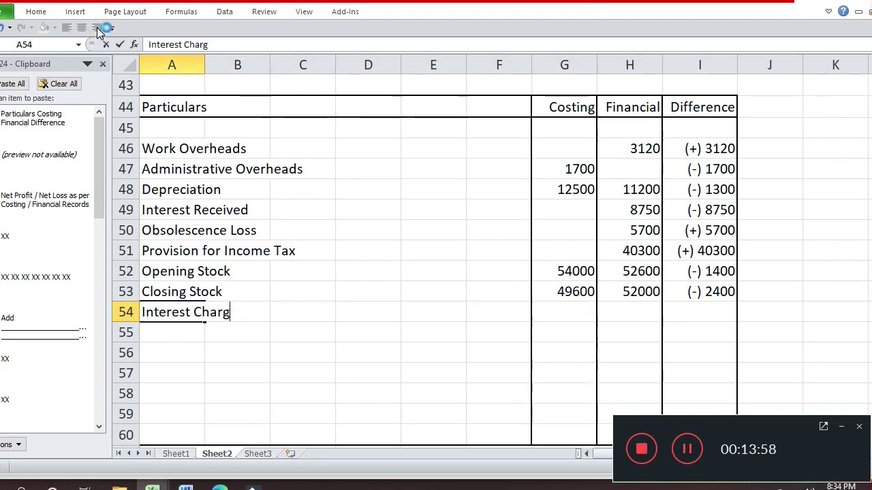
key("Return")
Enter 6000 as the costing amount for Interest Charged in cell G54
key("Up")
key("Right")
key("Right")
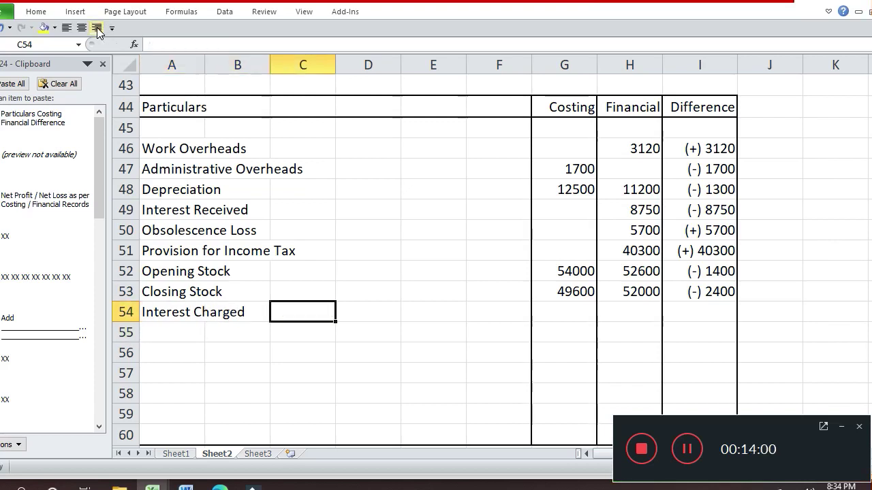
key("Right")
key("Right")
key("Right")
key("Right")
key("Right")
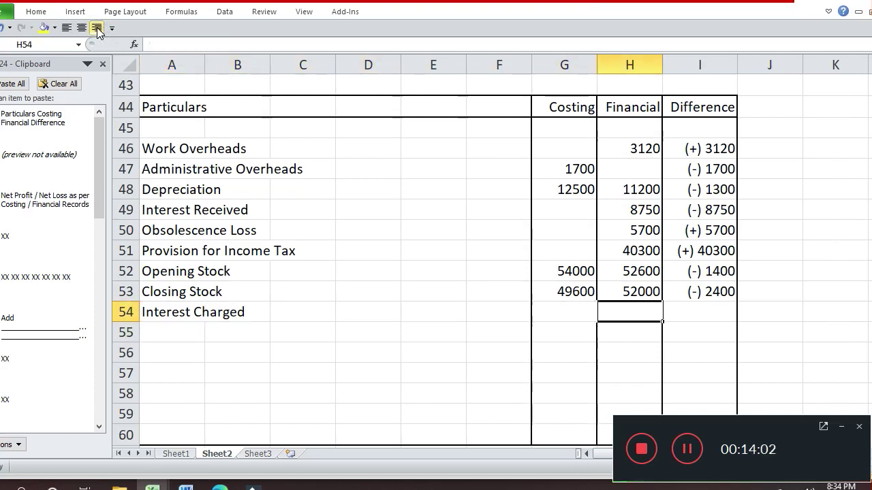
key("Left")
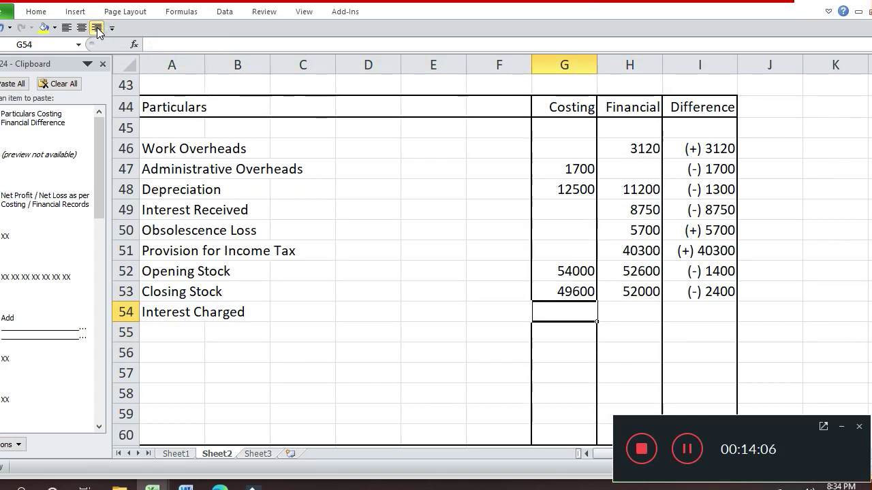
type("6000")
key("Return")
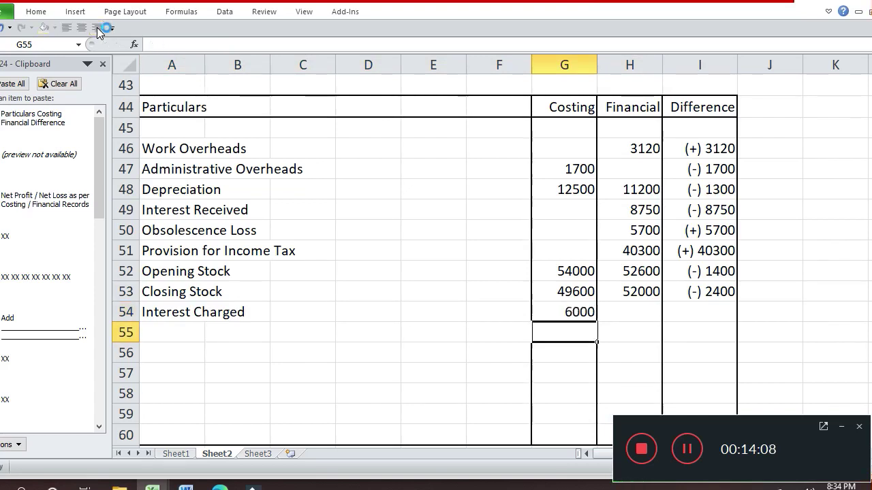
Enter "(-) 6000" as the Interest Charged difference in cell I54
key("Right")
key("Up")
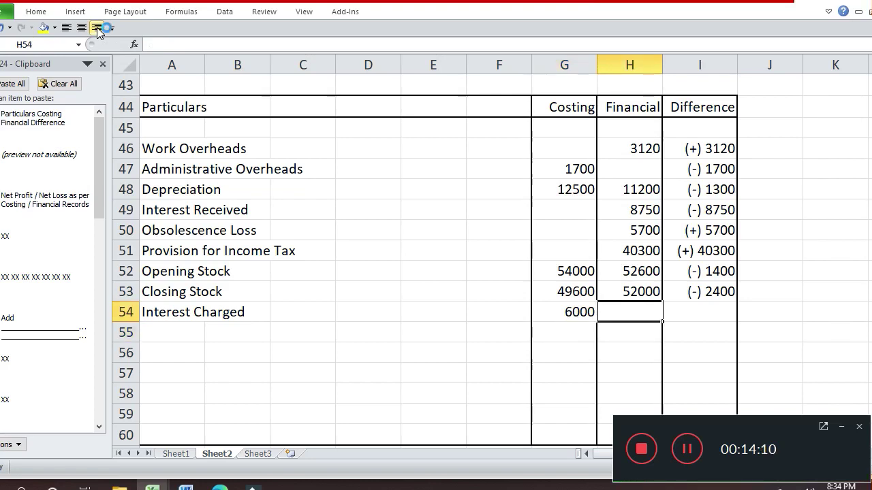
key("Right")
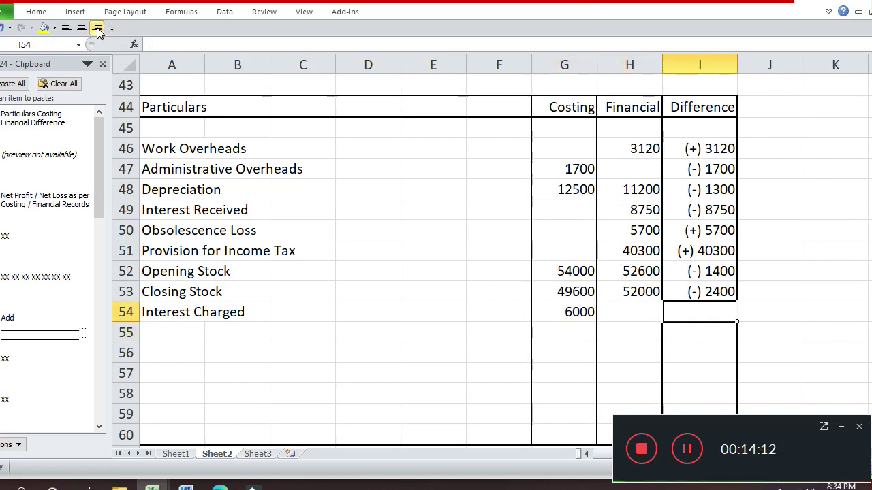
type("(-)")
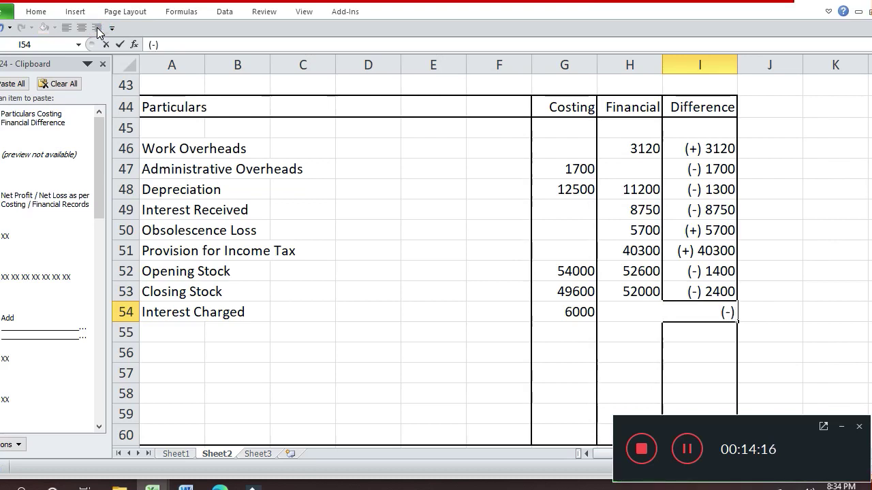
type(" 6000")
key("Return")
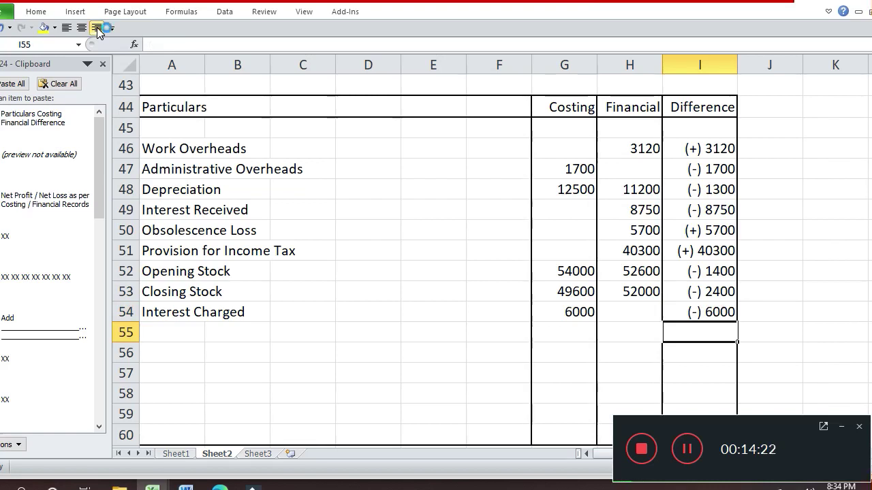
Enter "Preliminary Expenses written off" as the tenth particular in cell A55
key("Left")
key("Left")
key("Left")
key("Left")
key("Left")
key("Left")
key("Left")
key("Left")
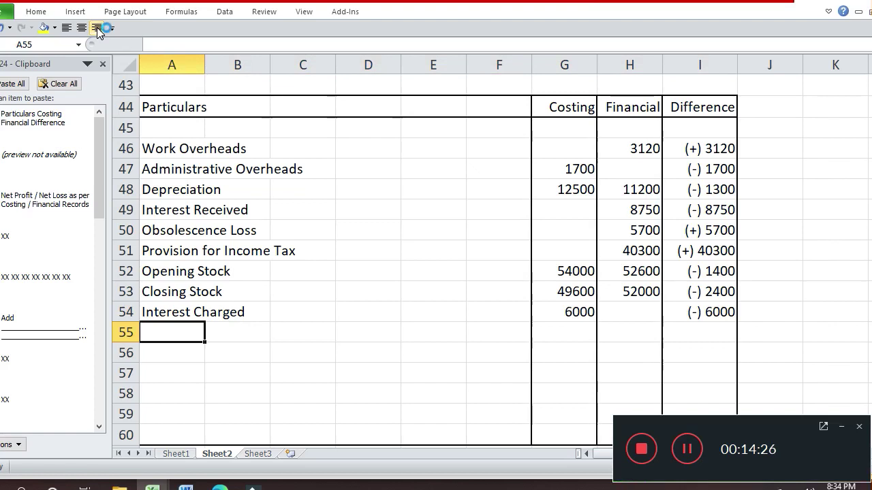
type("Prek")
key("BackSpace")
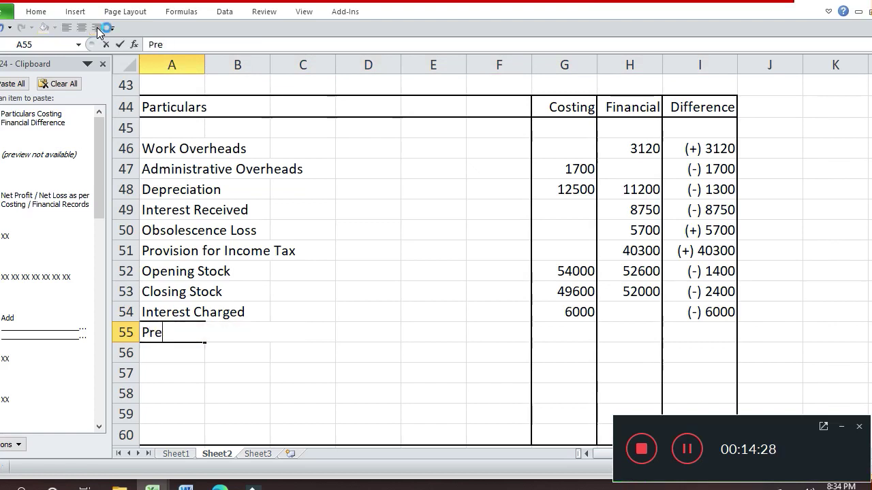
type("limina")
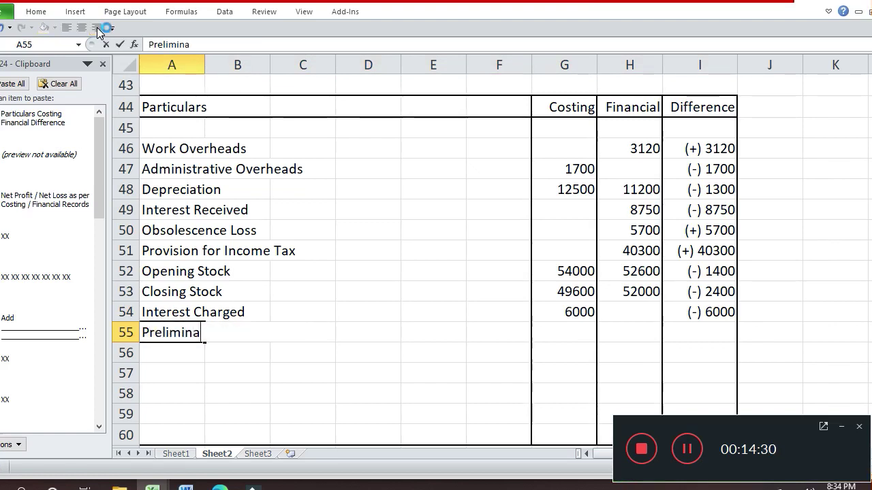
type("ry Ex")
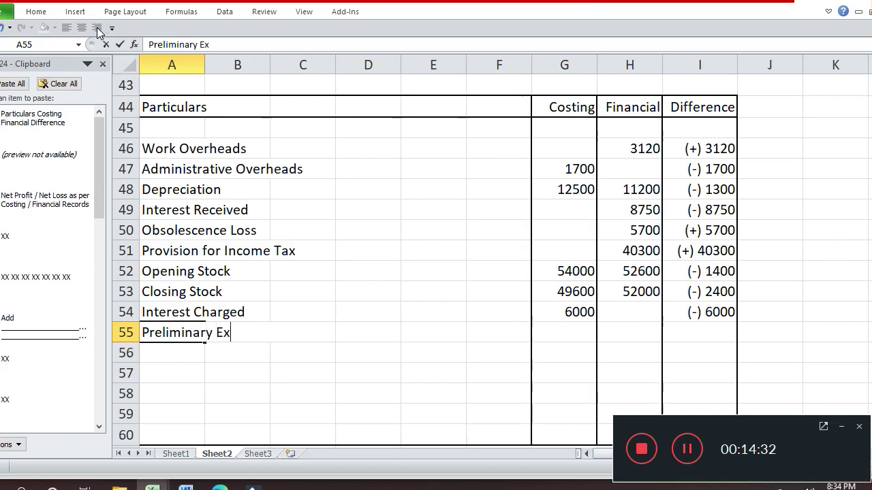
type("pesn")
key("BackSpace")
key("BackSpace")
type("nses ")
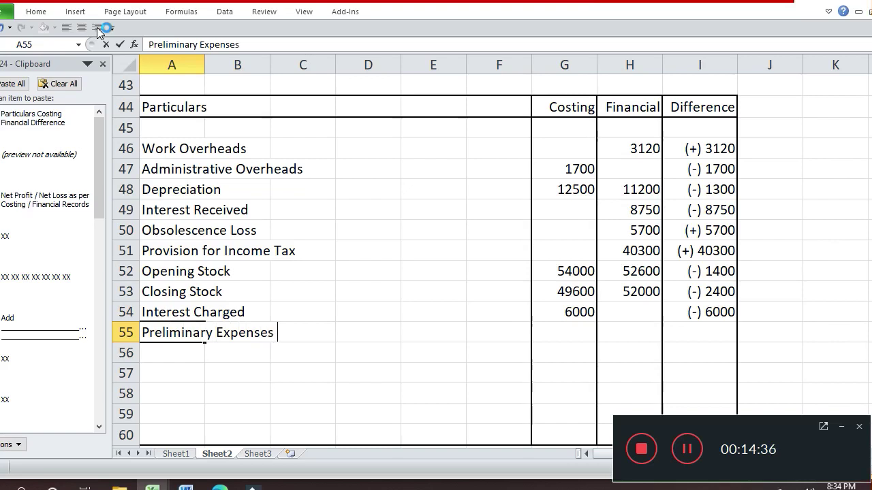
type("writ")
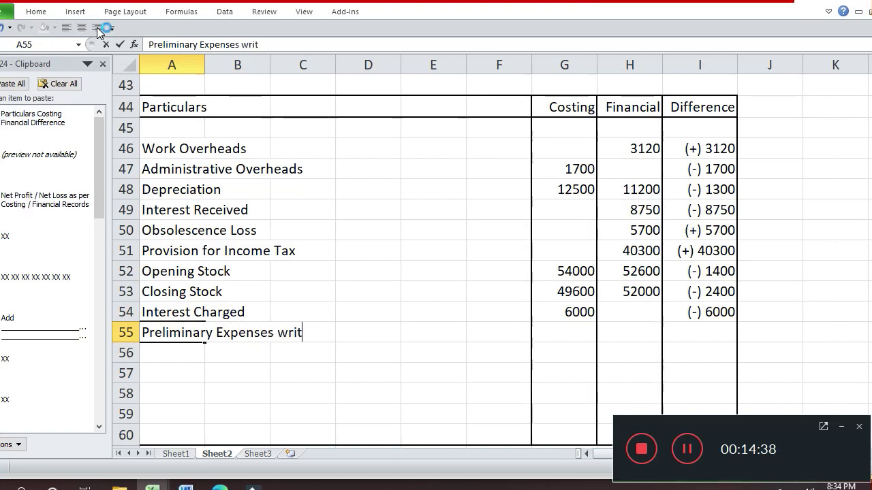
type("ten off")
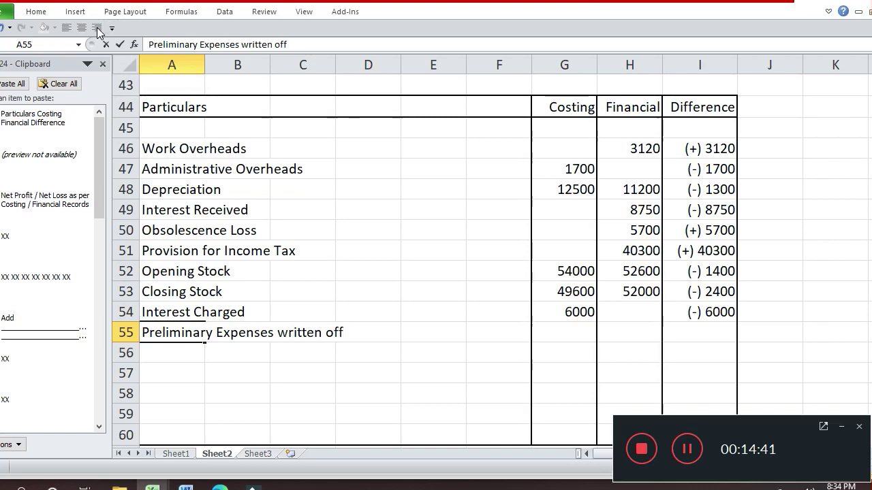
key("Return")
Enter 950 as the financial amount for Preliminary Expenses written off in cell H55
key("Right")
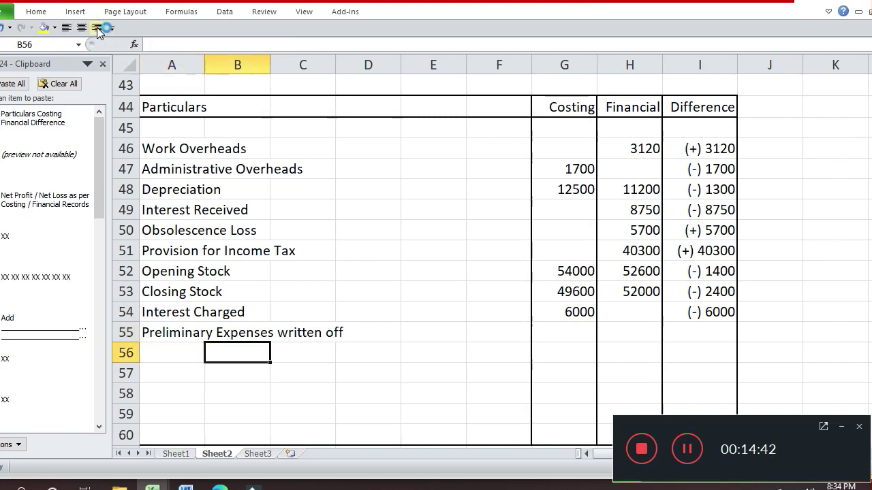
key("Up")
key("Right")
key("Right")
key("Right")
key("Right")
key("Right")
key("Right")
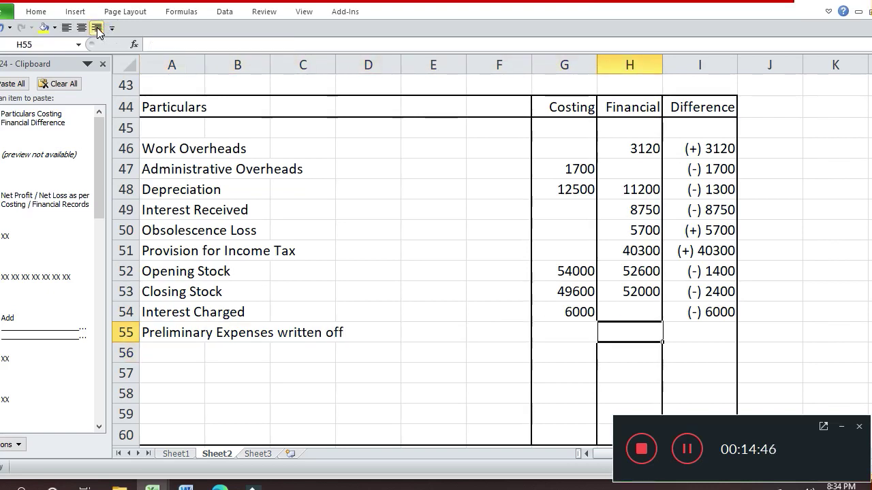
type("950")
key("Return")
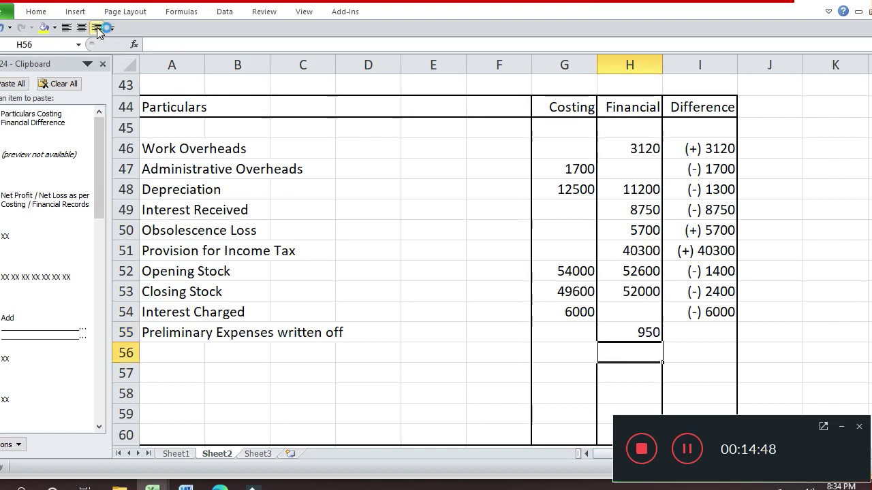
Enter "(+) 950" as the Preliminary Expenses written off difference in cell I55
key("Up")
key("Right")
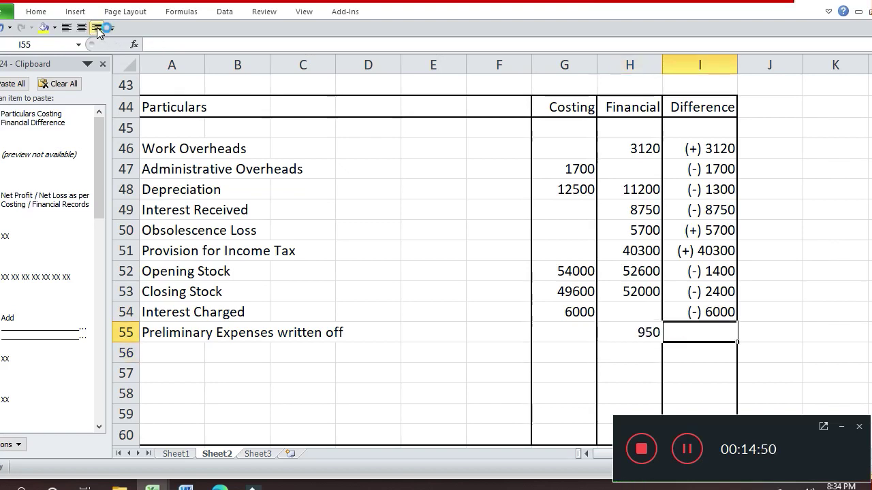
type("(+")
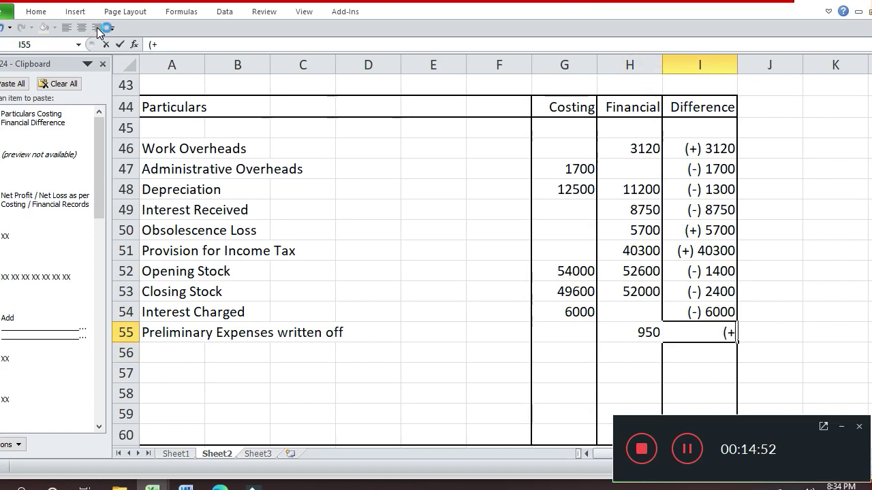
type(") 950")
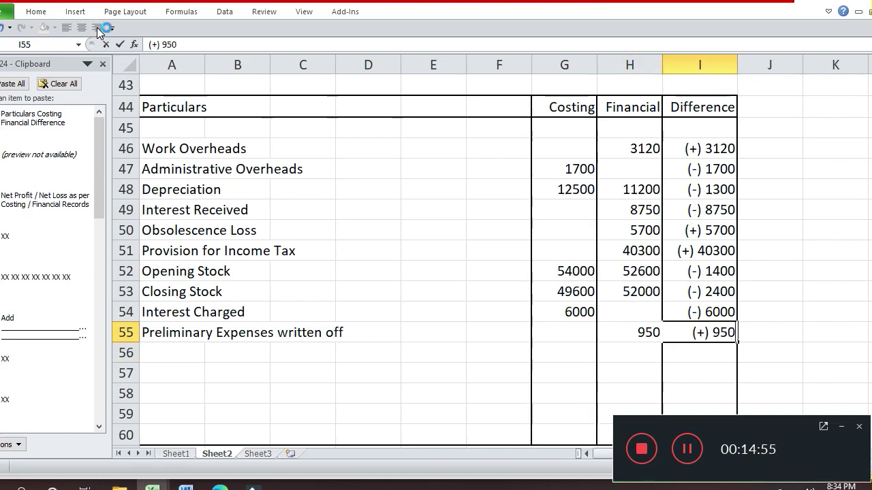
key("Return")
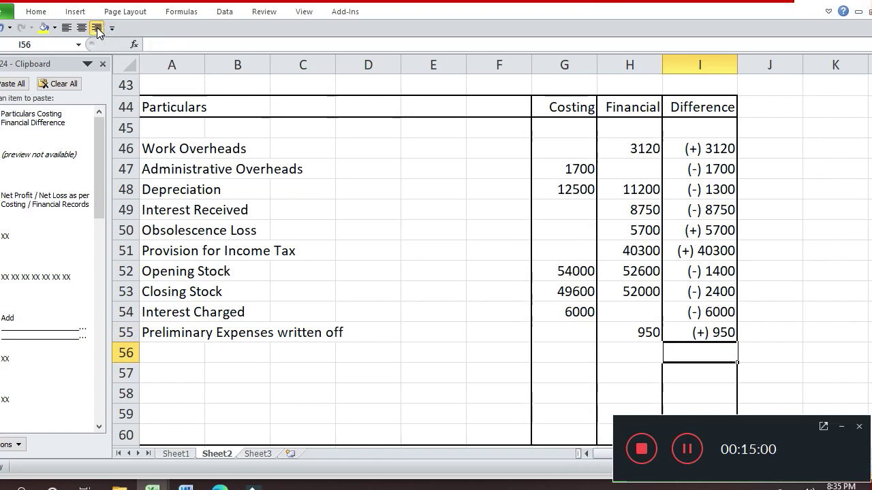
left_click(97, 29)
left_click(98, 29)
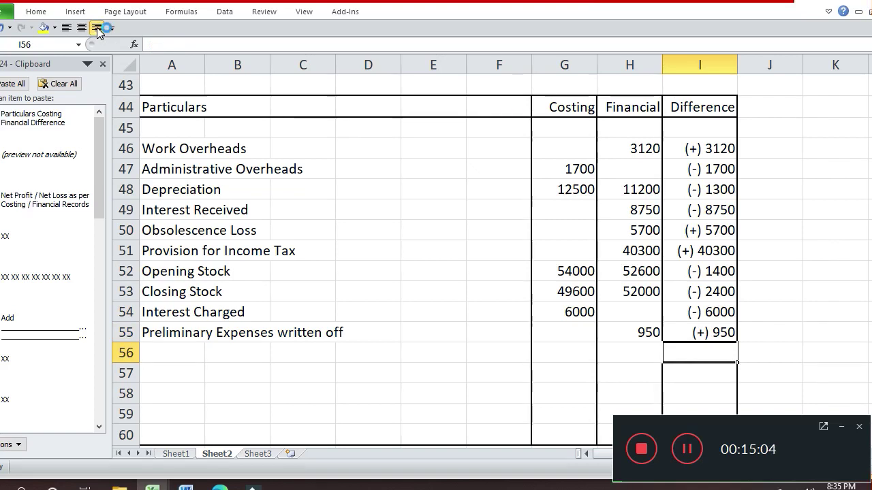
Delete the four empty rows 56 to 59 beneath the last particular of the comparison table
key("Left")
key("Left")
key("Left")
key("Left")
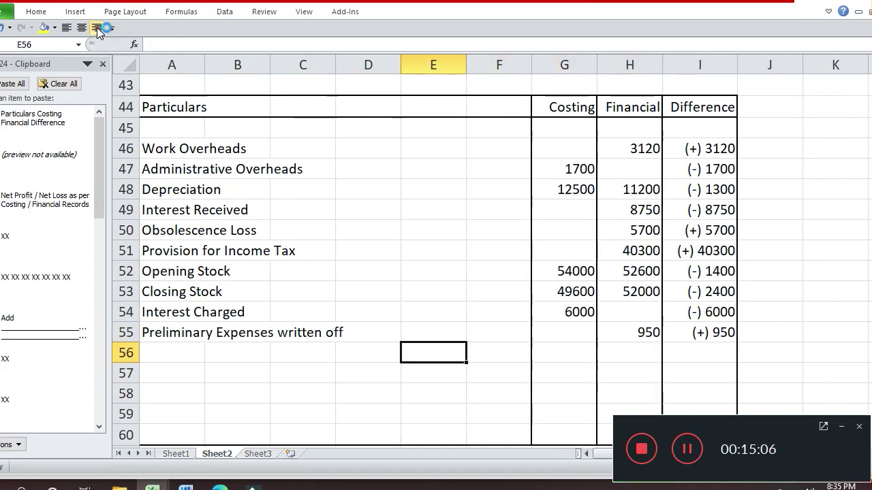
key("shift+Down")
key("shift+Down")
key("shift+Down")
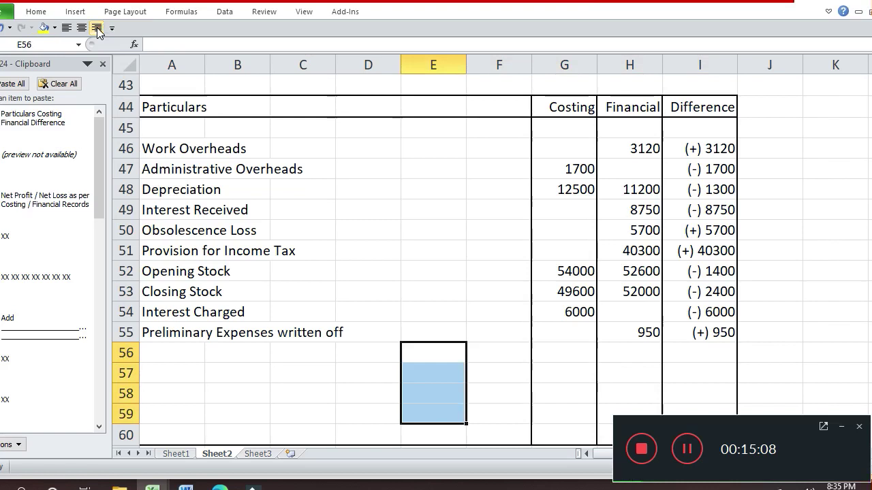
left_click(97, 30)
key("ctrl+minus")
key("r")
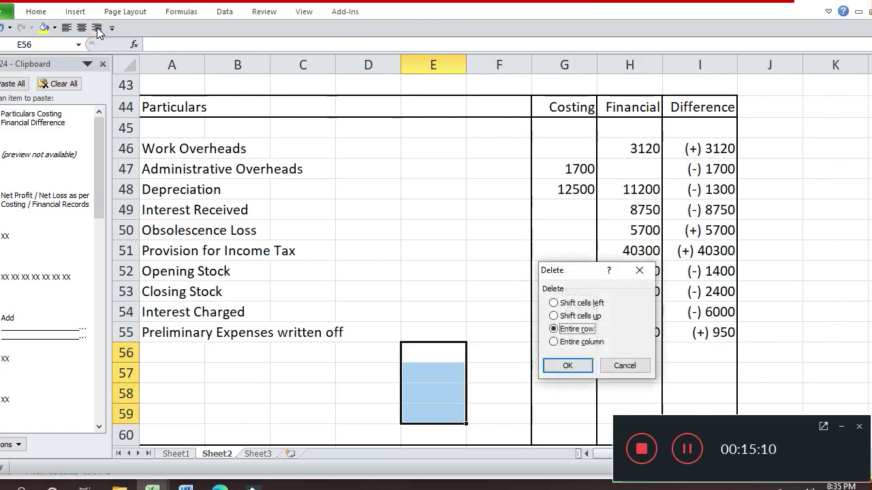
key("Return")
Copy the heading block of the earlier reconciliation statement, from "In the Books of" through the Particulars and Rs. header rows, cells K25:S28
key("Up")
key("Up")
key("Up")
key("Up")
key("Up")
key("Up")
key("Up")
key("Up")
key("Up")
key("Up")
key("Up")
key("Up")
key("Up")
key("Up")
key("Up")
key("Up")
key("Up")
key("Up")
key("Up")
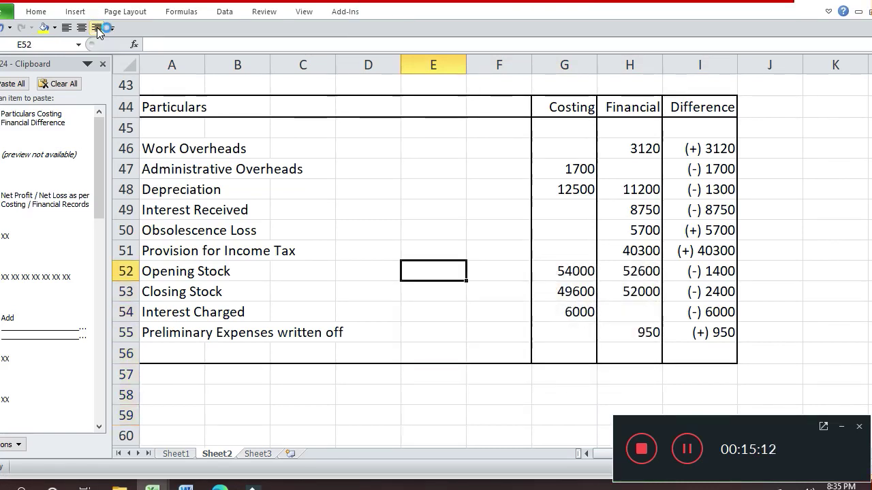
key("Up")
key("Up")
key("Up")
key("Up")
key("Up")
key("Up")
key("Up")
key("Up")
key("Up")
key("Up")
key("Up")
key("Up")
key("Up")
key("Up")
key("Up")
key("Up")
key("Up")
key("Up")
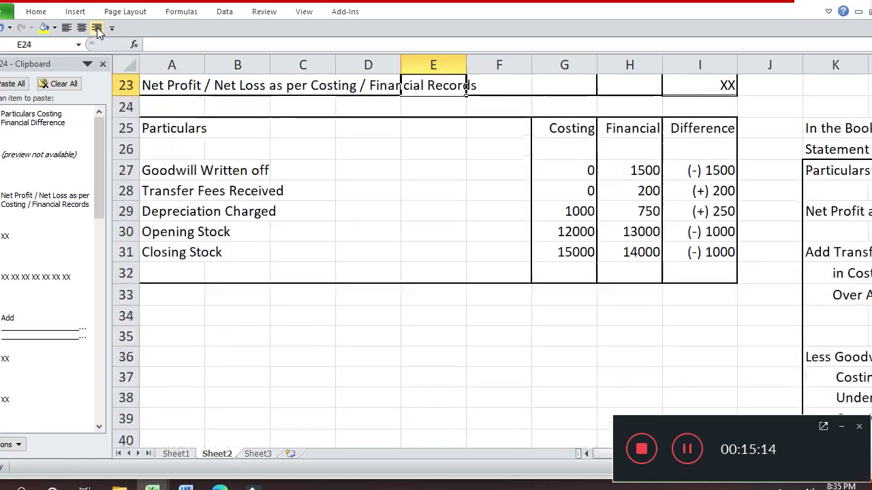
key("Right")
key("Right")
key("Right")
key("Right")
left_click(98, 29)
key("Right")
key("Right")
key("Right")
key("Down")
key("Down")
key("Down")
key("Down")
key("Down")
key("Down")
key("Down")
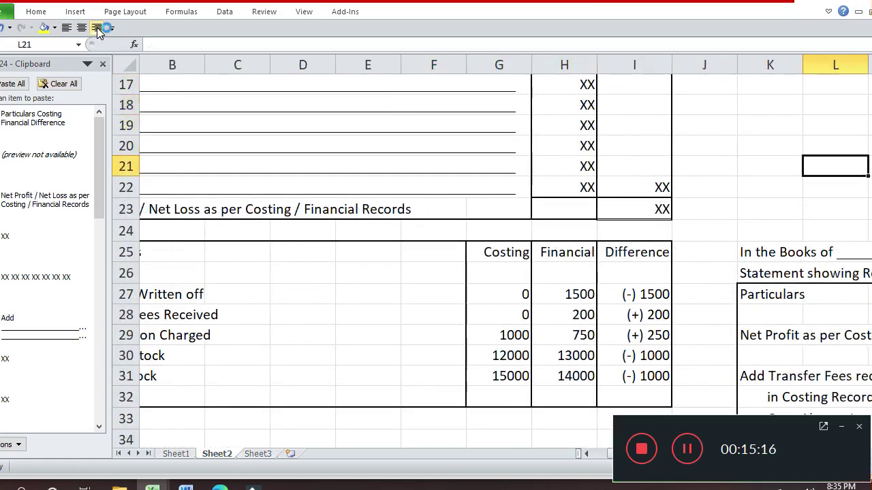
key("Left")
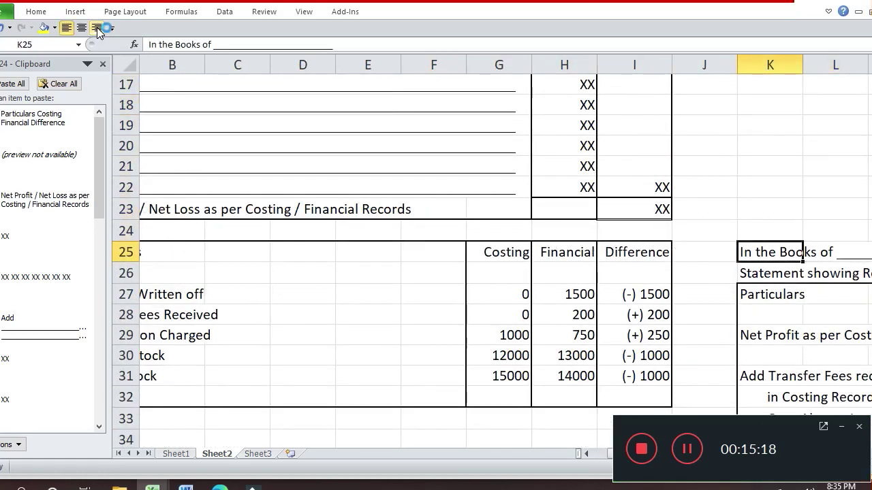
key("shift+Down")
key("shift+Down")
key("shift+Down")
key("shift+Right")
key("shift+Right")
key("shift+Right")
key("shift+Right")
key("shift+Right")
key("shift+Right")
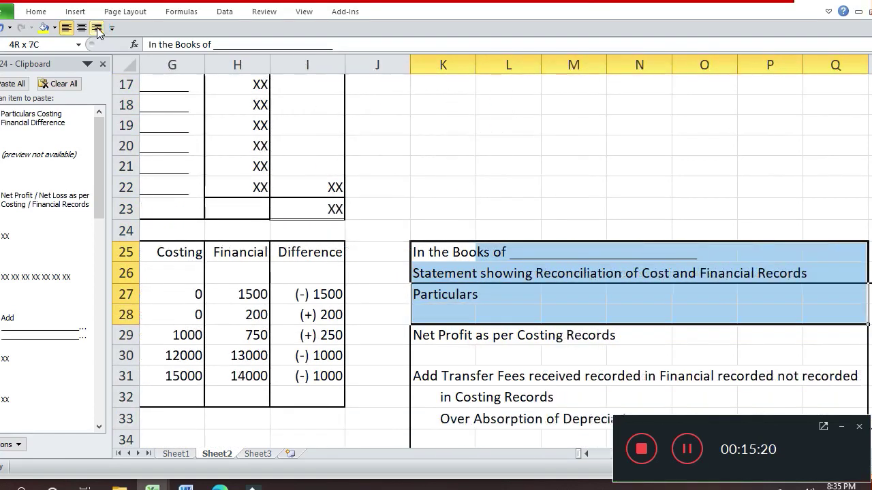
key("shift+Right")
key("shift+Right")
key("ctrl+c")
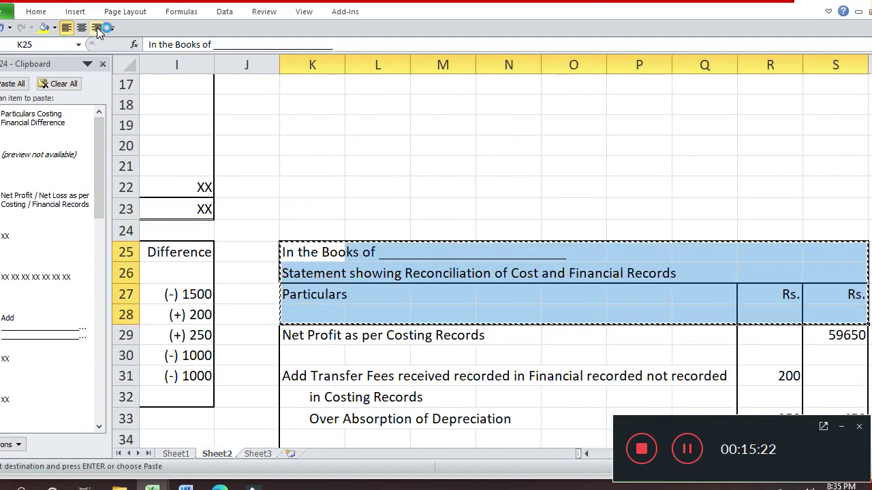
Paste the copied reconciliation statement heading block, K25:S28, at cell K44 beside the third differences table
key("Down")
key("Down")
key("Down")
key("Down")
key("Down")
key("Down")
key("Down")
key("Down")
key("Down")
key("Down")
key("Down")
key("Down")
key("Down")
key("Down")
key("Down")
key("Down")
key("Down")
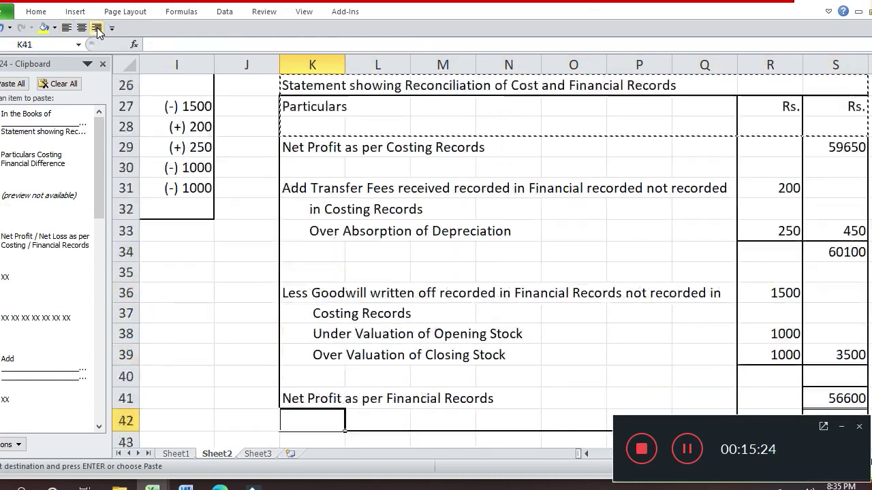
key("Down")
key("Down")
key("Down")
key("Down")
key("Down")
key("Down")
key("Down")
key("Down")
key("Down")
key("Down")
key("Down")
key("Down")
key("Up")
key("Up")
key("Up")
key("Up")
key("Up")
key("Up")
key("Up")
key("Up")
key("Up")
key("Up")
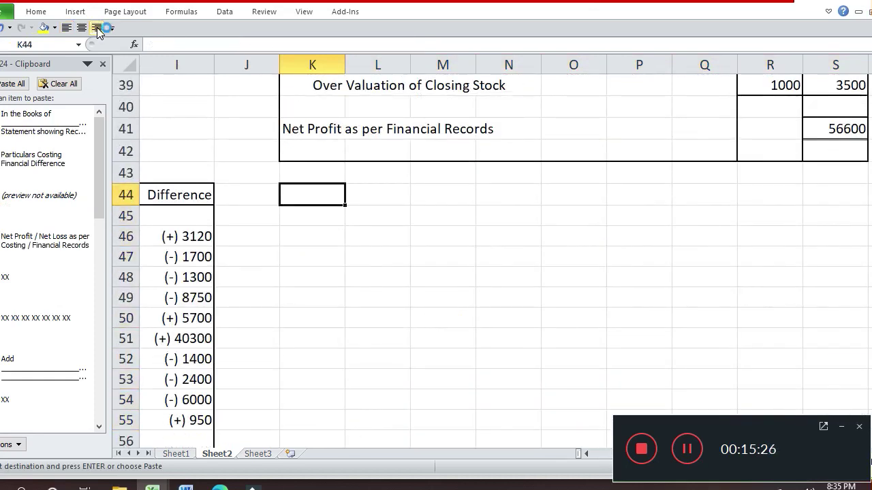
key("Return")
Apply an outline border around the new statement's body, from the Particulars row down to row 76, range K46:S76
key("Down")
key("Down")
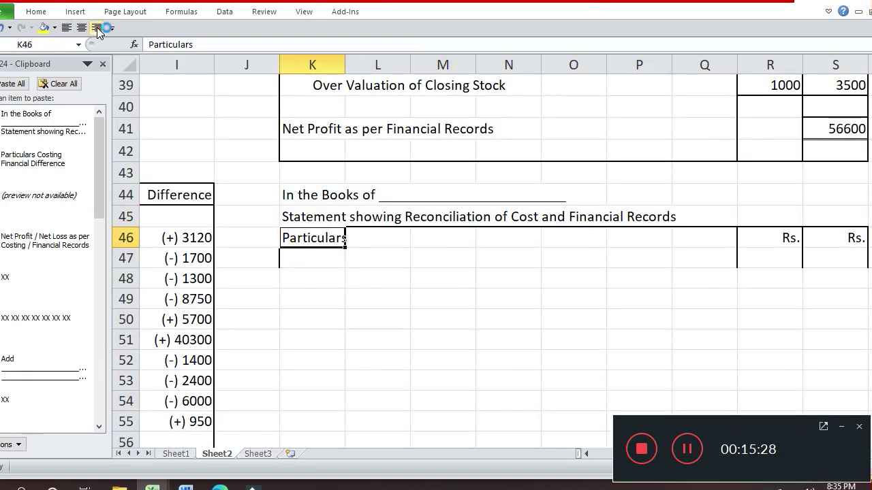
key("shift+Right")
key("shift+Right")
key("shift+Right")
key("shift+Right")
key("shift+Right")
key("shift+Right")
key("shift+Right")
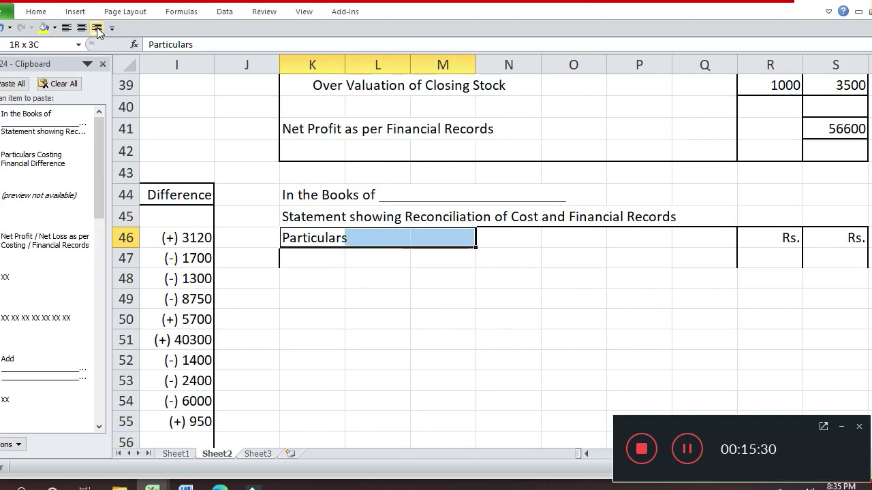
key("shift+Right")
key("shift+Down")
key("shift+Down")
key("shift+Down")
key("shift+Down")
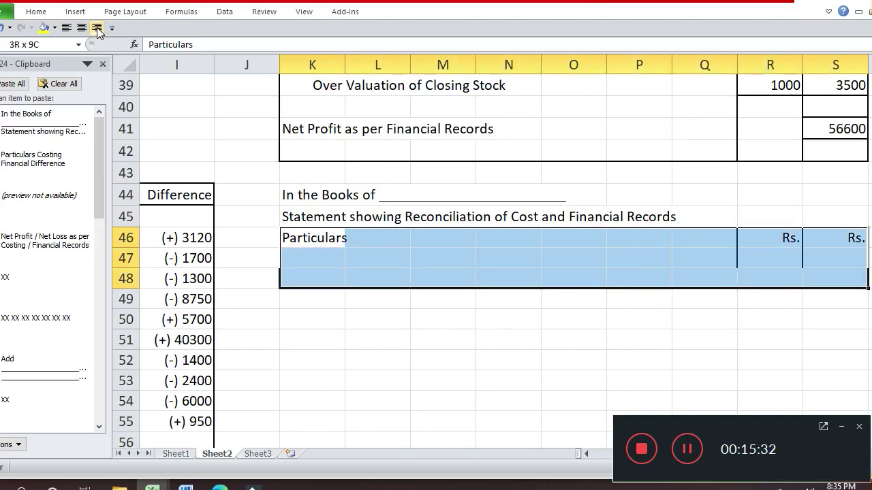
key("shift+Down")
key("shift+Down")
key("shift+Down")
key("shift+Down")
key("shift+Down")
key("shift+Down")
key("shift+Down")
key("shift+Down")
key("shift+Down")
key("shift+Down")
key("shift+Down")
key("shift+Down")
key("shift+Down")
key("shift+Down")
key("shift+Down")
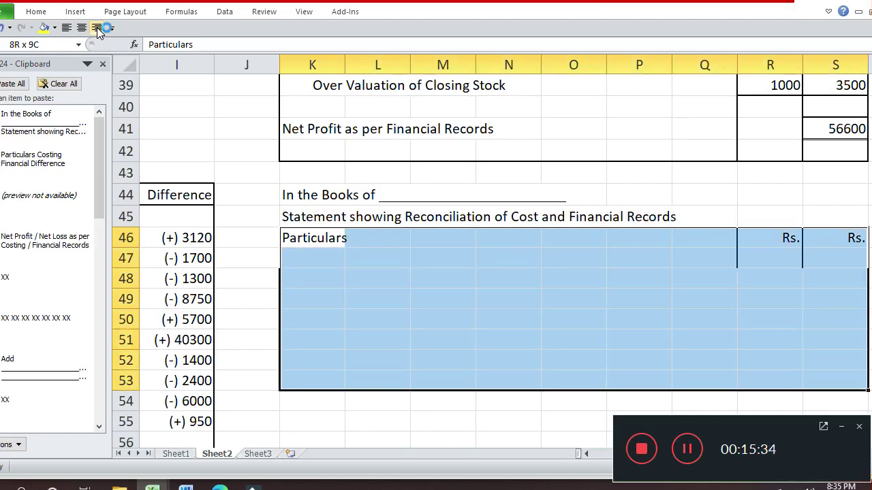
key("shift+Down")
key("shift+Down")
key("shift+Down")
key("shift+Down")
key("shift+Down")
key("shift+Down")
key("shift+Down")
key("shift+Down")
key("shift+Down")
key("shift+Down")
key("shift+Down")
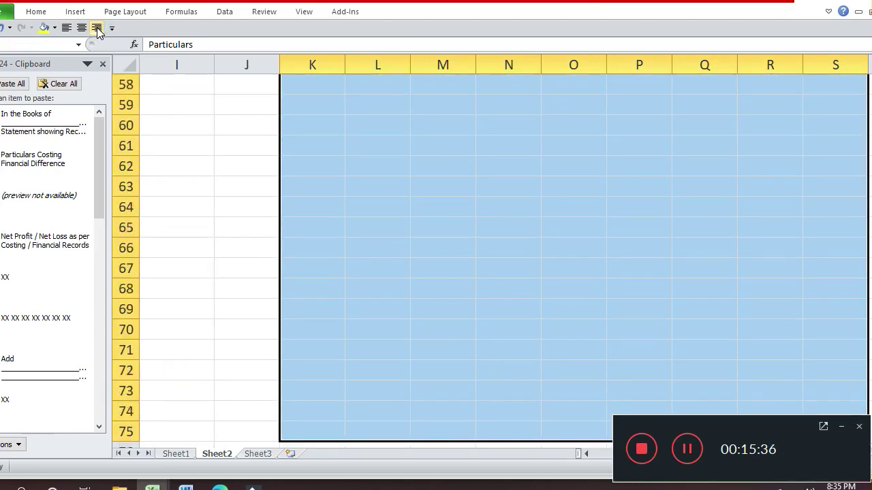
left_click(98, 28)
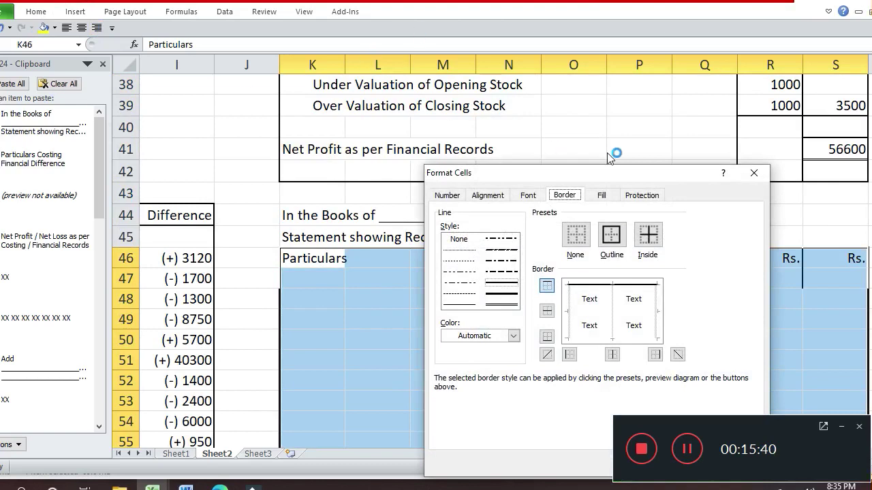
left_click(612, 238)
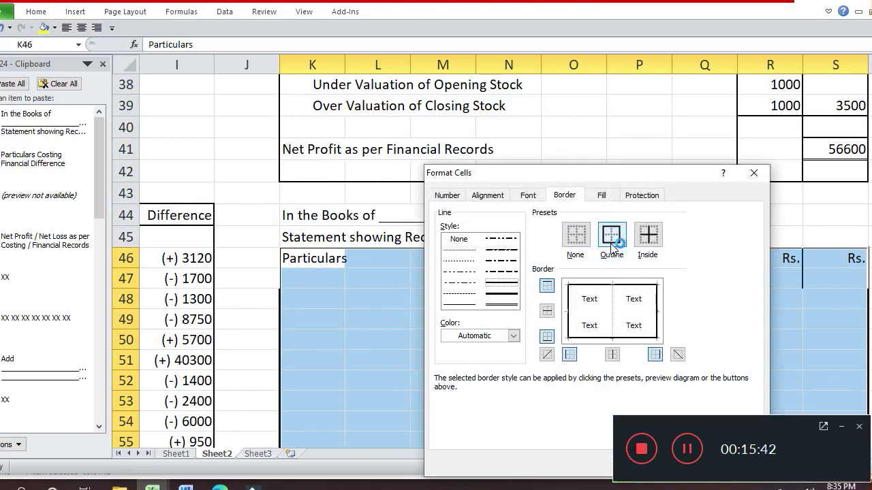
key("Return")
Add an outline and an inner vertical border to the two Rs. columns, range R46:S76
key("Right")
key("Right")
key("Right")
key("Right")
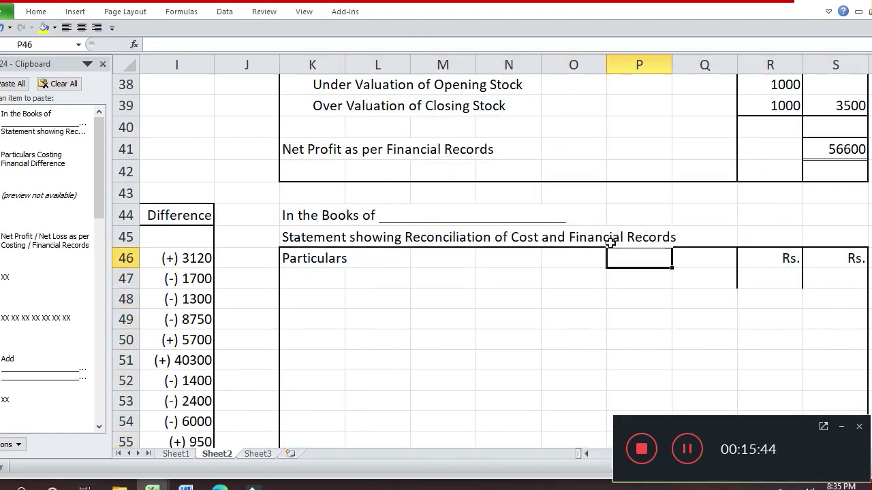
key("Right")
key("Right")
key("shift+Right")
key("shift+Down")
key("shift+Down")
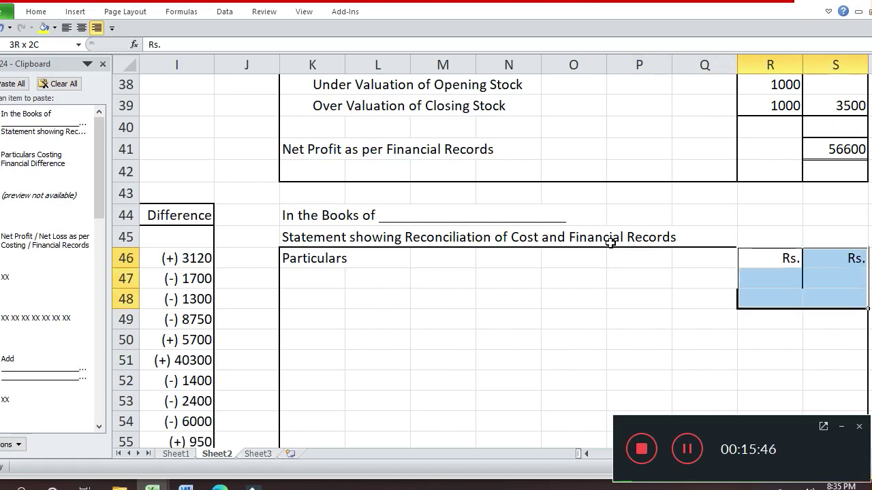
key("shift+Down")
key("shift+Down")
key("shift+Down")
key("shift+Down")
key("shift+Down")
key("shift+Down")
key("shift+Down")
key("shift+Down")
key("shift+Down")
key("shift+Down")
key("shift+Down")
key("shift+Down")
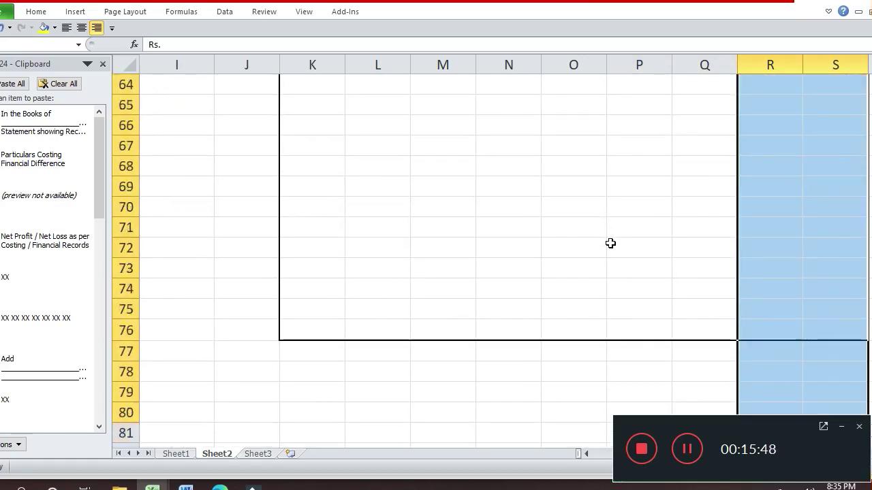
key("shift+Up")
key("shift+Up")
key("shift+Up")
key("shift+Up")
key("shift+Up")
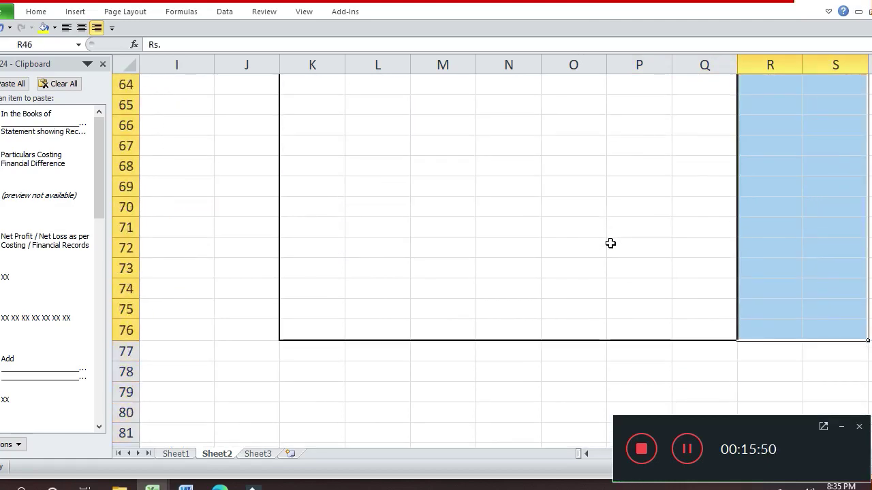
key("ctrl+1")
left_click(611, 244)
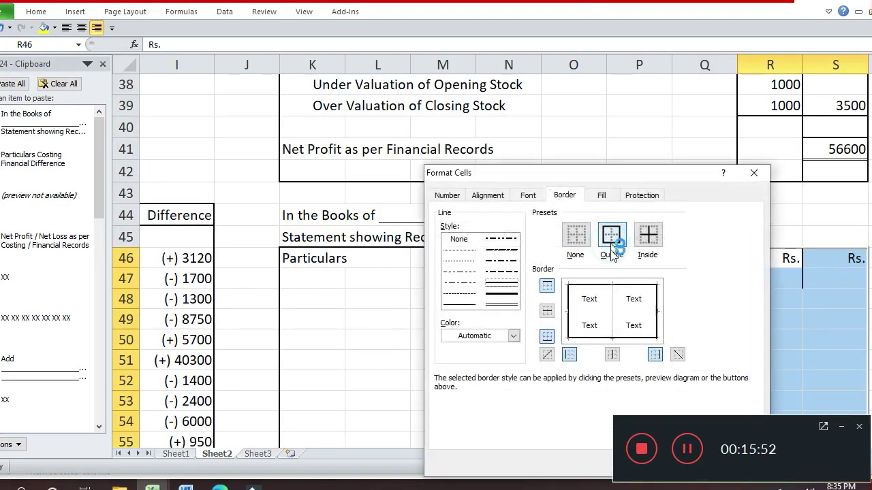
left_click(613, 321)
key("Return")
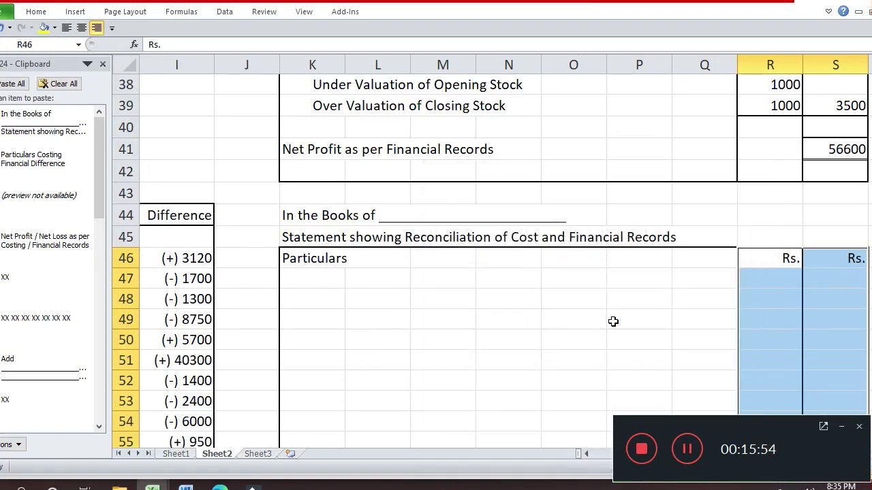
Apply an outline border around the statement's column header row, K46:S46
key("Left")
key("Left")
key("Left")
key("Left")
key("Left")
key("Left")
key("Left")
key("shift+Right")
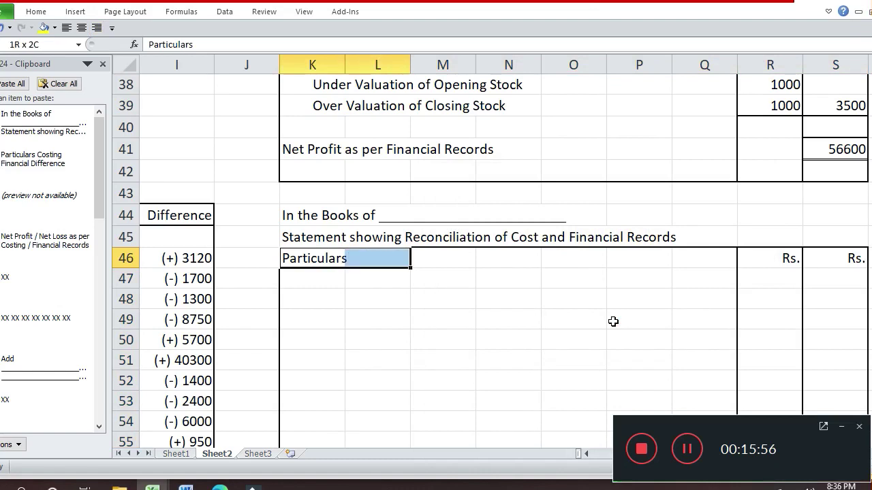
key("shift+Right")
key("shift+Right")
key("shift+Right")
key("shift+Right")
key("shift+Right")
key("shift+Right")
key("shift+Right")
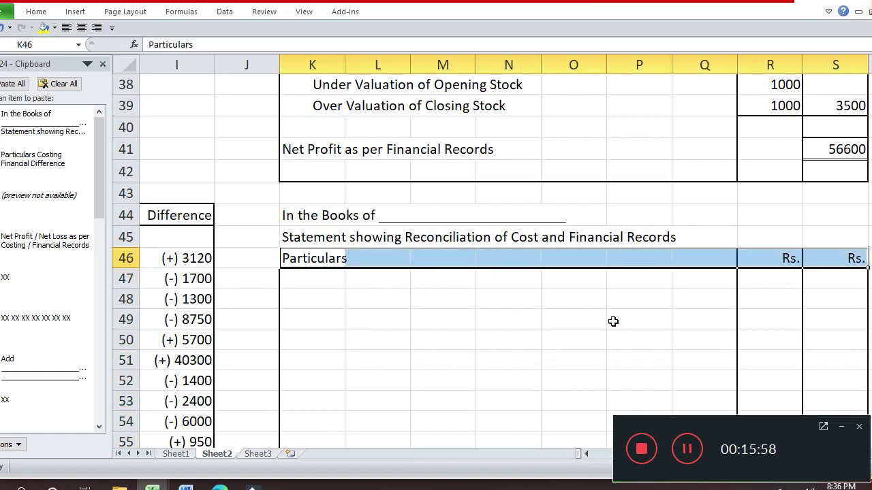
key("ctrl+1")
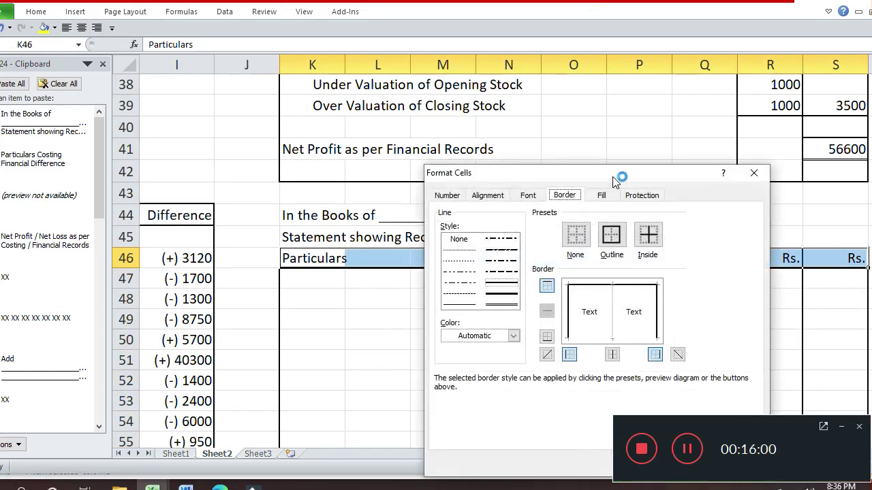
left_click(611, 236)
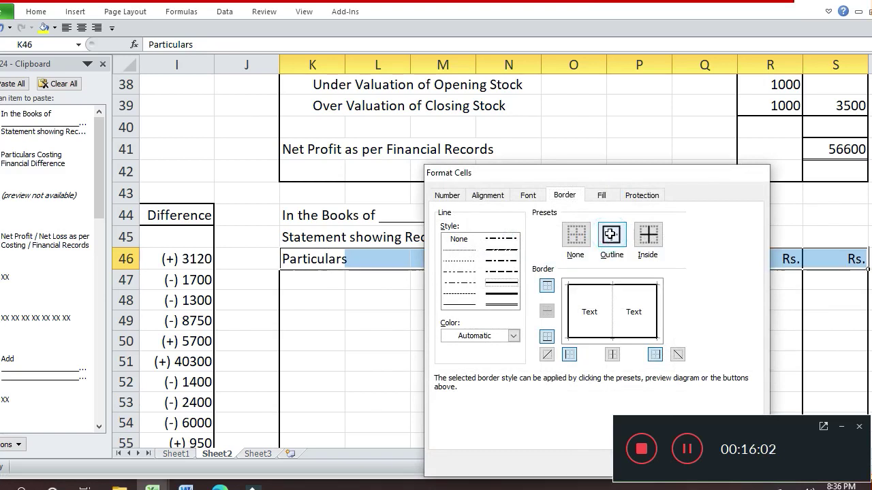
key("Return")
Enter "Net Loss as per Costing Records" in cell K48 as the statement's first line
key("Down")
key("Down")
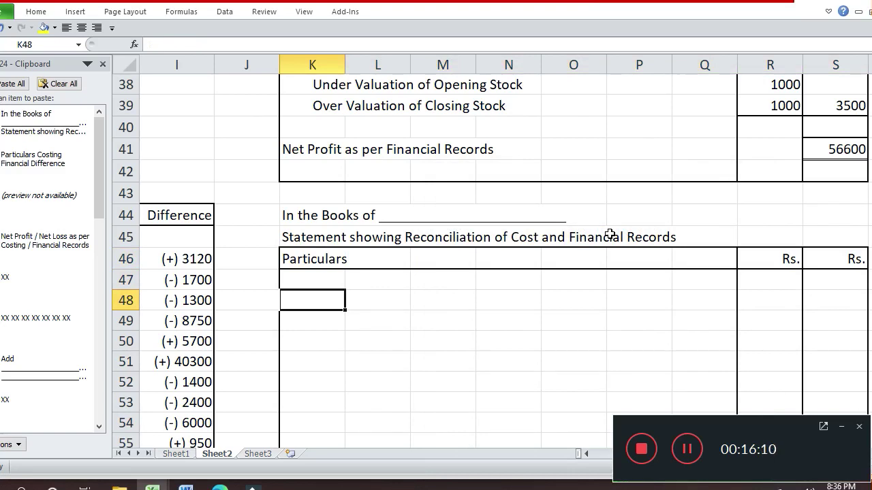
key("Left")
key("Home")
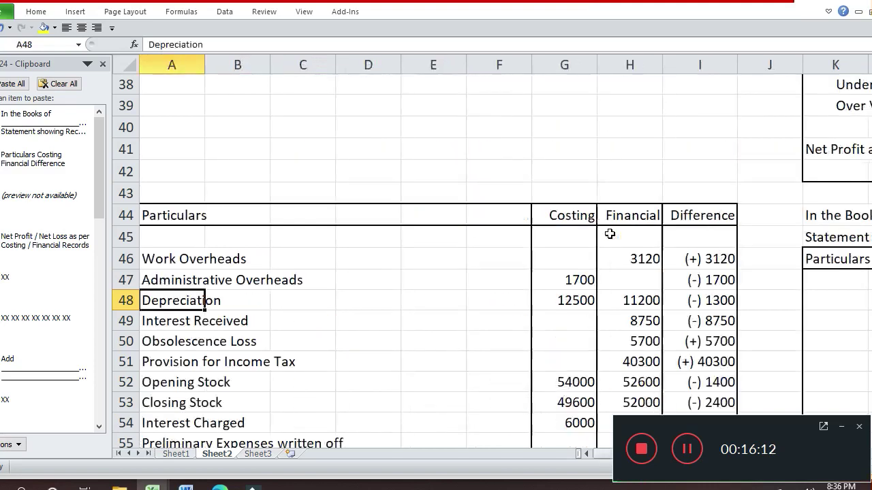
key("Up")
key("Up")
key("Right")
key("Right")
key("Right")
key("Right")
key("Right")
key("Right")
key("Right")
key("Right")
key("Right")
key("Right")
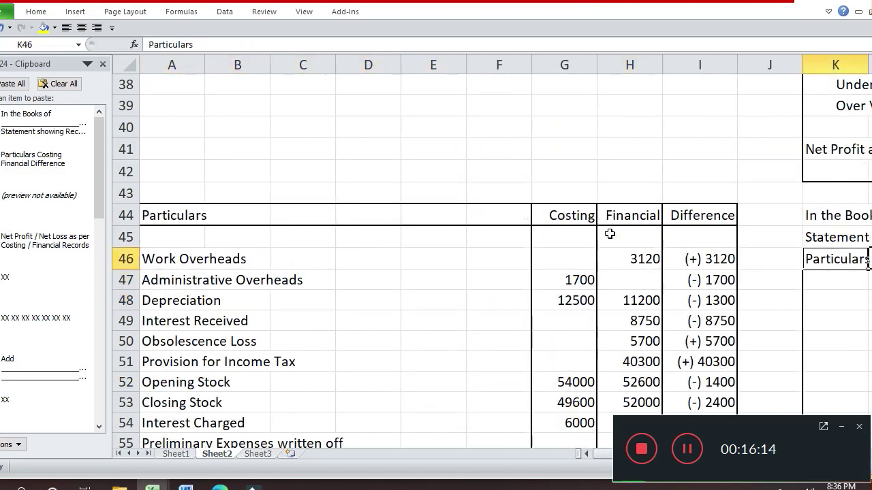
key("Down")
key("Down")
type("Ne")
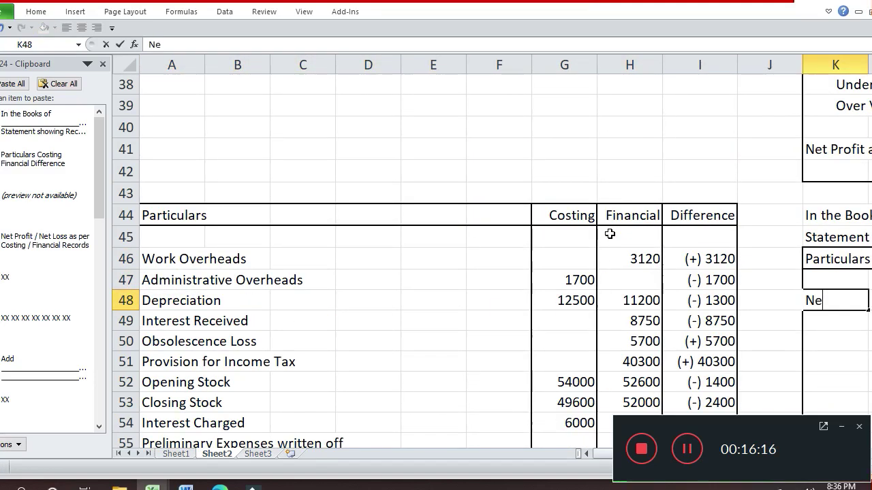
type("t Loss as pe")
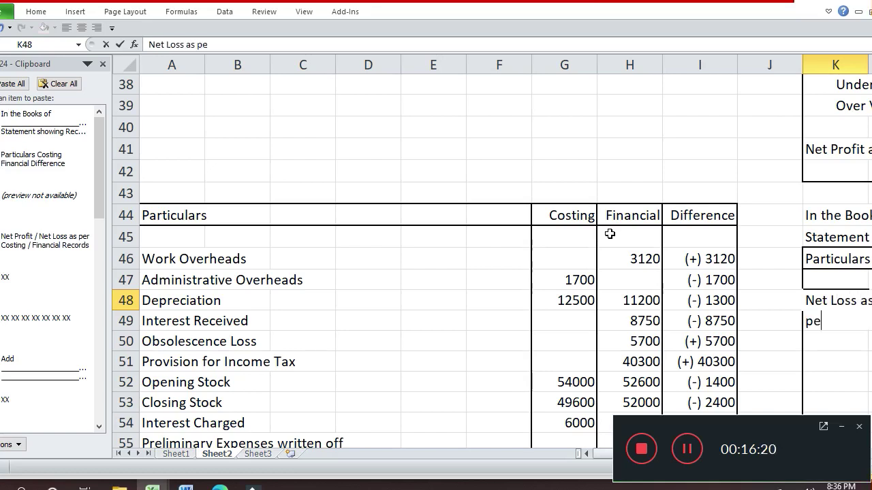
type("r Costing Records")
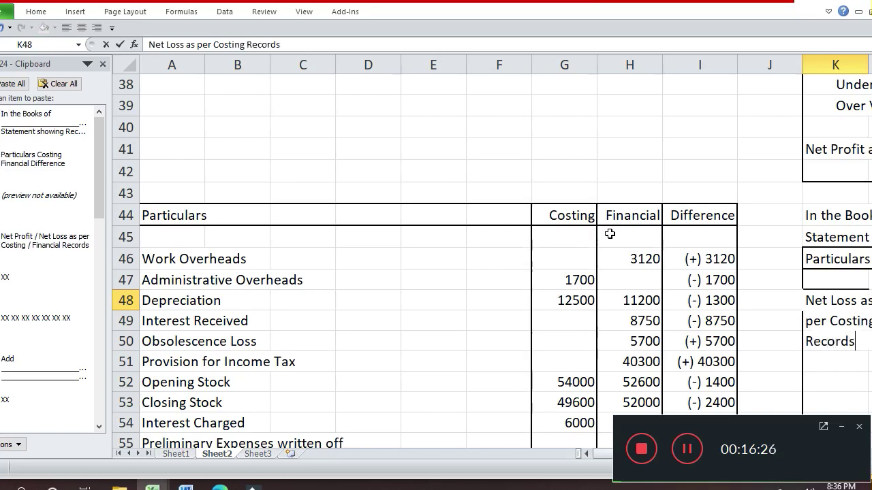
key("Return")
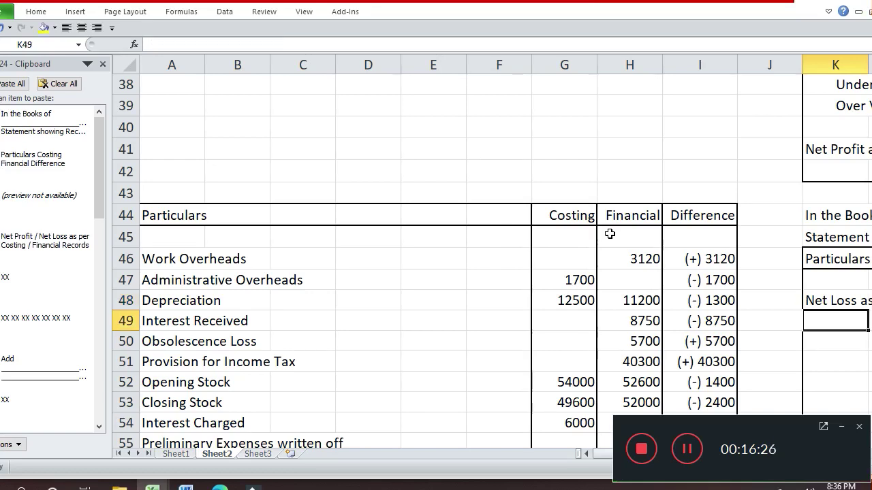
Enter 172400 in cell S48 as the amount for the net loss as per costing records
key("Up")
key("Up")
key("Right")
key("Down")
key("Down")
key("Right")
key("Up")
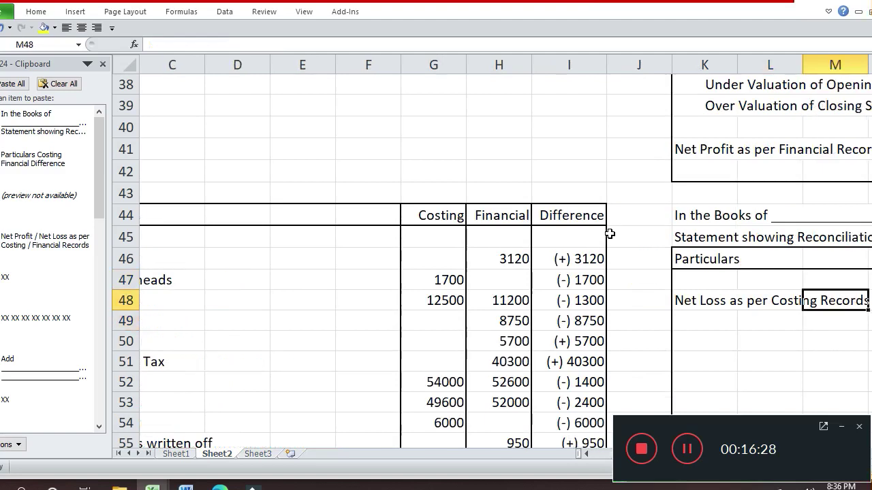
key("Right")
key("Right")
key("Right")
key("Right")
key("Right")
key("Right")
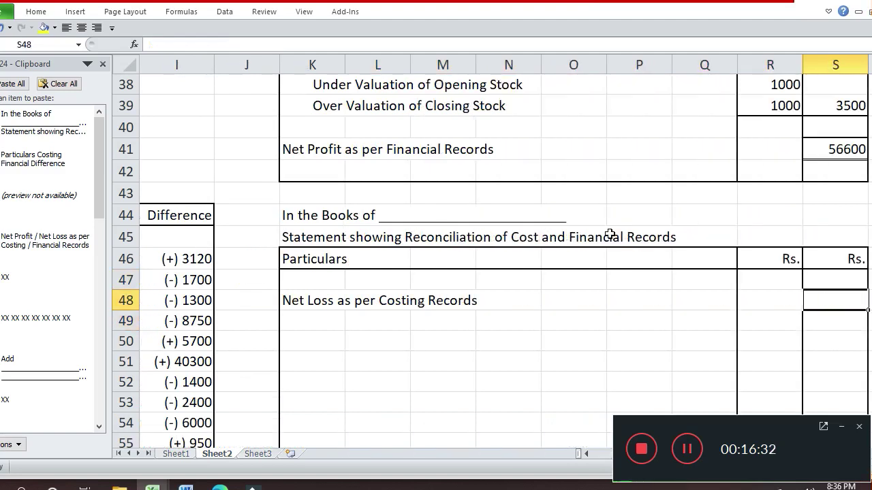
type("172400")
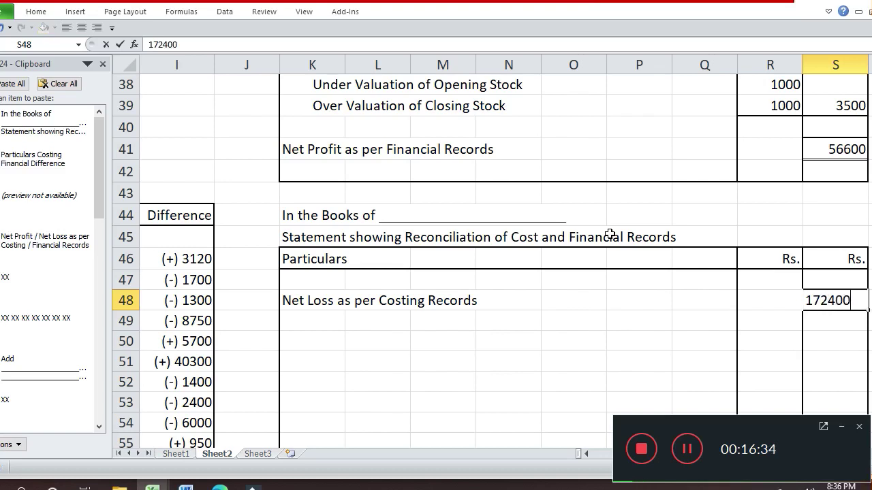
key("Return")
Enter "Add" in cell K49, directly below the net loss line
key("Left")
key("Left")
key("Left")
key("Left")
key("Left")
key("Left")
key("Left")
key("Left")
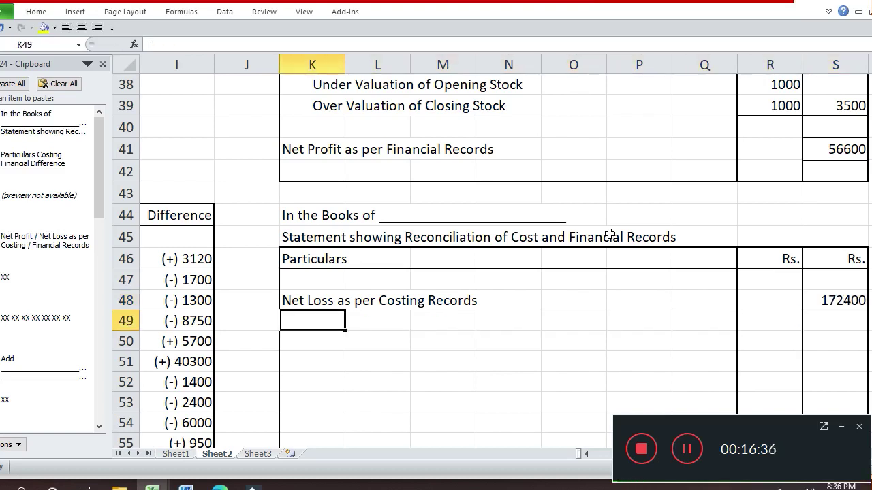
type("Add")
key("Return")
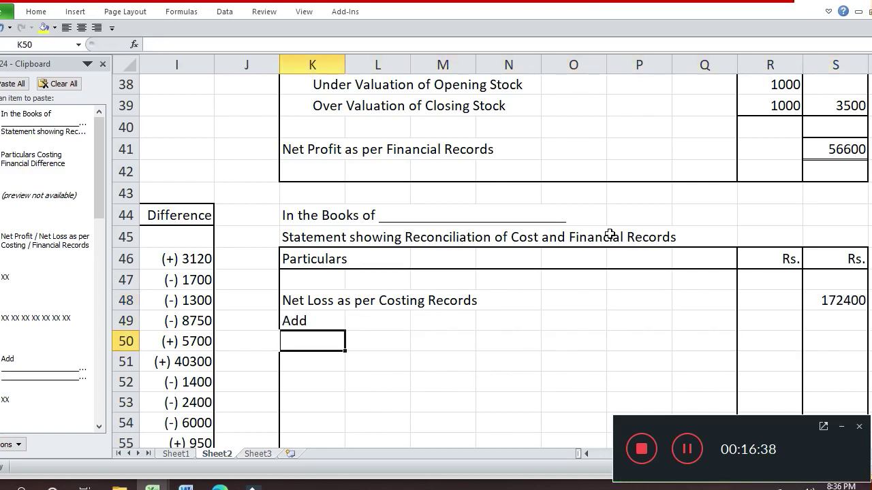
Examine the Work Overheads row of the differences table, from its name in column A to its financial amount
key("Up")
key("Up")
key("Up")
key("Left")
key("Left")
key("Left")
key("Left")
key("Left")
key("Left")
key("Left")
key("Left")
key("Left")
key("Left")
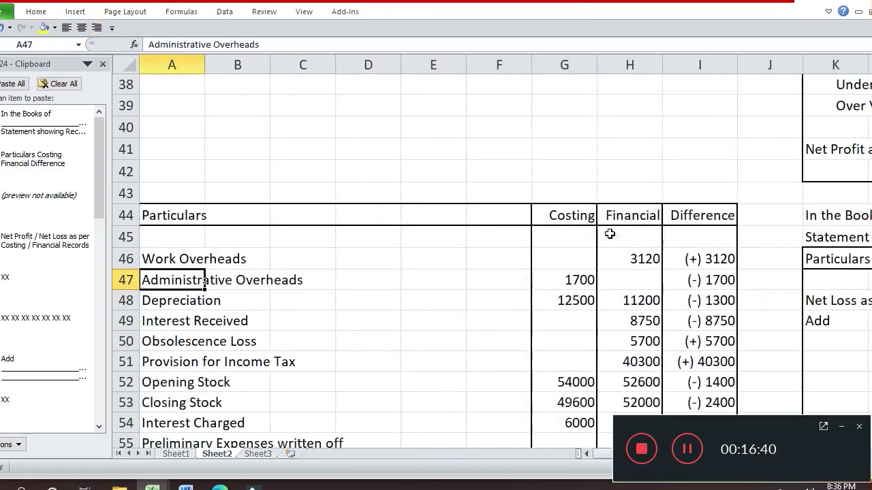
key("Up")
key("Right")
key("Right")
key("Right")
key("Right")
key("Right")
key("Right")
key("Right")
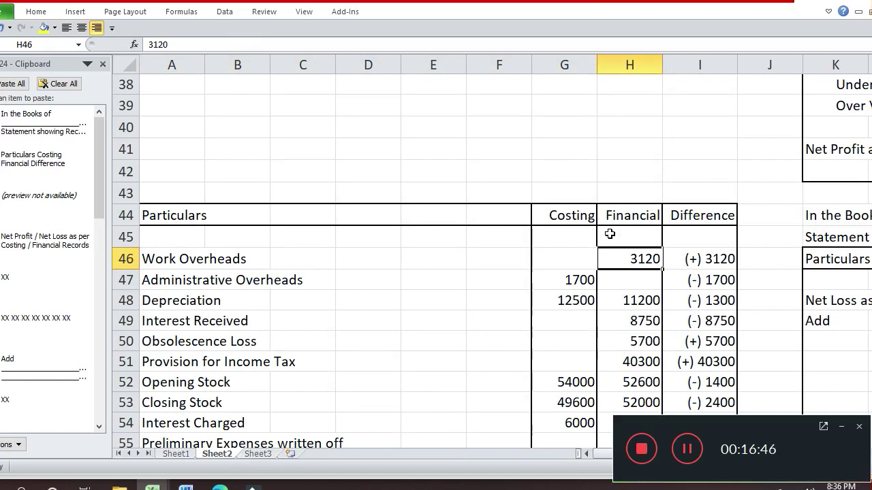
Extend the text in cell K49 to read "Add Under Absorption of"
key("Down")
key("Down")
key("Right")
key("Right")
key("Right")
key("Right")
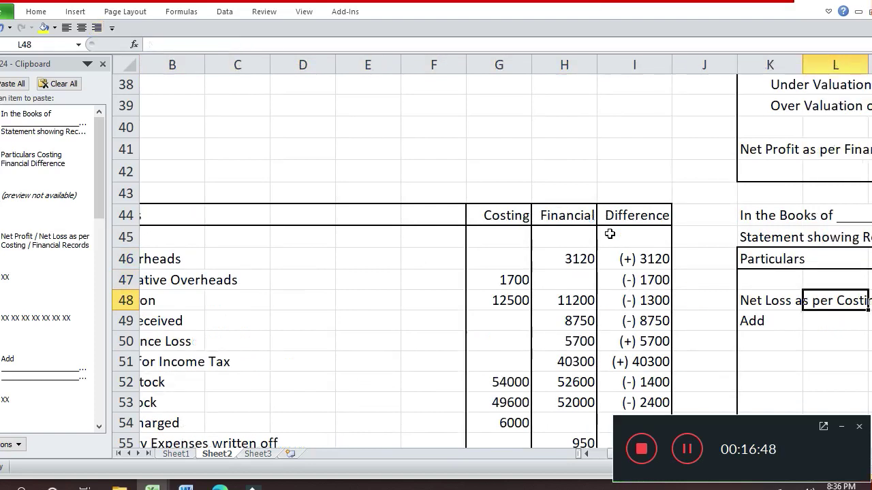
key("Down")
key("Left")
key("F2")
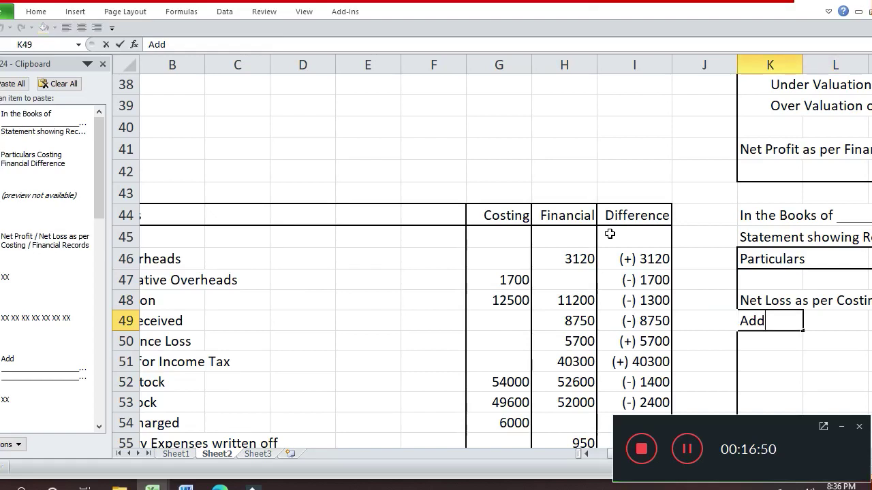
type("Unde")
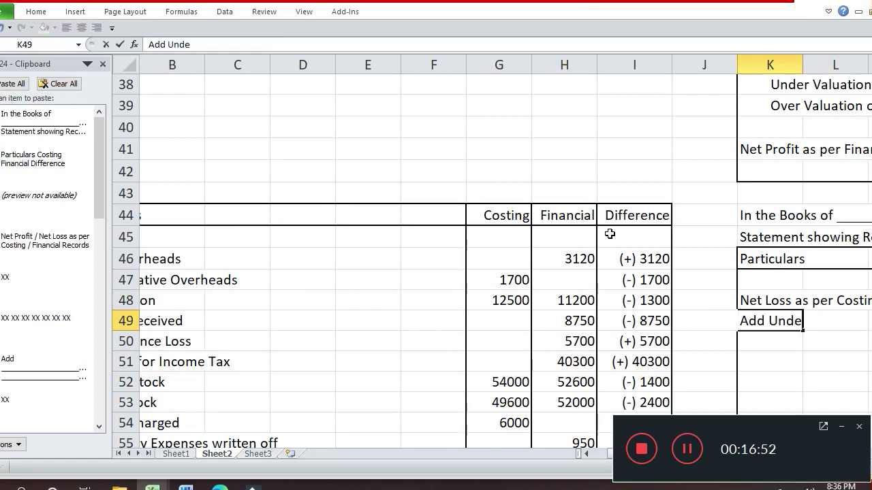
type("r Abso")
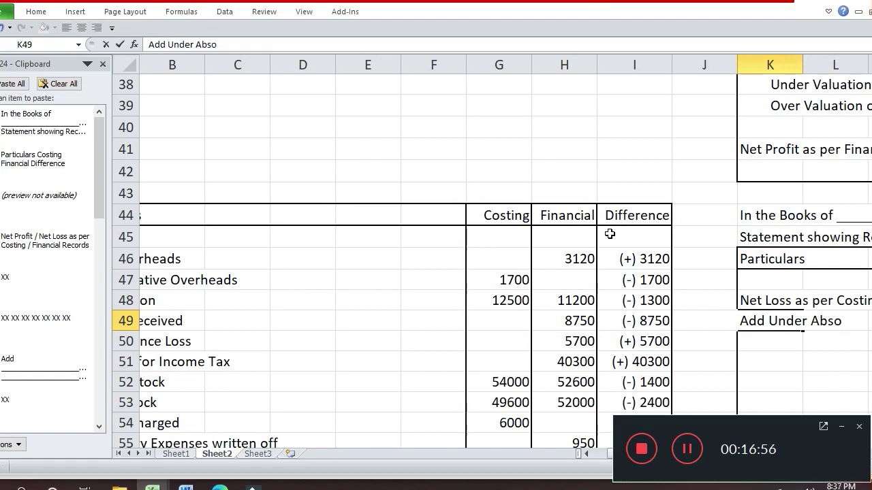
type("rption")
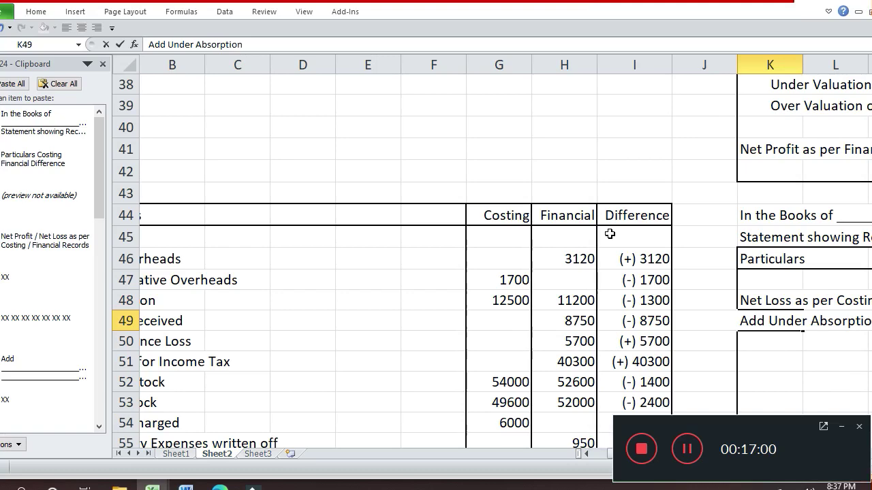
type(" of")
key("Return")
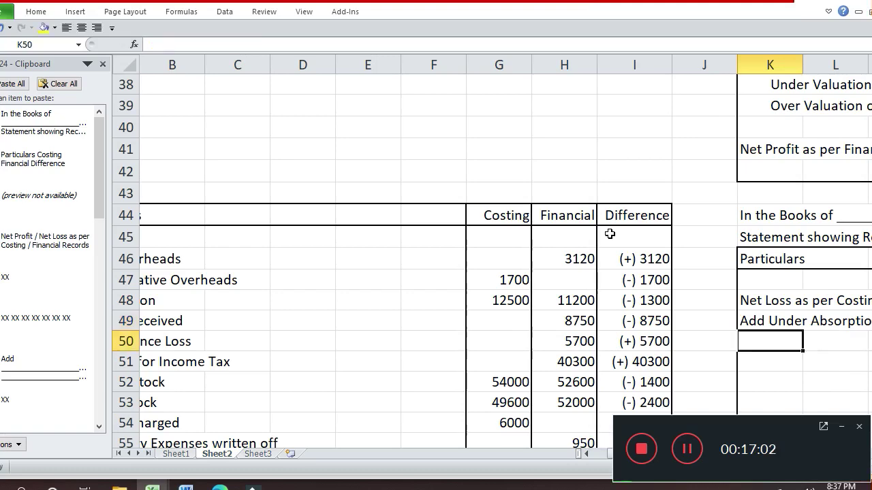
Check the item names in the Particulars column of the differences table for the overhead being added
key("Up")
key("Left")
key("Left")
key("Left")
key("Left")
key("Left")
key("Left")
key("Left")
key("Left")
key("Left")
key("Left")
key("Right")
key("Right")
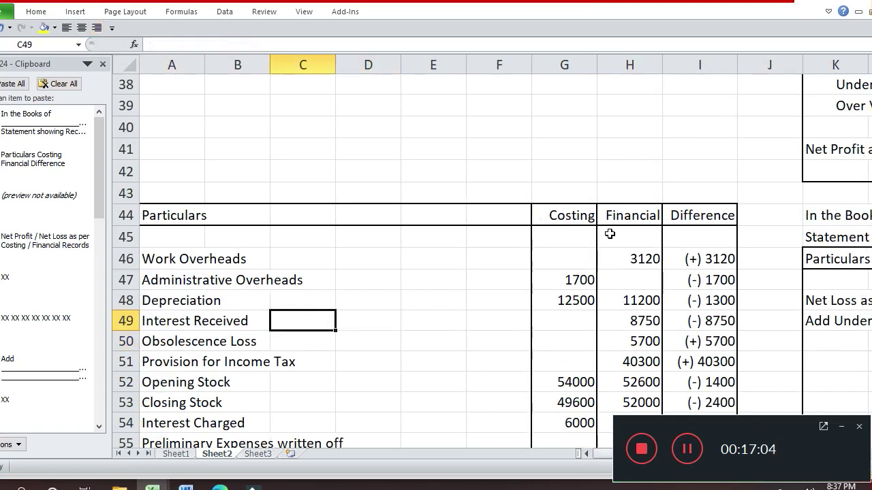
Complete the line in cell K49 so it reads "Add Under Absorption of Work Overheads"
key("Right")
key("Right")
key("Right")
key("Right")
key("Right")
key("Right")
key("Right")
key("Right")
key("Right")
key("Right")
key("Right")
key("Right")
key("Right")
key("Right")
key("Left")
key("Left")
key("Left")
key("Left")
key("Left")
key("Left")
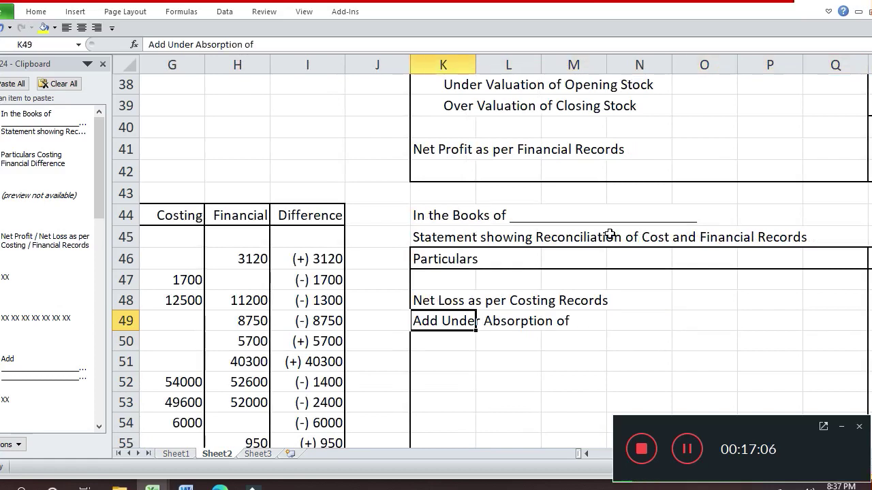
key("F2")
type("Wor")
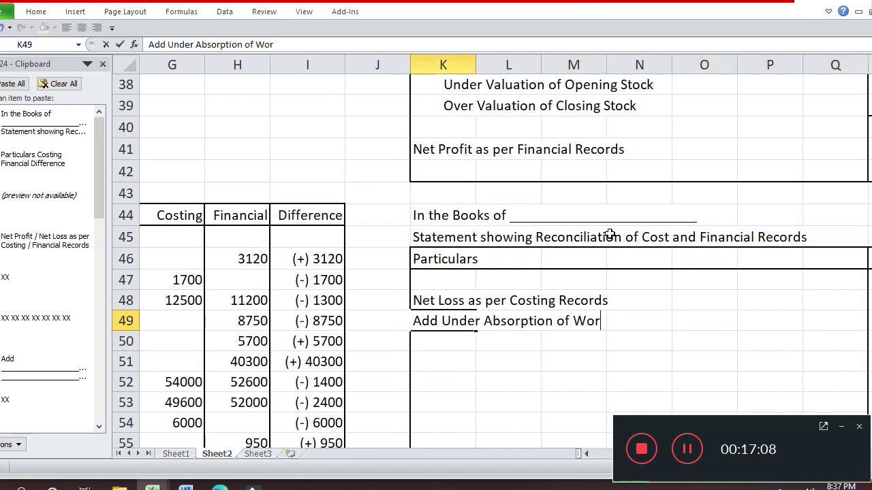
type("k Over")
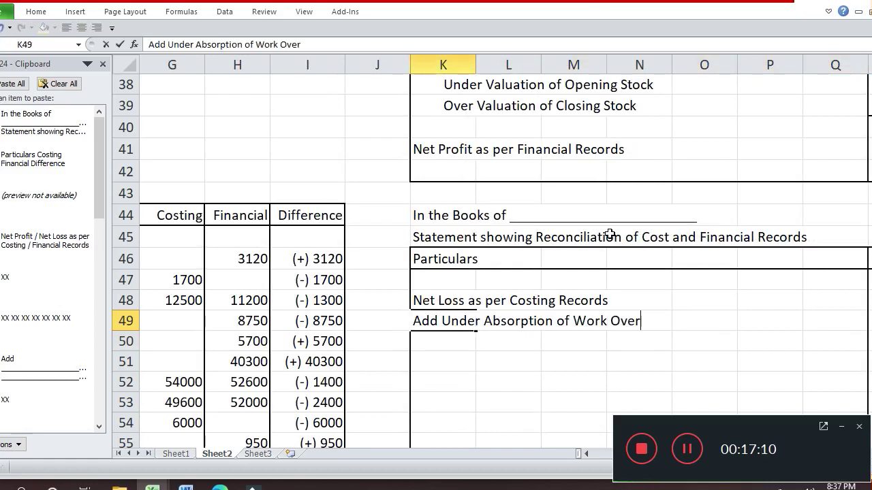
type("heads")
key("Return")
Enter 3120 in cell R49 as the amount for under absorption of work overheads
key("Up")
key("Right")
key("Right")
key("Right")
key("Right")
key("Right")
key("Right")
key("Right")
key("Right")
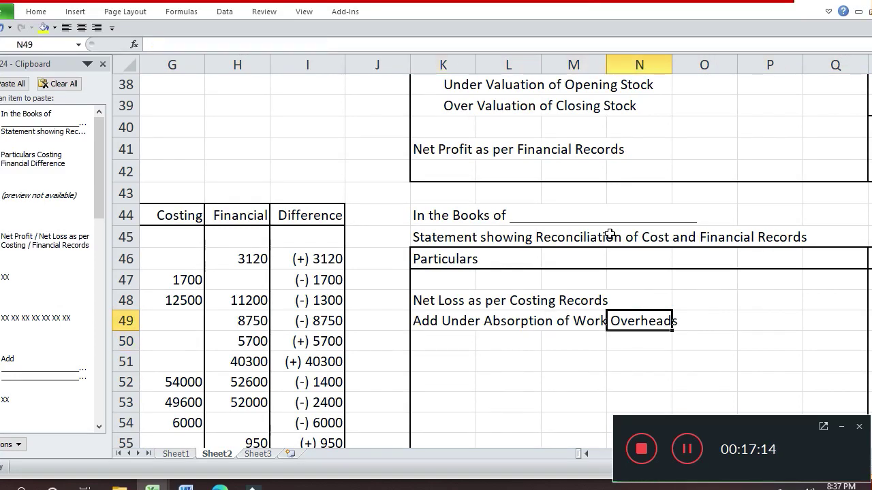
key("Left")
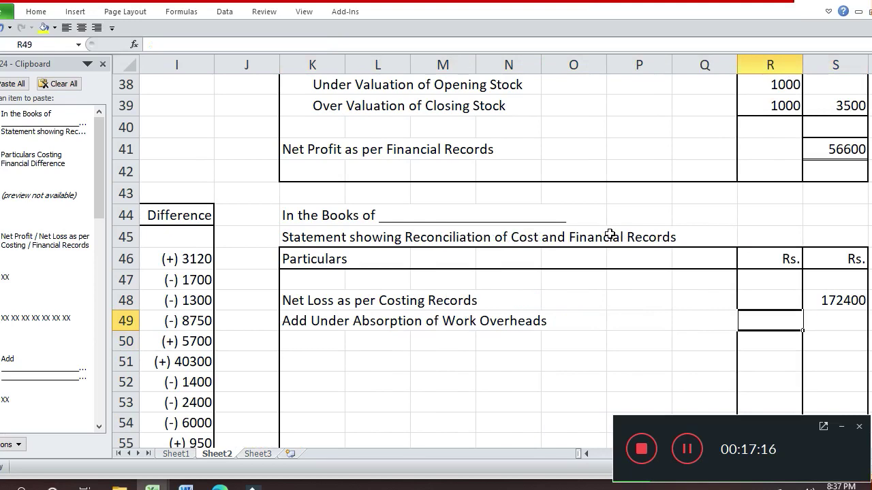
type("3120")
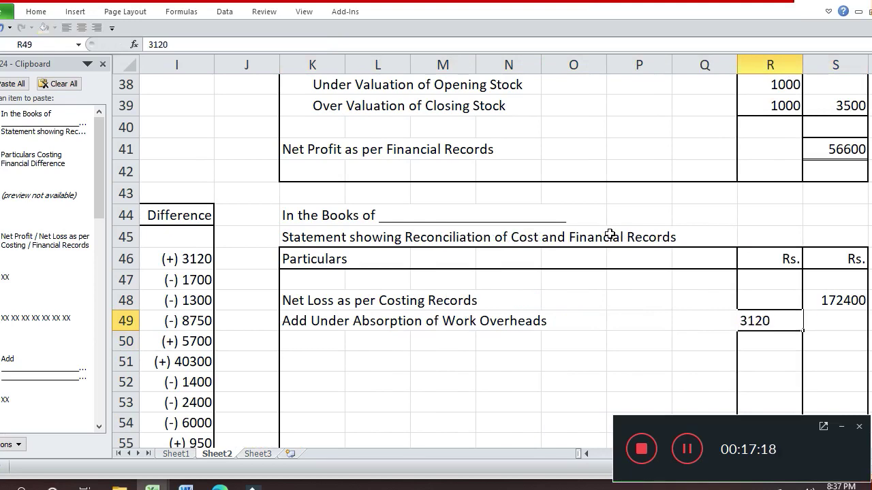
key("Return")
Examine the Obsolescence Loss and Provision for Income Tax rows of the differences table for the next addition
key("Left")
key("Home")
key("Down")
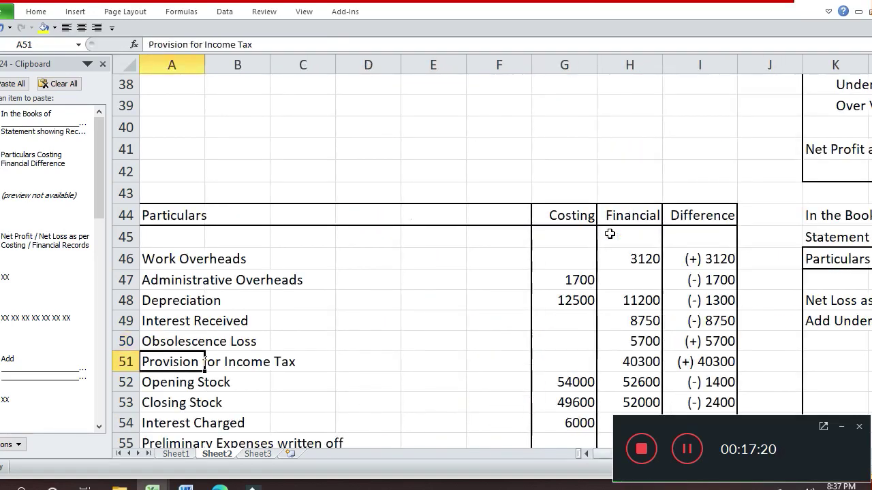
key("Right")
key("Right")
key("Right")
key("Right")
key("Right")
key("Right")
key("Up")
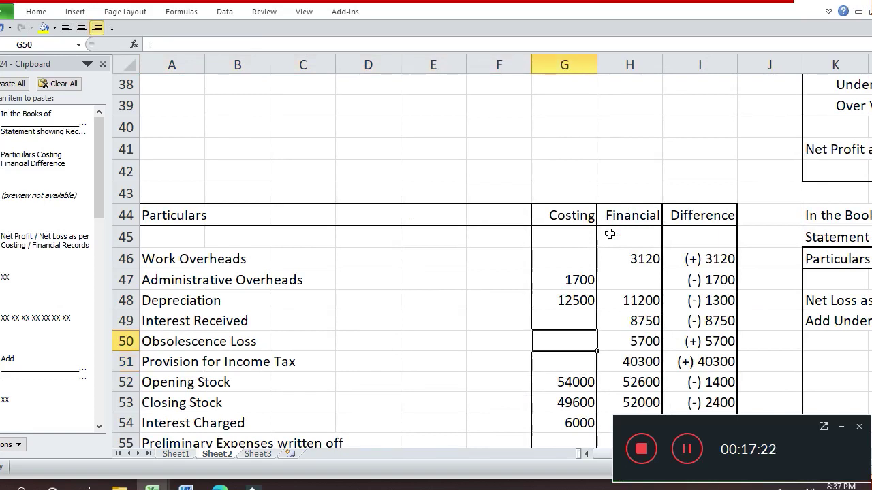
key("Left")
key("Left")
key("Left")
key("Left")
key("Left")
key("Left")
Enter the indented line "Obsolescence Loss recorded in Financial Records not" in cell K50
key("Right")
key("Right")
key("Right")
key("Right")
key("Right")
key("Right")
key("Right")
key("Right")
key("Right")
key("Right")
key("F2")
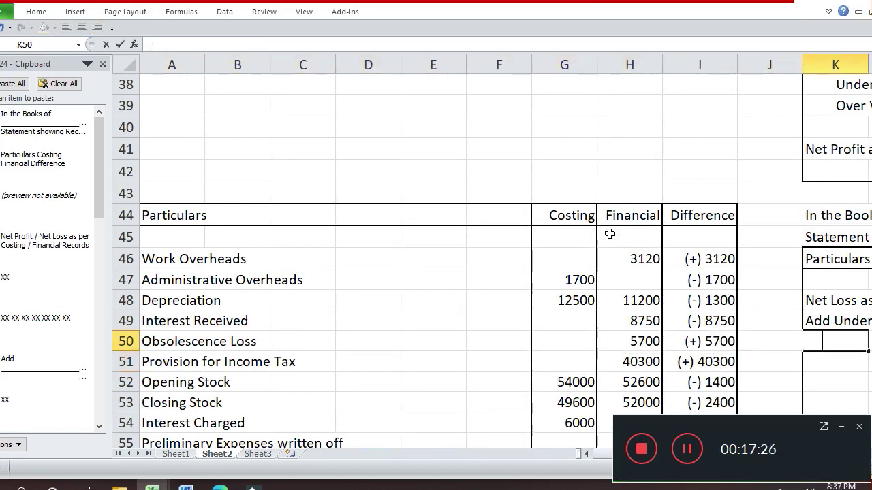
type("Obsolo")
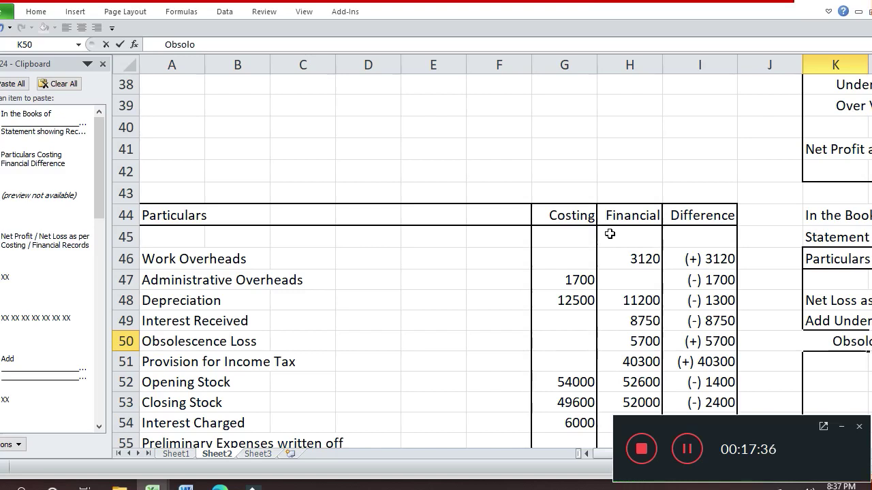
key("BackSpace")
type("esc")
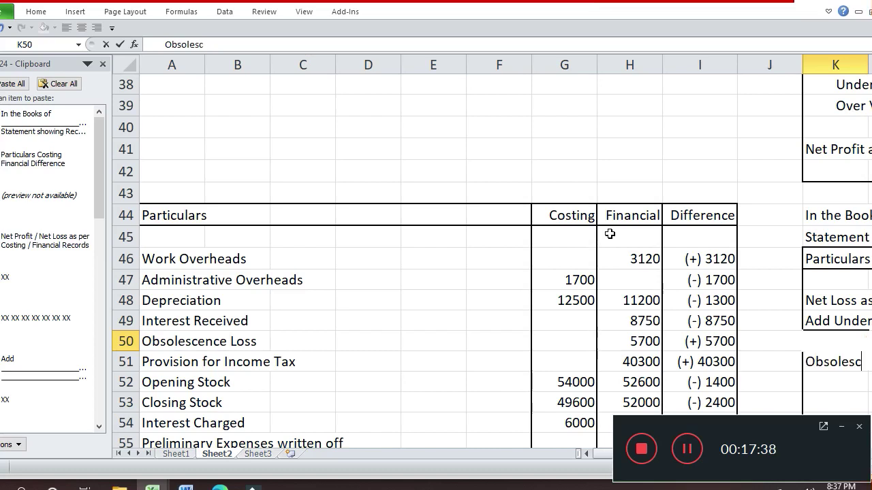
type("ence")
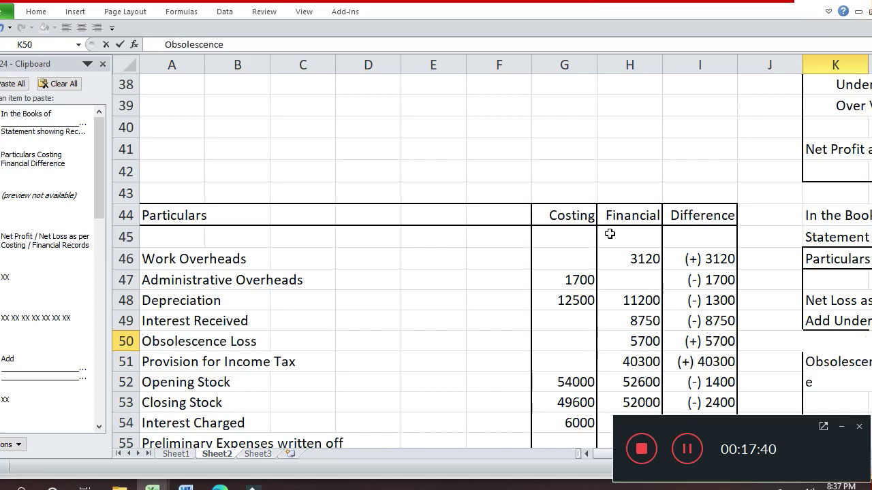
type(" Loss recorded in")
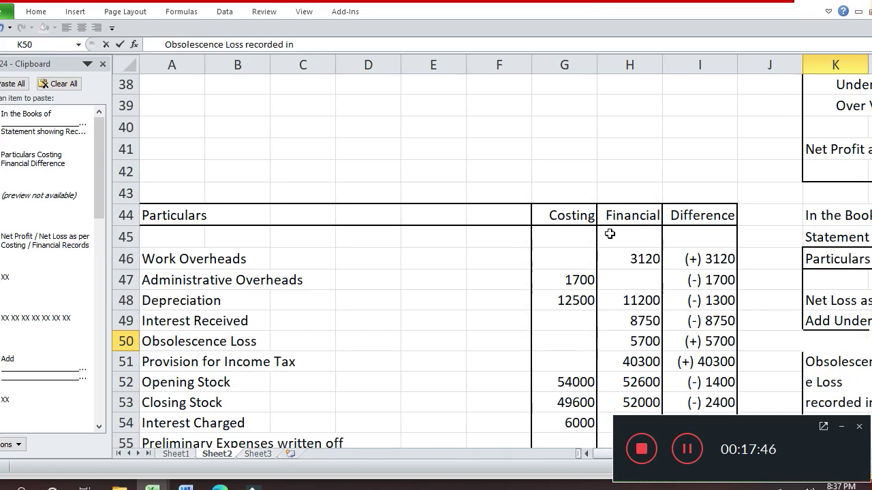
type(" Financial Re")
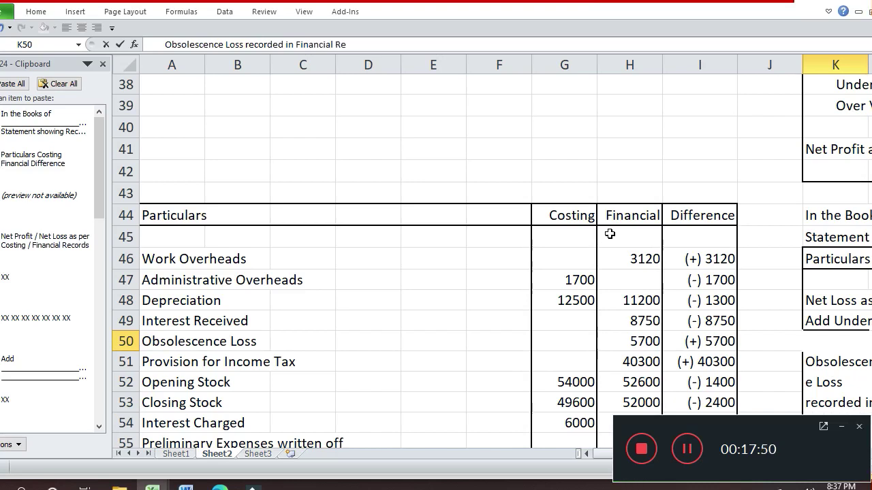
type("cords")
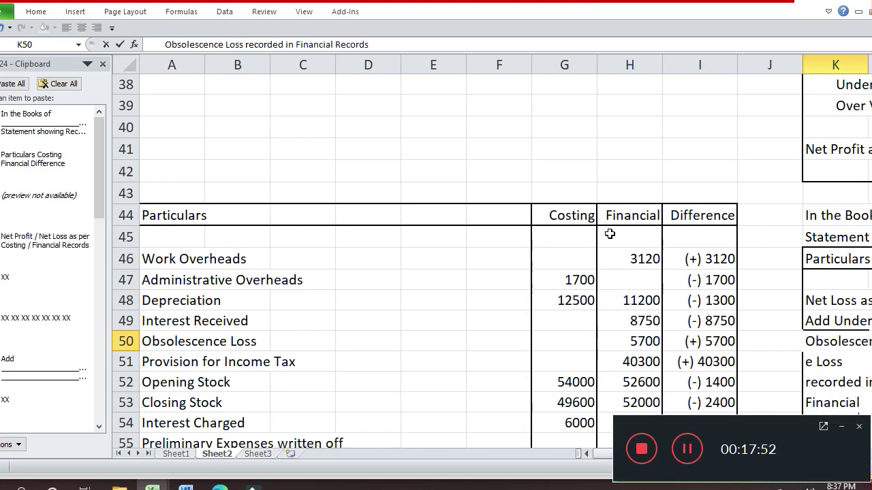
type(" not")
key("Return")
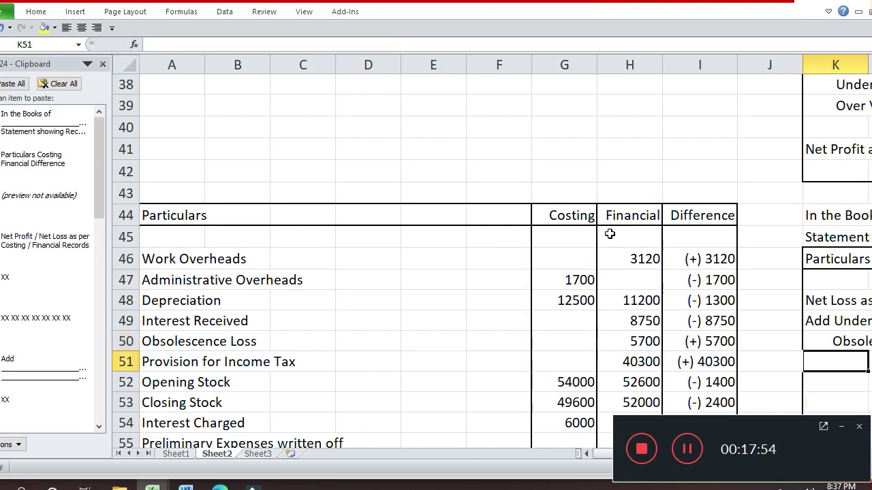
Extend the line in cell K50 so it reads "Obsolescence Loss recorded in Financial Records not recorded in"
key("Up")
key("Right")
key("Right")
key("Right")
key("Right")
key("Right")
key("Right")
key("Left")
key("Left")
key("Left")
key("Left")
key("Left")
key("Left")
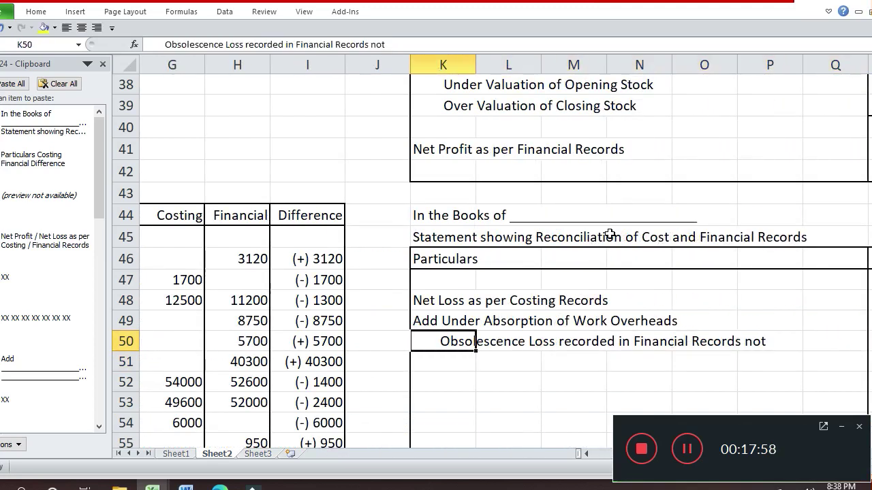
key("F2")
type("reco")
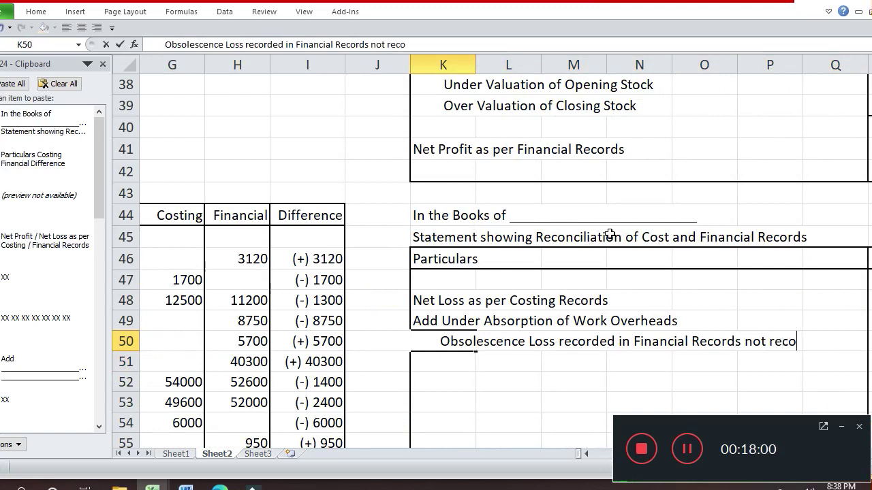
type("rded in")
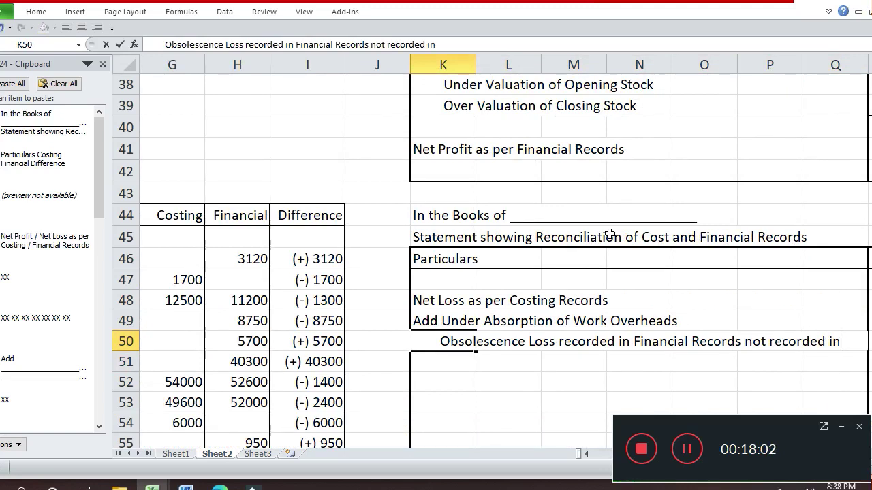
key("Return")
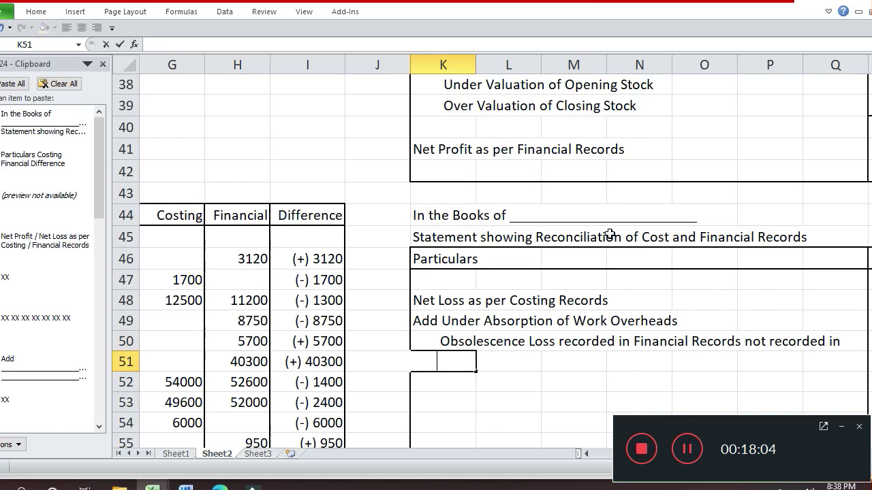
Continue the obsolescence loss description with the indented text "Costing Records" in cell K51
type("Costing ")
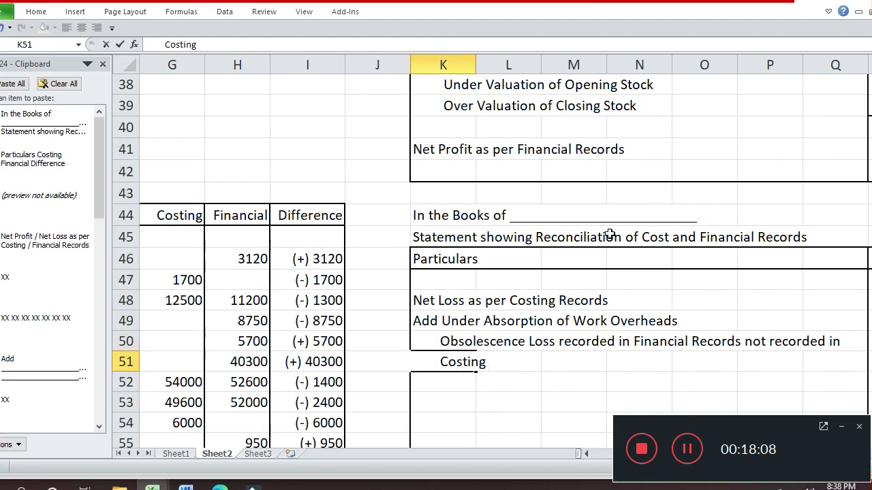
type("Records")
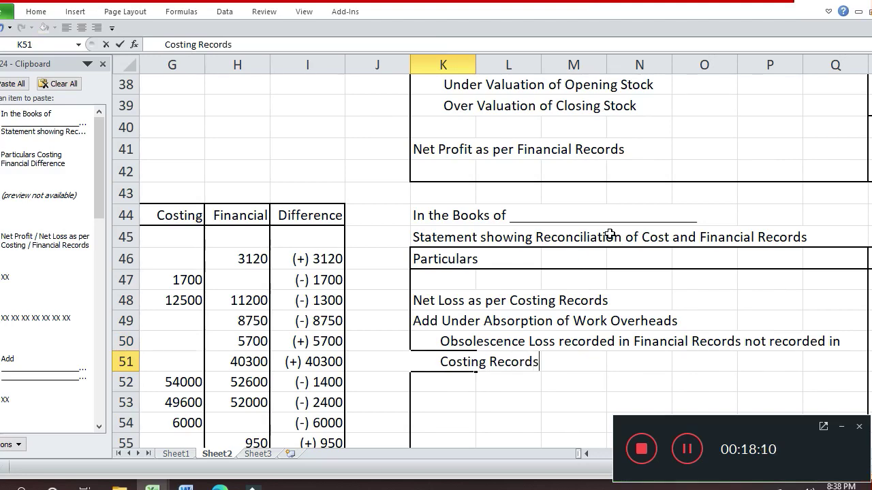
key("Return")
Look up the Obsolescence Loss amount in the Difference column of the differences table
key("Up")
key("Up")
key("Right")
key("Right")
key("Right")
key("Right")
key("Right")
key("Right")
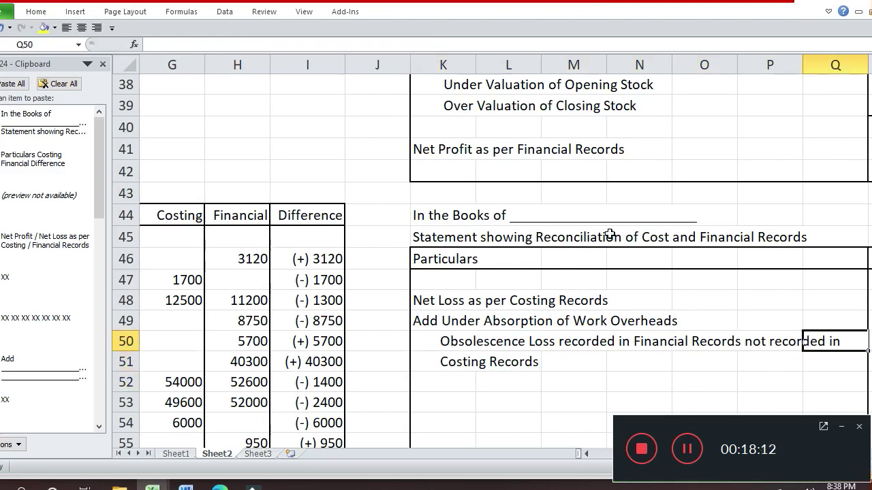
key("Right")
key("Left")
key("Left")
key("Left")
key("Left")
key("Left")
key("Left")
key("Left")
key("Left")
key("Left")
key("Left")
key("Left")
key("Left")
key("Left")
key("Left")
key("Left")
key("Left")
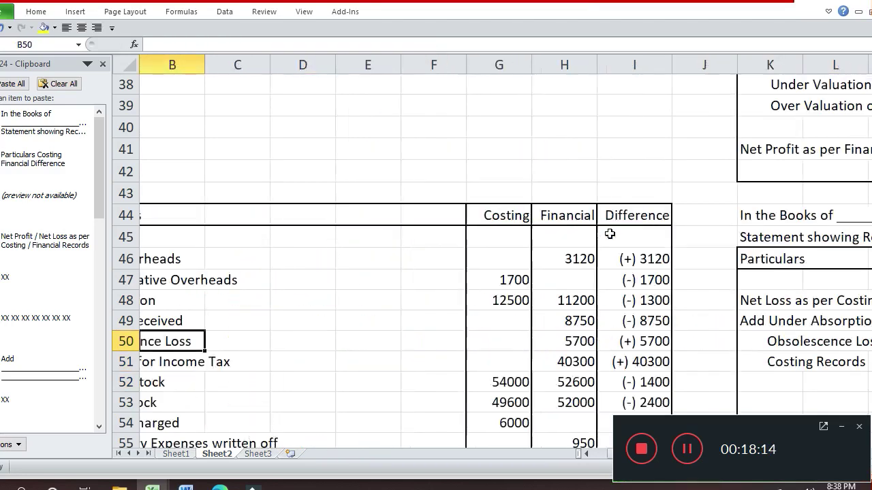
key("Right")
key("Right")
key("Right")
key("Right")
key("Right")
key("Right")
key("Right")
key("Right")
key("Right")
key("Left")
key("Left")
key("Left")
key("Right")
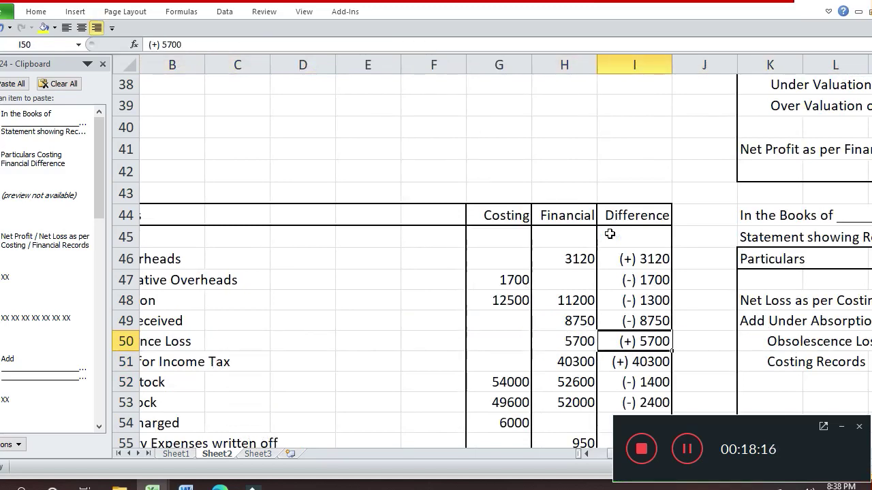
Enter 5700 in cell R50 as the amount for the obsolescence loss
key("Right")
key("Right")
key("Right")
key("Right")
key("Right")
key("Right")
key("Right")
key("Right")
key("Right")
type("5700")
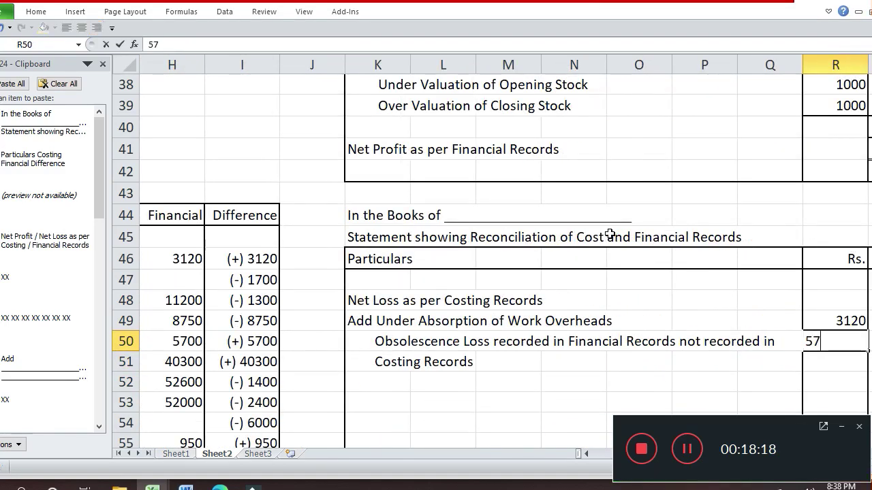
key("Return")
Examine the Provision for Income Tax row of the differences table for the next addition
key("Left")
key("Left")
key("Left")
key("Left")
key("Left")
key("Left")
key("Left")
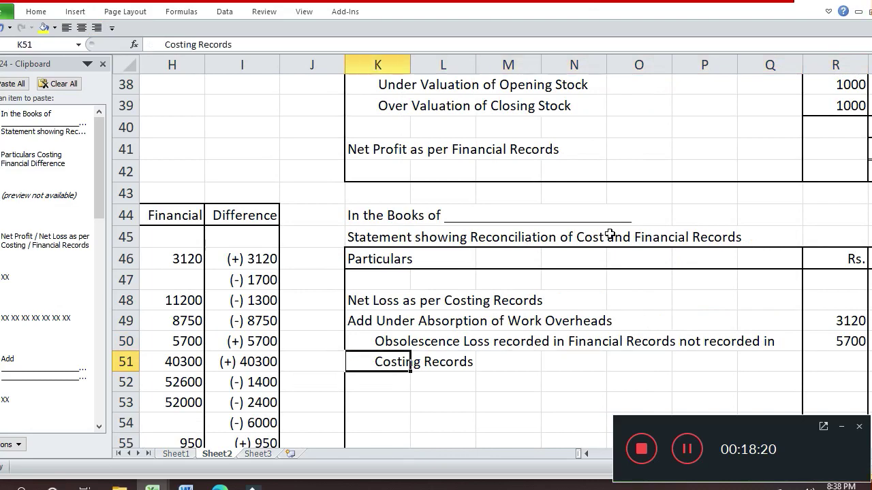
key("Left")
key("Left")
key("Left")
key("Home")
key("Right")
key("Right")
key("Right")
key("Right")
key("Right")
key("Right")
key("Right")
key("Right")
key("Right")
key("Right")
key("Right")
key("Right")
key("Right")
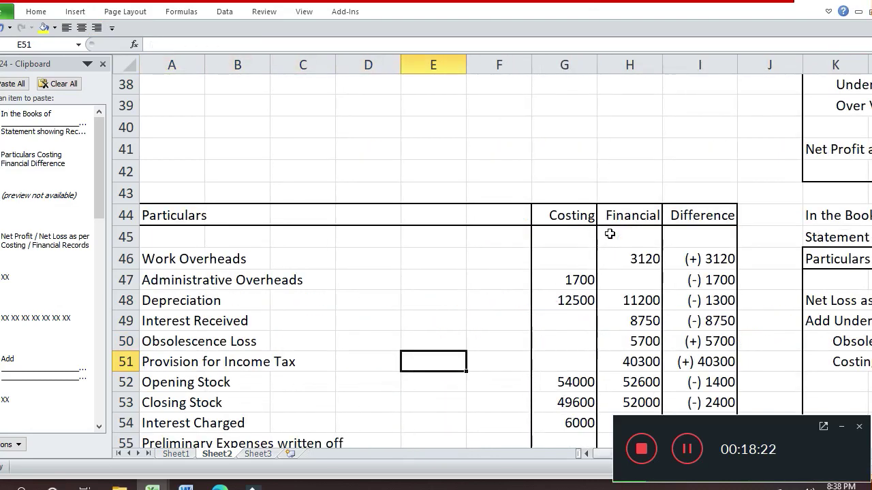
Copy the obsolescence loss description from cell K50 into cell K52
key("Up")
key("Left")
key("Left")
key("Left")
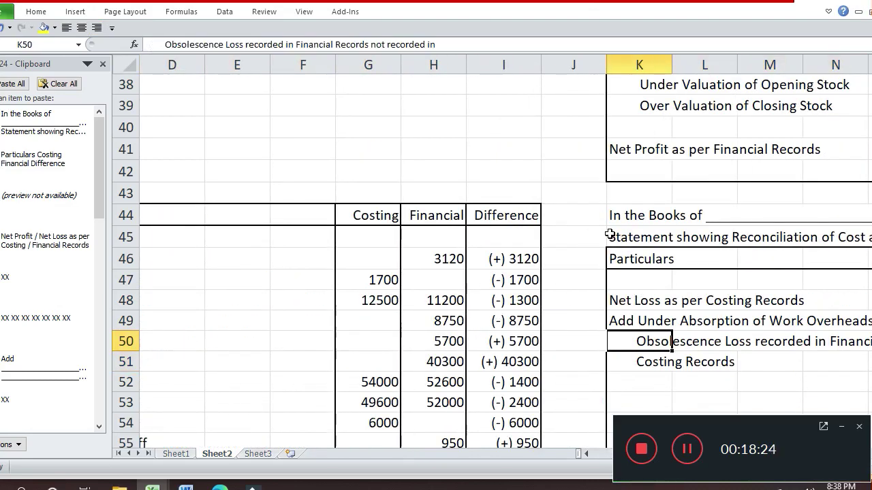
key("ctrl+c")
key("Down")
key("Down")
key("ctrl+v")
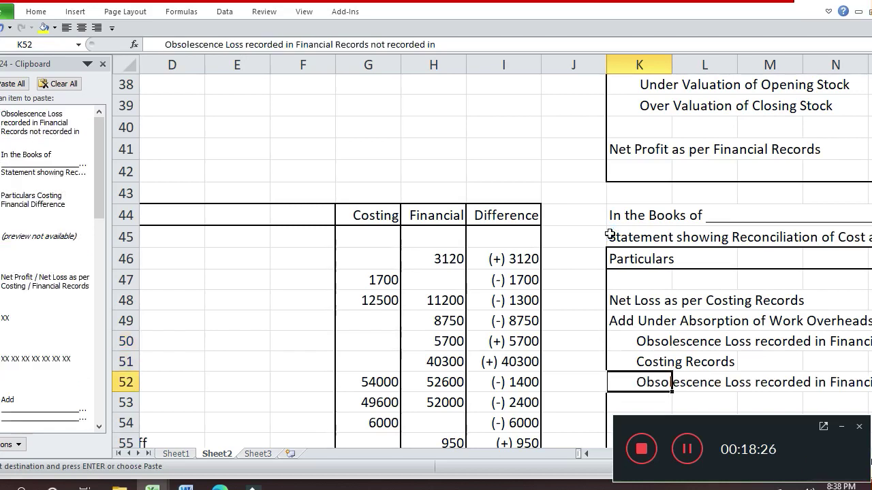
key("Escape")
Replace "Obsolescence Loss" in cell K52 with "Provision for Income Tax", keeping the rest of the line
key("F2")
key("Left")
key("Left")
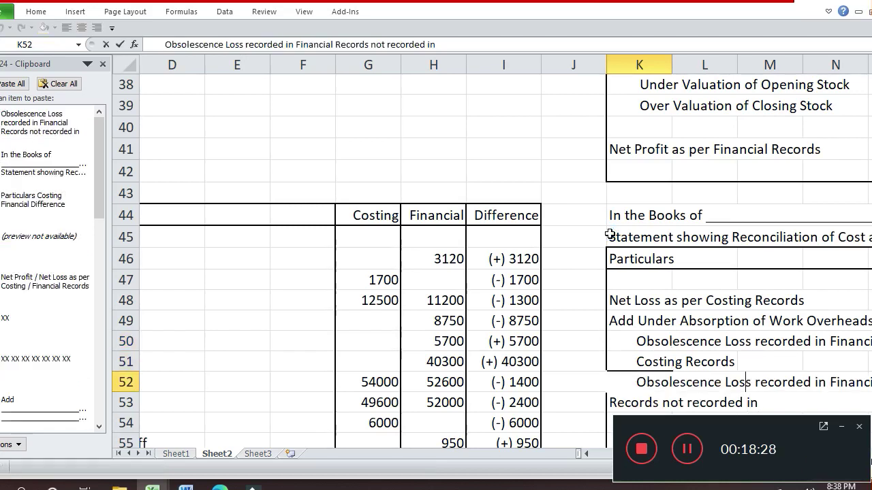
key("Right")
key("shift+Left")
key("shift+Left")
key("shift+Left")
key("shift+Left")
key("shift+Left")
key("shift+Left")
key("shift+Left")
key("shift+Left")
key("shift+Left")
key("shift+Left")
key("shift+Left")
key("shift+Left")
key("shift+Left")
key("shift+Left")
key("shift+Left")
key("shift+Left")
key("shift+Left")
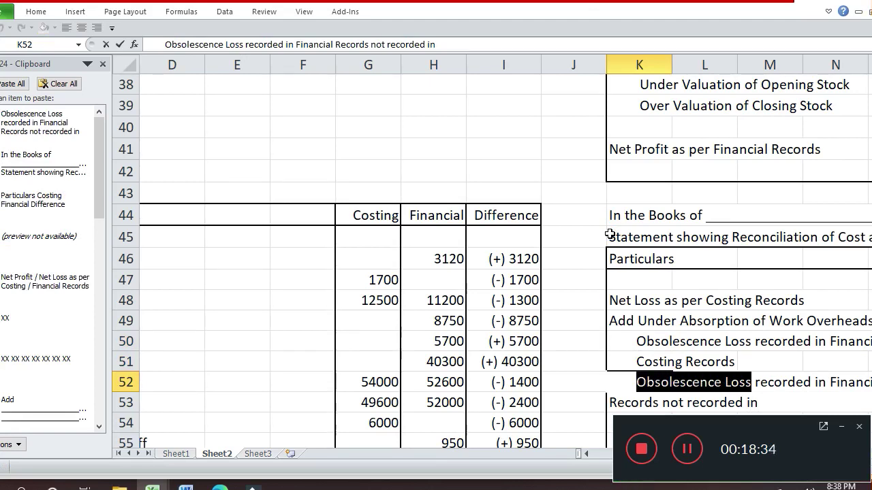
type("Provi")
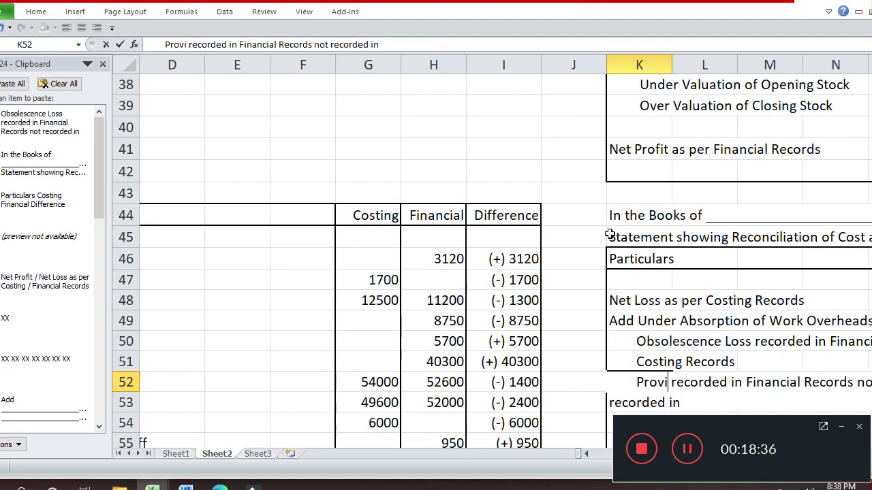
type("sion ")
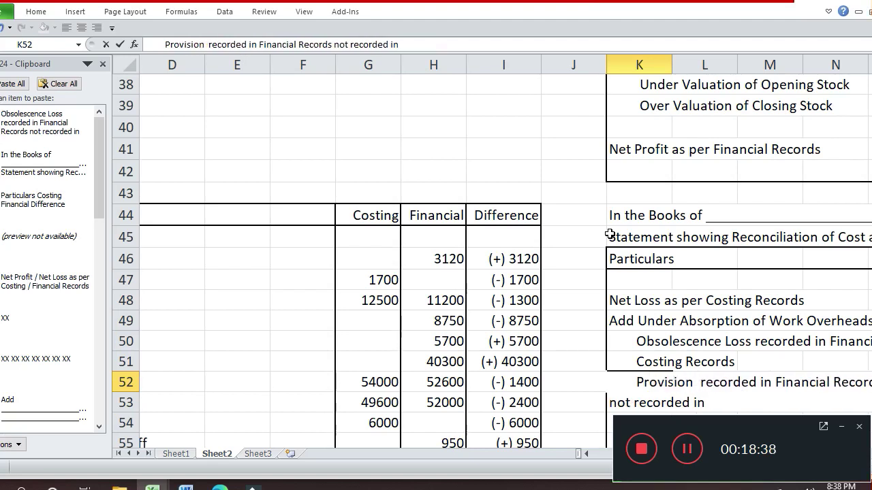
type("fp")
key("BackSpace")
type("or ")
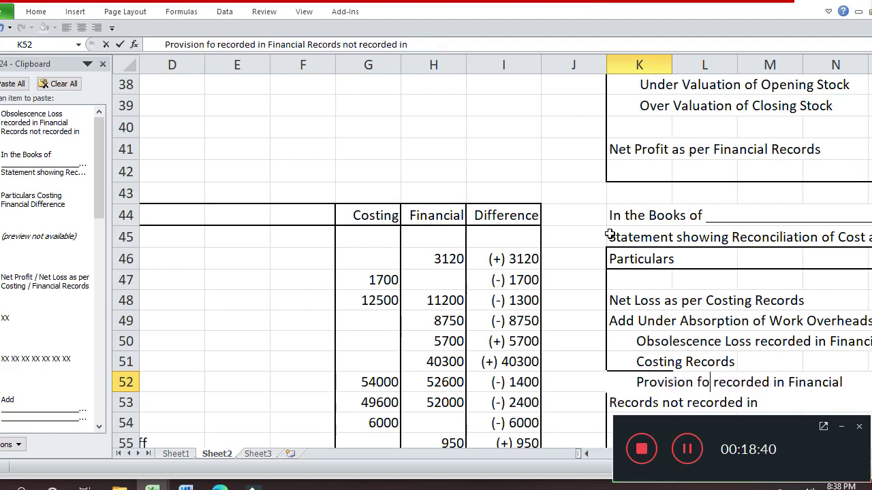
type("Income")
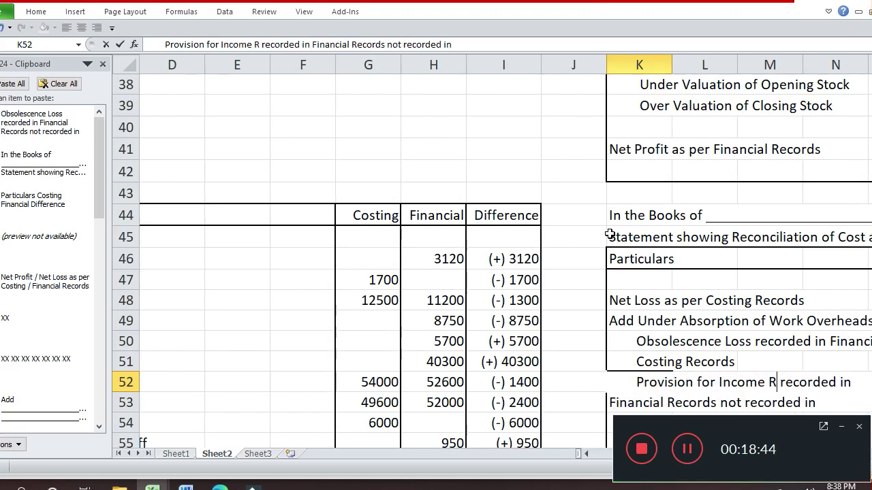
type(" Tax")
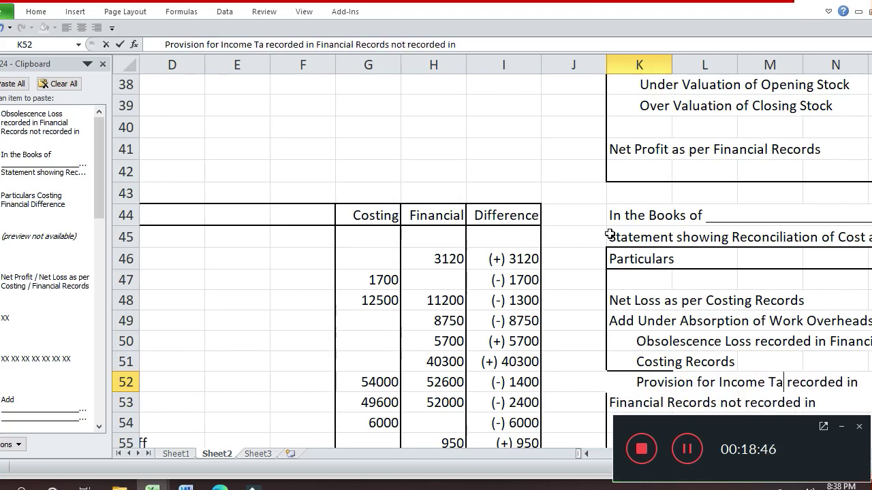
key("Return")
key("Up")
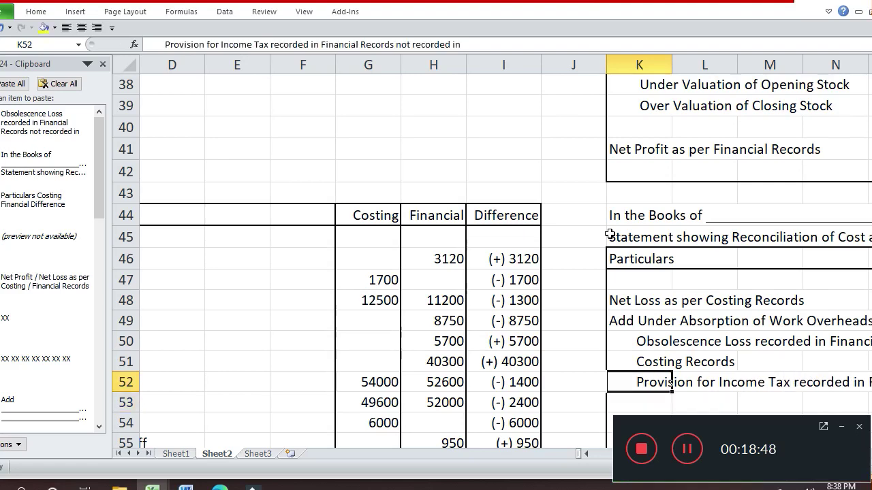
Remove the trailing "in" from the Provision for Income Tax line in cell K52 so it fits the Particulars column
key("Right")
key("Right")
key("Right")
key("Right")
key("Right")
key("Right")
key("Right")
key("Right")
key("Right")
key("Right")
key("Right")
key("Left")
key("Left")
key("Left")
key("Left")
key("Left")
key("Left")
key("Left")
key("Left")
key("Left")
key("Left")
key("Left")
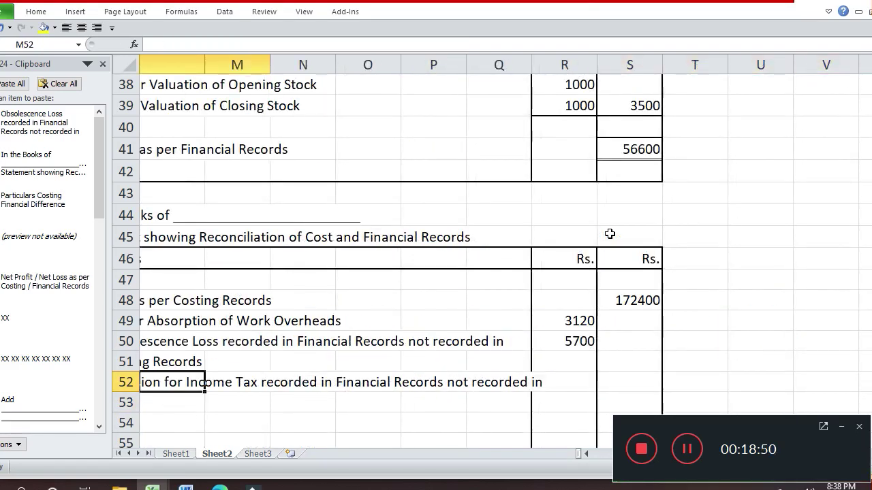
key("Right")
key("Left")
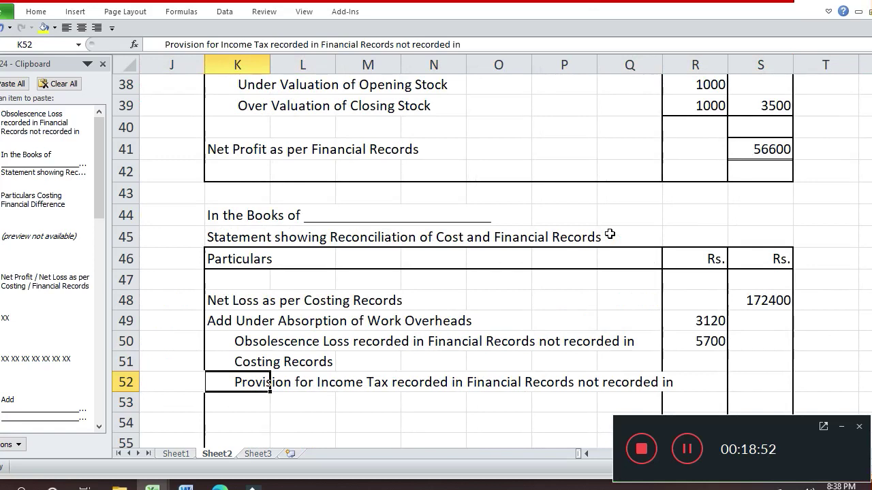
key("F2")
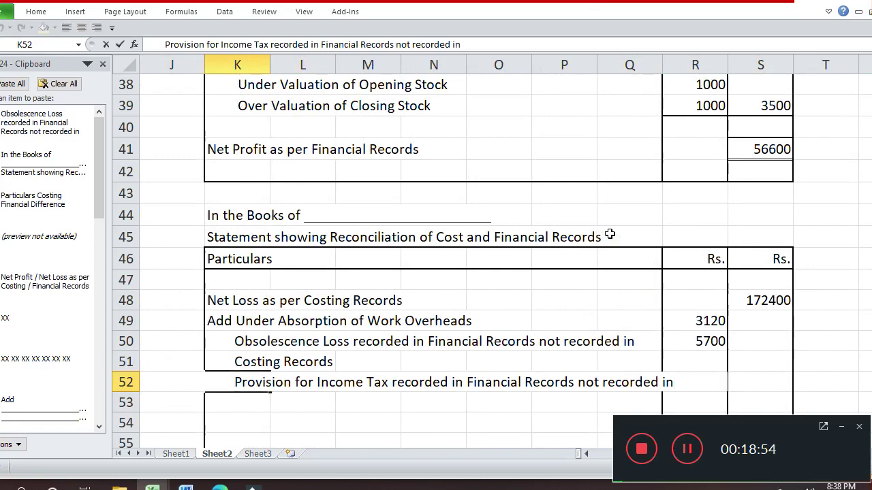
key("BackSpace")
key("BackSpace")
key("BackSpace")
key("Return")
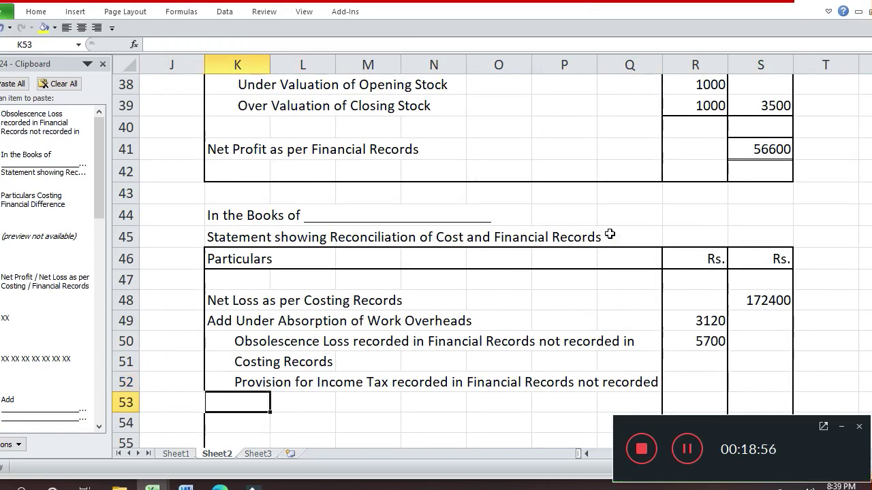
Copy the "Costing Records" line from cell K51 into cell K53 under the income tax provision
key("Up")
key("Up")
key("ctrl+c")
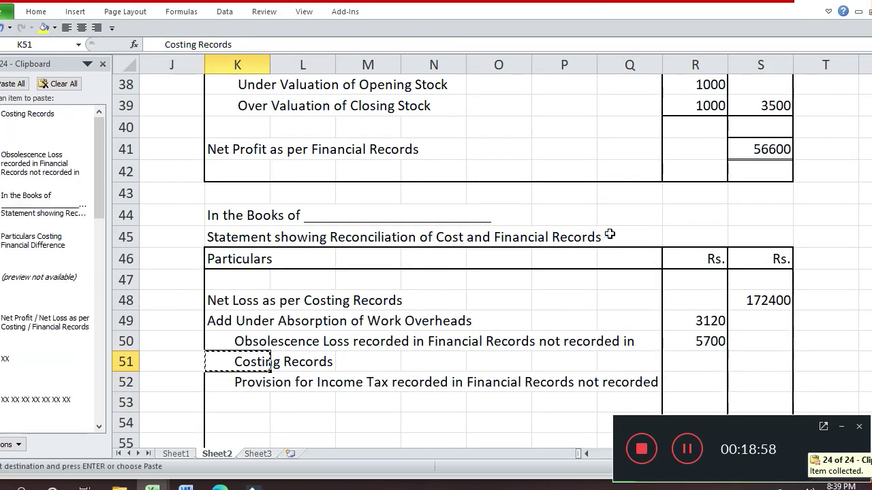
key("Down")
key("Down")
key("Return")
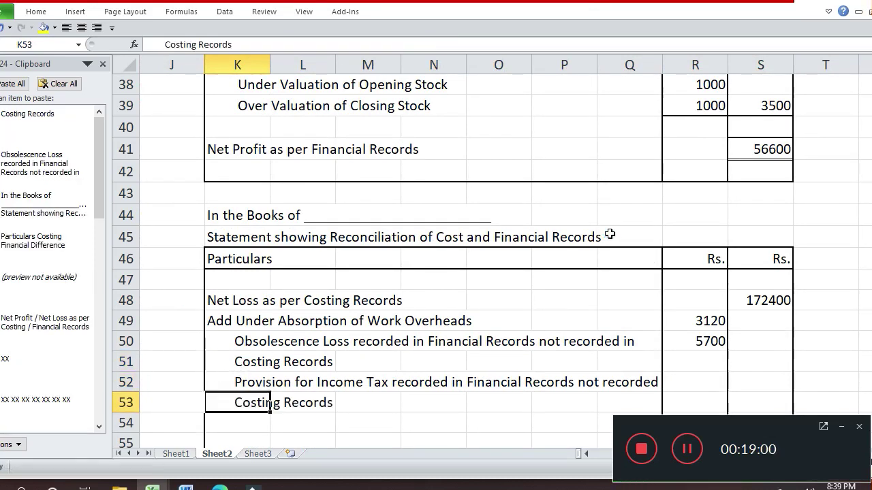
Insert "in" at the start of the text in cell K53 to read "in Costing Records"
key("F2")
key("Left")
key("Left")
key("Left")
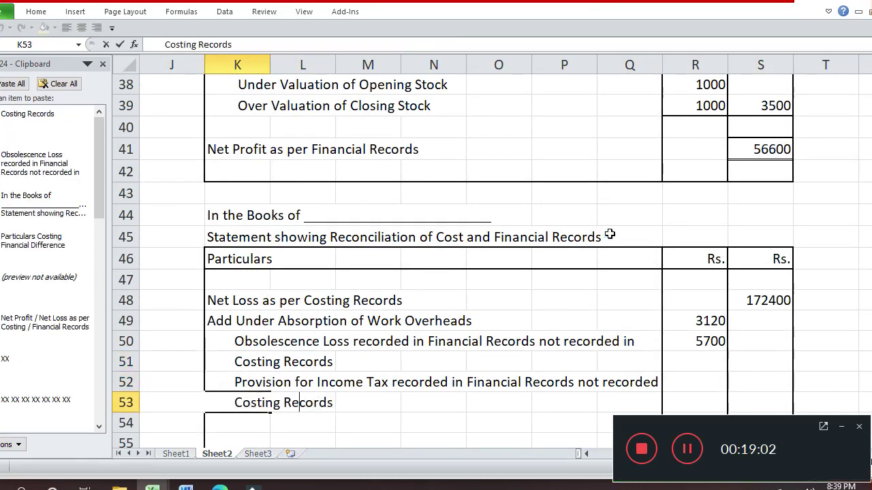
key("Left")
key("Left")
key("Left")
key("Left")
key("Home")
type("in")
key("Return")
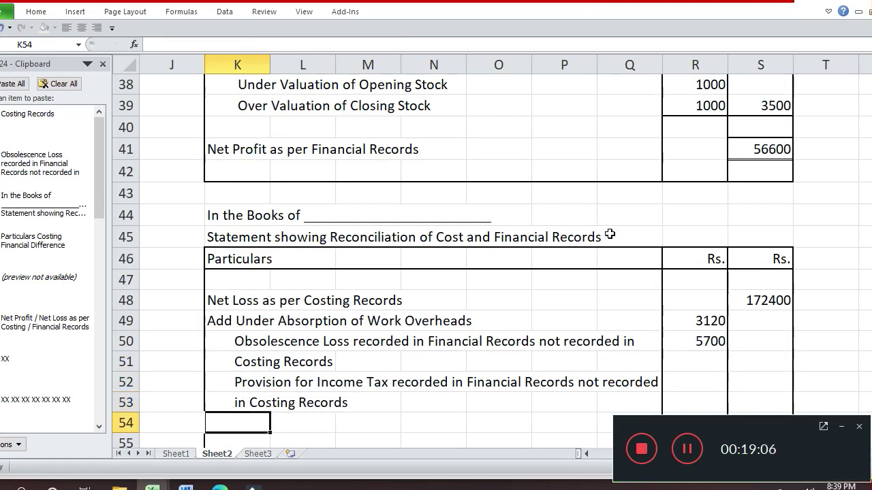
Examine the Difference column of the third differences table for the income tax provision amount and the remaining entries
key("Left")
key("Up")
key("Up")
key("Up")
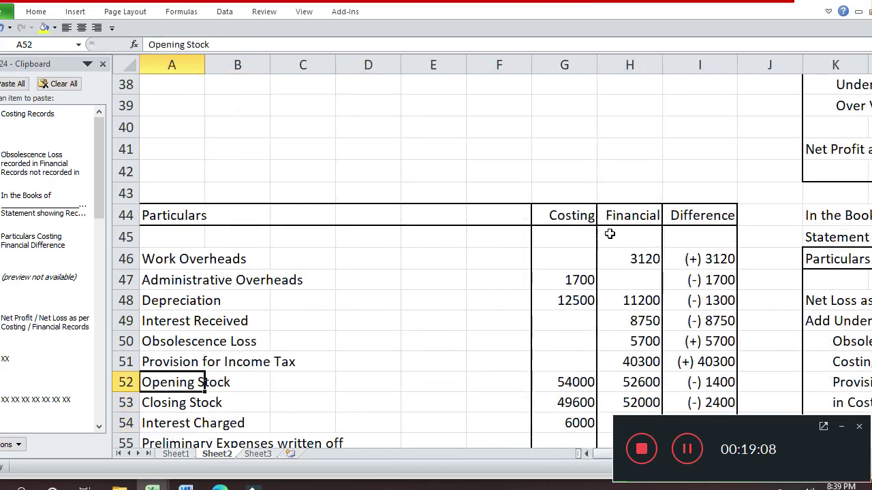
key("Right")
key("Right")
key("Right")
key("Right")
key("Right")
key("Right")
key("Right")
key("Right")
key("Down")
key("Down")
key("Down")
key("Down")
key("Down")
key("Down")
key("Down")
key("Down")
key("Down")
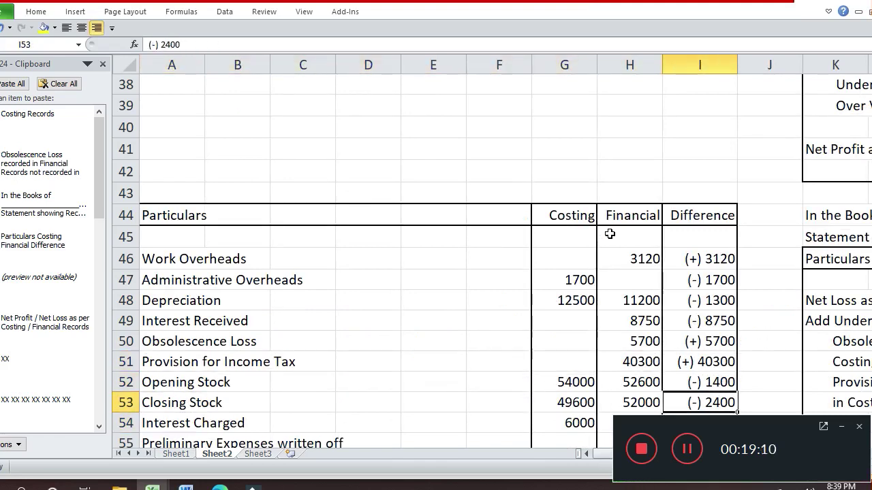
Enter 40300 in cell R52 as the amount for the Provision for Income Tax
key("Right")
key("Up")
key("Up")
key("Up")
key("Up")
key("Up")
key("Up")
key("Up")
key("Up")
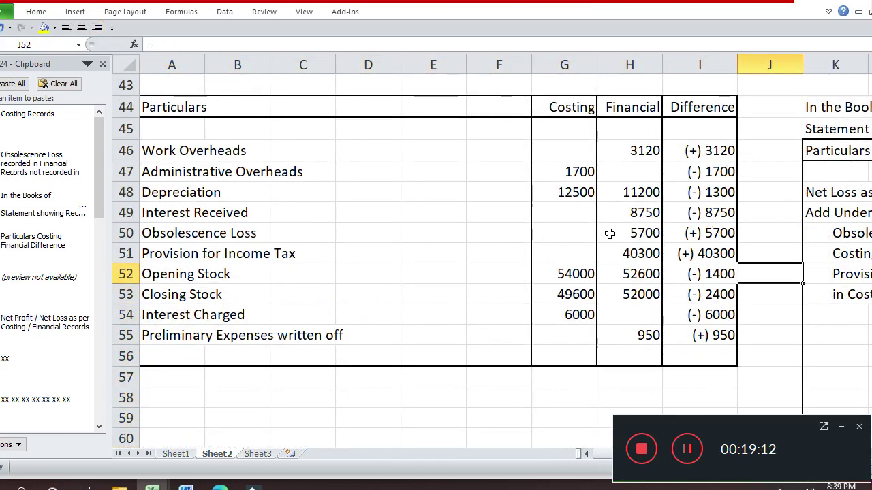
key("Right")
key("Right")
key("Right")
key("Right")
key("Right")
key("Right")
key("Right")
key("Right")
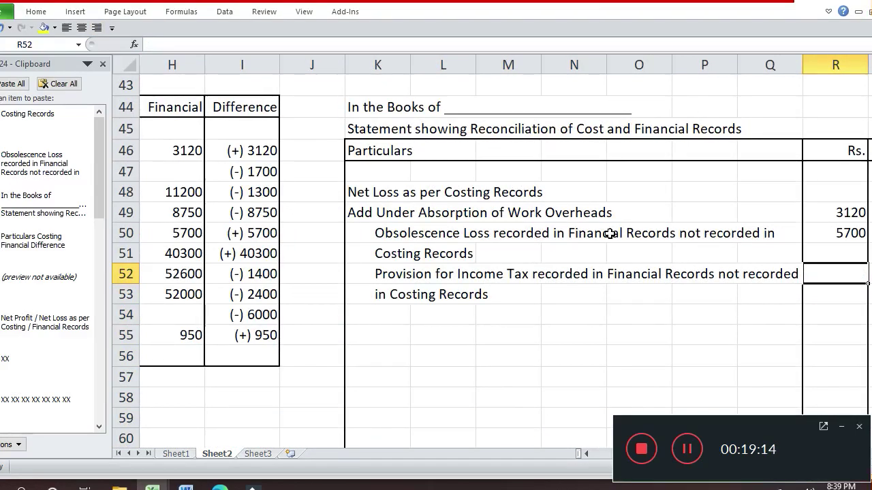
type("40300")
key("Return")
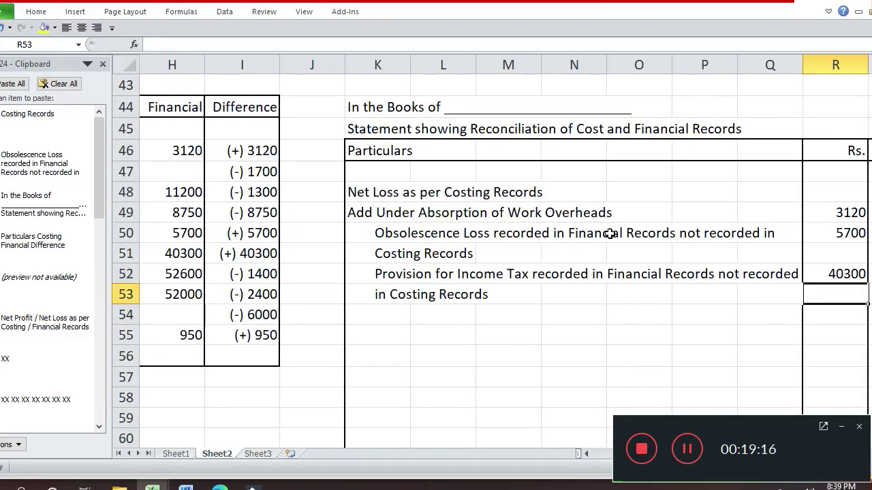
Examine the Preliminary Expenses written off row of the differences table for the next addition
key("Left")
key("Left")
key("Home")
key("Down")
key("Down")
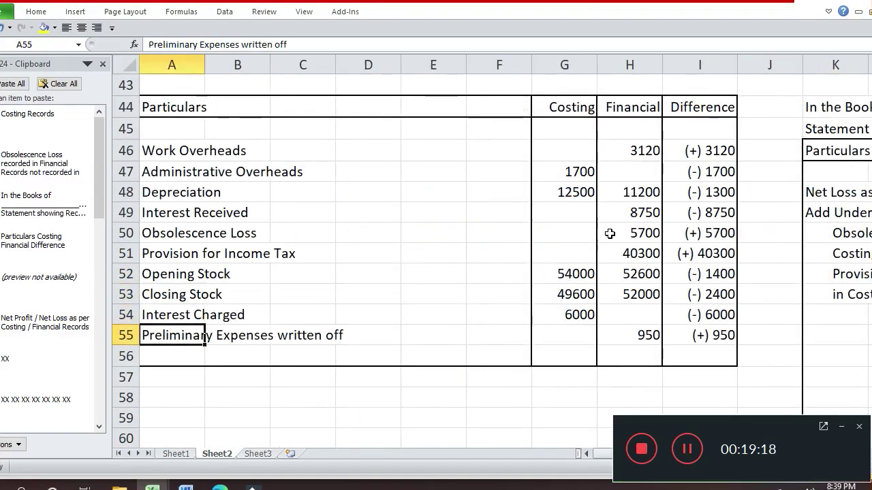
key("Right")
key("Right")
key("Right")
key("Right")
key("Right")
key("Right")
key("Right")
key("Right")
key("Right")
key("Right")
key("Right")
key("Right")
key("Right")
key("Right")
key("Right")
key("Right")
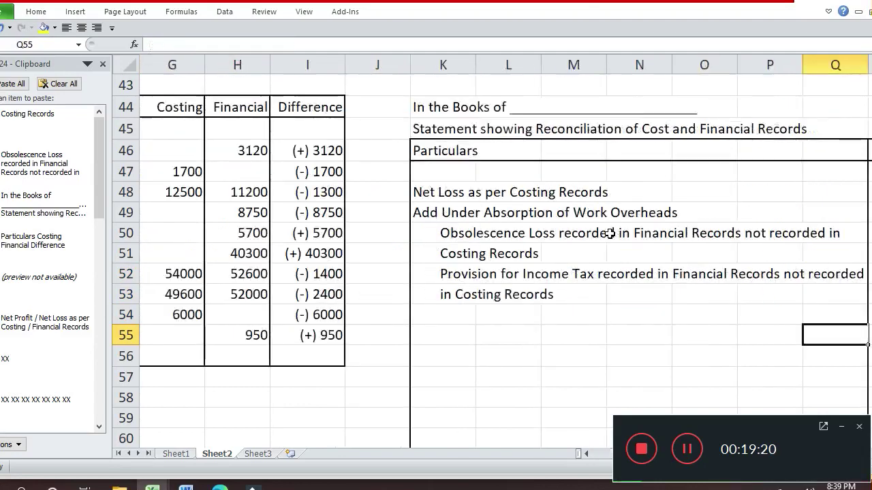
Copy the Provision for Income Tax description from cell K52 into cell K54
key("Up")
key("Up")
key("Up")
key("Left")
key("Left")
key("Left")
key("Left")
key("Left")
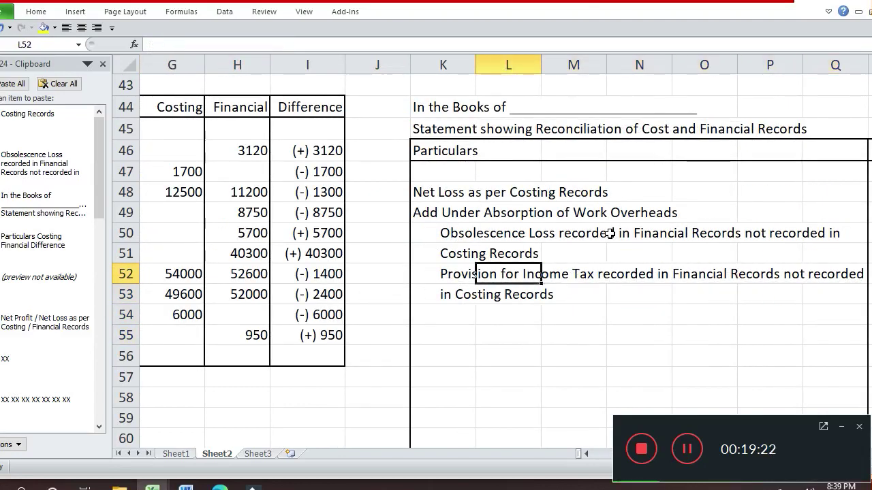
key("Left")
left_click(609, 233)
key("ctrl+c")
key("Down")
key("Down")
key("Left")
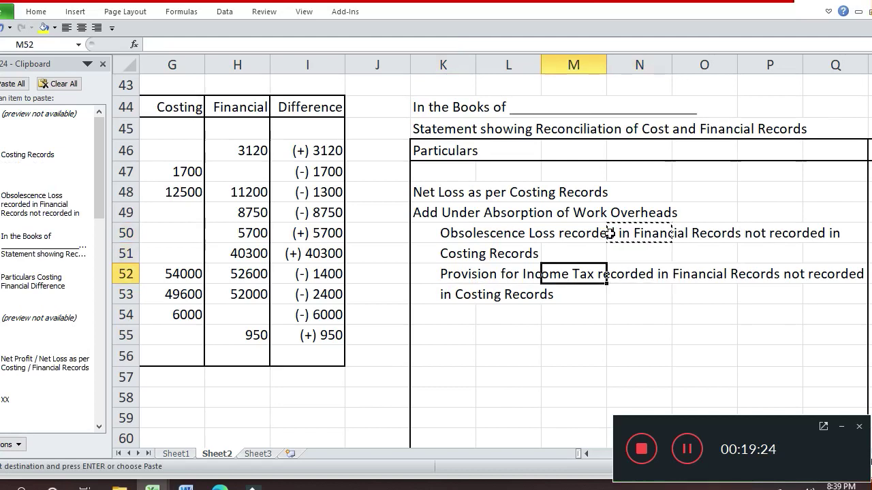
key("Left")
key("Left")
key("ctrl+c")
key("Down")
key("Down")
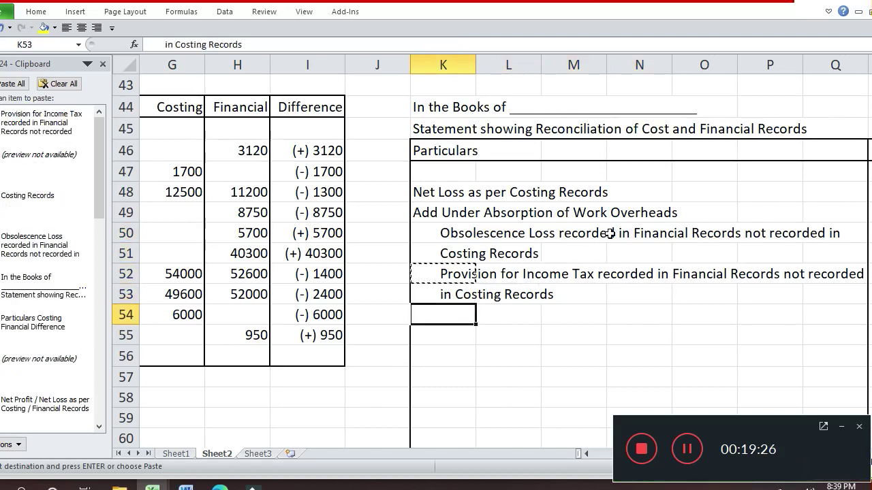
key("Return")
Replace "Provision for Income Tax" with "Preliminary Expenses written off" in the description copied to cell K54
key("F2")
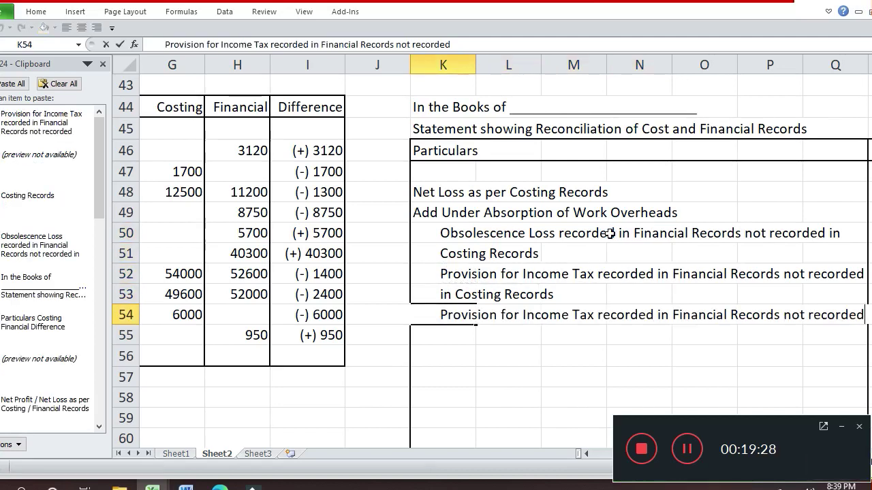
key("Left")
key("Left")
key("Left")
key("Left")
key("Left")
key("Left")
key("Left")
key("Left")
key("Left")
key("Left")
key("shift+Left")
key("shift+Left")
key("shift+Left")
key("shift+Left")
key("shift+Left")
key("shift+Left")
key("shift+Left")
key("shift+Left")
key("shift+Left")
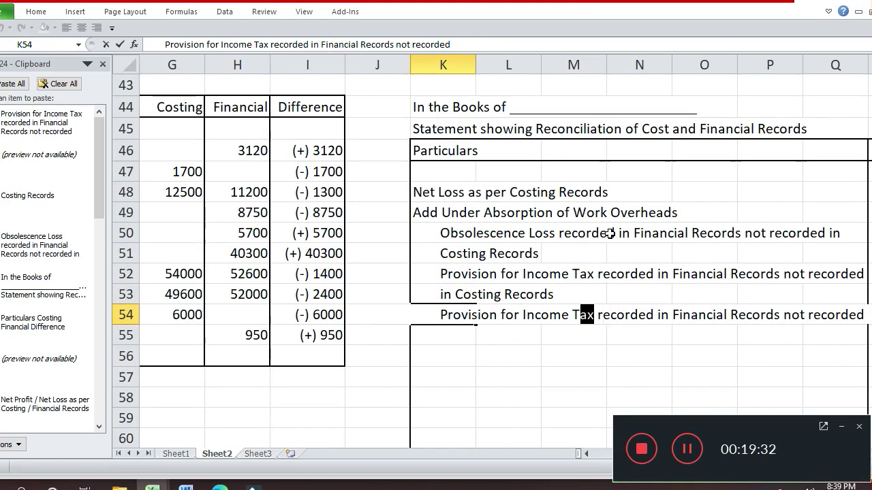
key("shift+Left")
key("shift+Left")
key("shift+Left")
key("shift+Left")
key("shift+Left")
key("shift+Left")
key("shift+Left")
key("shift+Left")
key("shift+Left")
key("shift+Left")
key("shift+Left")
key("shift+Left")
key("shift+Left")
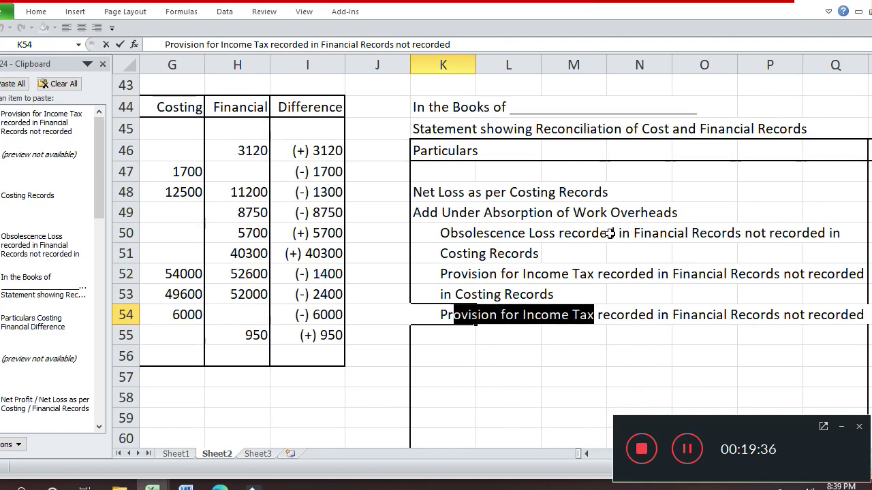
type("relimina")
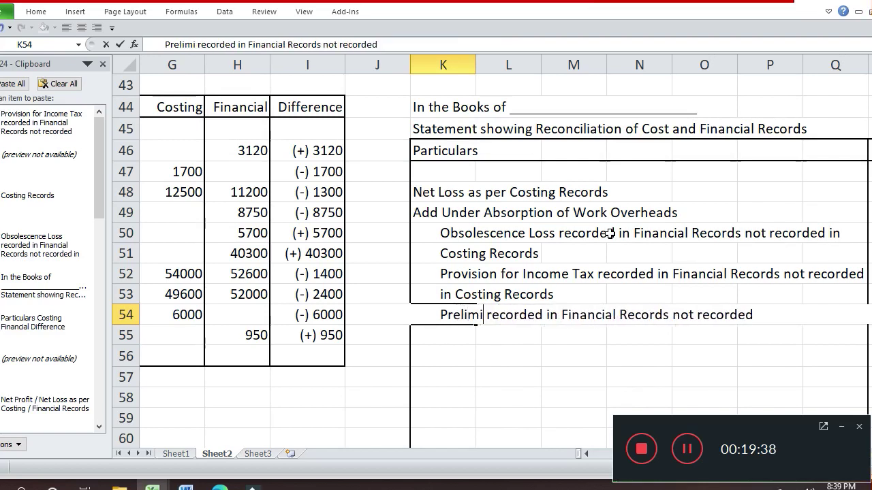
type("ry E")
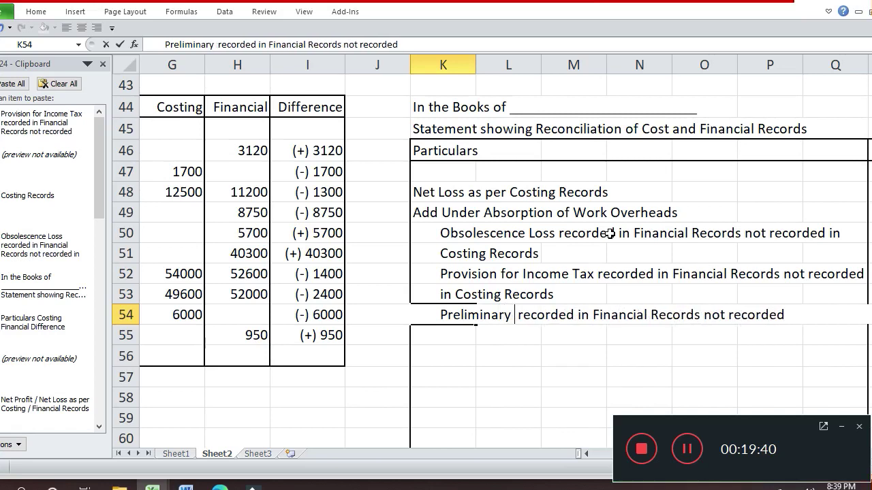
type("xp")
key("BackSpace")
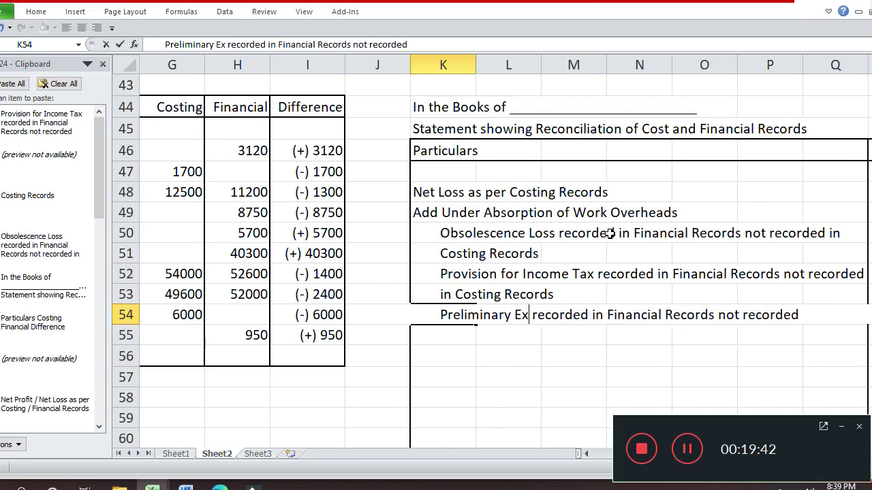
type("penses ")
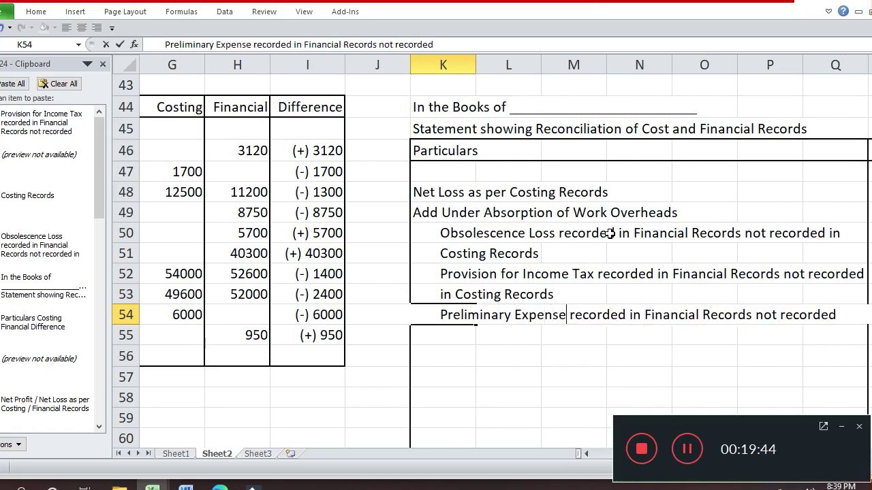
type("wri")
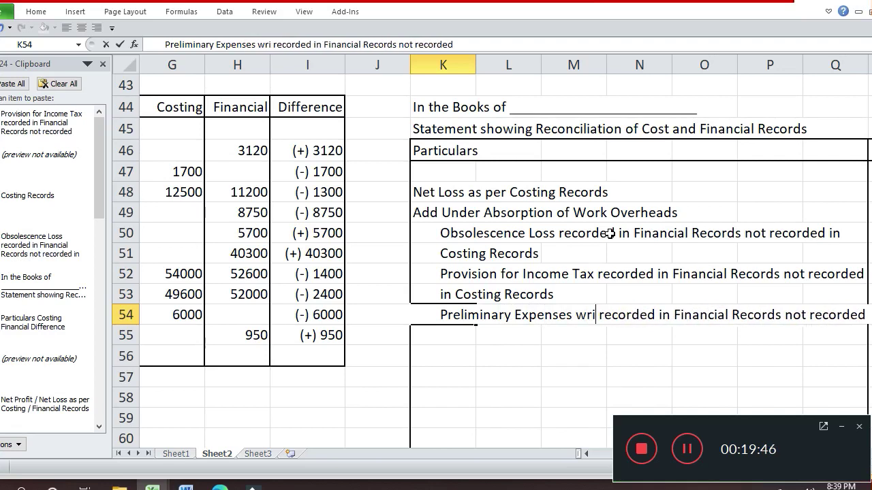
type("tte")
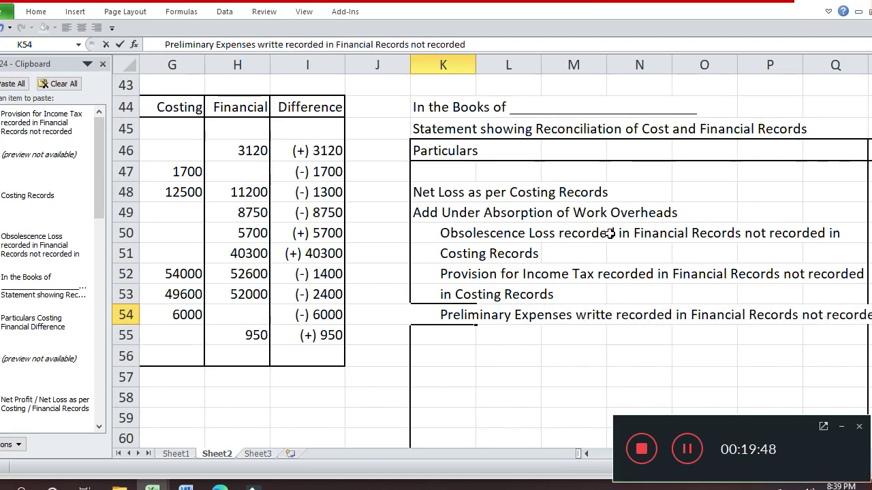
type("n odd")
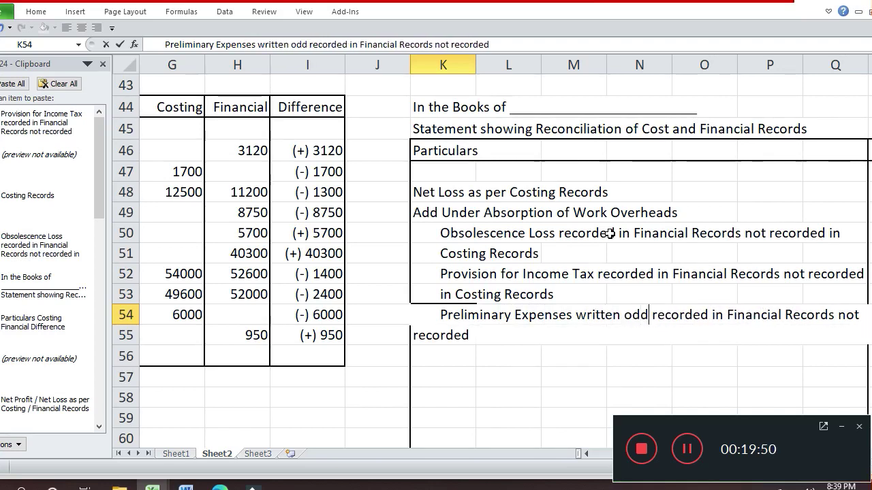
key("BackSpace")
key("BackSpace")
type("ff")
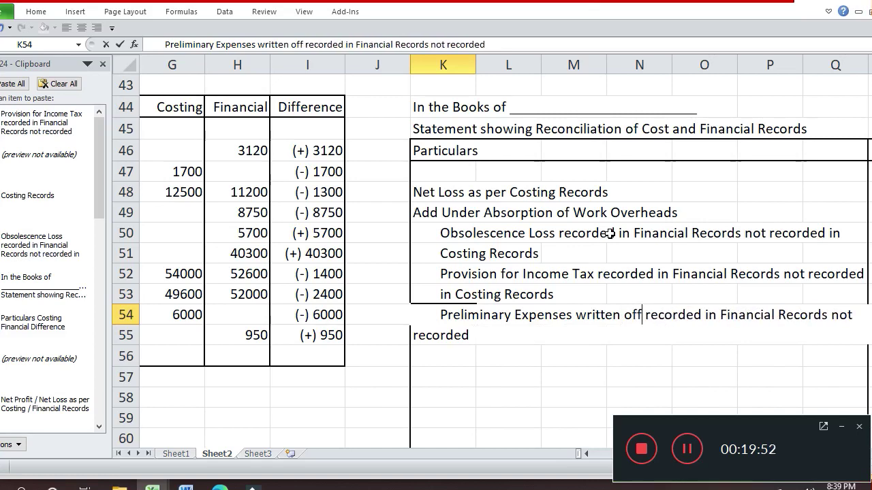
key("Return")
Examine the statement's amount columns and the Preliminary Expenses written off row of the differences table
key("Up")
key("Right")
key("Right")
key("Right")
key("Right")
key("Right")
key("Right")
key("Right")
key("Right")
key("Right")
key("Right")
key("Right")
key("Right")
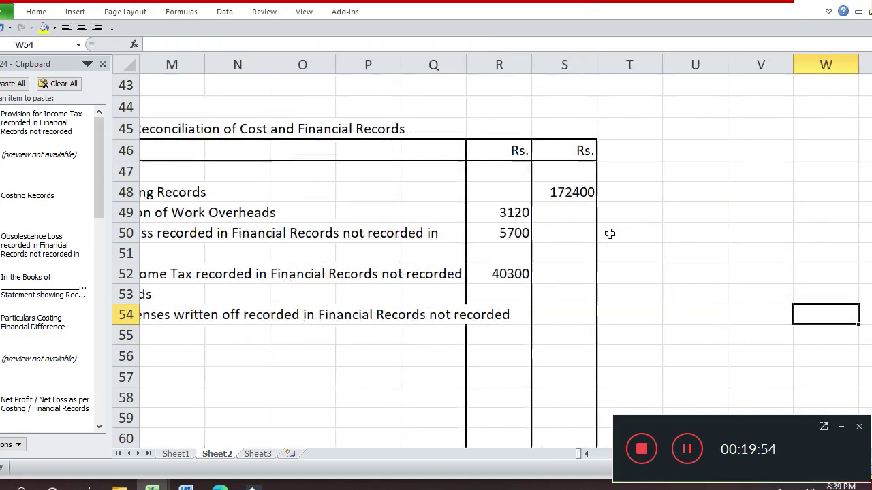
key("Left")
key("Left")
key("Left")
key("Left")
key("Left")
key("Left")
key("Left")
key("Left")
key("Left")
key("Left")
key("Left")
key("Left")
key("Left")
key("Left")
key("Left")
key("Left")
key("Left")
key("Left")
key("Left")
key("Left")
key("Right")
key("Right")
key("Right")
key("Right")
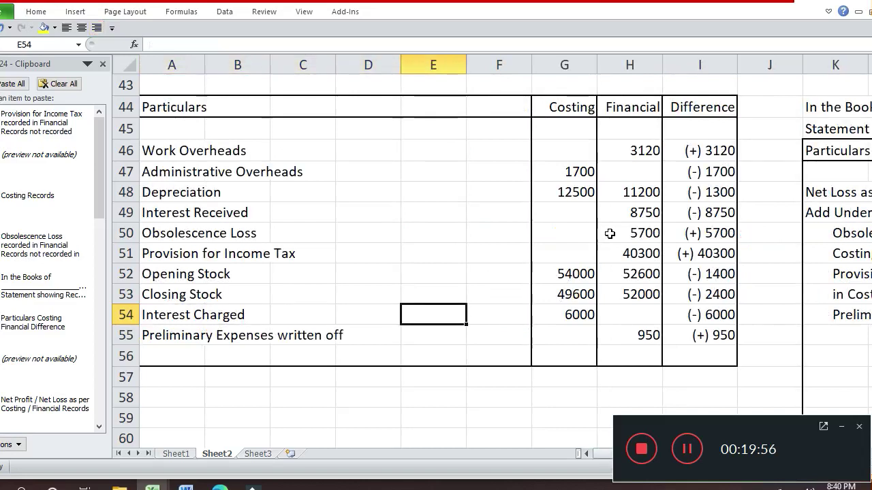
key("Right")
key("Right")
key("Right")
key("Right")
key("Right")
key("Right")
Shorten the description in cell K54 to "Preliminary Expenses written off recorded in Financial Records not"
key("F2")
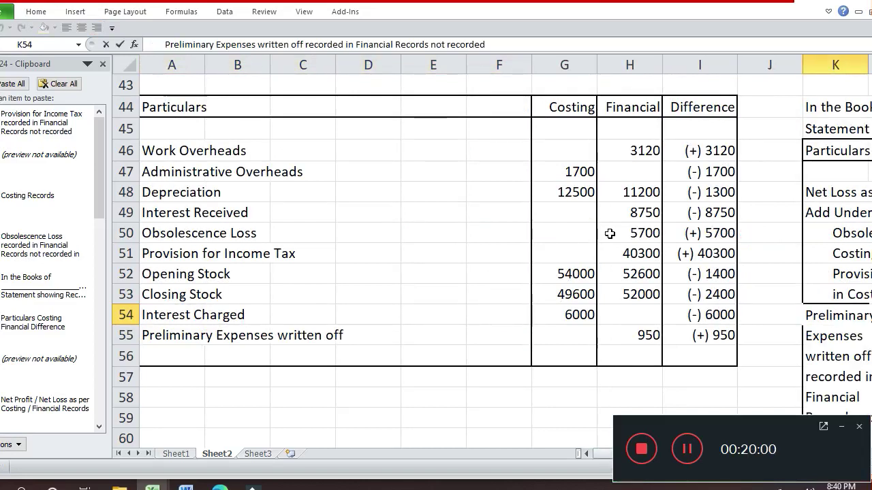
key("Return")
key("Right")
key("Right")
key("Right")
key("Right")
key("Right")
key("Right")
key("Right")
key("Right")
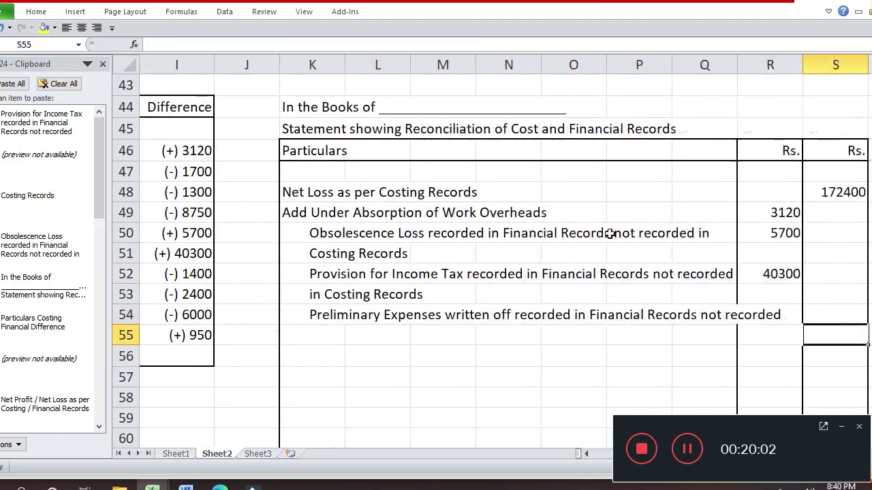
key("Up")
key("Left")
key("Left")
key("Left")
key("Left")
key("Left")
key("Left")
key("Left")
key("Left")
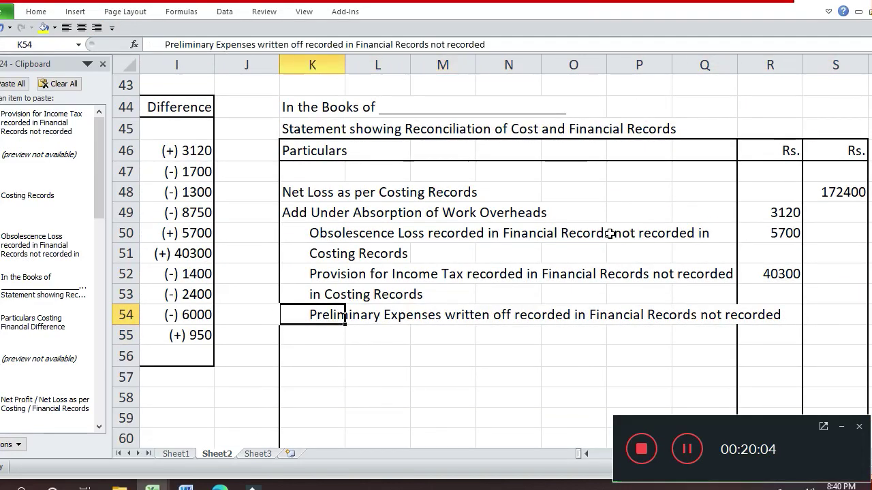
key("F2")
key("BackSpace")
key("BackSpace")
key("BackSpace")
key("BackSpace")
key("BackSpace")
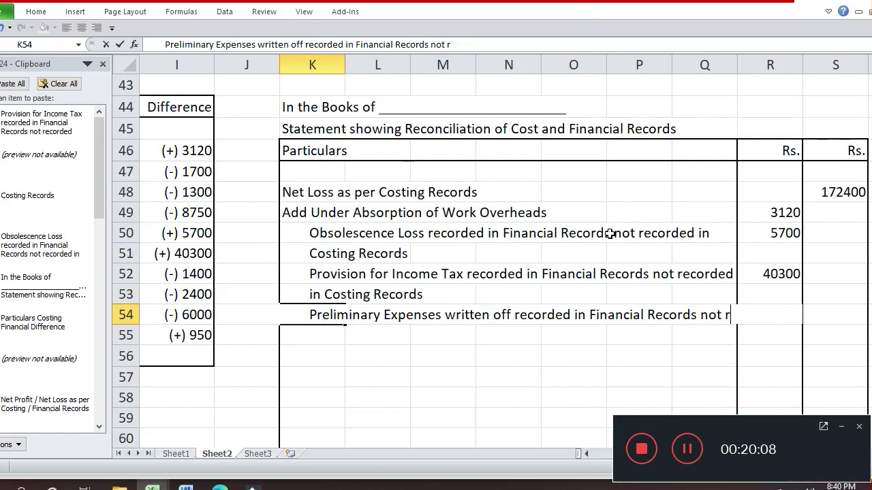
key("Return")
Copy the continuation line "in Costing Records" from cell K53 into cell K55
key("Up")
key("Up")
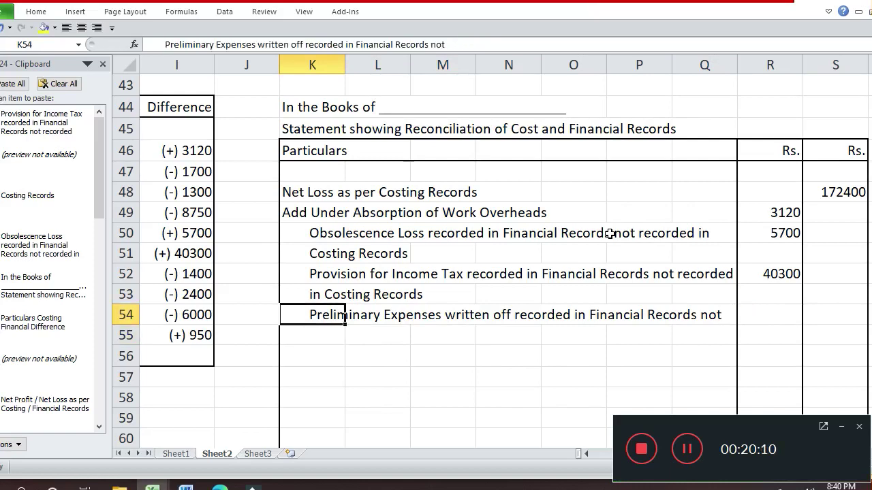
key("ctrl+c")
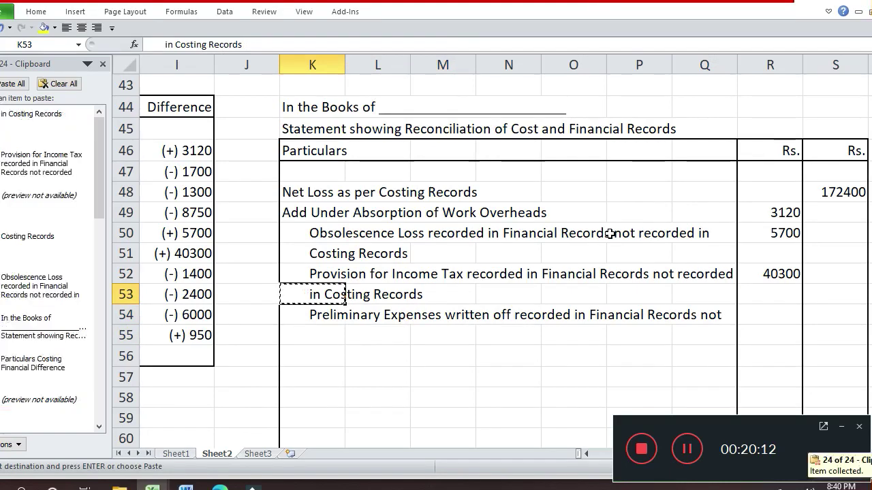
key("Down")
key("Down")
key("Return")
Insert "recorded" at the start of cell K55 so the line reads "recorded in Costing Records"
key("F2")
key("Left")
key("Left")
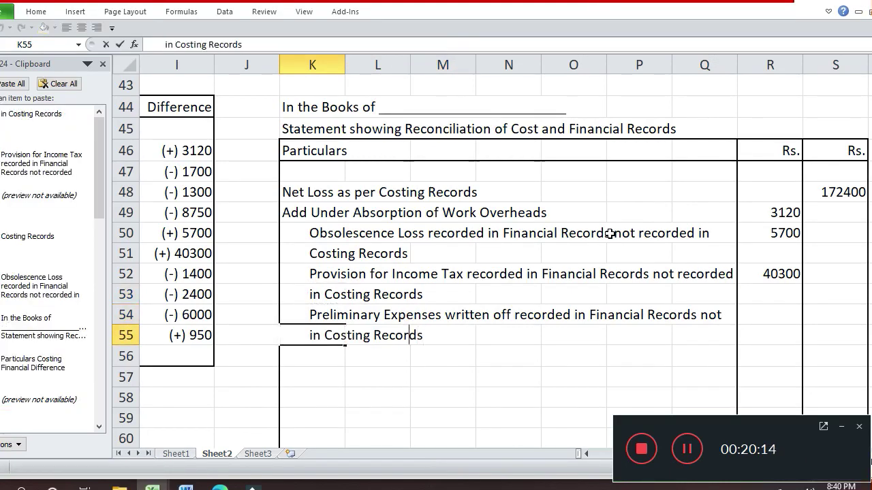
key("Left")
key("Left")
key("Left")
key("Left")
type("recorde")
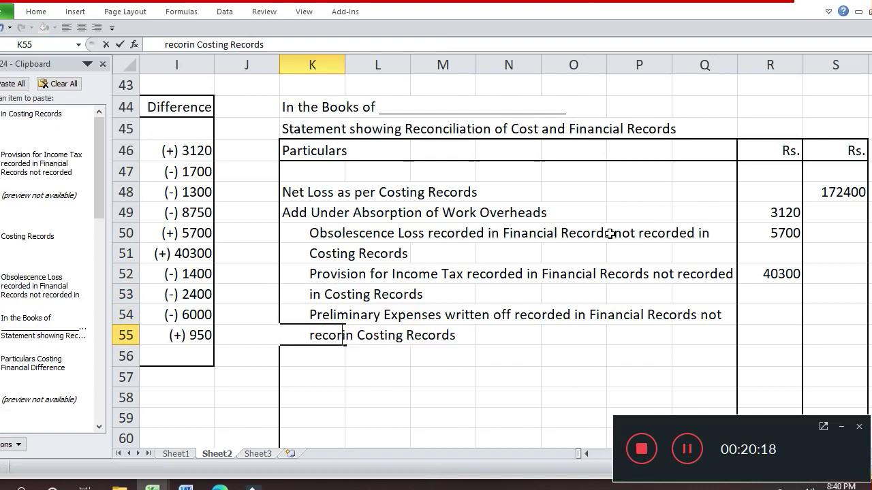
type("d .")
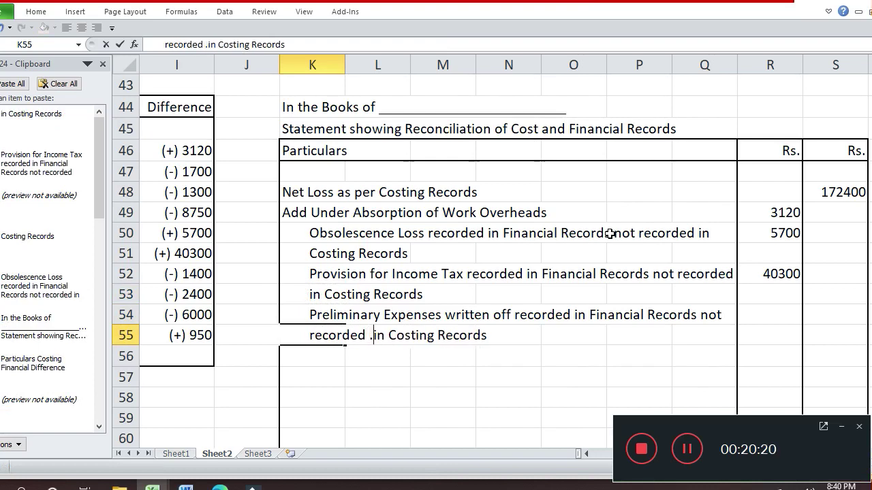
key("BackSpace")
key("Return")
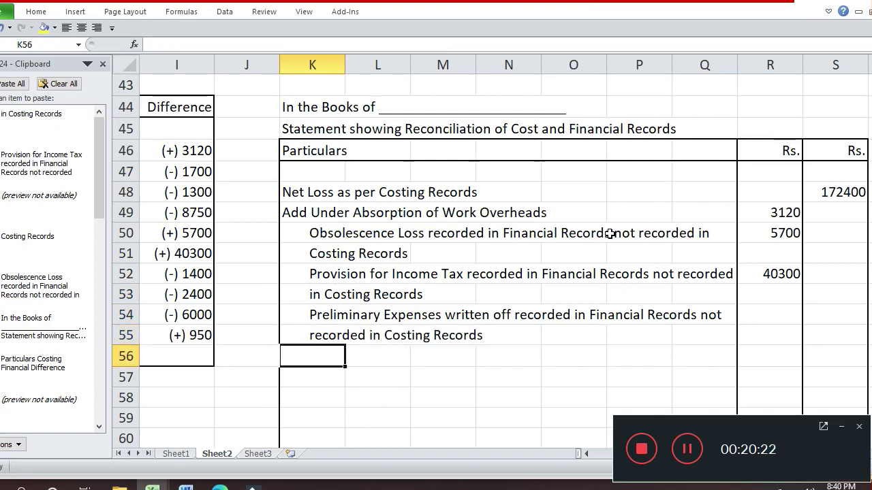
Examine the third differences table for the Preliminary Expenses written off amount and any remaining additions
key("Up")
key("Up")
key("Left")
key("Left")
key("Left")
key("Left")
key("Left")
key("Left")
key("Left")
key("Left")
key("Left")
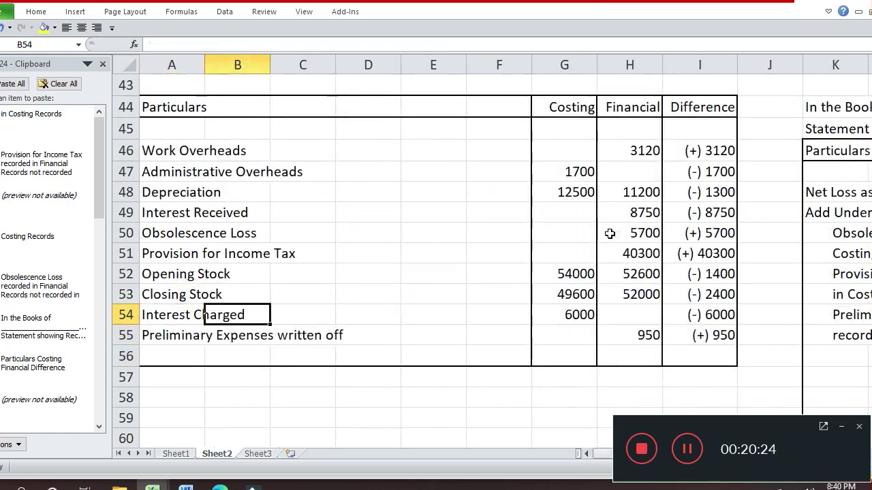
Enter 950 in cell R54 as the amount for Preliminary Expenses written off
key("Down")
key("Right")
key("Right")
key("Right")
key("Right")
key("Right")
key("Right")
key("Right")
key("Right")
key("Right")
key("Right")
key("Right")
key("Right")
key("Right")
key("Right")
key("Right")
key("Right")
key("Right")
key("Right")
key("Right")
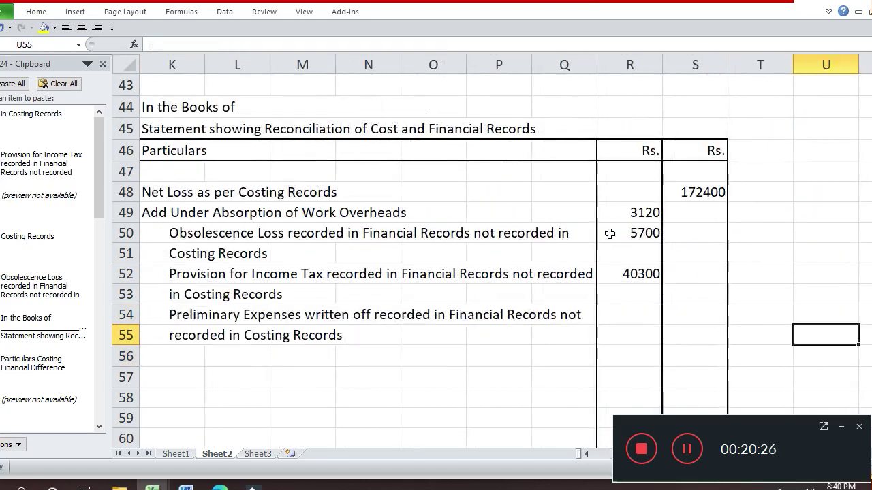
key("Up")
key("Left")
key("Left")
key("Left")
type("950")
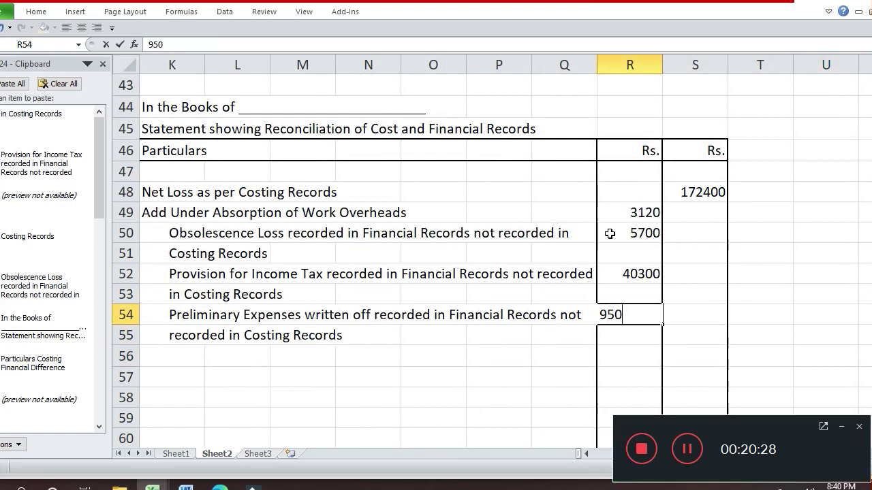
key("Return")
Total the additions in cell S54 with a SUM formula over R49:R54
key("Up")
key("Right")
type("=")
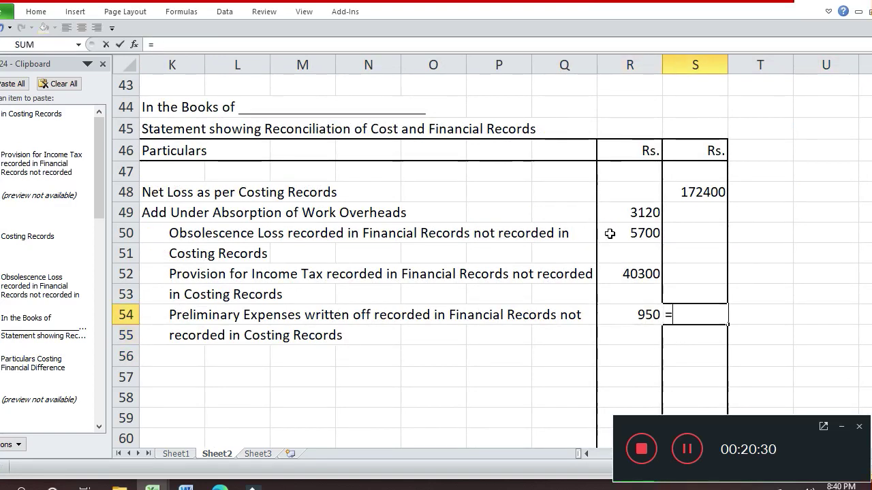
type("sum(")
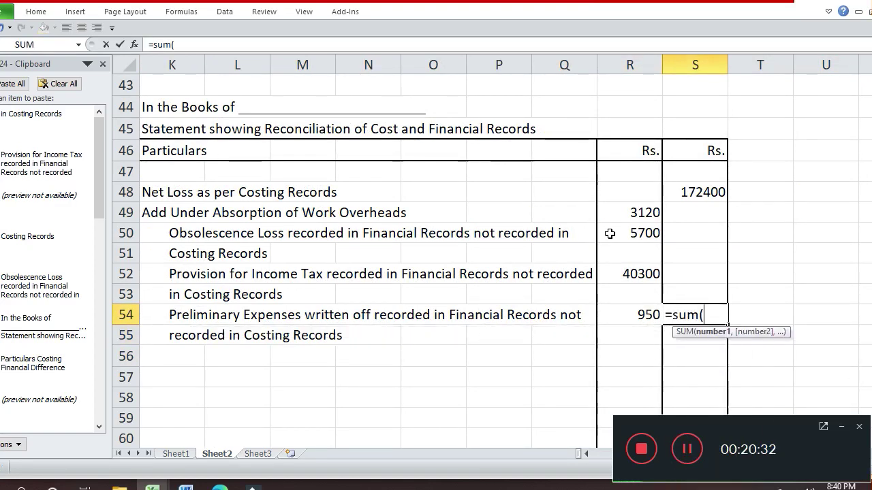
key("Left")
key("shift+Up")
key("shift+Up")
key("shift+Up")
key("shift+Up")
key("shift+Up")
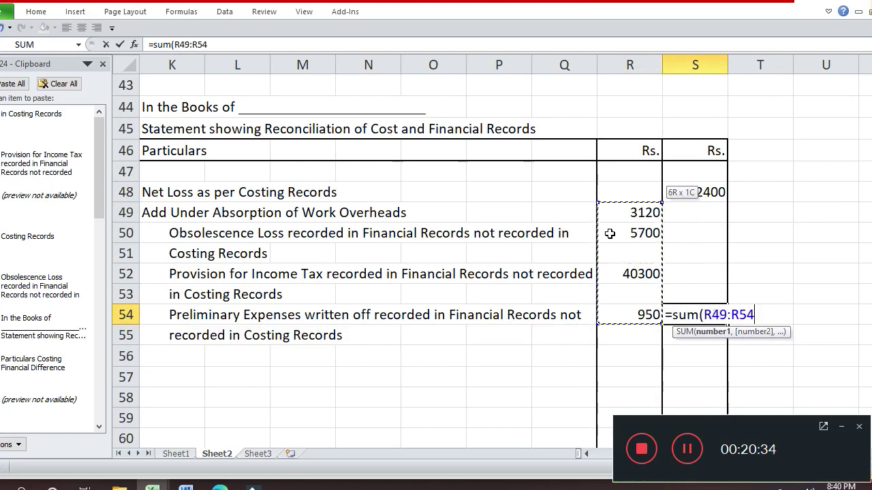
key("Return")
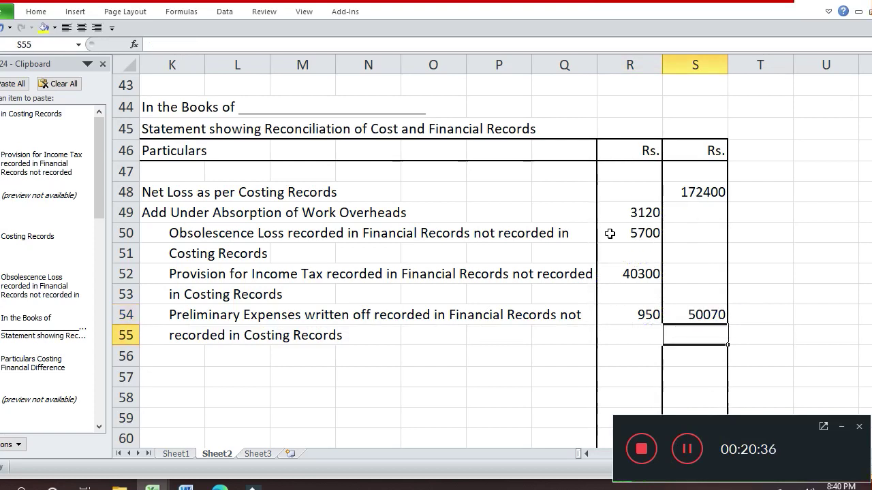
Add the net loss and the total additions in cell S56 with the formula =S48+S54
key("Down")
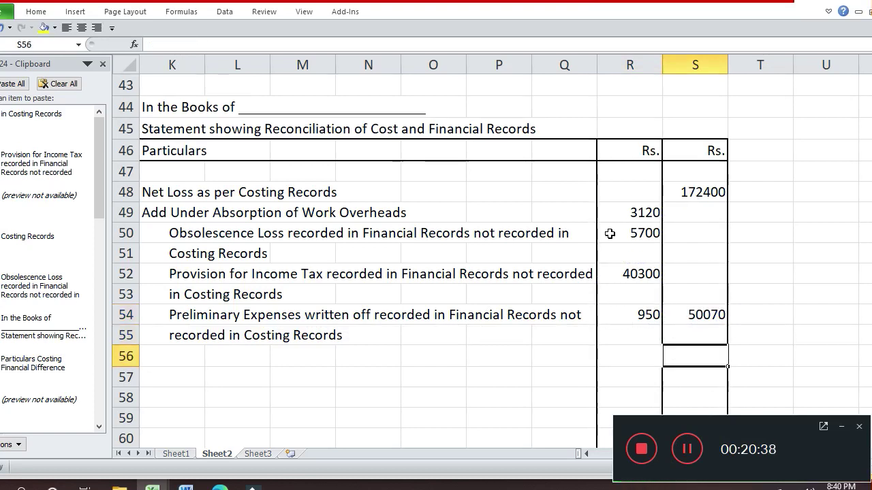
type("=")
key("Up")
key("Up")
key("Up")
key("Up")
key("Up")
key("Up")
key("Up")
key("Up")
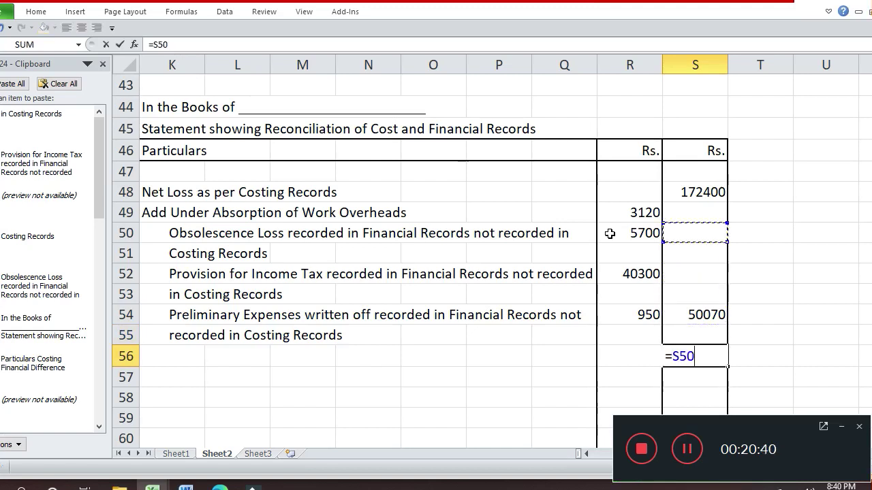
type("+")
key("Up")
key("Up")
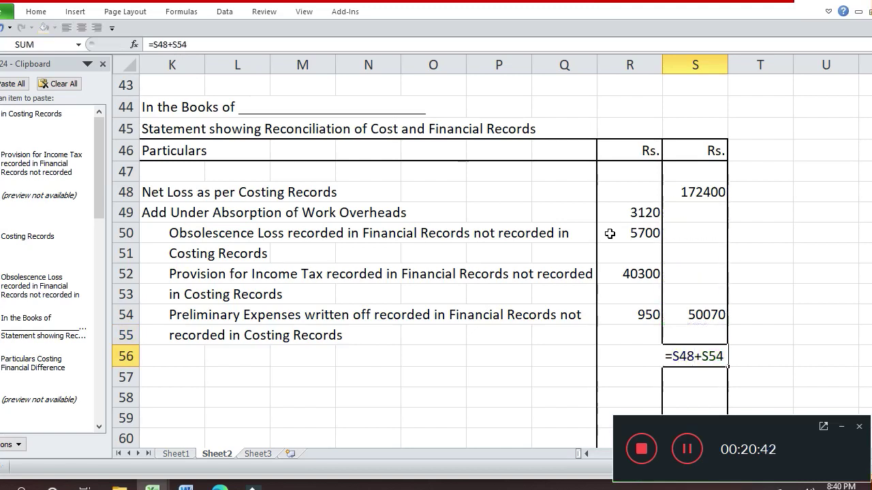
key("Return")
key("Up")
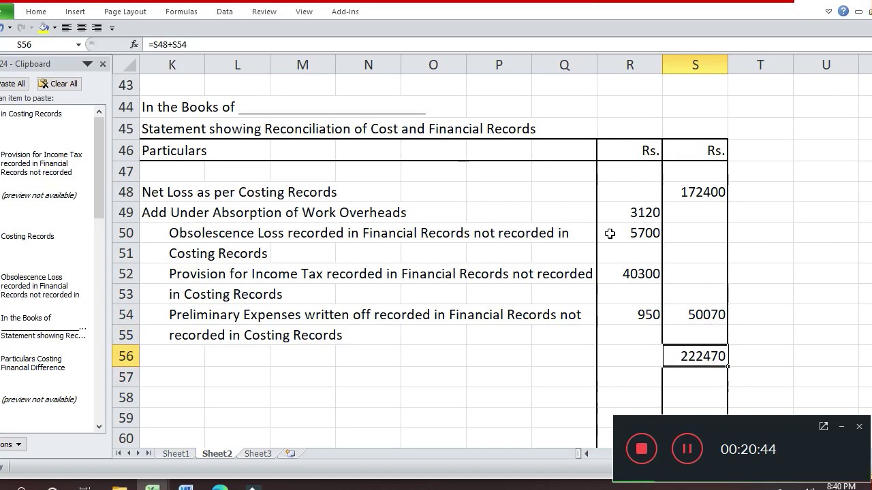
Apply a bottom border to cells R54:S54 beneath the additions amounts
key("Up")
key("Left")
key("Up")
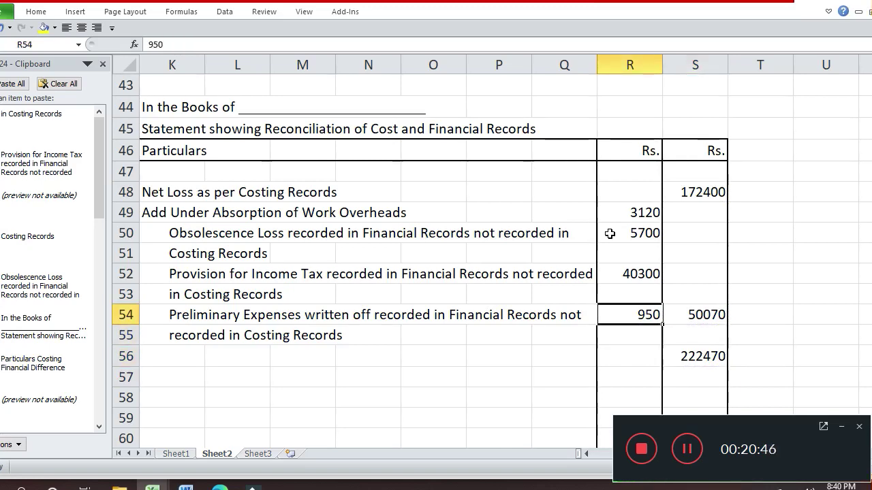
key("shift+Right")
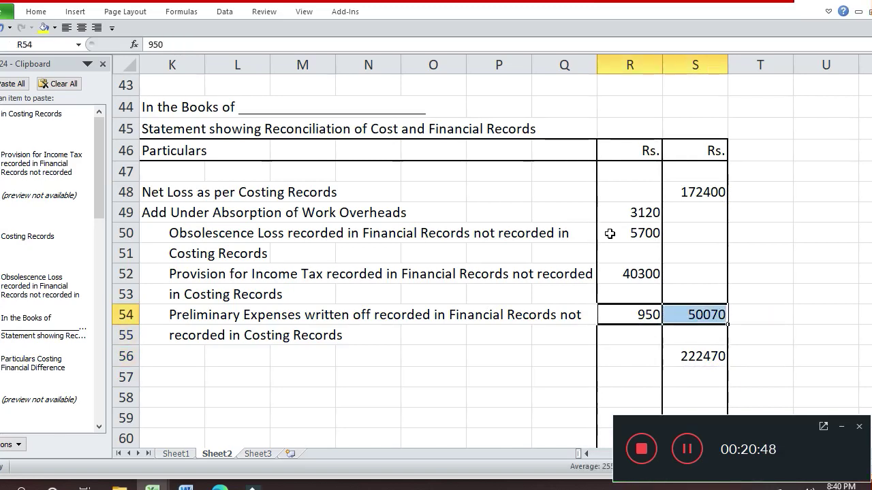
key("ctrl+1")
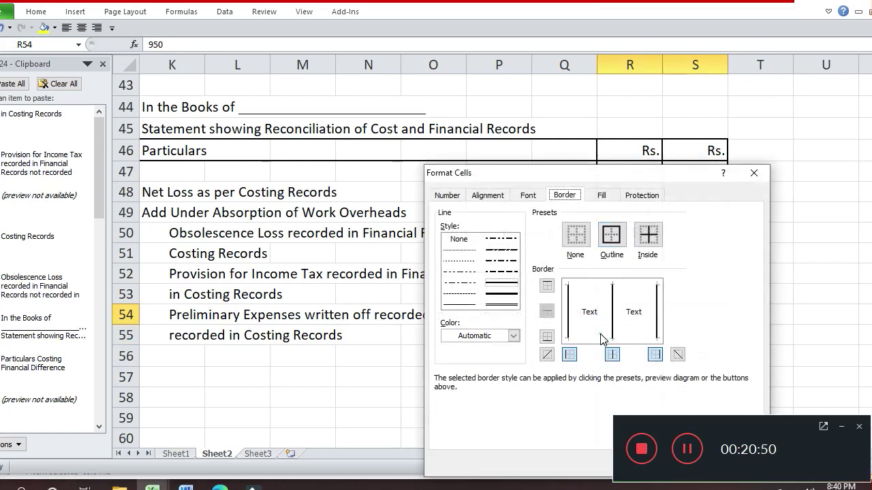
left_click(601, 339)
key("Return")
Enter "Less" in cell K58 to start the deductions section of the reconciliation statement
key("Down")
key("Down")
key("Down")
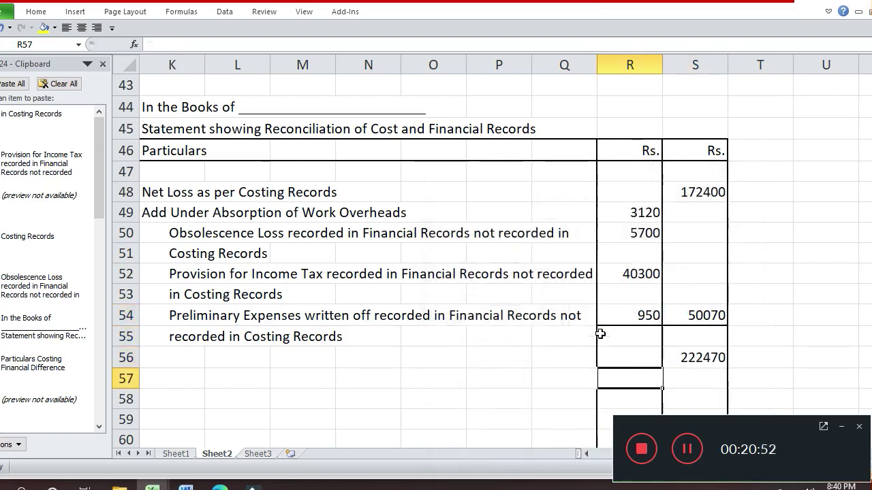
key("Down")
key("Left")
key("Left")
key("Left")
key("Left")
key("Left")
key("Left")
key("Left")
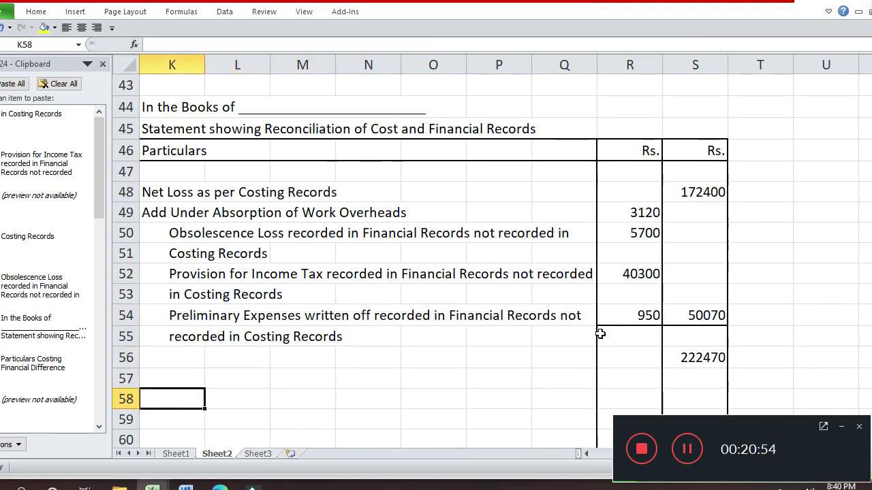
type("Less")
key("Return")
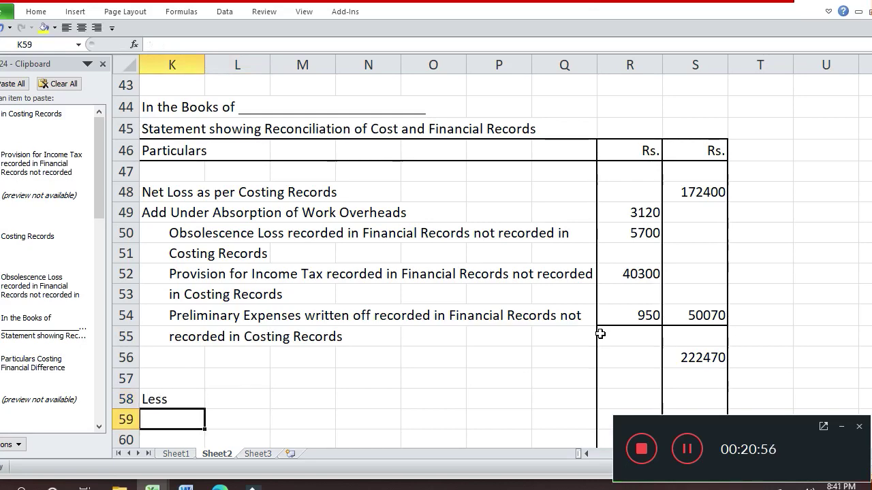
Examine the third differences table for the first item with a minus difference
key("Left")
key("Left")
key("Left")
key("Left")
key("Left")
key("Left")
key("Left")
key("Left")
key("Left")
key("Left")
key("Up")
key("Up")
key("Up")
key("Up")
key("Up")
key("Up")
key("Up")
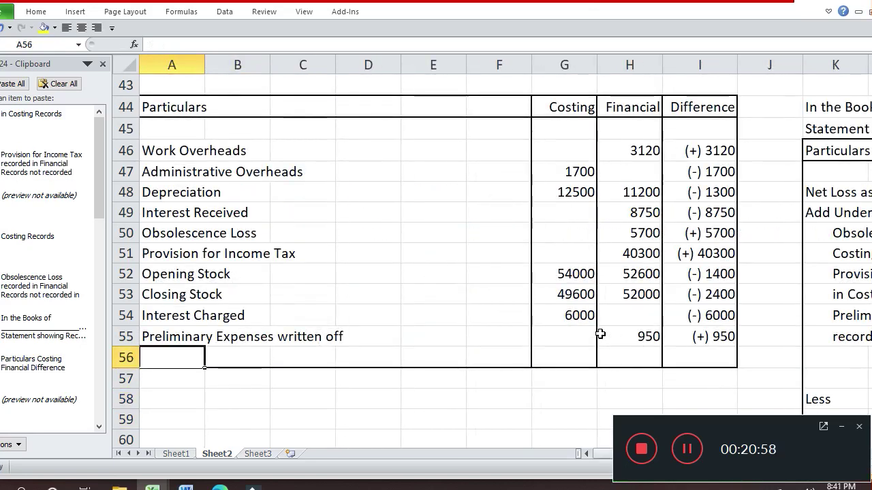
key("Up")
key("Up")
key("Up")
key("Up")
key("Up")
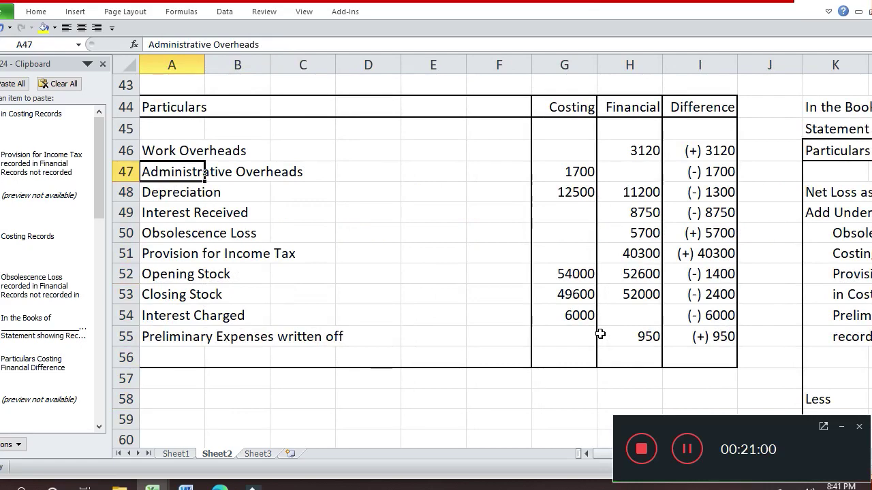
Extend the text in cell K58 to read "Less Over Absorption of Administrative Overheads"
key("Down")
key("Right")
key("Right")
key("Right")
key("Right")
key("Right")
key("Right")
key("Right")
key("Right")
key("Right")
key("Right")
key("Right")
key("Right")
key("Right")
key("Right")
key("Right")
key("Down")
key("Down")
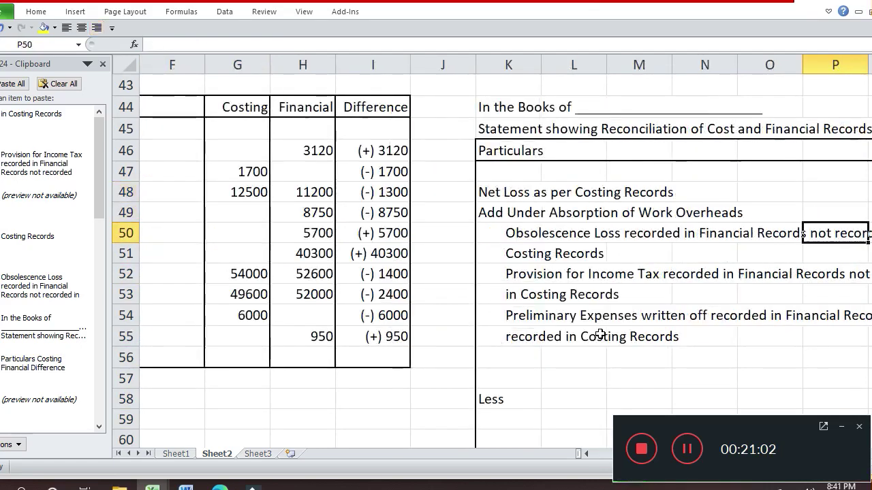
key("Down")
key("Down")
key("Down")
key("Down")
key("Down")
key("Down")
key("Down")
key("Left")
key("Left")
key("Left")
key("Left")
key("Left")
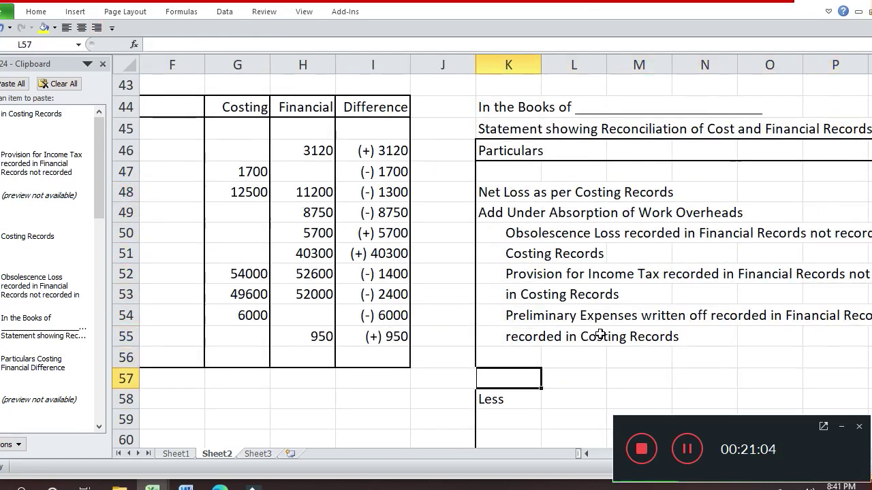
key("Down")
key("F2")
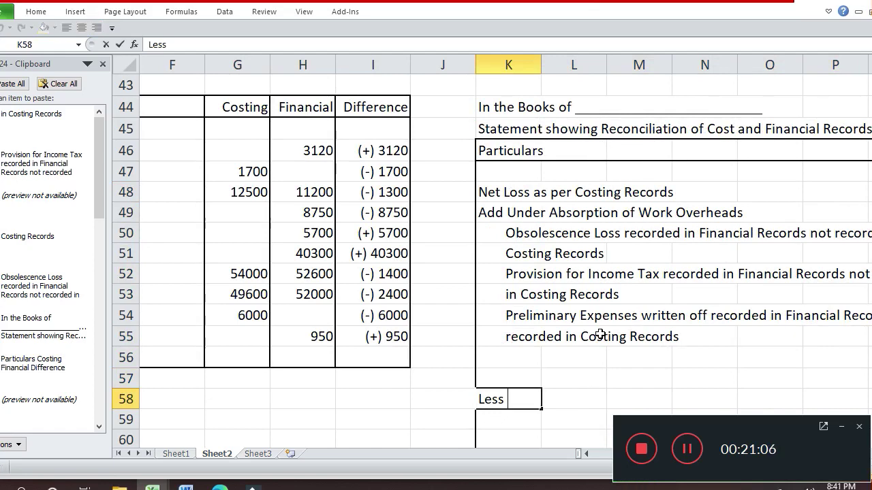
type("Over")
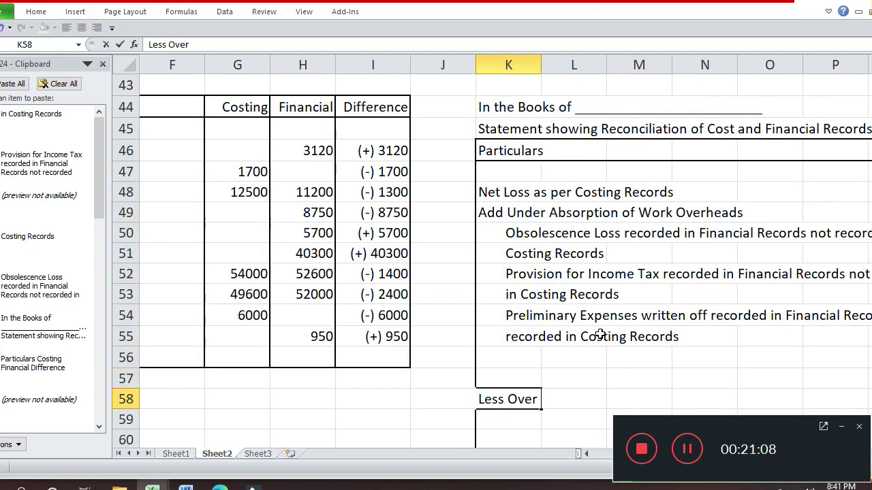
type(" Abs")
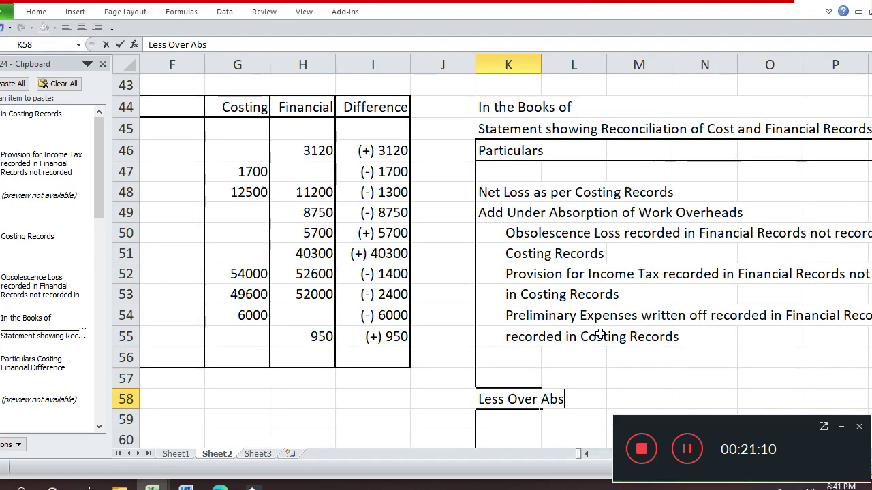
type("orpt")
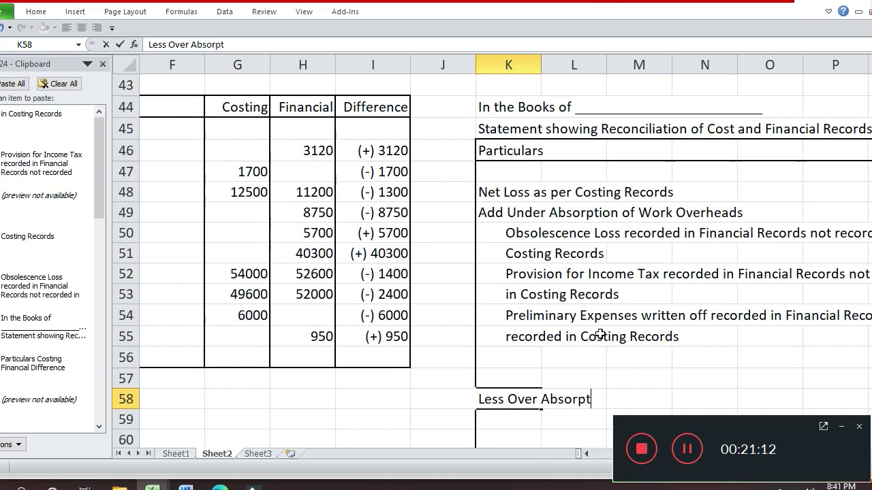
type("ion of A")
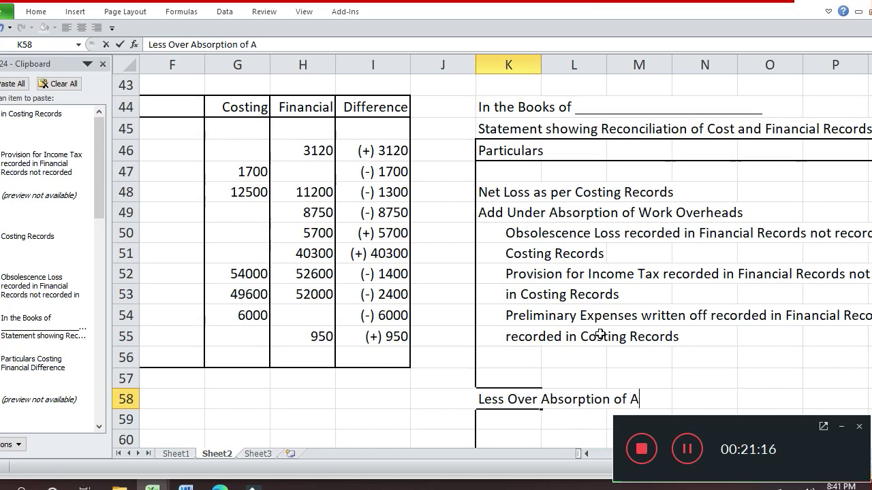
type("dministra")
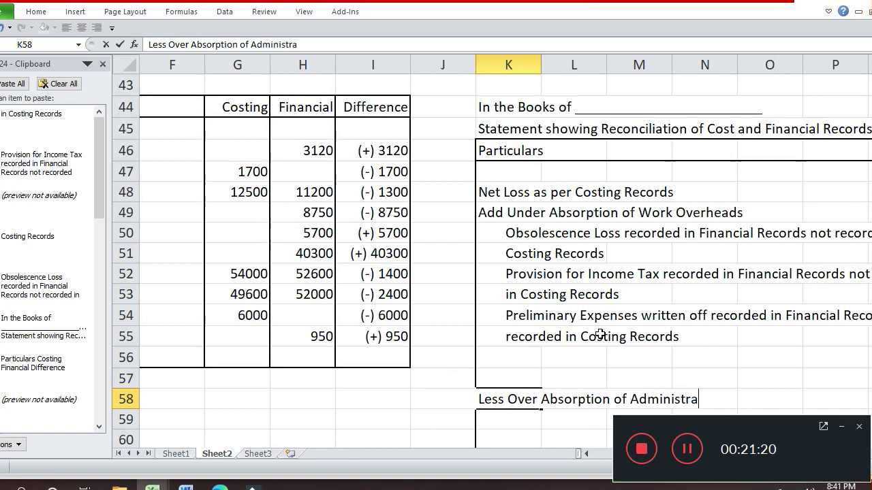
type("y")
type("ve")
type(" Overhe")
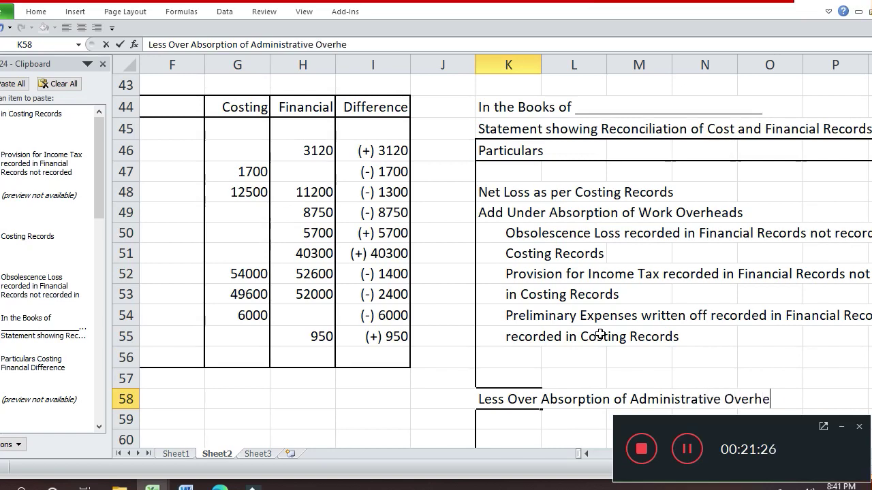
type("ads")
key("Return")
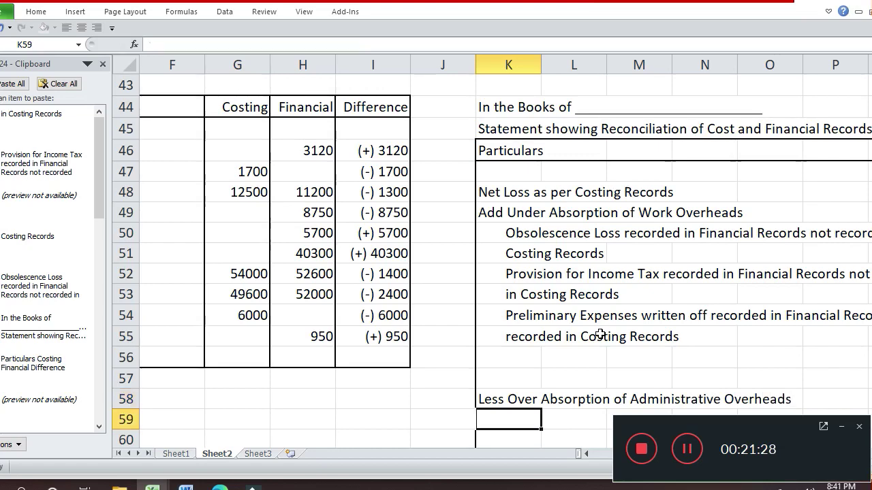
Check the Administrative Overheads row of the third differences table for its difference amount
key("Up")
key("Left")
key("Left")
key("Left")
key("Left")
key("Left")
key("Left")
key("Left")
key("Left")
key("Left")
key("Left")
key("Up")
key("Up")
key("Up")
key("Up")
key("Up")
key("Up")
key("Up")
key("Up")
key("Up")
key("Up")
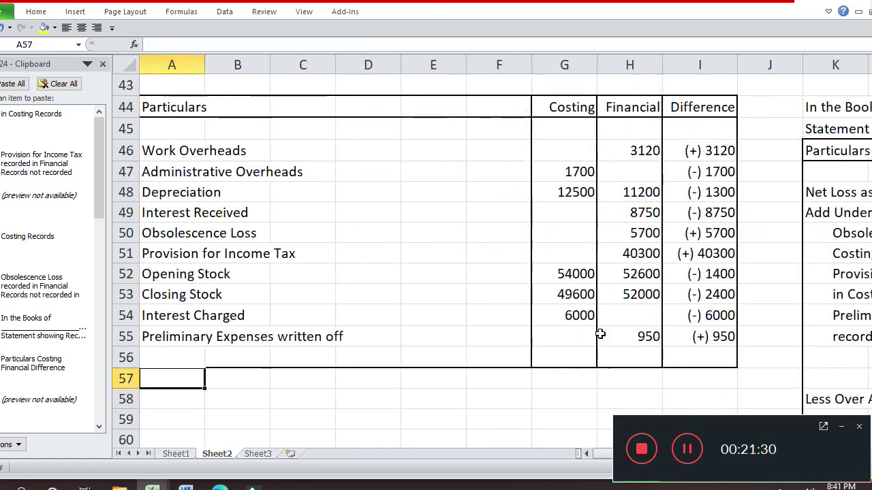
key("Up")
key("Right")
key("Right")
key("Right")
key("Right")
key("Right")
key("Right")
key("Right")
key("Right")
key("Right")
key("Right")
key("Right")
key("Right")
key("Right")
key("Right")
key("Right")
key("Right")
key("Right")
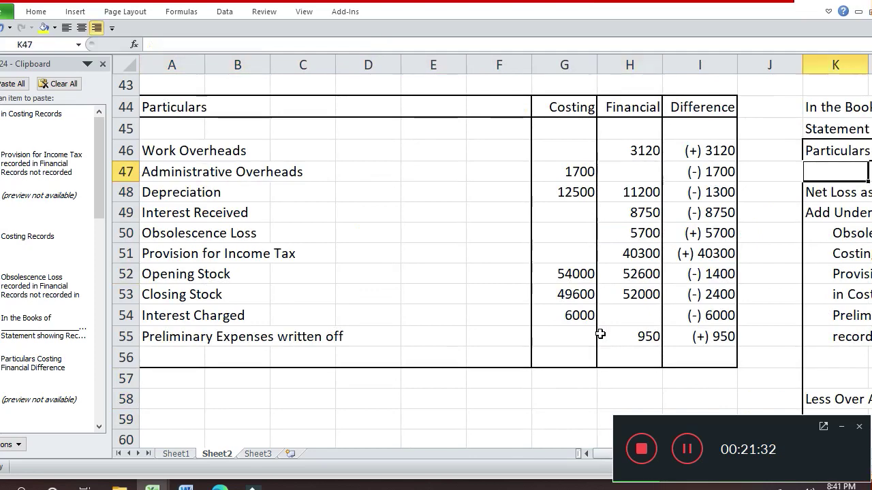
Enter 1700 in cell R58 as the amount for over absorption of administrative overheads
key("Down")
key("Down")
key("Down")
key("Down")
key("Down")
key("Down")
key("Down")
key("Down")
key("Down")
key("Down")
key("Down")
key("Down")
key("Down")
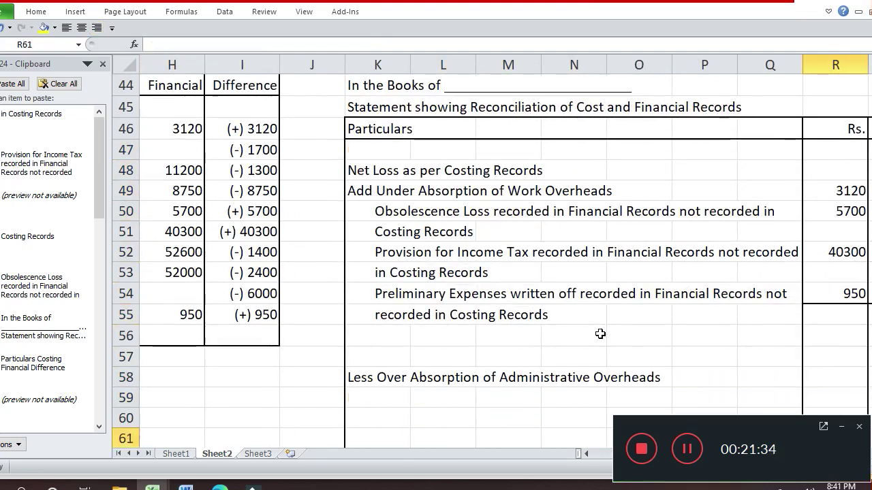
key("Up")
key("Up")
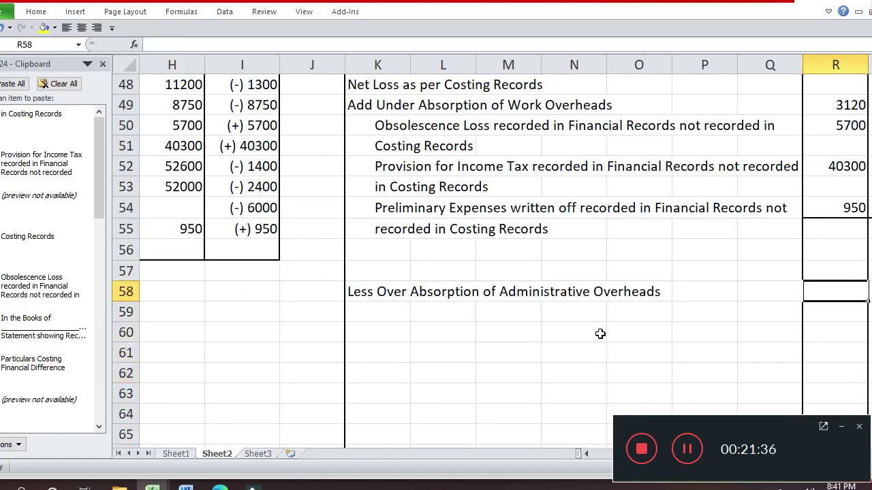
type("1700")
key("Return")
Examine the costing, financial and difference amounts of the Depreciation row in the third differences table
key("Left")
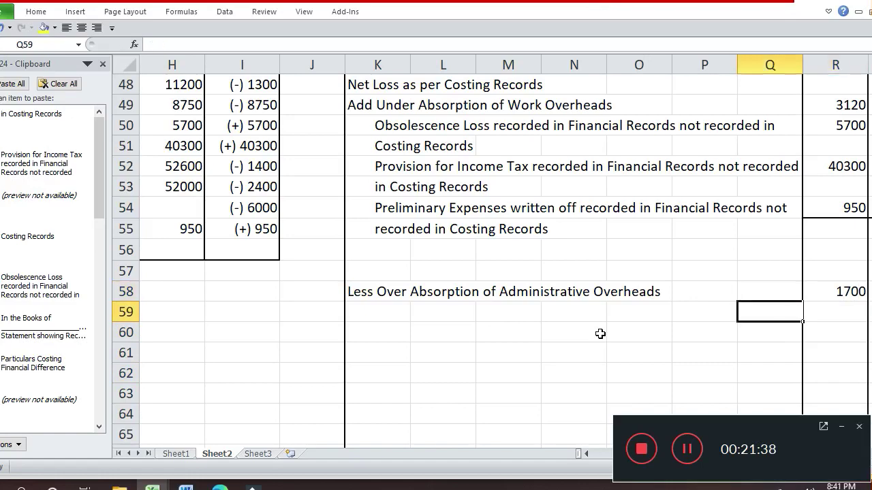
key("Home")
key("Up")
key("Up")
key("Up")
key("Up")
key("Up")
key("Up")
key("Up")
key("Up")
key("Up")
key("Up")
key("Up")
key("Up")
key("Up")
key("Up")
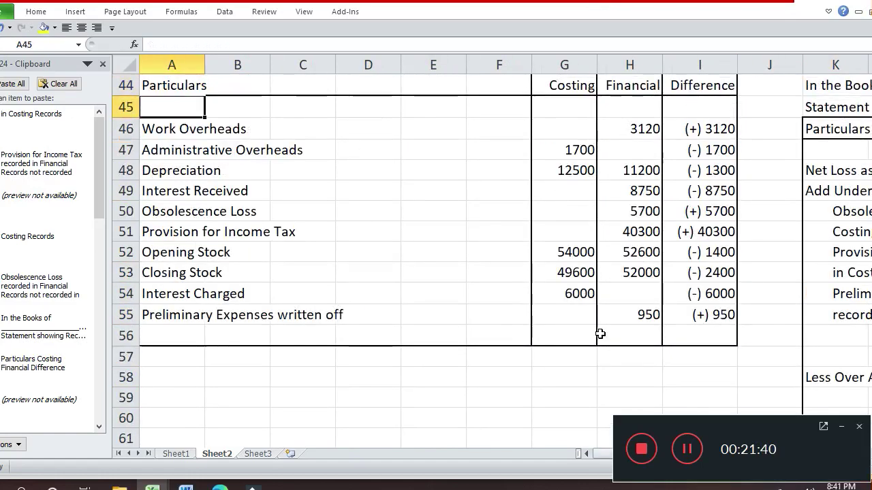
key("Down")
key("Down")
key("Down")
key("Right")
key("Right")
key("Right")
key("Right")
key("Right")
key("Right")
key("Right")
key("Right")
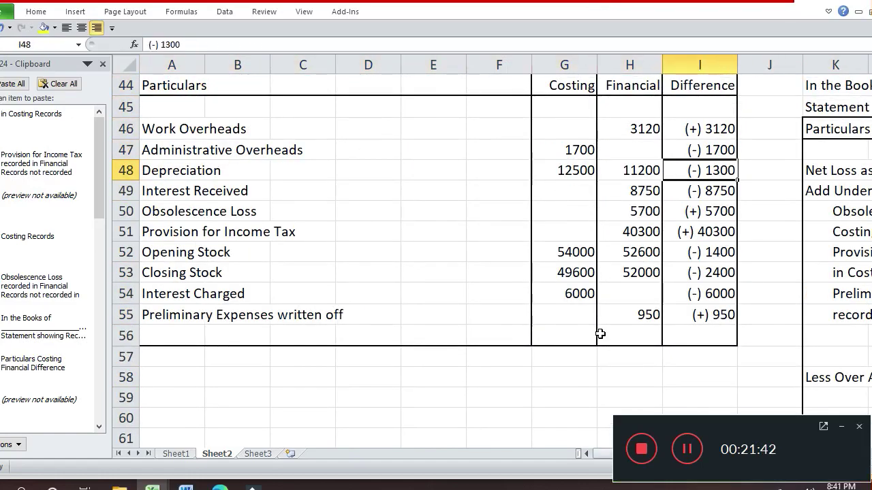
key("Left")
key("Left")
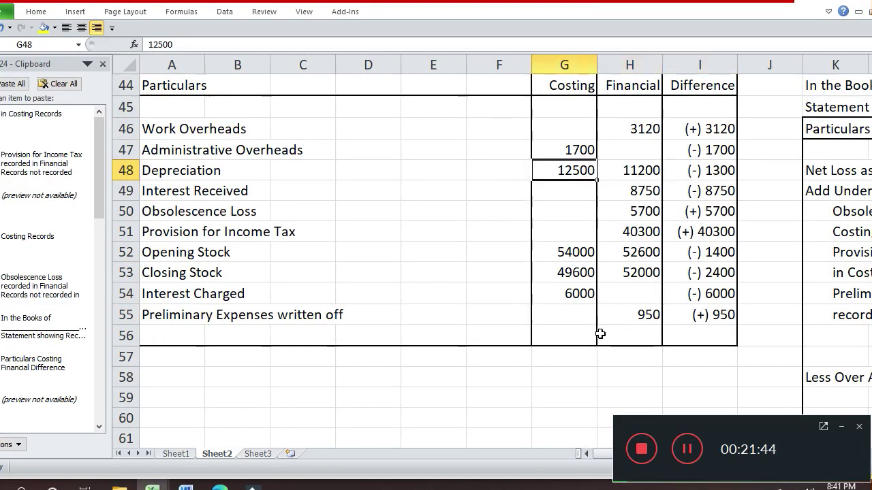
Enter the indented text "Over Absorption" in cell K59 beneath the administrative overheads deduction
key("Down")
key("Down")
key("Down")
key("Down")
key("Down")
key("Down")
key("Down")
key("Down")
key("Down")
key("Down")
key("Right")
key("Right")
key("Right")
key("Right")
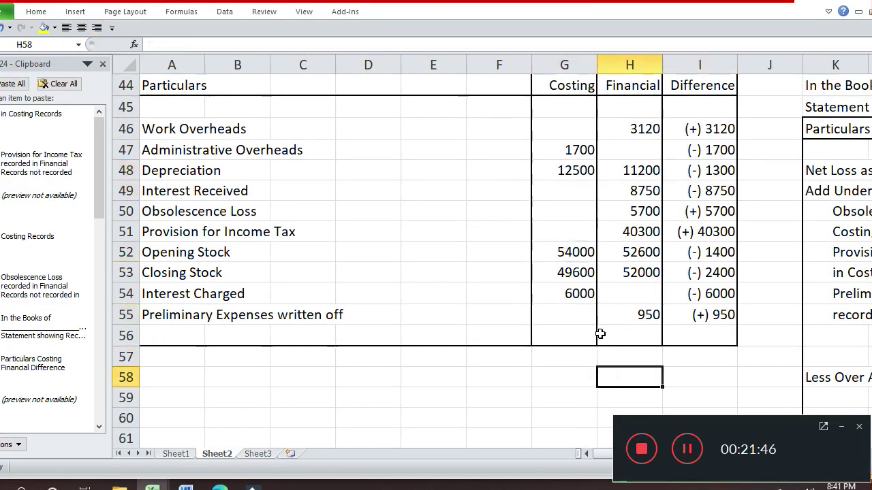
key("Down")
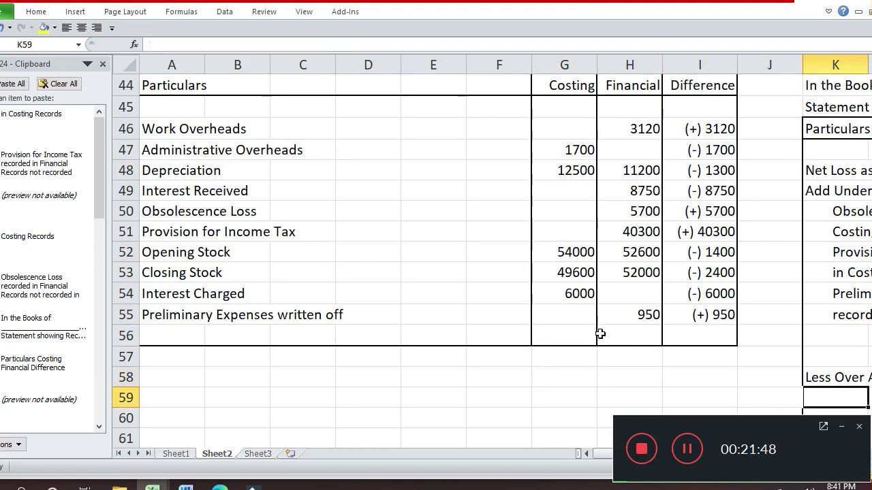
key("Right")
key("Right")
key("Right")
key("Right")
key("Right")
key("Right")
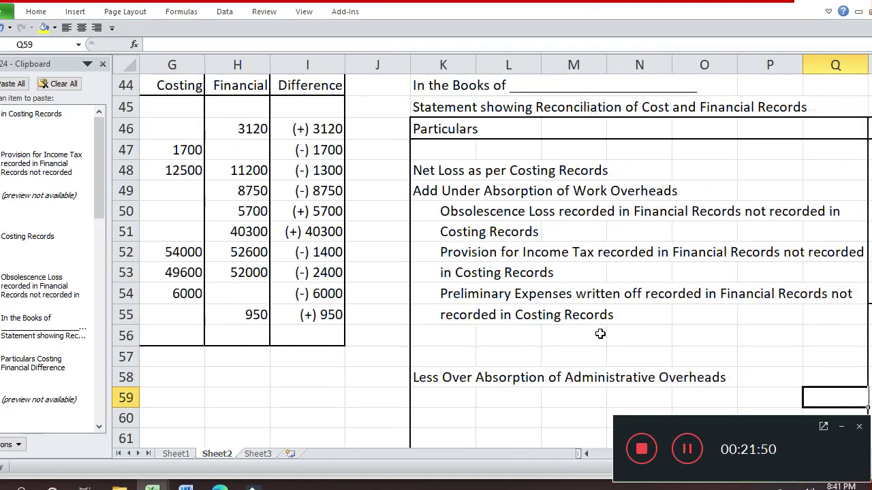
key("Right")
key("Right")
key("Right")
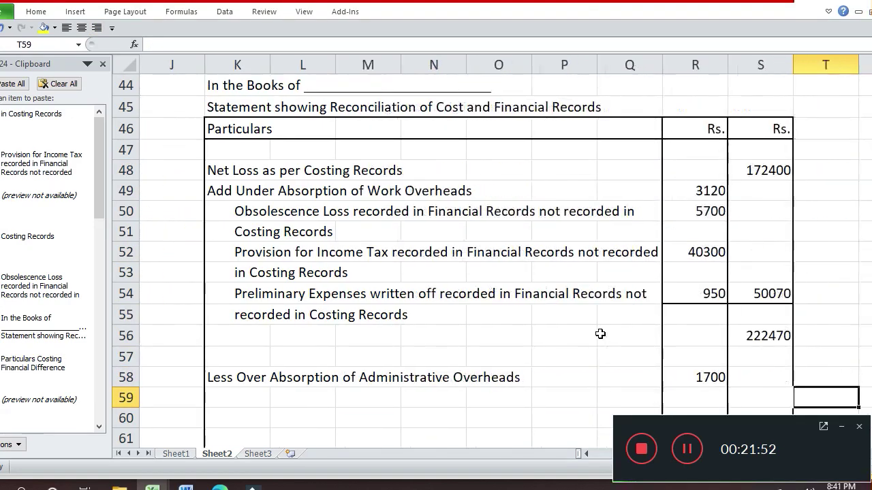
key("Left")
key("Left")
key("Left")
key("Left")
key("Left")
key("Left")
key("Left")
key("Left")
key("Left")
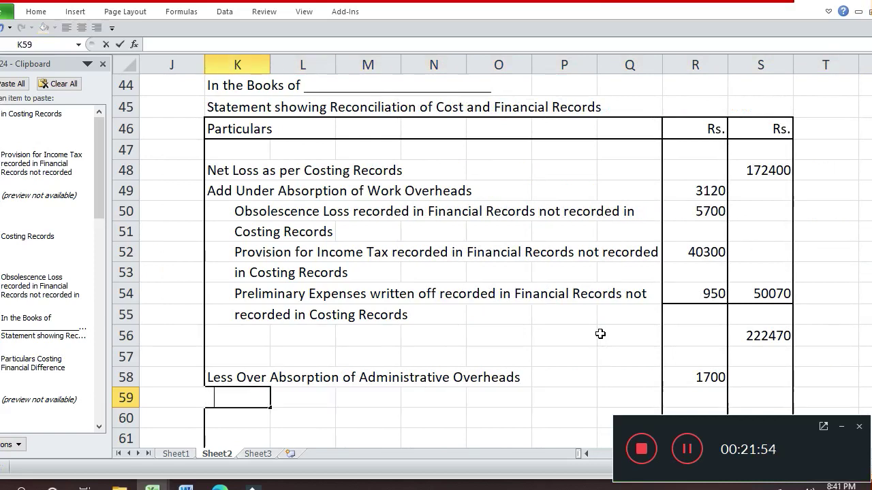
type("Over A")
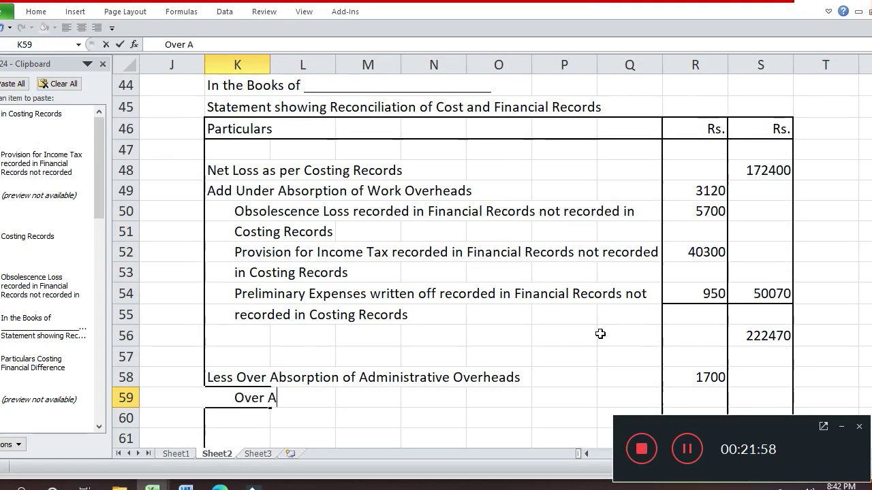
type("bs")
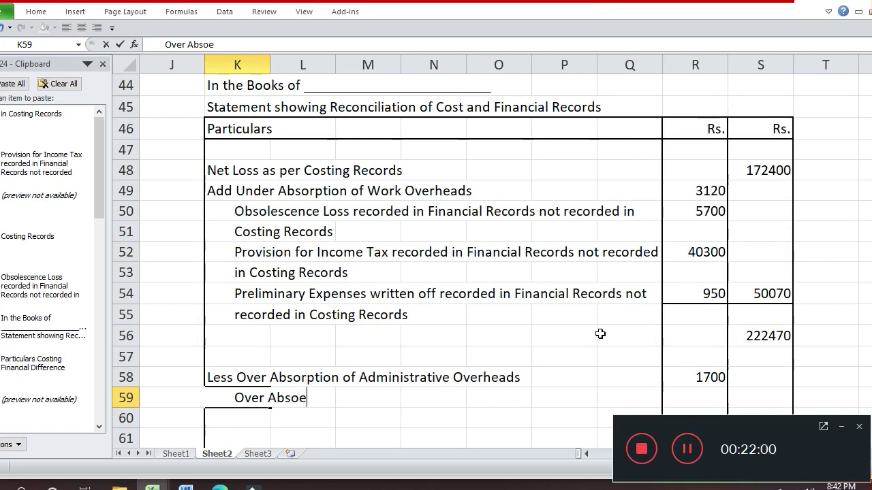
type("orptio ")
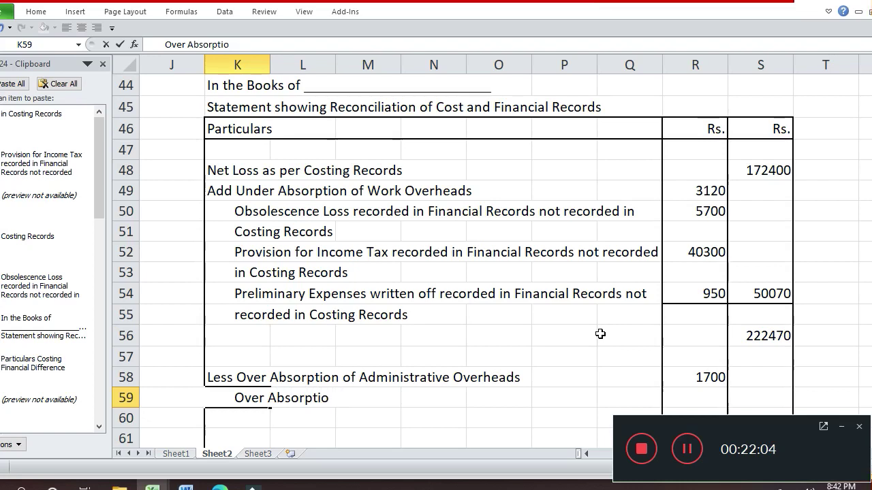
type("n")
key("Return")
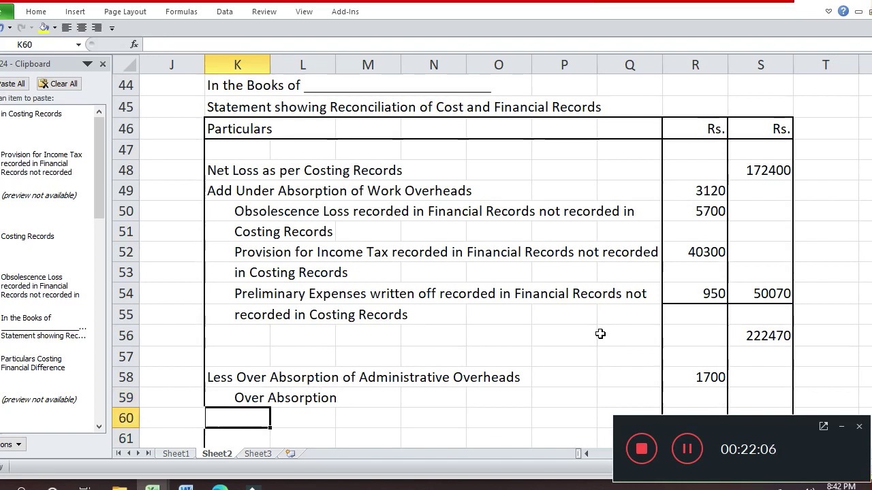
Extend the text in cell K59 to read "Over Absorption of Depreciation" and adjust its indentation
key("Up")
key("F2")
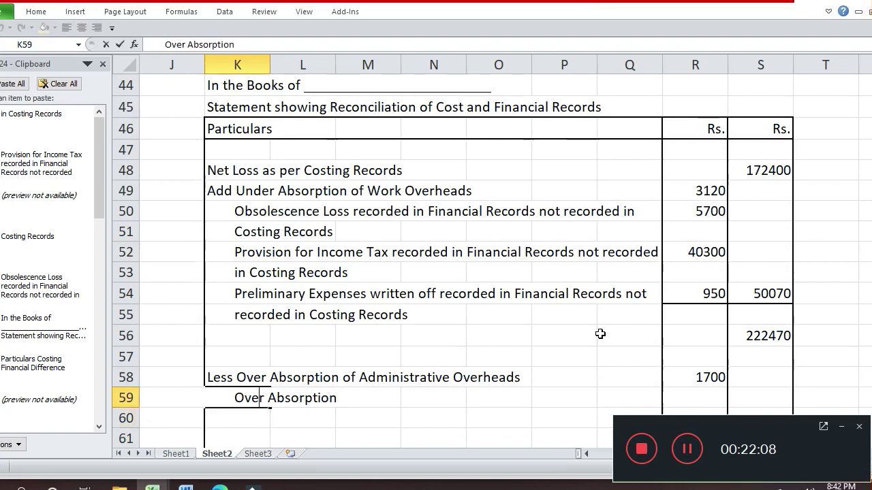
type("Absorption of")
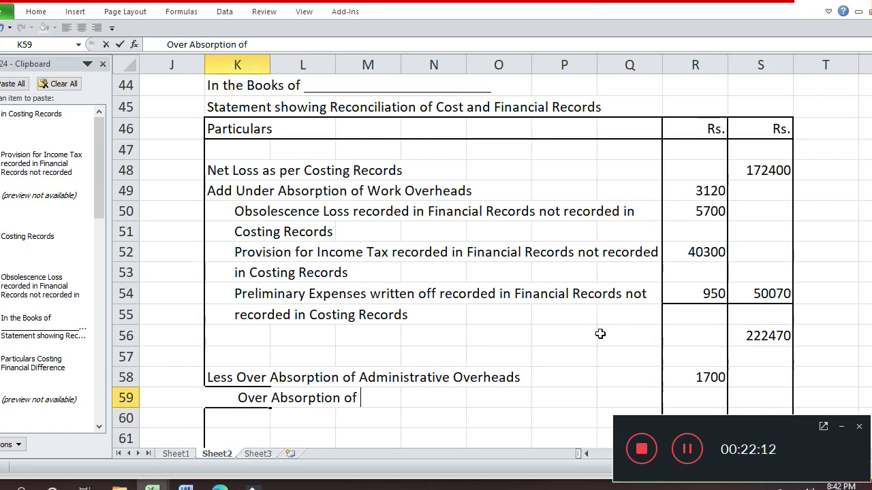
type(" Deprec")
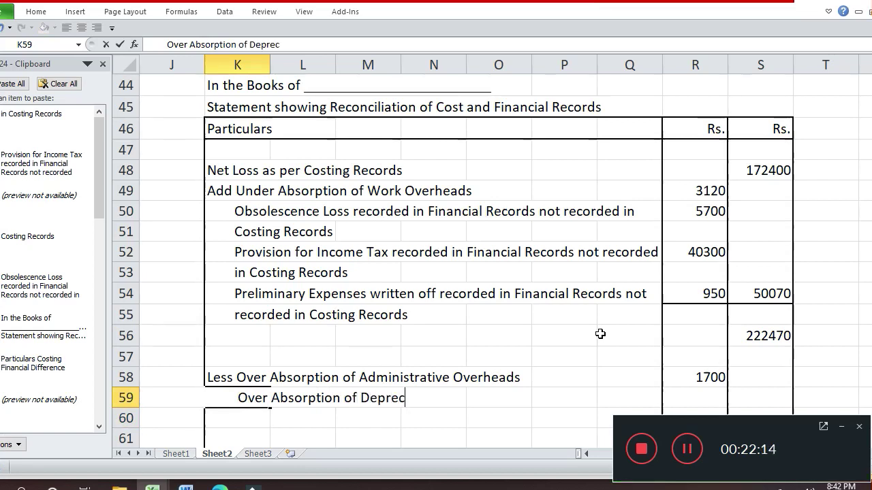
type("iation")
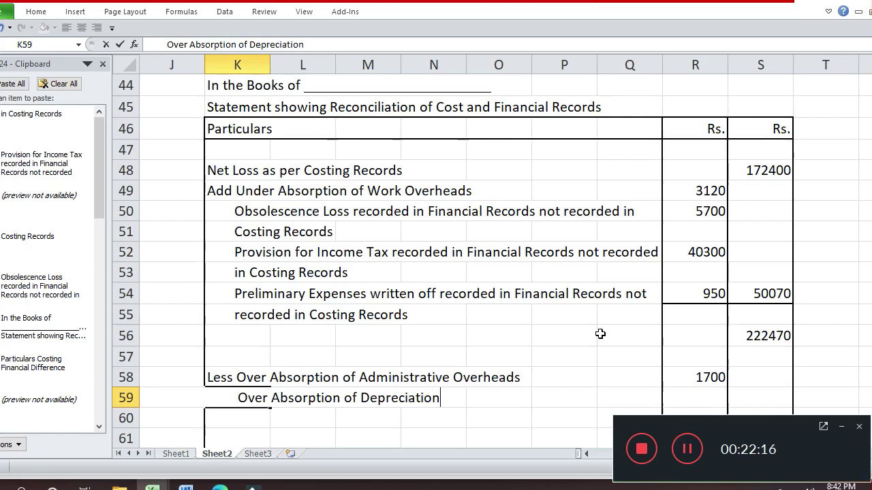
key("Return")
key("Up")
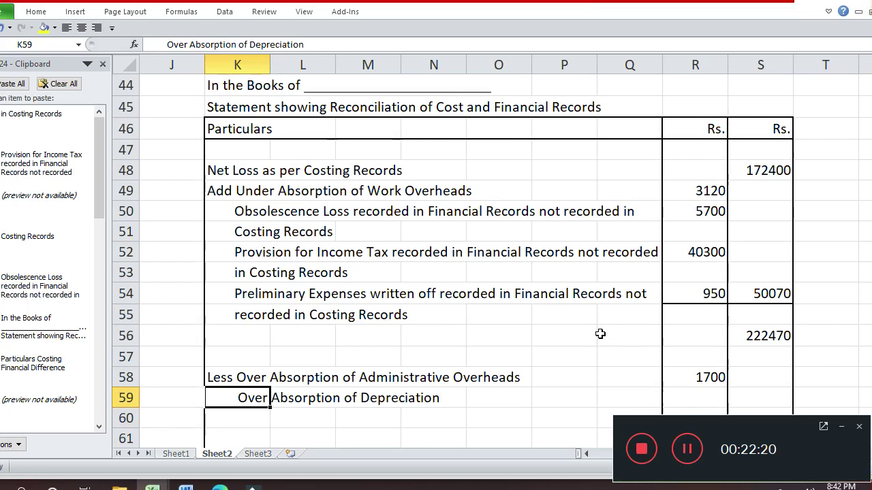
Look up the Depreciation difference in cell I48 of the third differences table
key("alt+Tab")
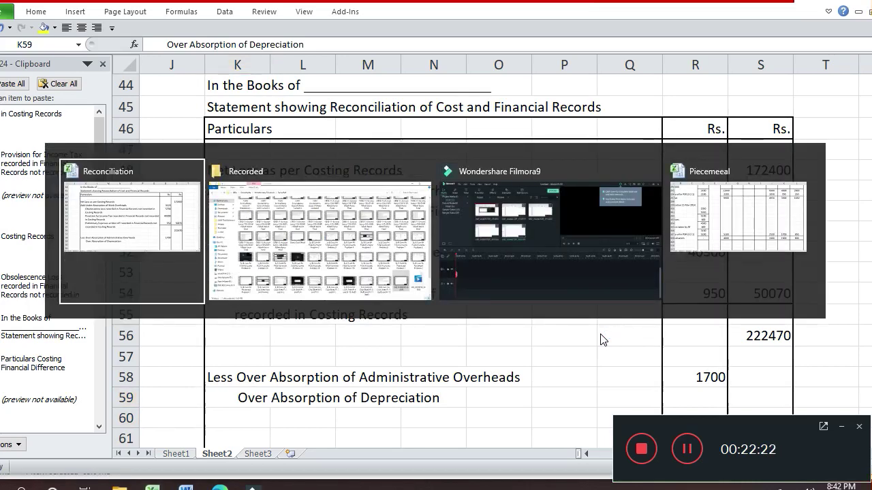
key("Left")
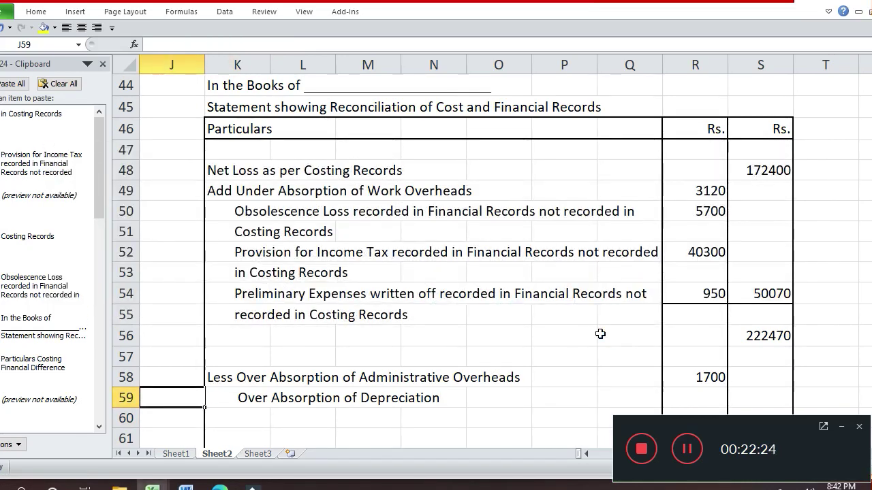
key("Home")
key("Up")
key("Up")
key("Up")
key("Up")
key("Up")
key("Up")
key("Up")
key("Up")
key("Up")
key("Up")
key("Up")
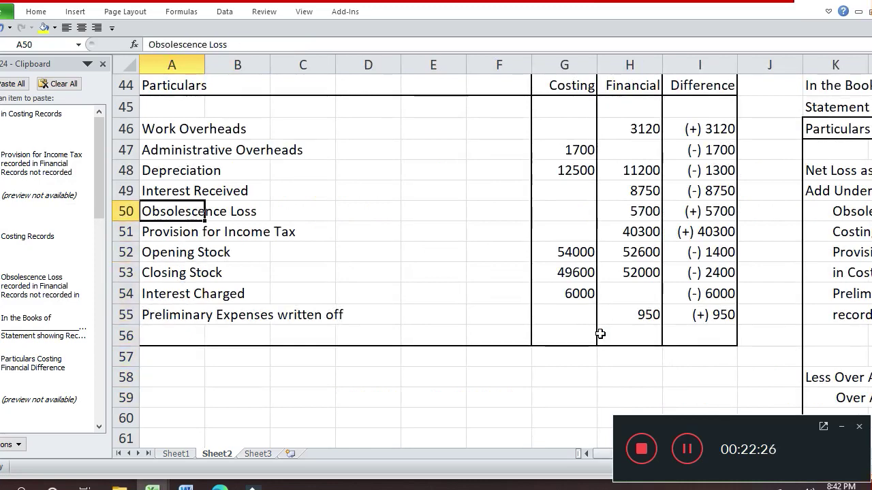
key("Right")
key("Right")
key("Right")
key("Left")
key("Left")
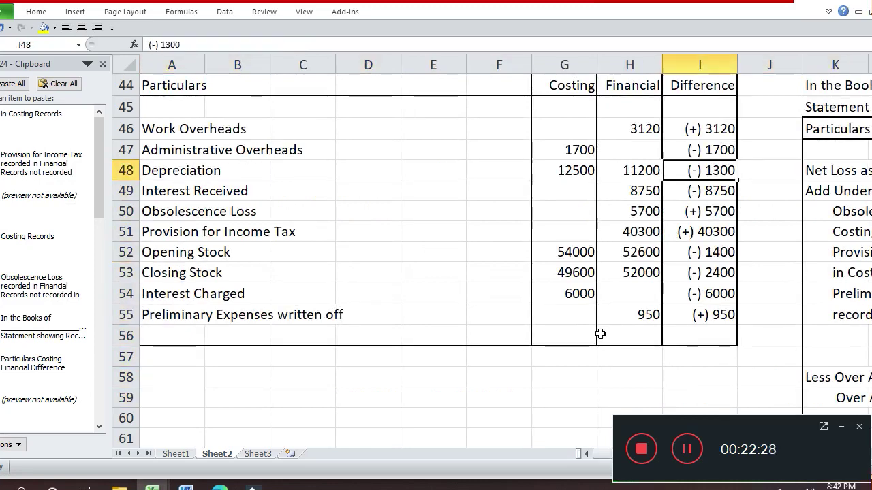
Enter 1300 in cell R59 as the amount for the over absorption of depreciation
key("Down")
key("Down")
key("Down")
key("Down")
key("Down")
key("Down")
key("Down")
key("Down")
key("Down")
key("Down")
key("Down")
key("Down")
key("Down")
key("Down")
key("Down")
key("Down")
key("Down")
key("Down")
key("Down")
key("Down")
key("Up")
key("Up")
key("Up")
key("Up")
key("Up")
key("Up")
key("Up")
key("Up")
key("Up")
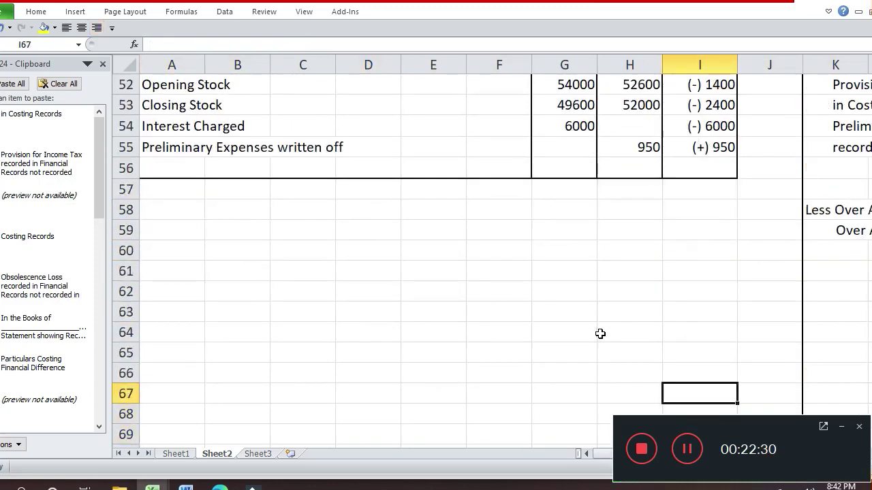
key("Right")
key("Right")
key("Right")
key("Right")
key("Right")
key("Right")
key("Right")
key("Right")
key("Right")
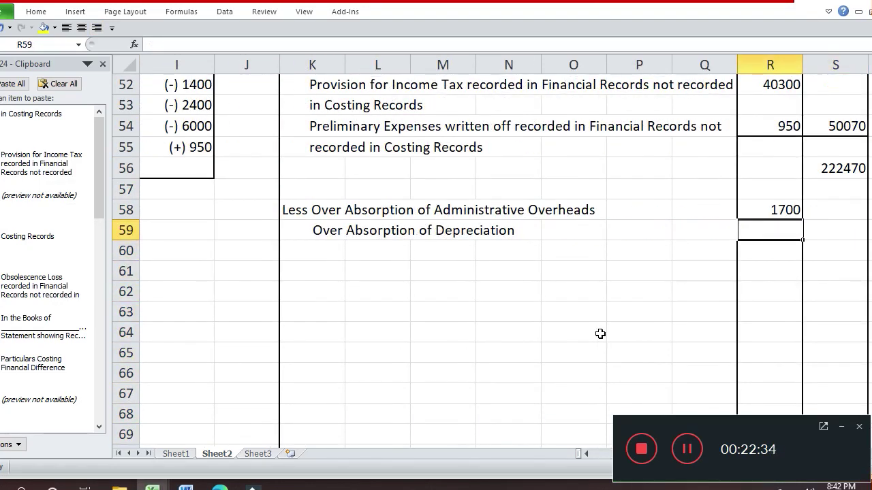
type("1300")
key("Return")
Look up the item following Depreciation in the third differences table
key("Left")
key("Left")
key("Left")
key("Left")
key("Left")
key("Left")
key("Left")
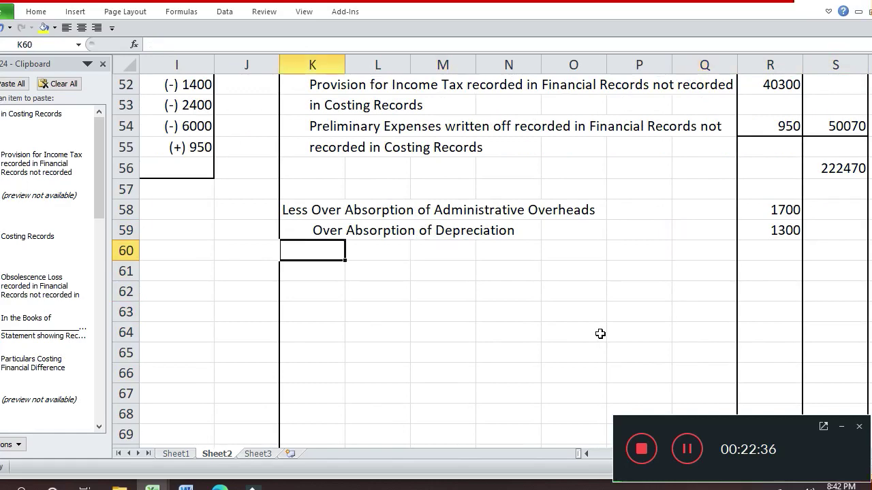
key("Home")
key("Up")
key("Up")
key("Up")
key("Up")
key("Up")
key("Up")
key("Up")
key("Up")
key("Up")
key("Up")
key("Up")
key("Up")
key("Up")
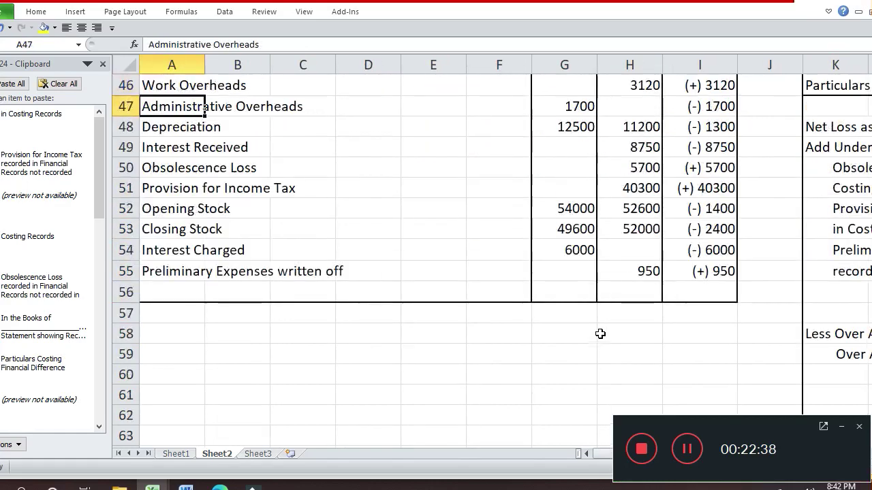
key("Down")
key("Right")
key("Down")
key("Left")
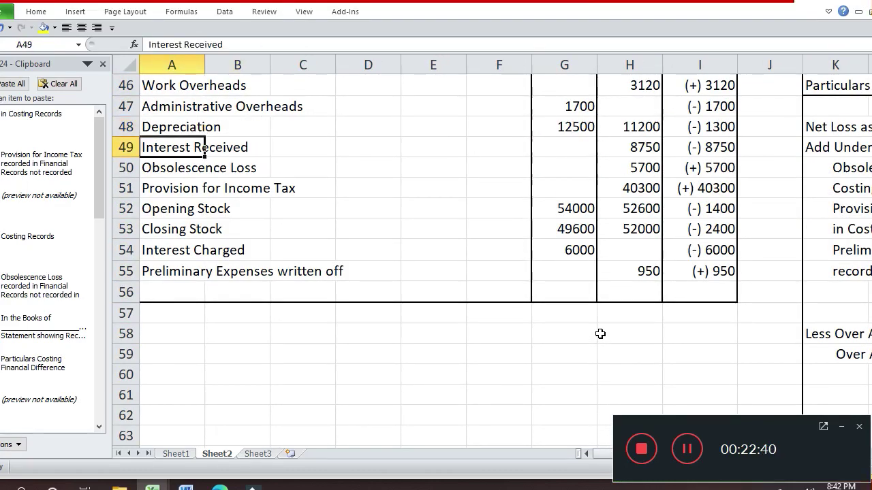
Copy the Obsolescence Loss description from cell K50 into cell K60, beneath the depreciation deduction
key("Down")
key("Right")
key("Right")
key("Right")
key("Right")
key("Right")
key("Right")
key("Right")
key("Right")
key("Right")
key("Right")
key("Right")
key("Right")
key("Right")
key("Right")
key("Right")
key("Right")
key("Left")
key("Left")
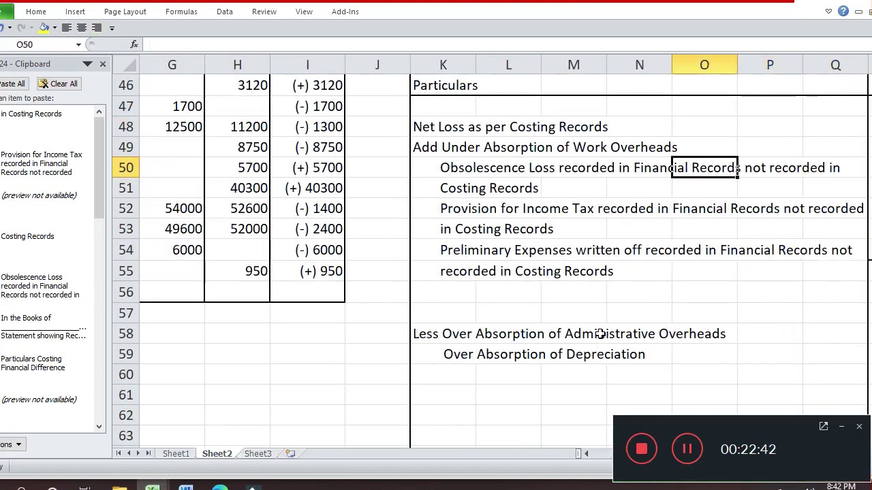
key("Left")
key("Left")
key("Left")
key("Left")
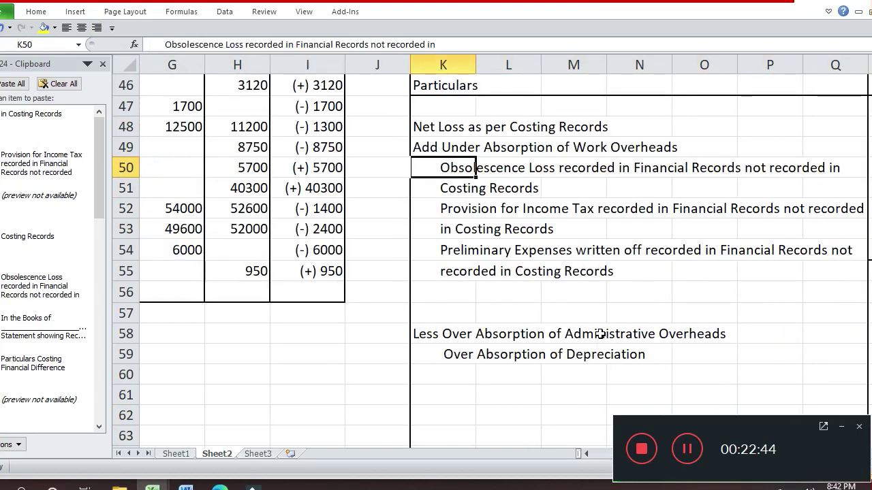
key("ctrl+c")
key("Down")
key("Down")
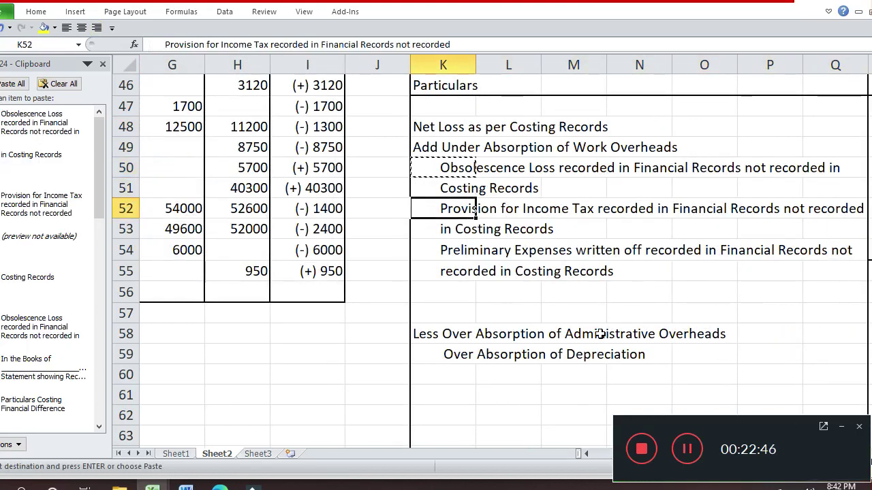
key("Down")
key("Down")
key("Down")
key("Down")
key("Down")
key("Down")
key("Down")
key("Down")
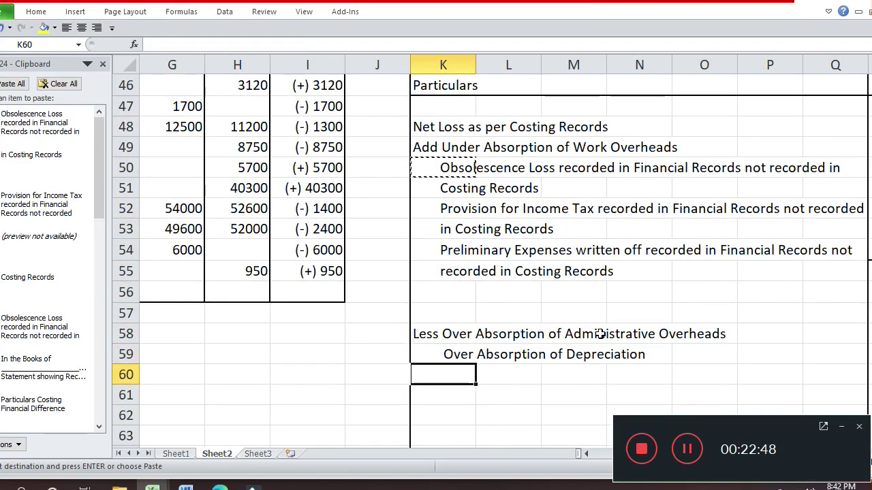
key("Return")
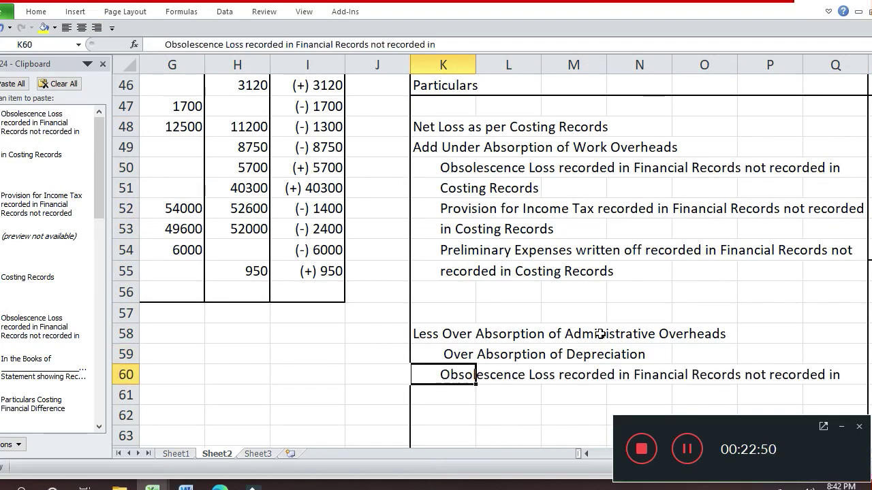
Replace "Obsolescence Loss" with "Interest Received" in cell K60, keeping the rest of the description
key("F2")
key("Left")
key("Left")
key("Left")
key("Left")
key("Left")
key("Left")
key("Left")
key("Left")
key("Left")
key("Left")
key("Left")
key("Left")
key("Left")
key("Left")
key("Left")
key("Left")
key("Left")
key("Left")
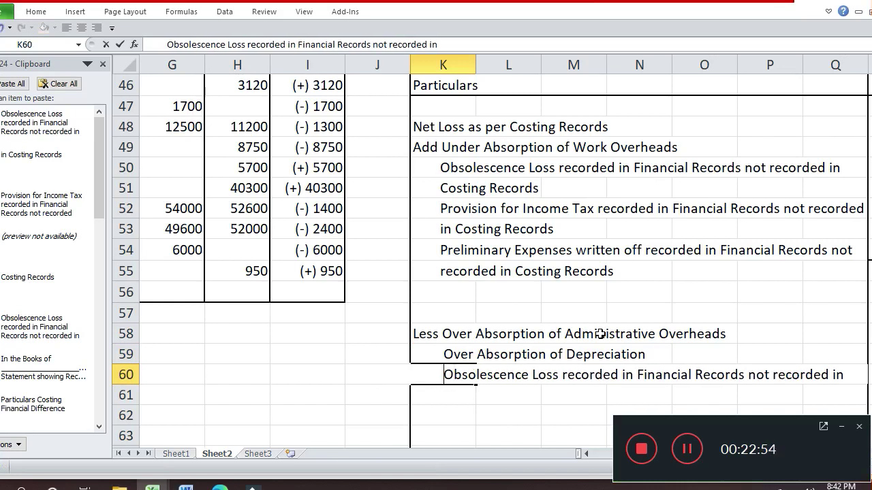
key("shift+Right")
key("shift+Right")
key("shift+Right")
key("shift+Right")
key("shift+Right")
key("shift+Right")
key("shift+Right")
key("shift+Right")
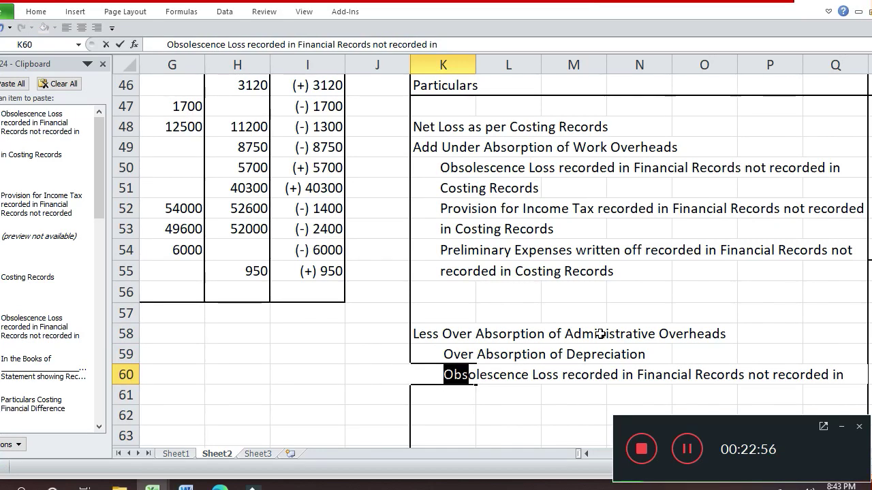
key("shift+Right")
key("shift+Right")
key("shift+Right")
key("shift+Right")
key("shift+Right")
key("shift+Right")
key("shift+Right")
key("shift+Right")
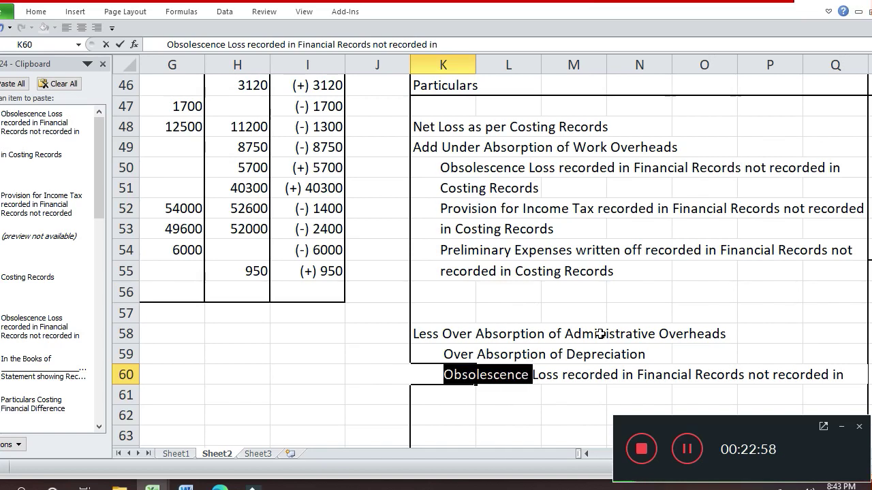
key("shift+Right")
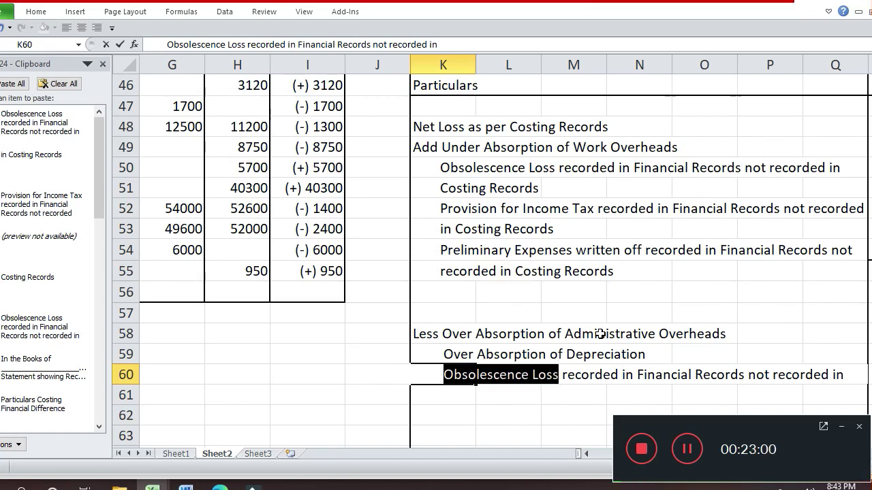
type("Intere")
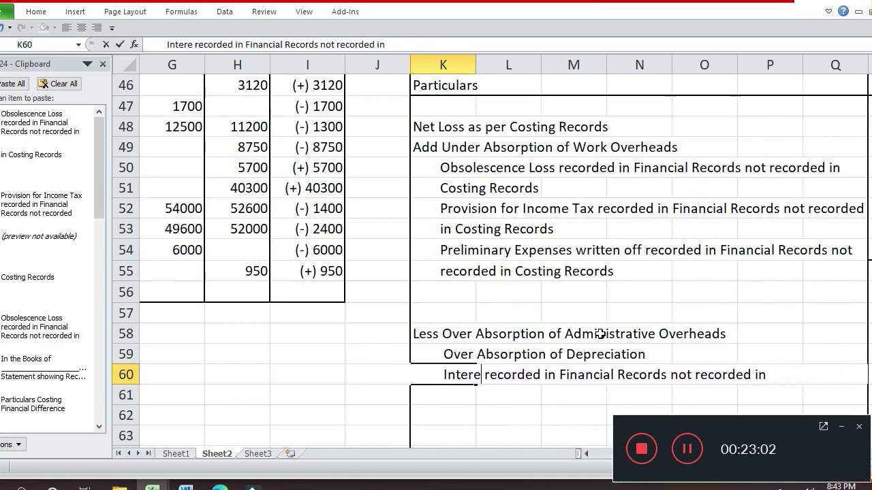
type("st Rec")
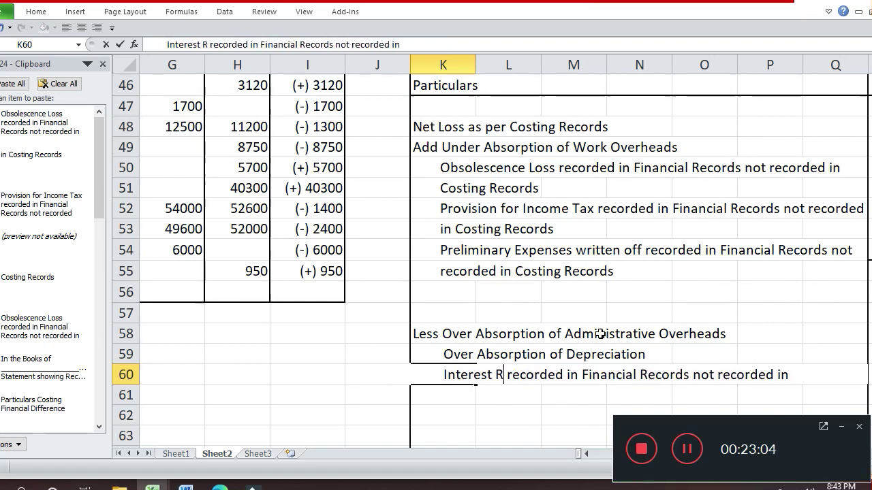
type("eived")
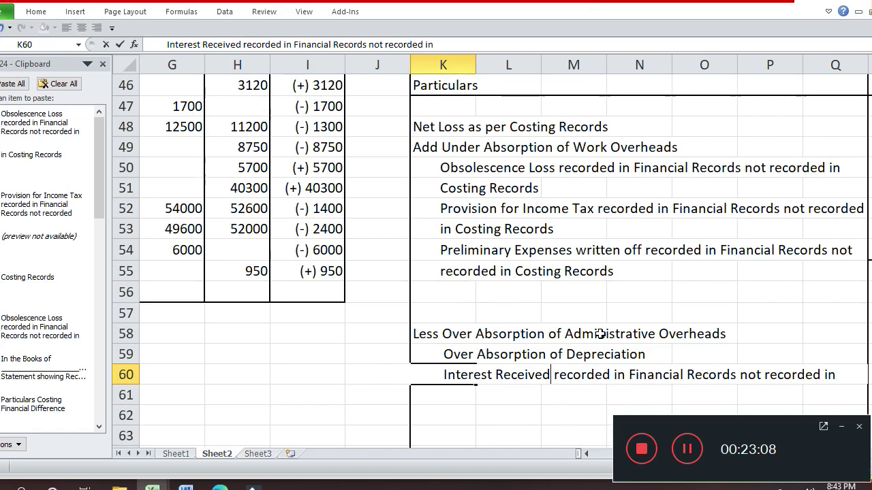
key("Return")
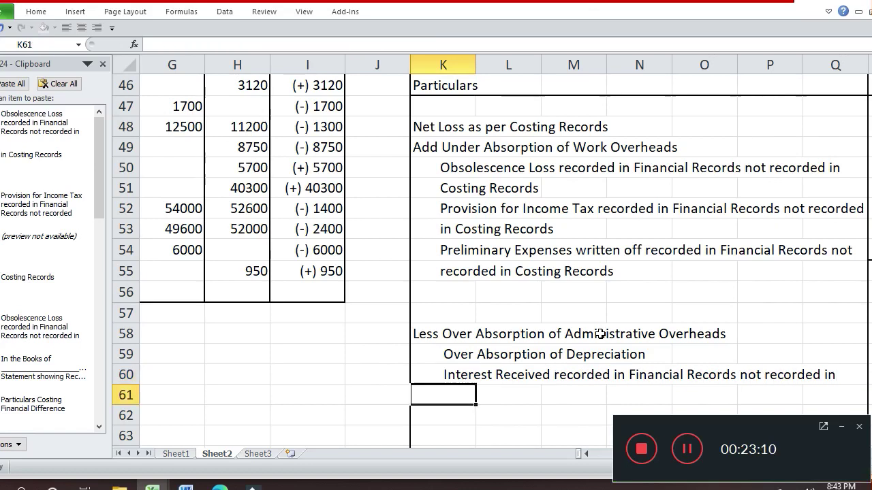
Copy the "Costing Records" text from cell K51 into cell K61 to complete the interest received description
key("Up")
key("Up")
key("Up")
key("Up")
key("Up")
key("Up")
key("Up")
key("Up")
key("Up")
key("Up")
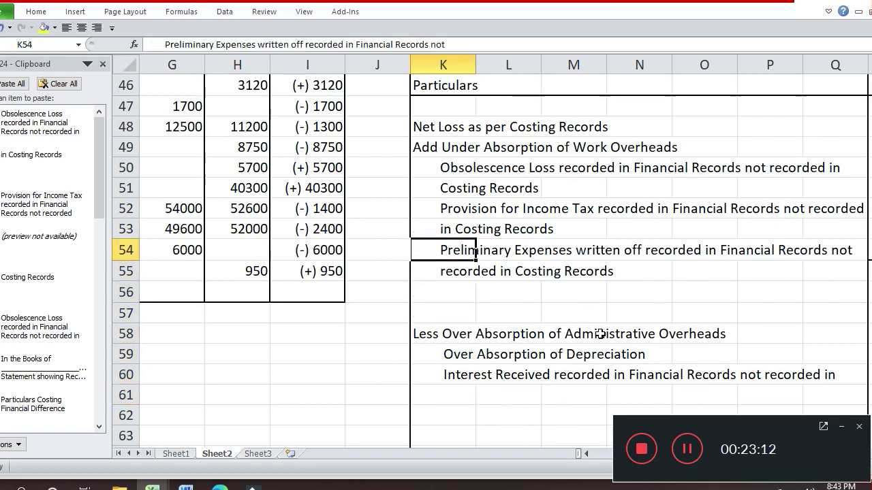
key("ctrl+c")
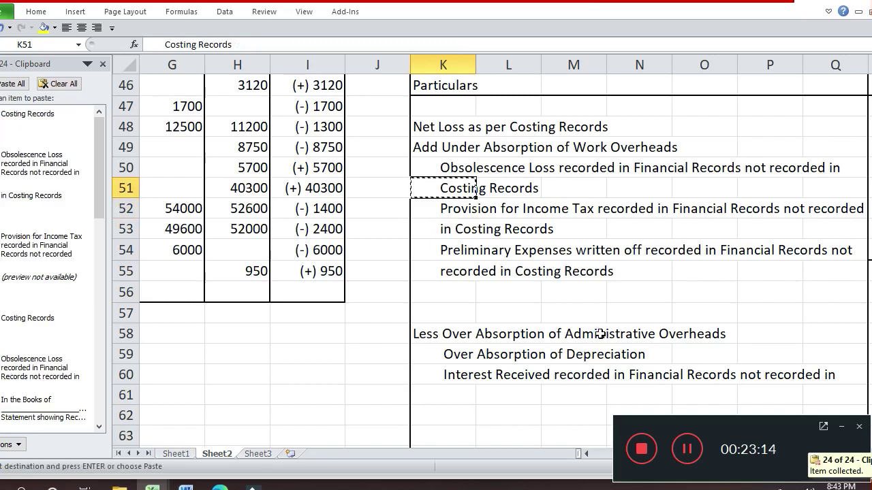
key("Down")
key("Down")
key("Down")
key("Down")
key("Down")
key("Down")
key("Down")
key("Down")
key("Down")
key("Down")
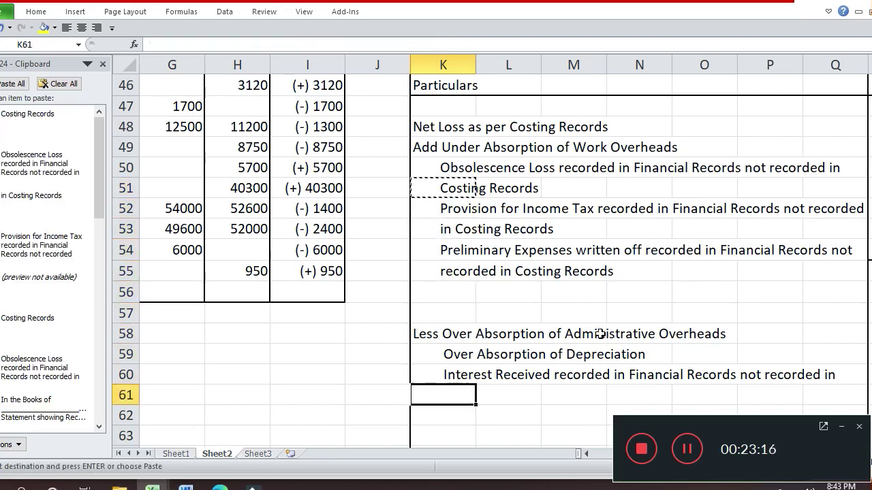
key("Return")
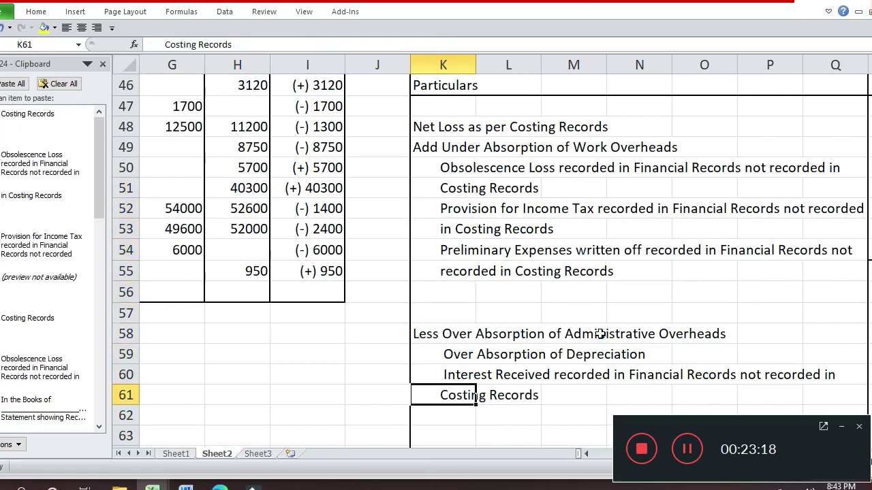
Indent "Costing Records" in cell K61 slightly so it lines up with the interest received line above
key("F2")
key("Left")
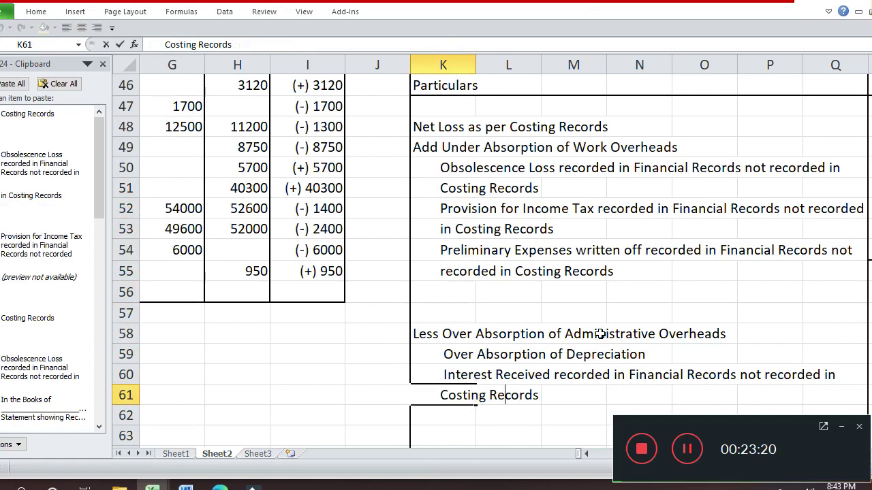
key("Left")
key("Left")
key("Left")
key("Left")
key("Home")
key("Return")
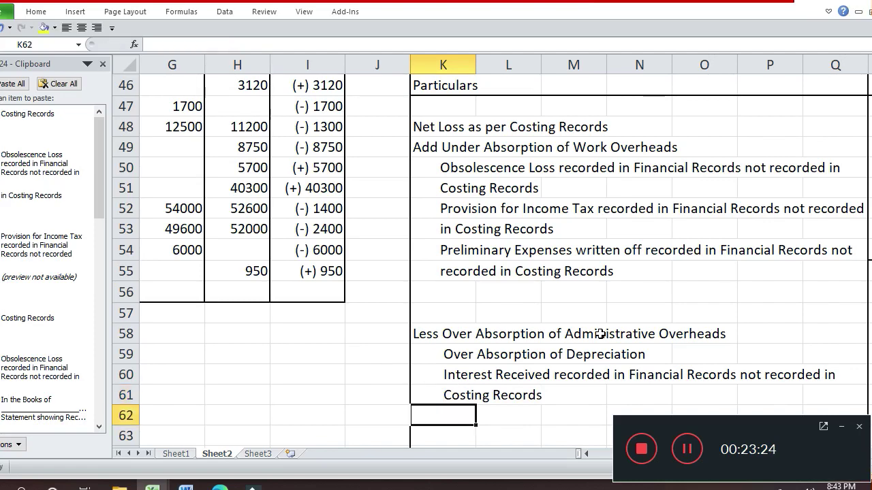
Look up the difference amount for Interest Received in the third differences table
key("Up")
key("Left")
key("Home")
key("Up")
key("Up")
key("Up")
key("Up")
key("Up")
key("Up")
key("Up")
key("Up")
key("Up")
key("Up")
key("Up")
key("Up")
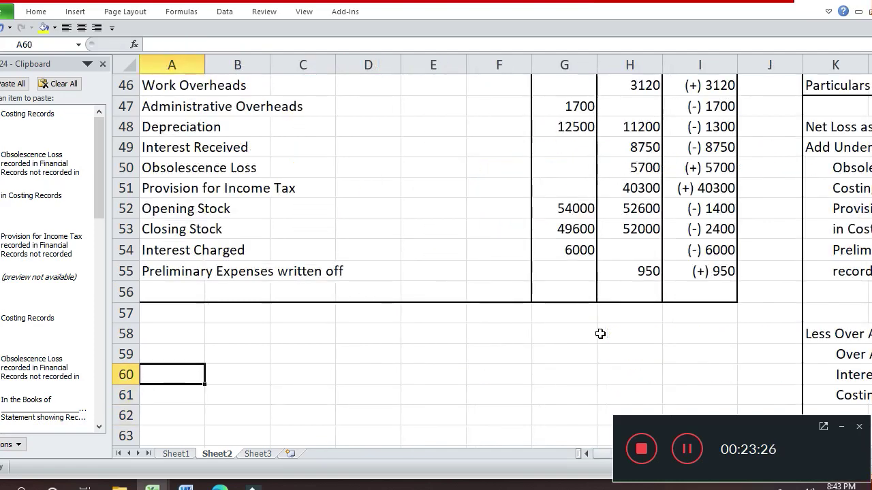
key("Up")
key("Down")
Enter 5780 in cell R60 as the amount for the interest received deduction
key("Right")
key("Right")
key("Right")
key("Right")
key("Right")
key("Right")
key("Right")
key("Right")
key("Right")
key("Right")
key("Right")
key("Right")
key("Right")
key("Right")
key("Right")
key("Right")
key("Right")
key("Right")
key("Right")
key("Right")
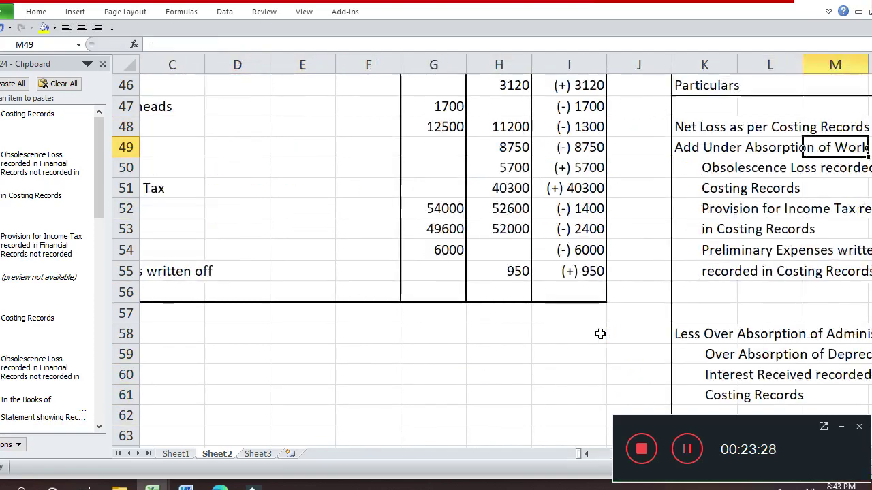
key("Down")
key("Down")
key("Down")
key("Down")
key("Down")
key("Down")
key("Down")
key("Left")
key("Left")
key("Left")
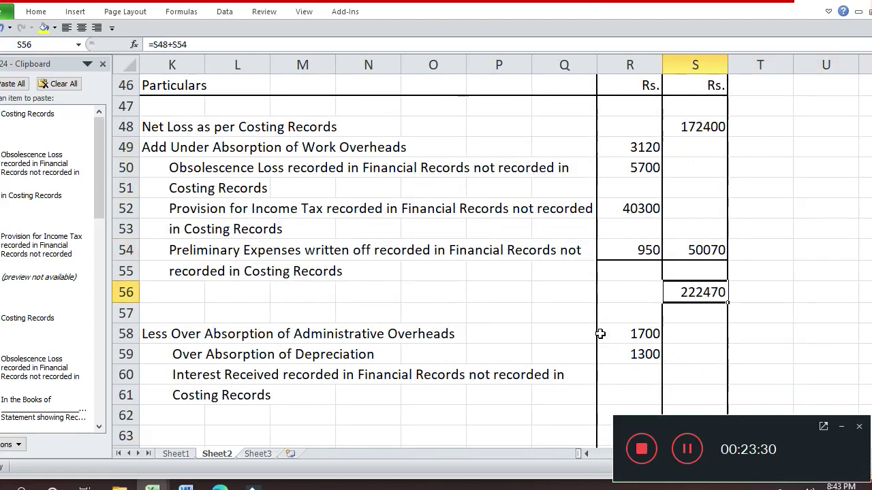
key("Down")
key("Down")
key("Down")
key("Down")
type("57")
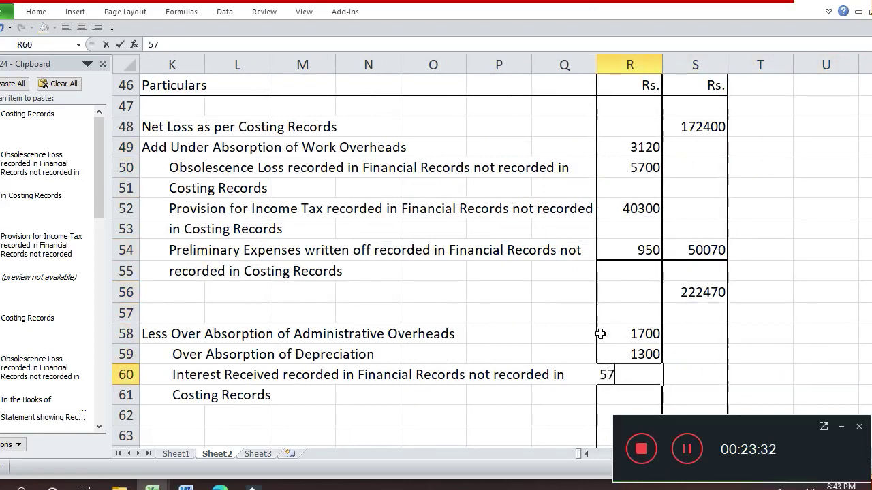
type("80")
key("Return")
Look up the next deduction item after Interest Received in the third differences table
key("Left")
key("Left")
key("Left")
key("Left")
key("Left")
key("Left")
key("Left")
key("Left")
key("Left")
key("Left")
key("Left")
key("Left")
key("Left")
key("Left")
key("Left")
key("Left")
key("Left")
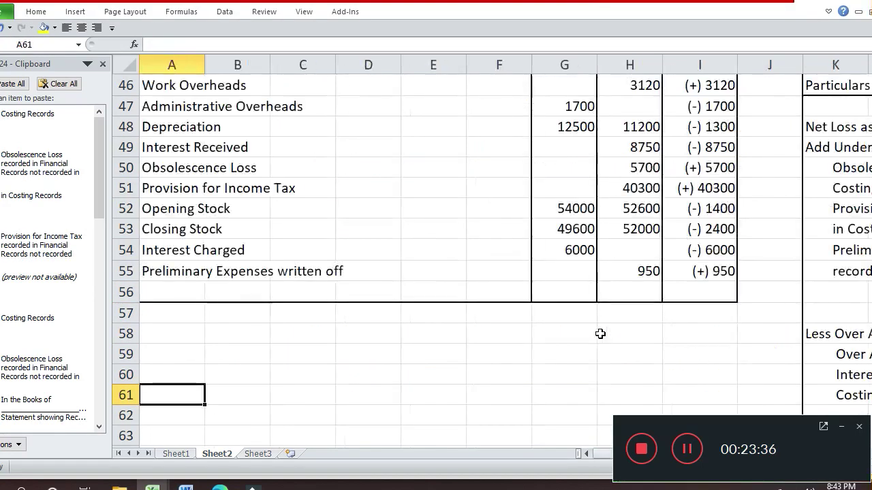
key("Up")
key("Up")
key("Up")
key("Up")
key("Up")
key("Up")
key("Up")
key("Up")
key("Up")
key("Up")
key("Up")
key("Up")
key("Down")
key("Down")
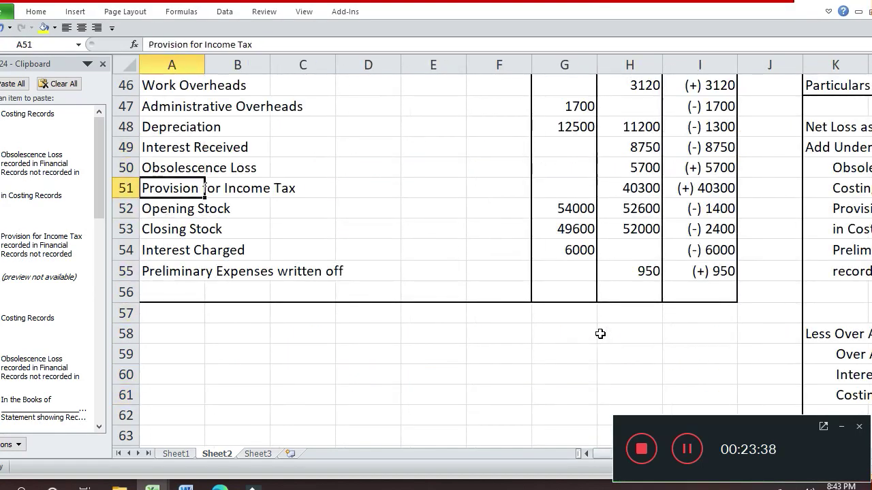
key("Up")
key("Up")
key("Down")
key("Down")
key("Down")
Examine the Opening Stock and Closing Stock amounts and differences in rows 52 and 53
key("Right")
key("Right")
key("Right")
key("Right")
key("Right")
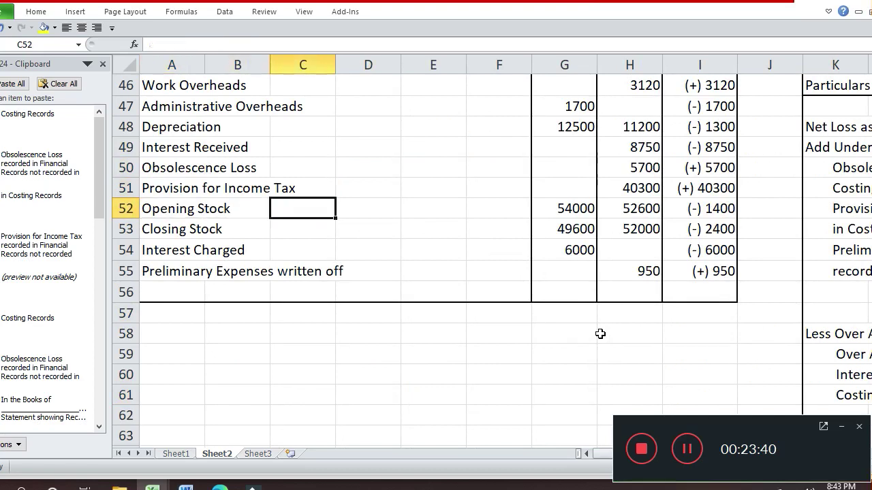
key("Right")
key("Right")
key("Right")
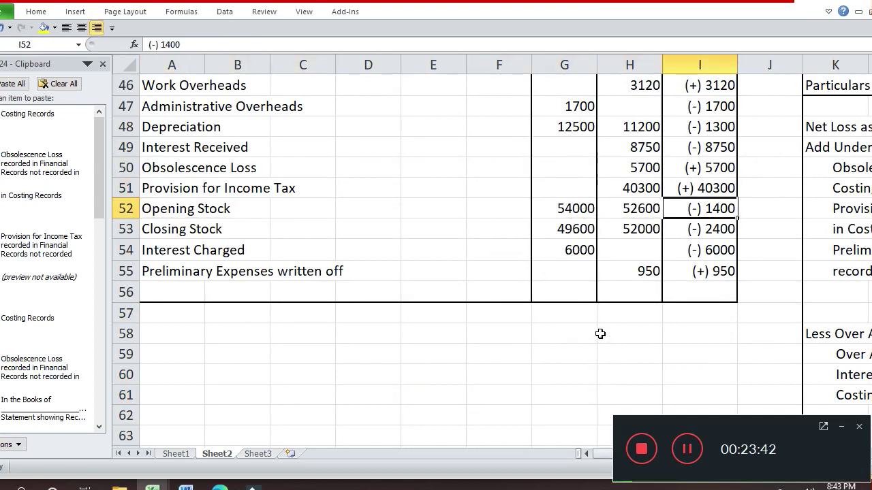
key("Left")
key("Down")
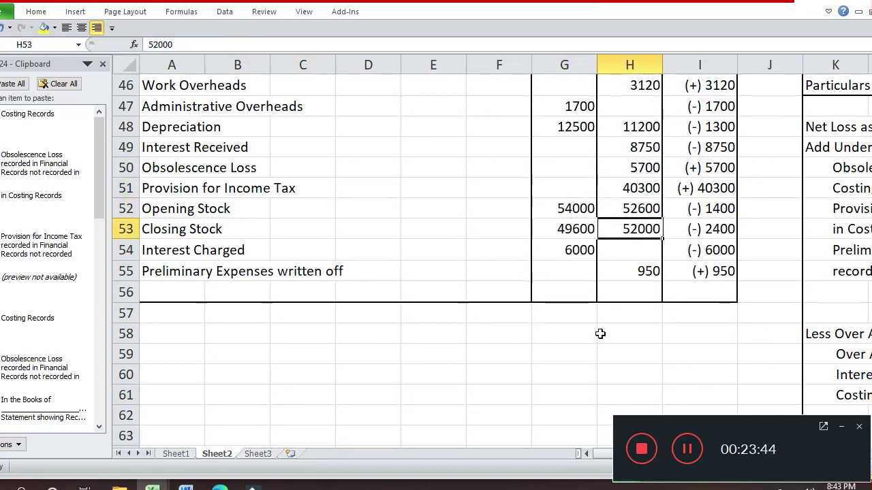
Check the Costing, Financial and Difference column headings of the third differences table against its item rows
key("Up")
key("Up")
key("Up")
key("Up")
key("Up")
key("Up")
key("Up")
key("Up")
key("Up")
key("Up")
key("Up")
key("Up")
key("Up")
key("Up")
key("Up")
key("Up")
key("Up")
key("Down")
key("Down")
key("Down")
key("Down")
key("Down")
key("Down")
key("Down")
key("Down")
key("Down")
key("Down")
key("Down")
key("Down")
key("Down")
key("Down")
key("Down")
key("Down")
key("Down")
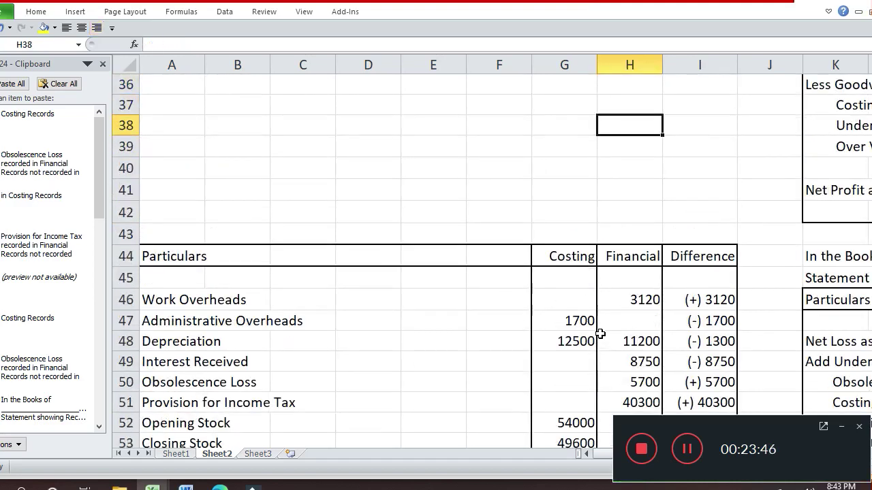
key("Down")
key("Down")
key("Down")
key("Down")
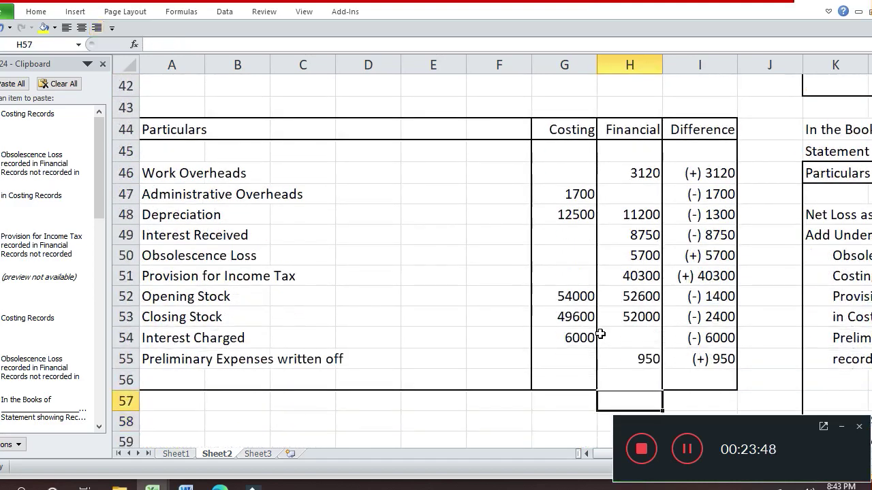
Compare the costing and financial amounts of Opening Stock and Closing Stock in rows 52 and 53
key("Up")
key("Up")
key("Up")
key("Up")
key("Up")
key("Left")
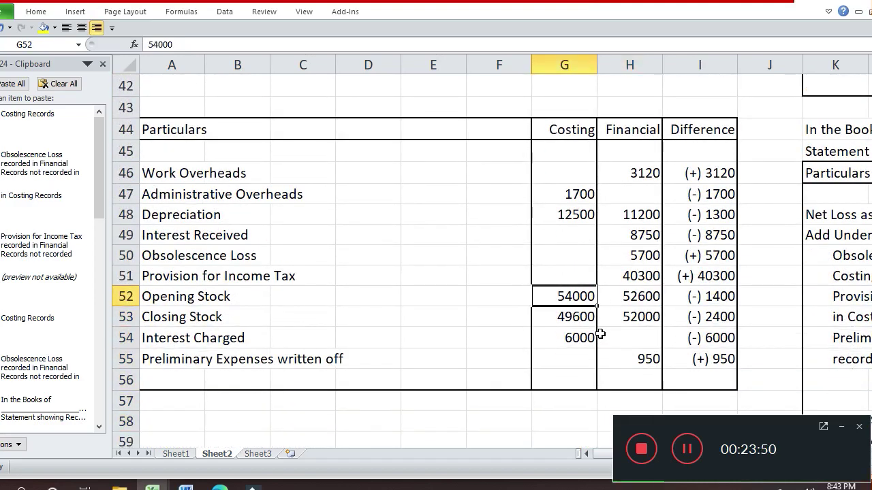
key("Down")
key("Right")
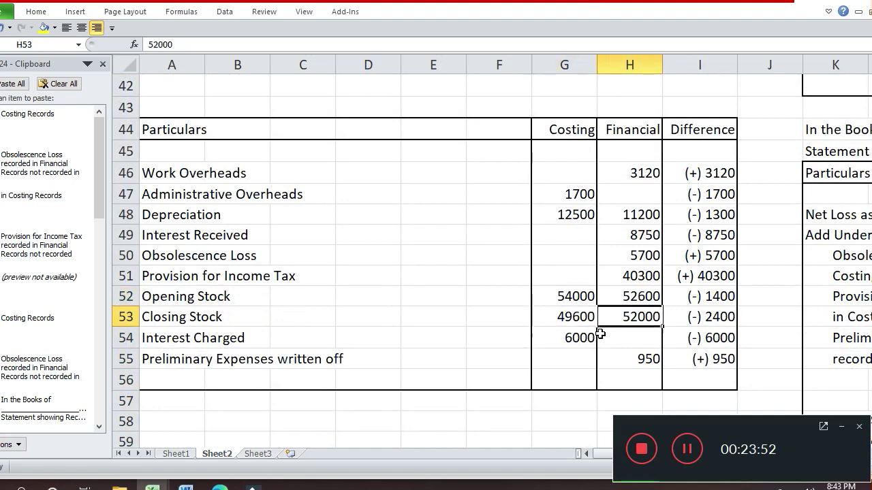
Enter the indented deduction label "Over Valuation of Opening Stock" in cell K62 of the reconciliation statement
key("Right")
key("Down")
key("Down")
key("Right")
key("Right")
key("Right")
key("Right")
key("Right")
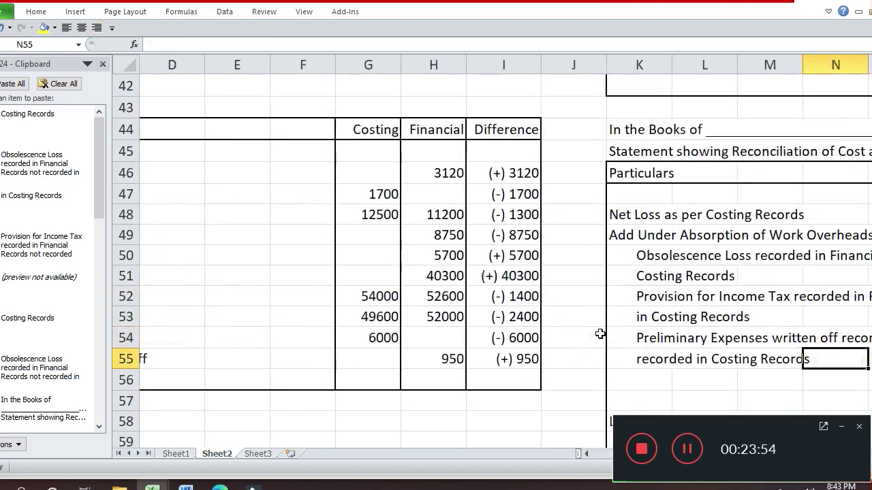
key("Down")
key("Down")
key("Down")
key("Down")
key("Down")
key("Down")
key("Down")
key("Down")
key("Down")
key("Down")
key("Down")
key("Up")
key("Up")
key("Up")
key("Up")
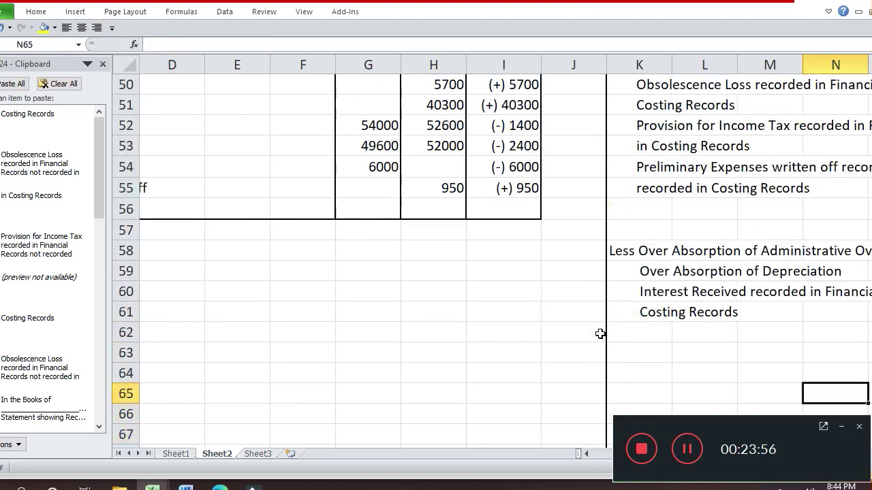
key("Left")
key("Left")
key("Left")
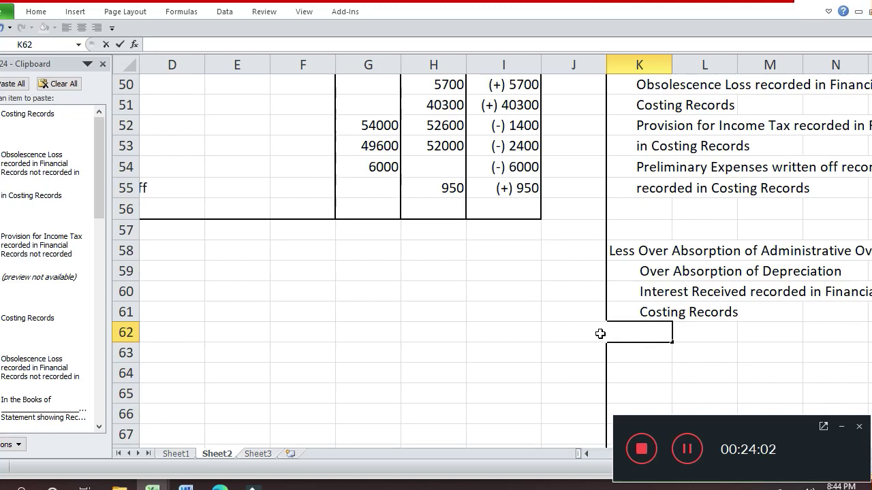
type("Ov")
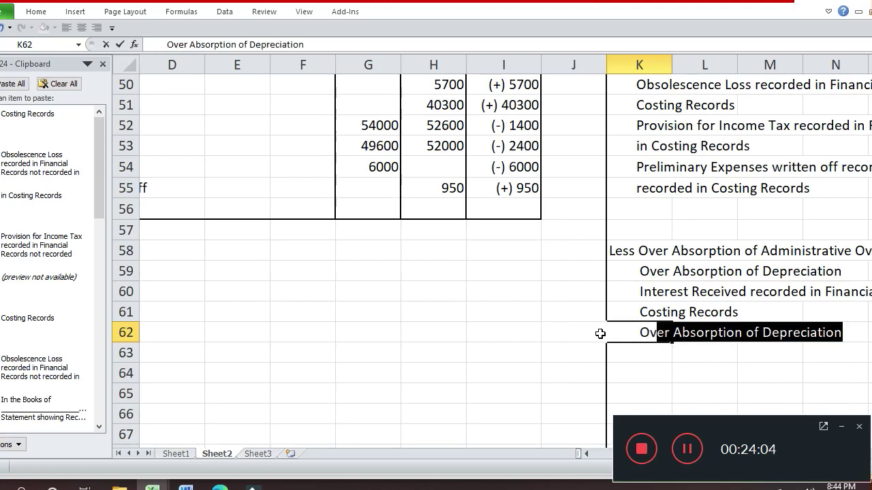
type("er")
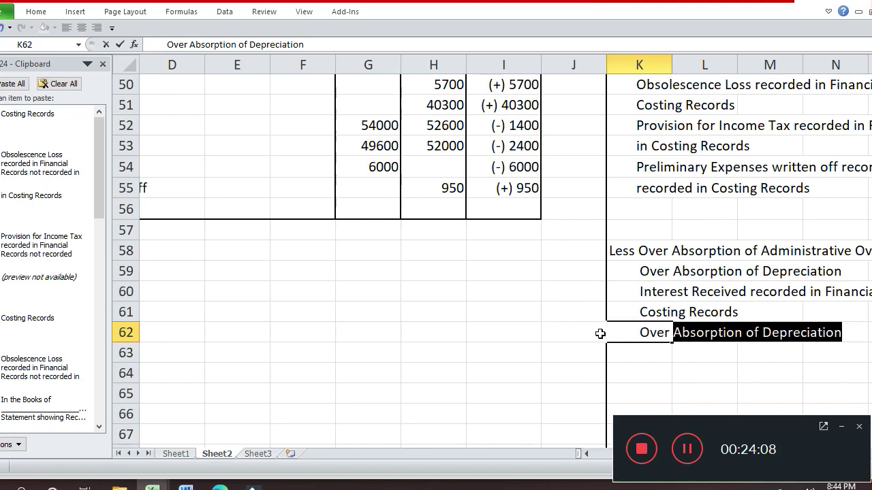
type(" Val")
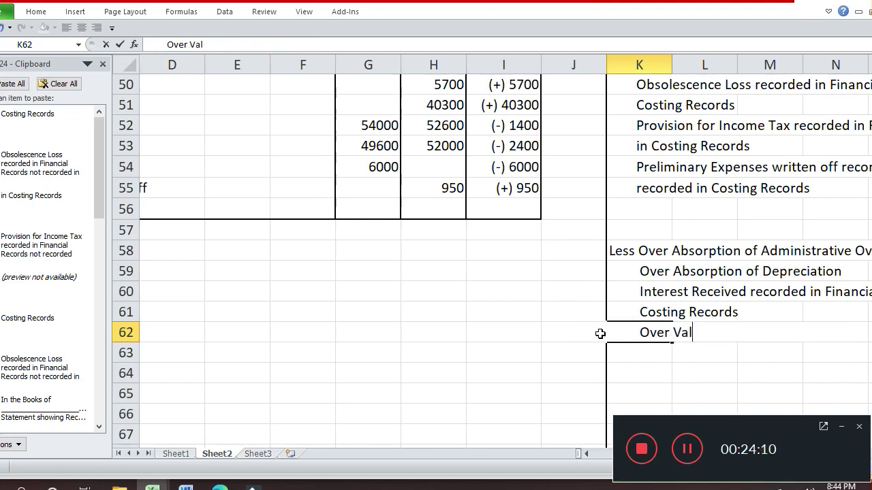
type("uation")
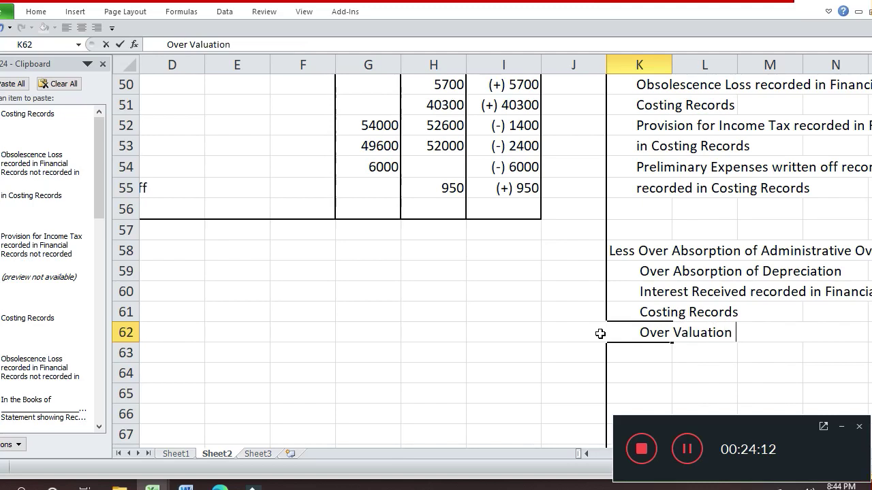
type(" of Opening")
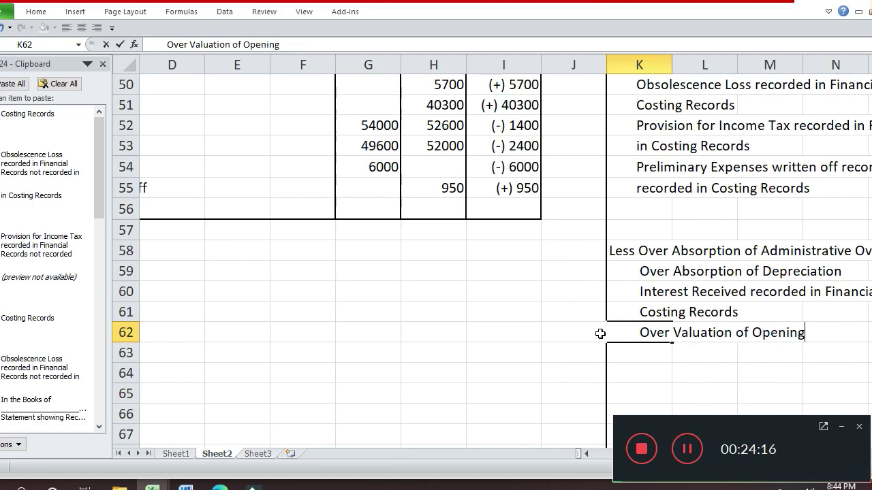
type(" s")
key("BackSpace")
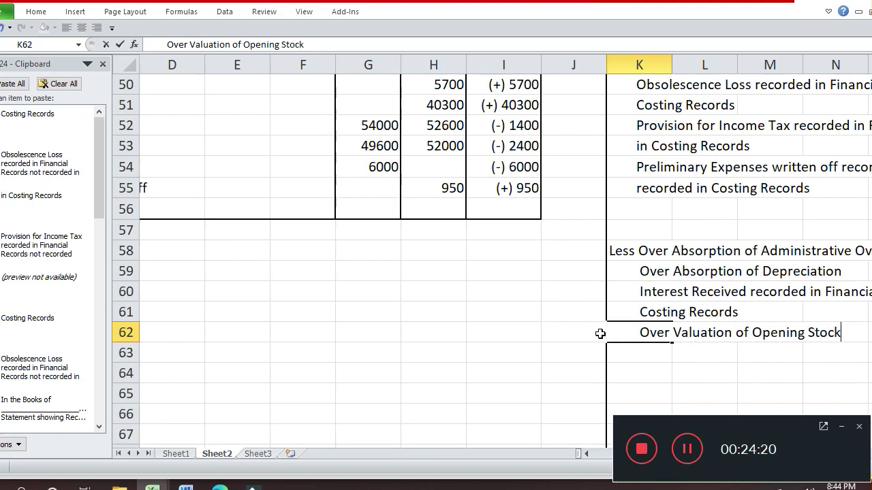
type("Stock")
key("Return")
key("Return")
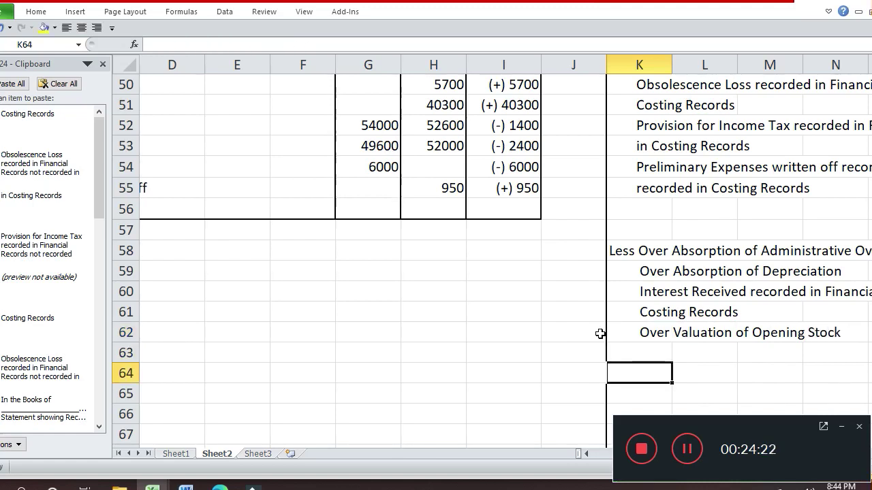
Enter 1400 in cell R62 as the amount for the over valuation of opening stock
key("Right")
key("Up")
key("Up")
key("Right")
key("Right")
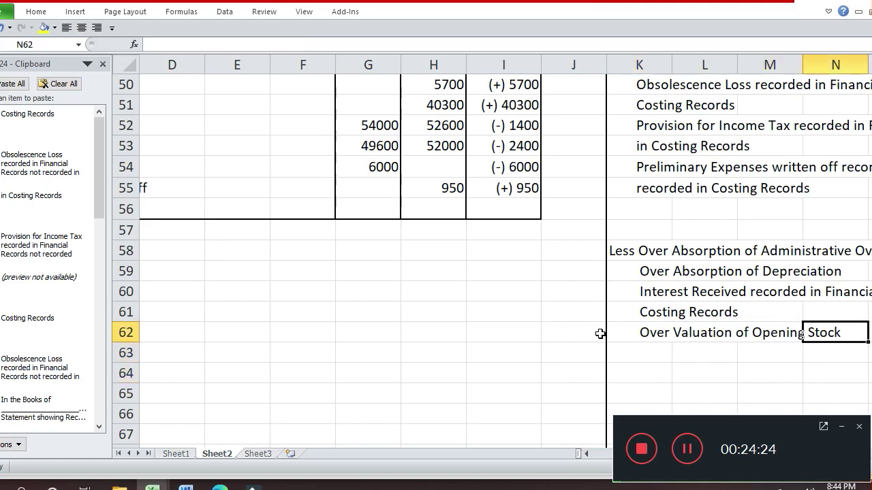
key("Right")
key("Right")
key("Right")
key("Right")
type("1400")
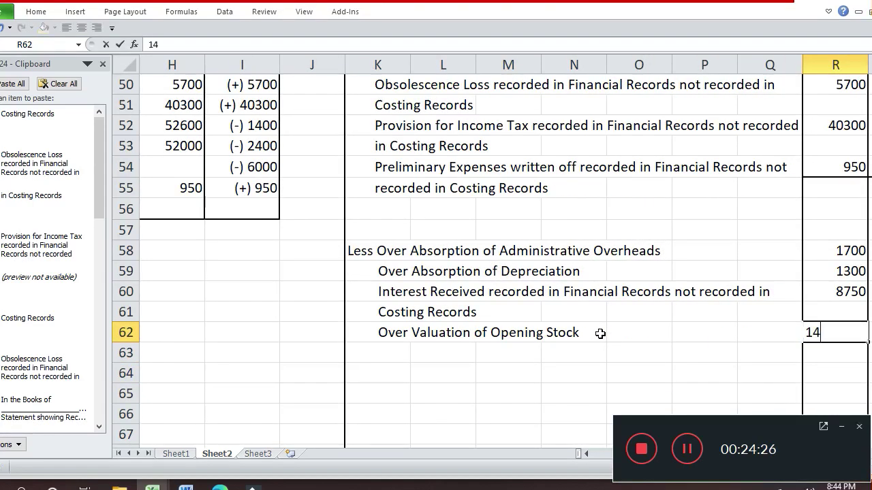
key("Return")
Look up the Closing Stock amounts and difference in row 53 of the third differences table
key("Left")
key("Left")
key("Home")
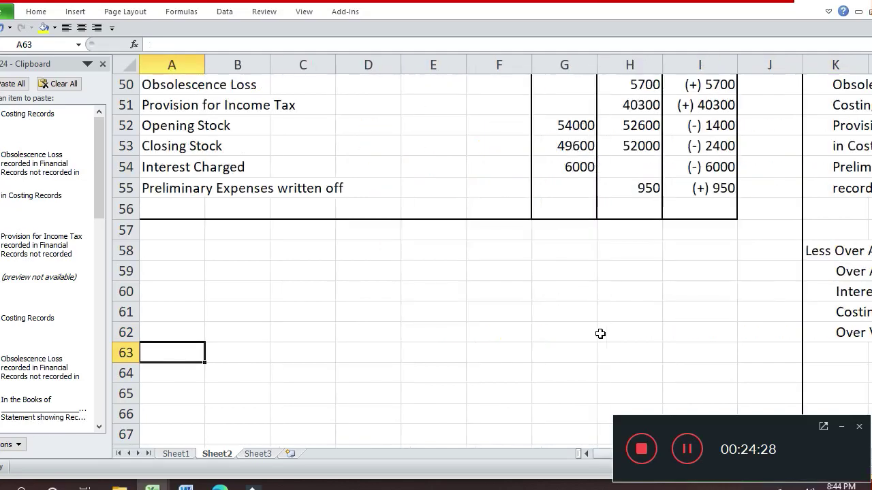
key("Up")
key("Up")
key("Up")
key("Up")
key("Up")
key("Up")
key("Up")
key("Up")
key("Up")
key("Up")
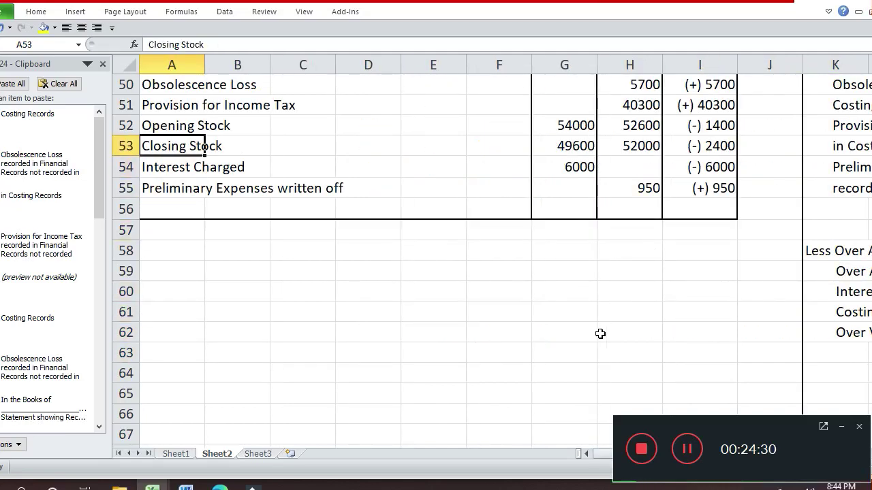
key("Right")
key("Right")
key("Right")
key("Right")
key("Right")
key("Right")
key("Right")
key("Down")
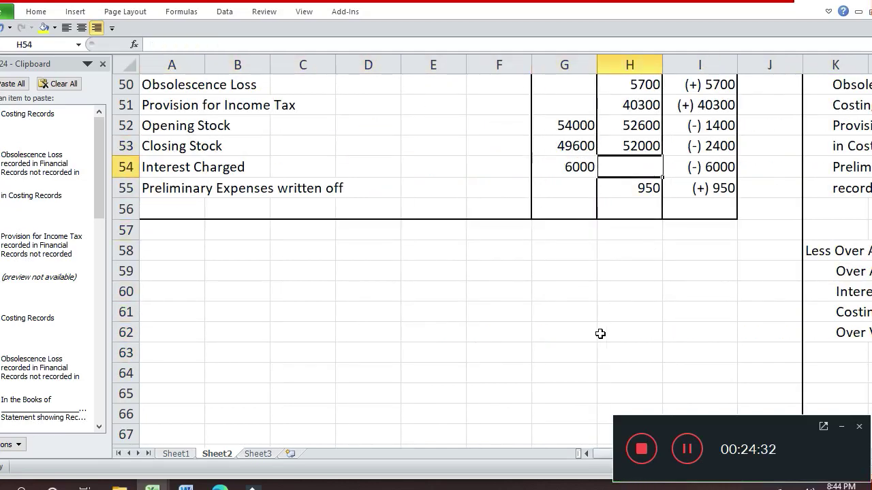
Enter the indented deduction label "Under Valuation of Closing Stock" in cell K63 of the reconciliation statement
key("Down")
key("Down")
key("Down")
key("Down")
key("Down")
key("Down")
key("Down")
key("Down")
key("Right")
key("Right")
key("Right")
key("Right")
key("Down")
key("Left")
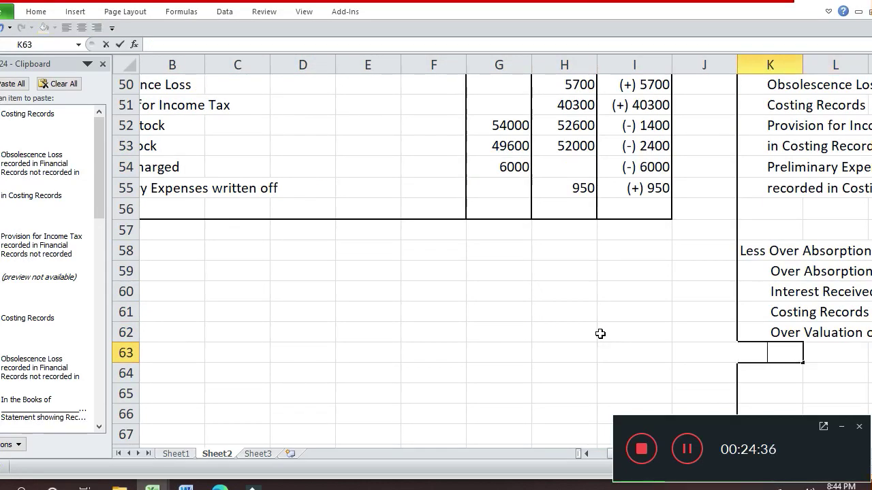
type("Uni")
key("BackSpace")
type("der")
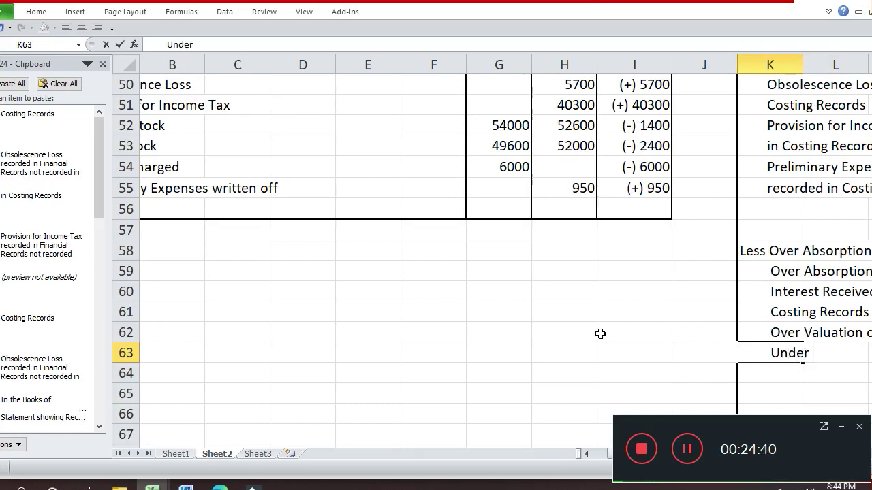
type(" Valuatio")
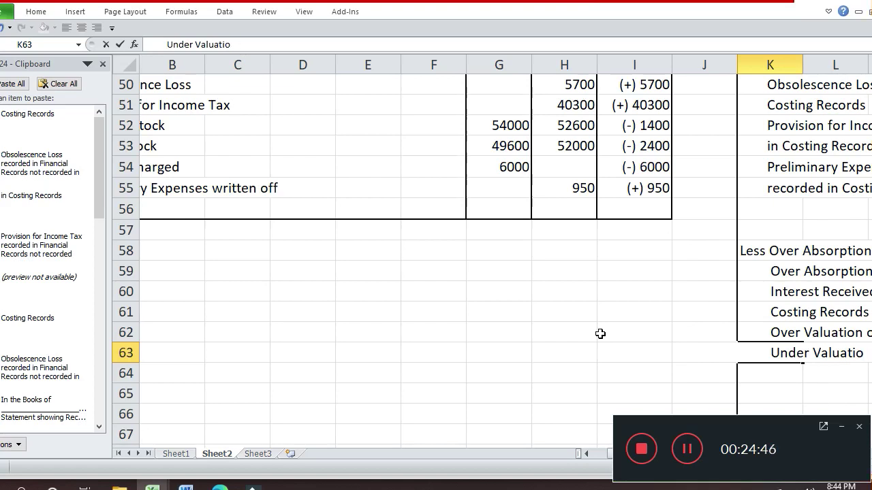
type("n of C")
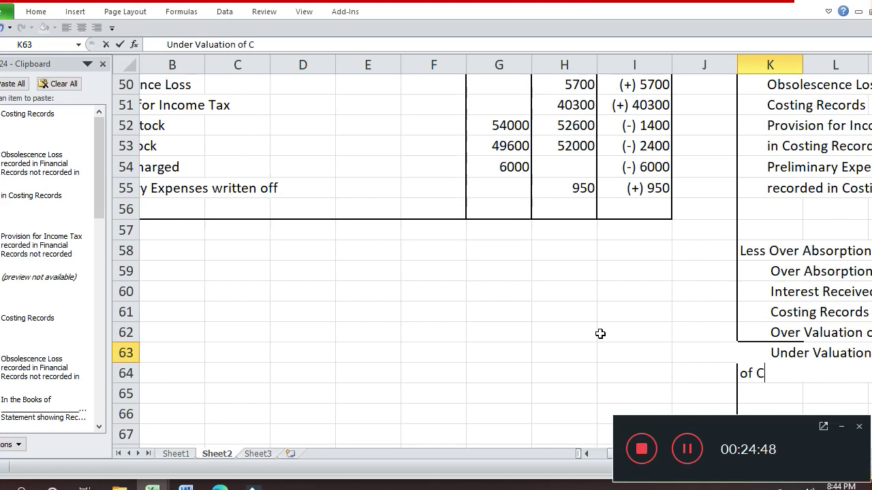
type("losing")
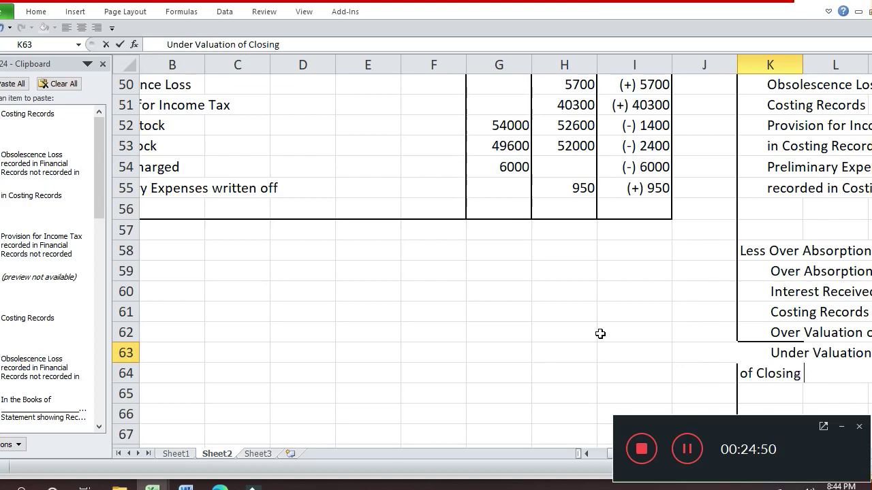
type(" Stock")
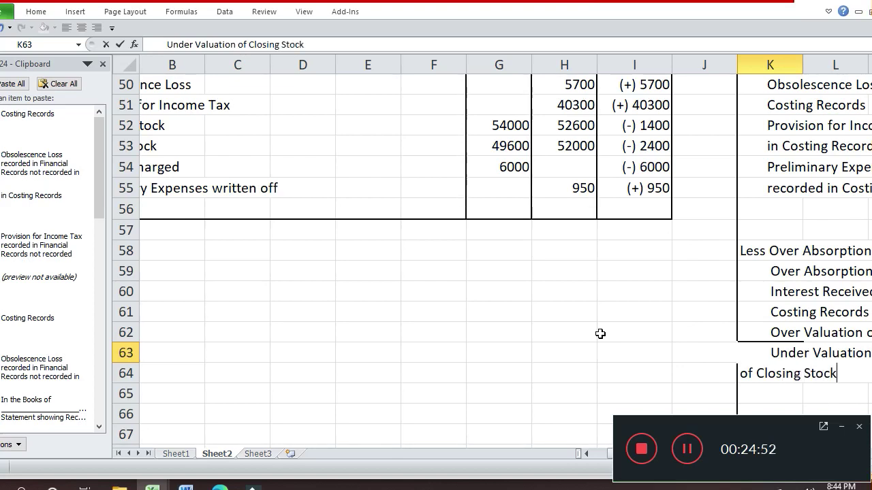
key("Return")
Enter 2400 in cell R63 as the amount for the under valuation of closing stock
key("Up")
key("Right")
key("Right")
key("Right")
key("Right")
key("Right")
key("Right")
key("Right")
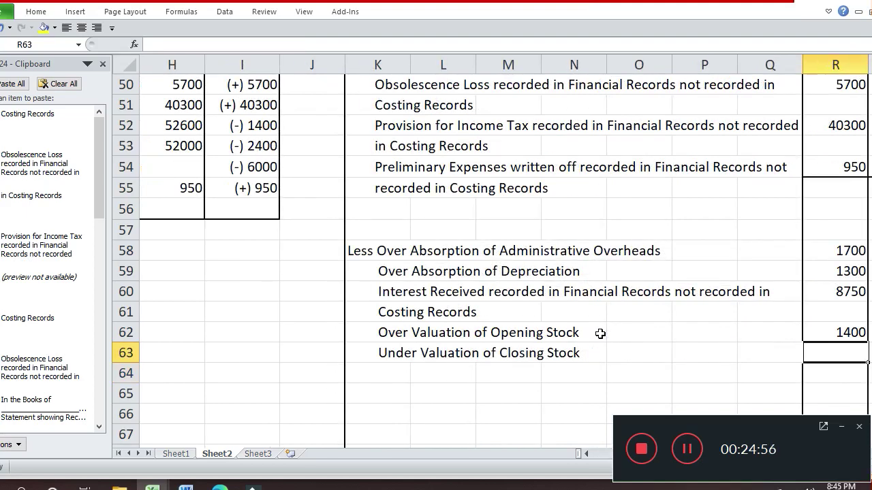
type("2400")
key("Return")
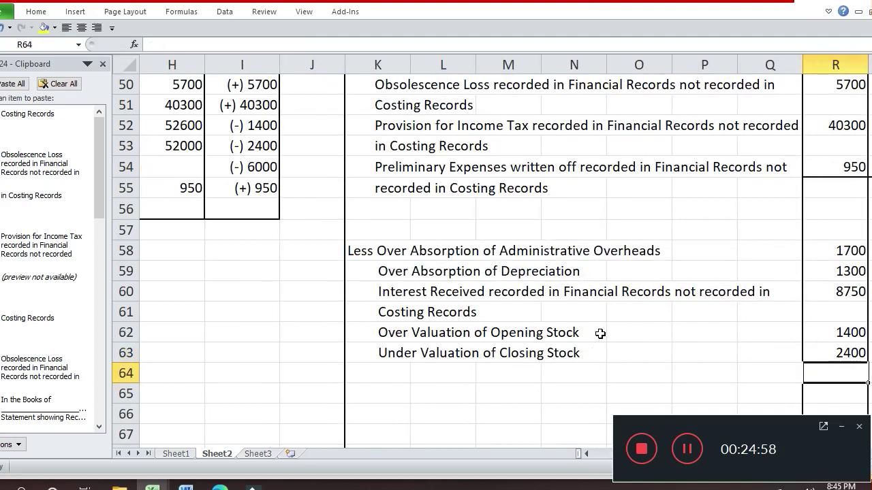
Look up the Interest Charged amount and difference in row 54 of the third differences table
key("Left")
key("Left")
key("Left")
key("Left")
key("Left")
key("Left")
key("Left")
key("Left")
key("Left")
key("Left")
key("Left")
key("Left")
key("Left")
key("Left")
key("Left")
key("Left")
key("Left")
key("Up")
key("Up")
key("Up")
key("Up")
key("Up")
key("Up")
key("Up")
key("Up")
key("Up")
key("Up")
key("Up")
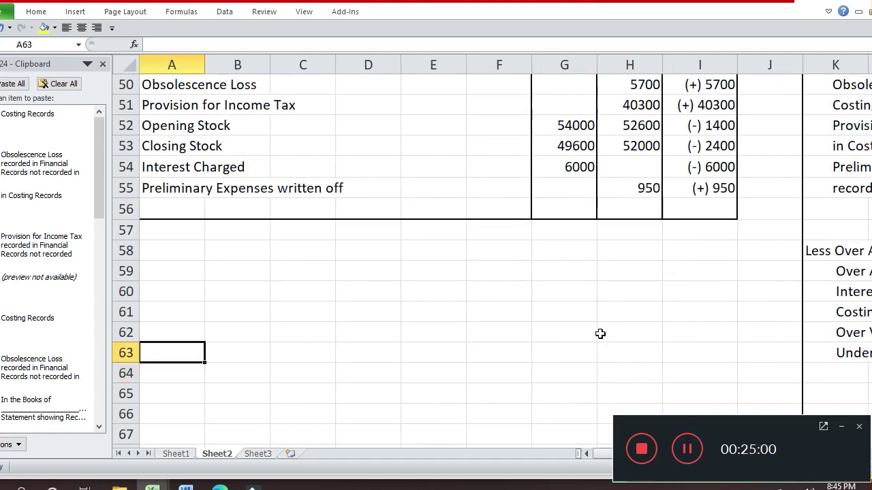
key("Down")
key("Right")
key("Right")
key("Right")
key("Right")
key("Right")
key("Right")
key("Right")
key("Right")
key("Right")
key("Right")
key("Right")
key("Right")
key("Right")
key("Right")
key("Right")
key("Right")
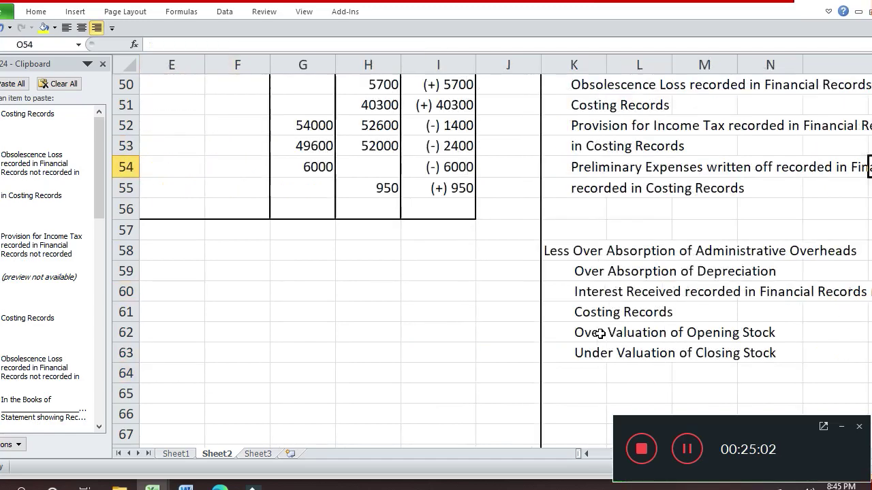
Copy the interest received label from cell K60 into cell K64 of the reconciliation statement
key("Down")
key("Down")
key("Down")
key("Down")
key("Down")
key("Left")
key("Left")
key("Left")
key("Left")
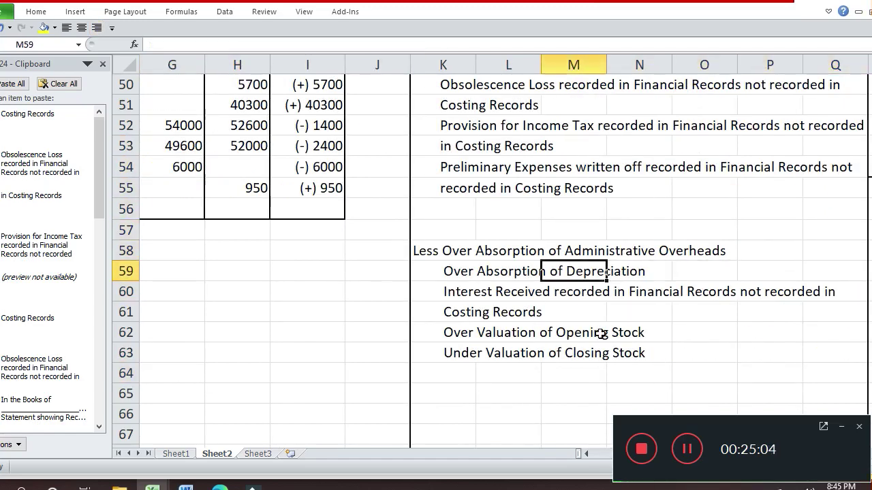
key("Left")
key("Left")
key("Down")
key("ctrl+c")
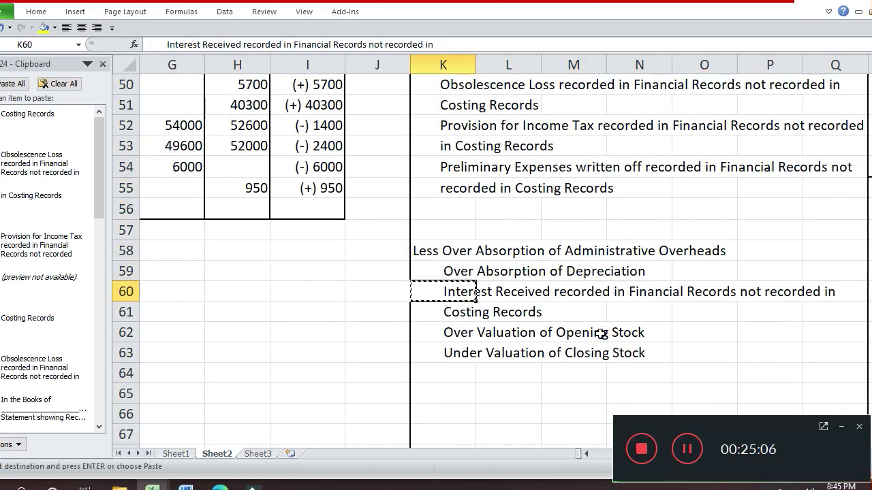
key("Left")
key("Left")
key("Left")
key("Left")
key("Left")
key("Left")
key("Left")
key("Left")
key("Left")
key("Left")
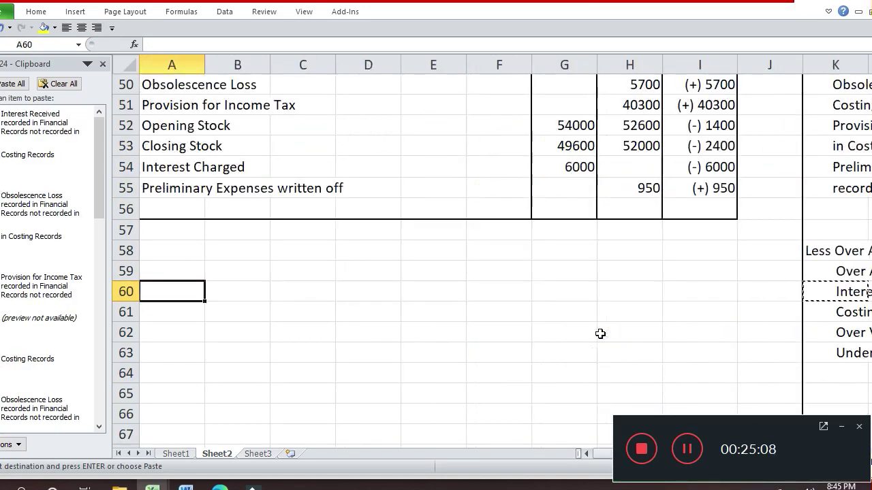
key("Down")
key("Right")
key("Right")
key("Right")
key("Right")
key("Right")
key("Right")
key("Right")
key("Right")
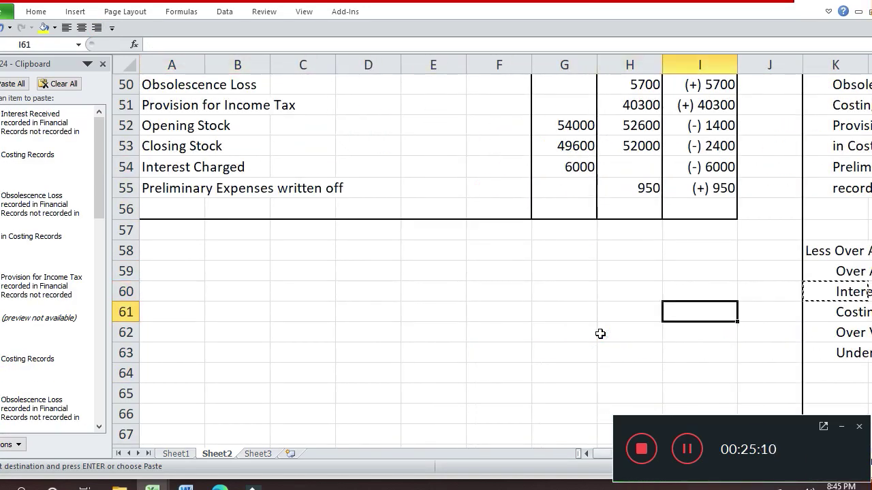
key("Down")
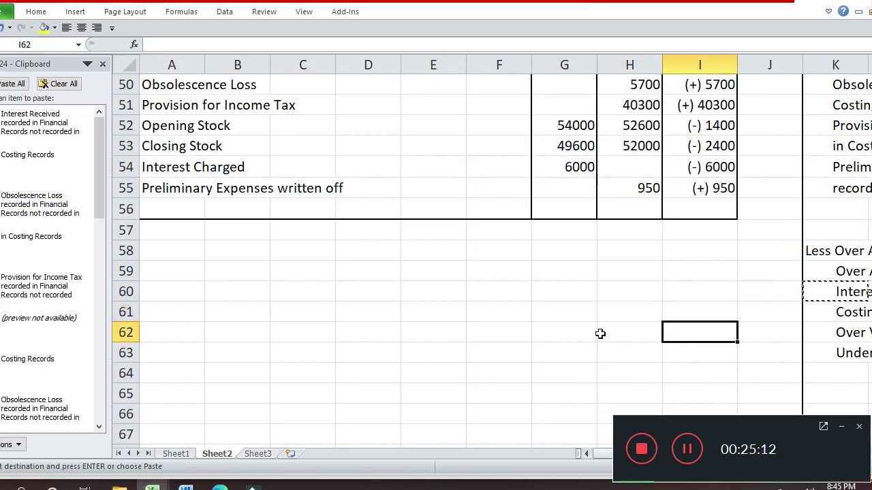
key("Right")
key("Right")
key("Right")
key("Down")
key("Down")
key("Left")
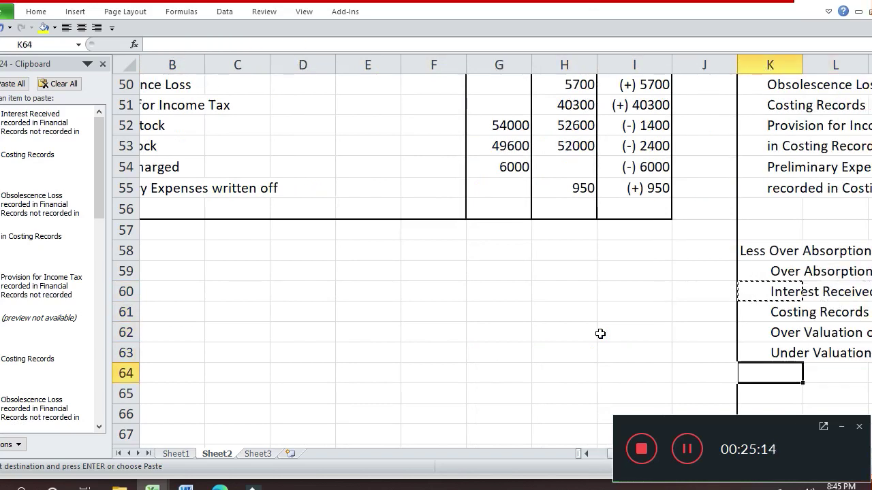
key("Return")
key("Down")
key("Up")
Review the copied label in row 64 alongside the deduction amounts and total columns of the statement
key("Right")
key("Right")
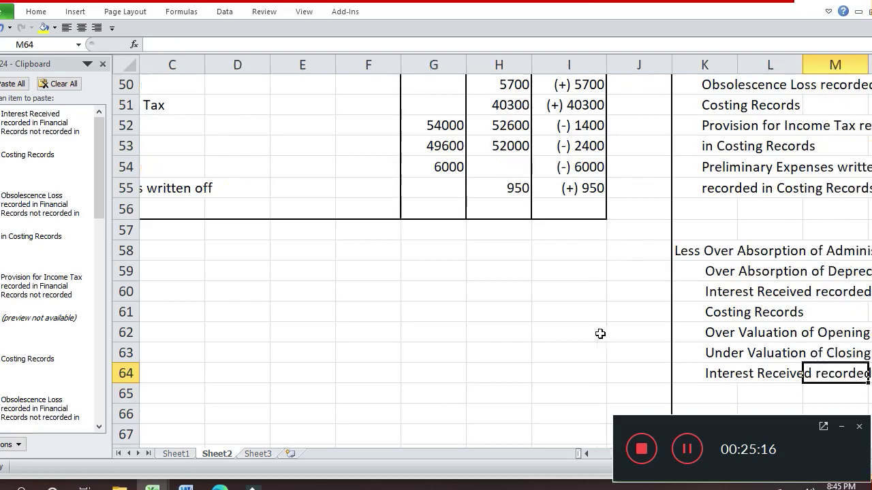
key("Right")
key("Right")
key("Right")
key("Right")
key("Right")
key("Right")
key("Right")
key("Right")
key("Left")
key("Left")
key("Left")
key("Left")
key("Left")
key("Left")
key("Left")
key("Left")
key("Left")
key("Left")
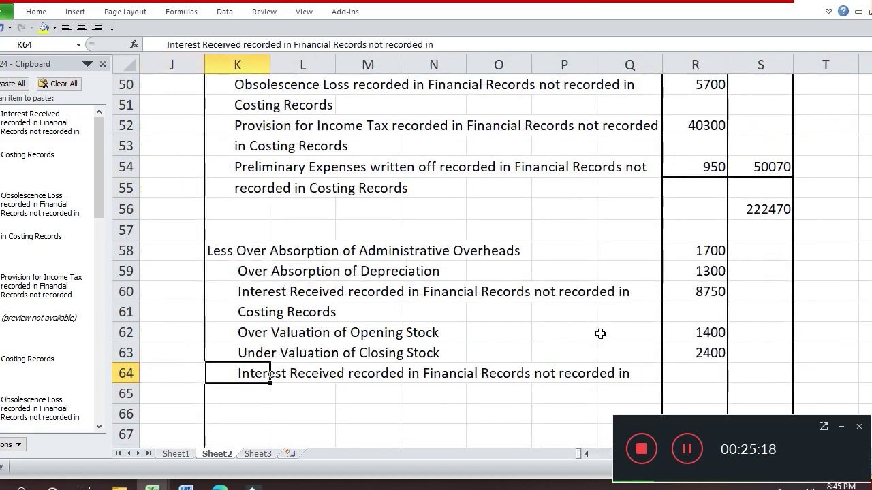
key("Right")
key("Left")
Replace the word "Received" with "Charged" in the interest label in cell K64
key("F2")
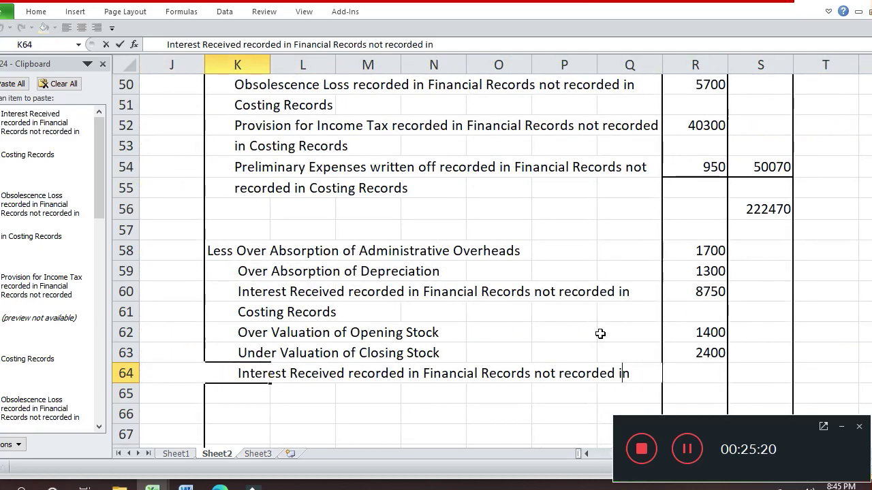
key("Left")
key("Left")
key("Left")
key("Left")
key("Left")
key("Left")
key("Left")
key("Left")
key("Left")
key("Left")
key("Left")
key("Left")
key("Left")
key("Left")
key("Left")
key("Left")
key("Left")
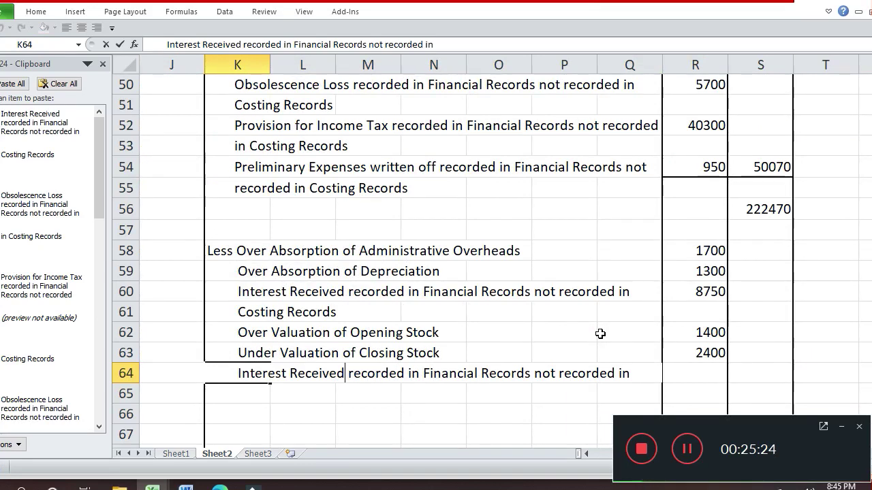
key("shift+Left")
key("shift+Left")
key("shift+Left")
key("shift+Left")
key("shift+Left")
key("shift+Left")
key("shift+Left")
key("shift+Left")
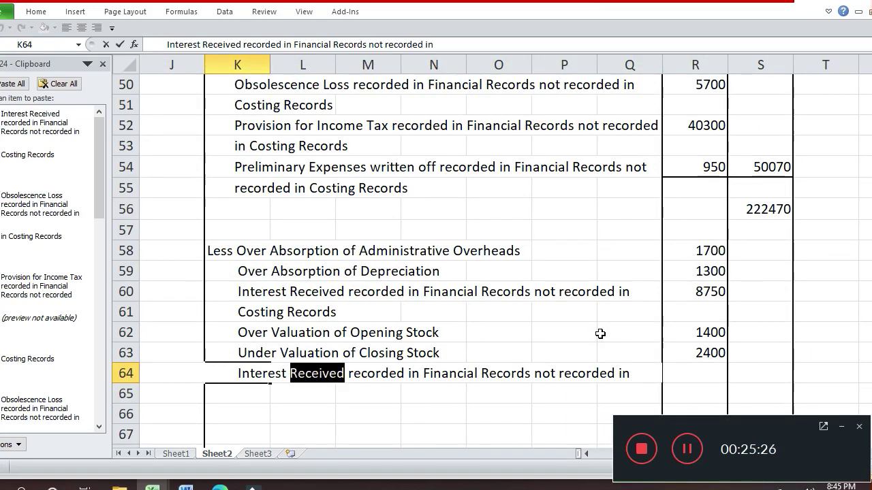
type("Charge")
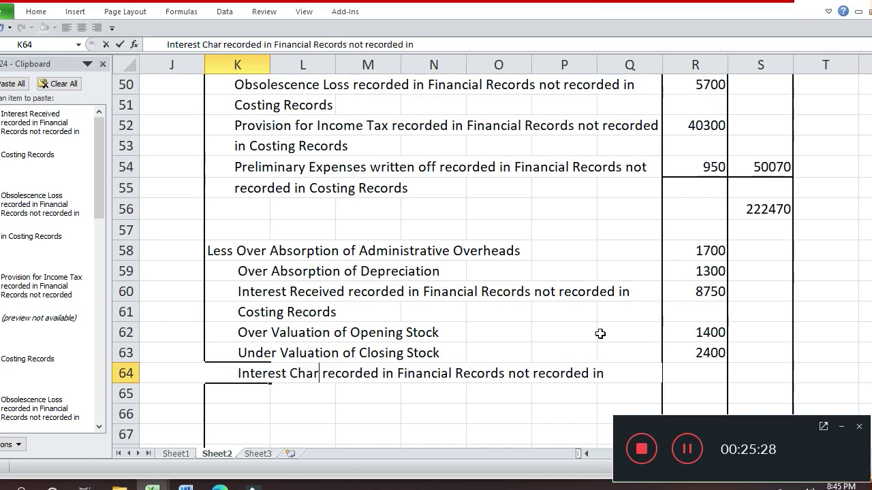
type("s")
key("BackSpace")
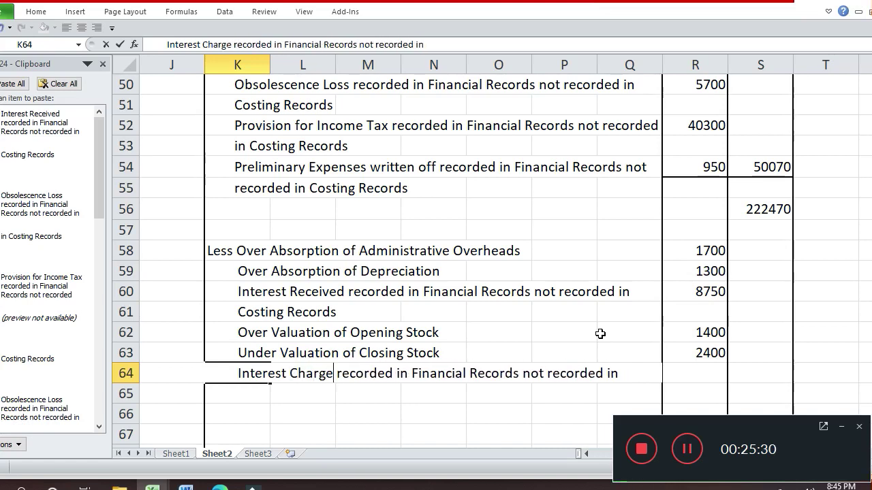
type("d")
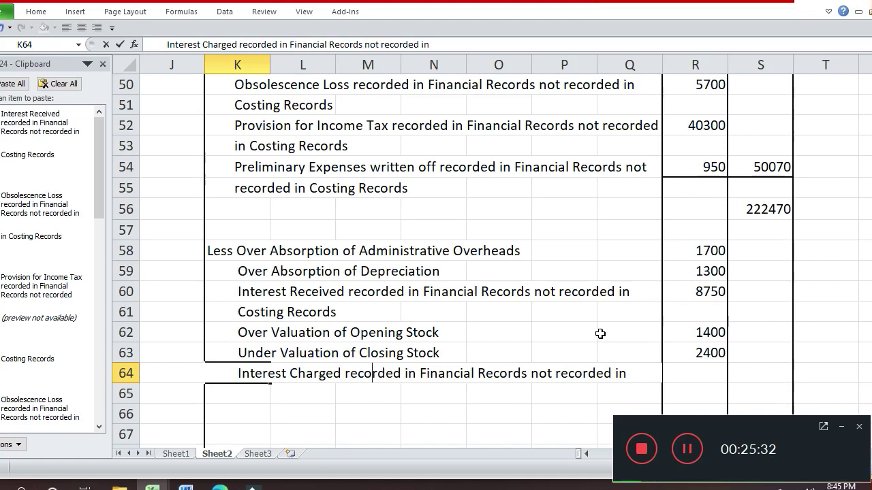
Replace "Financial" with "Costing" so the K64 label reads "Interest Charged recorded in Costing Records not recorded in"
key("Right")
key("Right")
key("Right")
key("Right")
key("shift+Right")
key("shift+Right")
key("shift+Right")
key("shift+Right")
key("shift+Right")
key("shift+Right")
key("shift+Right")
key("shift+Right")
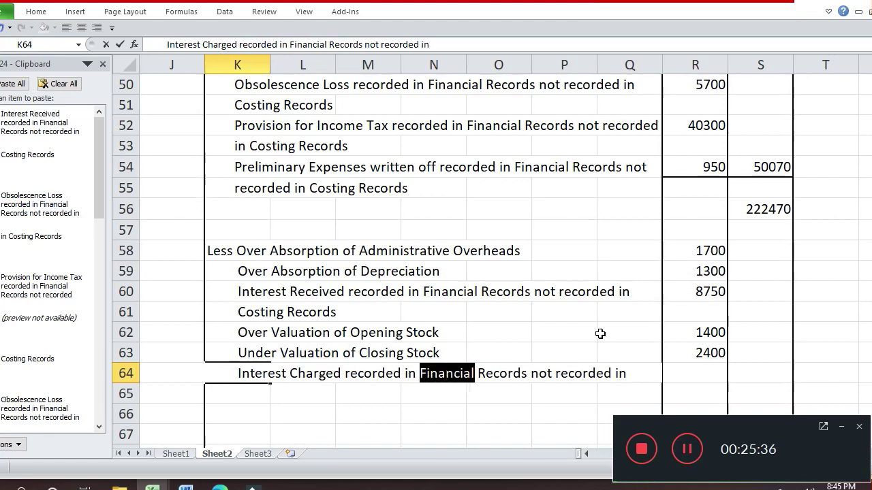
type("Co")
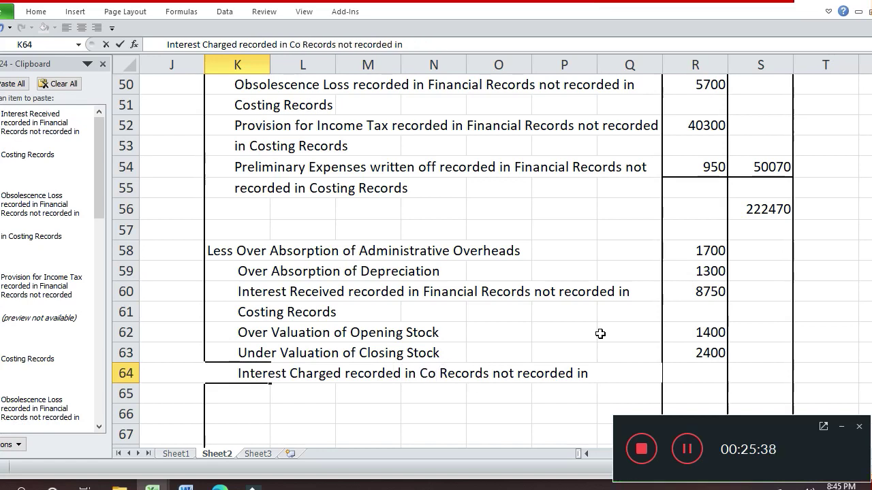
type("sting")
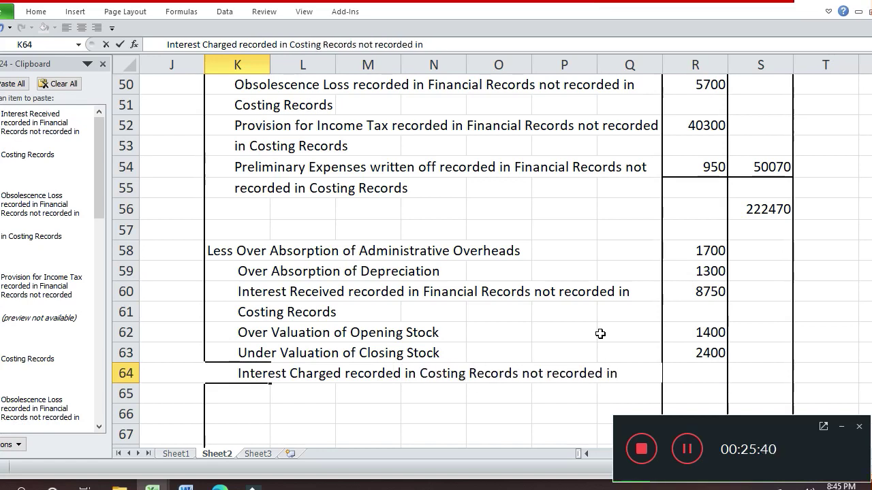
key("Return")
Copy the "Costing Records" text from cell K61 into cell K65 as the second line of the interest charged label
key("Up")
key("Up")
key("Up")
key("Up")
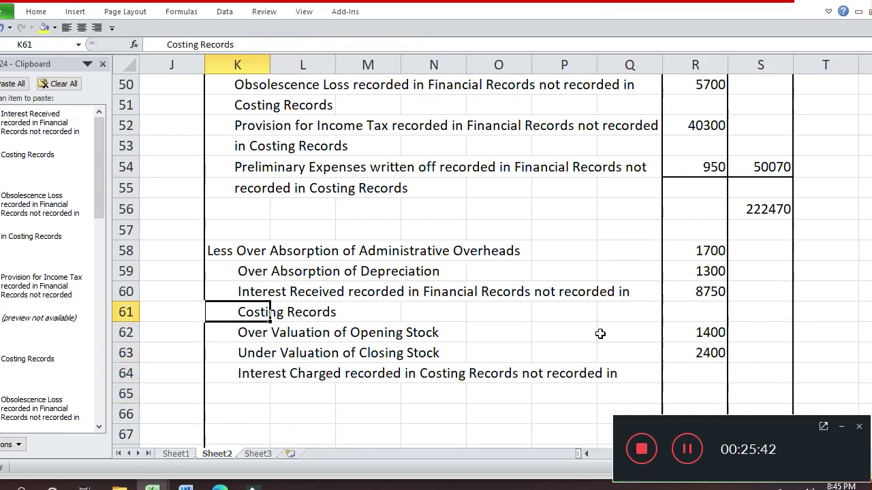
key("ctrl+c")
key("Down")
key("Down")
key("Down")
key("Down")
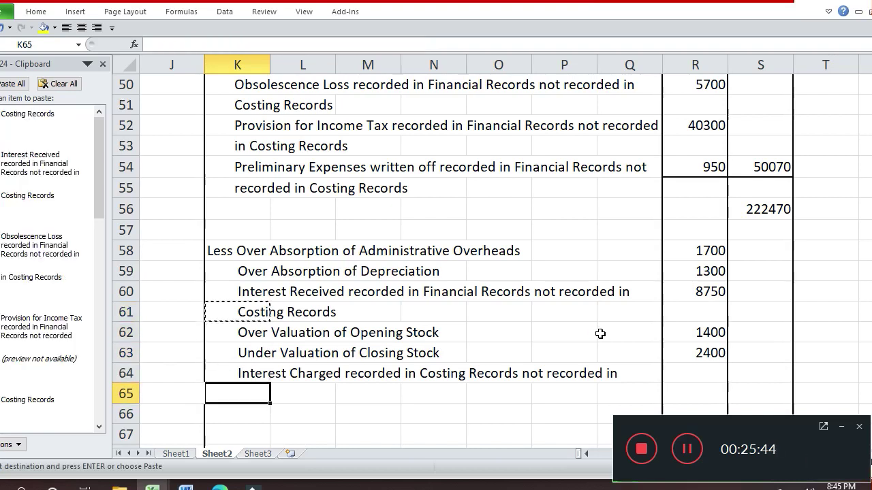
key("Return")
Replace "Costing" with "Financial" in cell K65 so the second label line reads "Financial Records"
key("F2")
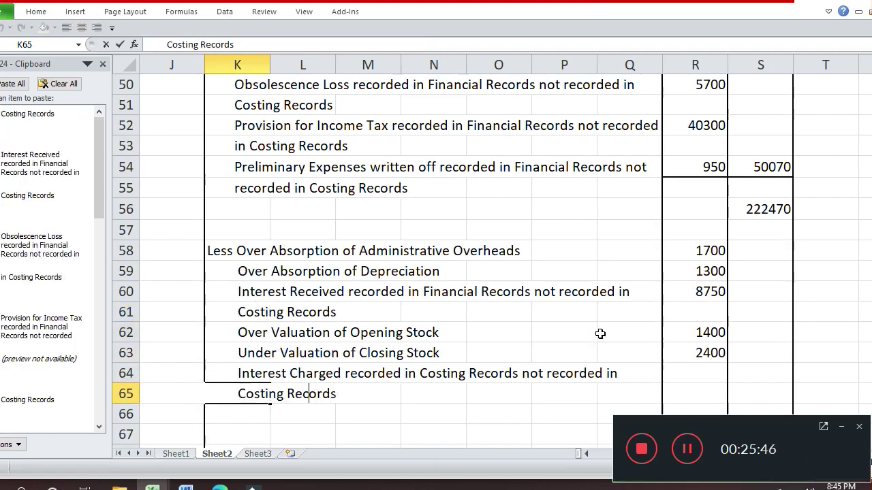
key("shift+Left")
key("shift+Left")
key("shift+Left")
key("shift+Left")
key("shift+Left")
key("shift+Left")
key("shift+Left")
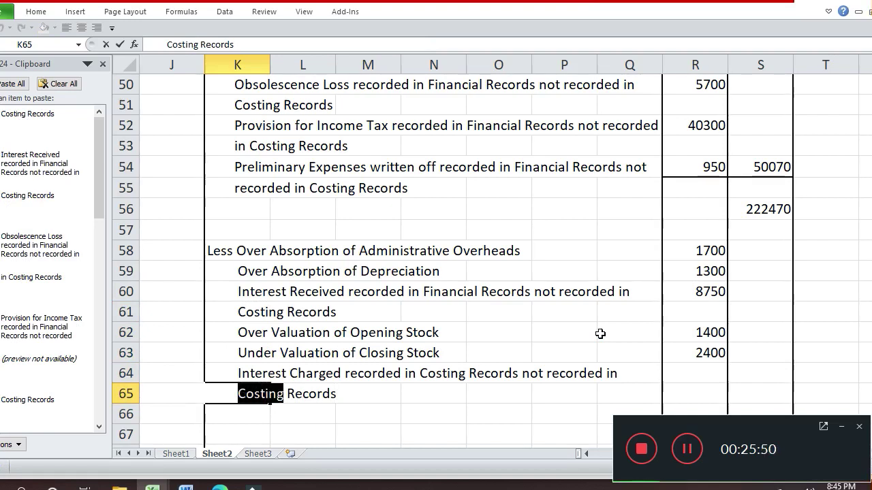
type("F")
type("inancia")
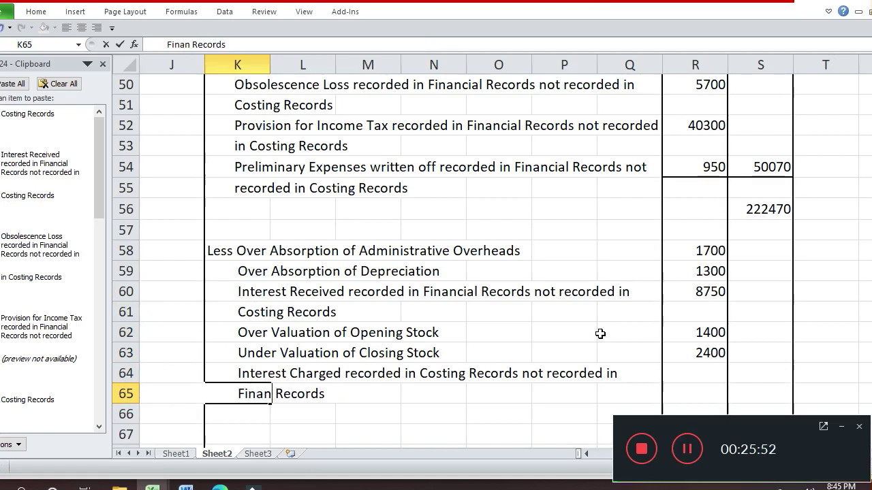
type("l")
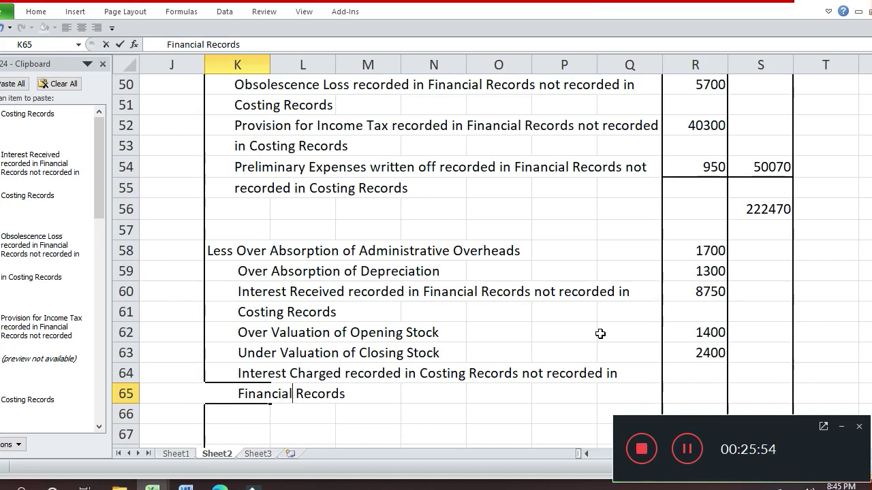
key("Return")
Enter 950 as the interest charged amount in cell R64
key("Up")
key("Up")
key("Right")
key("Right")
key("Right")
key("Right")
key("Right")
key("Right")
key("Right")
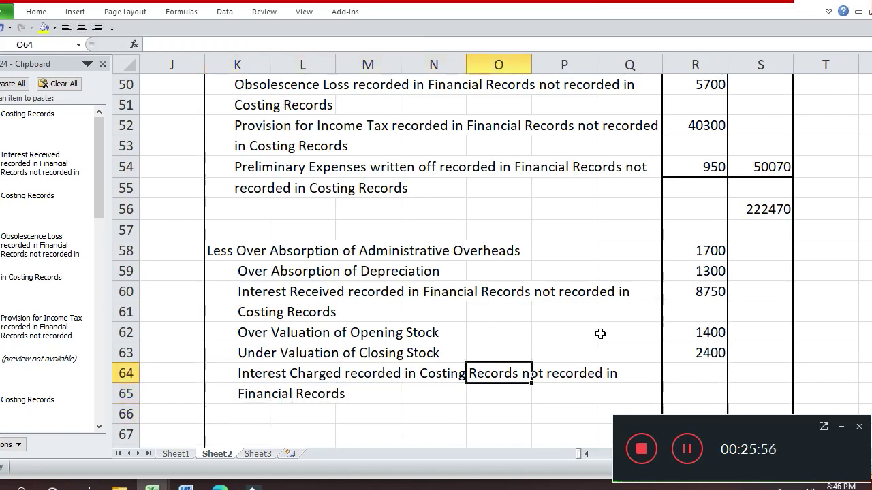
type("950")
key("Return")
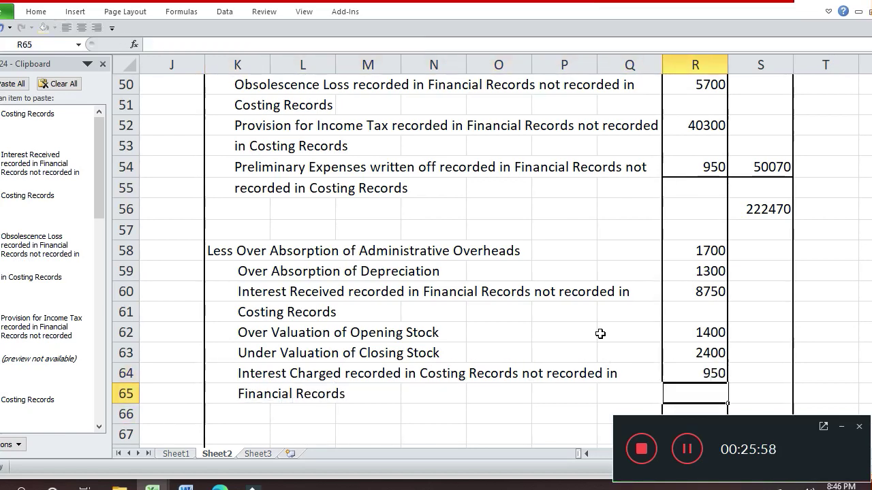
Total the deduction amounts in cell S64 with a SUM formula over R58:R64
key("Up")
key("Right")
type("=s")
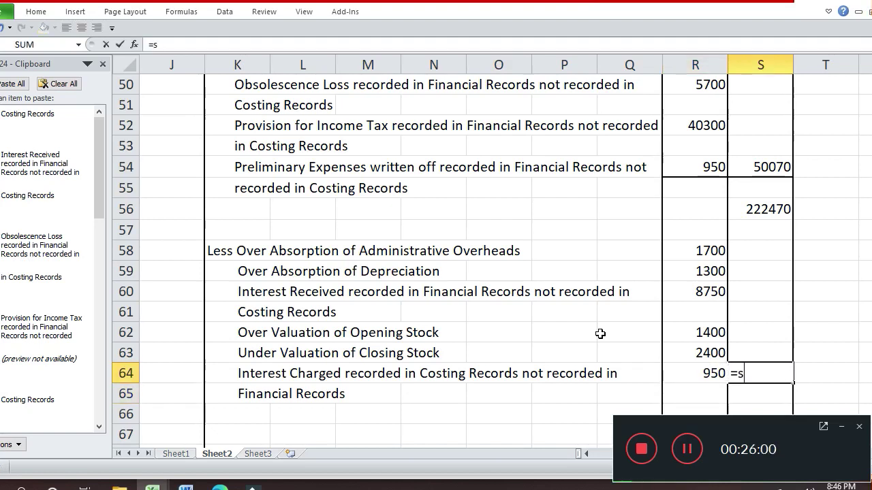
type("um(")
key("Left")
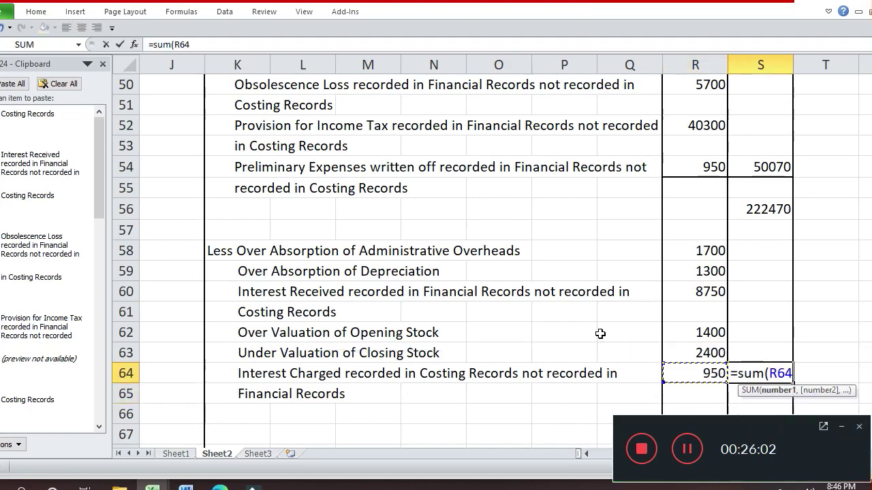
key("shift+Up")
key("shift+Up")
key("shift+Up")
key("shift+Up")
key("shift+Up")
key("shift+Up")
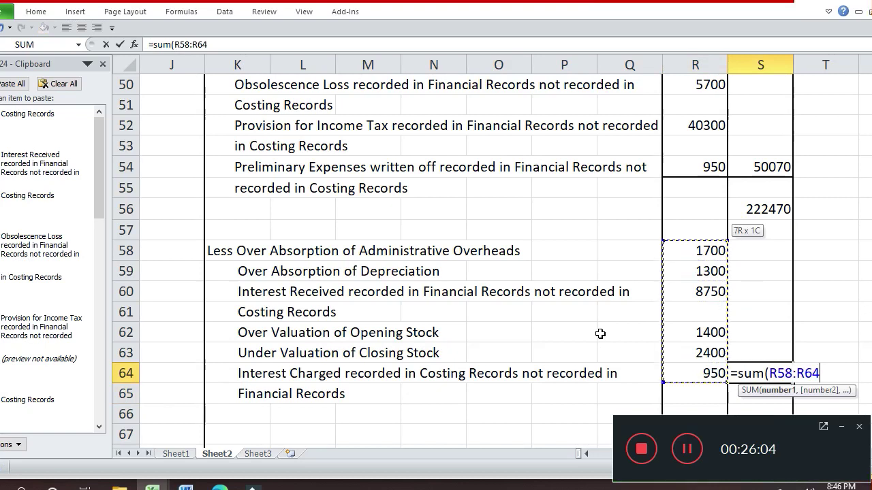
key("Return")
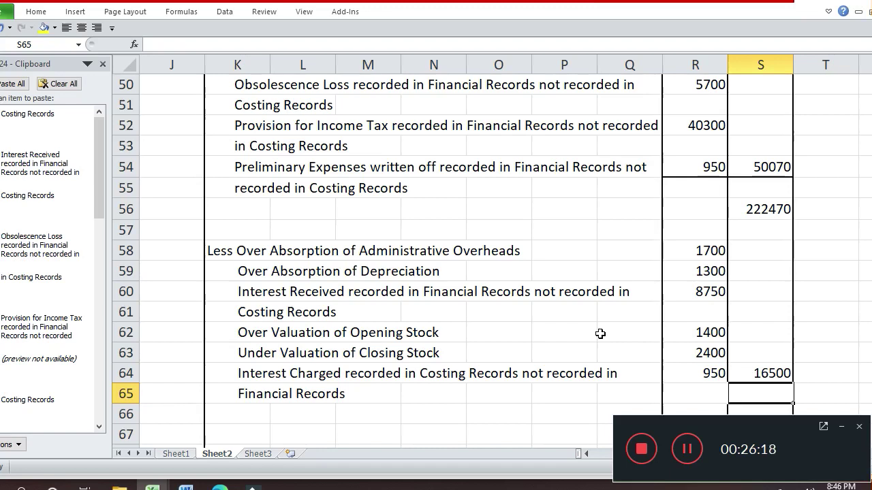
Check which range the SUM formula in S64 covers and look over the total column around it
key("Up")
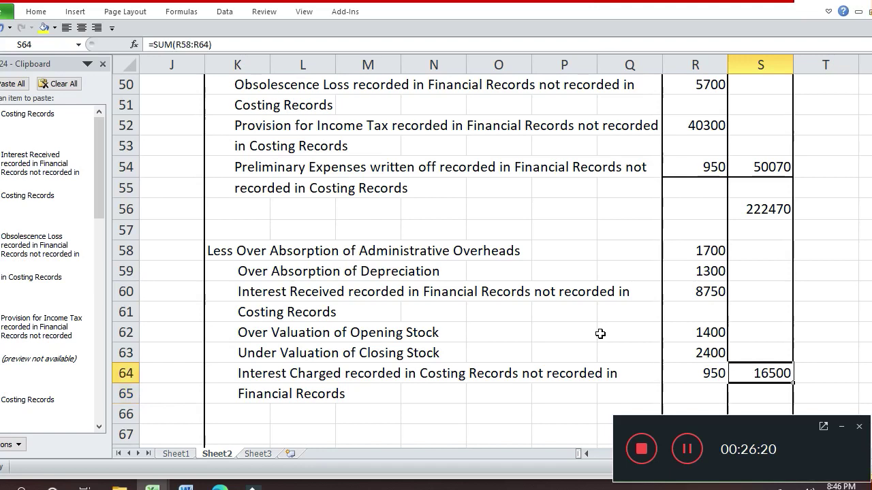
key("F2")
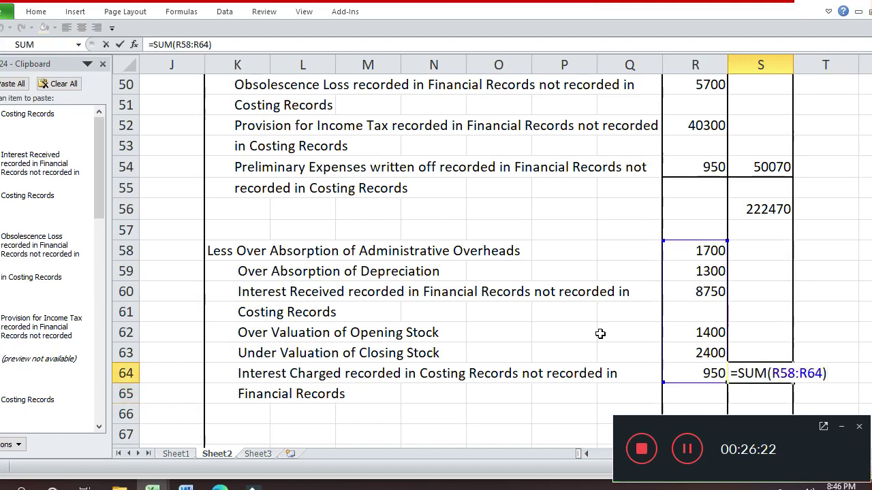
key("Return")
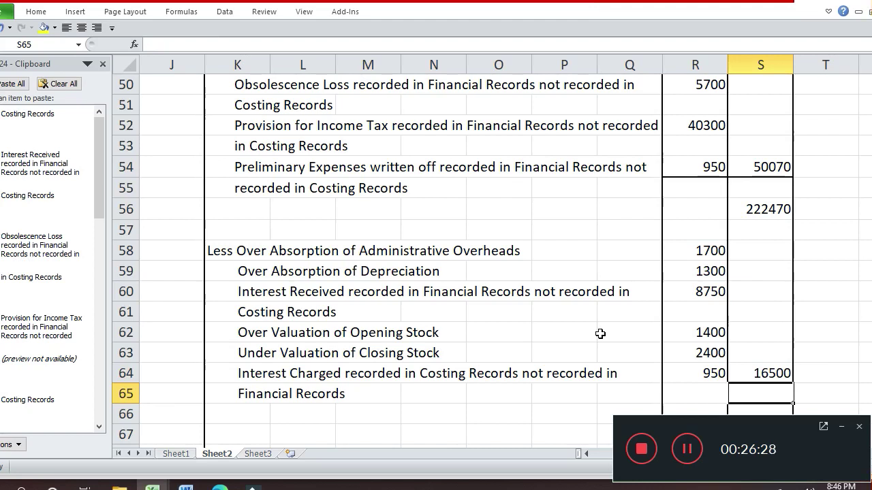
key("Up")
key("Up")
key("Up")
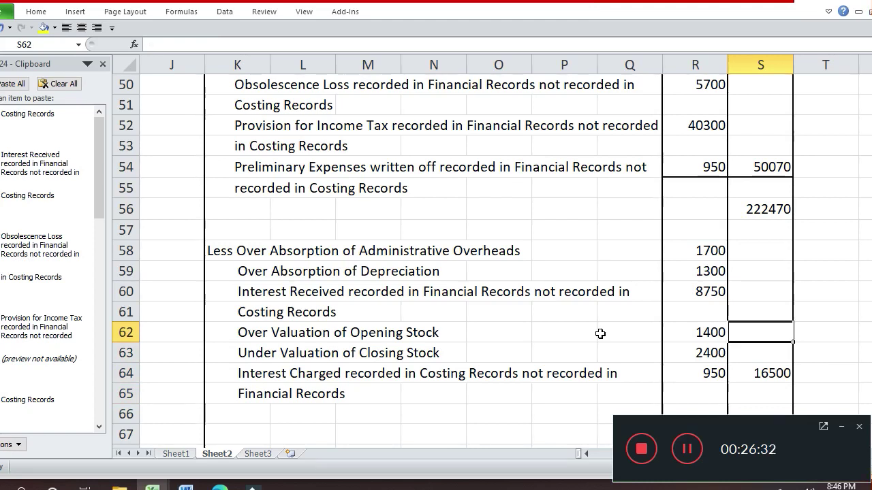
key("Down")
key("Down")
key("Down")
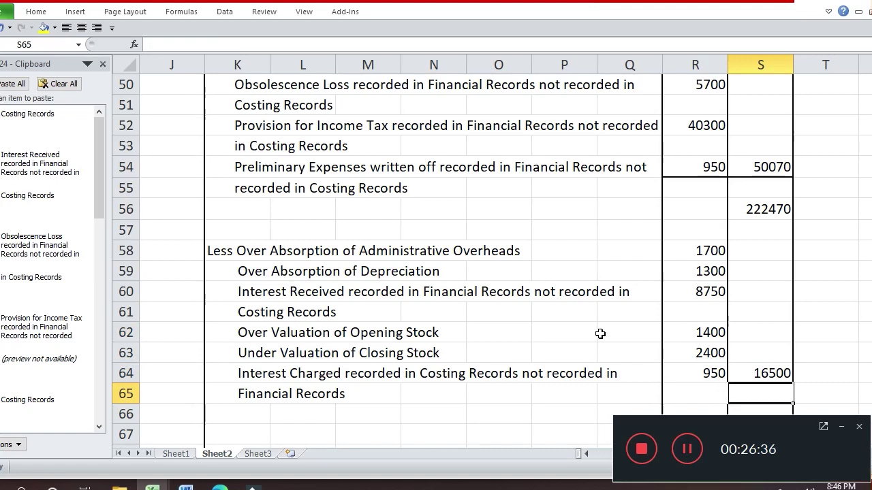
Calculate the balance in cell S66 with the formula =S56-S64, leaving S65 empty
type("=")
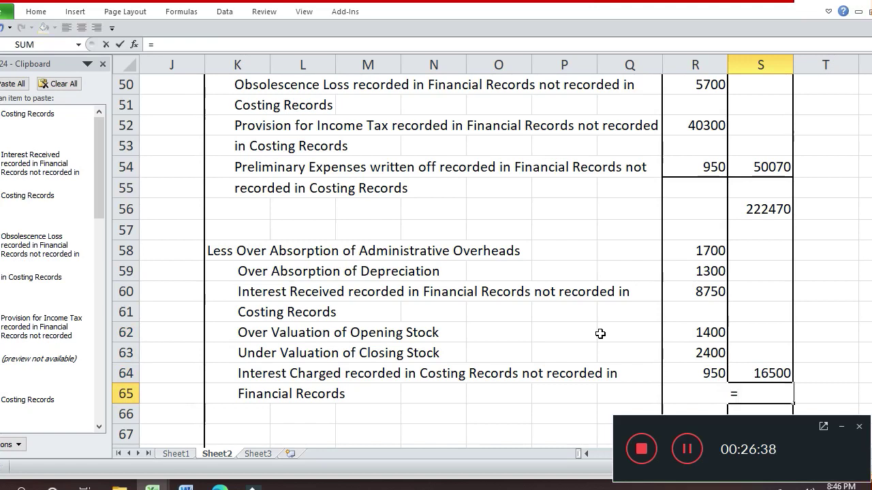
key("BackSpace")
key("Return")
type("=")
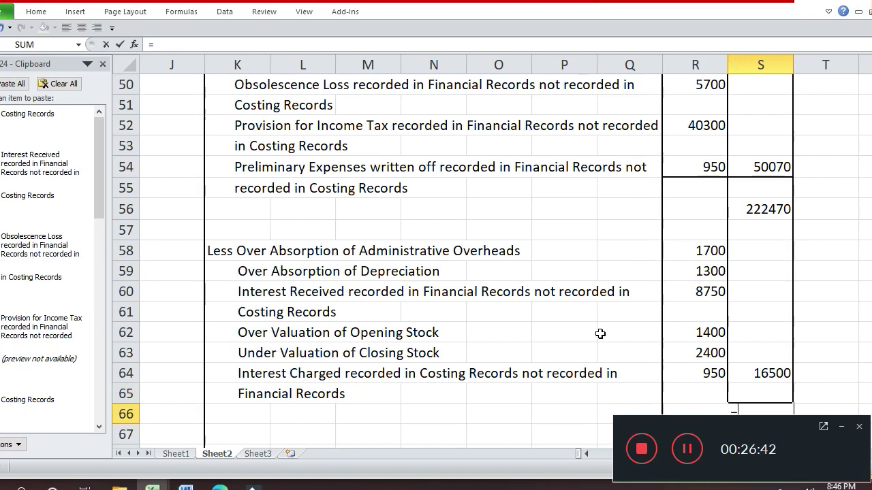
key("Up")
key("Up")
key("Up")
key("Up")
key("Up")
key("Up")
key("Up")
key("Up")
key("Up")
key("Up")
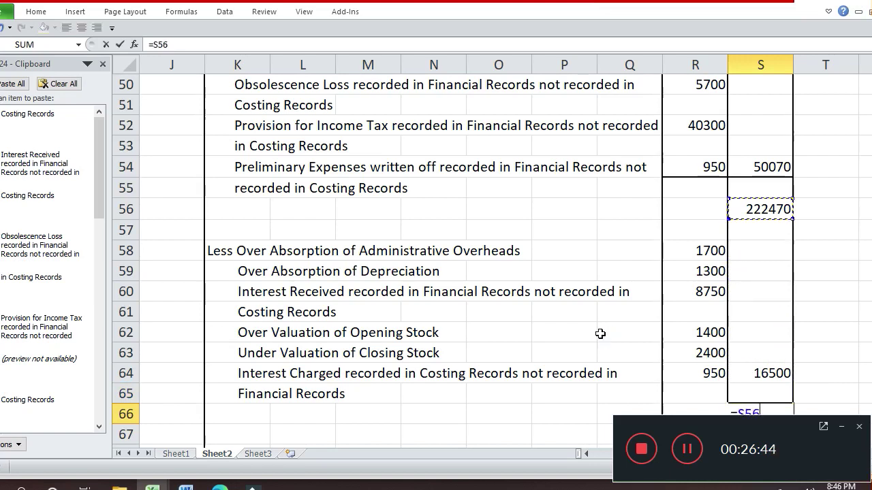
type("-")
key("Up")
key("Up")
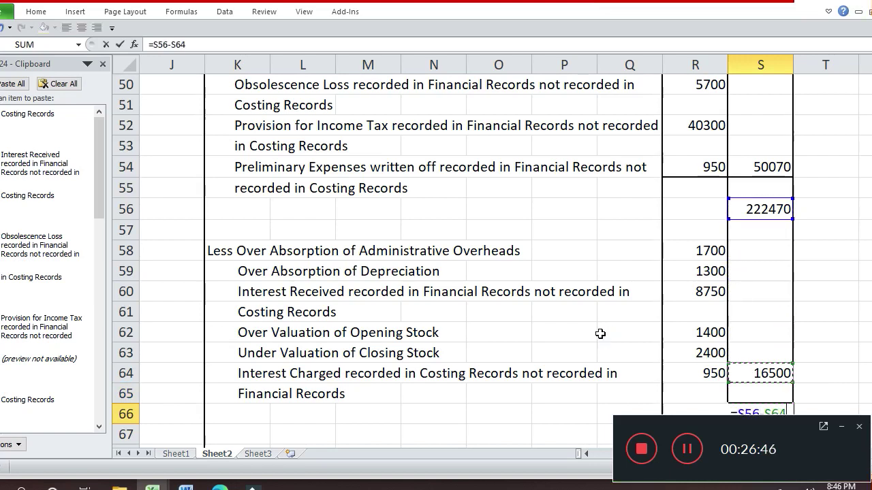
key("Return")
Review the balance formula in S66 and each deduction amount in R58 to R63 for errors
key("Down")
key("Down")
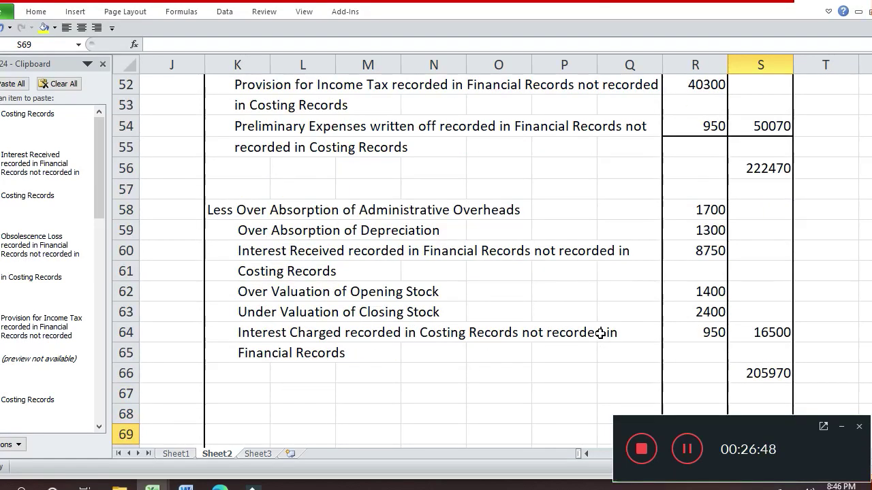
key("Up")
key("Up")
key("Up")
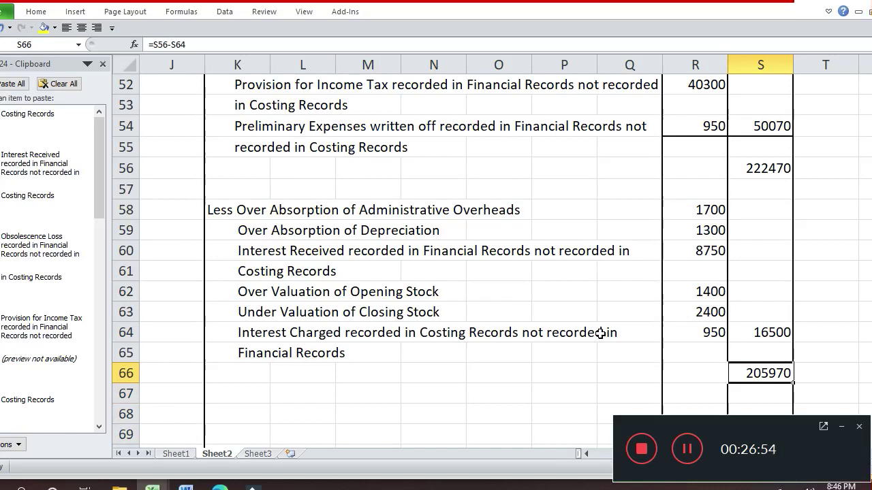
key("Up")
key("Up")
key("Up")
key("Up")
key("Up")
key("Up")
key("Left")
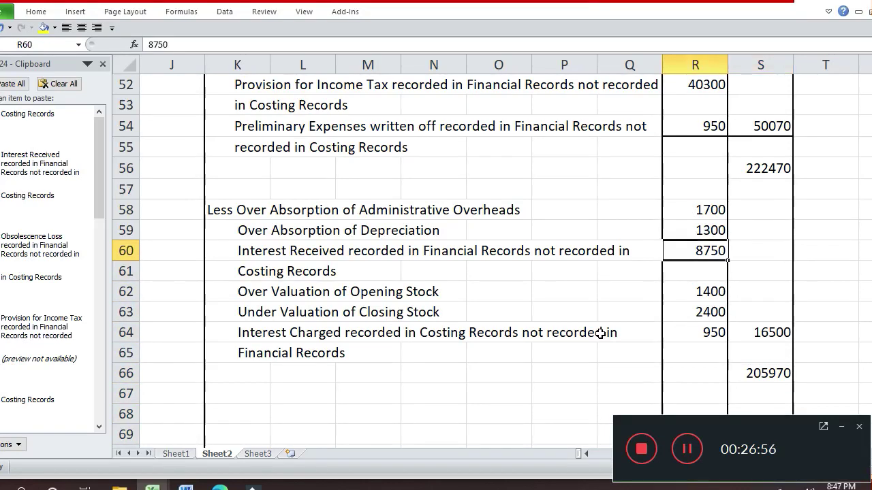
key("Down")
key("Down")
key("Down")
key("Up")
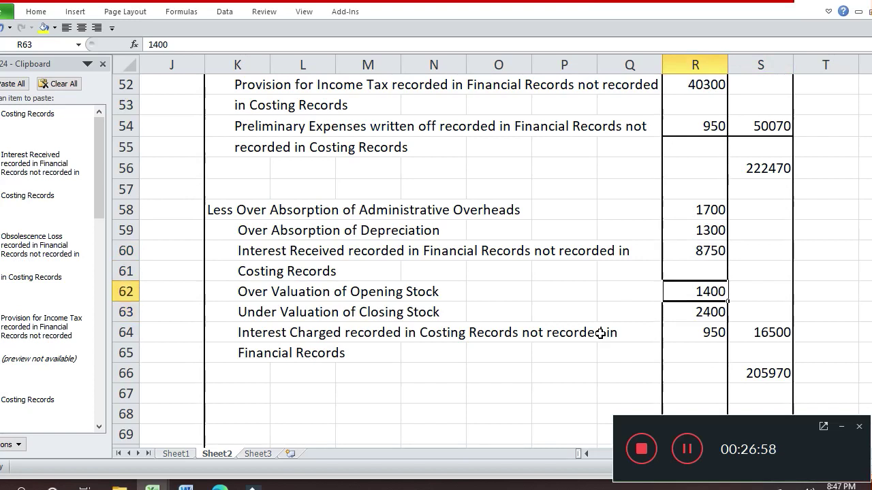
key("Up")
key("Up")
key("Up")
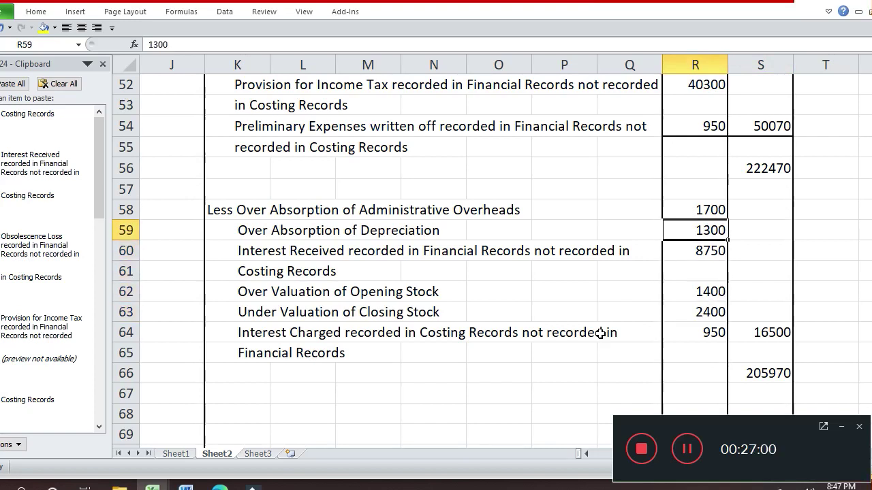
key("Up")
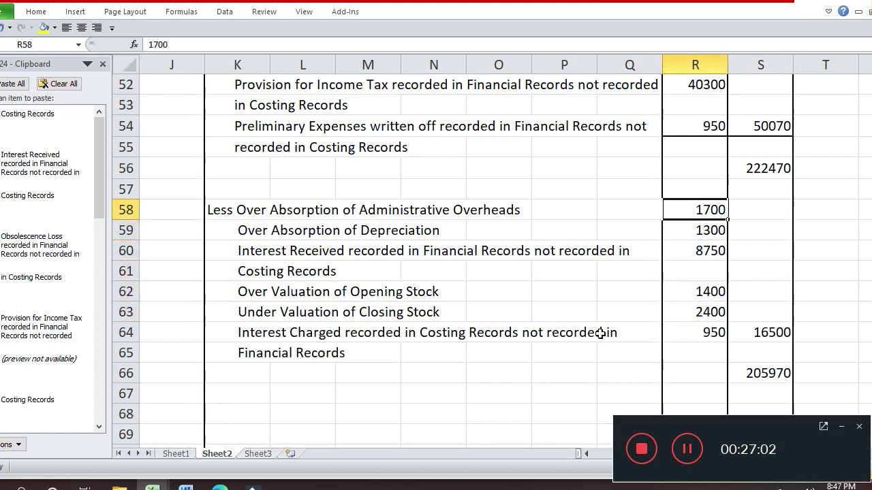
key("Down")
key("Down")
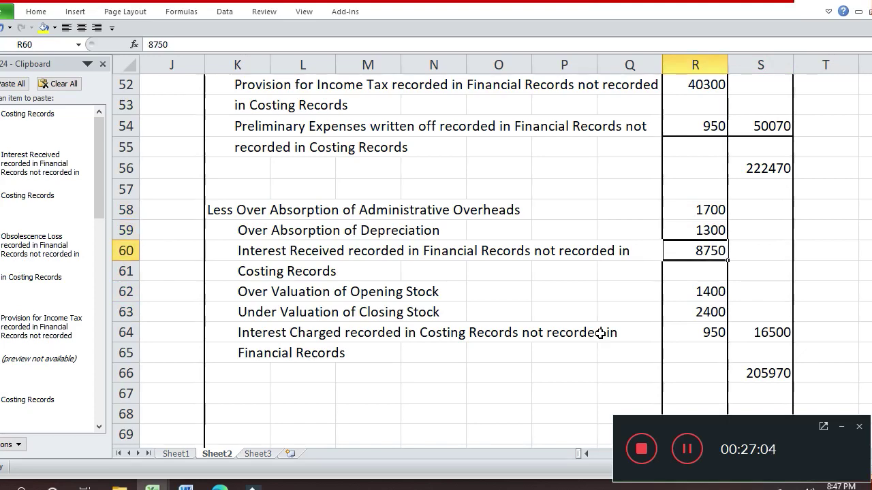
Look up the Interest Charged amount in row 54 of the differences table
key("Down")
key("Down")
key("Down")
key("Down")
key("Left")
key("Left")
key("Home")
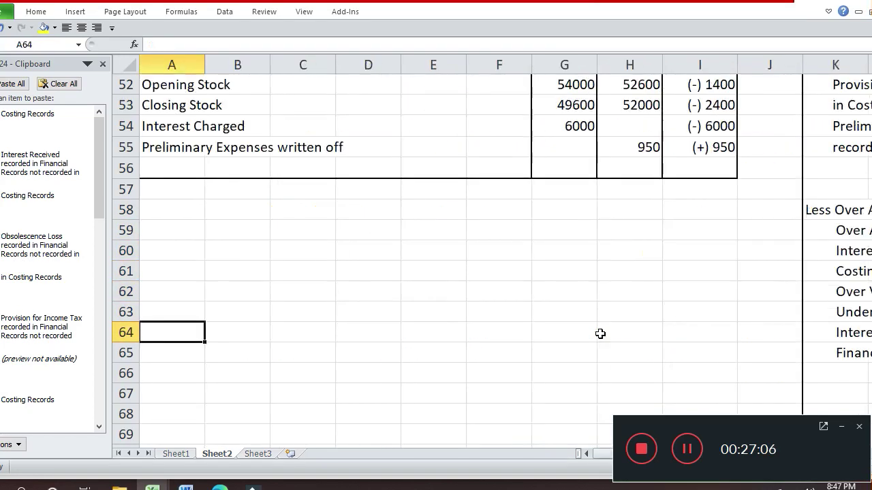
key("Up")
key("Up")
key("Up")
key("Up")
key("Up")
key("Up")
key("Up")
key("Up")
key("Up")
key("Up")
key("Right")
key("Right")
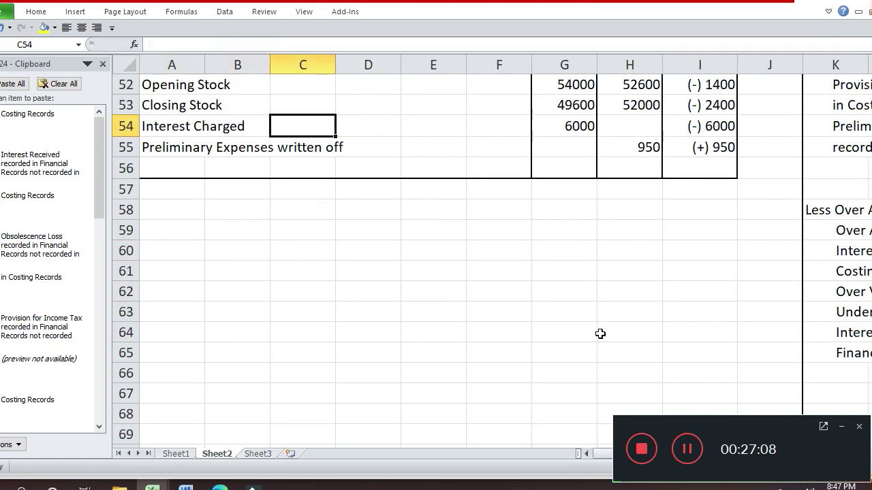
Set the interest charged amount in cell R64 of the reconciliation statement to 6000
key("Down")
key("Right")
key("Right")
key("Right")
key("Right")
key("Right")
key("Right")
key("Right")
key("Right")
key("Right")
key("Right")
key("Right")
key("Right")
key("Right")
key("Right")
key("Right")
key("Down")
key("Down")
key("Down")
key("Down")
key("Down")
key("Down")
key("Down")
key("Down")
key("Down")
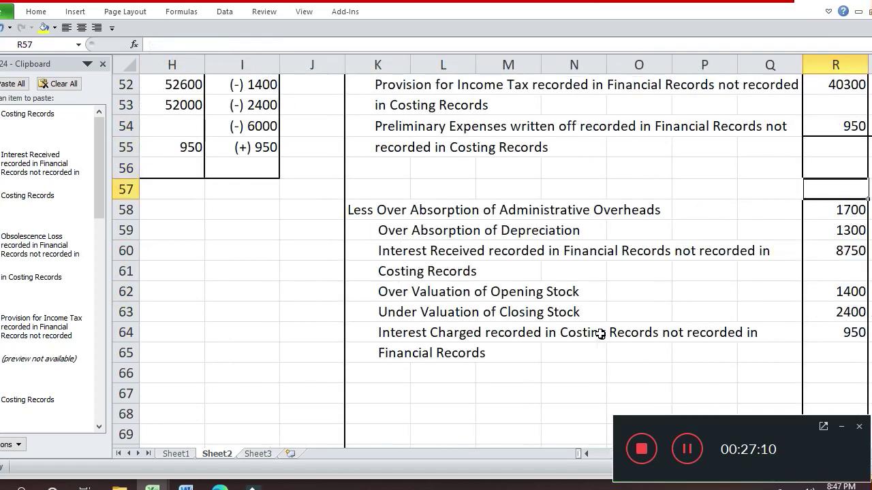
type("6000")
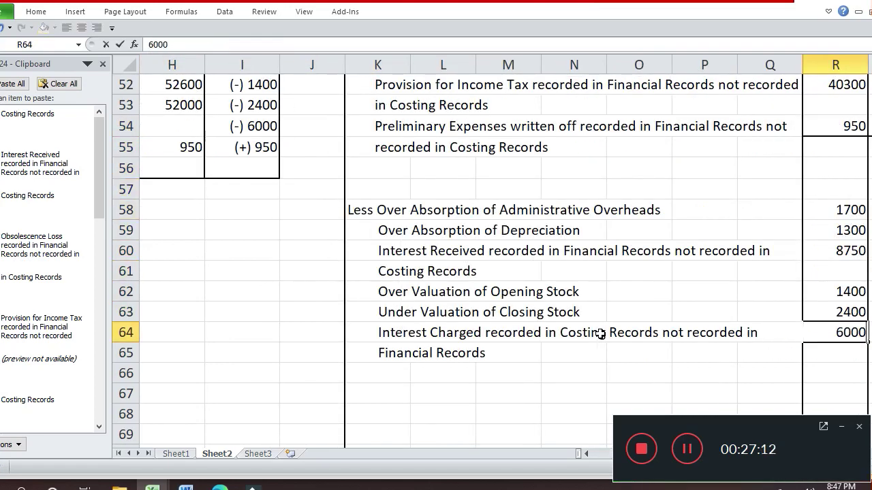
key("Return")
Check the recalculated deductions total in S64 and the balance in S66
key("Right")
key("Right")
key("Up")
key("Left")
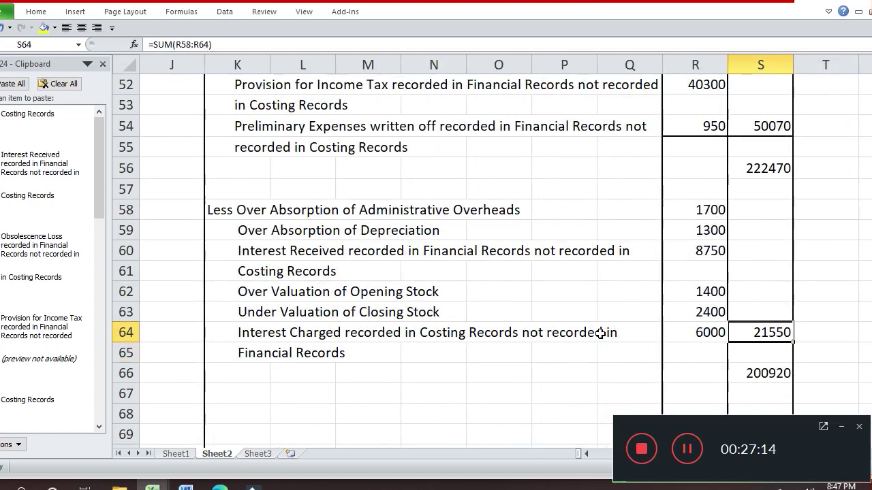
key("Down")
key("Down")
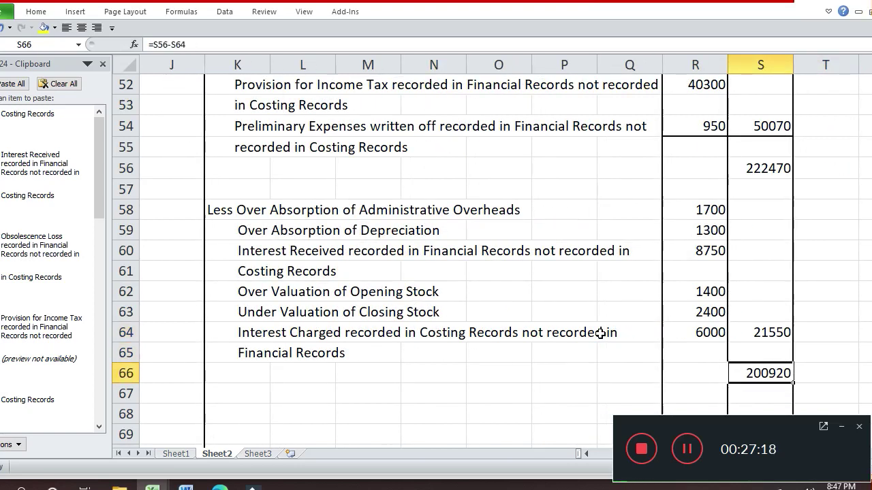
Review the reconciliation statement from its heading down to the unlabelled balance row 66
key("Left")
key("Left")
key("Left")
key("Left")
key("Left")
key("Left")
key("Left")
key("Left")
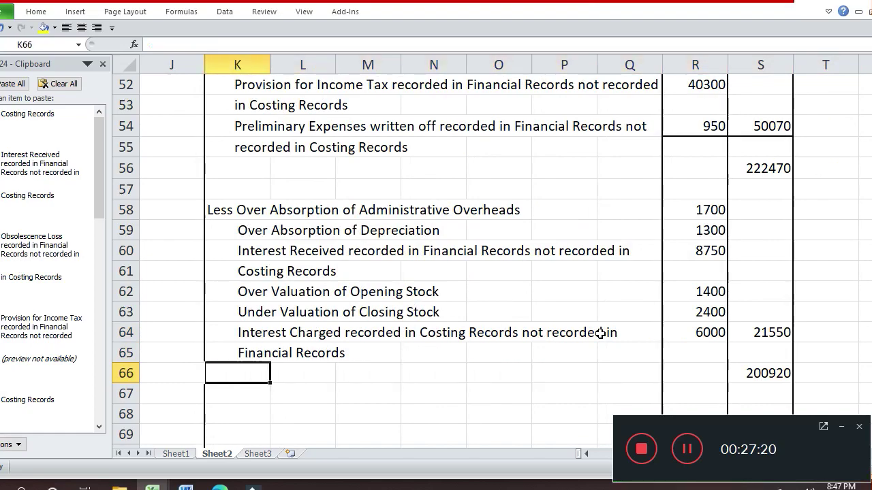
key("Up")
key("Up")
key("Up")
key("Up")
key("Up")
key("Up")
key("Up")
key("Up")
key("Up")
key("Up")
key("Up")
key("Up")
key("Up")
key("Up")
key("Up")
key("Up")
key("Up")
key("Up")
key("Up")
key("Up")
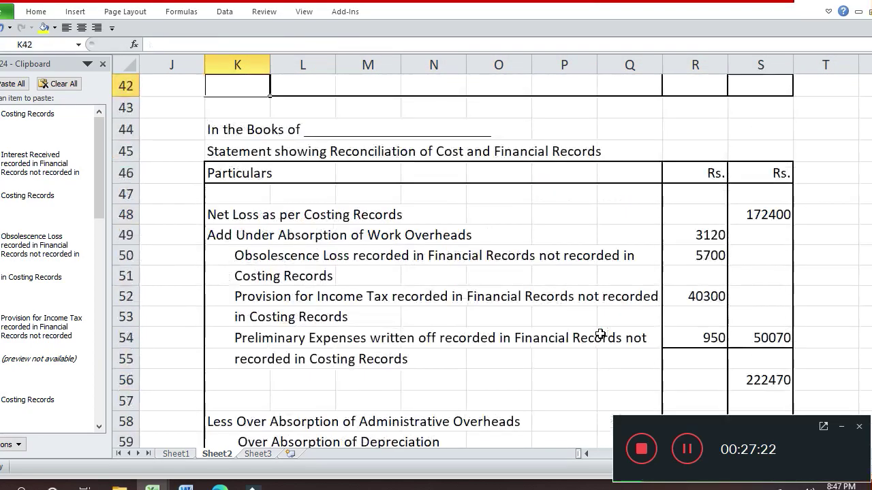
key("Down")
key("Down")
key("Down")
key("Down")
key("Down")
key("Down")
key("Down")
key("Down")
key("Down")
key("Down")
key("Down")
key("Down")
key("Down")
key("Down")
key("Down")
key("Down")
key("Down")
key("Down")
key("Down")
key("Down")
key("Up")
key("Up")
key("Up")
key("Up")
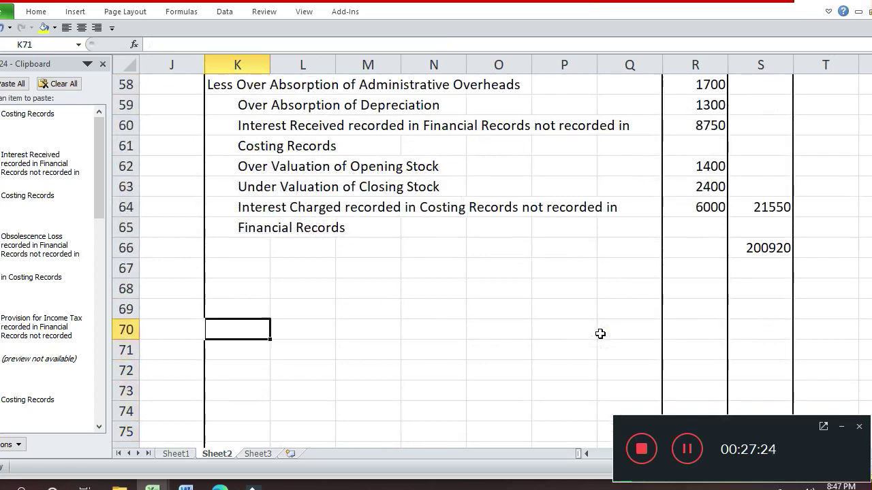
key("Up")
key("Up")
key("Up")
key("Up")
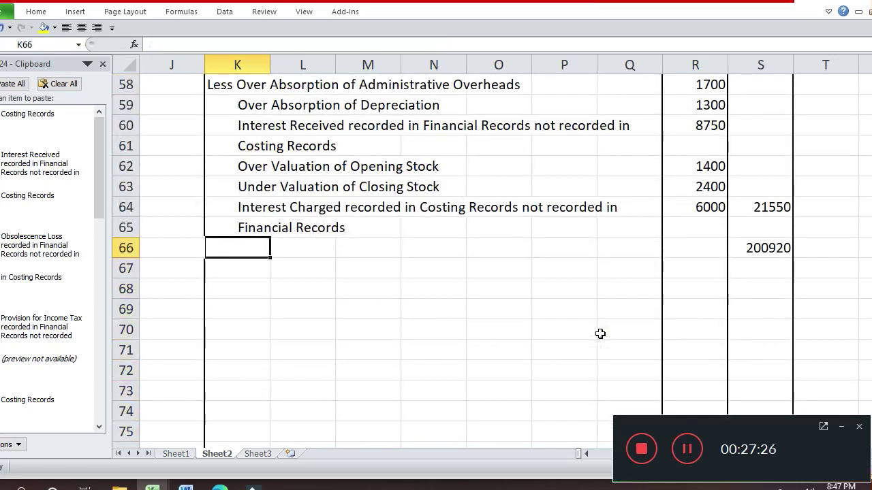
Insert a blank row above balance row 66 of the reconciliation statement and go to cell K67
key("alt+i")
key("r")
key("Down")
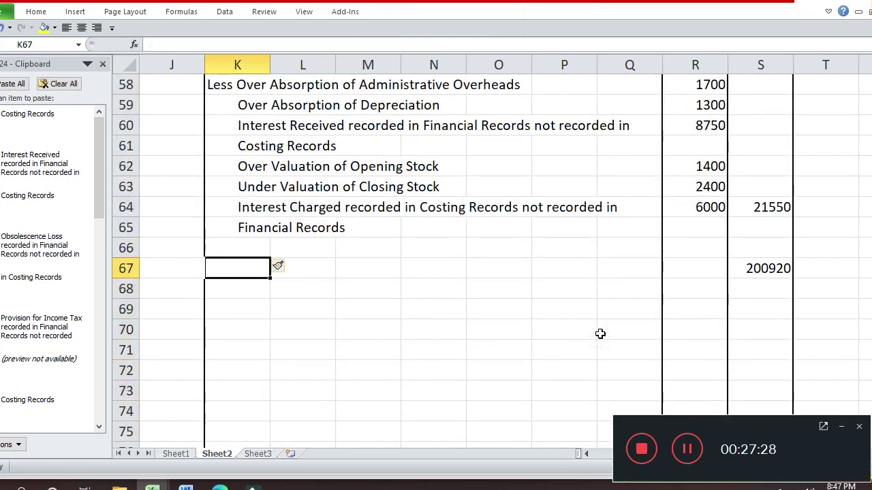
Label the balance in cell K67 as "Net Loss as per Financial Records"
type("Net")
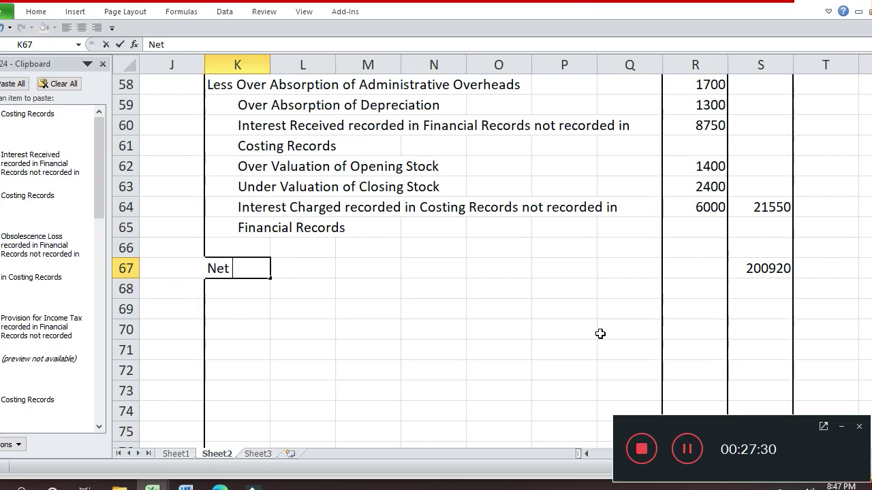
type(" Loss as")
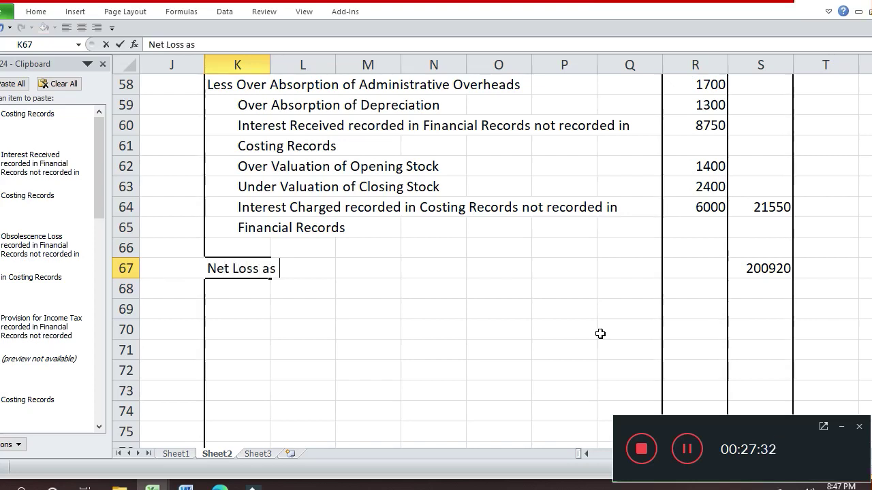
type(" per Fin")
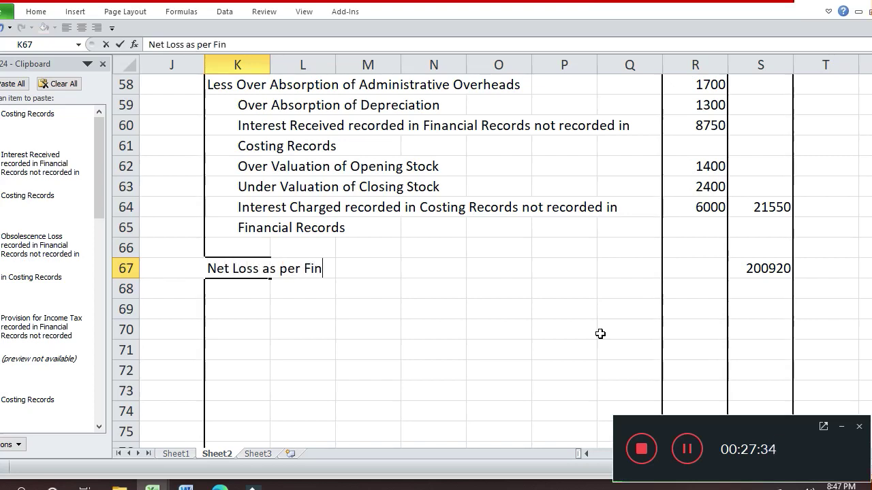
type("ancila")
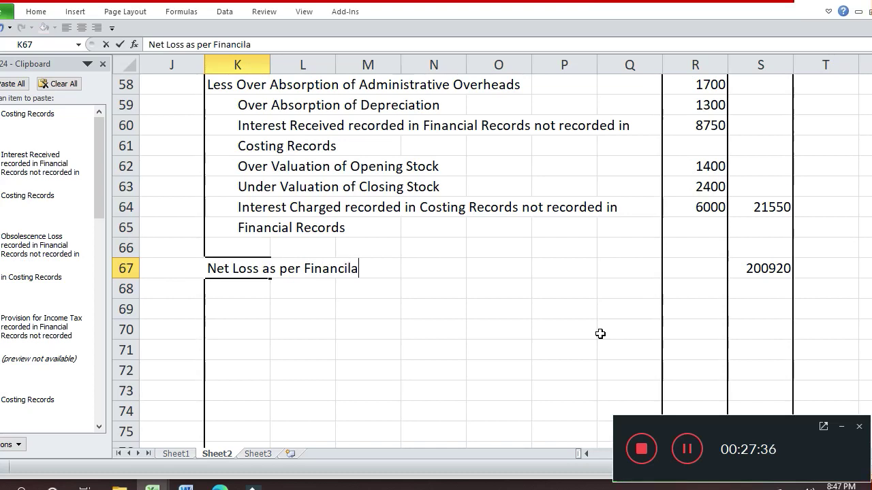
key("BackSpace")
key("BackSpace")
type("al Re")
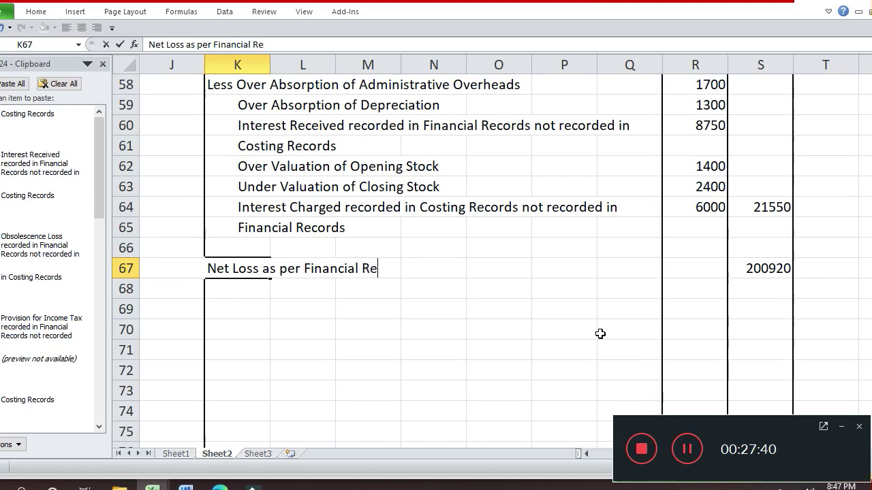
type("cords")
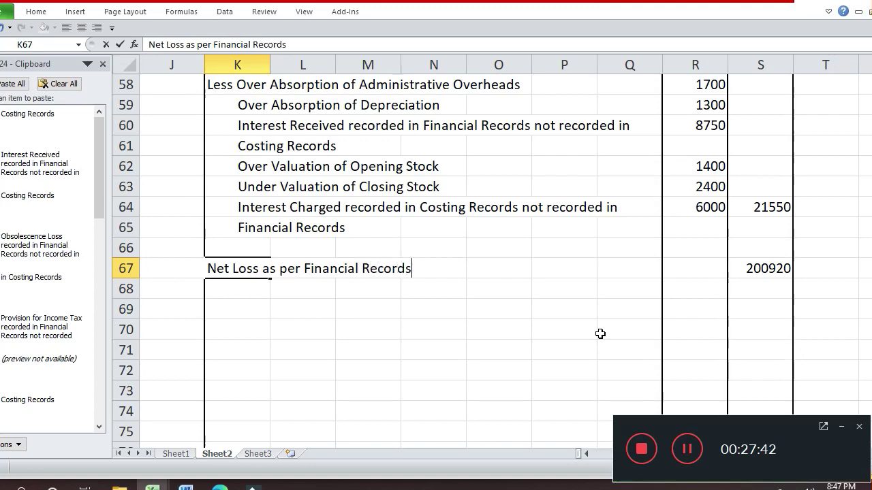
key("Return")
Look back over the deductions and additions sections of the reconciliation statement up to row 52
key("Up")
key("Right")
key("Right")
key("Up")
key("Up")
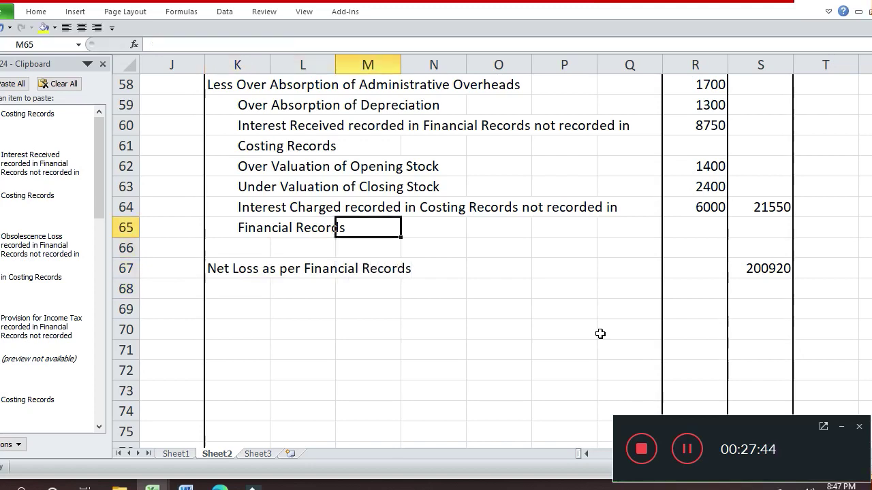
key("Up")
key("Up")
key("Up")
key("Up")
key("Up")
key("Up")
key("Up")
key("Up")
key("Up")
key("Up")
key("Up")
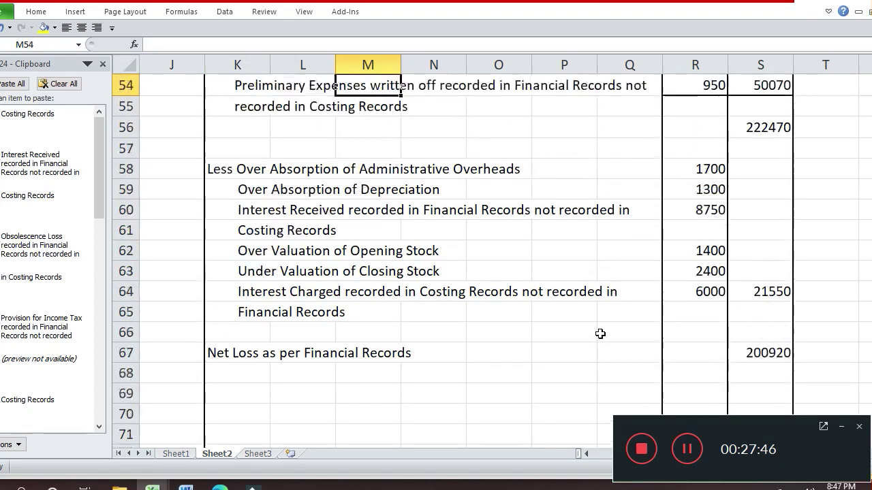
key("Up")
key("Up")
Add a bottom border to cells R64:S64 under the deductions and select the net loss amount in S67
key("Down")
key("Down")
key("Down")
key("Down")
key("Down")
key("Down")
key("Down")
key("Down")
key("Down")
key("Down")
key("Down")
key("Right")
key("Right")
key("Right")
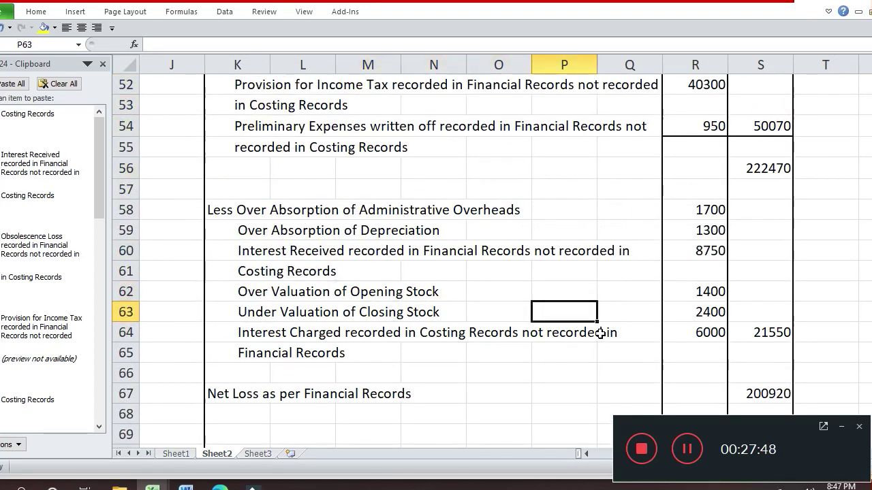
key("Right")
key("Down")
key("Right")
key("shift+Right")
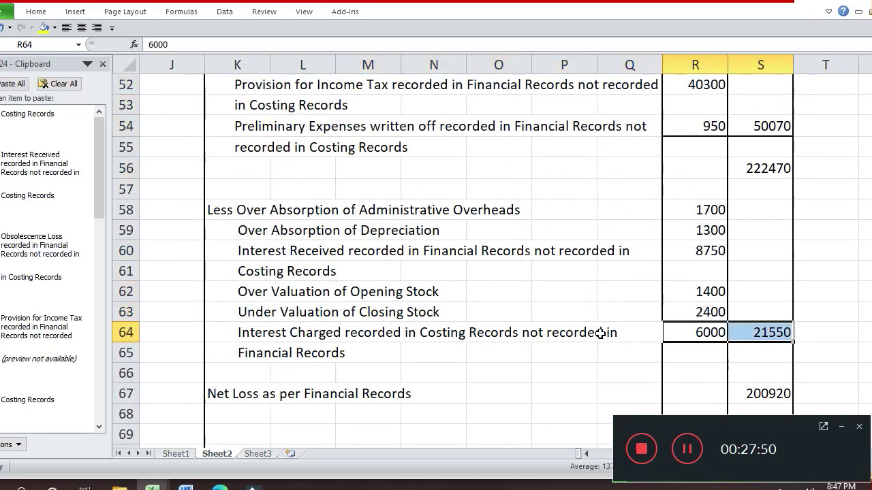
key("ctrl+1")
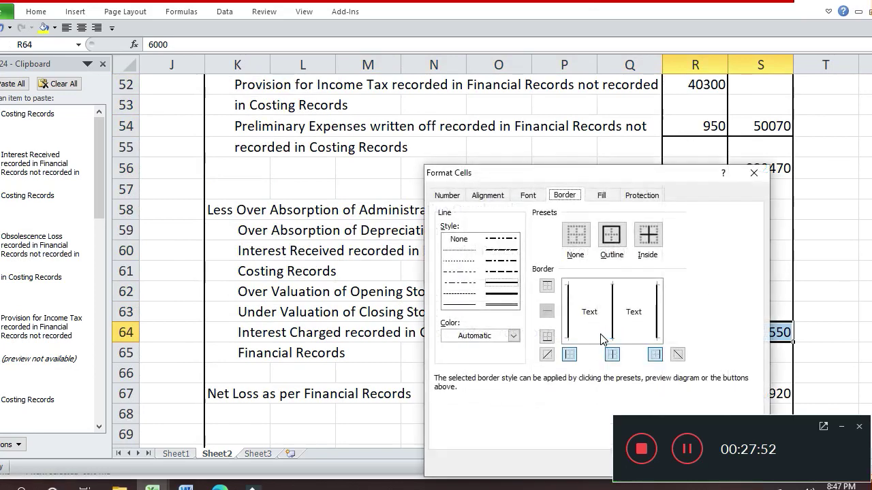
left_click(602, 336)
key("Return")
key("Down")
key("Down")
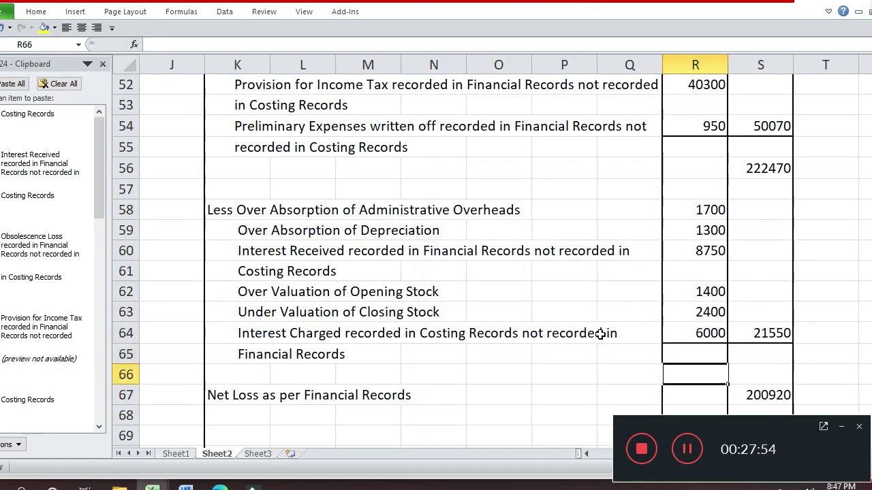
key("Down")
key("Right")
type("1")
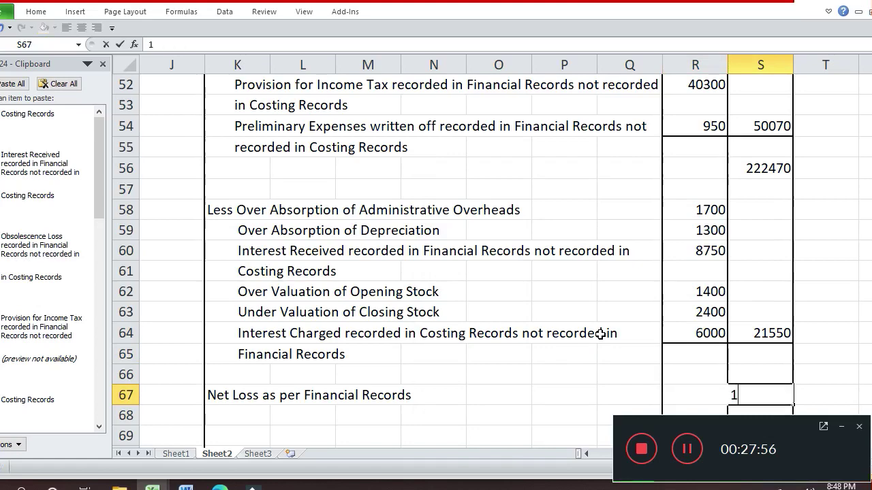
key("ctrl+z")
key("Return")
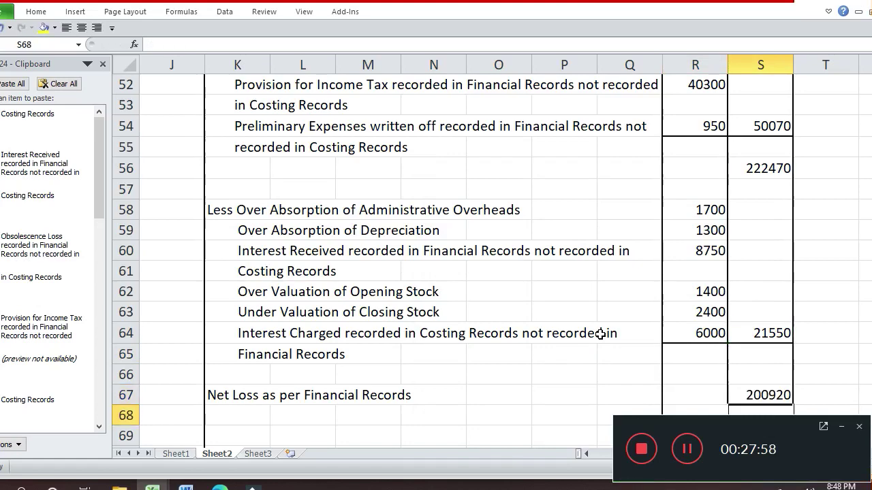
key("Up")
Give the net loss amount in S67 a single top border and a double bottom border
key("ctrl+1")
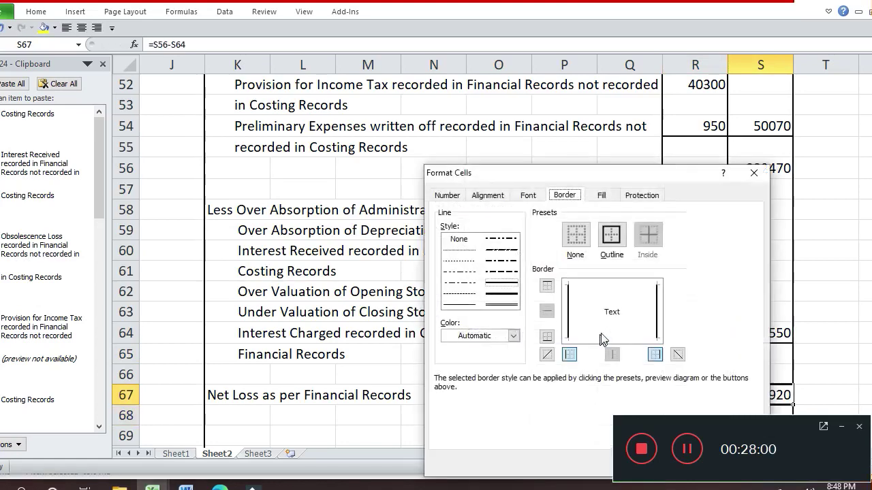
left_click(607, 292)
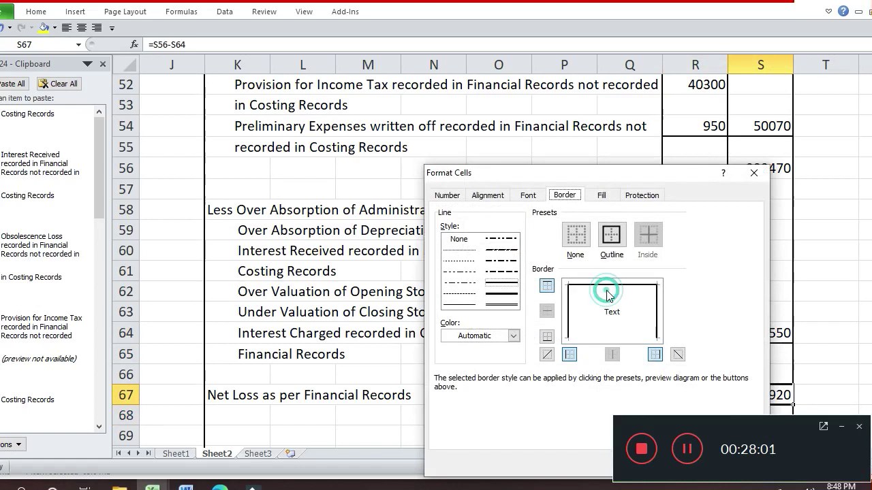
left_click(511, 304)
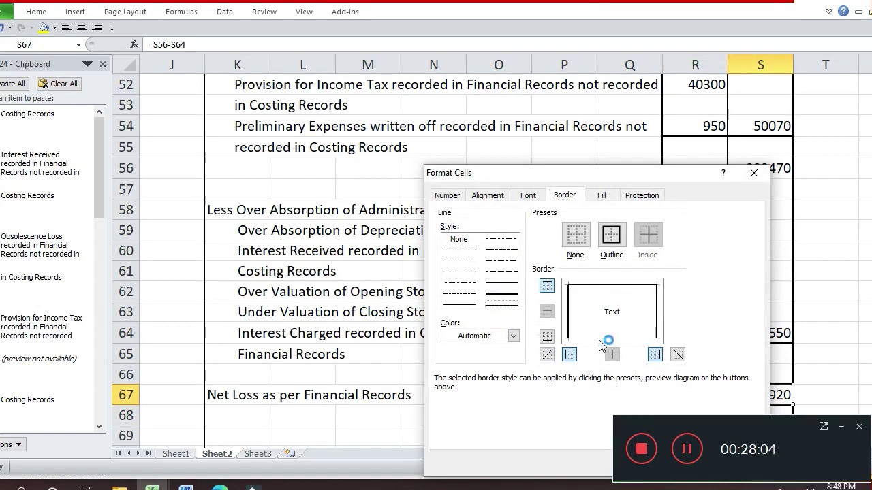
left_click(599, 338)
key("Return")
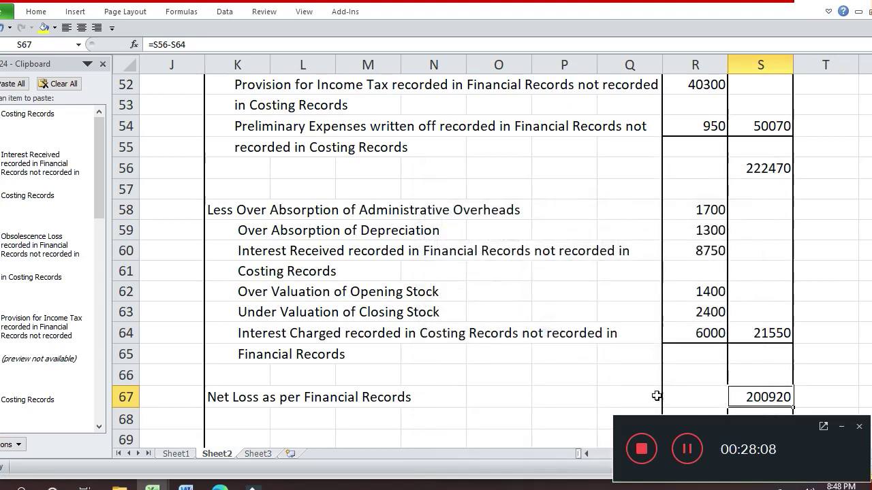